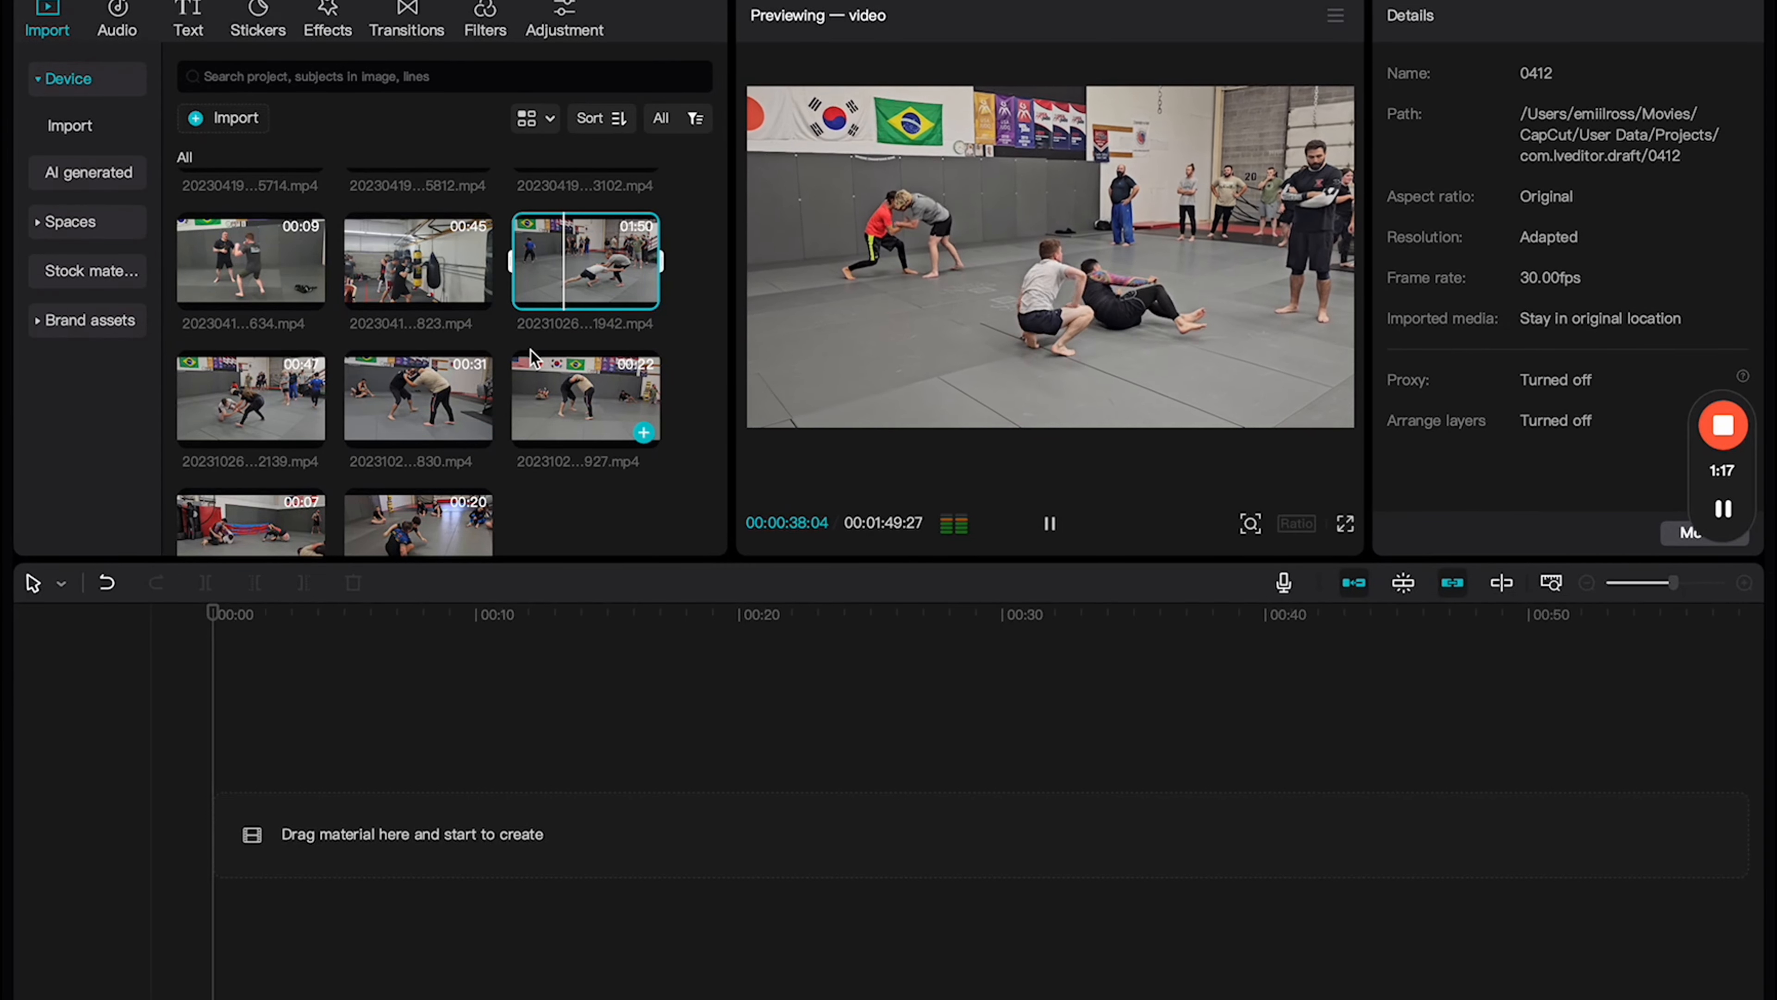
# Step: Preview the sparring and boxing clips in the CapCut media library
pyautogui.scroll(2, 501, 373)
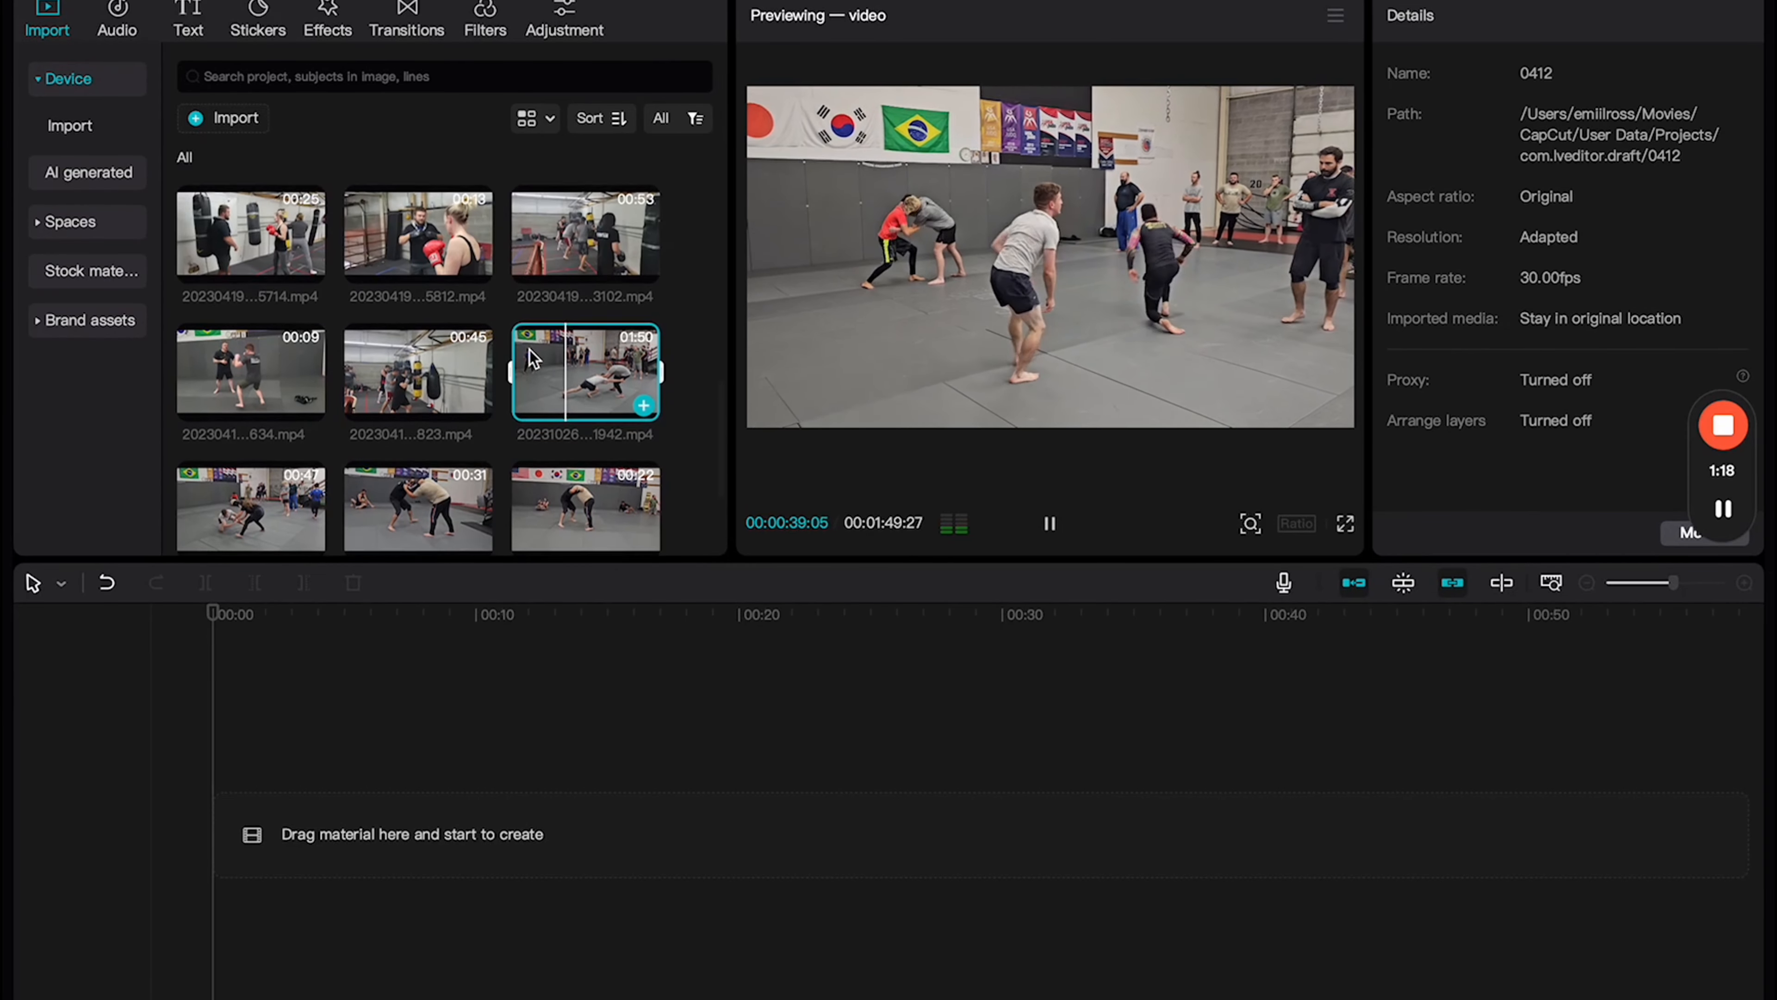
pyautogui.click(412, 362)
pyautogui.scroll(2, 565, 338)
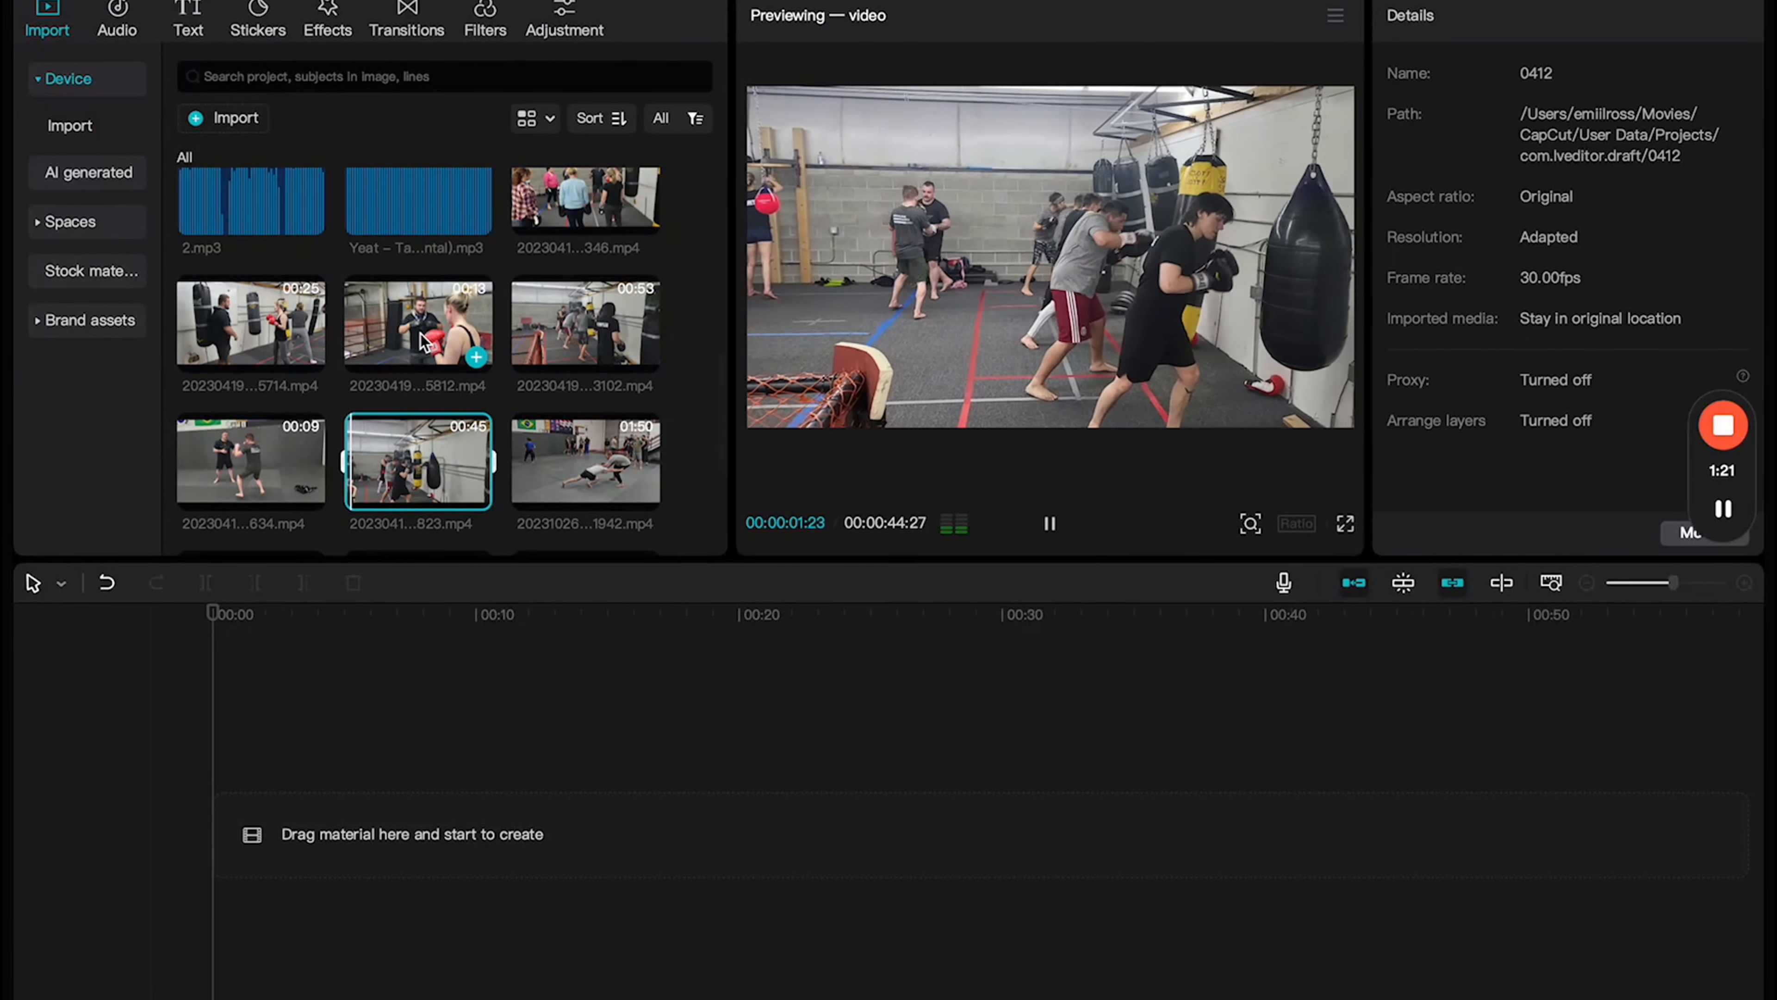
pyautogui.click(441, 326)
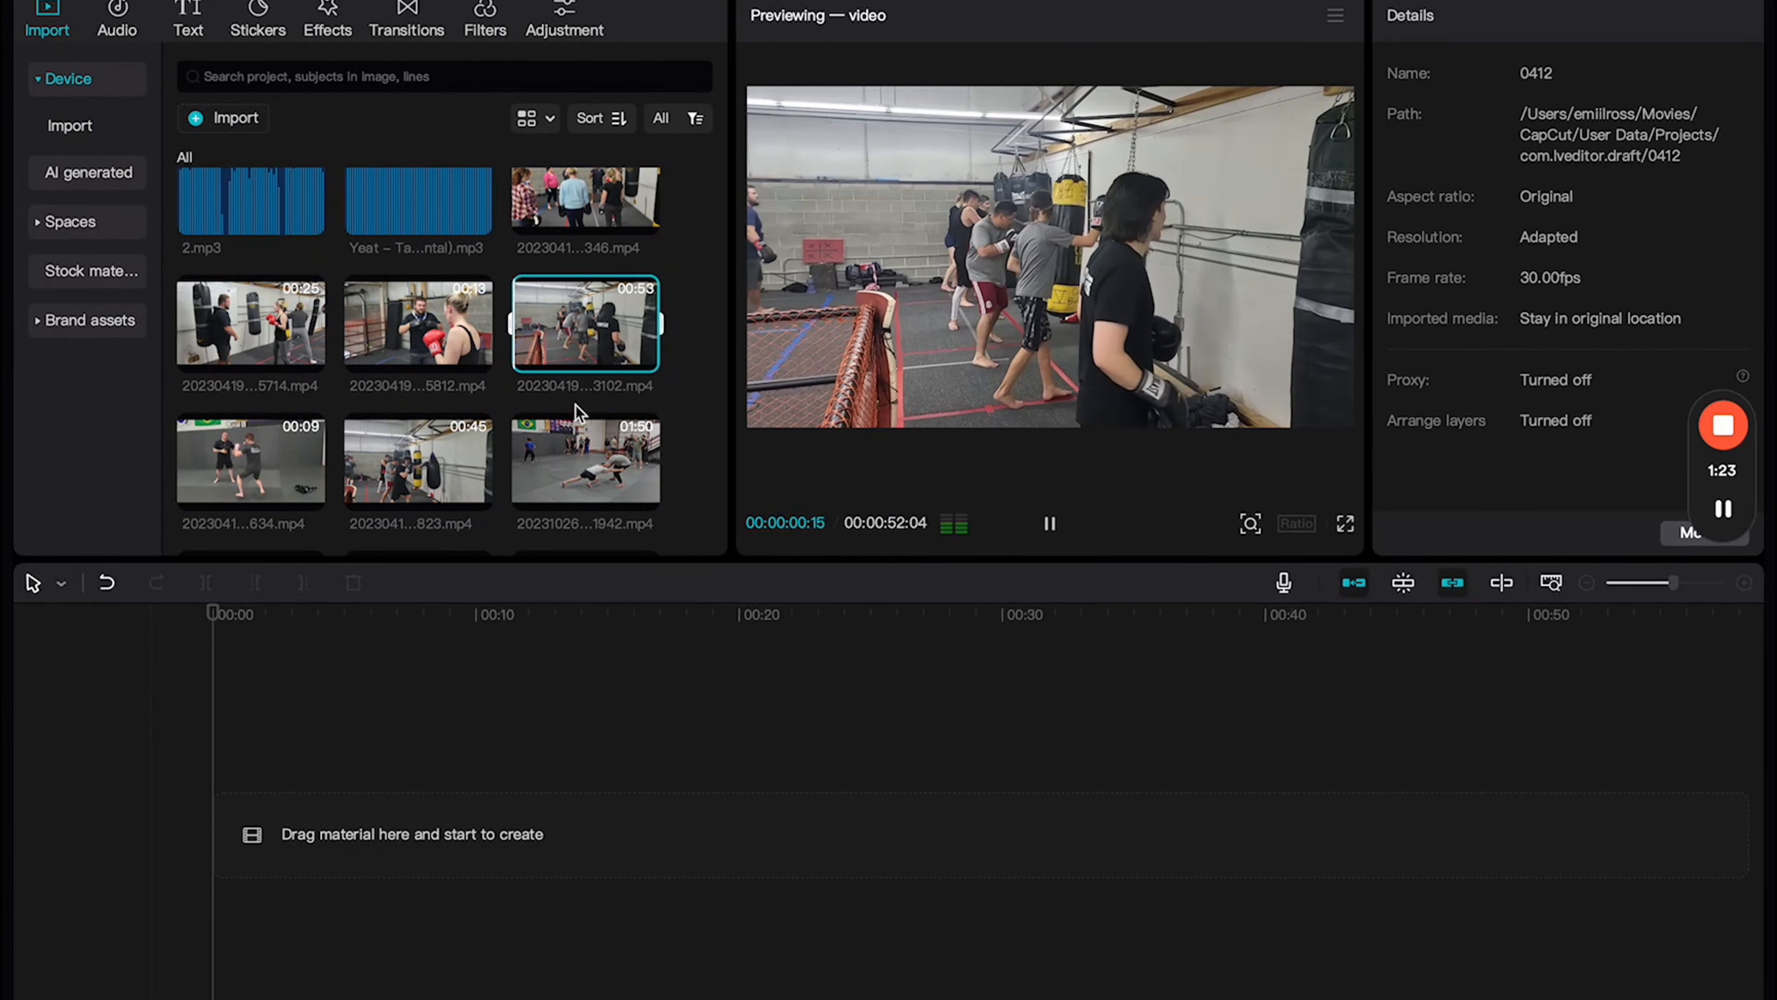
pyautogui.click(223, 358)
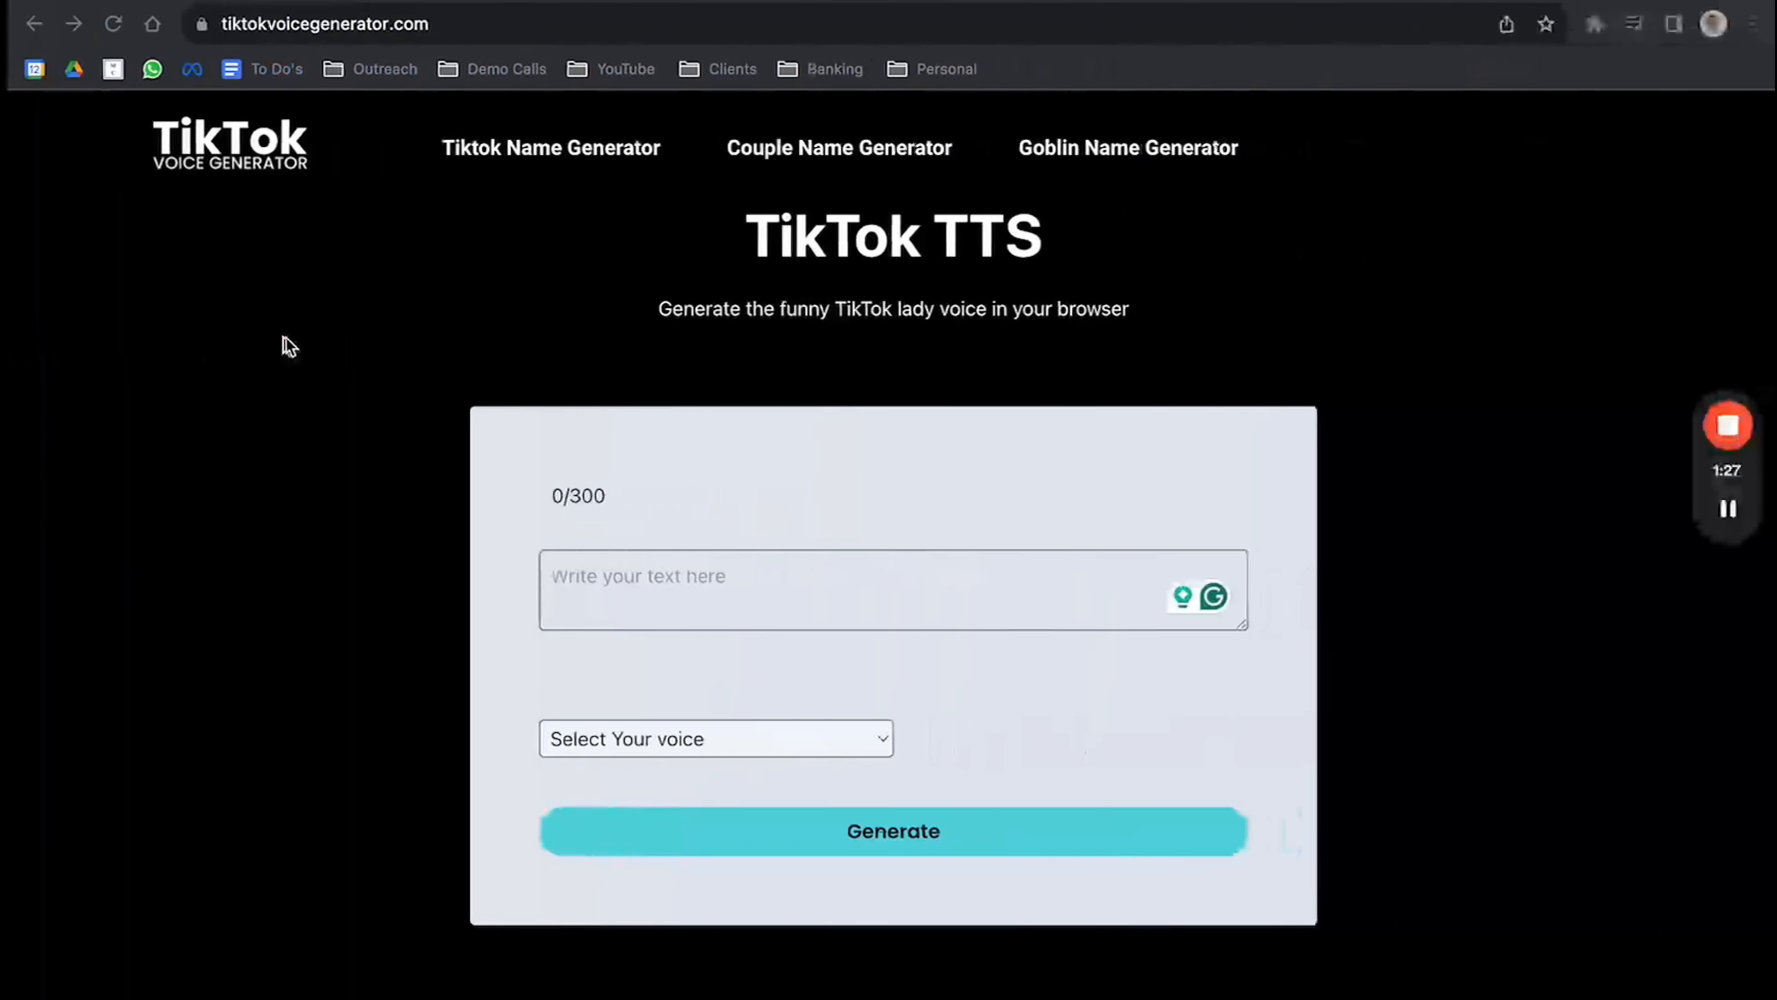
# Step: Switch to the martial arts ad script in Google Docs and copy its full text
pyautogui.click(511, 1)
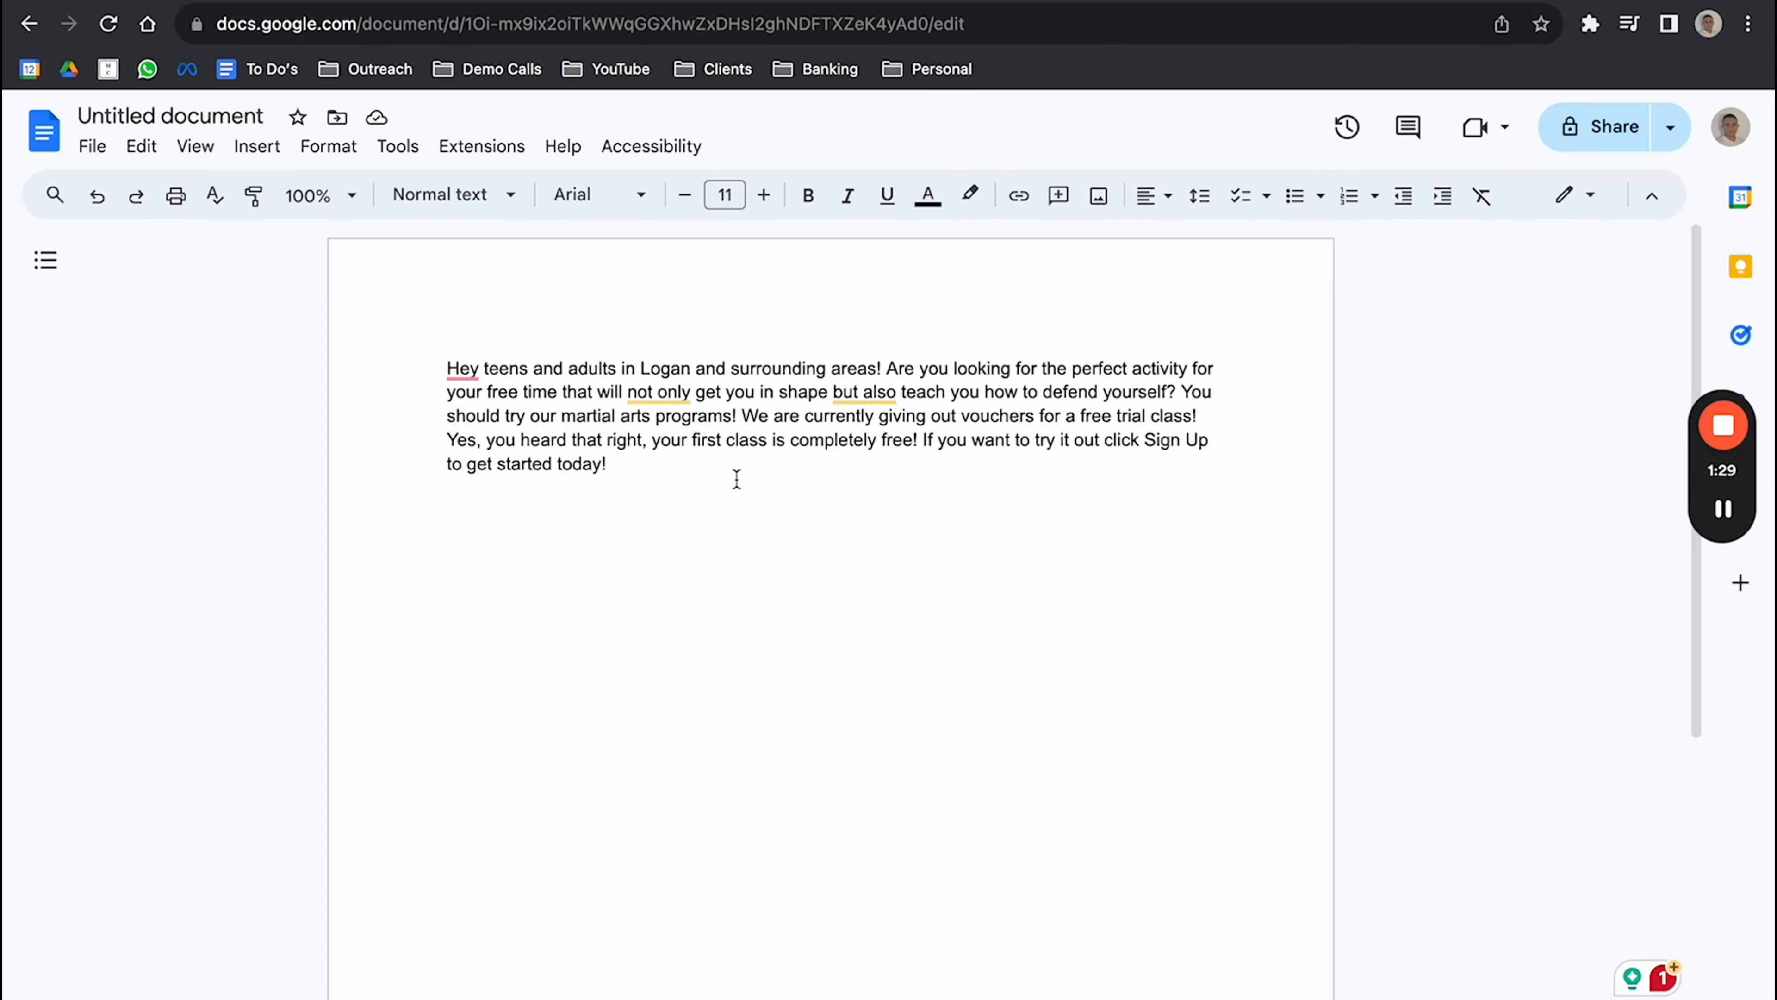
pyautogui.moveTo(637, 483); pyautogui.dragTo(441, 369)
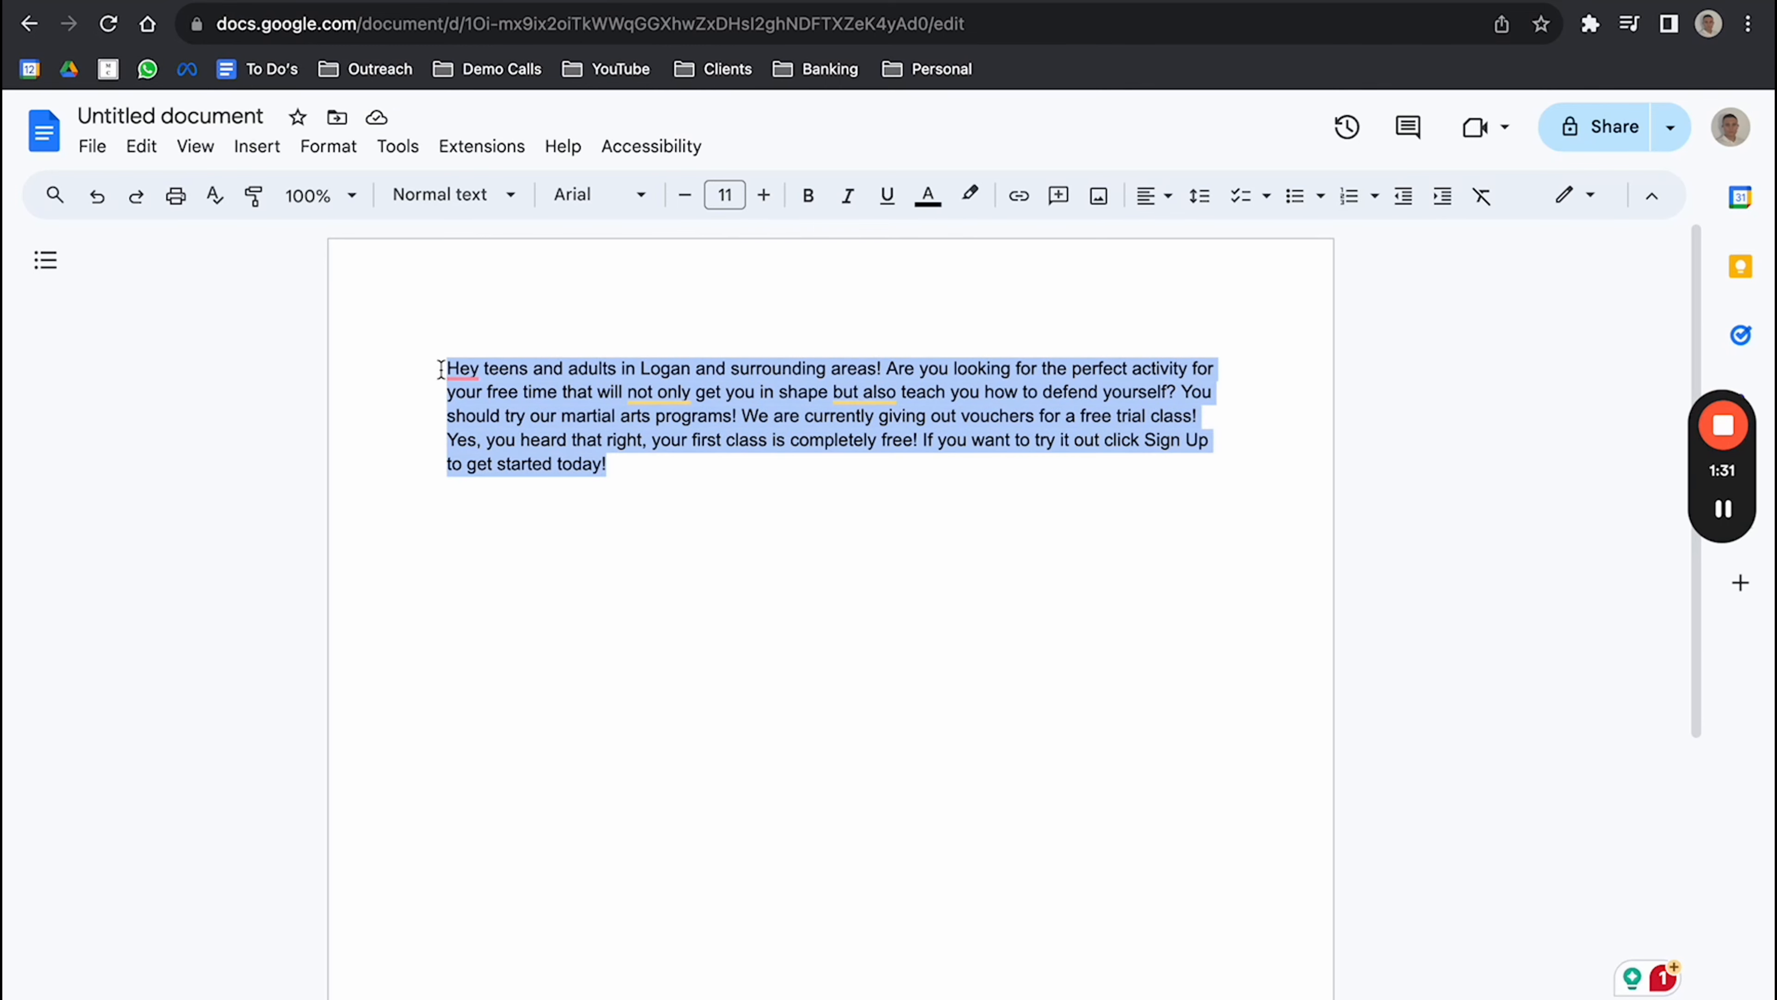
pyautogui.click(565, 367)
pyautogui.moveTo(655, 462); pyautogui.dragTo(423, 329)
pyautogui.click(654, 500)
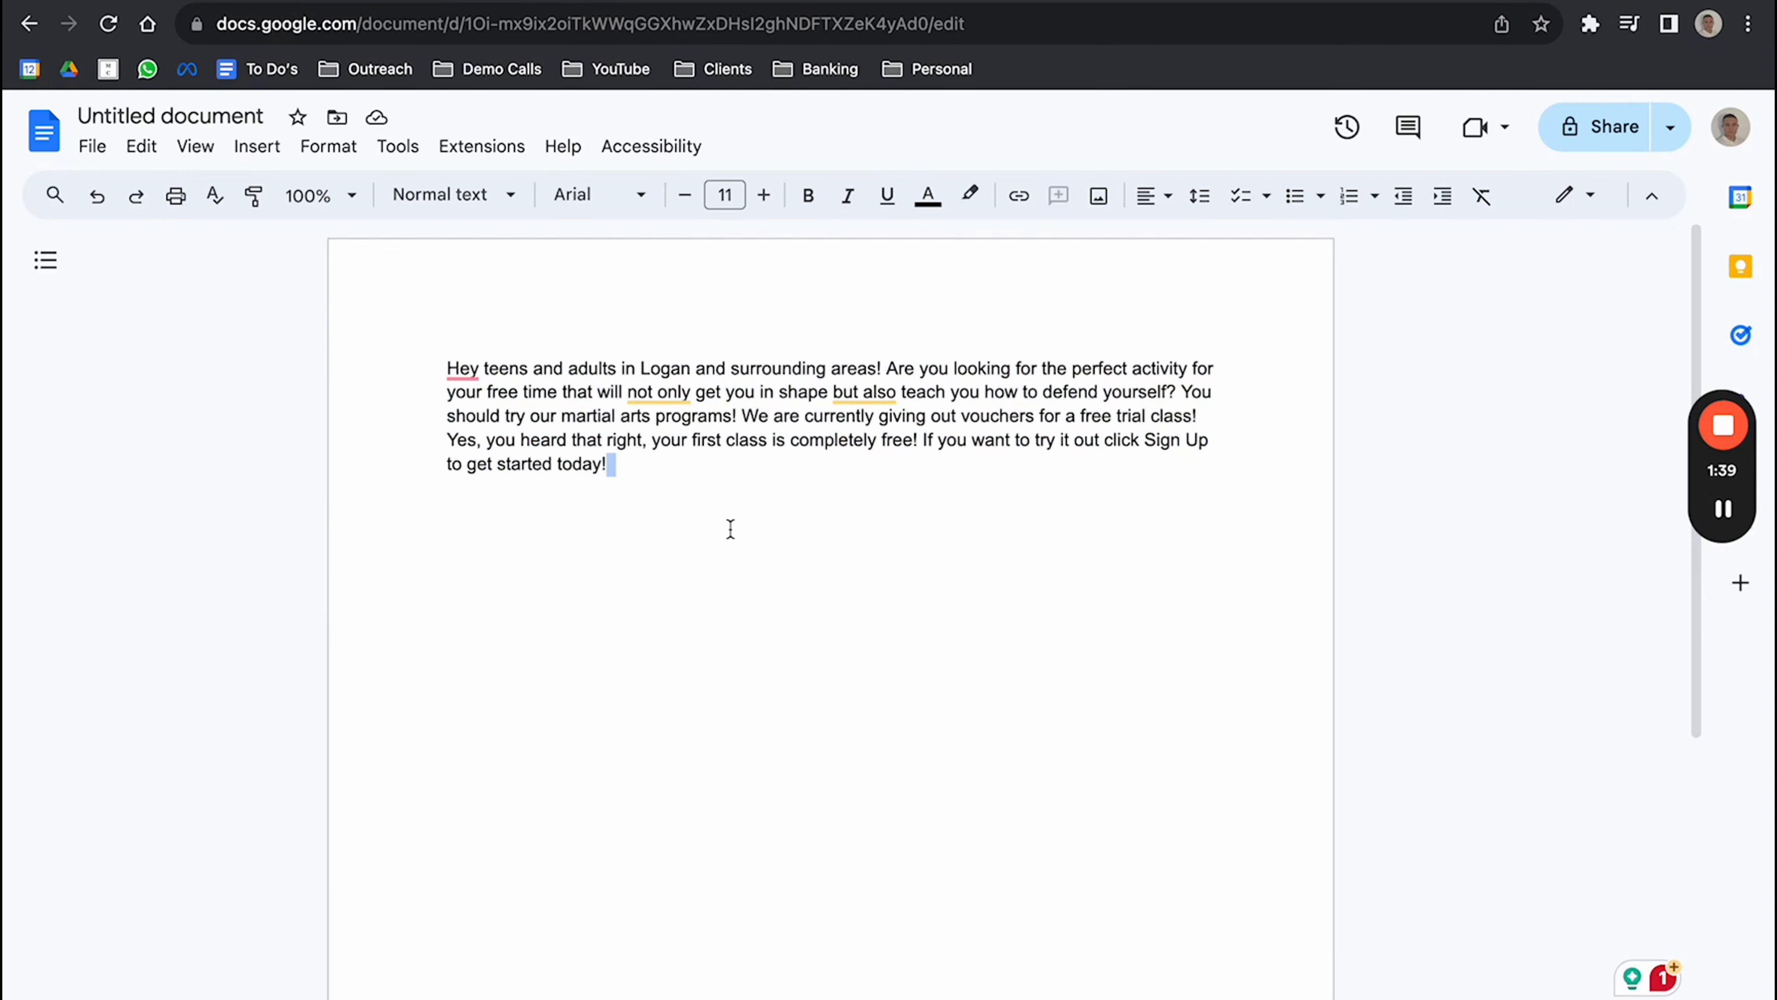
pyautogui.click(670, 441)
pyautogui.moveTo(629, 396)
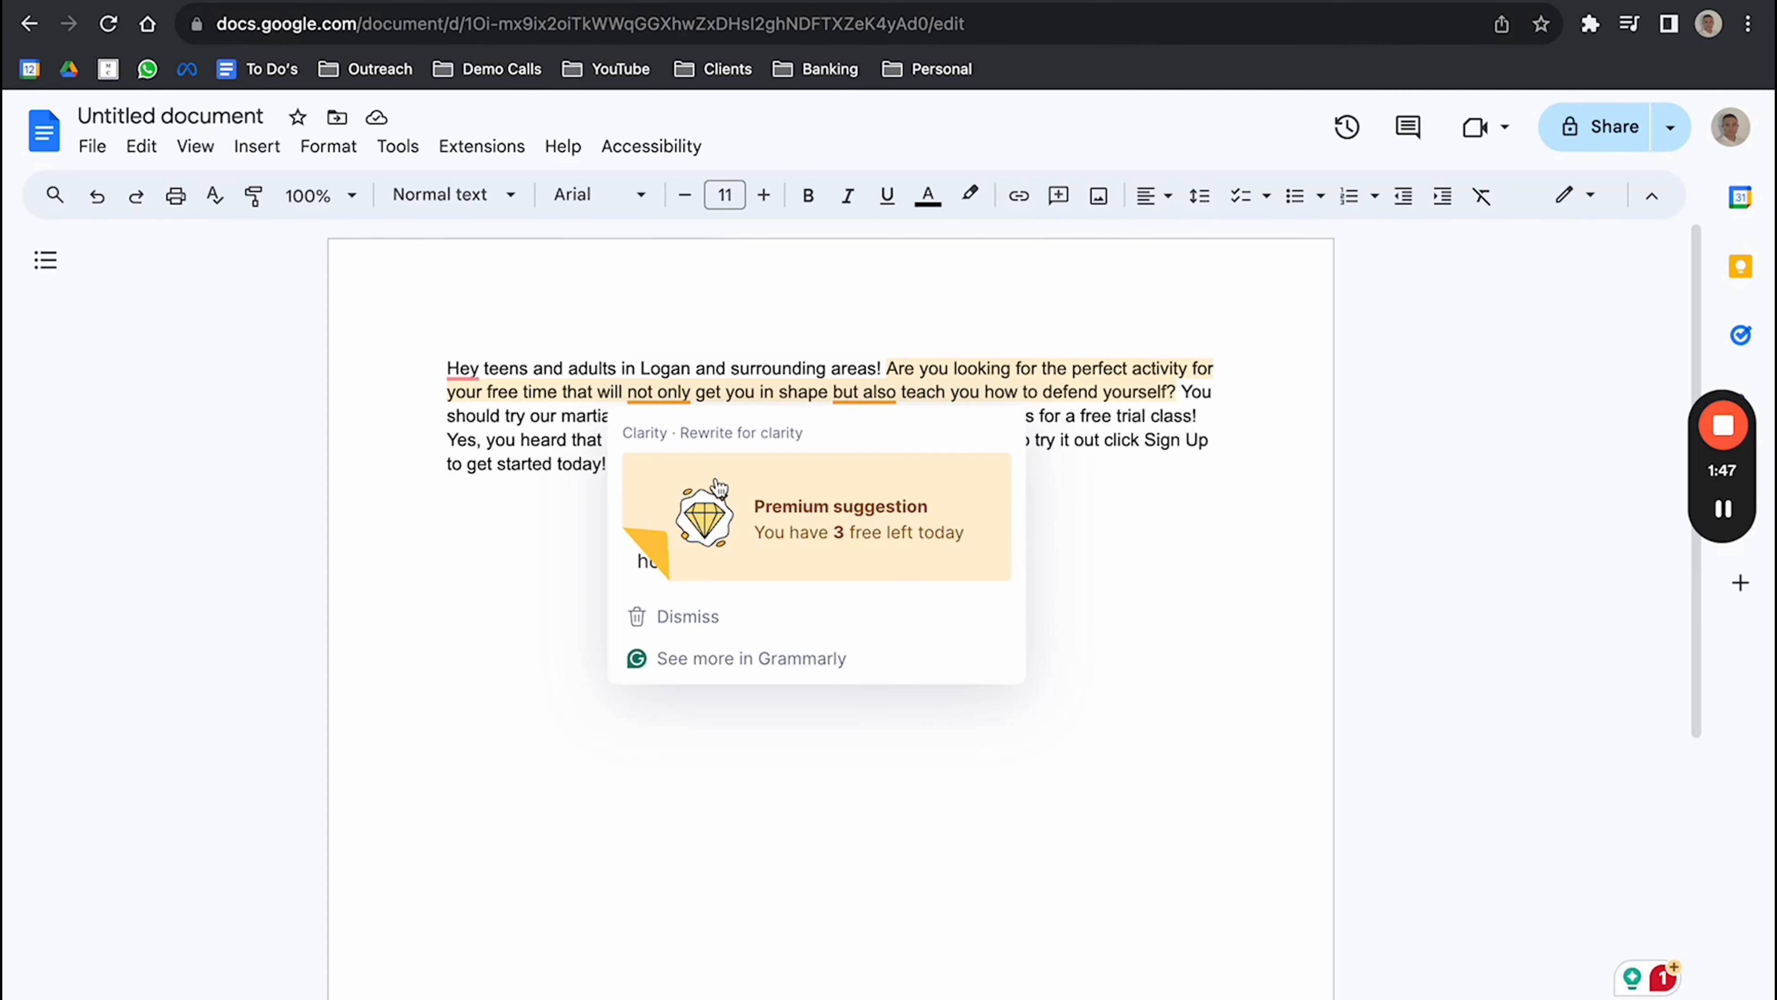
pyautogui.click(561, 483)
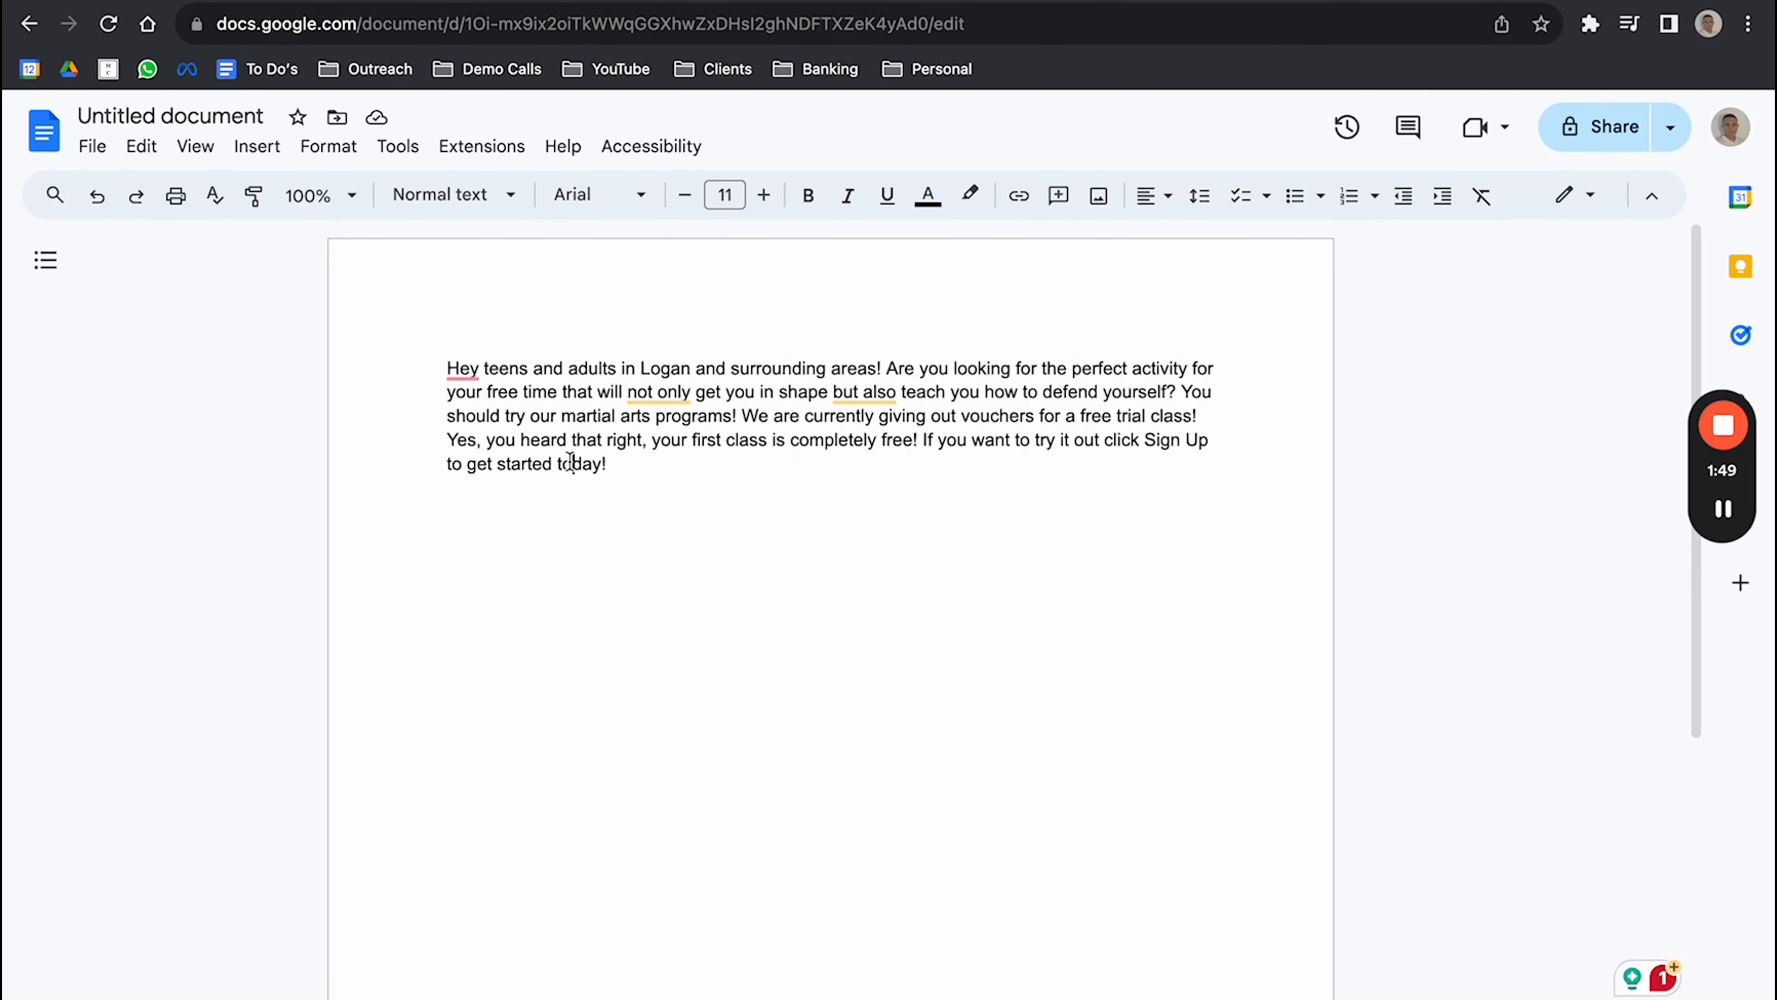
# Step: Return to the TikTok voice generator page and highlight its web address, tiktokvoicegenerator.com
pyautogui.click(420, 1)
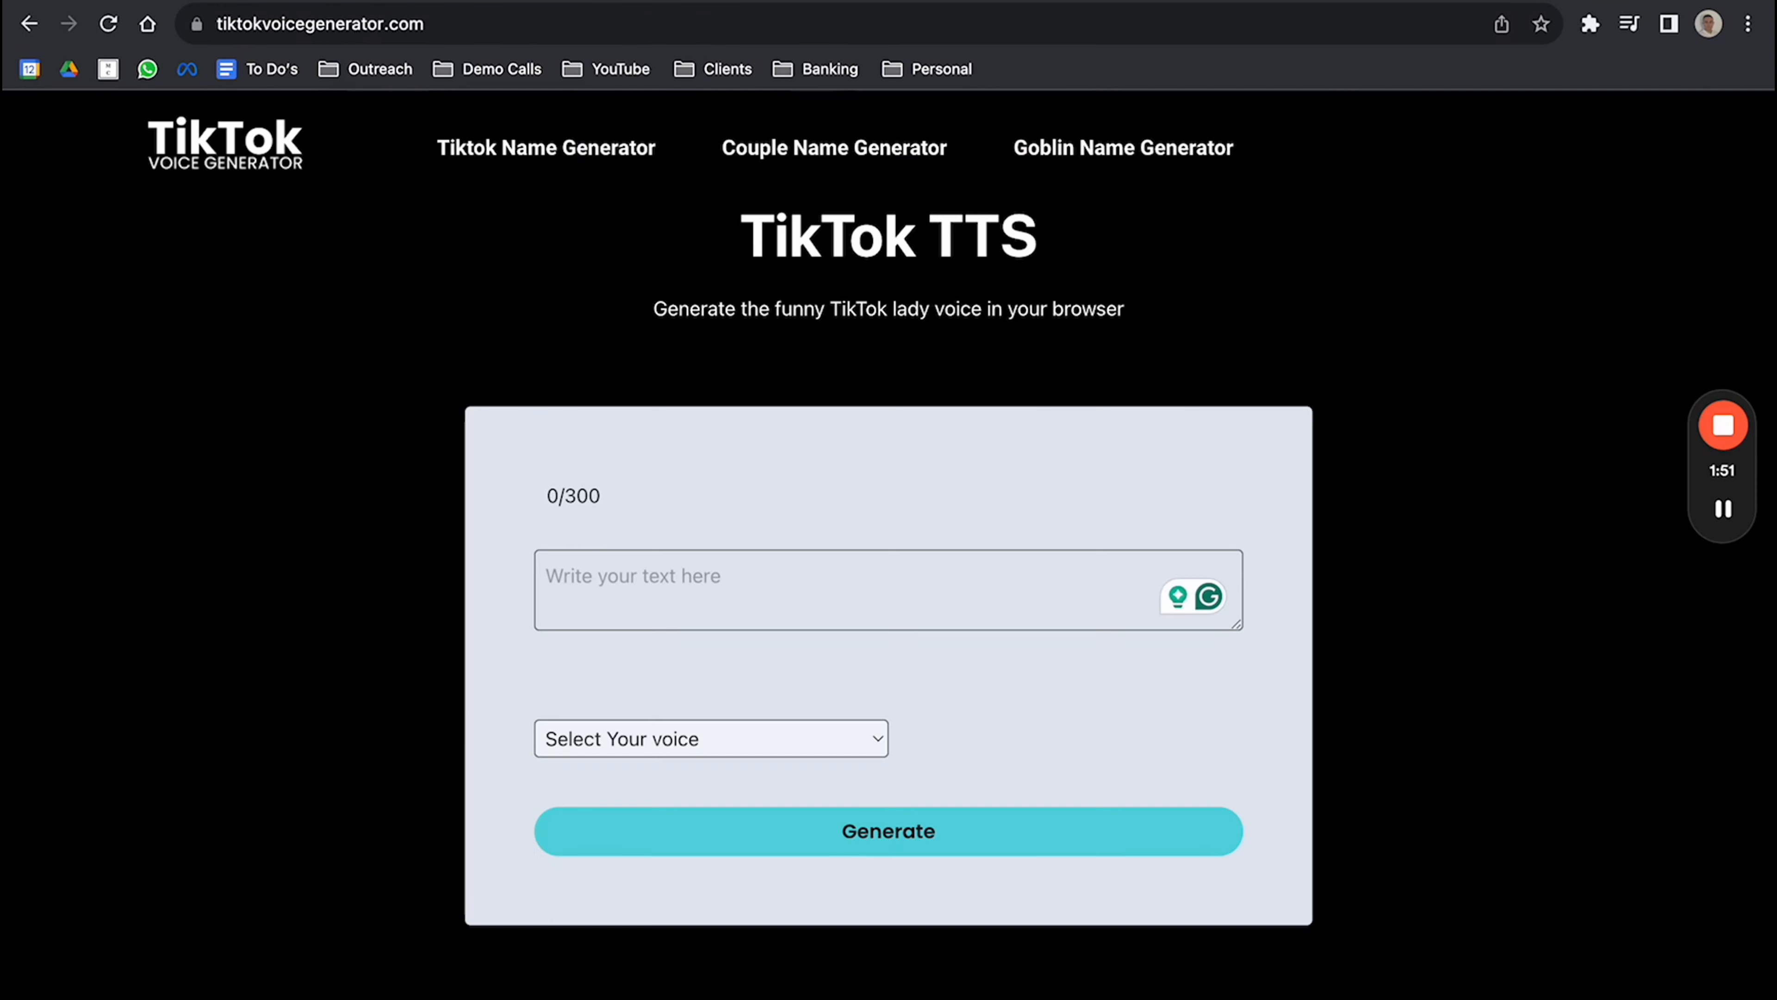
pyautogui.click(670, 553)
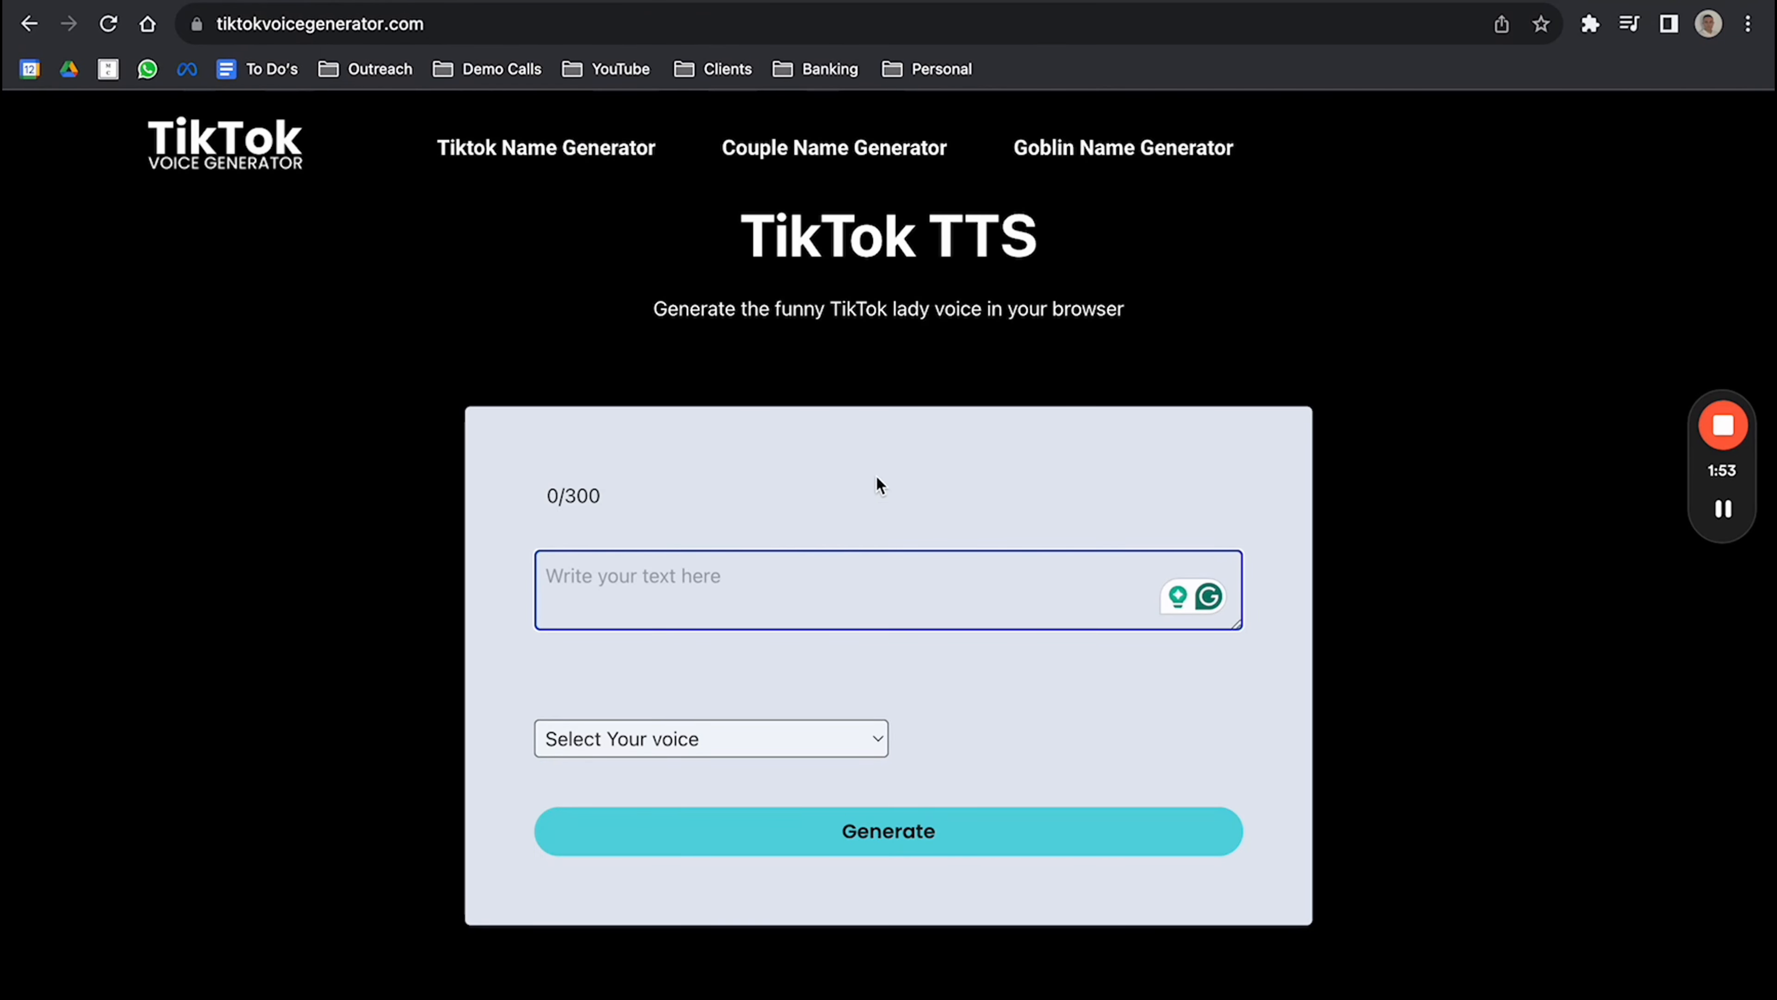
pyautogui.moveTo(252, 25); pyautogui.dragTo(494, 25)
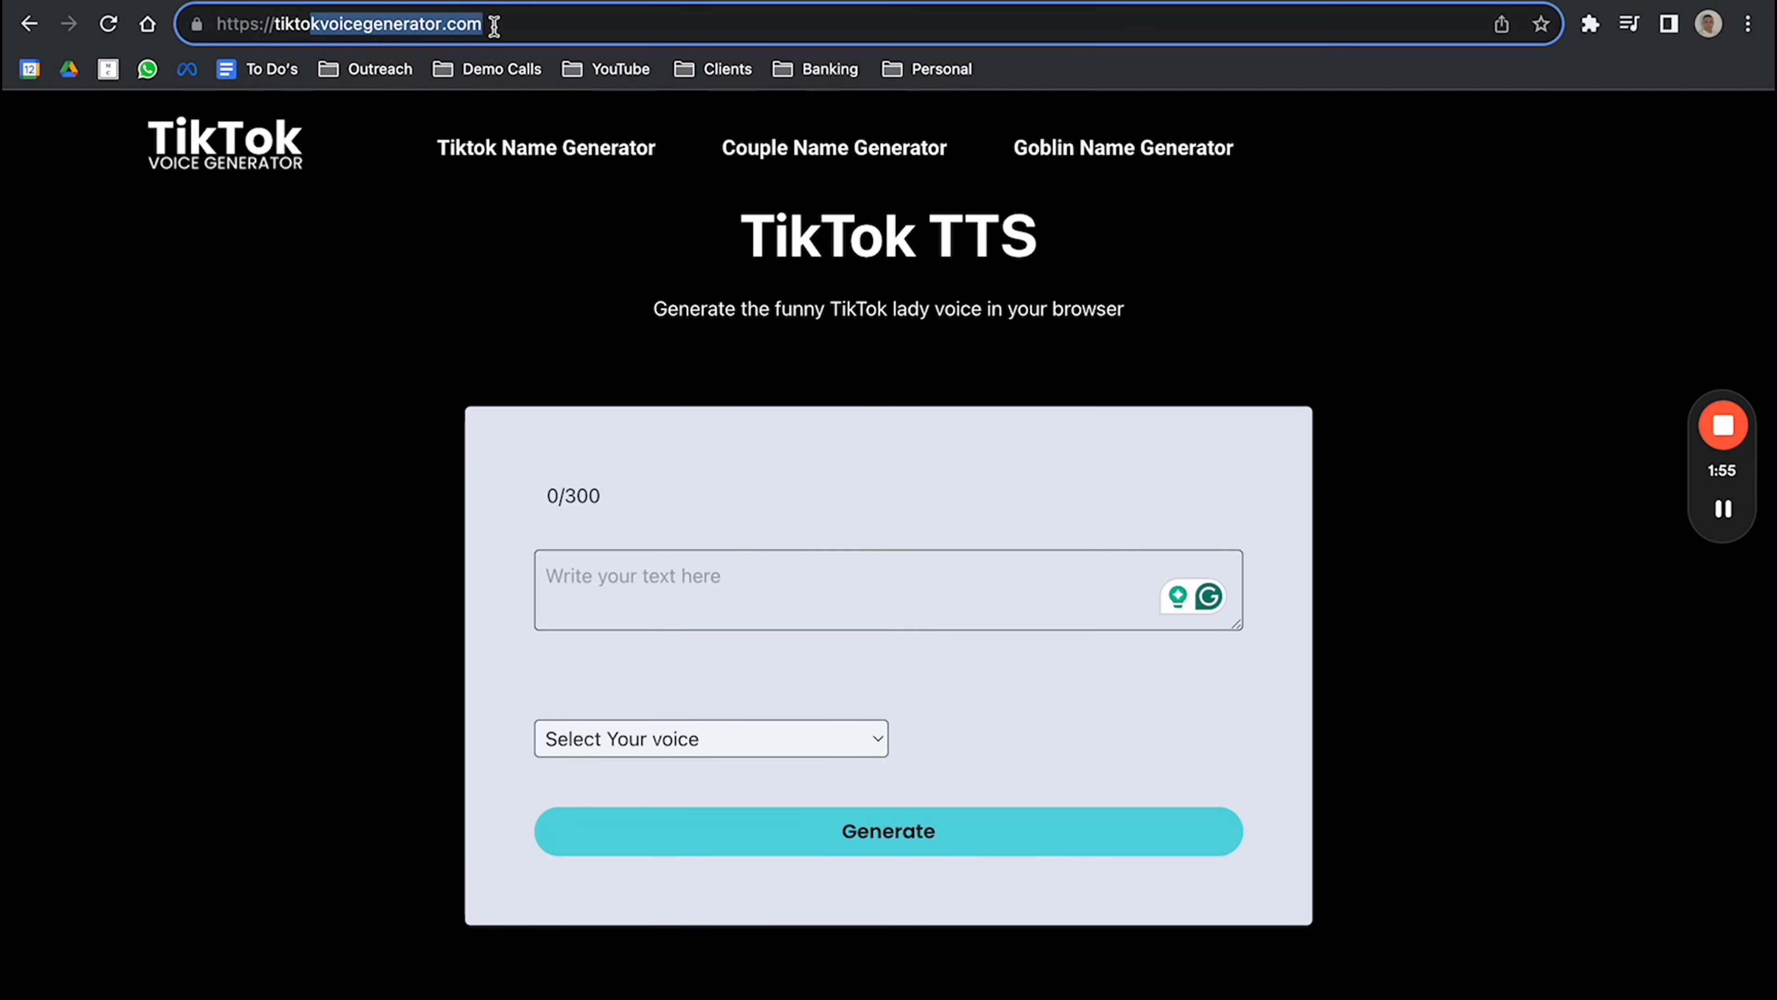
pyautogui.click(502, 343)
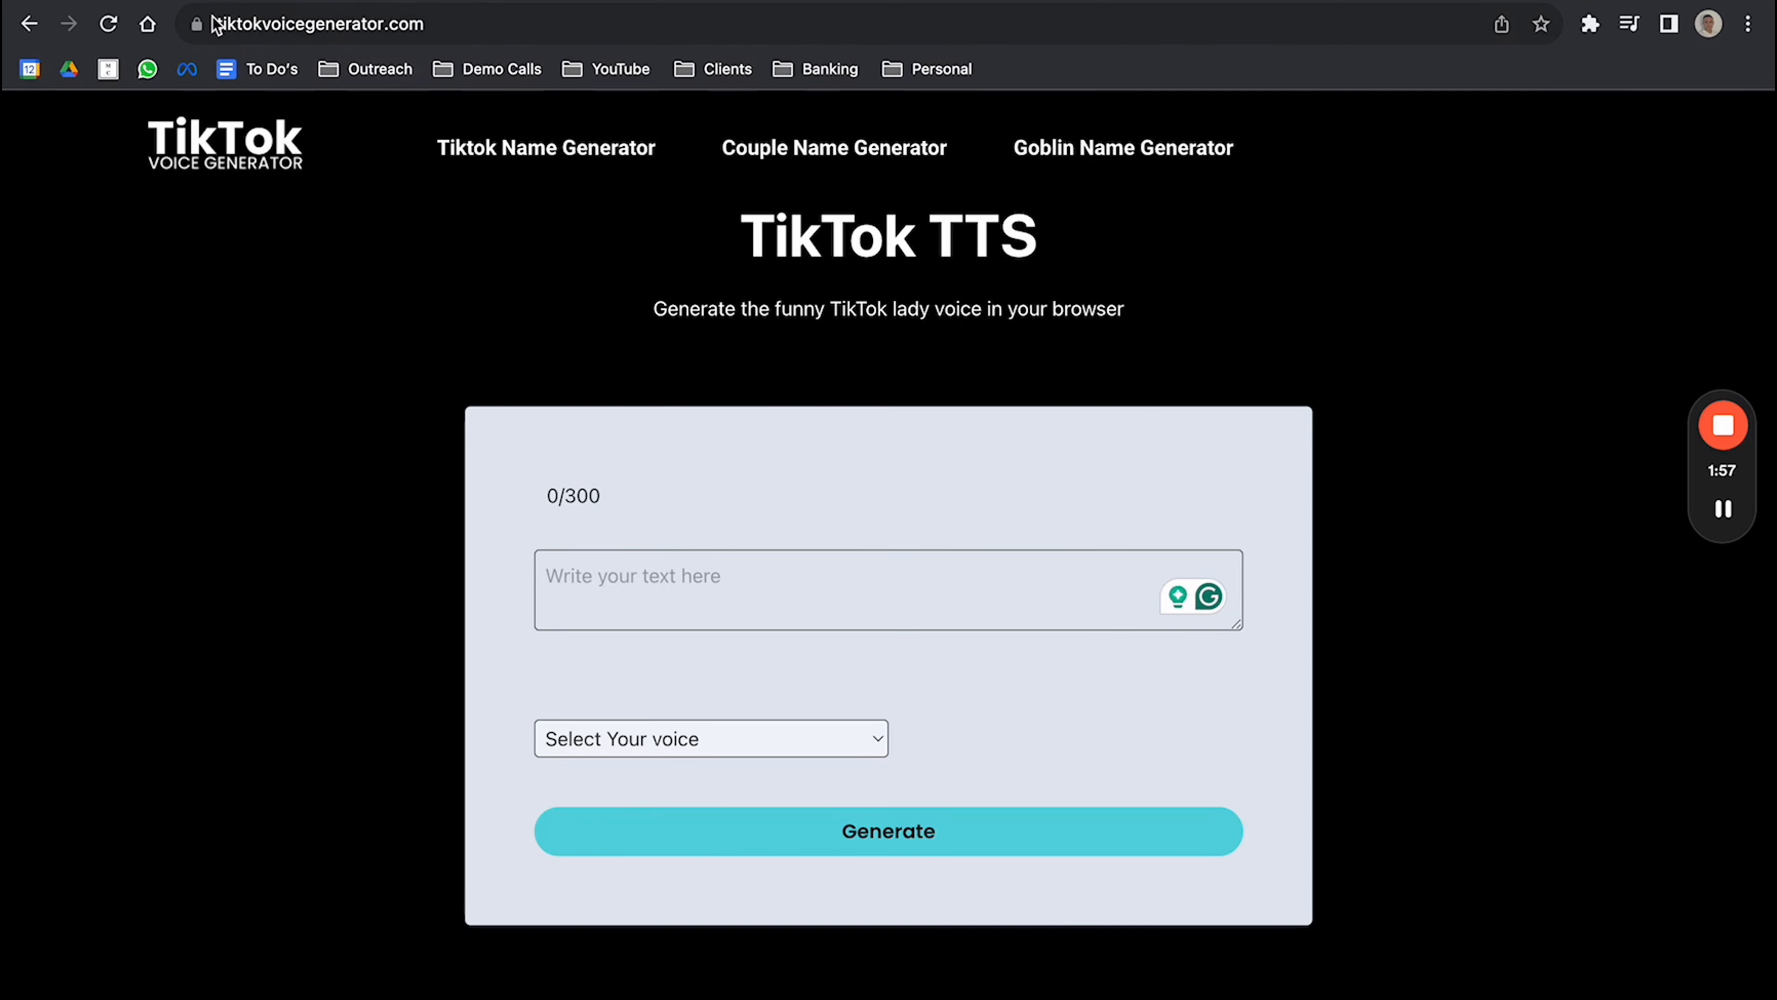
pyautogui.moveTo(433, 25); pyautogui.dragTo(230, 25)
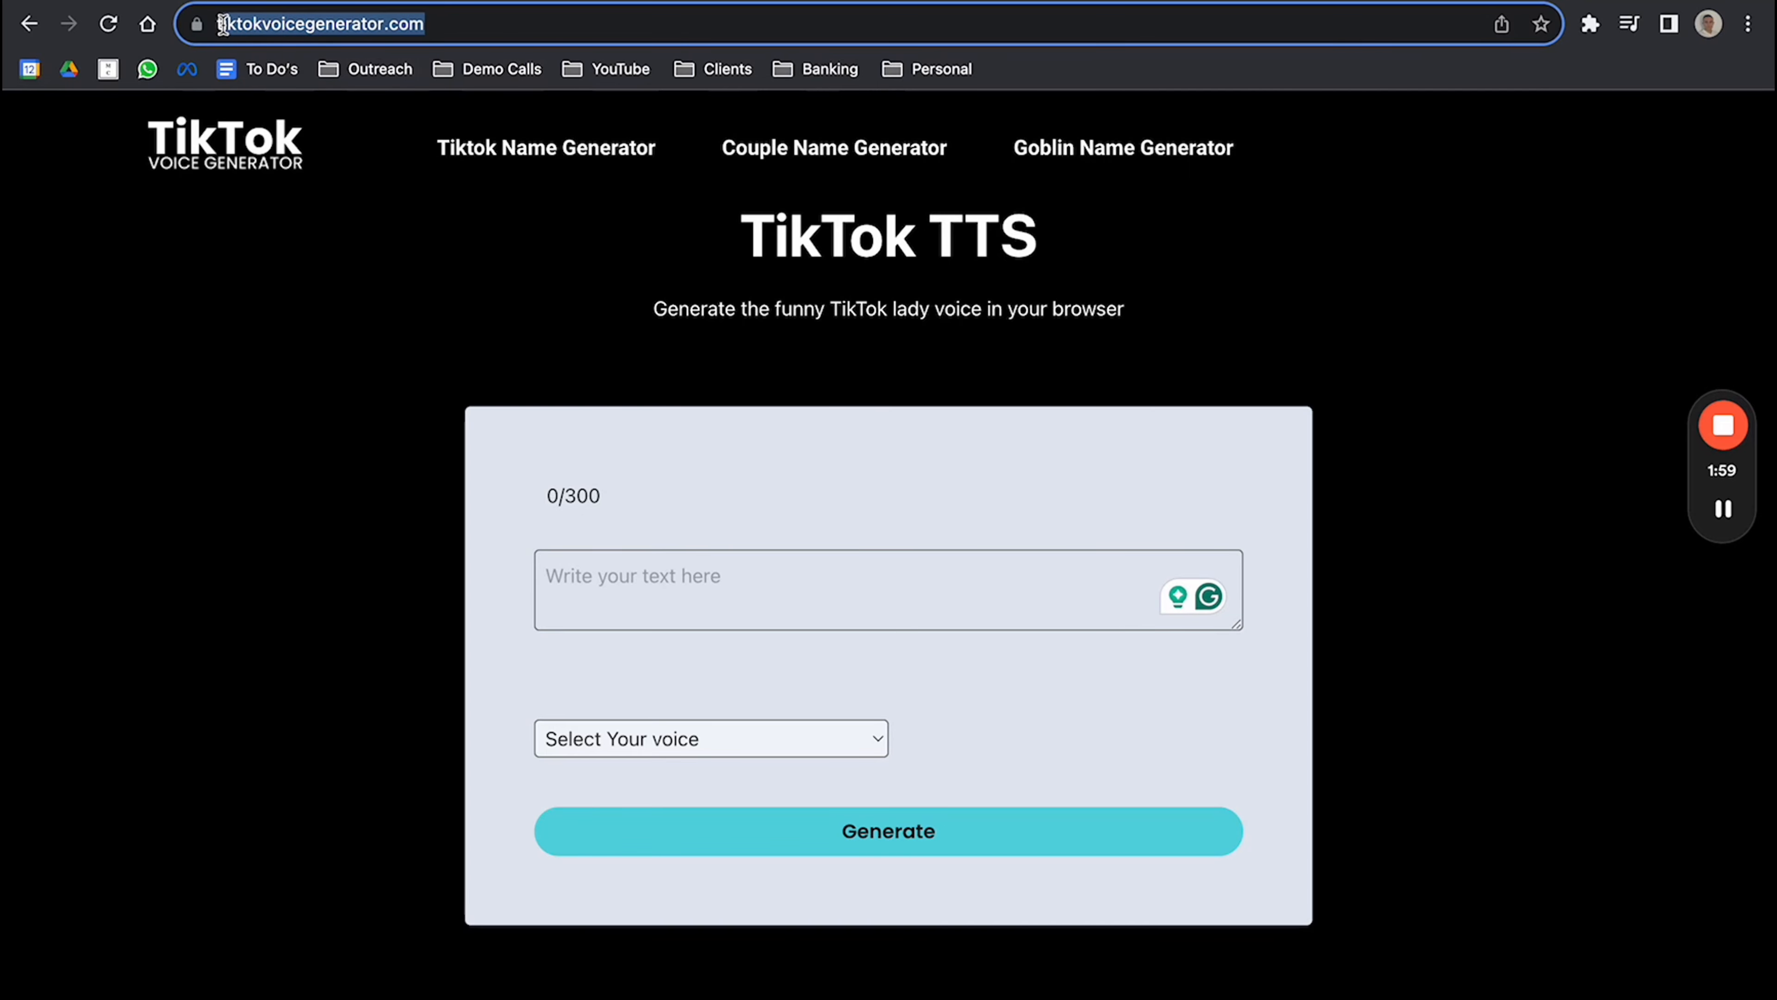
pyautogui.click(446, 280)
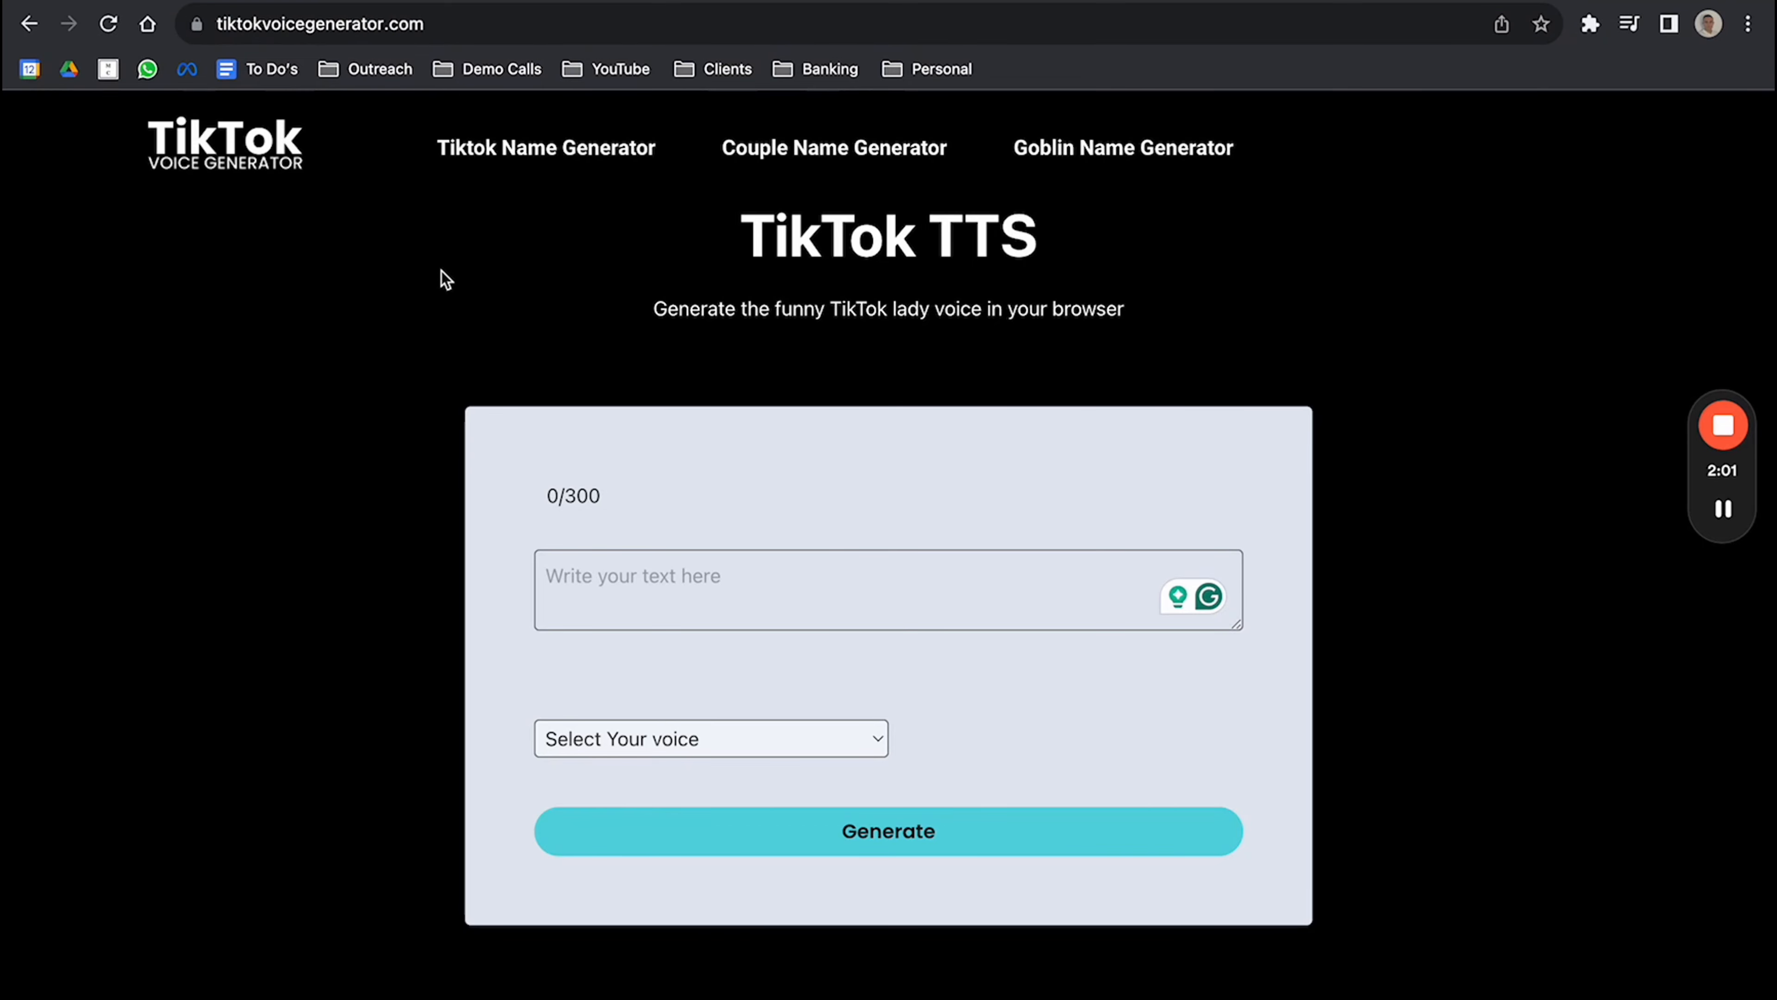
# Step: Paste the full ad script into the text-to-speech box
pyautogui.click(749, 623)
pyautogui.press('super+v')
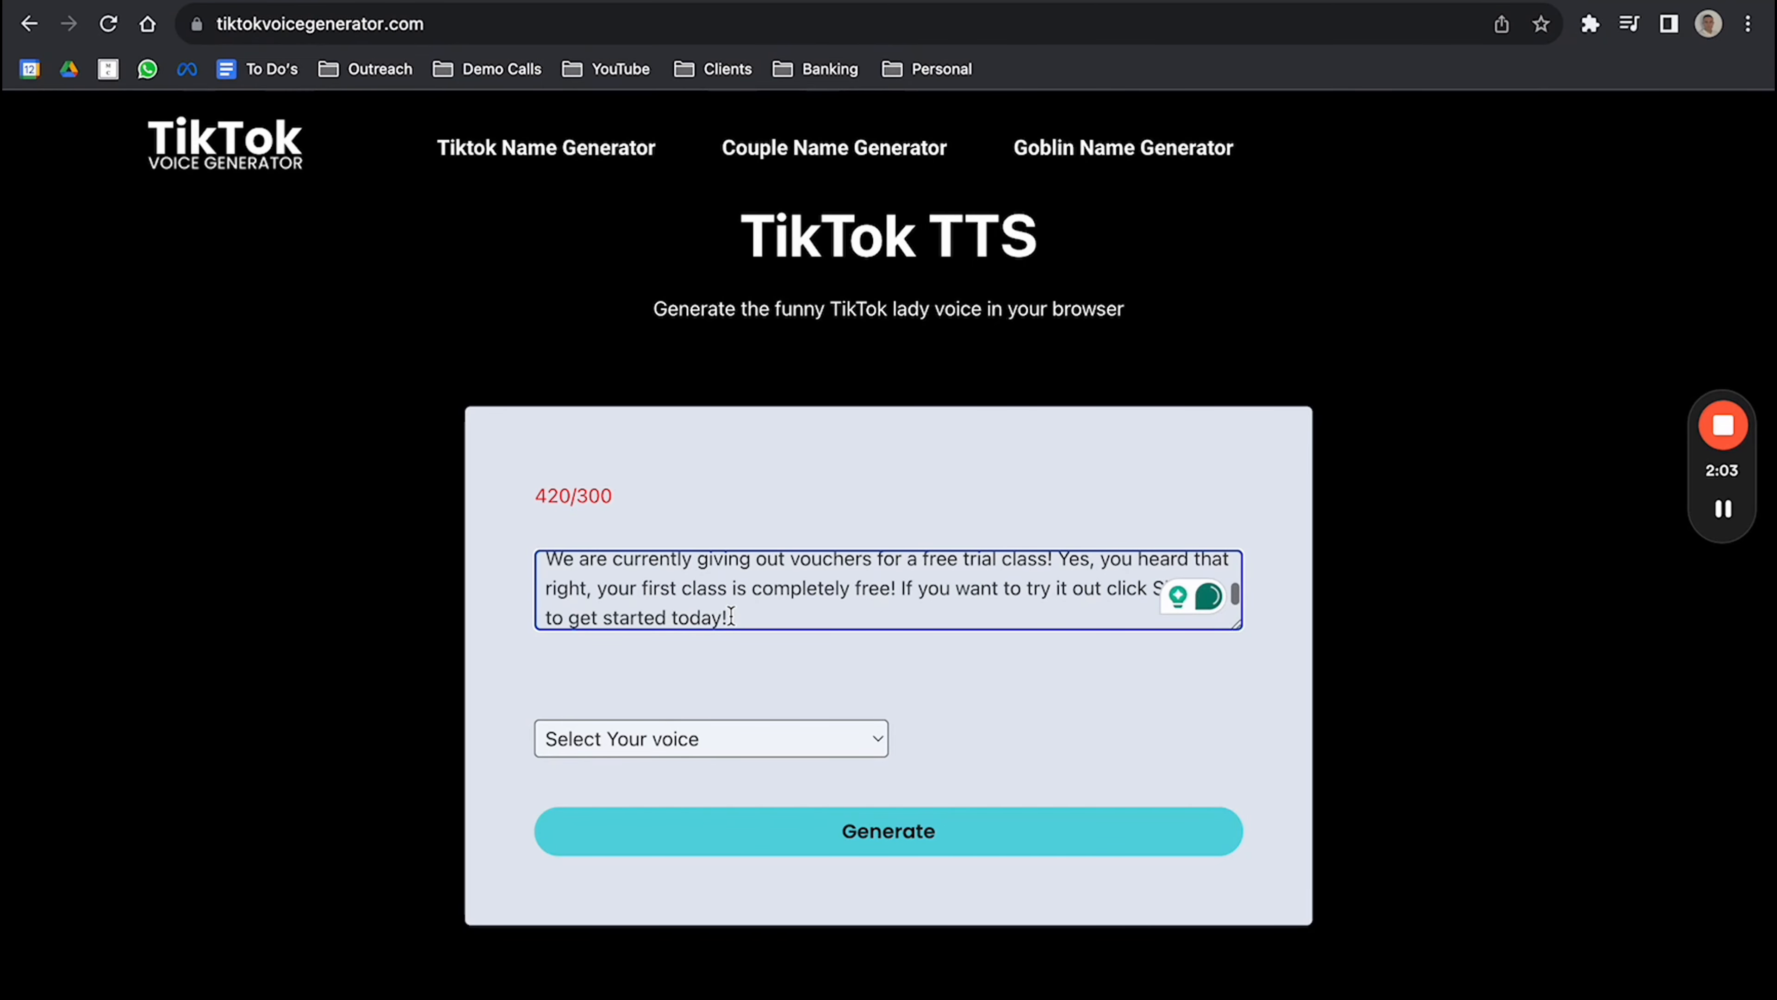
pyautogui.scroll(1, 743, 617)
pyautogui.scroll(-1, 744, 617)
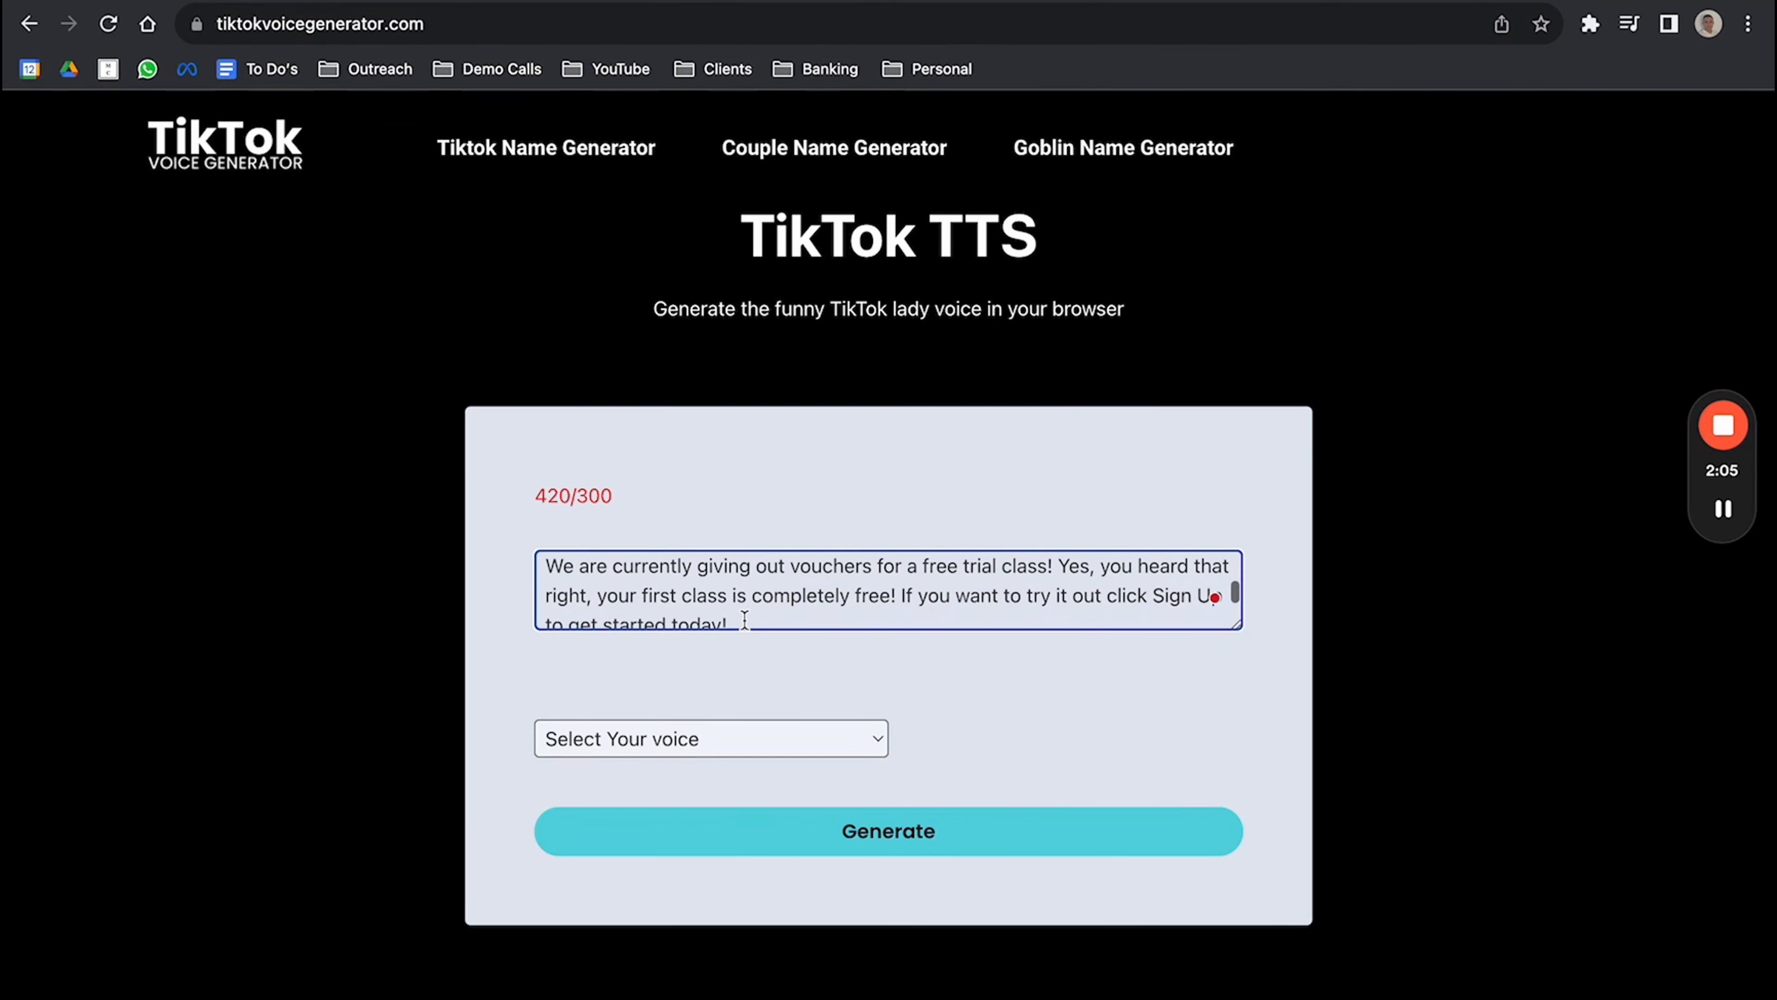
# Step: Copy the script's second half, starting at "We are currently giving out vouchers", and remove it from the text-to-speech box
pyautogui.moveTo(742, 616); pyautogui.dragTo(543, 591)
pyautogui.press('super+c')
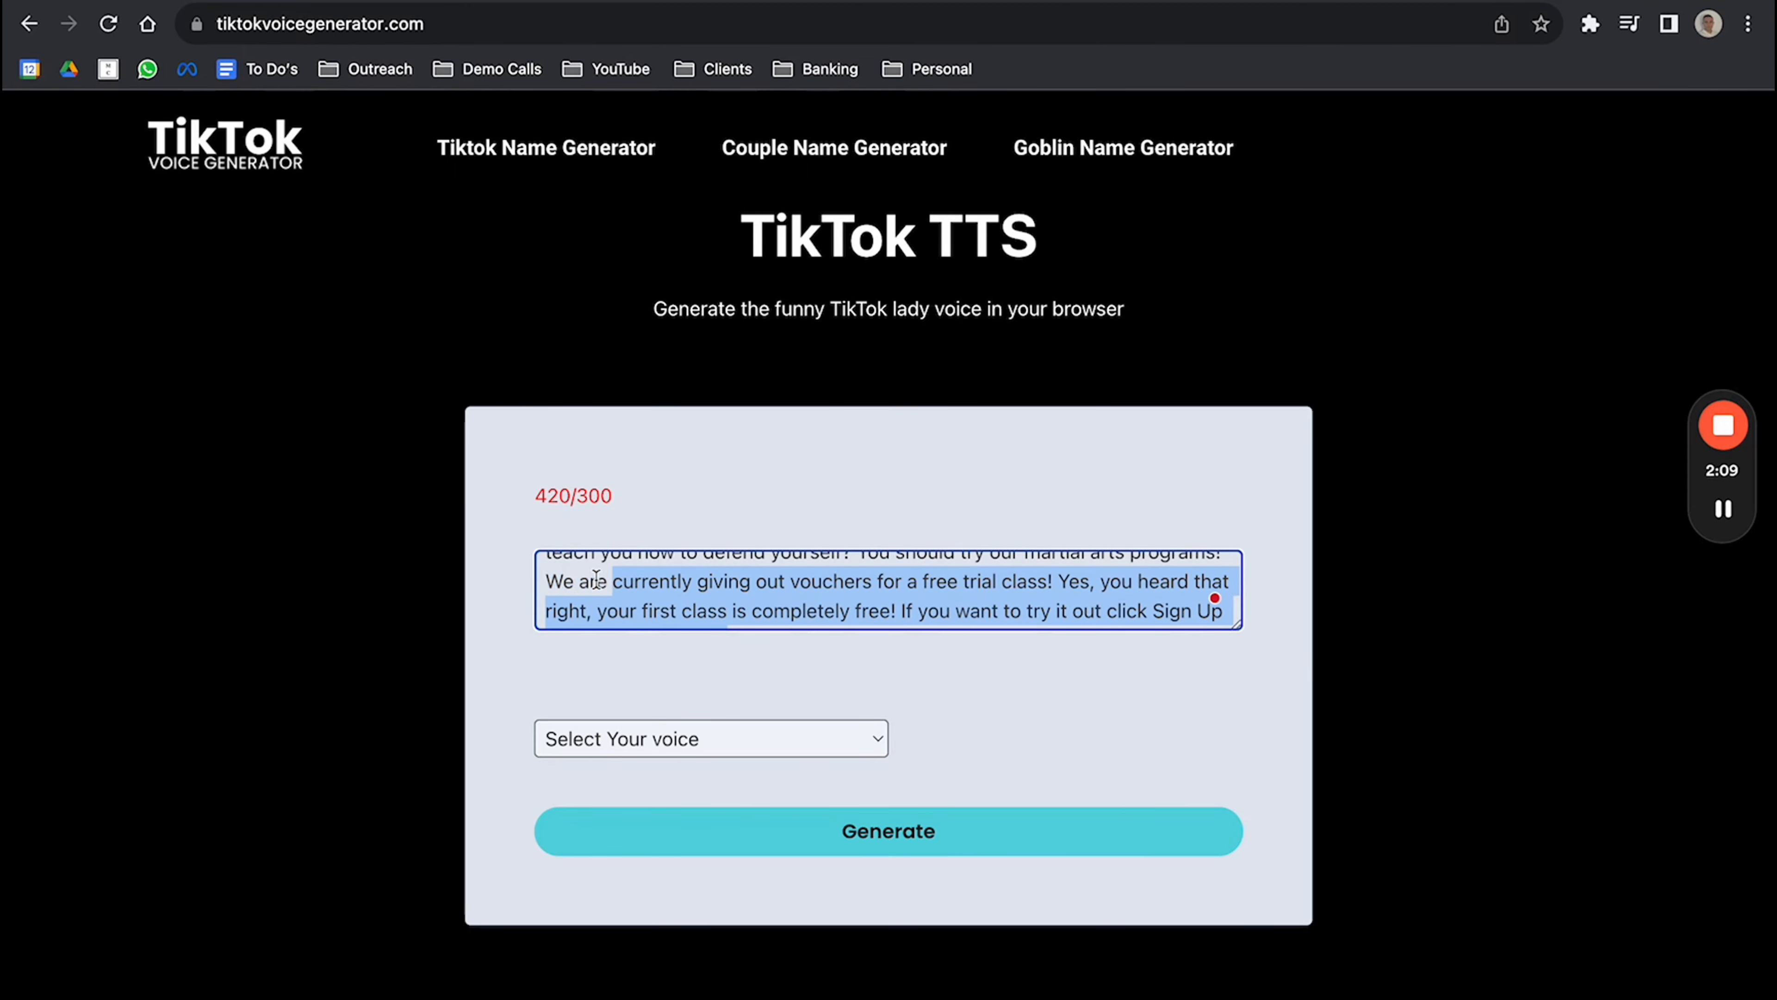
pyautogui.press('BackSpace')
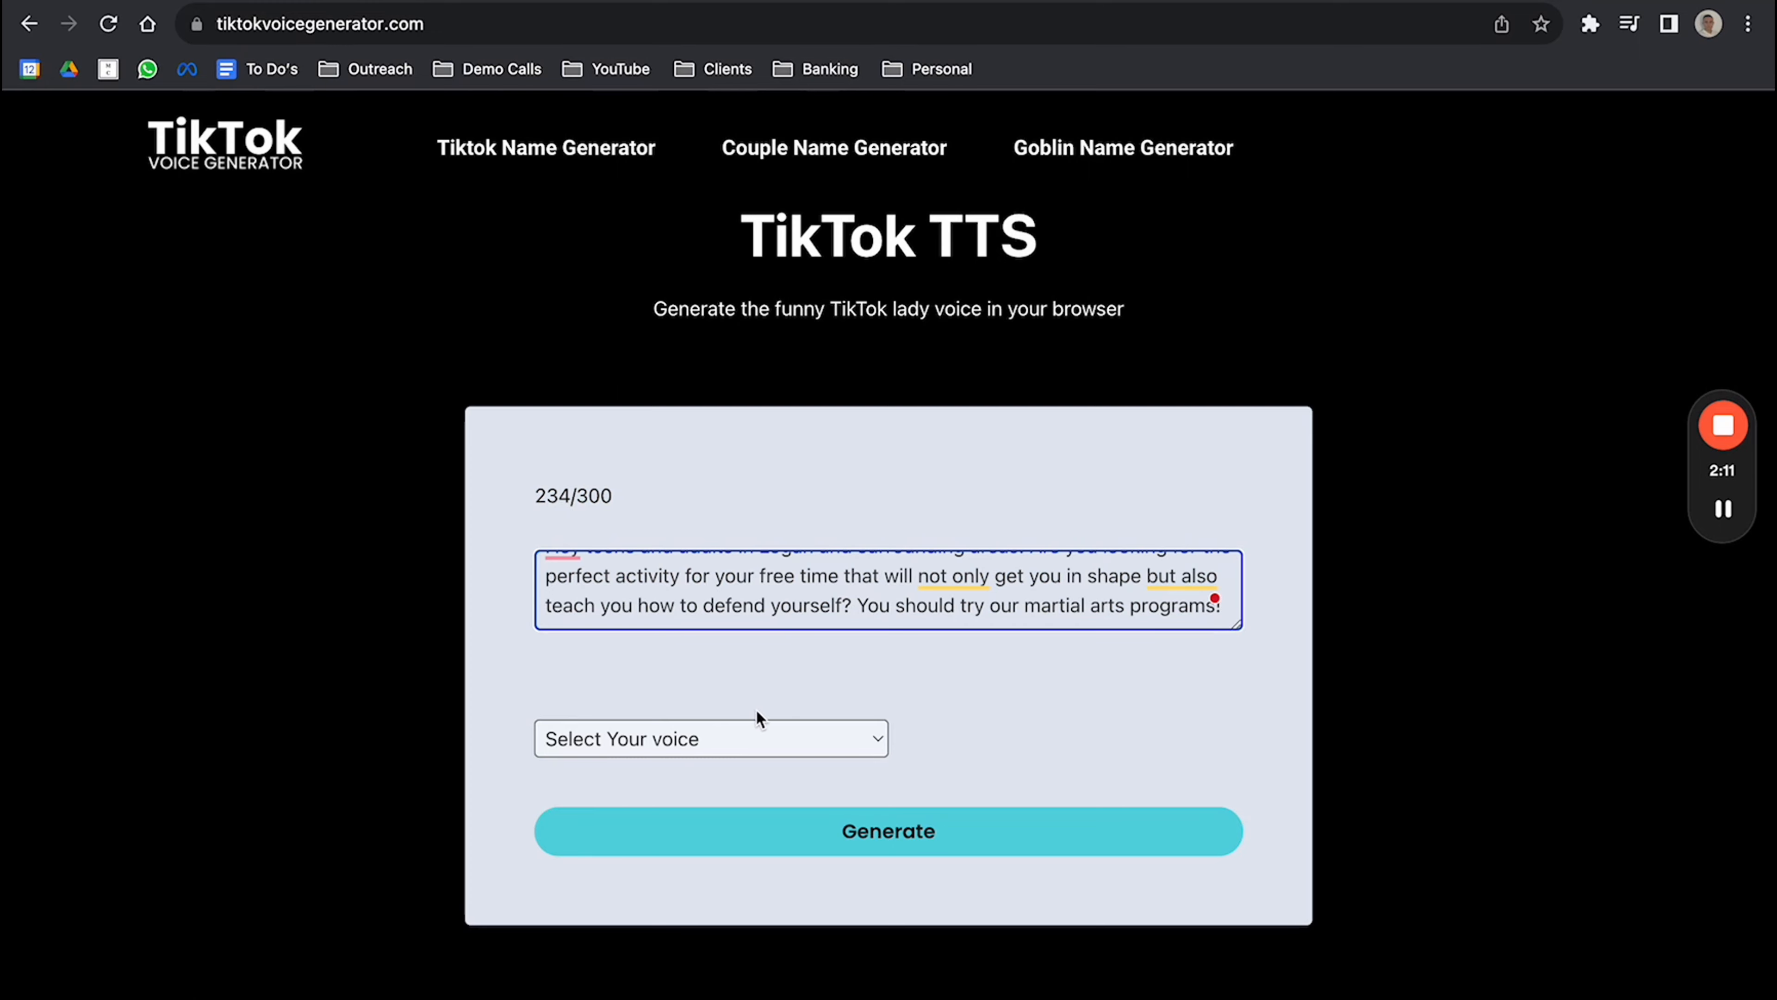
# Step: Set the voice to Female and generate the voice-over for the first half of the script
pyautogui.click(749, 738)
pyautogui.click(749, 774)
pyautogui.click(829, 830)
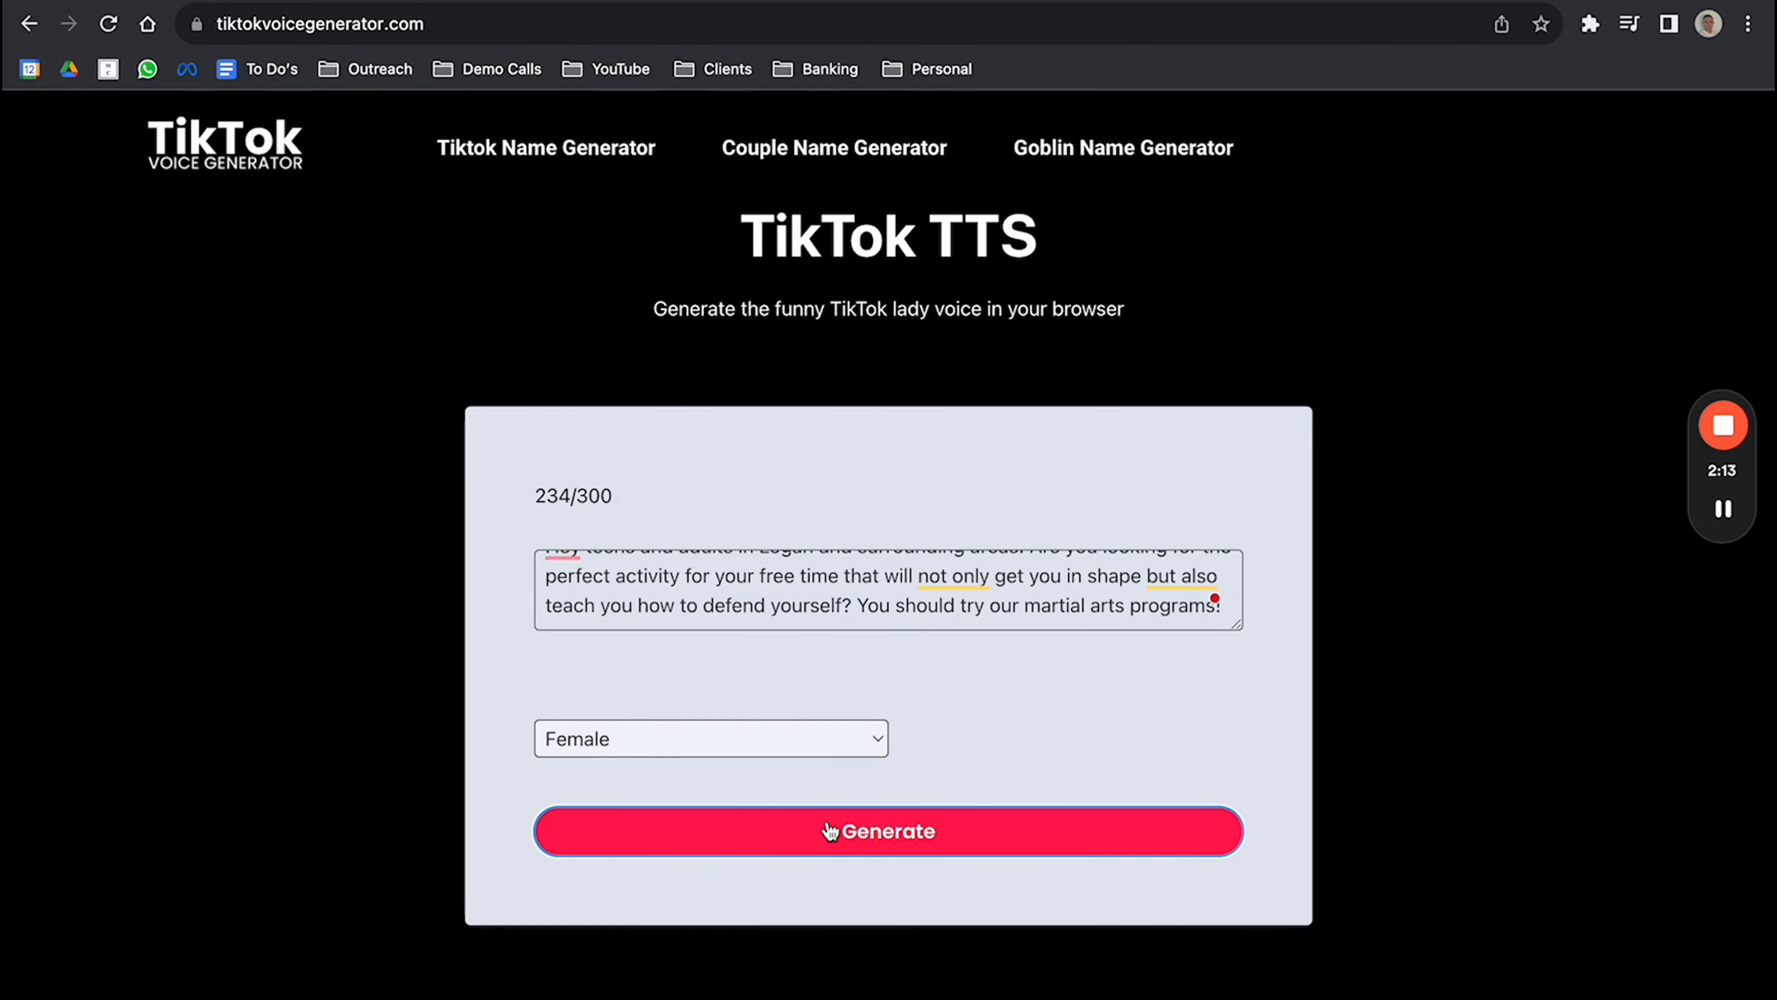
# Step: Replace the text-to-speech text with the copied second half of the script
pyautogui.click(887, 615)
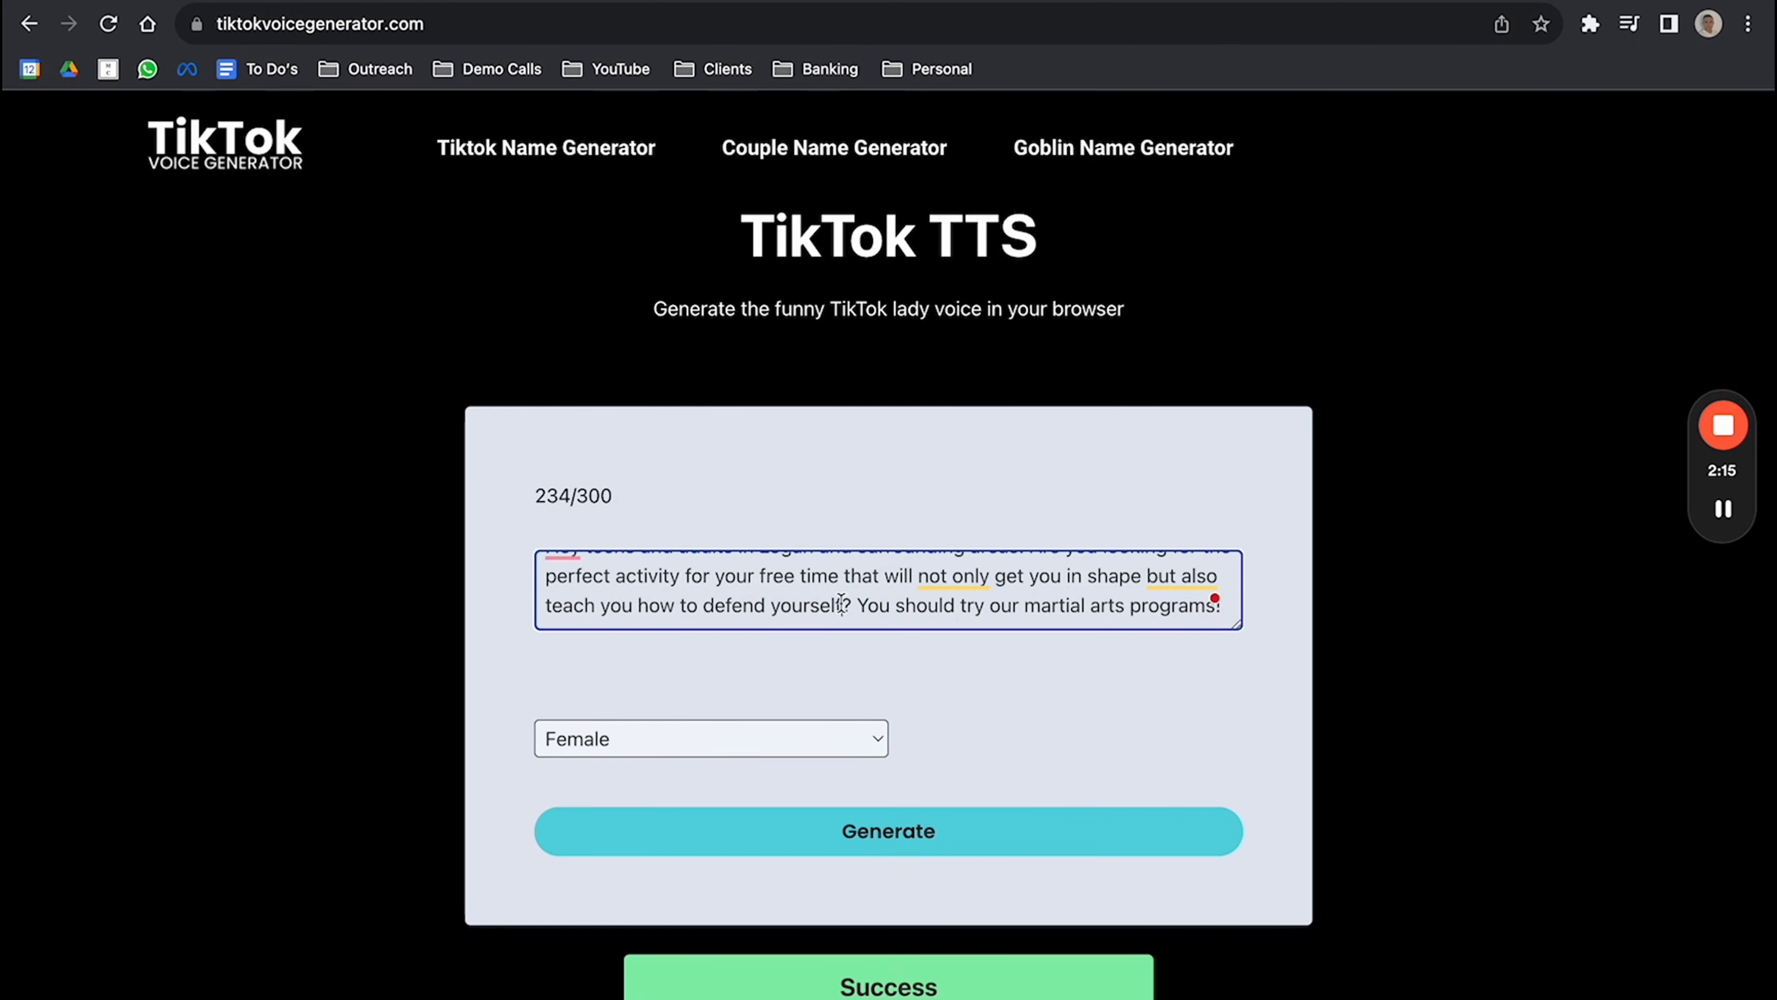
pyautogui.press('super+a')
pyautogui.press('super+v')
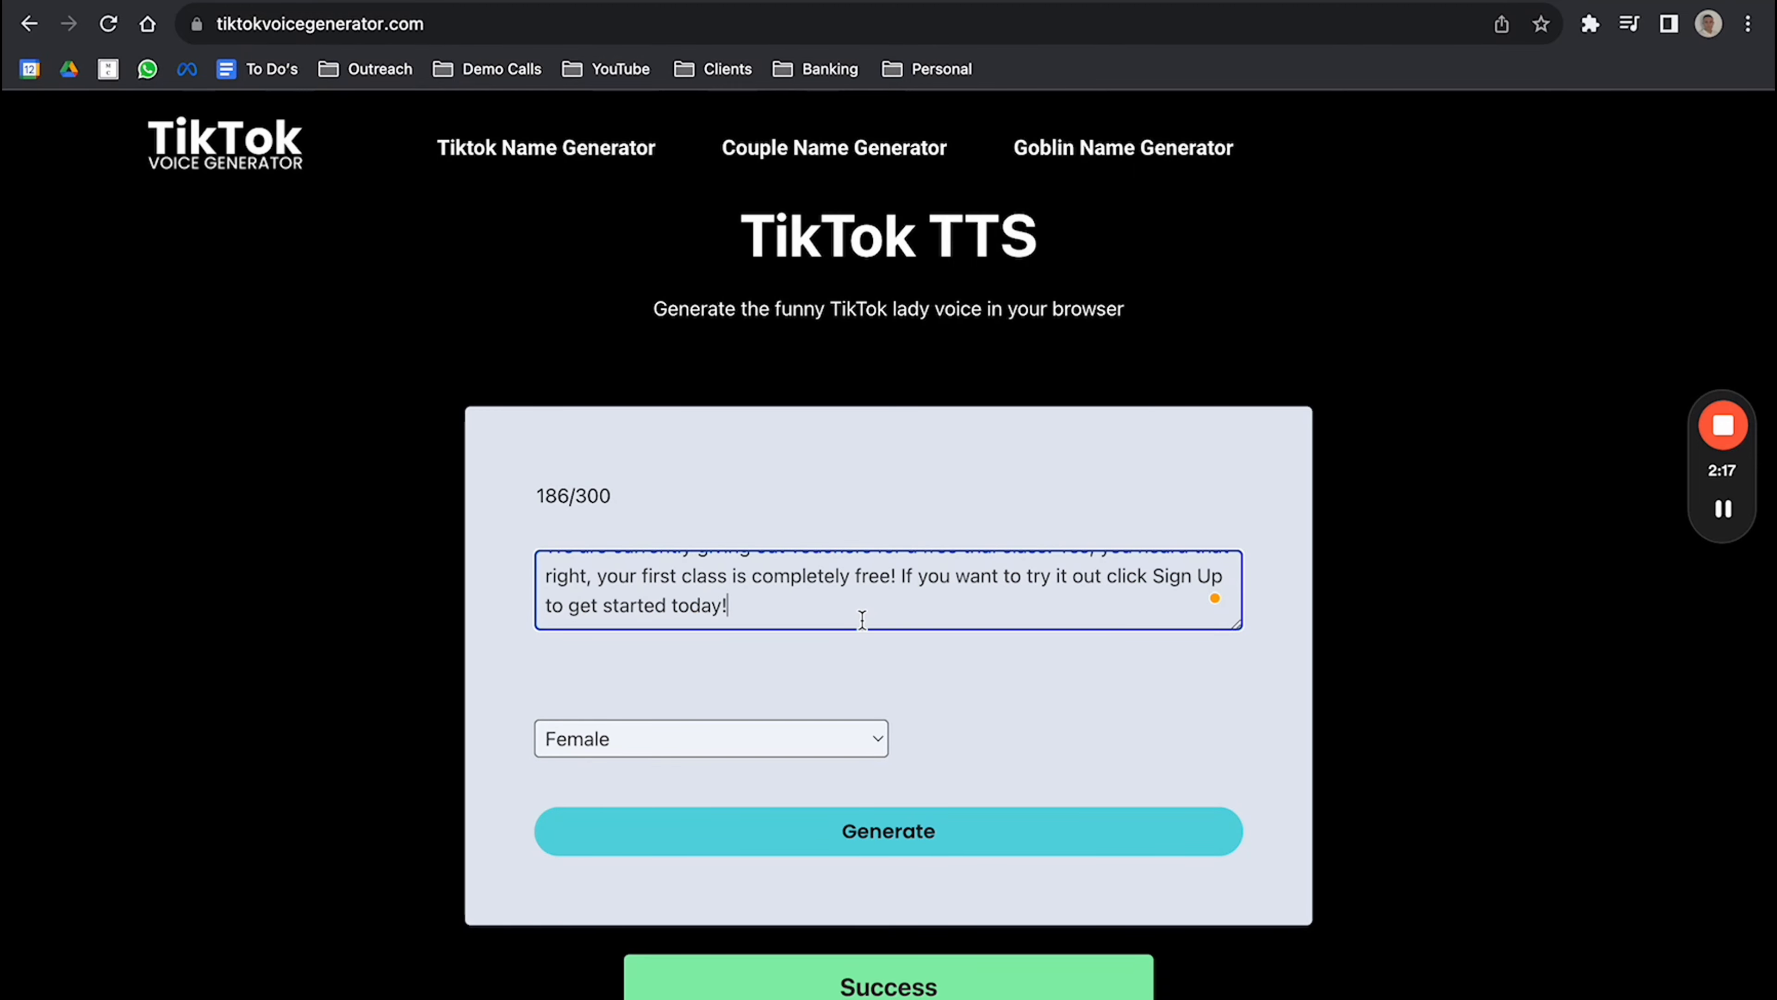
pyautogui.scroll(2, 862, 618)
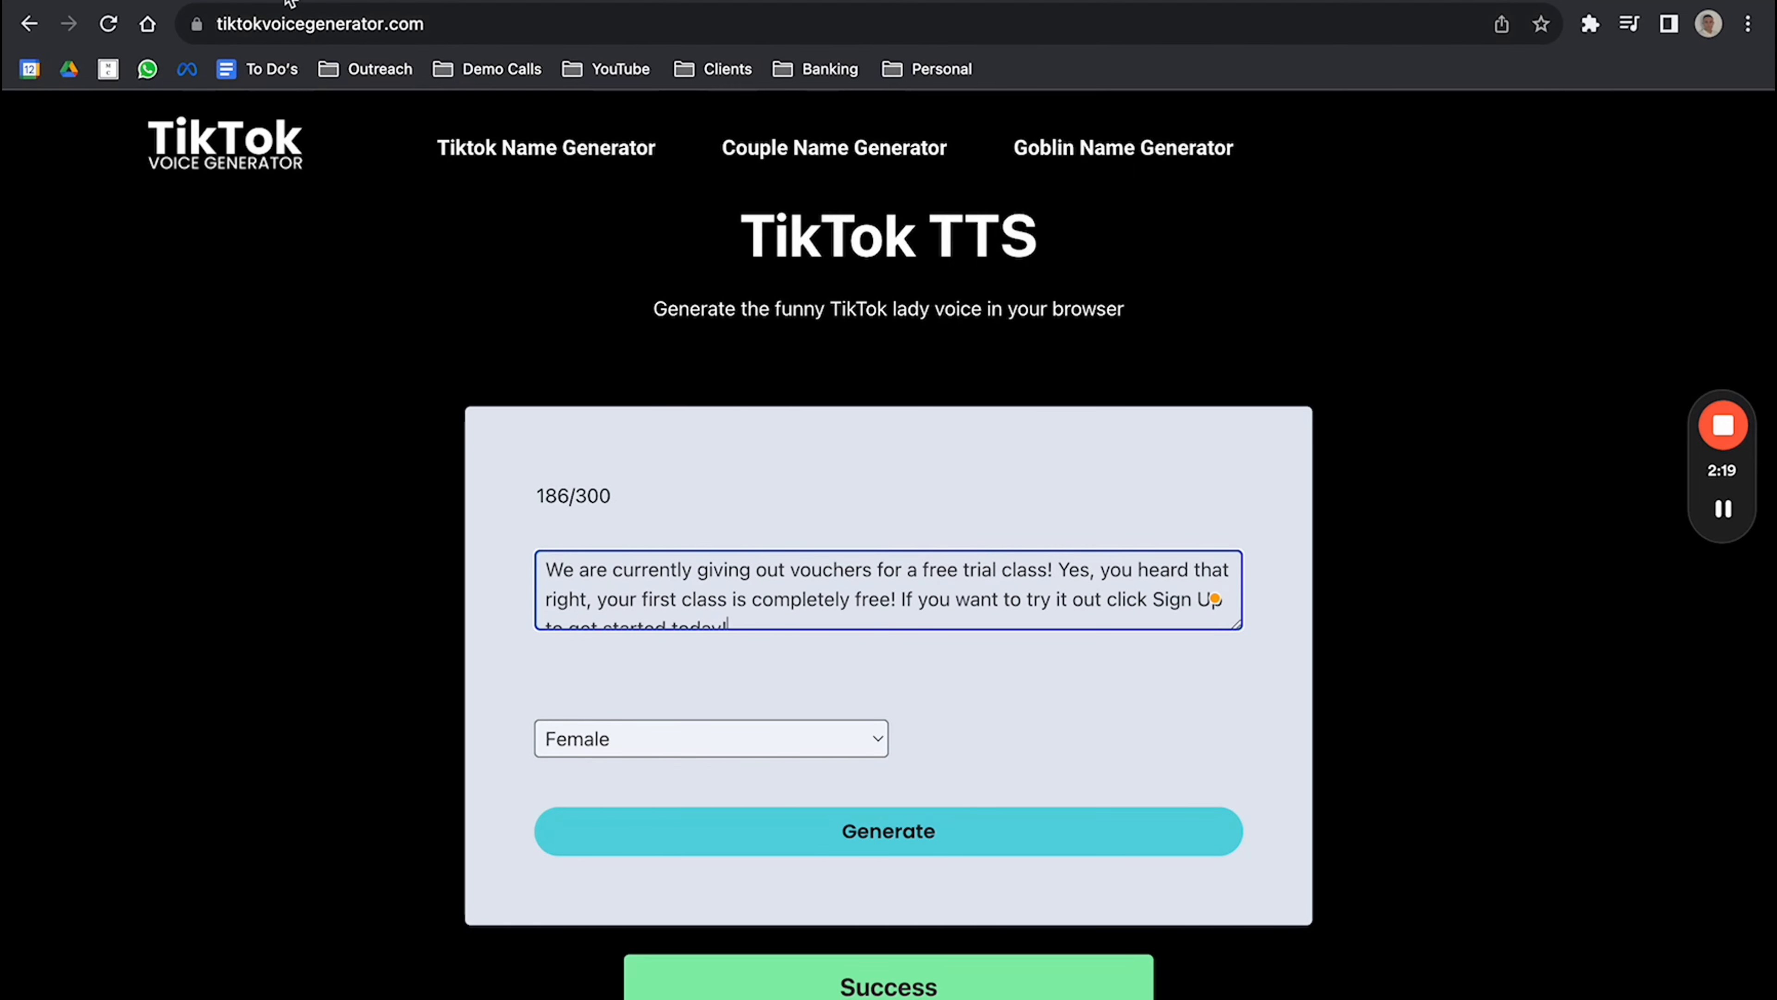
pyautogui.hotkey('ctrl', 'Tab')
pyautogui.click(104, 150)
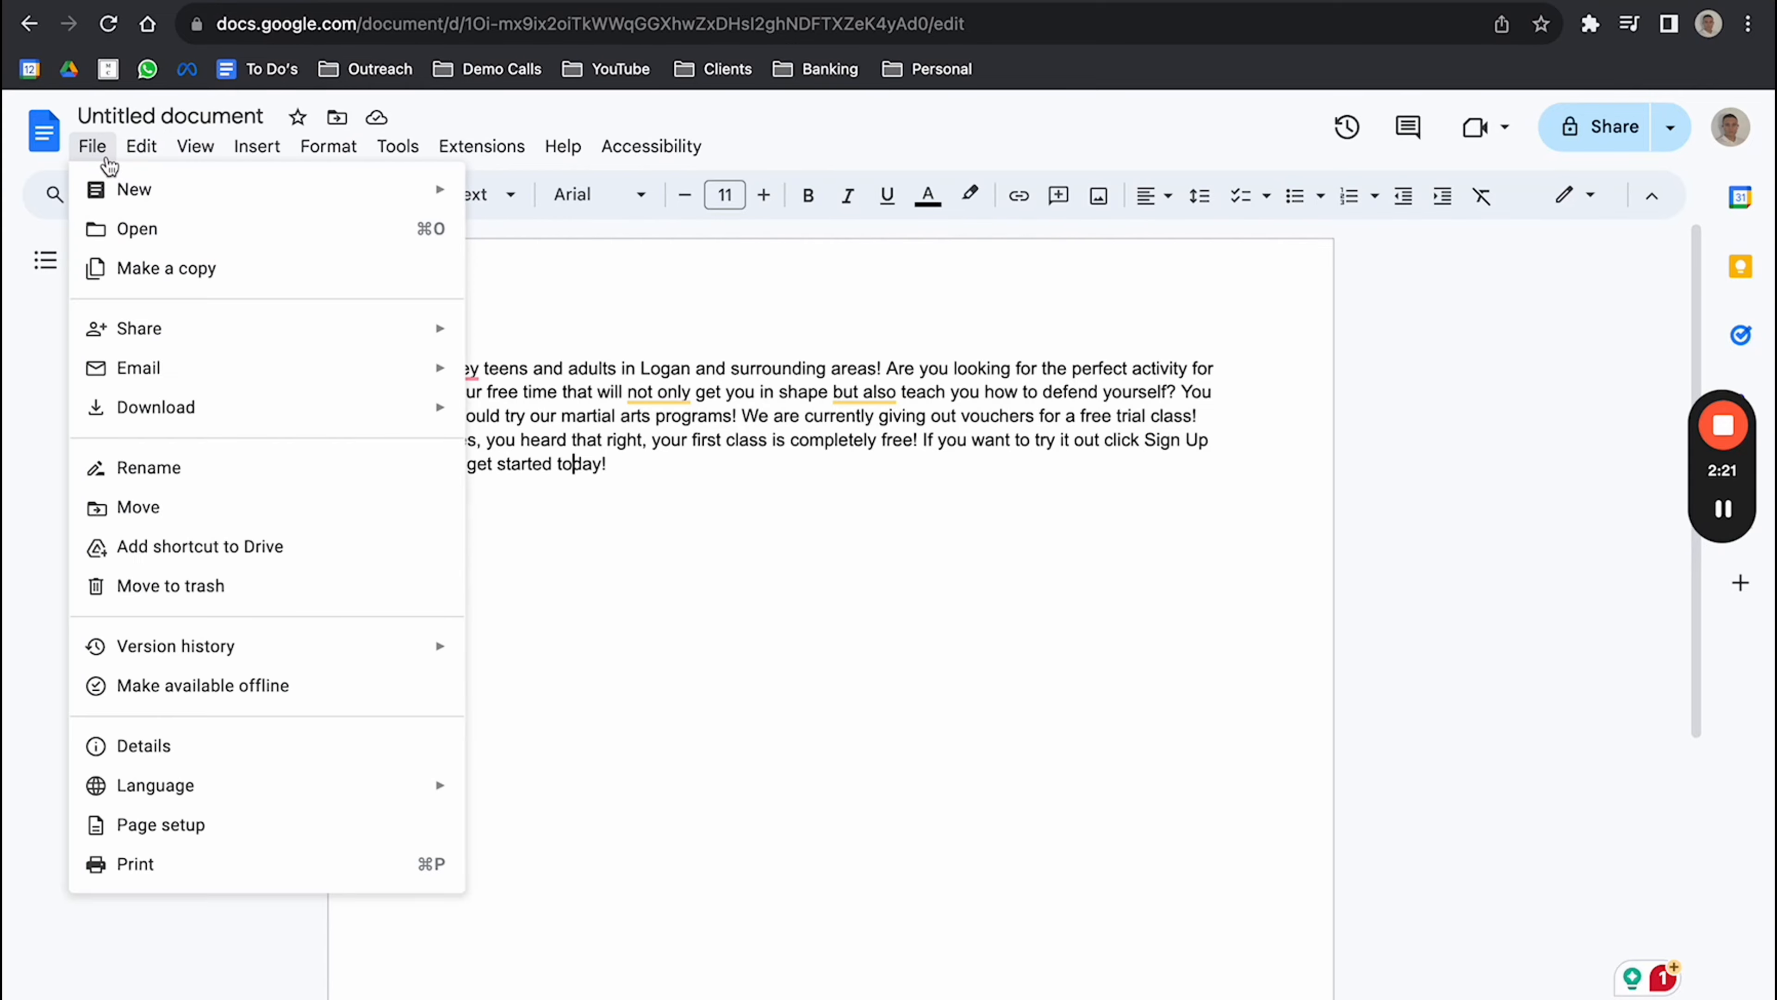
pyautogui.click(147, 25)
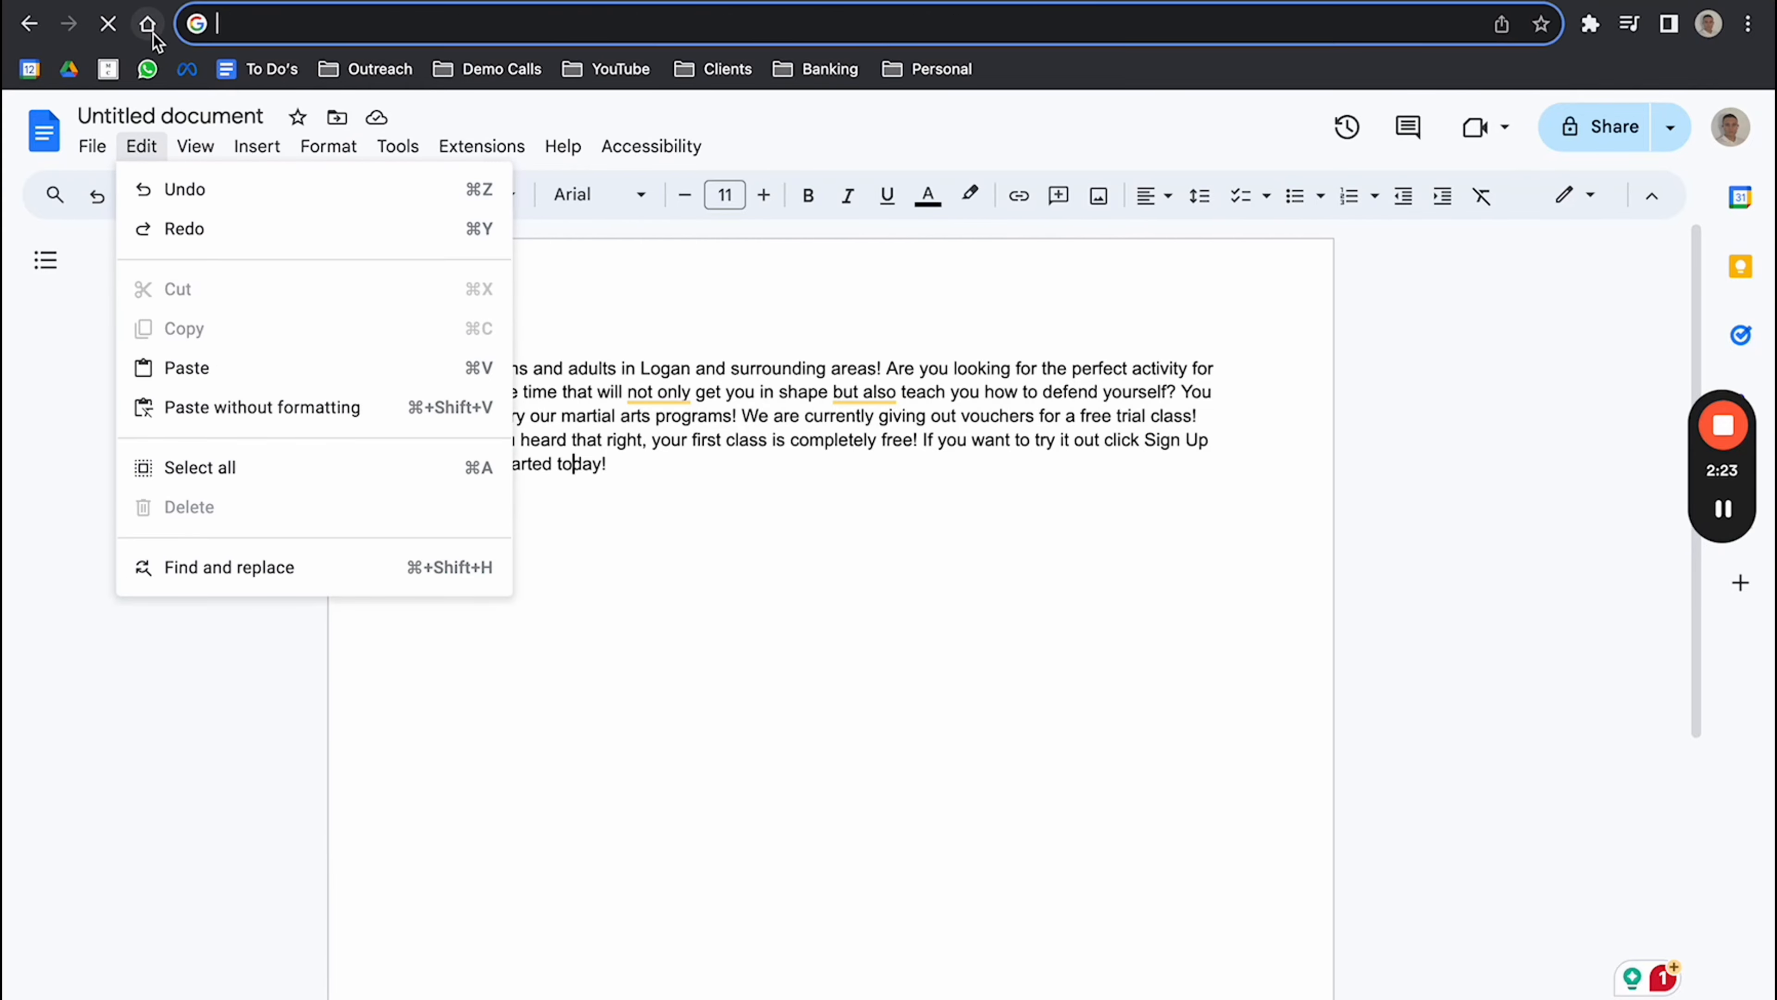
# Step: Switch to CapCut and review the voice-over files and emoji images in the media library and the Video Ad Material folder
pyautogui.hotkey('ctrl', 'Left')
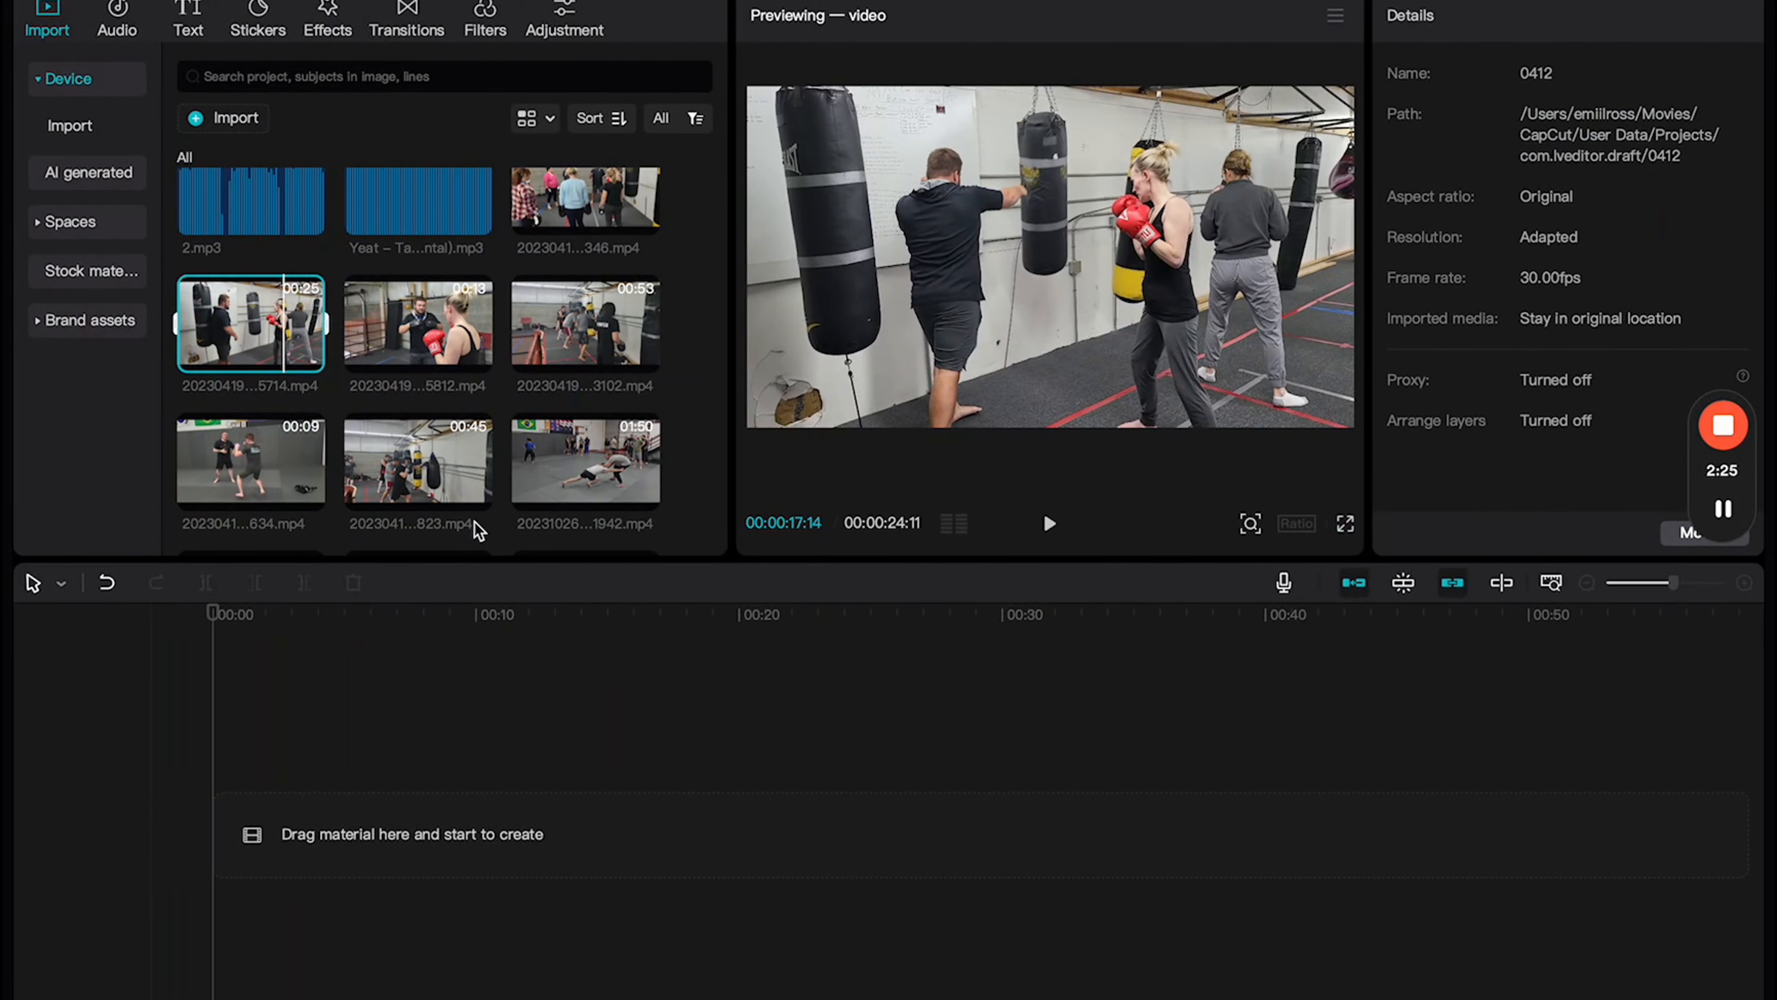
pyautogui.scroll(4, 408, 321)
pyautogui.scroll(3, 407, 320)
pyautogui.scroll(-2, 503, 391)
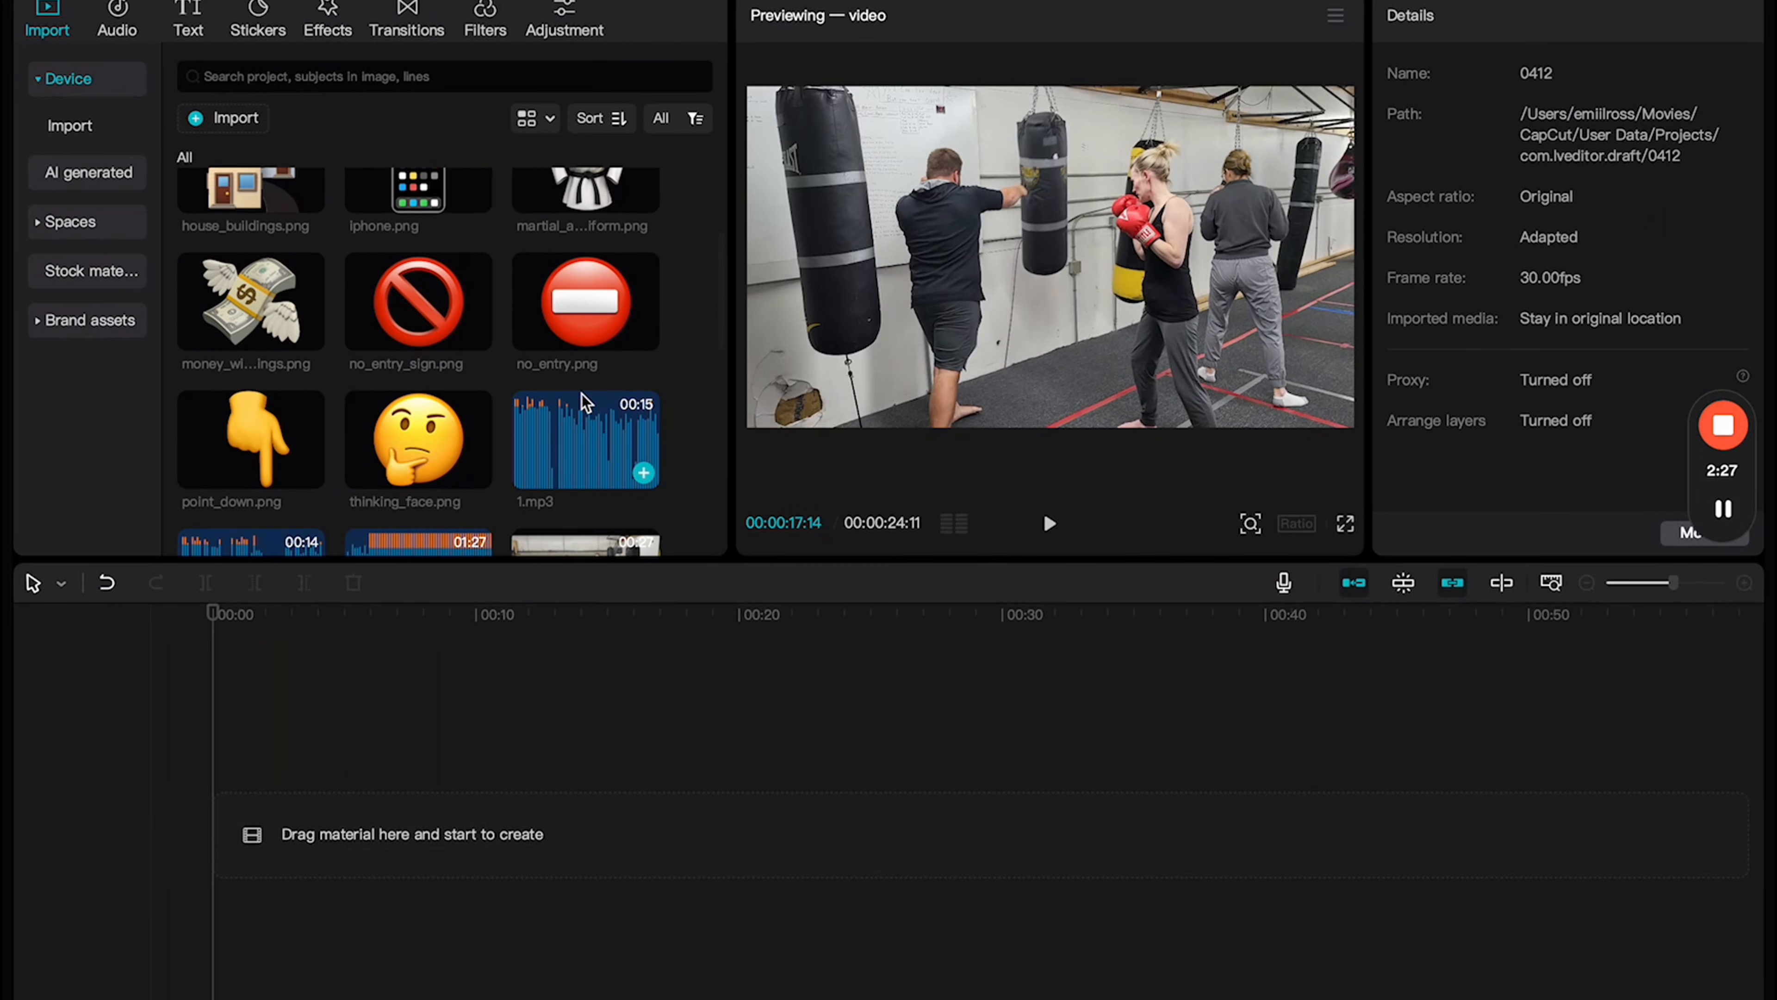
pyautogui.scroll(-3, 544, 427)
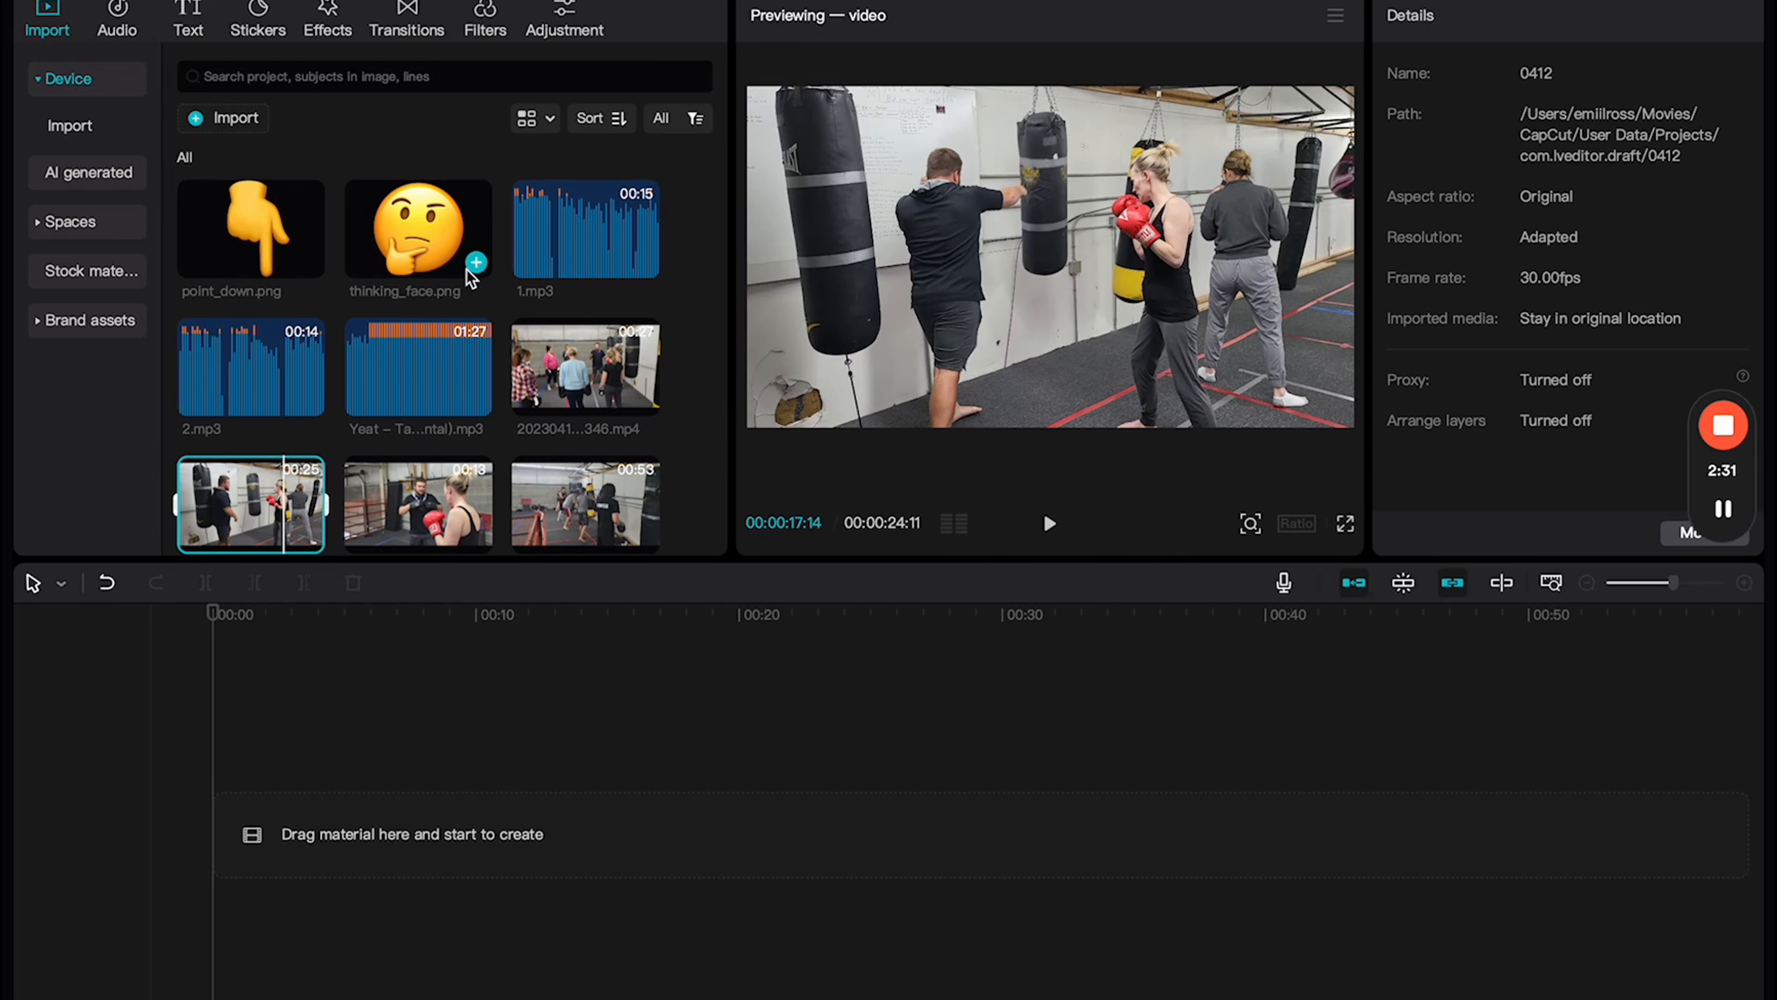
pyautogui.click(238, 119)
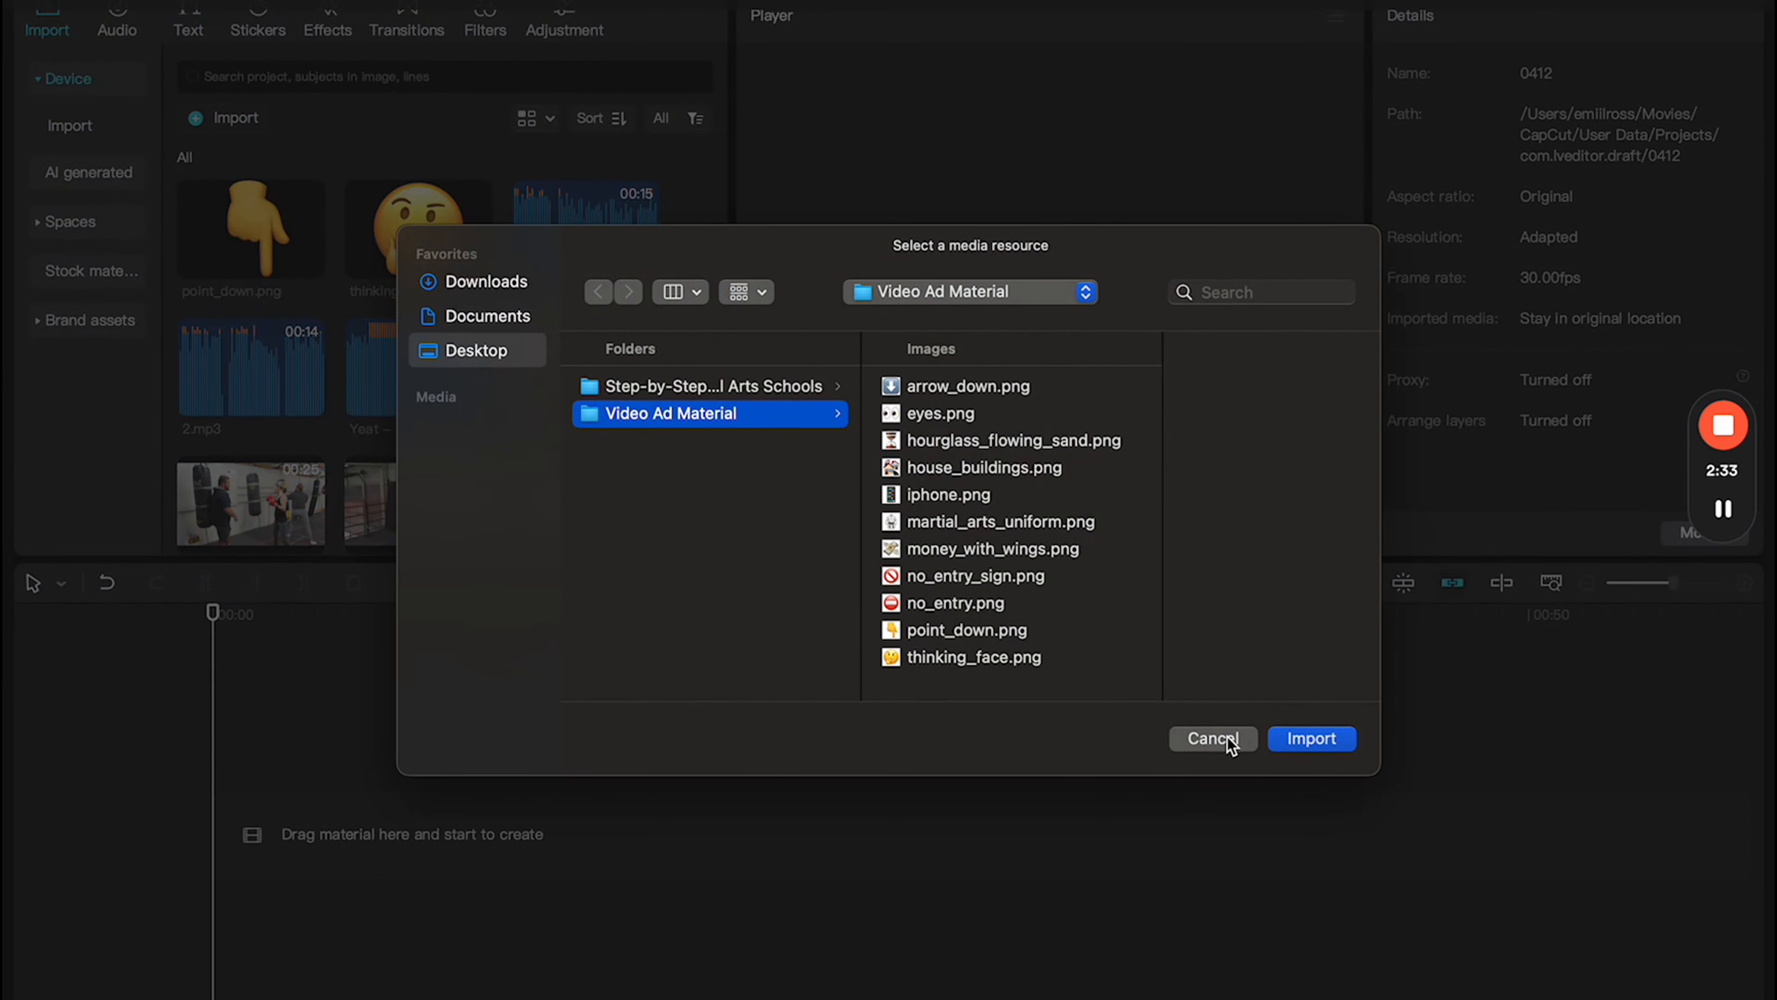
pyautogui.click(1213, 738)
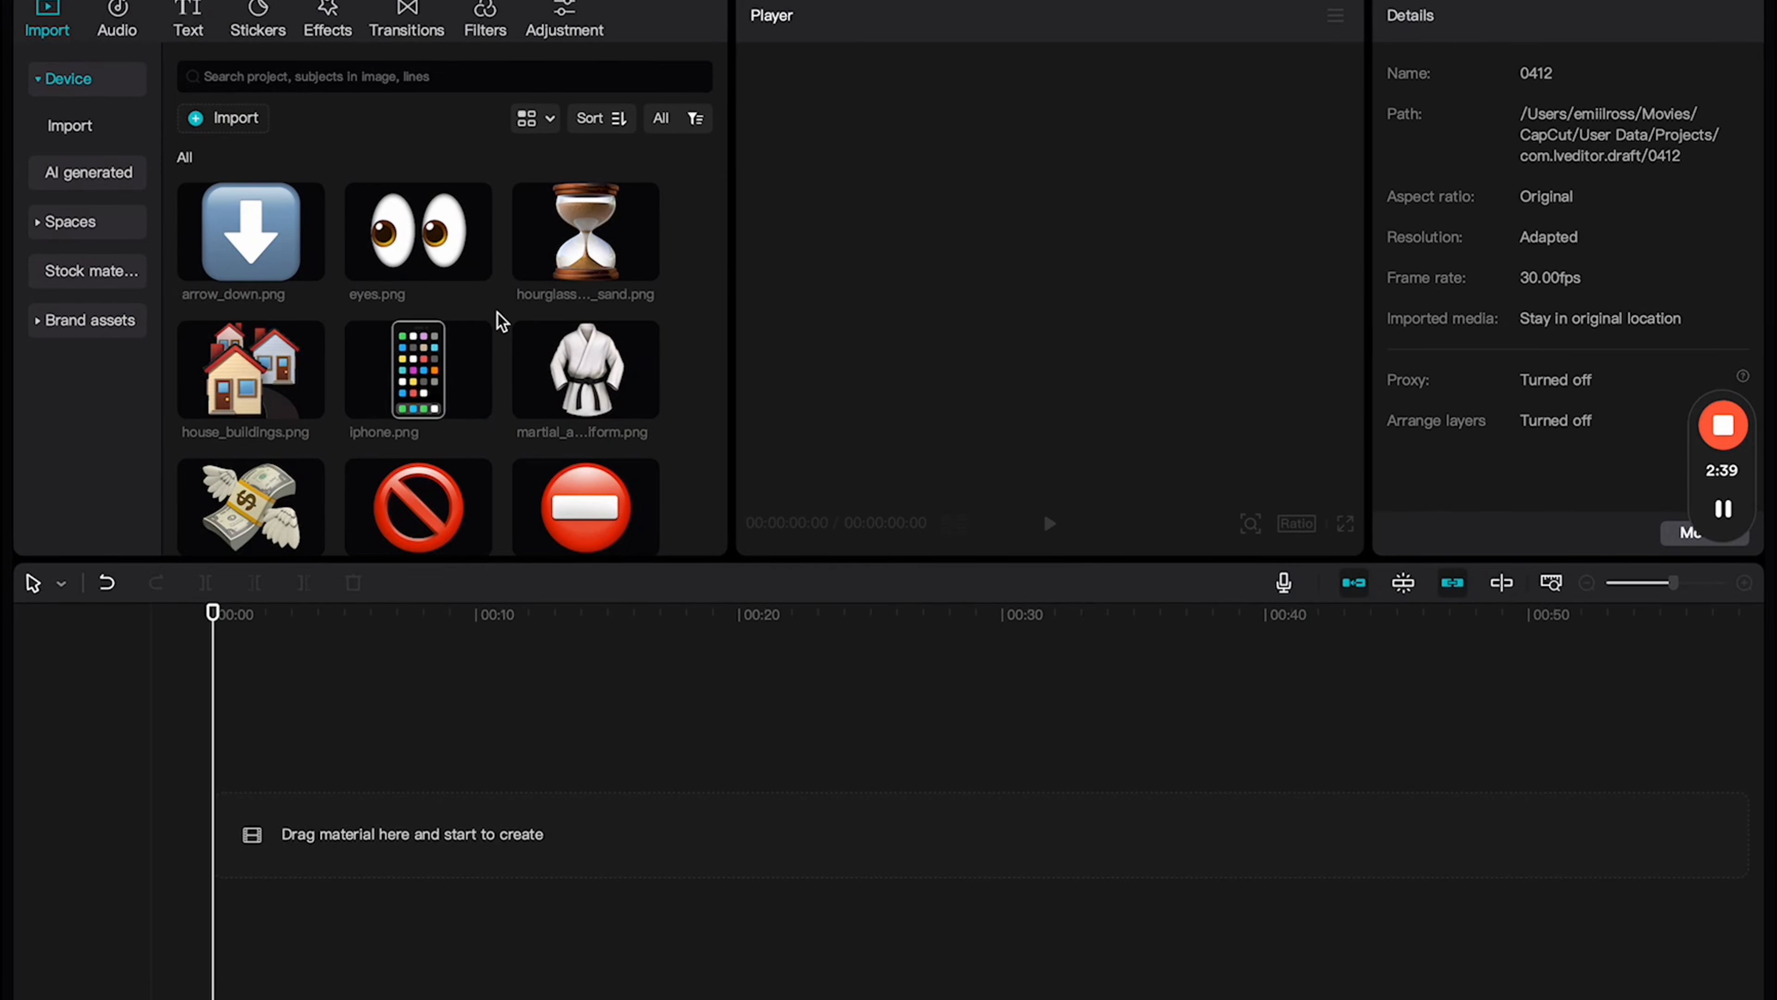
# Step: Switch to the browser and open emojipedia.org
pyautogui.hotkey('ctrl', 'Right')
pyautogui.click(505, 12)
pyautogui.write('emoji')
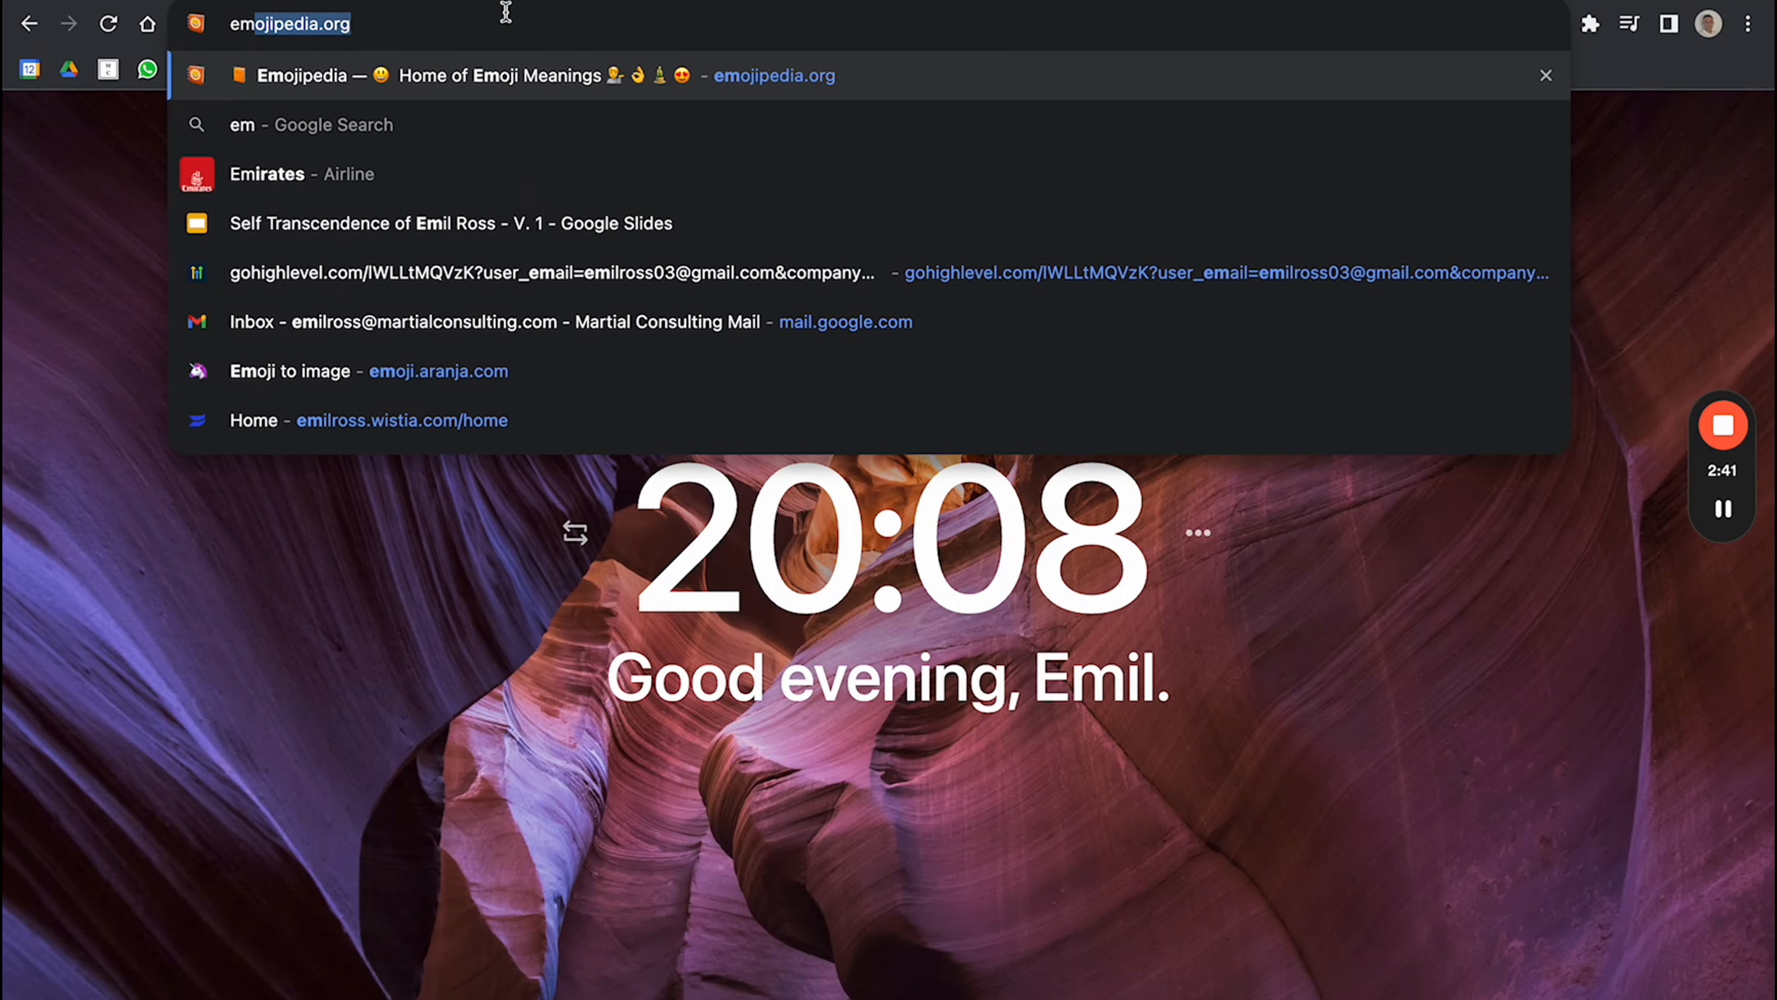
pyautogui.click(506, 61)
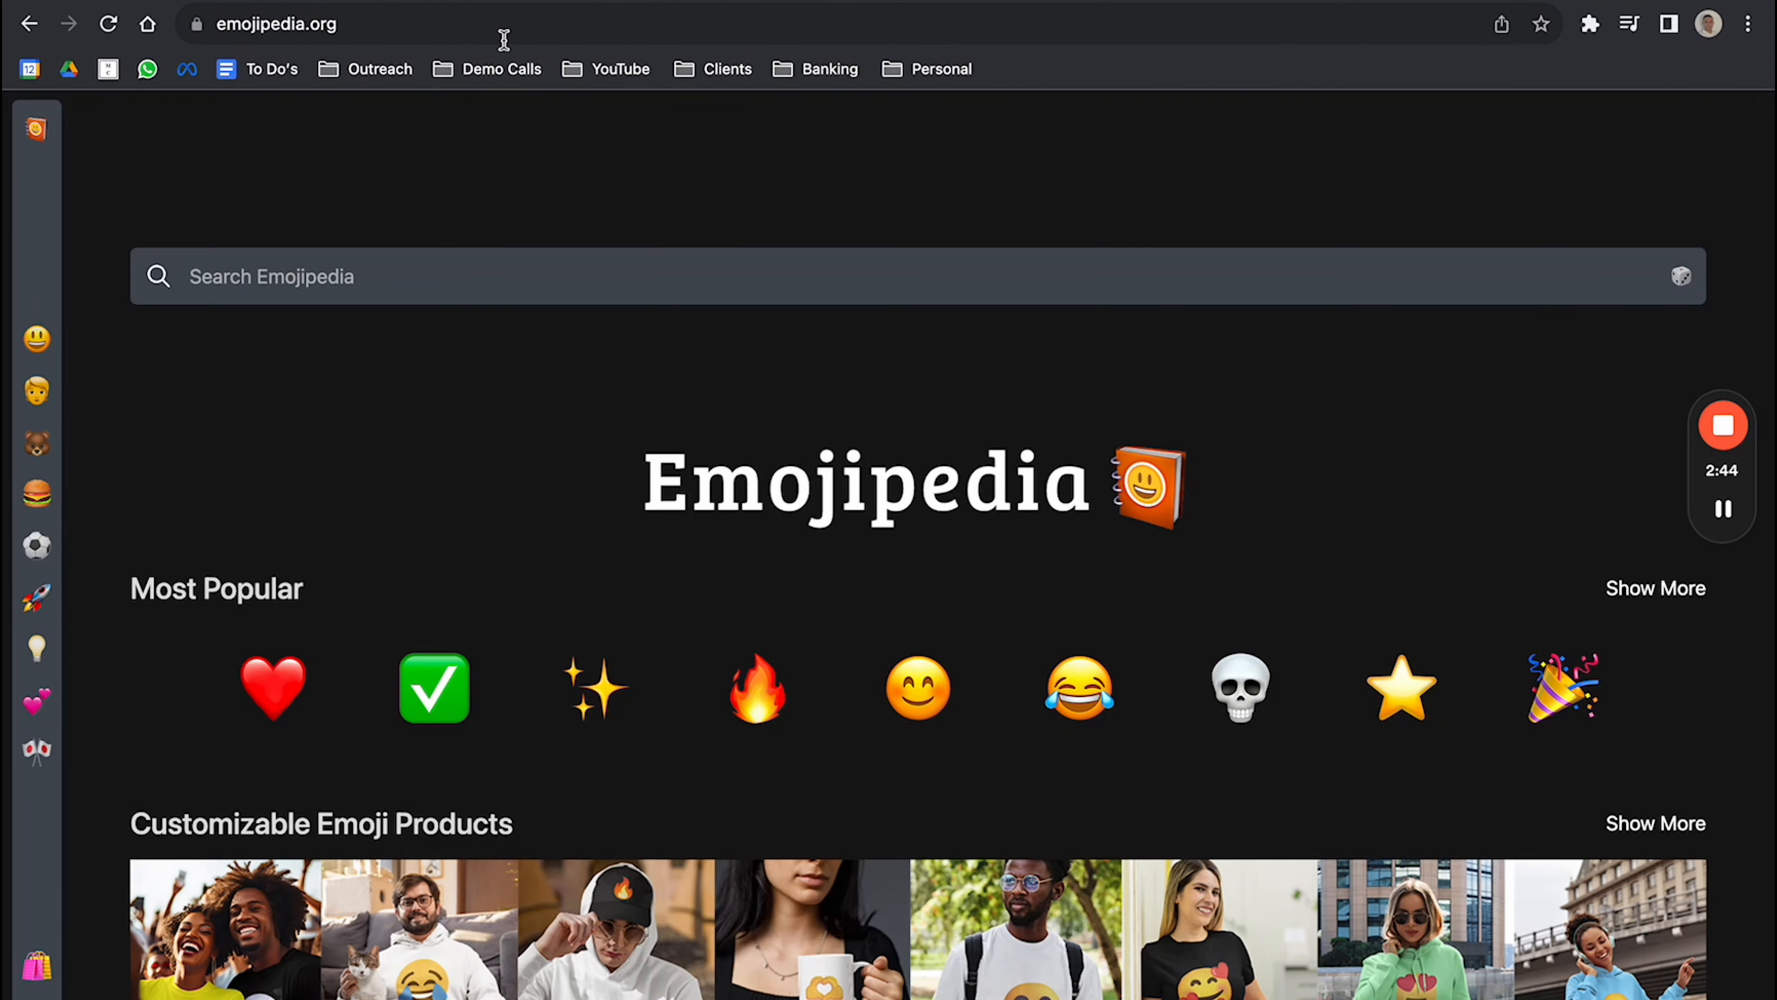
# Step: Search Google for "emoji download"
pyautogui.click(504, 39)
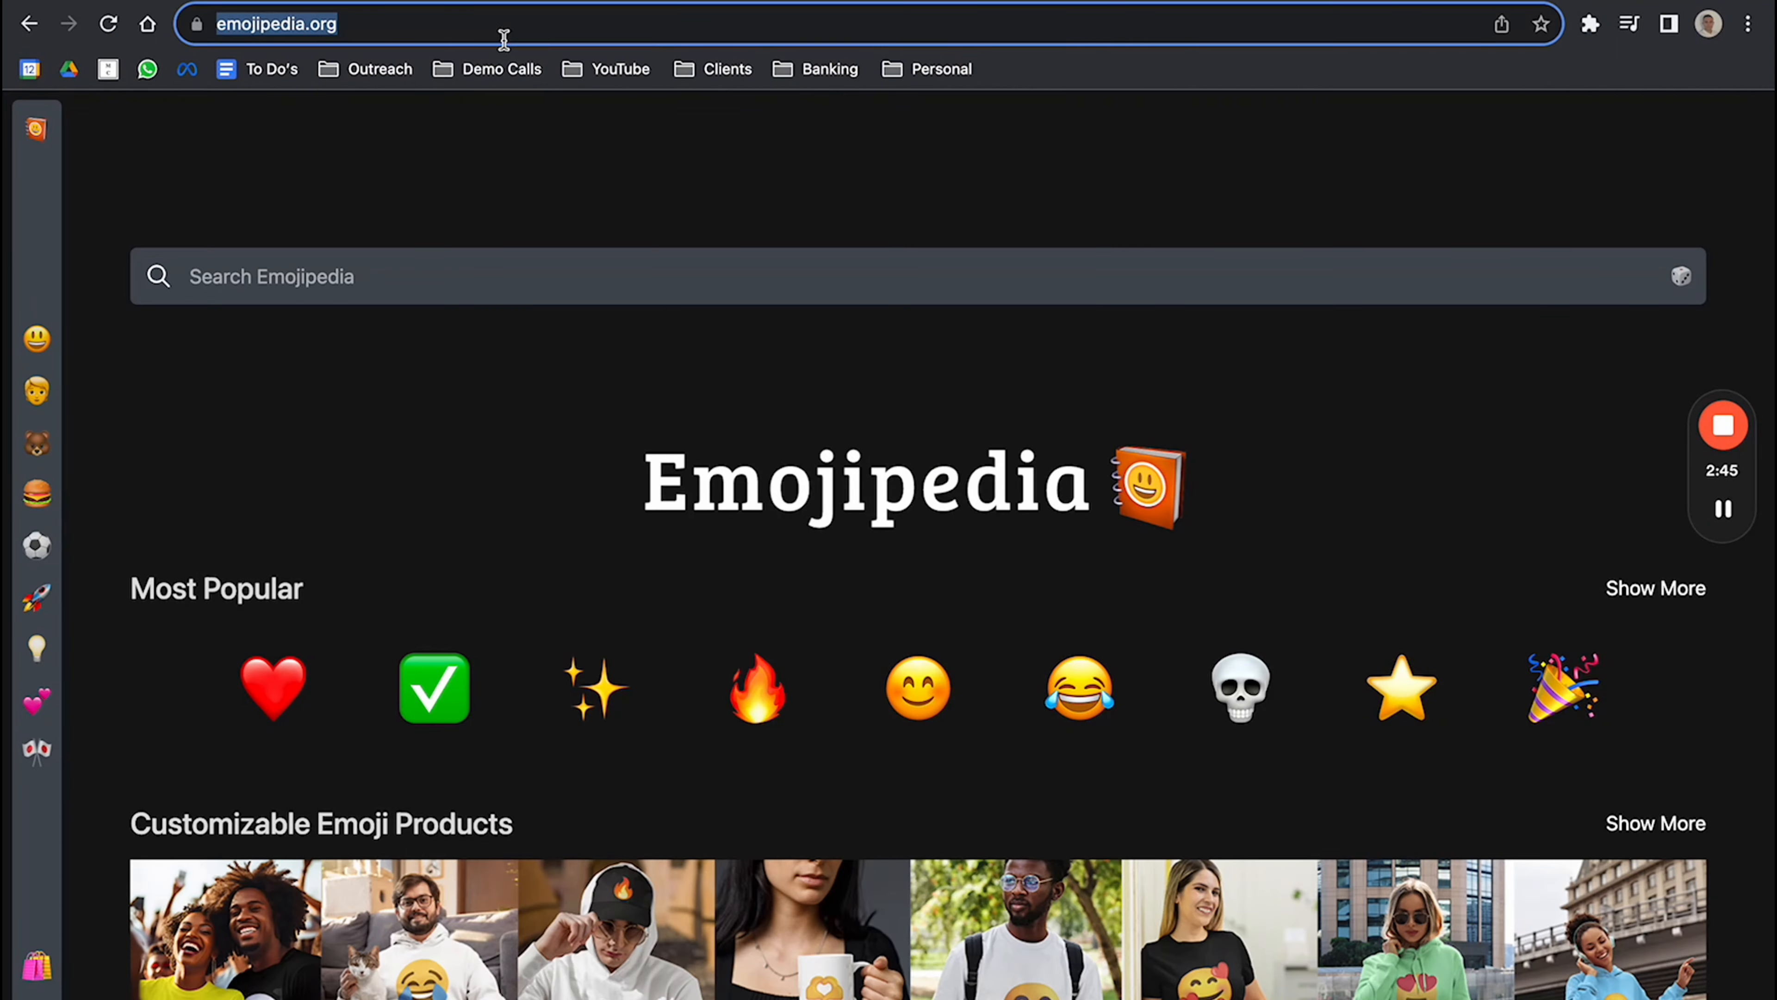
pyautogui.write('emoji down')
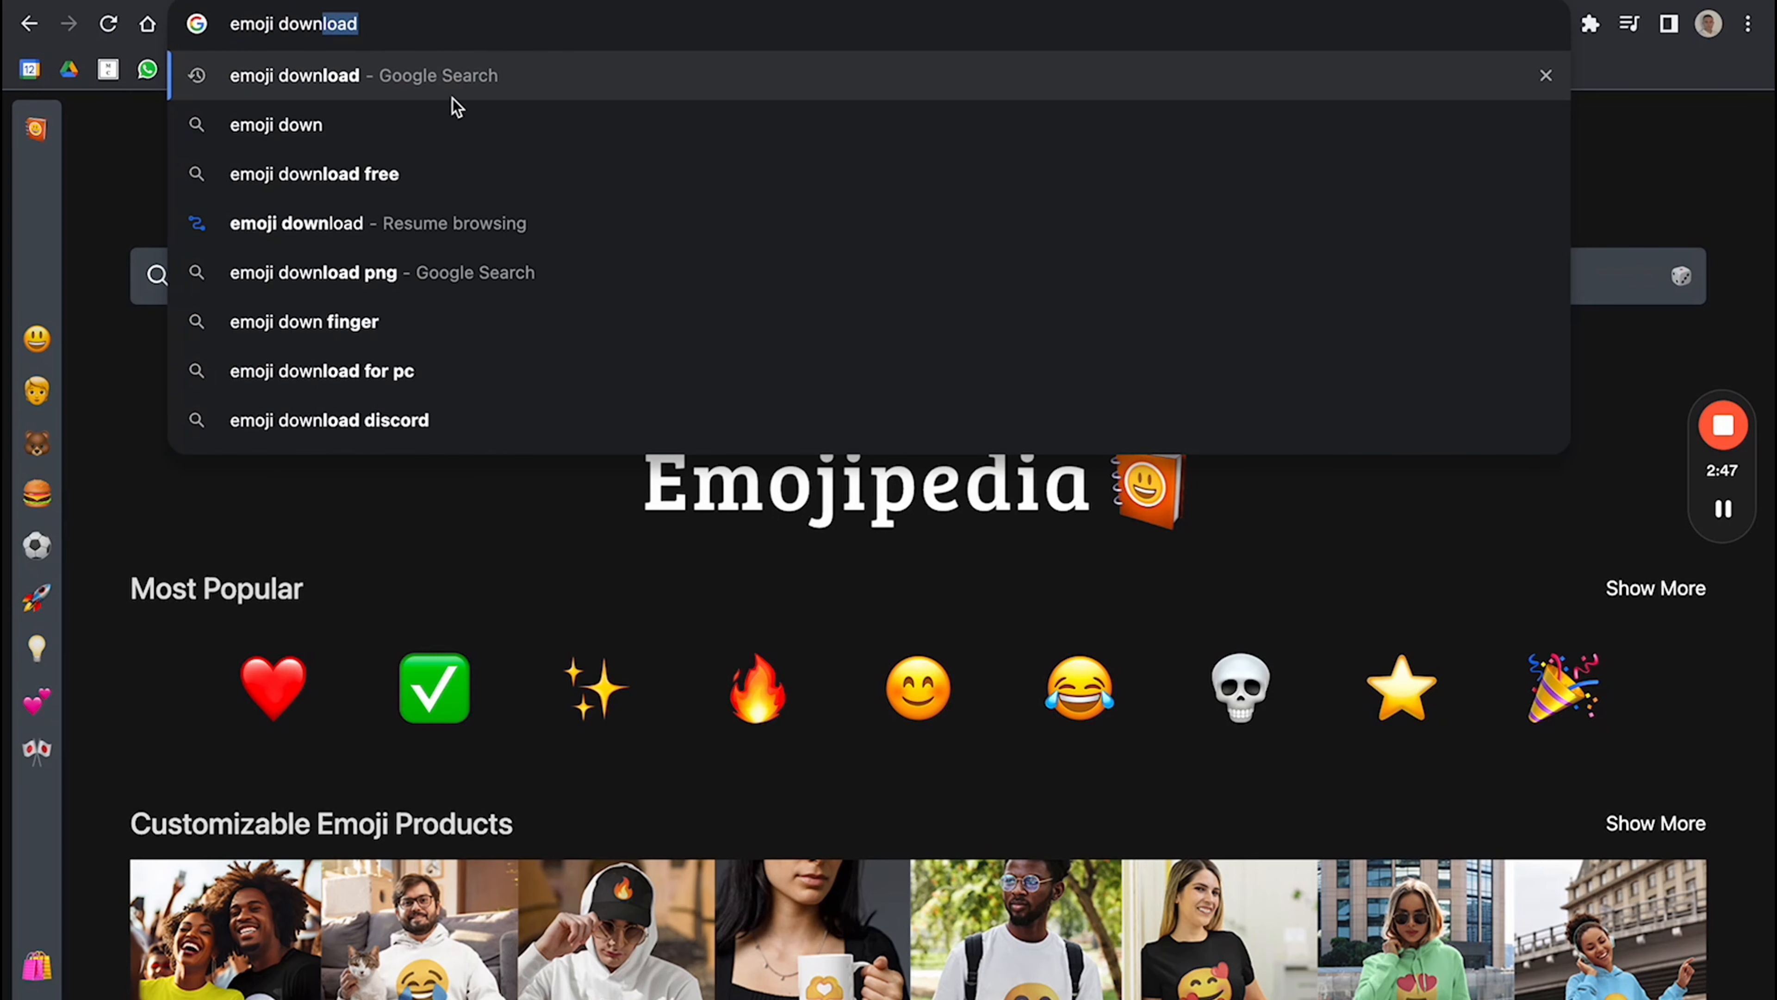
pyautogui.click(453, 86)
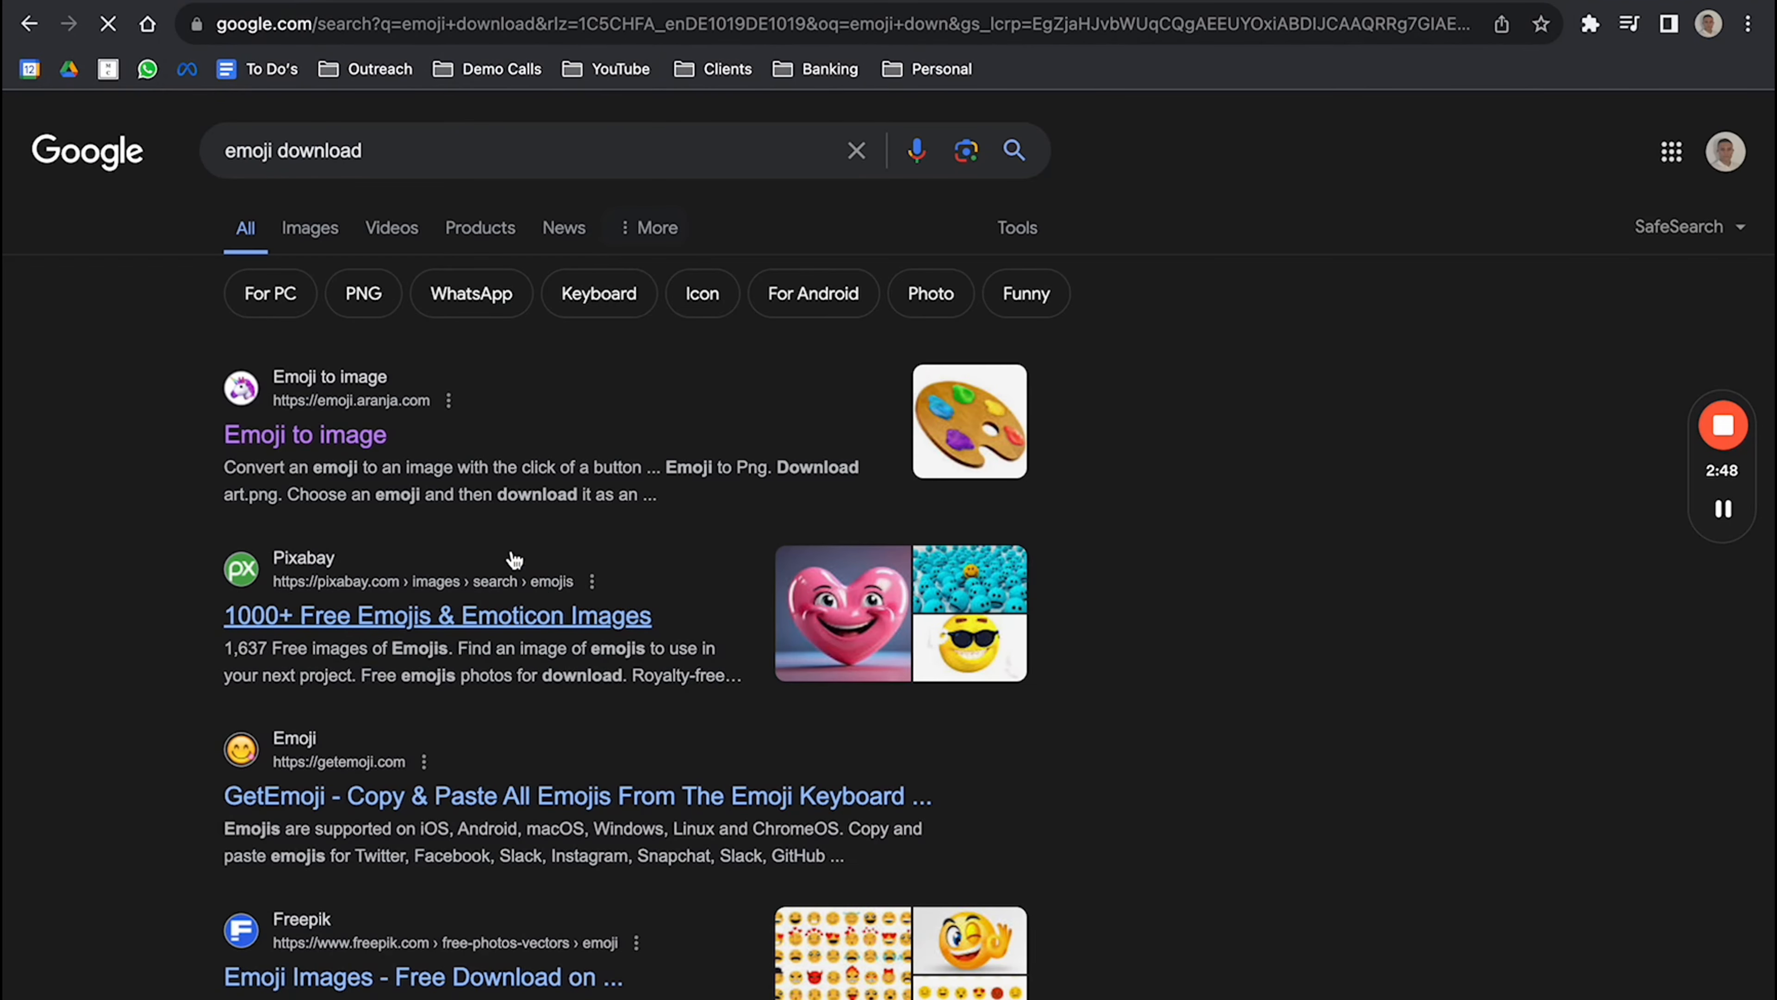
# Step: Open the Emoji to image site and pick the man-gesturing-ok emoji in the Apple style
pyautogui.click(356, 437)
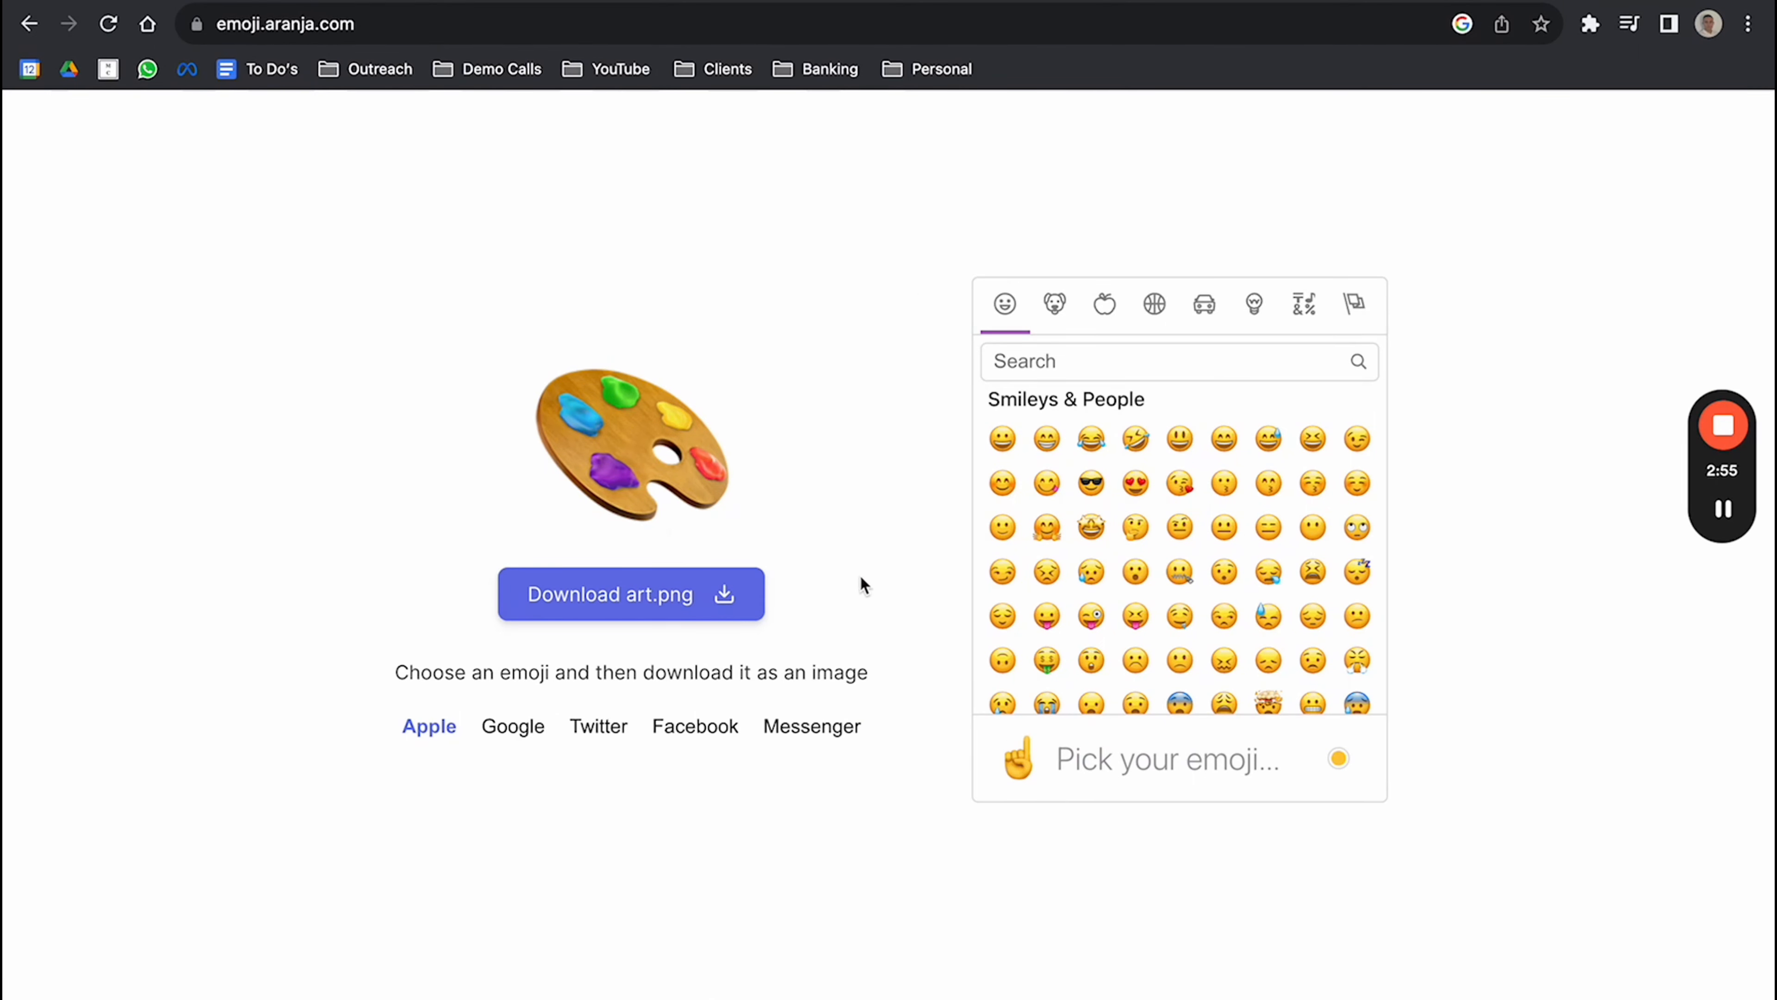
pyautogui.scroll(-10, 1224, 560)
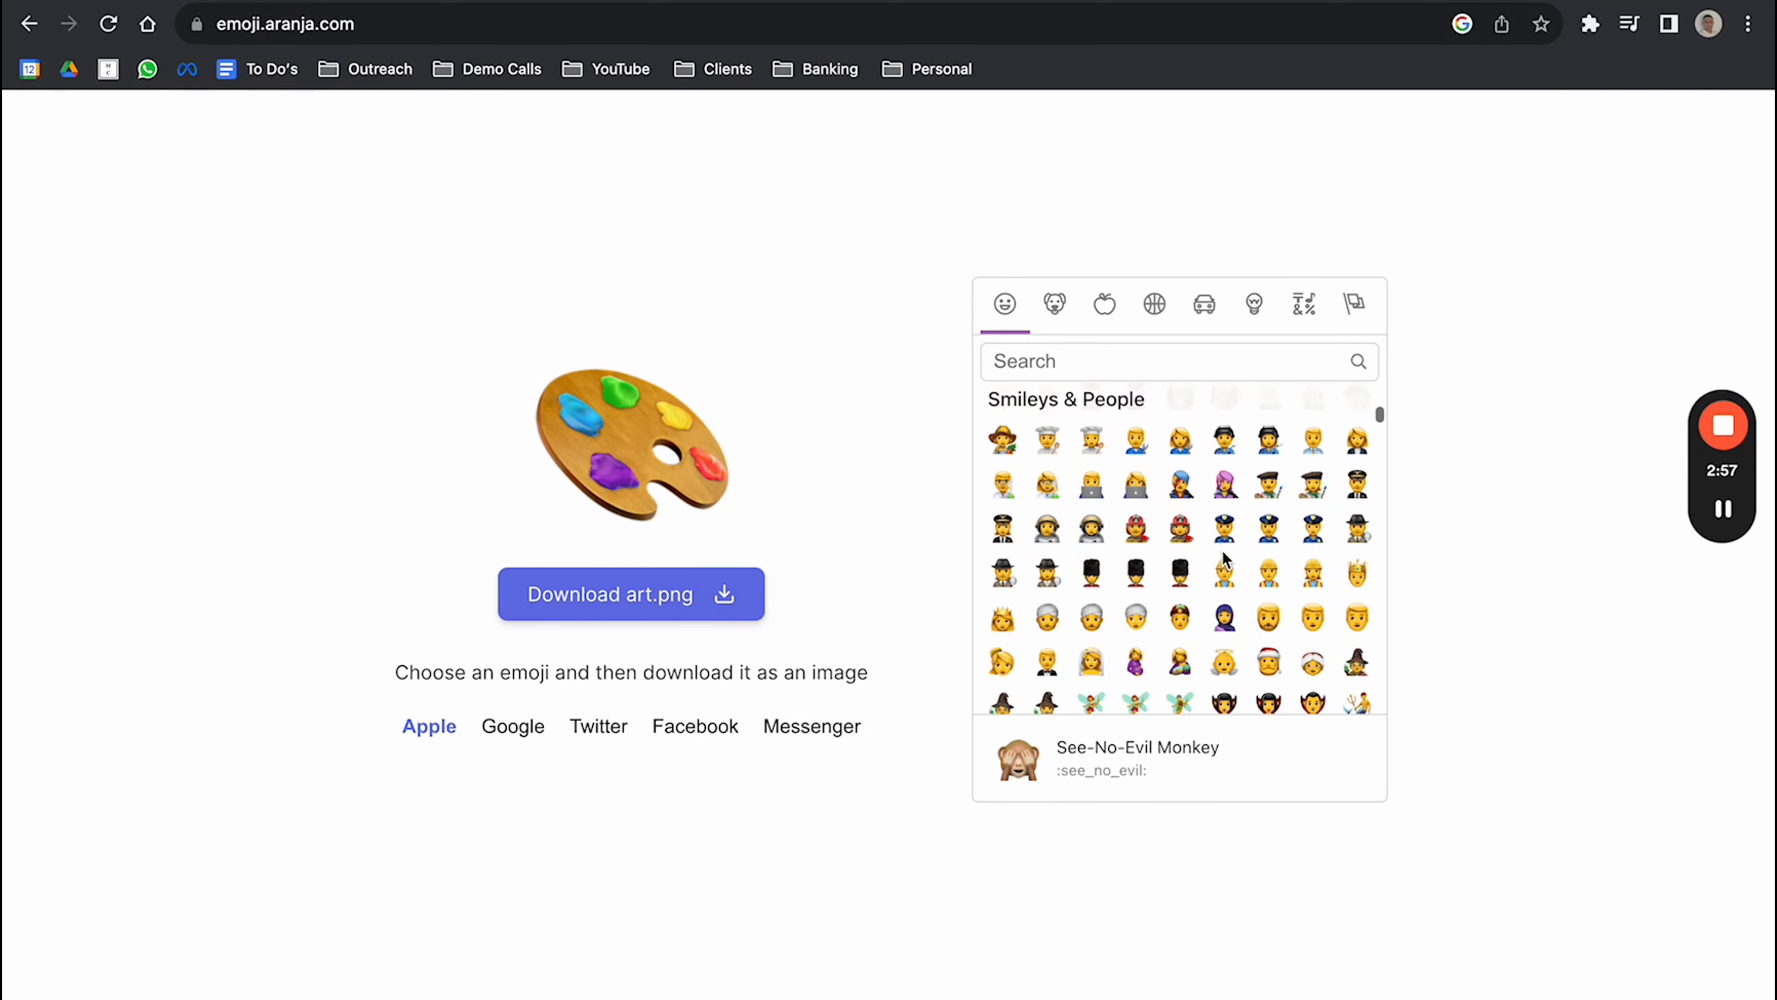
pyautogui.scroll(-4, 1224, 558)
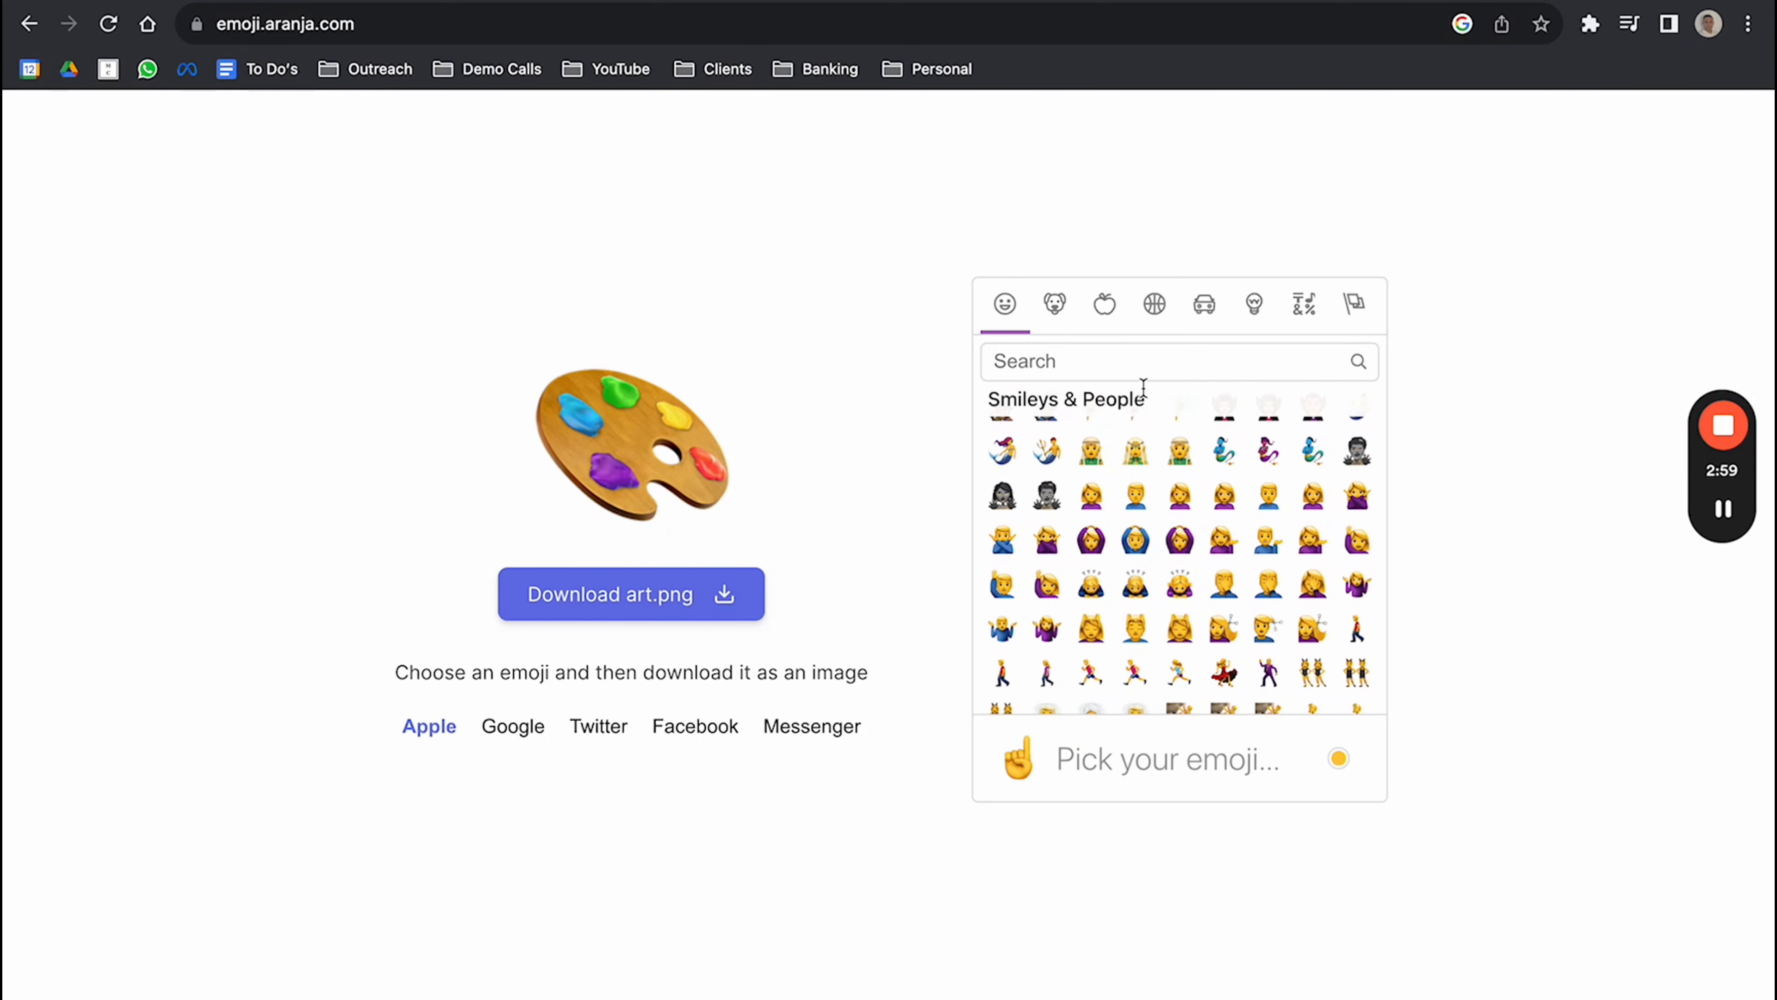
pyautogui.click(1135, 540)
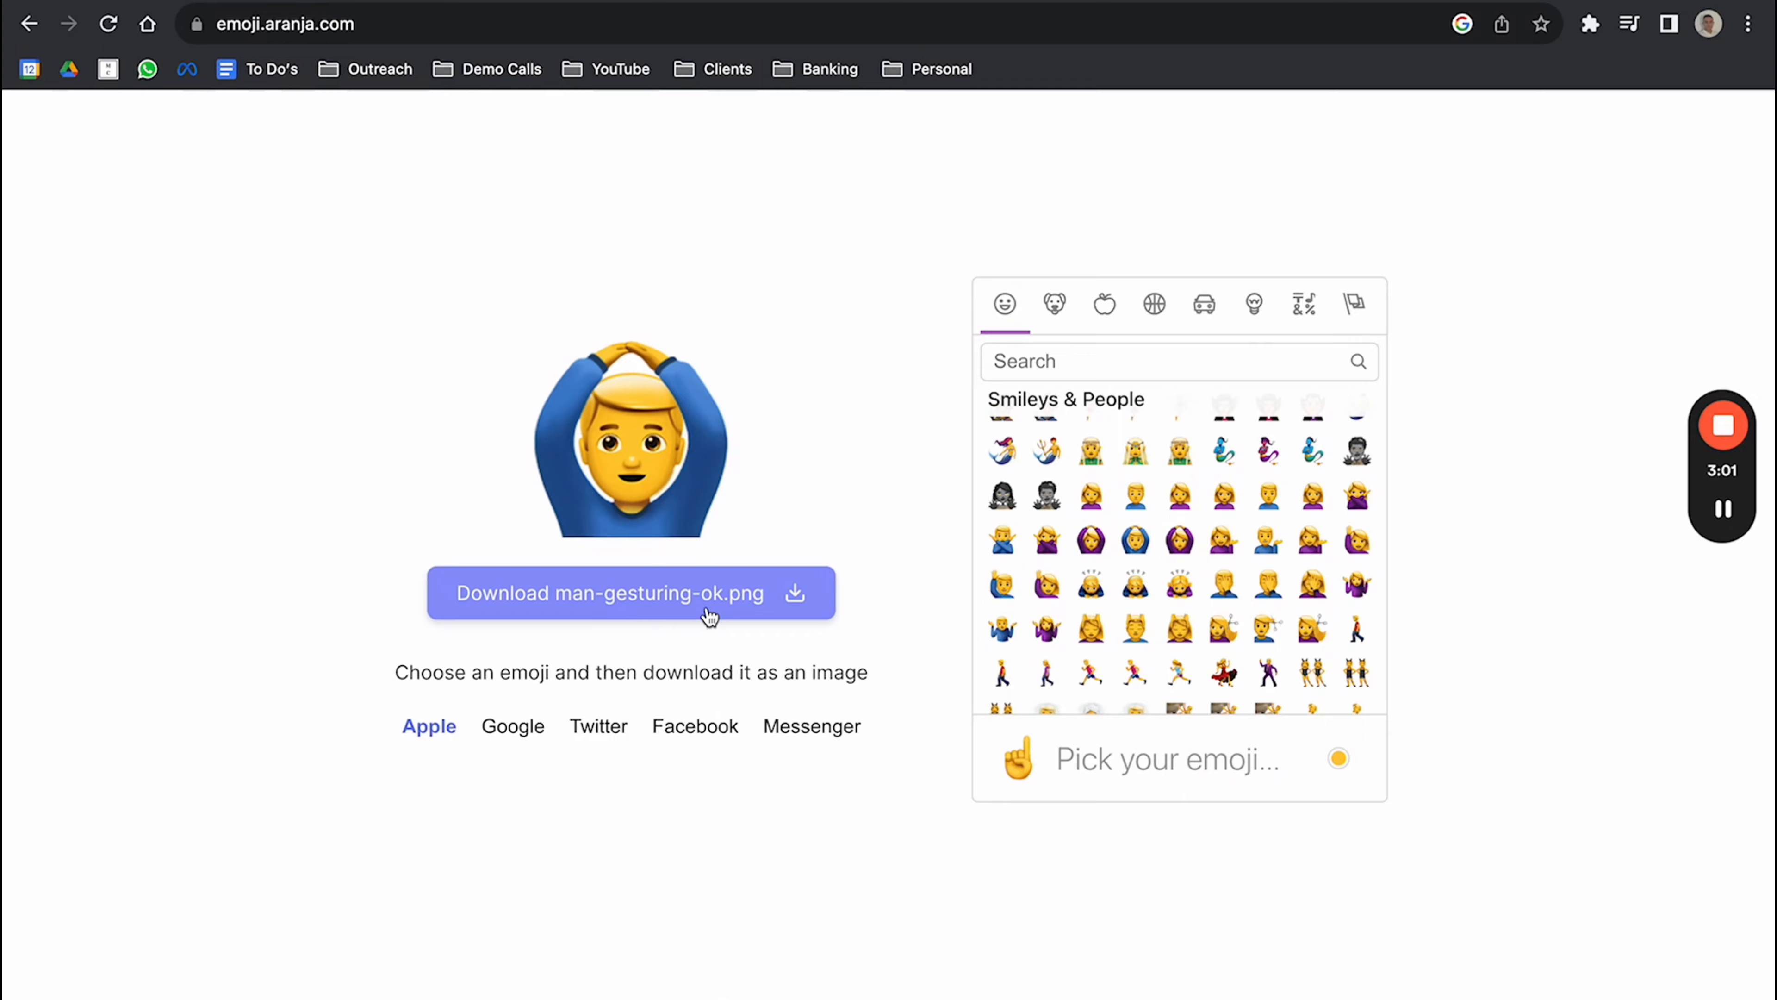
pyautogui.click(146, 24)
# Step: Switch to CapCut and preview the Yeat background music MP3 from the media library
pyautogui.press('super+Tab')
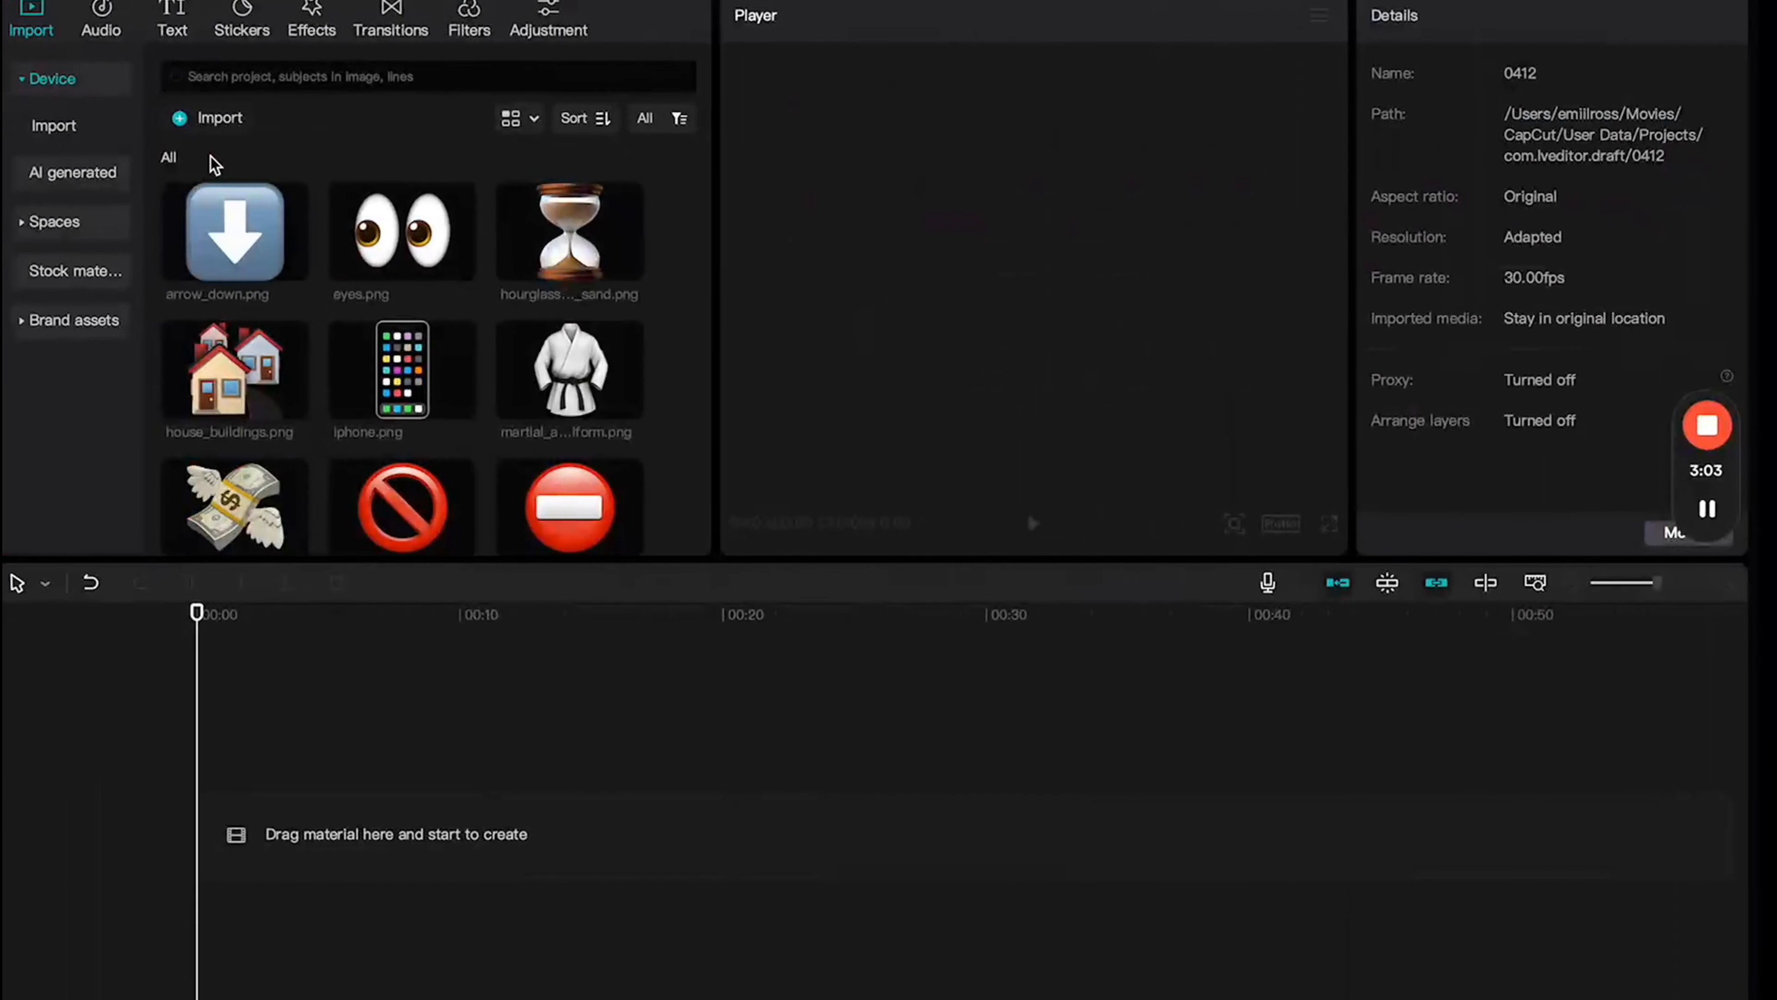
pyautogui.scroll(-1, 411, 368)
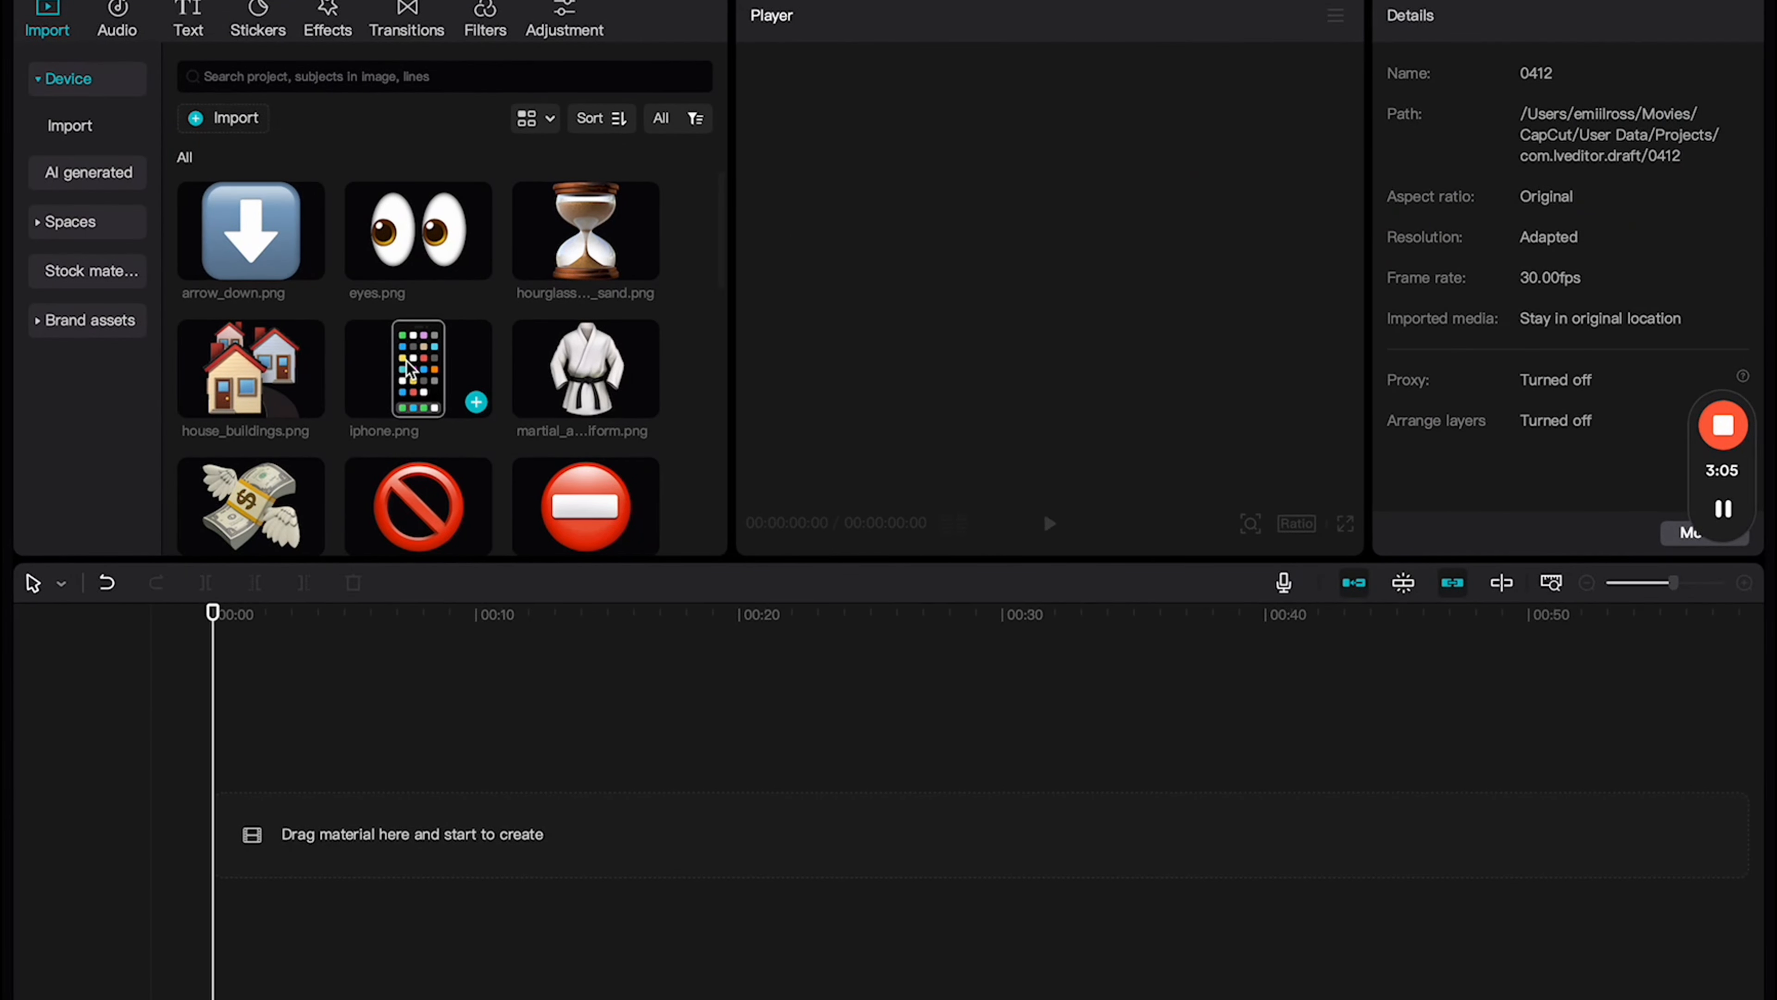
pyautogui.scroll(-10, 410, 369)
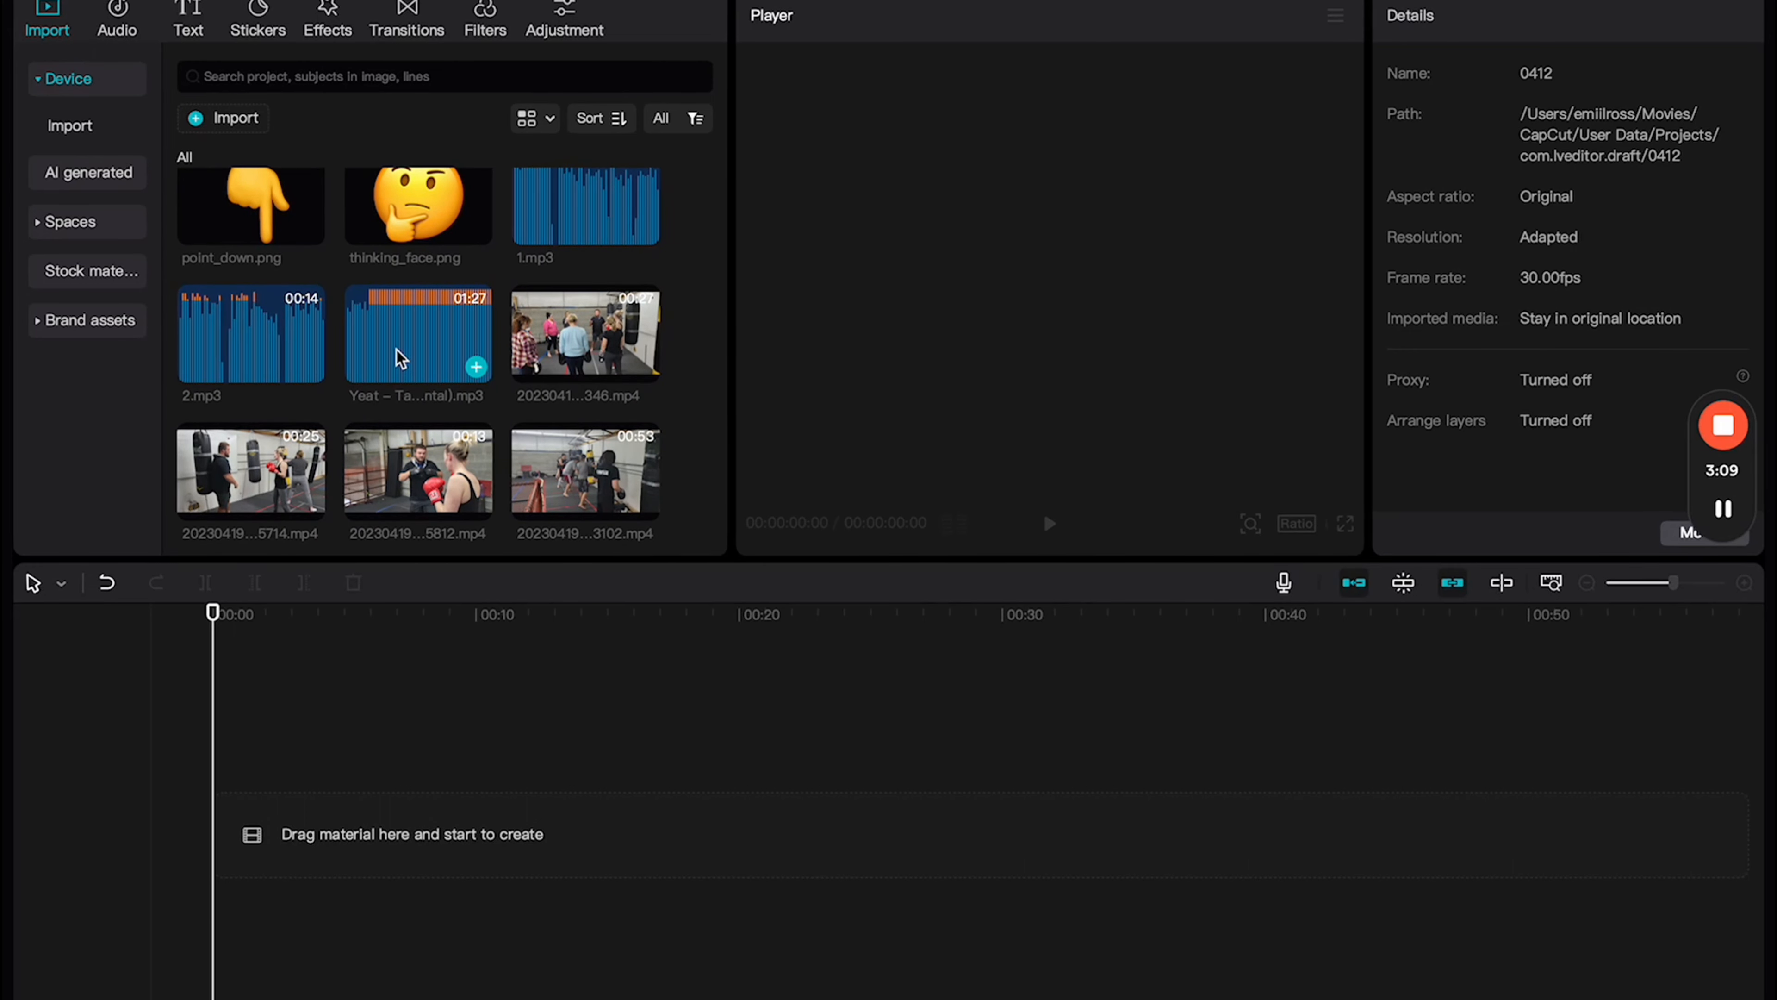
pyautogui.click(397, 350)
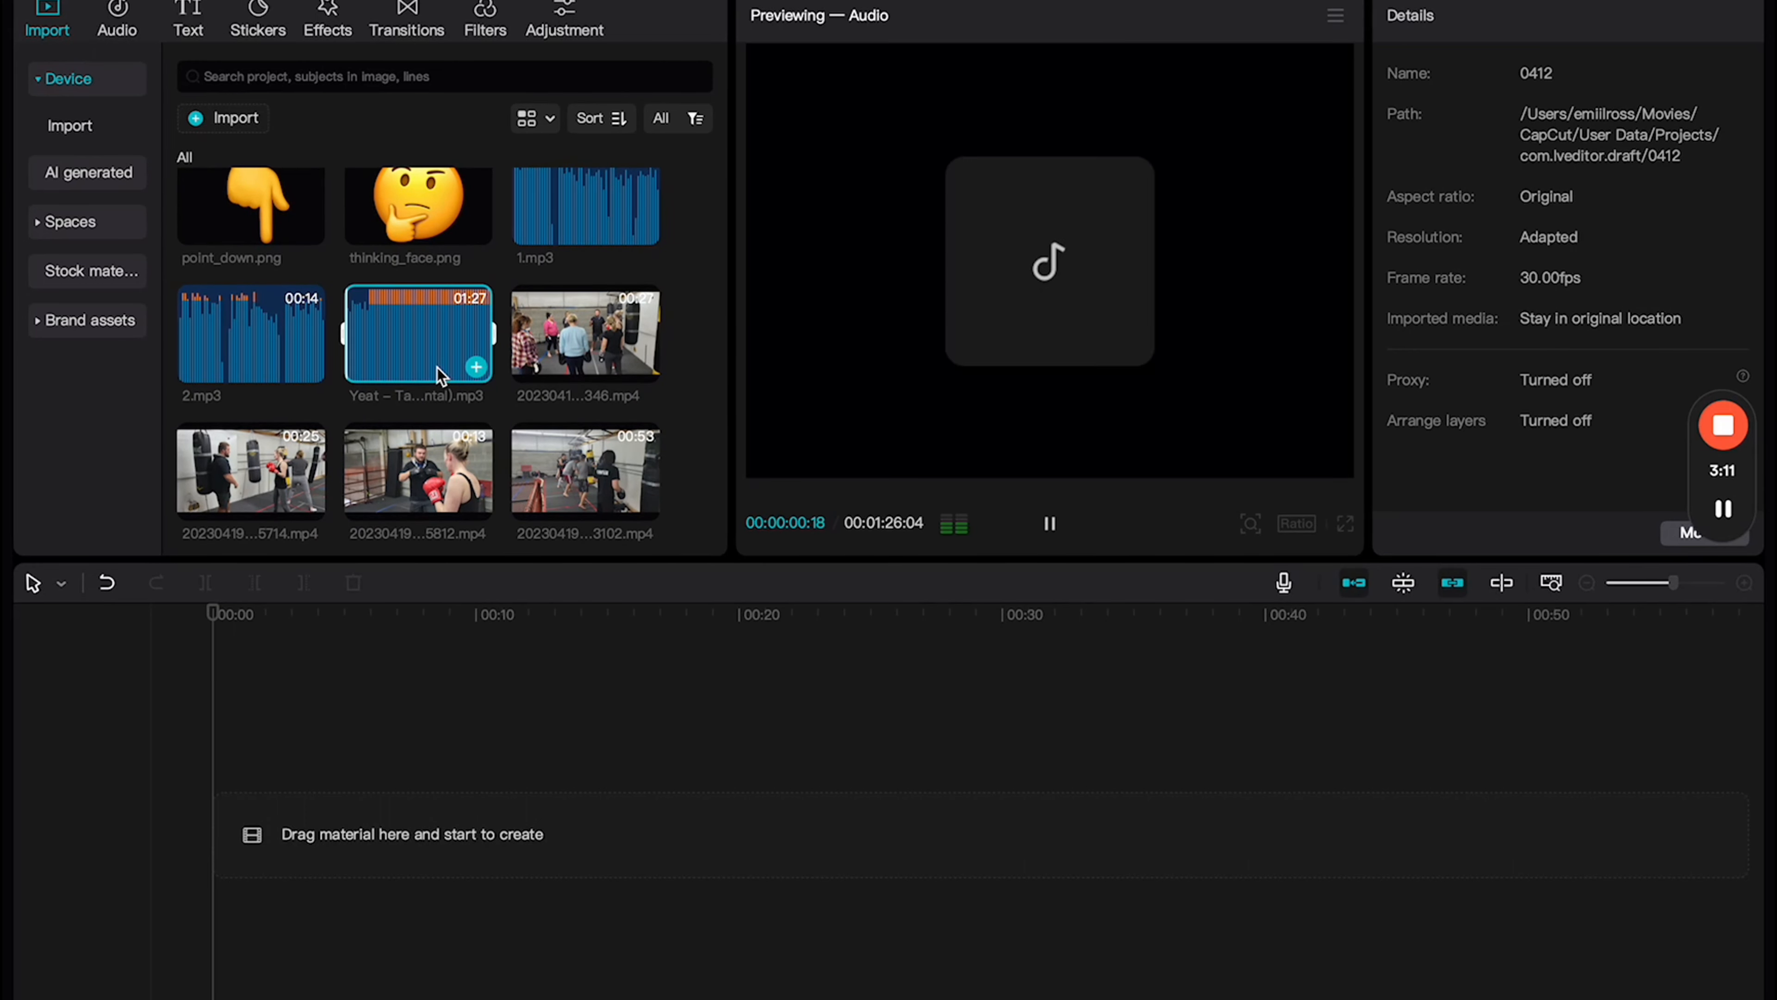
# Step: Switch to the browser and search Google for "youtube mp3"
pyautogui.hotkey('ctrl', 'Right')
pyautogui.click(540, 36)
pyautogui.write('you')
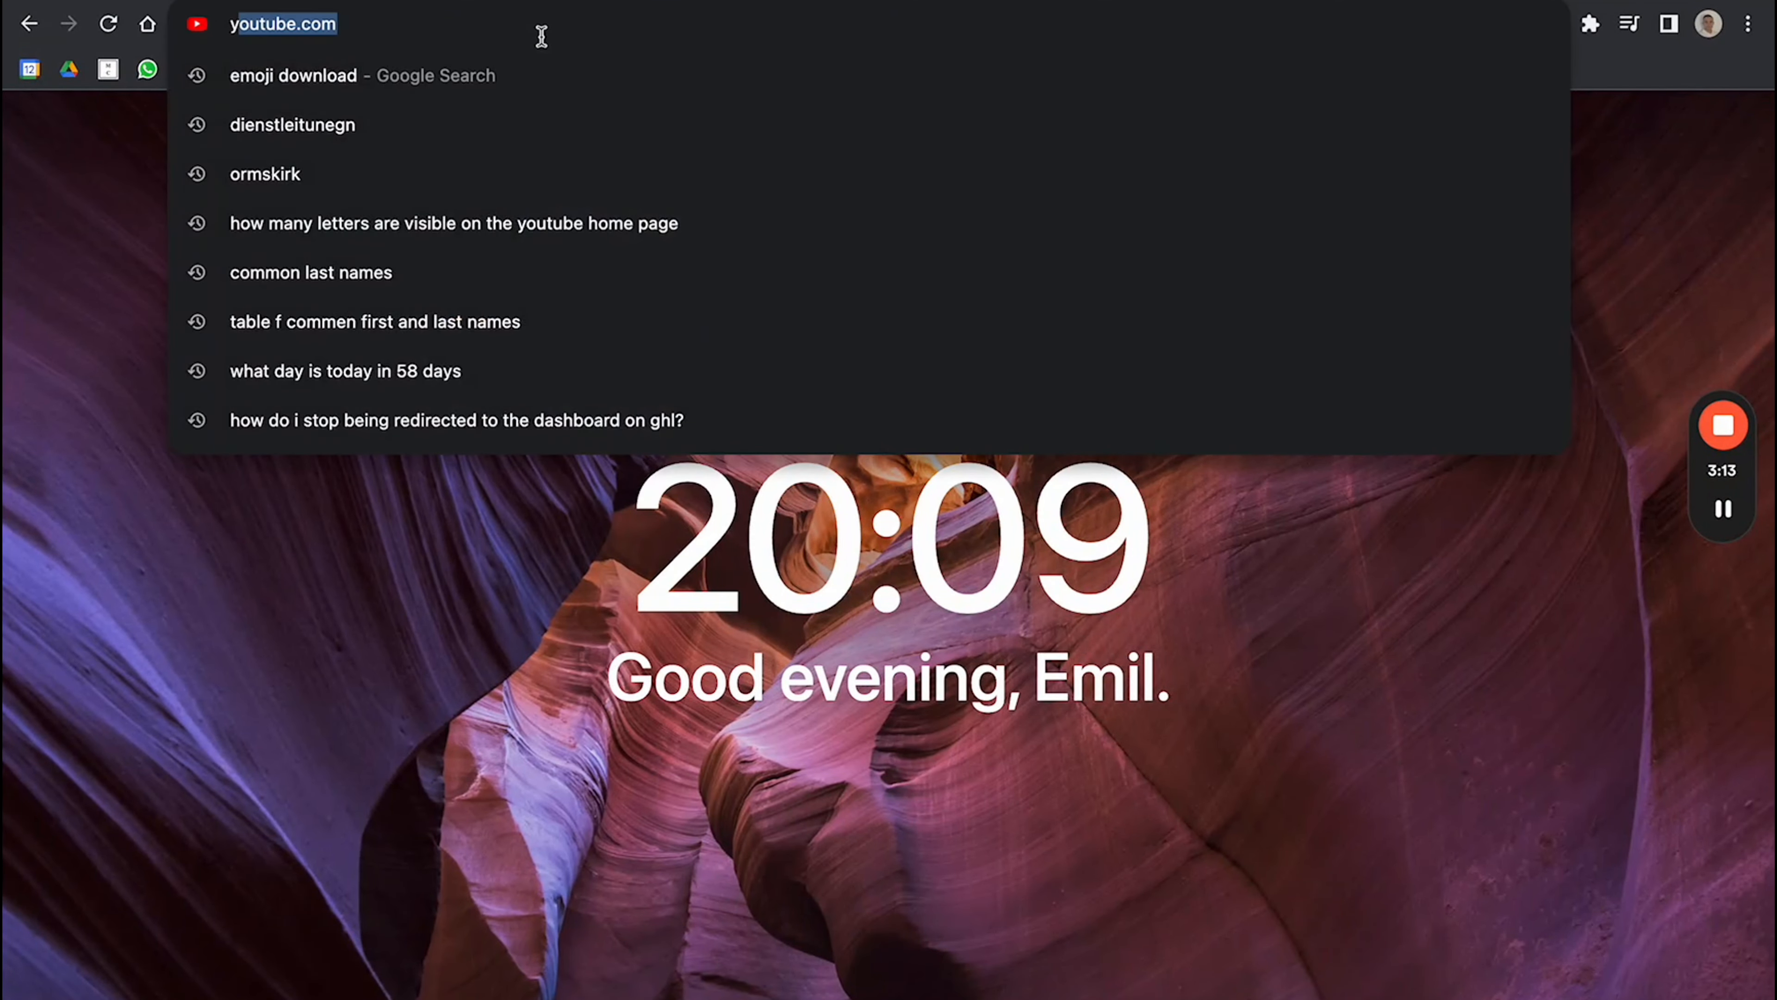
pyautogui.write('tube')
pyautogui.press('BackSpace')
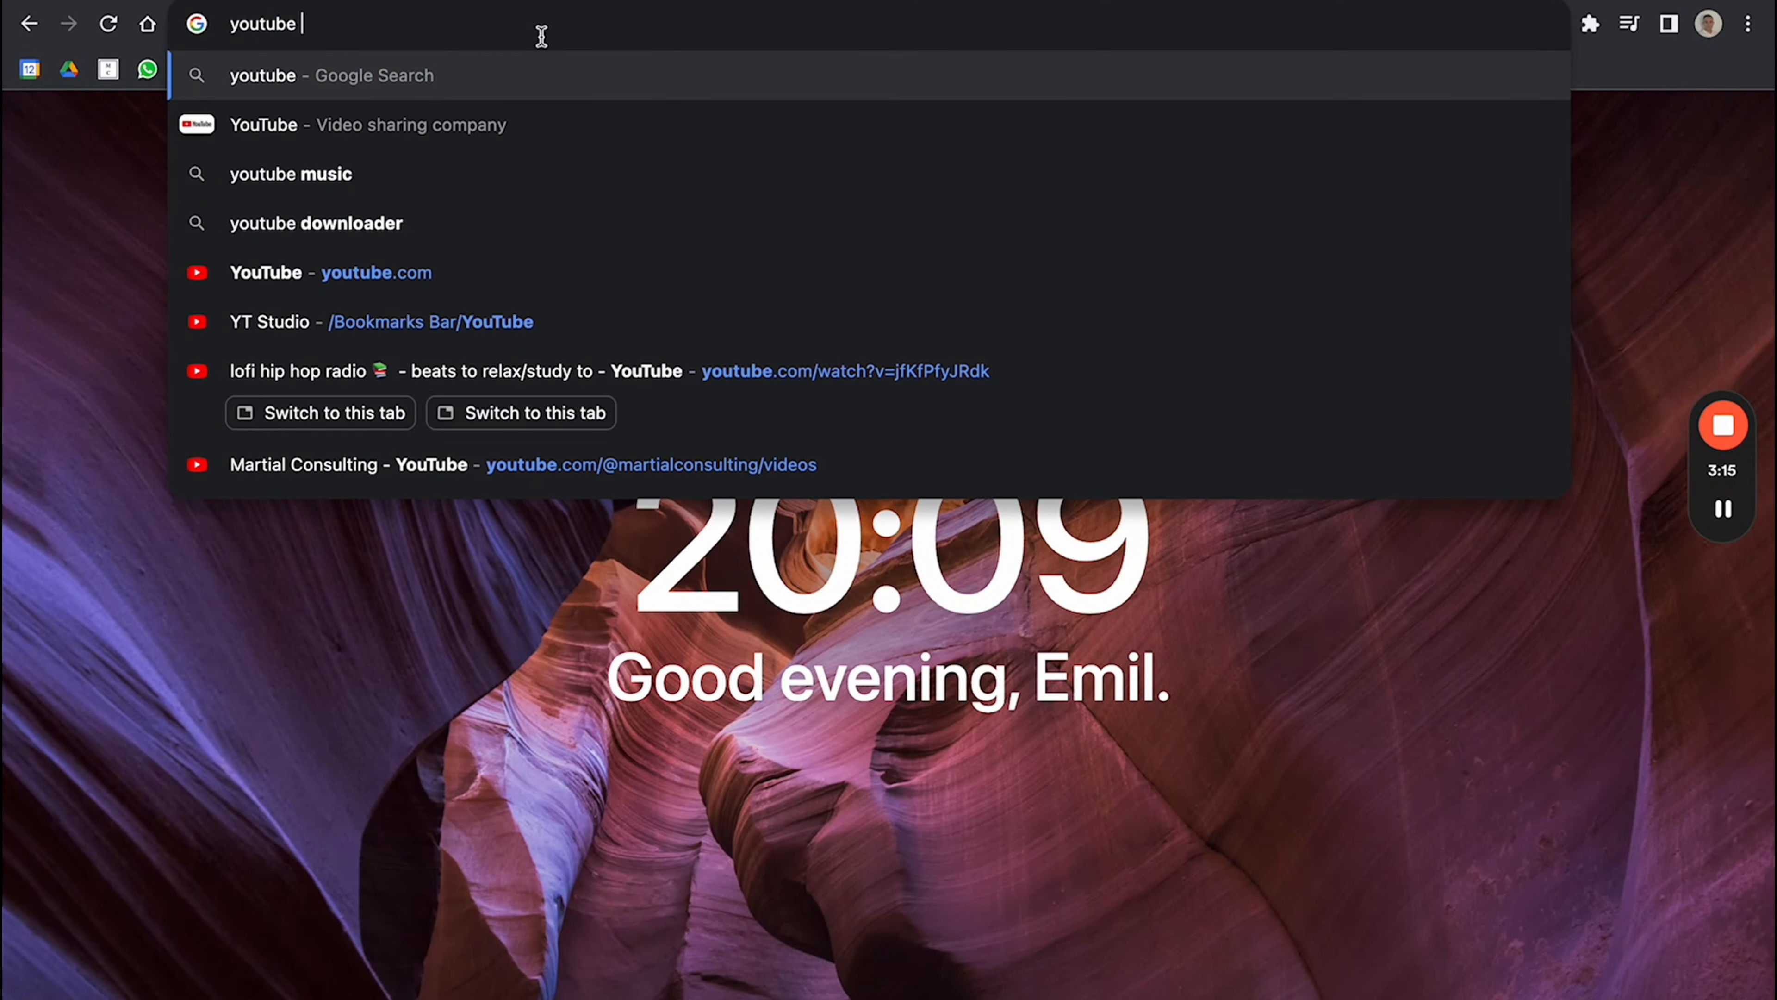
pyautogui.write('mp3')
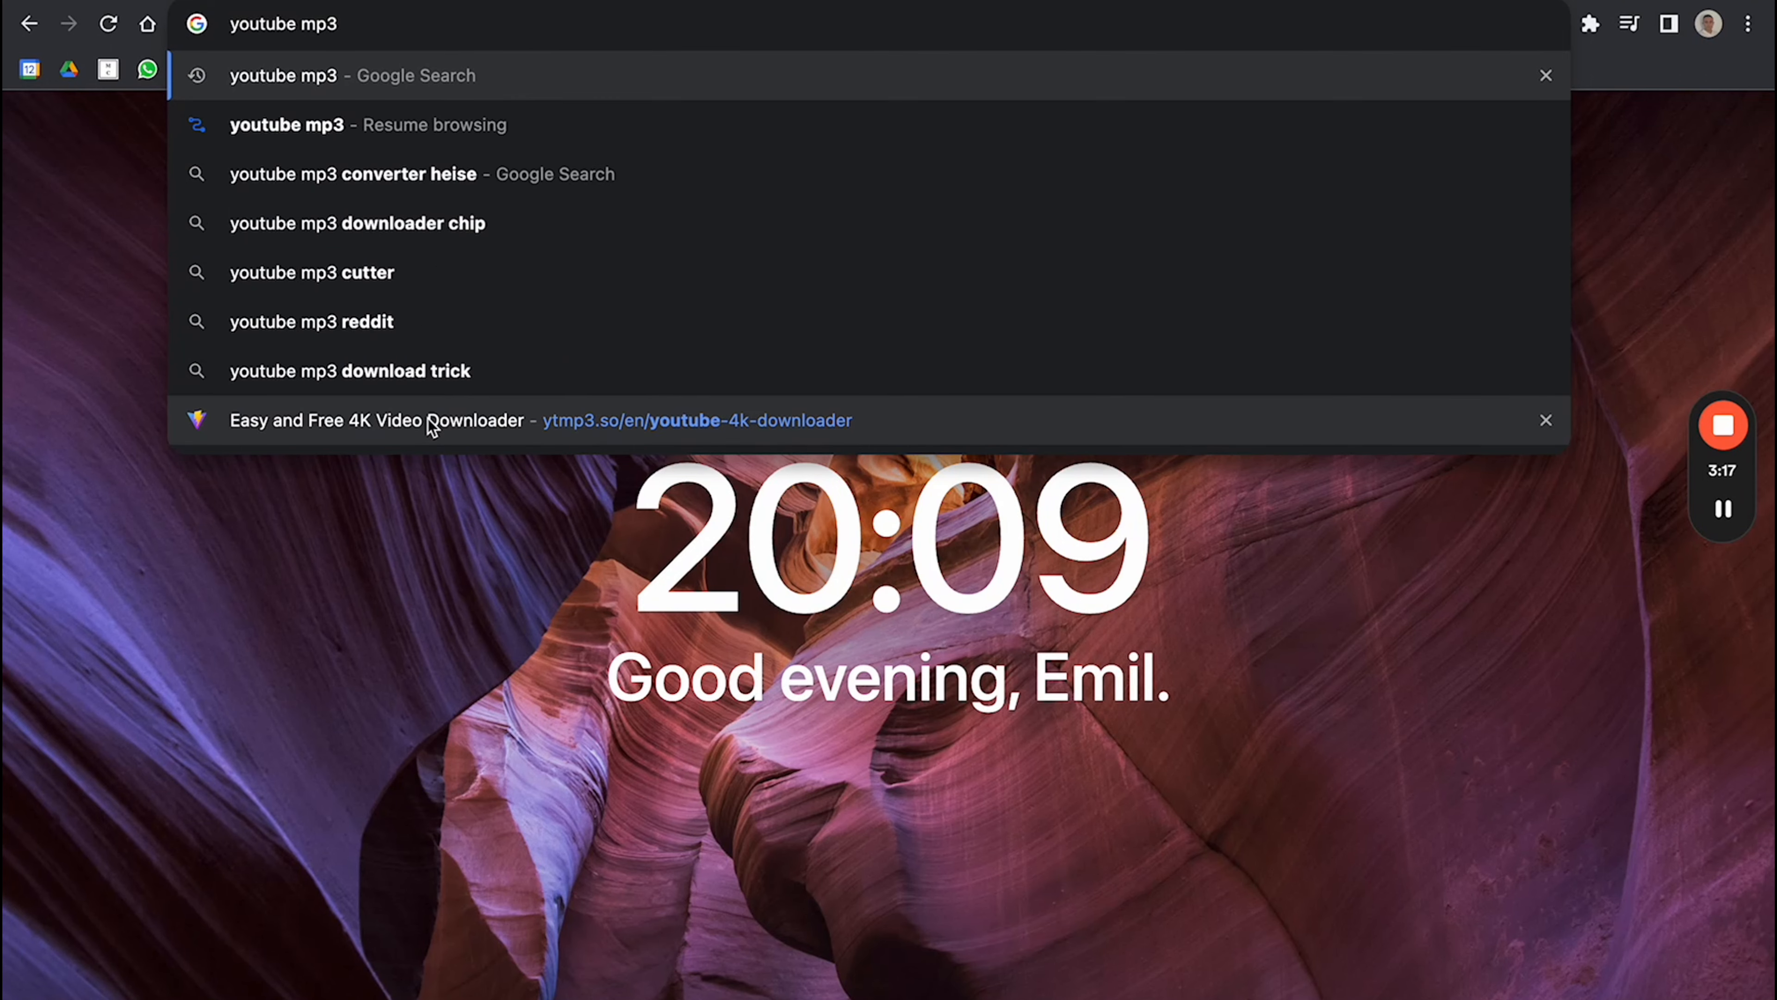
pyautogui.press('Return')
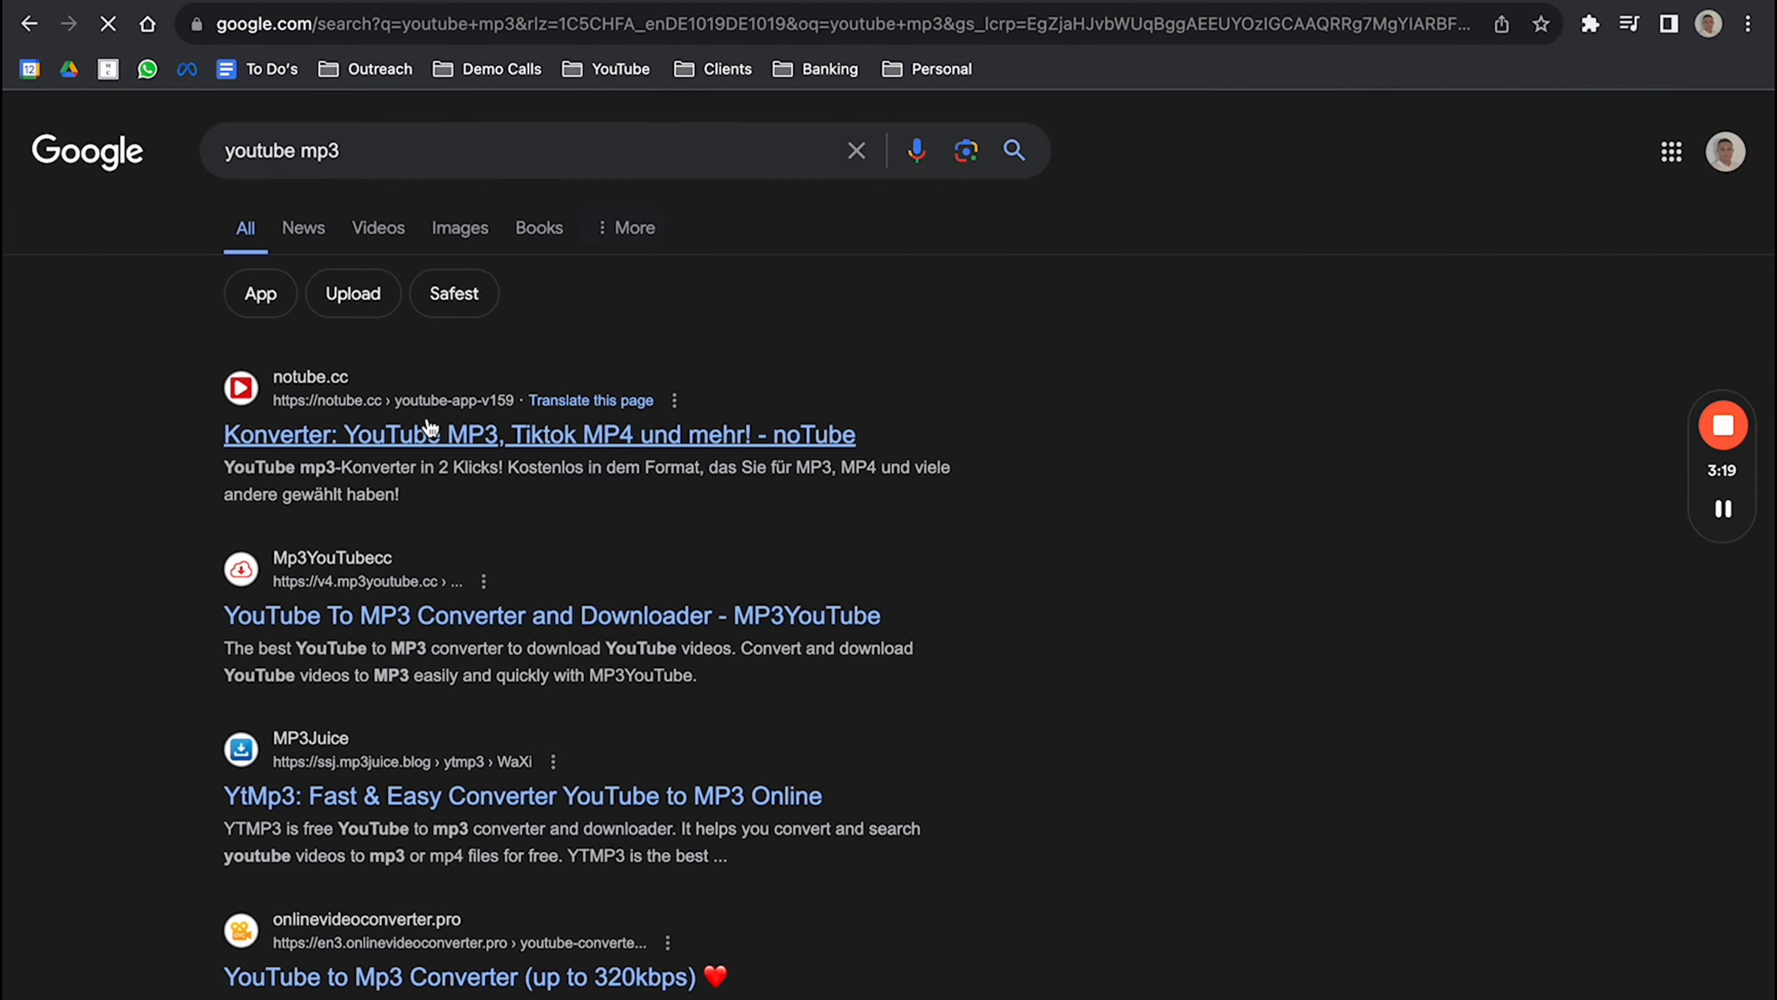
# Step: Open the noTube converter from the search results and show the recent video links for its URL field
pyautogui.click(420, 432)
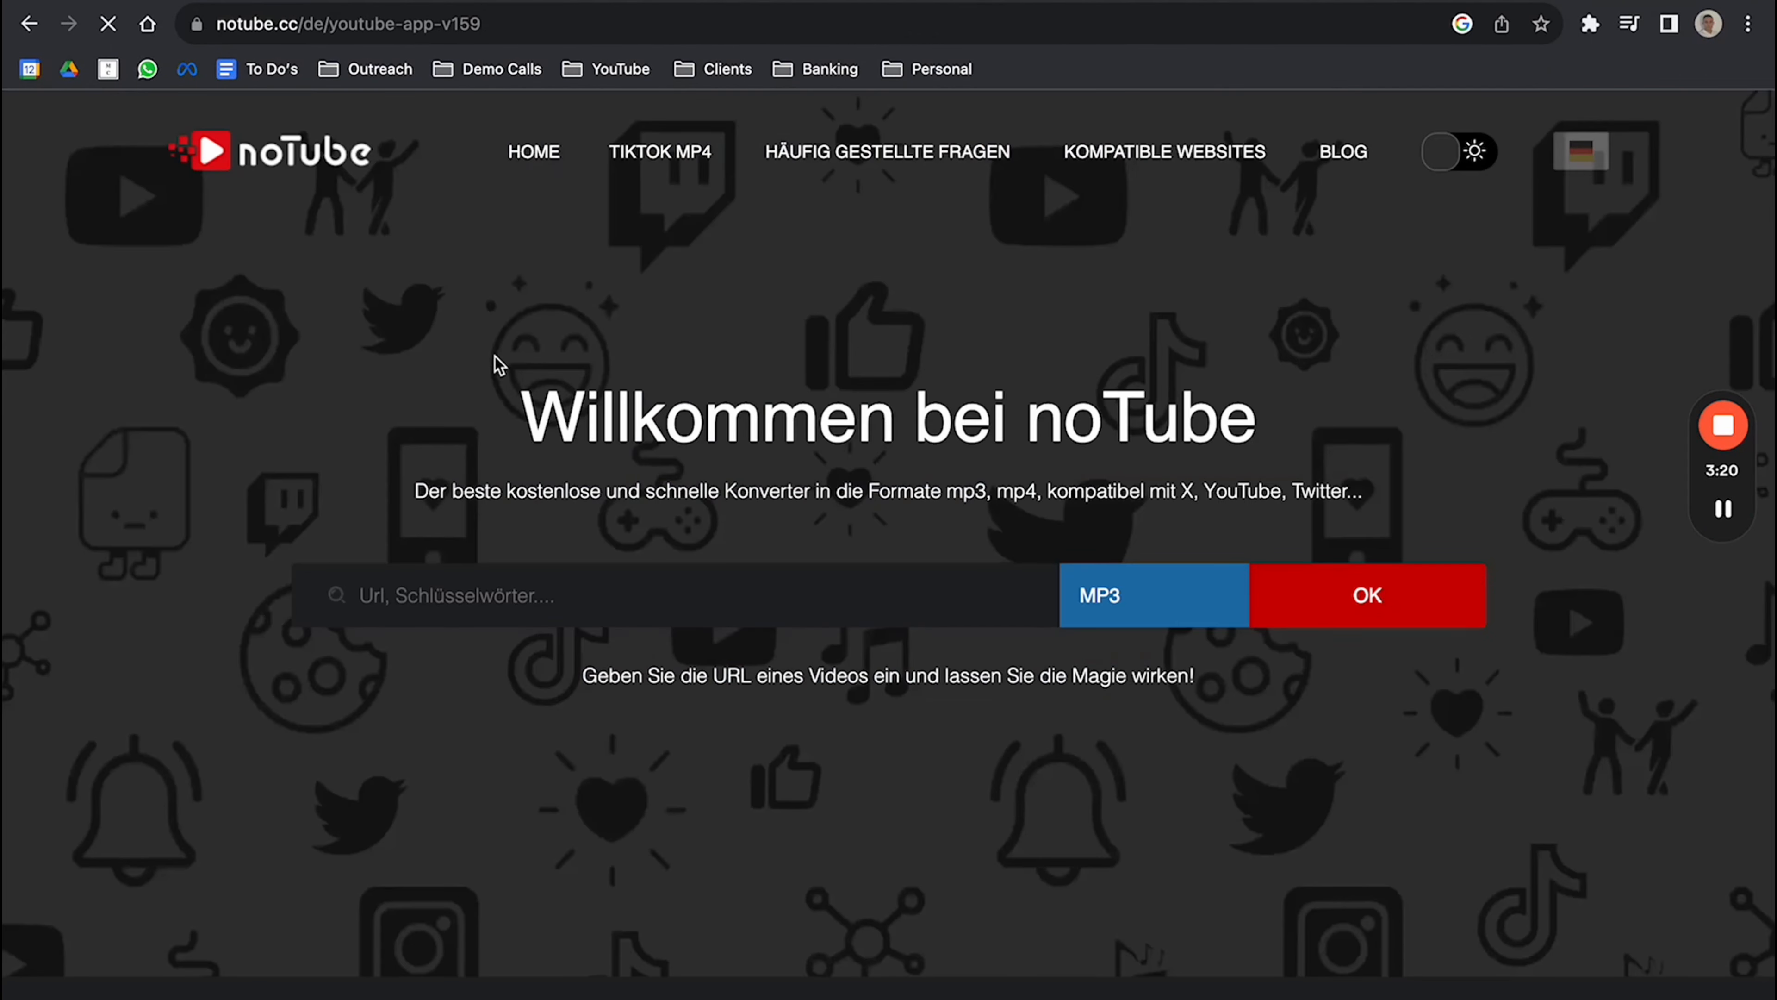
pyautogui.click(908, 587)
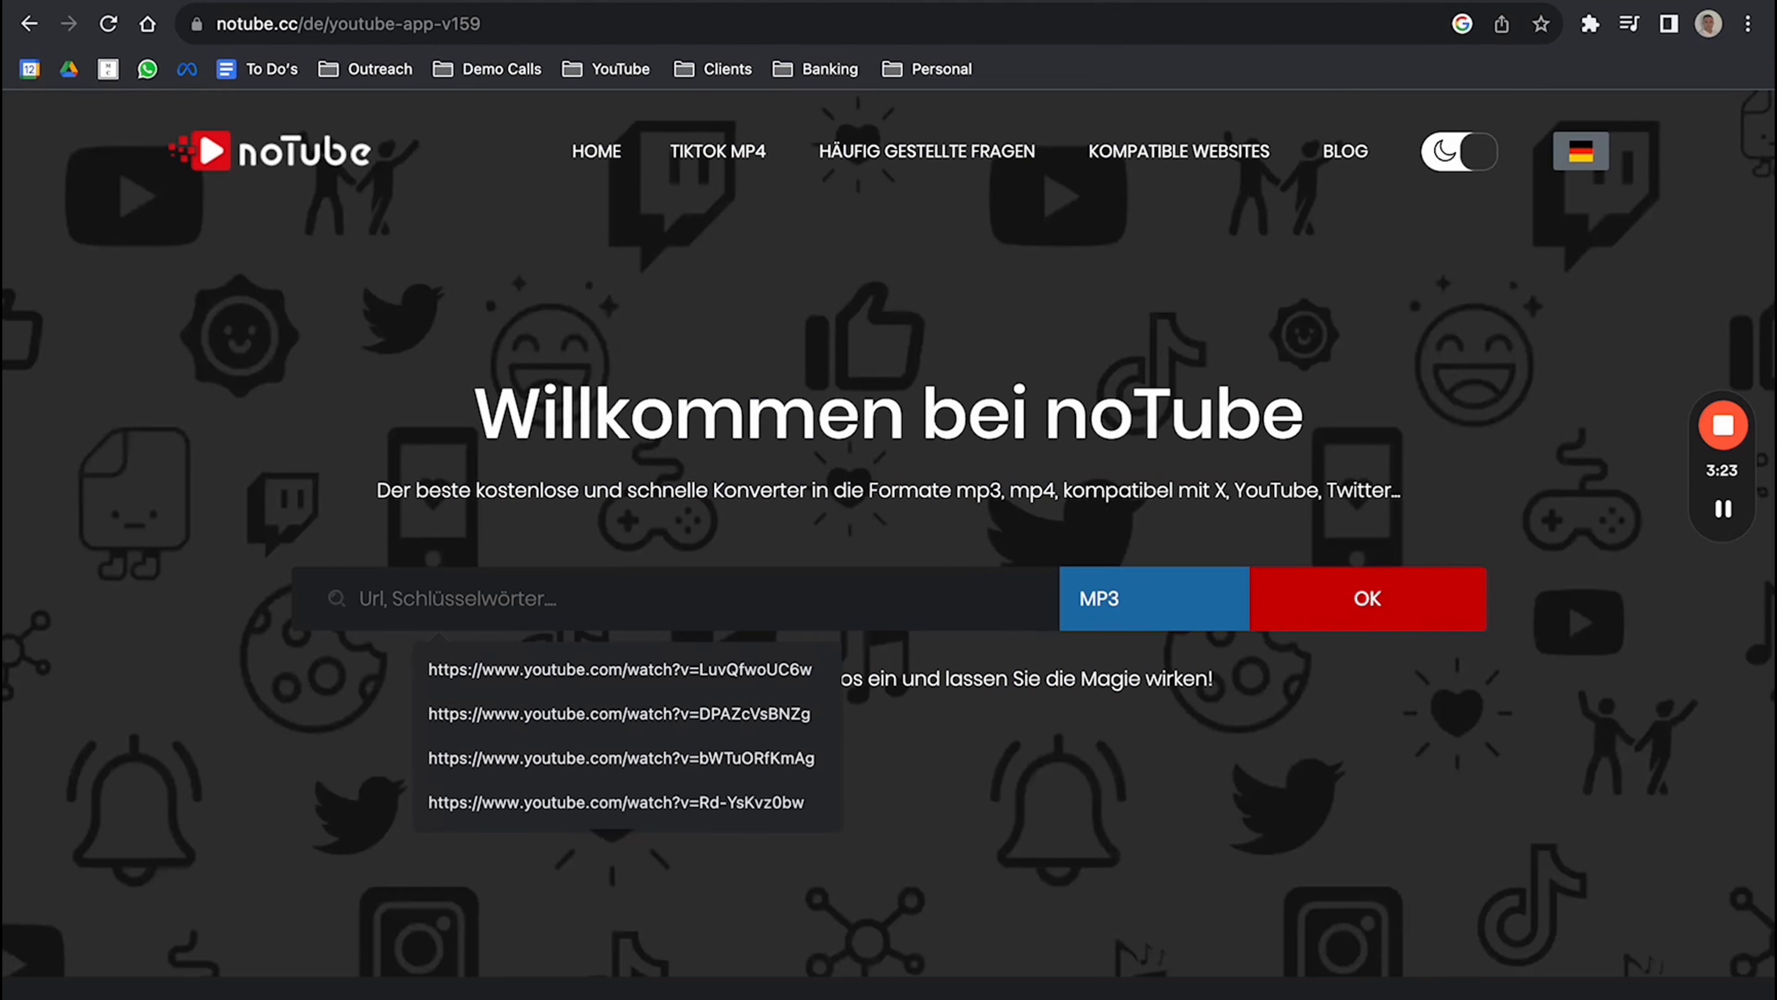
pyautogui.click(149, 25)
# Step: Switch to CapCut, preview the boxing pad-work clip and look through the collected media in the library
pyautogui.hotkey('ctrl', 'Left')
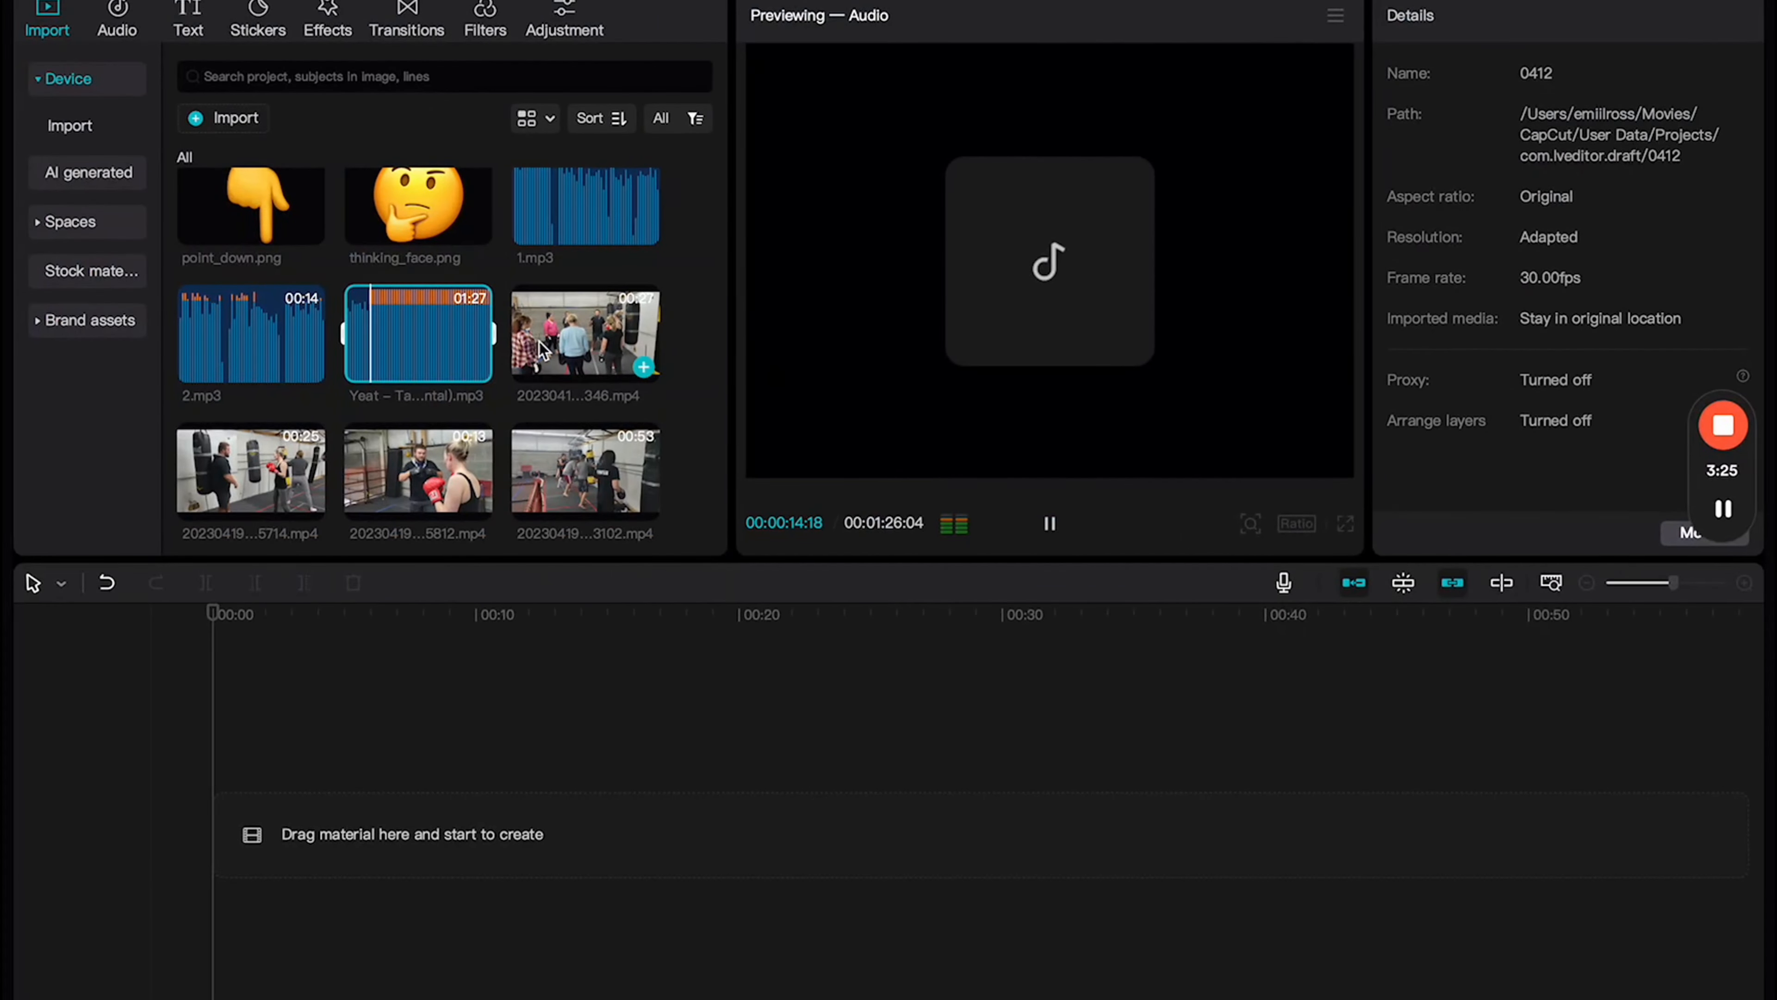
pyautogui.scroll(-3, 541, 348)
pyautogui.click(401, 314)
pyautogui.scroll(6, 400, 314)
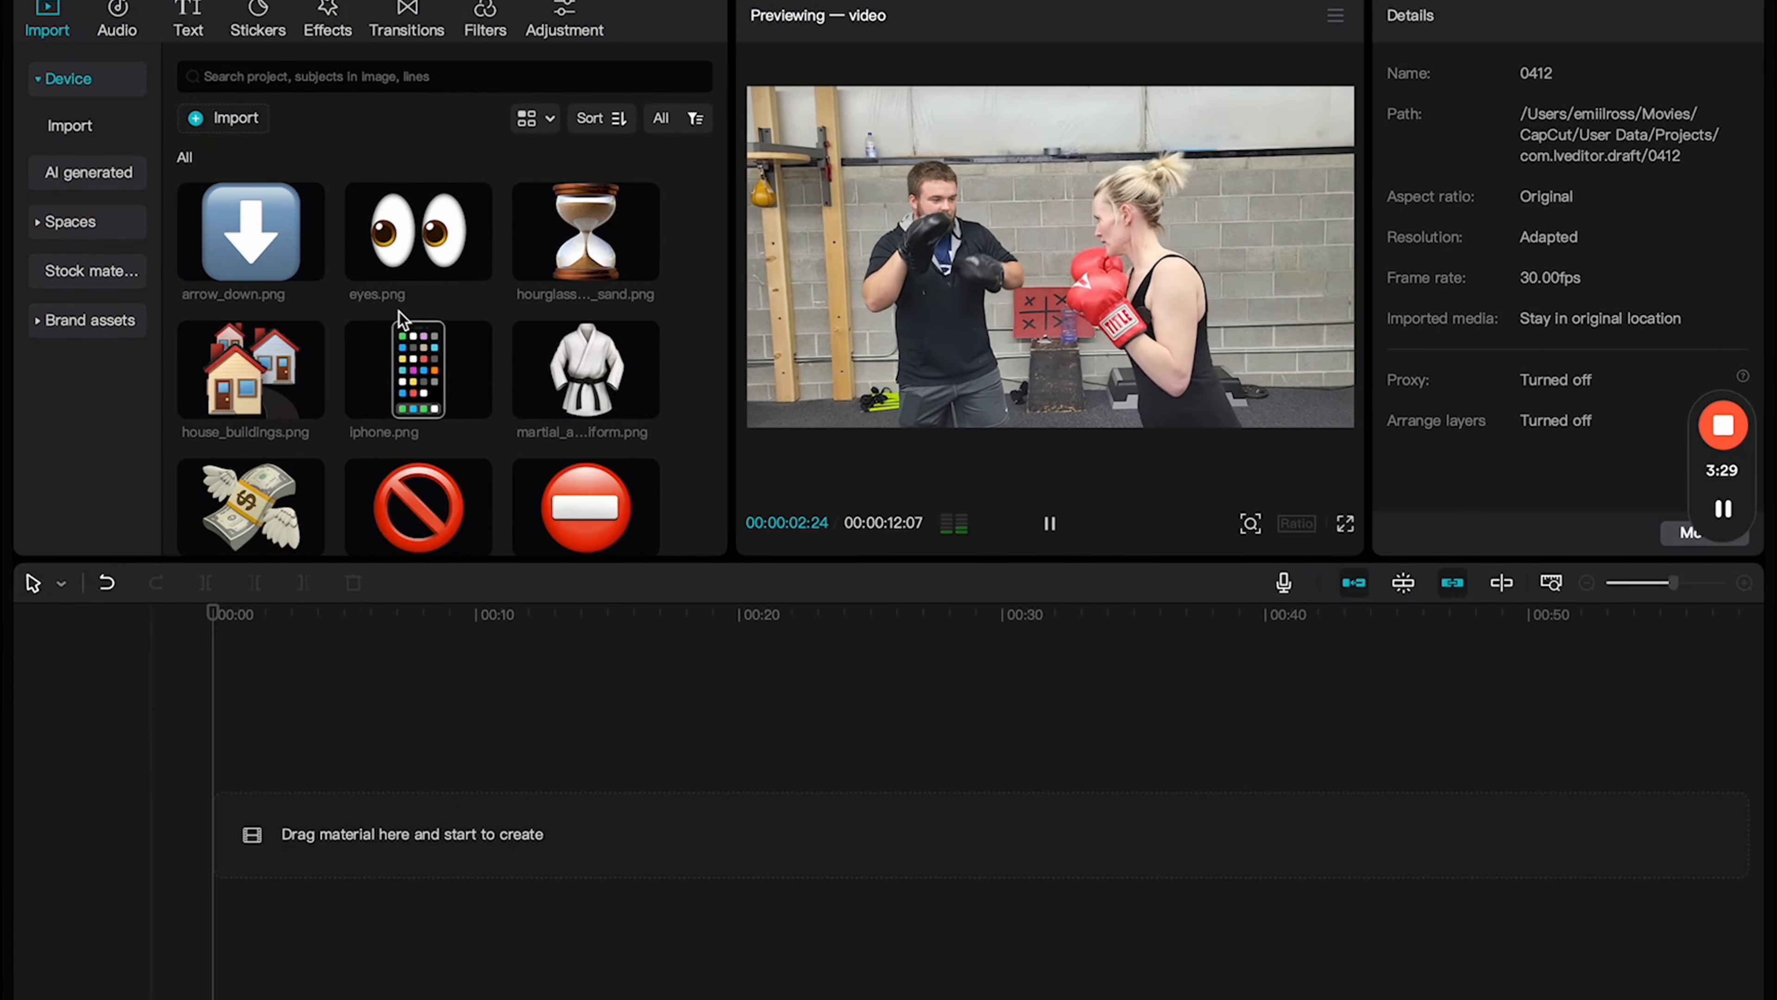
pyautogui.scroll(-6, 402, 315)
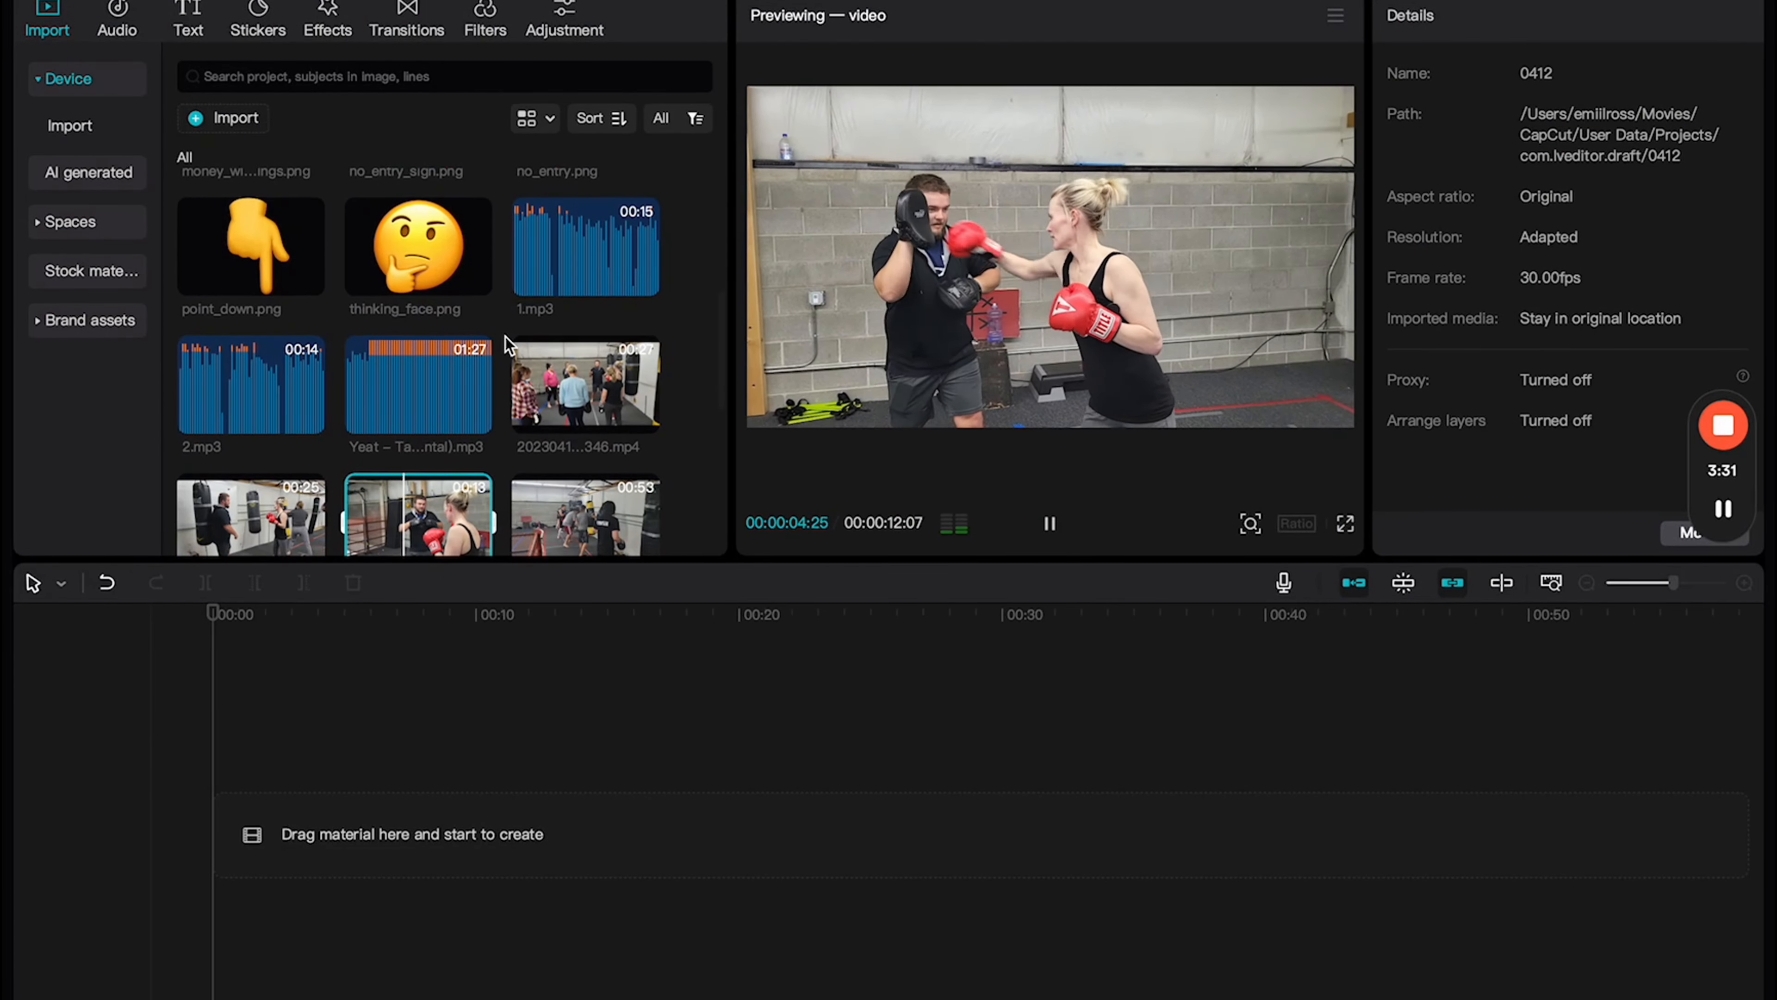
# Step: Place the clip 20230419_175346.mp4 on the timeline and set the project's aspect ratio to 9:16
pyautogui.moveTo(538, 365); pyautogui.dragTo(385, 404)
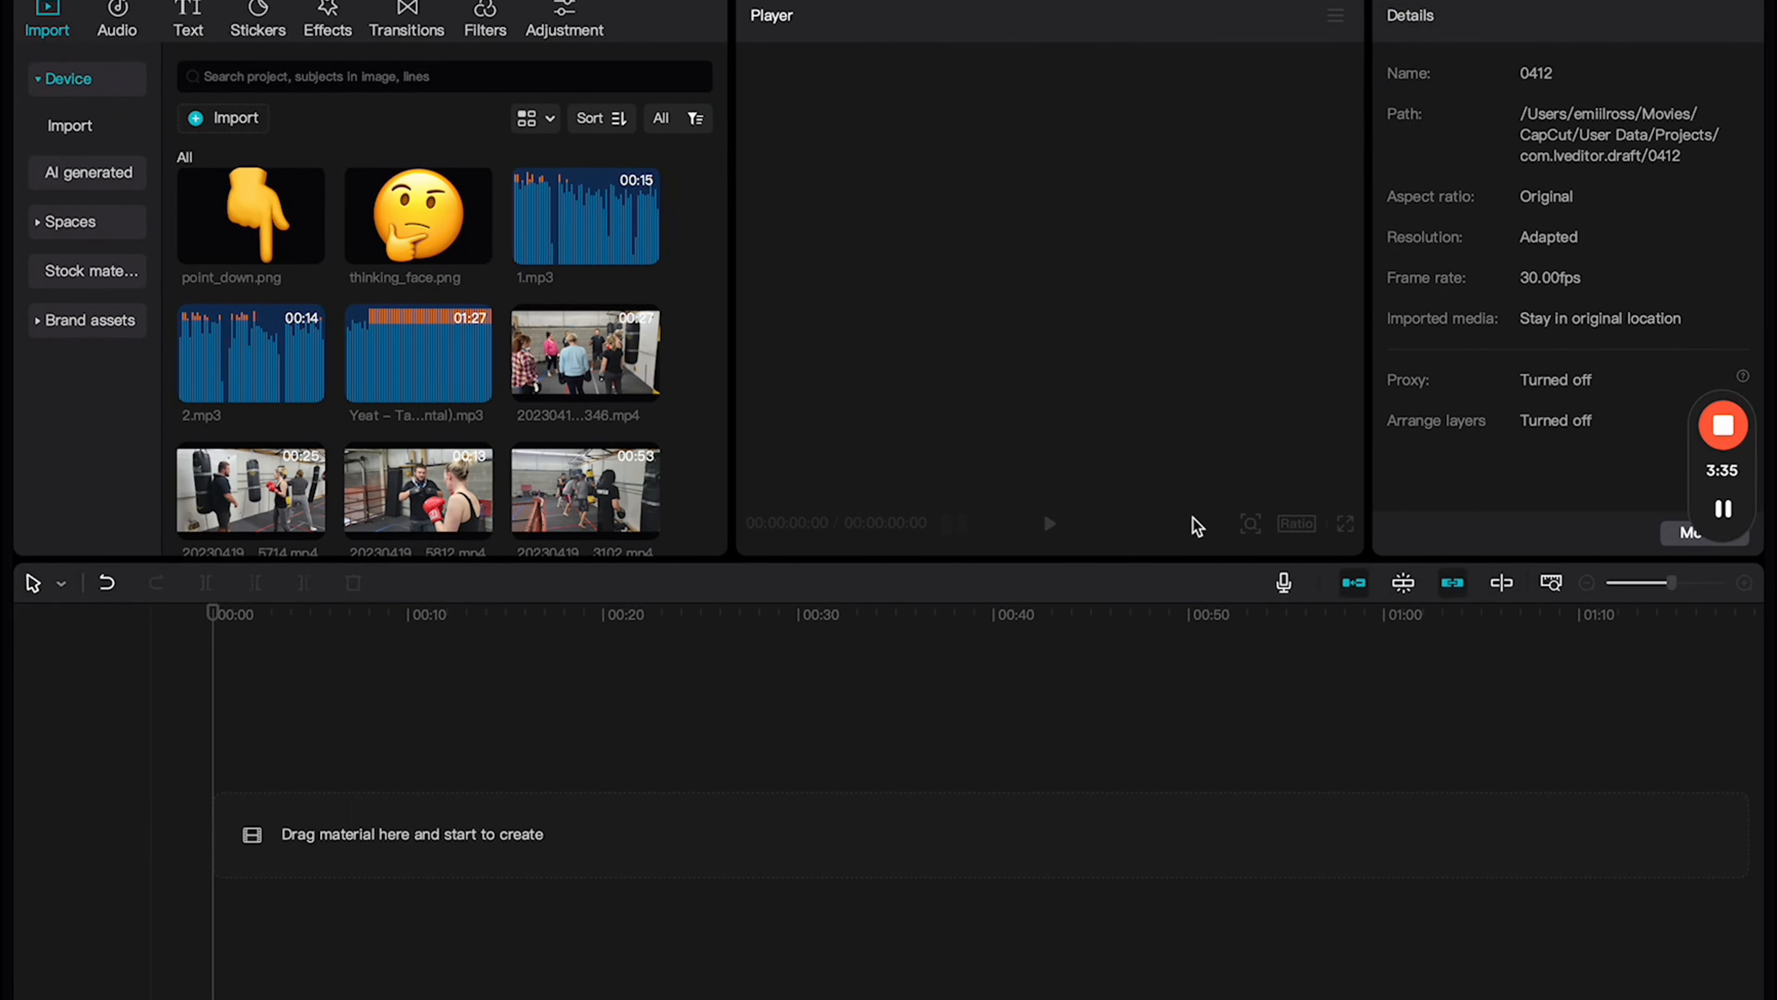
pyautogui.moveTo(551, 378); pyautogui.dragTo(336, 847)
pyautogui.click(1282, 524)
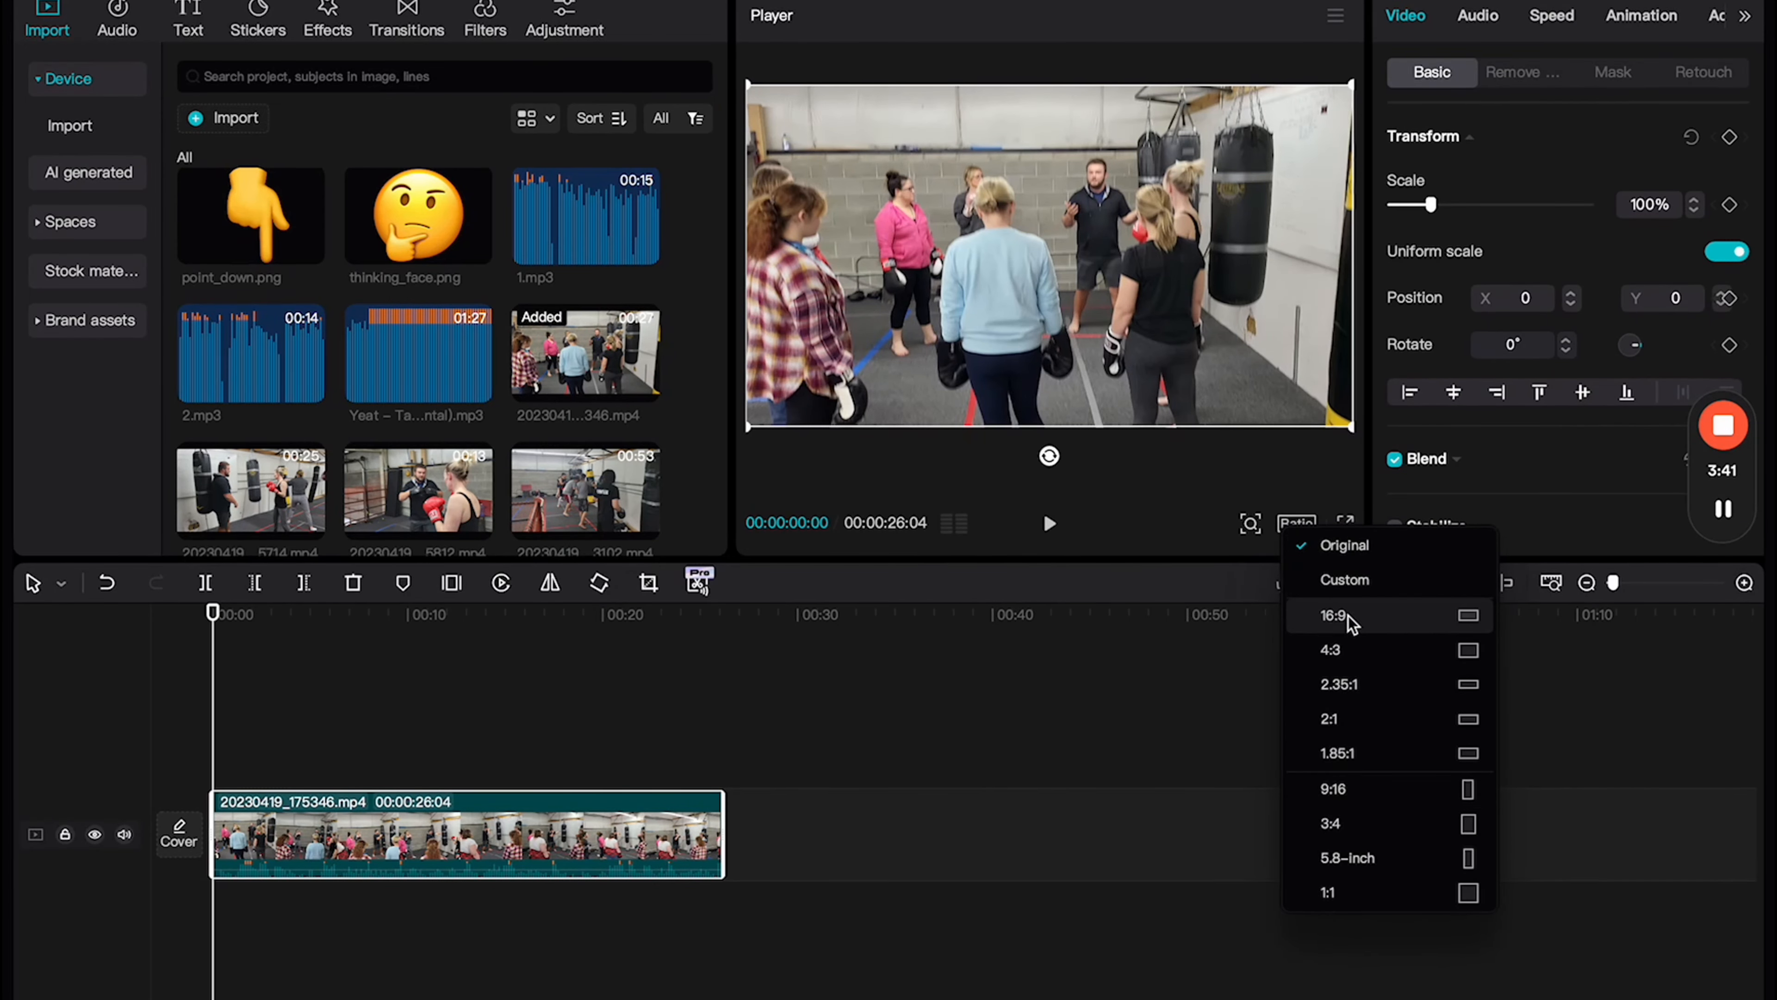
pyautogui.click(1348, 616)
pyautogui.click(1296, 524)
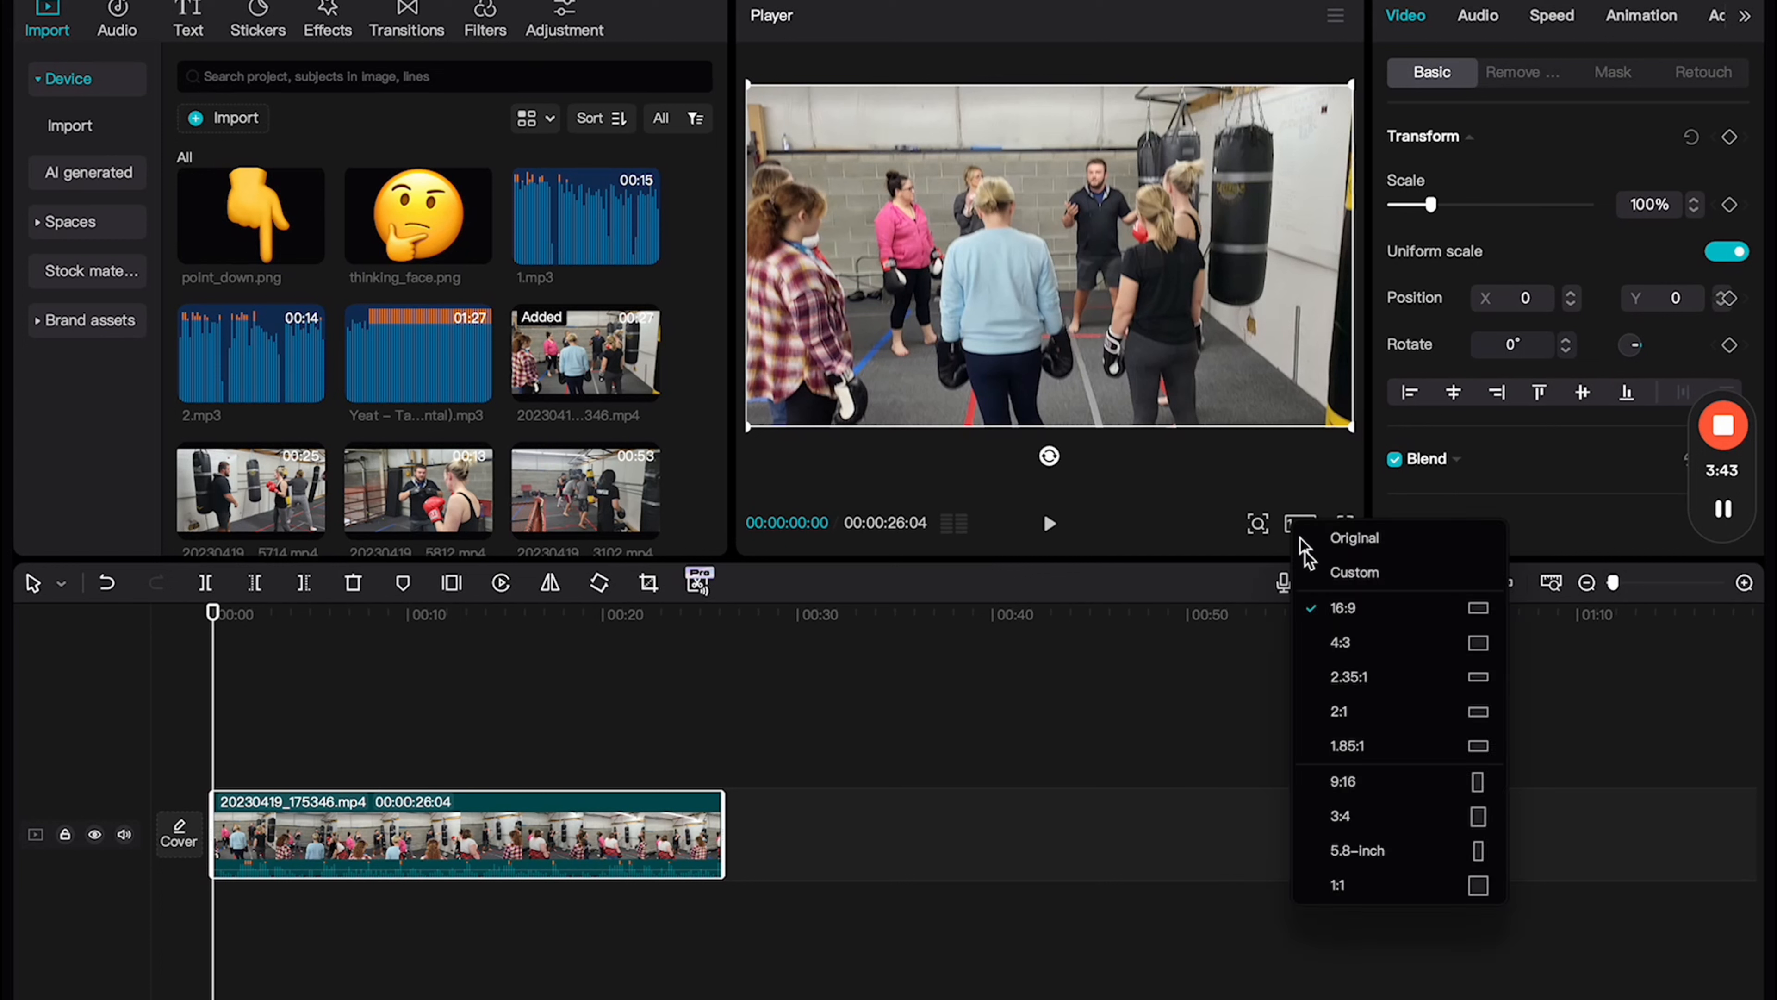
pyautogui.click(1391, 781)
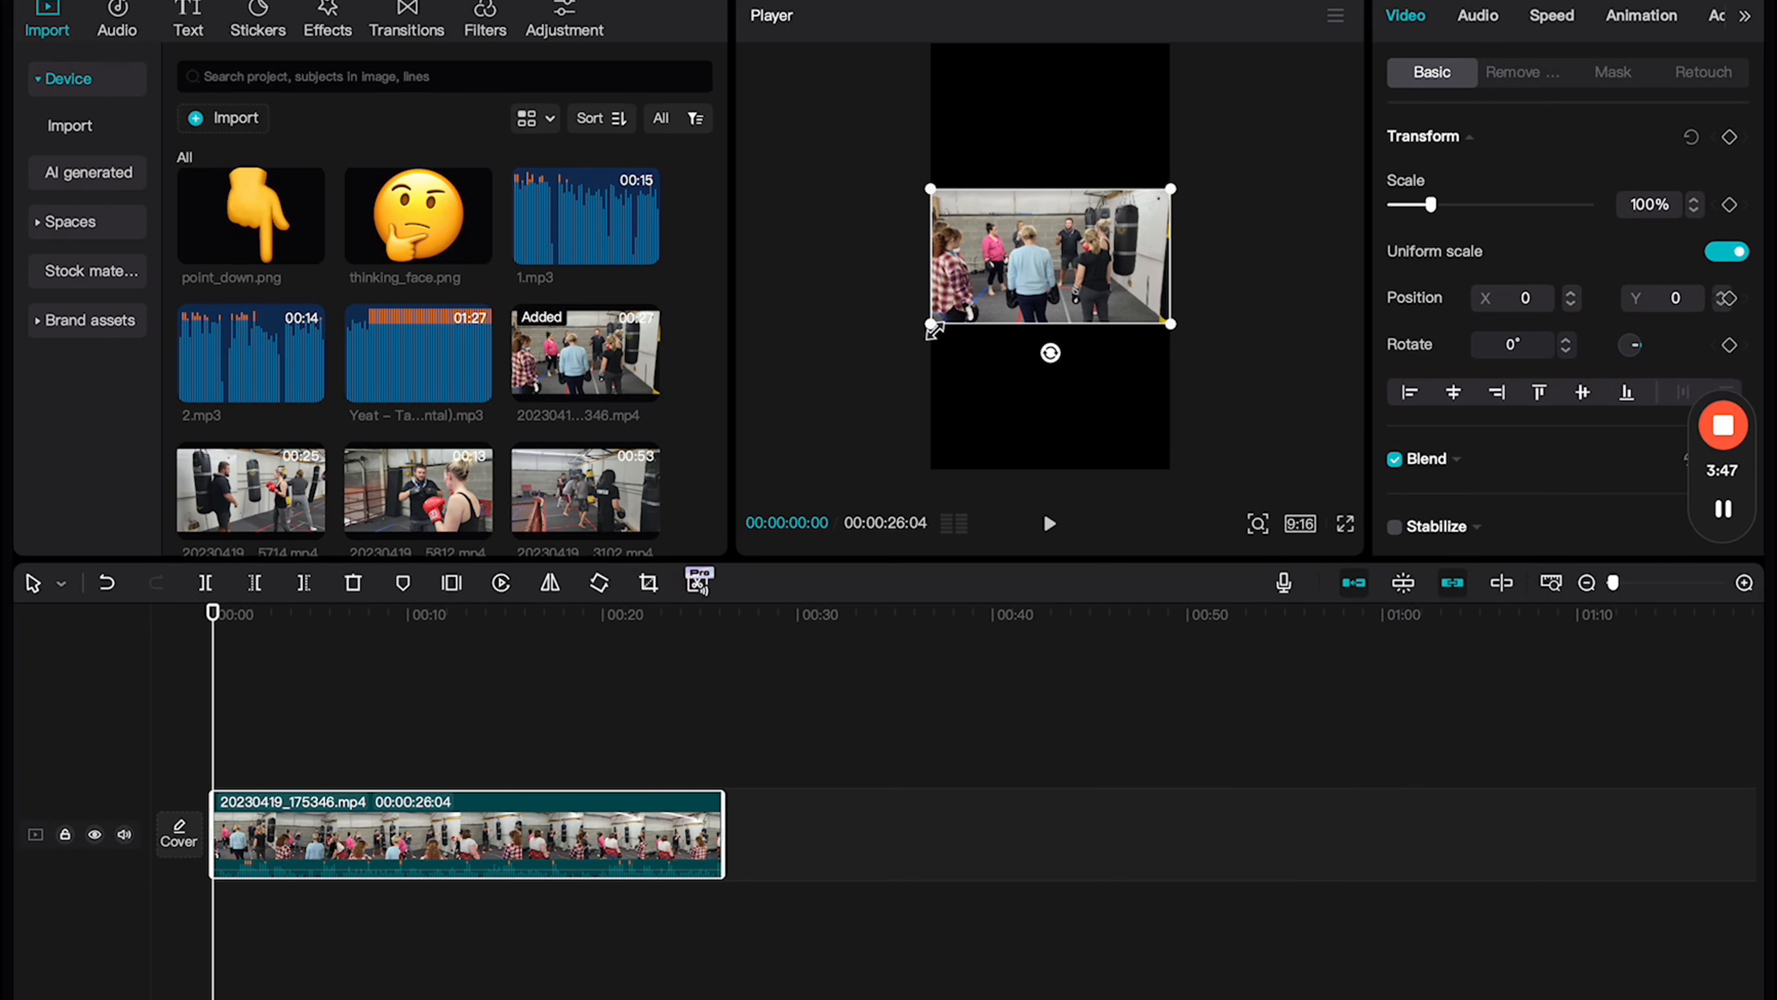
pyautogui.moveTo(934, 331)
pyautogui.mouseDown()
pyautogui.moveTo(798, 553)
pyautogui.moveTo(853, 455)
pyautogui.moveTo(812, 683)
pyautogui.moveTo(908, 363)
pyautogui.moveTo(972, 330)
pyautogui.moveTo(935, 355)
pyautogui.mouseUp()
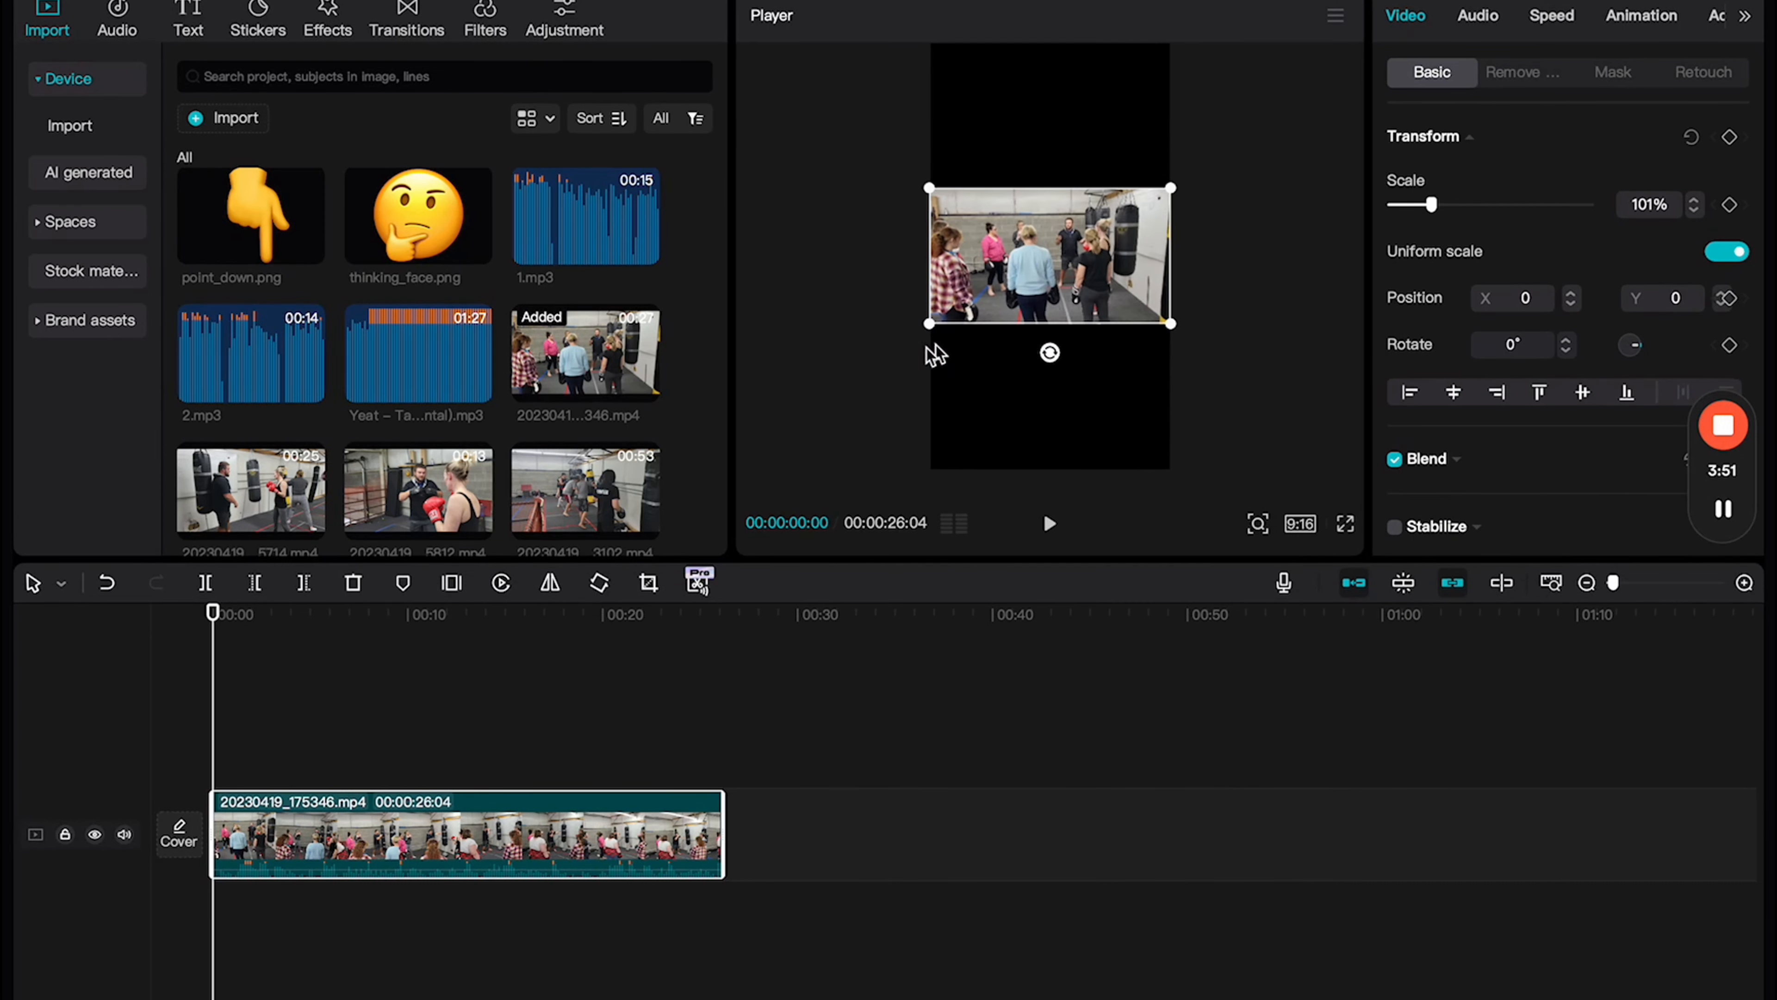
# Step: Place the voice-overs 1.mp3 and 2.mp3 end to end on an audio track beneath the video clip
pyautogui.moveTo(582, 210); pyautogui.dragTo(234, 919)
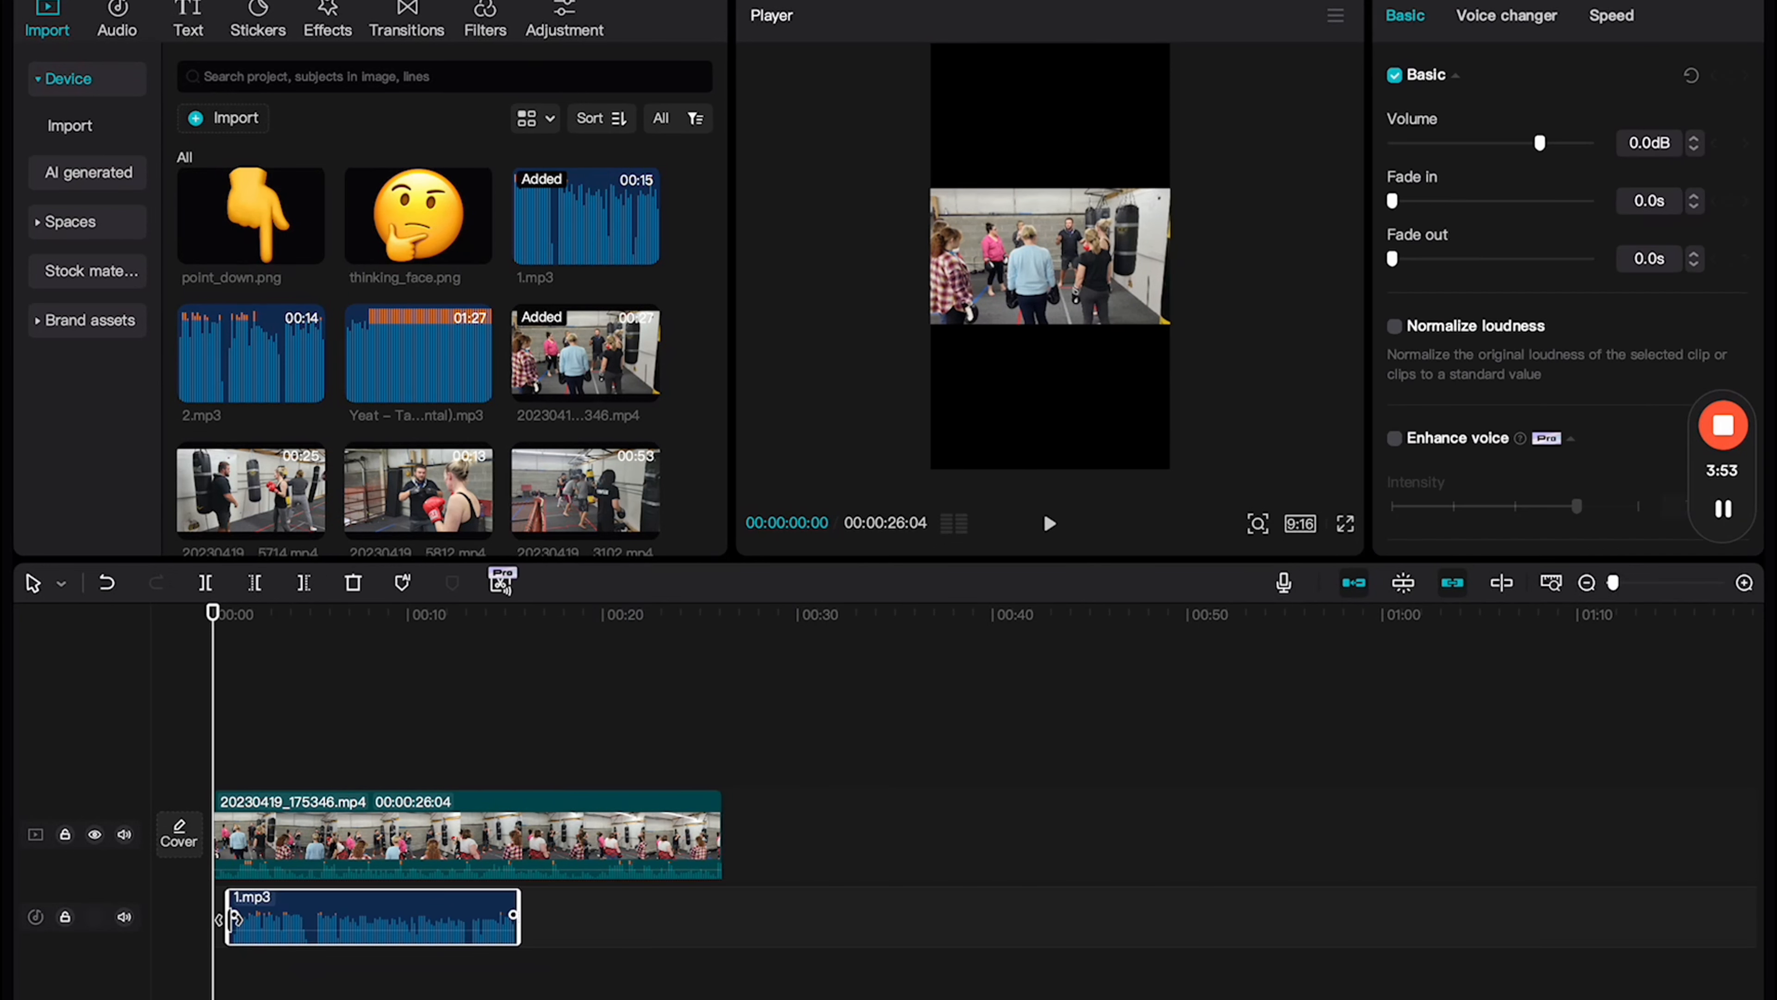
pyautogui.moveTo(251, 354); pyautogui.dragTo(518, 928)
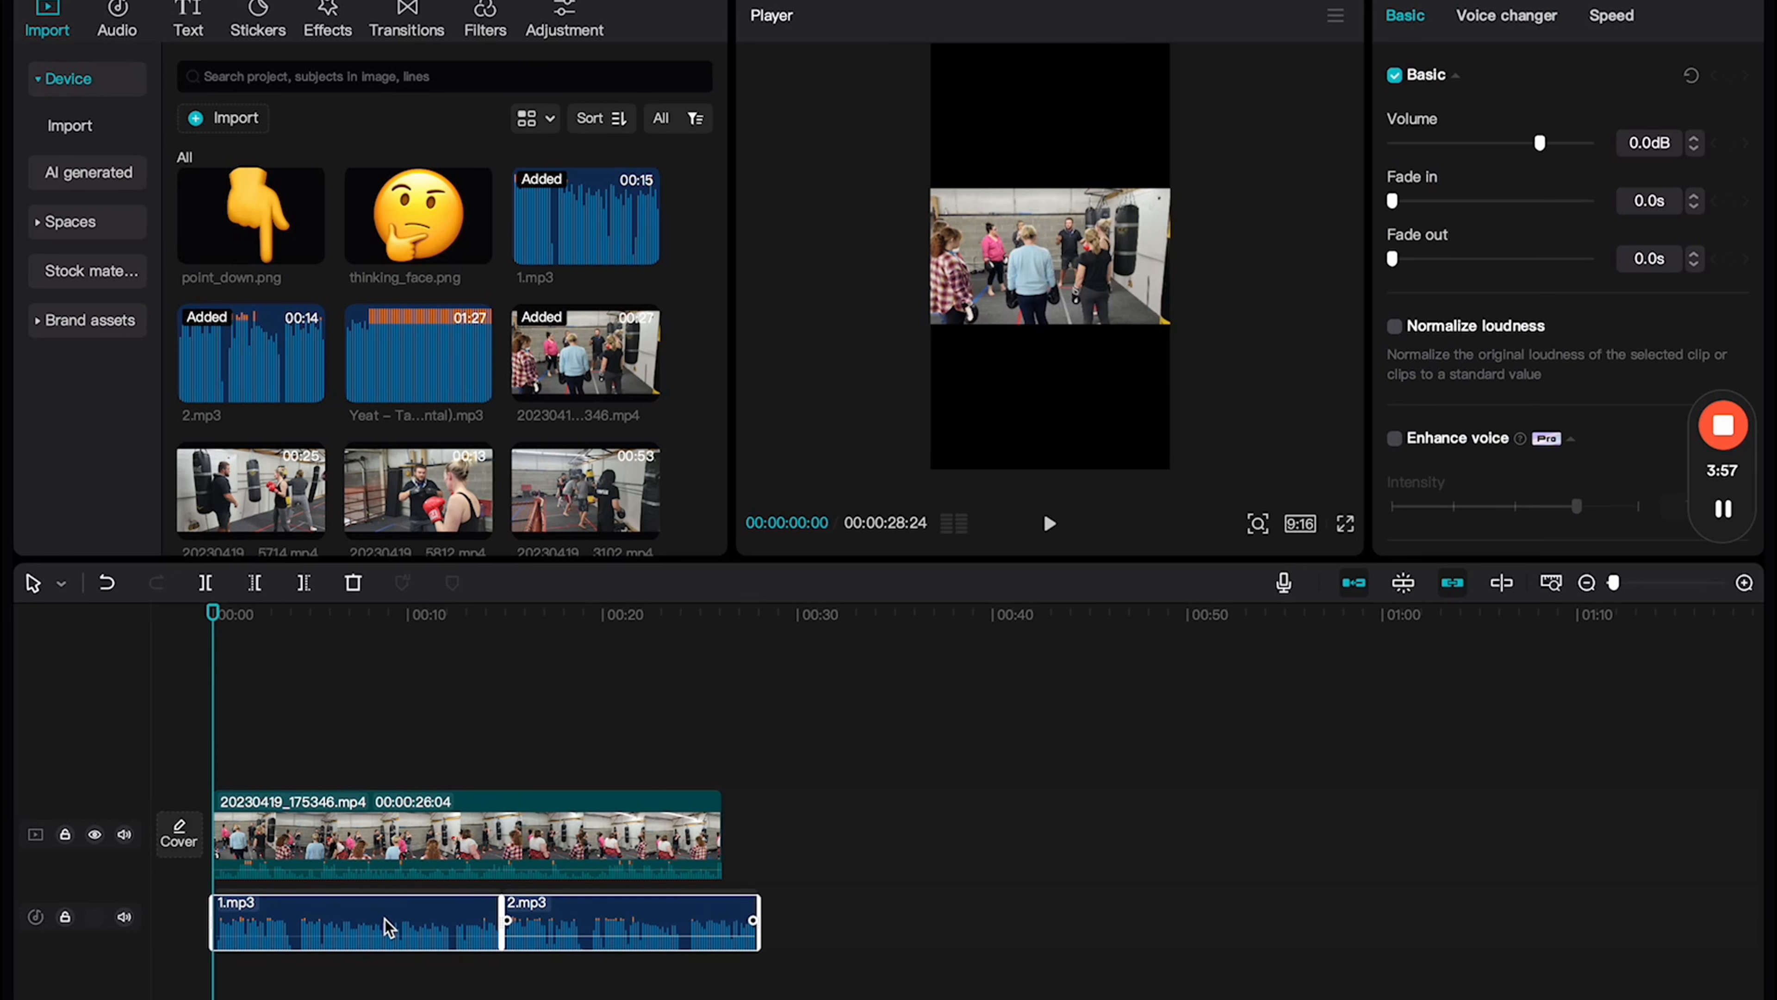
pyautogui.scroll(5, 817, 712)
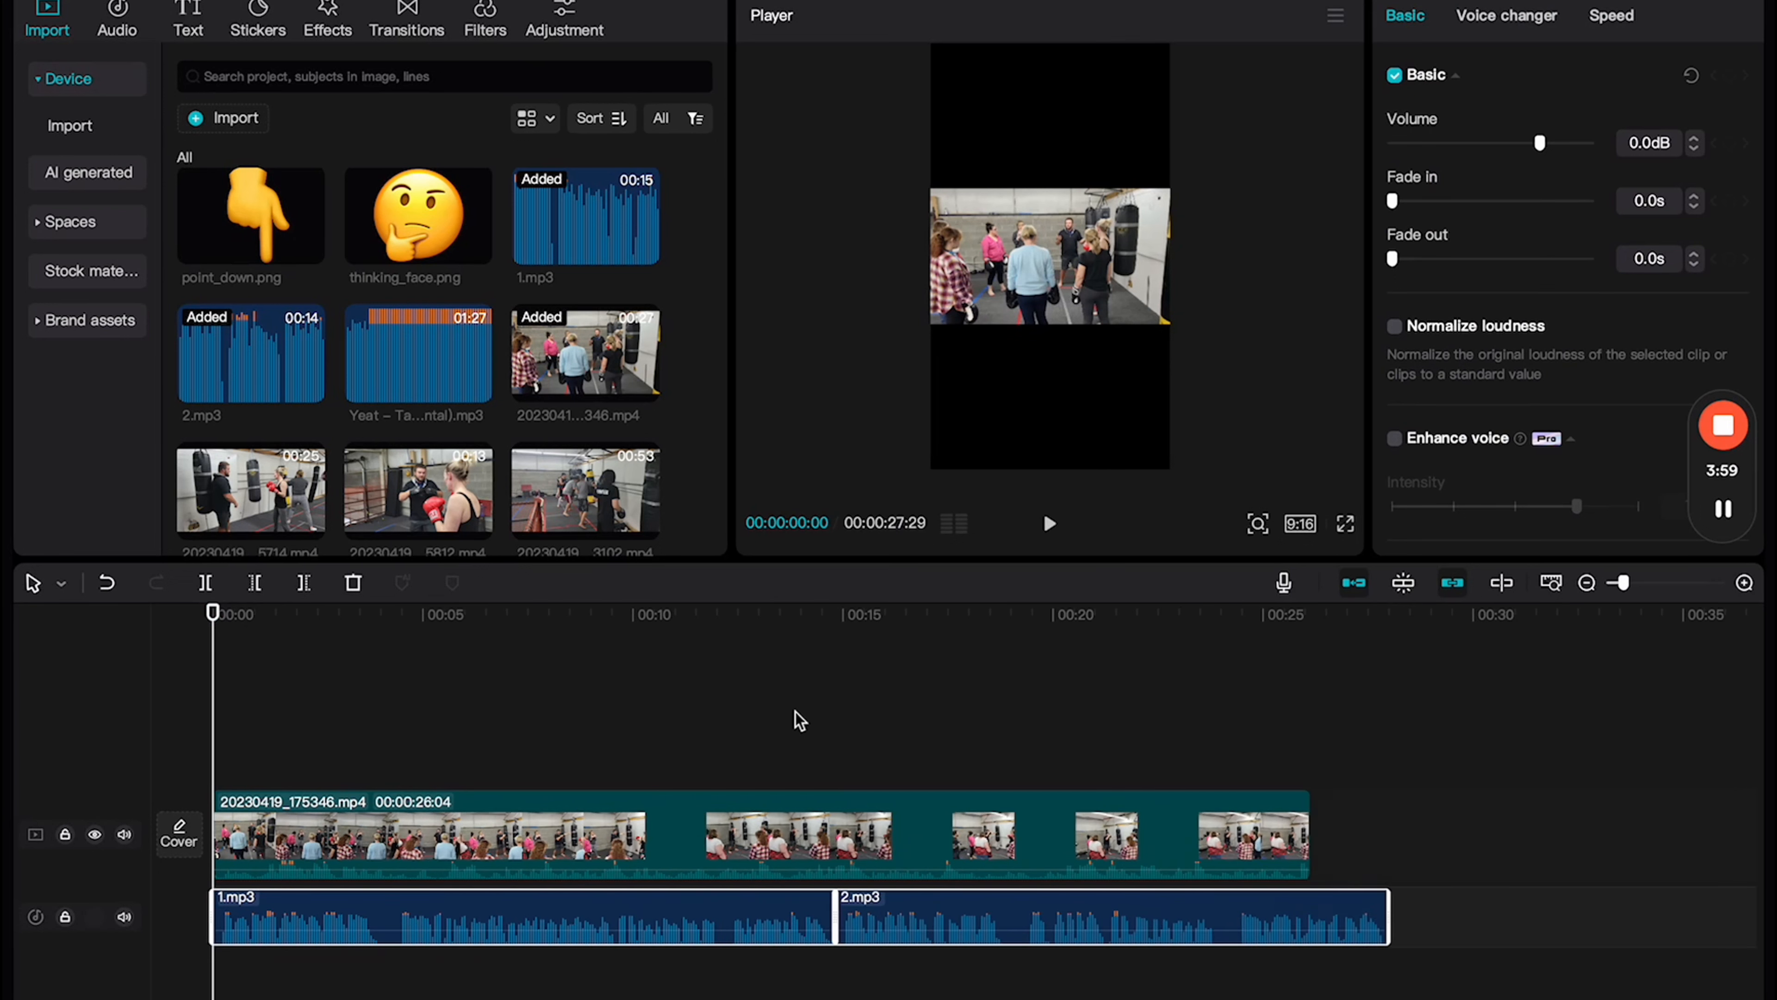
pyautogui.hscroll(3, 804, 717)
pyautogui.hscroll(-5, 1181, 753)
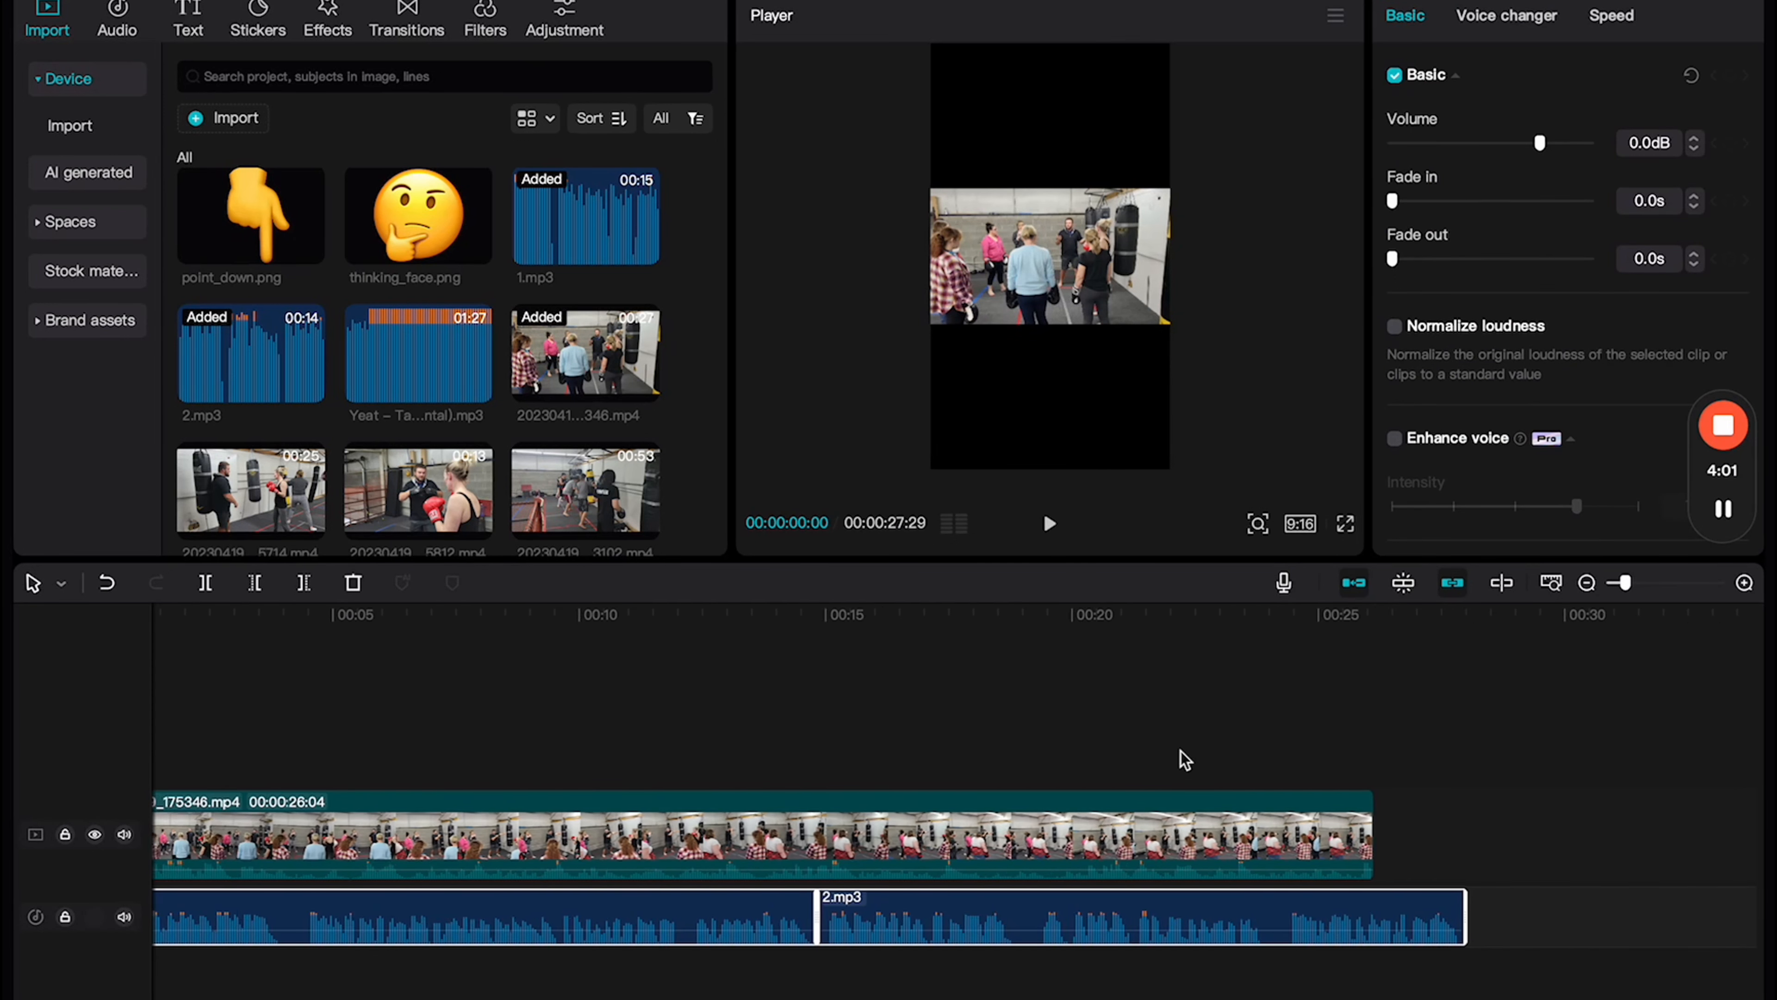
# Step: Delete both voice-over clips from the timeline
pyautogui.moveTo(889, 977); pyautogui.dragTo(1039, 902)
pyautogui.press('Delete')
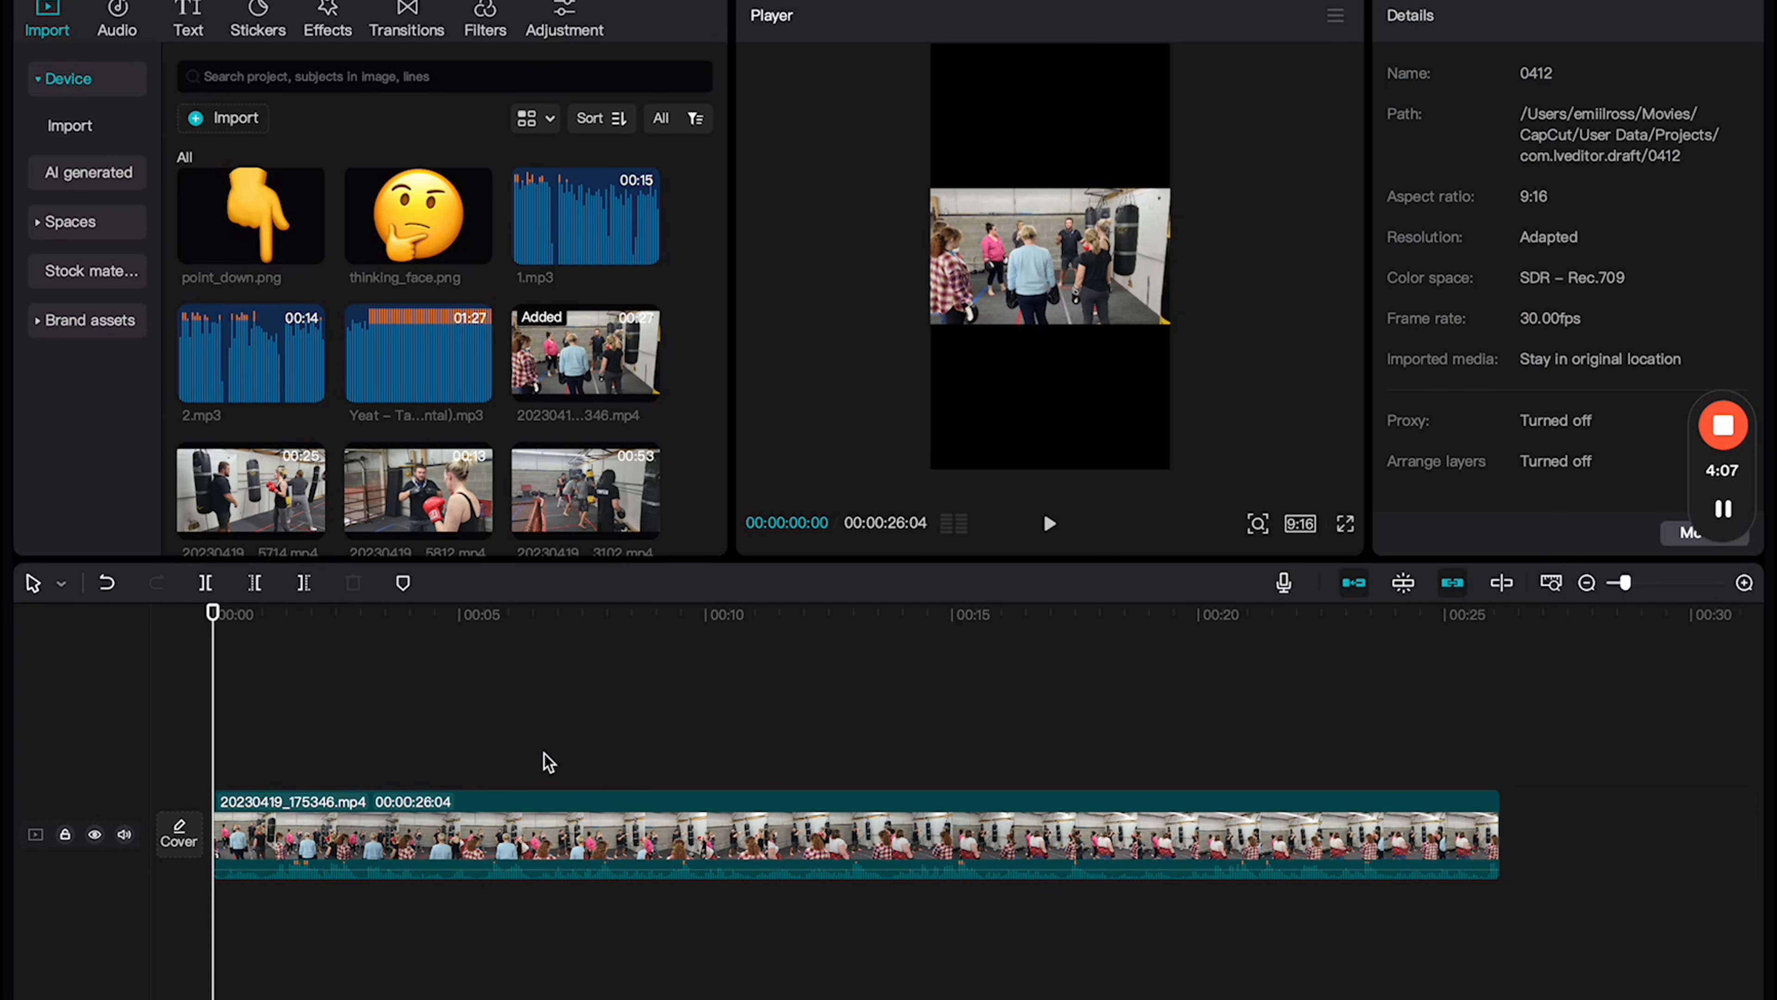
# Step: Play the opening of the video clip and pause it between one and two seconds
pyautogui.press('super+equal')
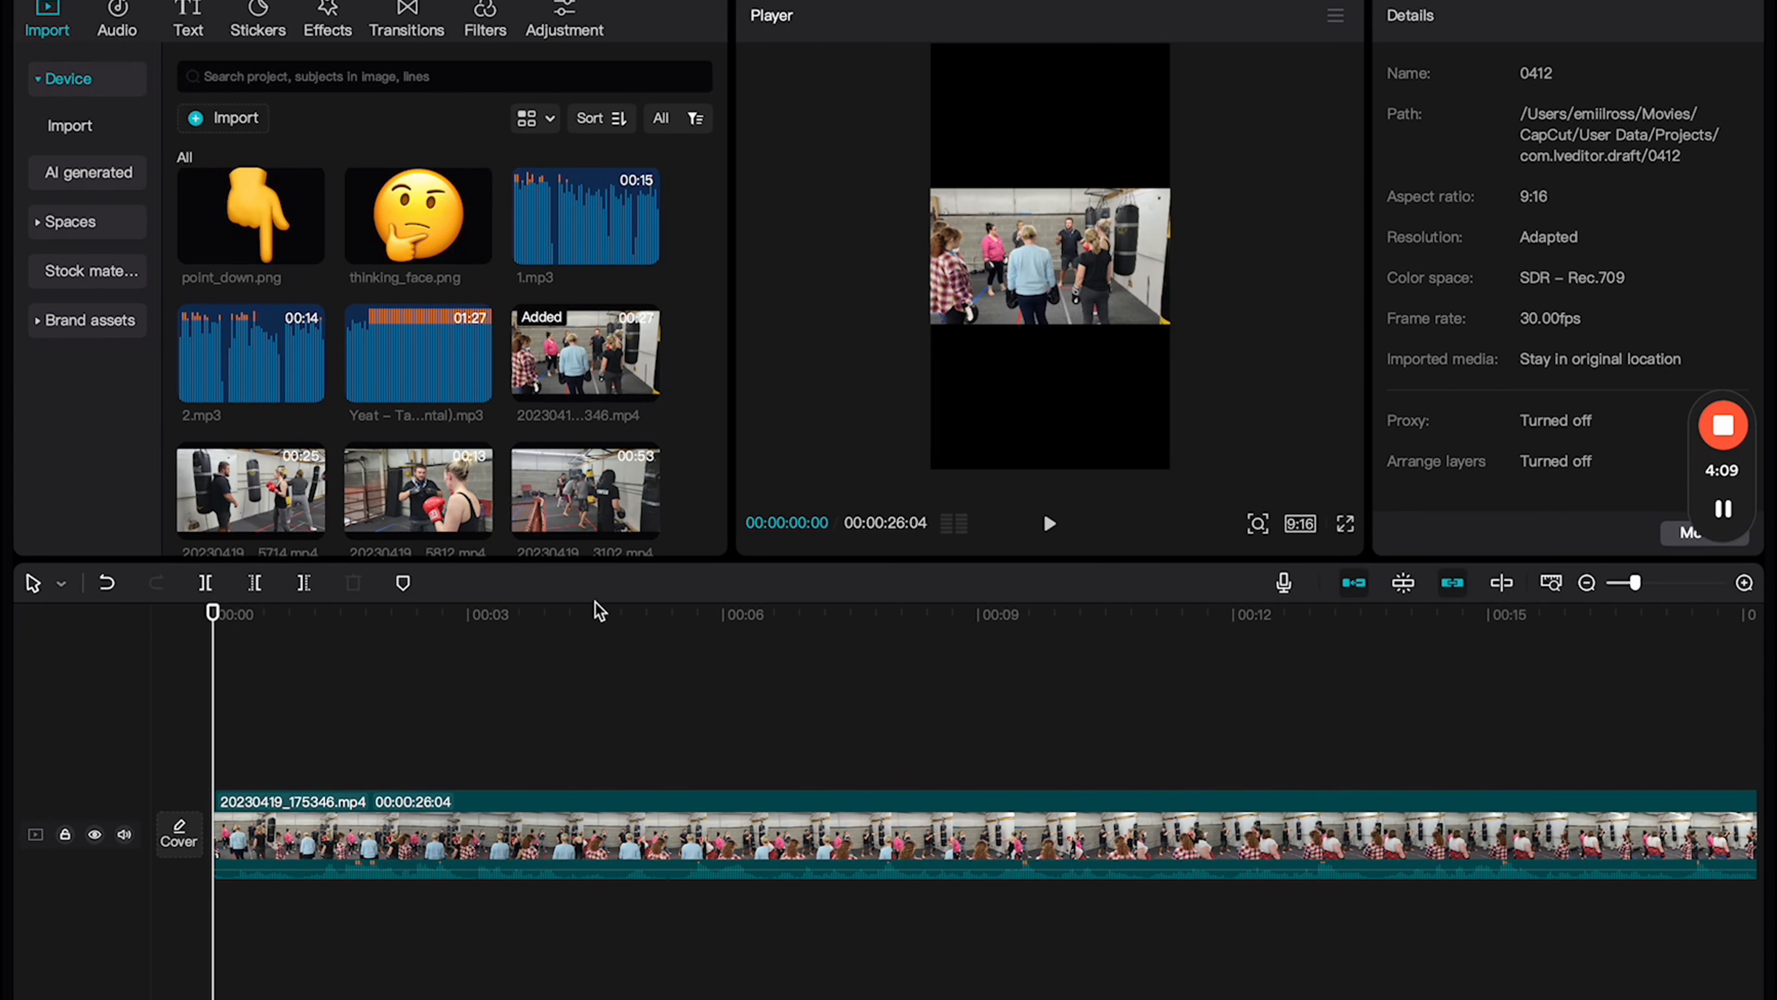
pyautogui.scroll(-3, 1102, 227)
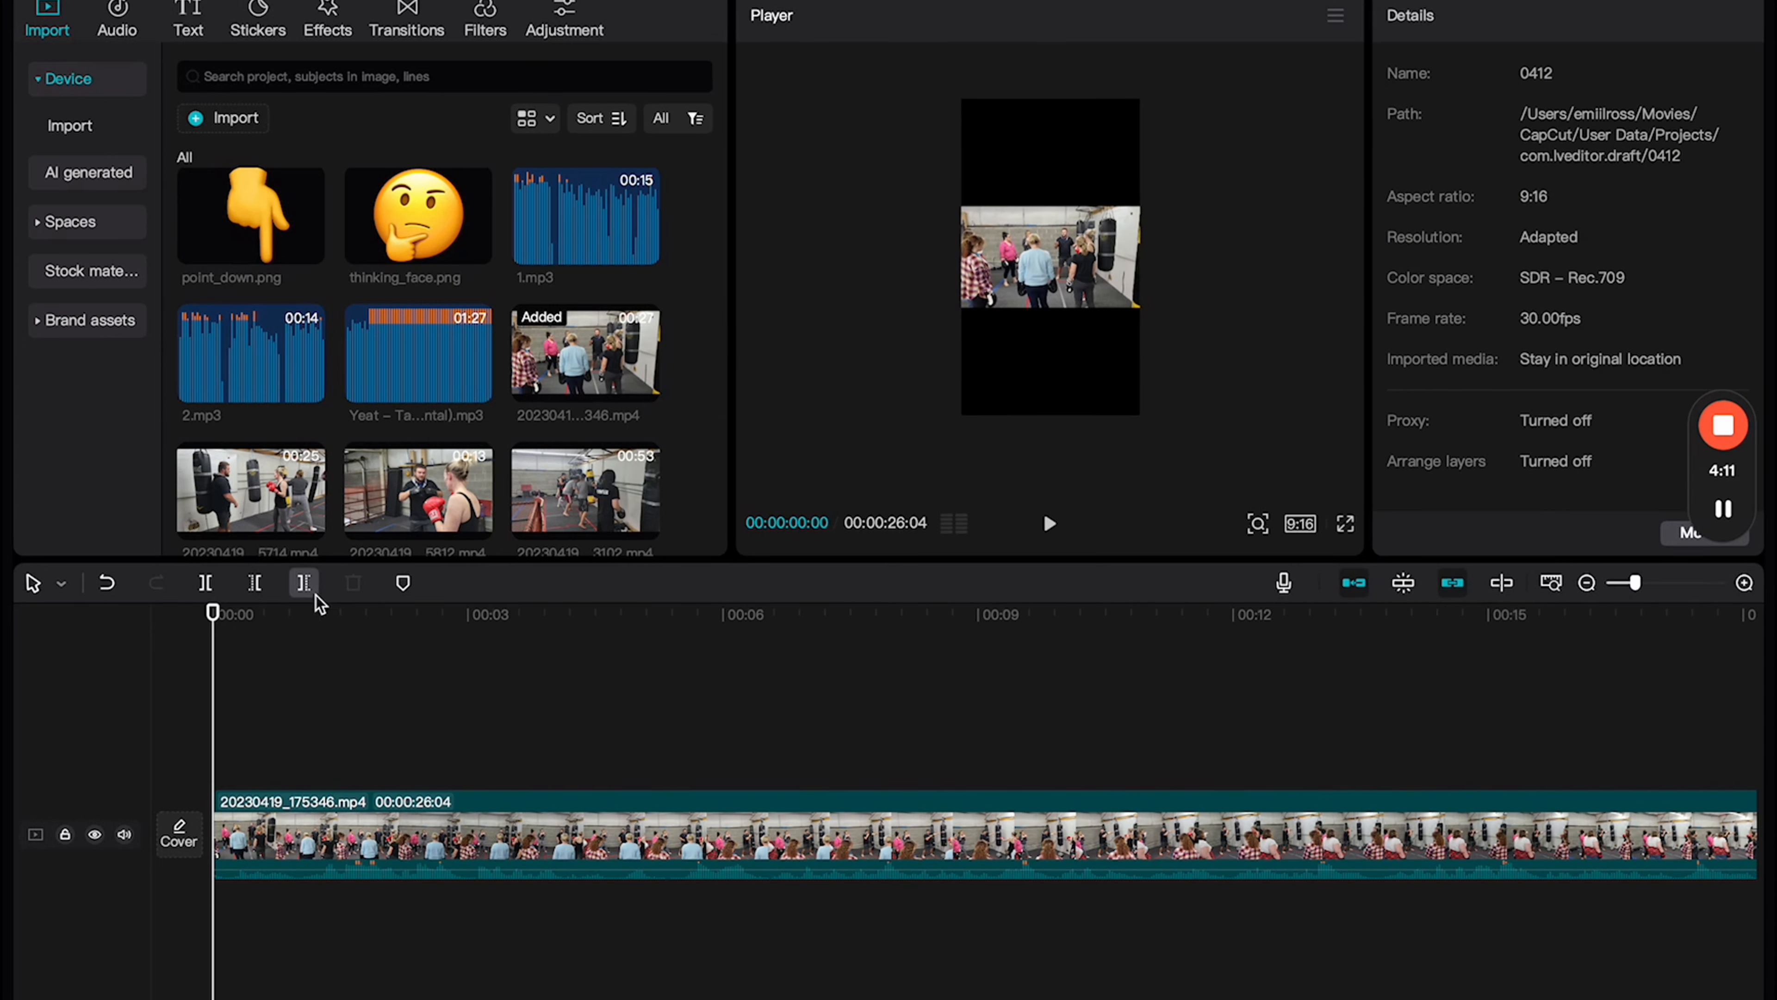
pyautogui.scroll(1, 267, 715)
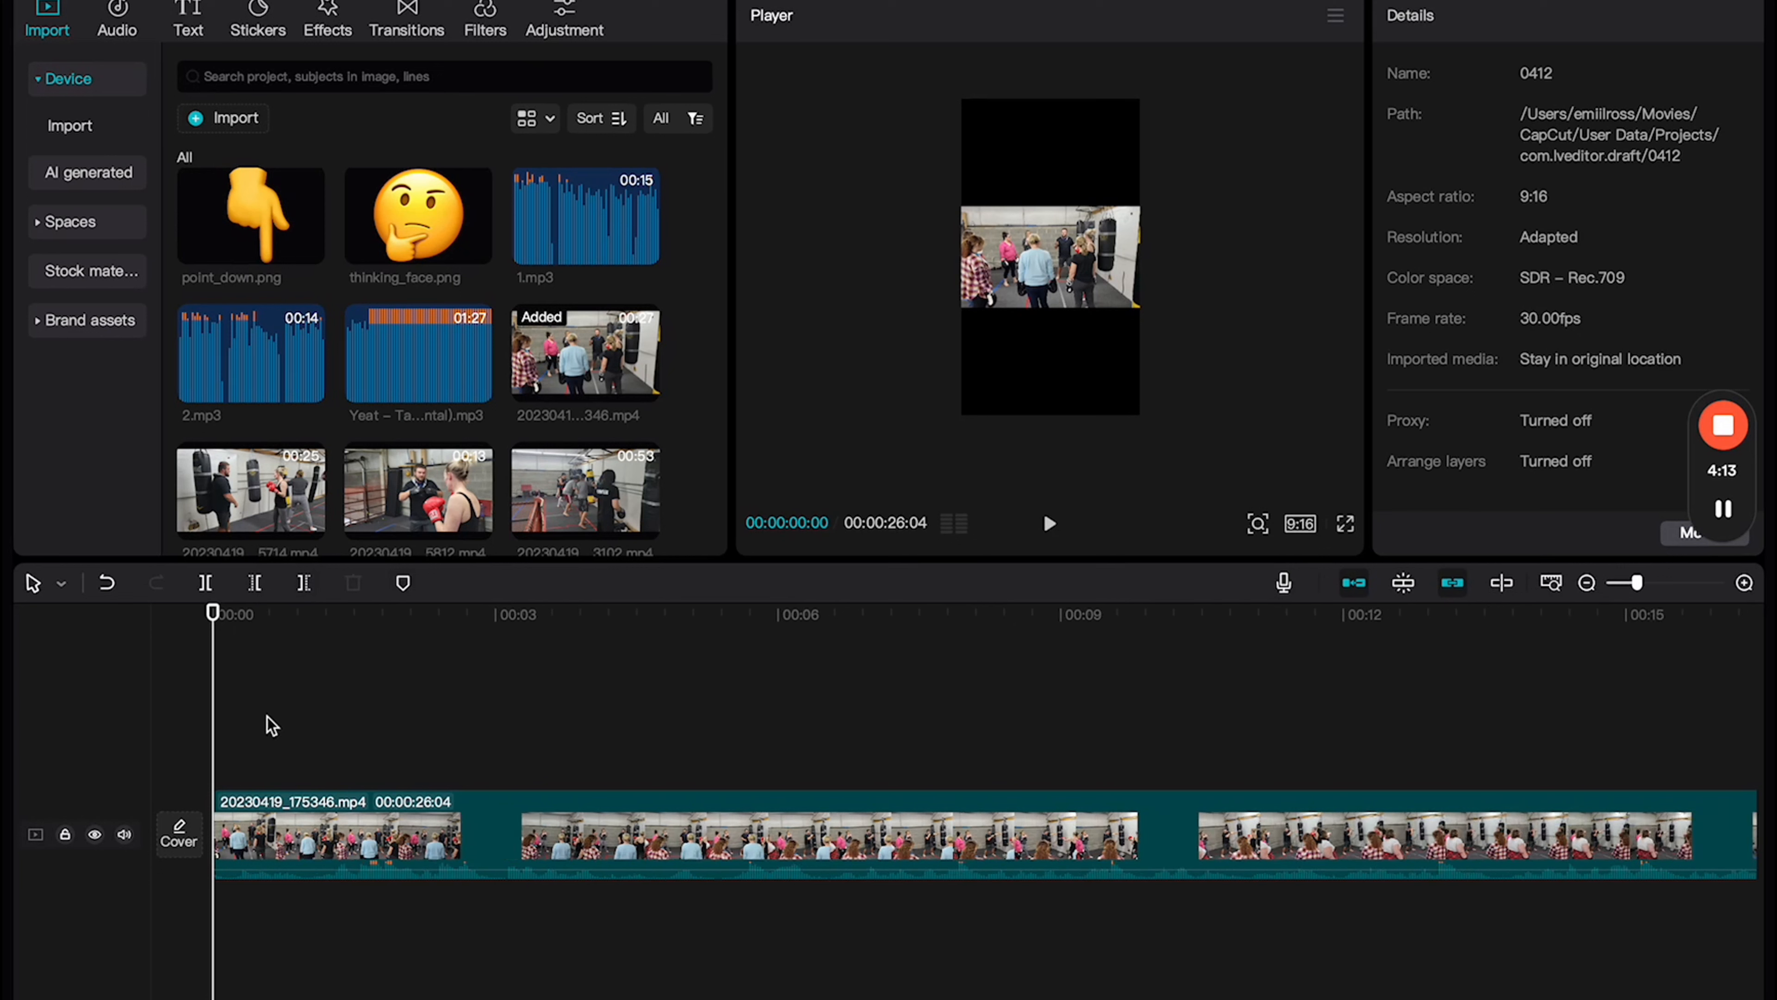
pyautogui.scroll(1, 272, 721)
pyautogui.press('space')
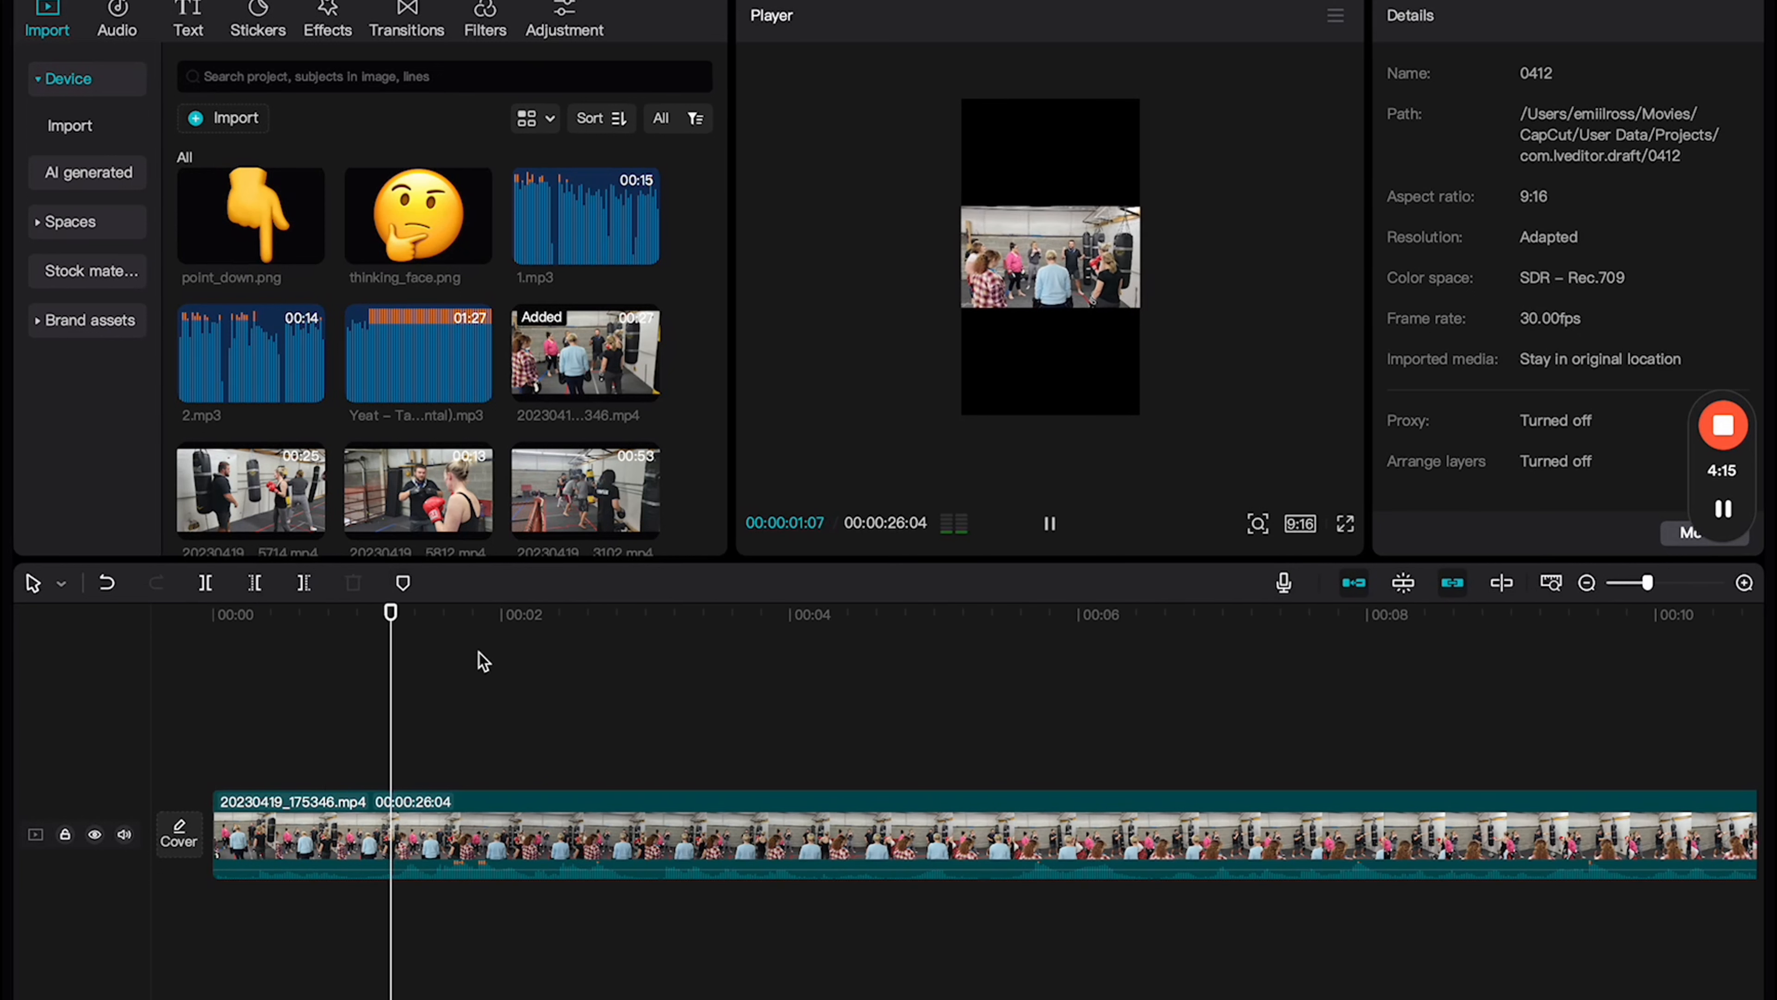
pyautogui.press('space')
# Step: Scale the video clip to about 315% to fill the vertical frame and shift it left to recompose the shot
pyautogui.click(1004, 227)
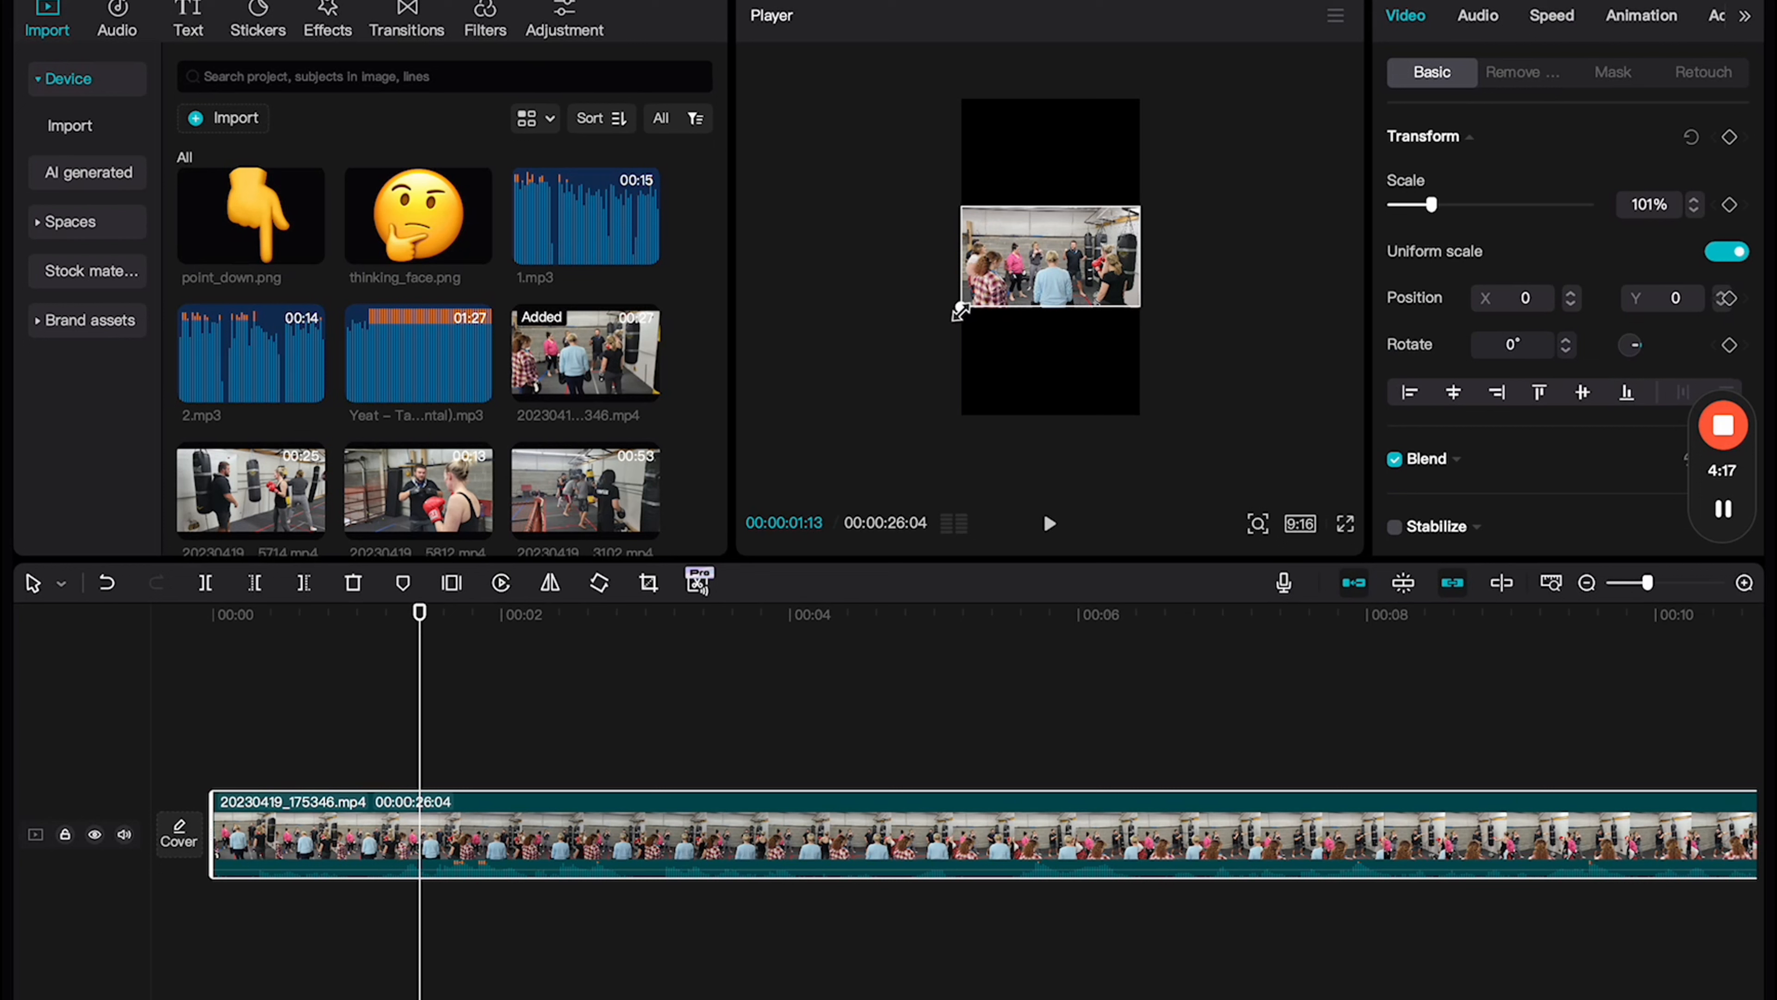
pyautogui.moveTo(960, 311); pyautogui.dragTo(793, 608)
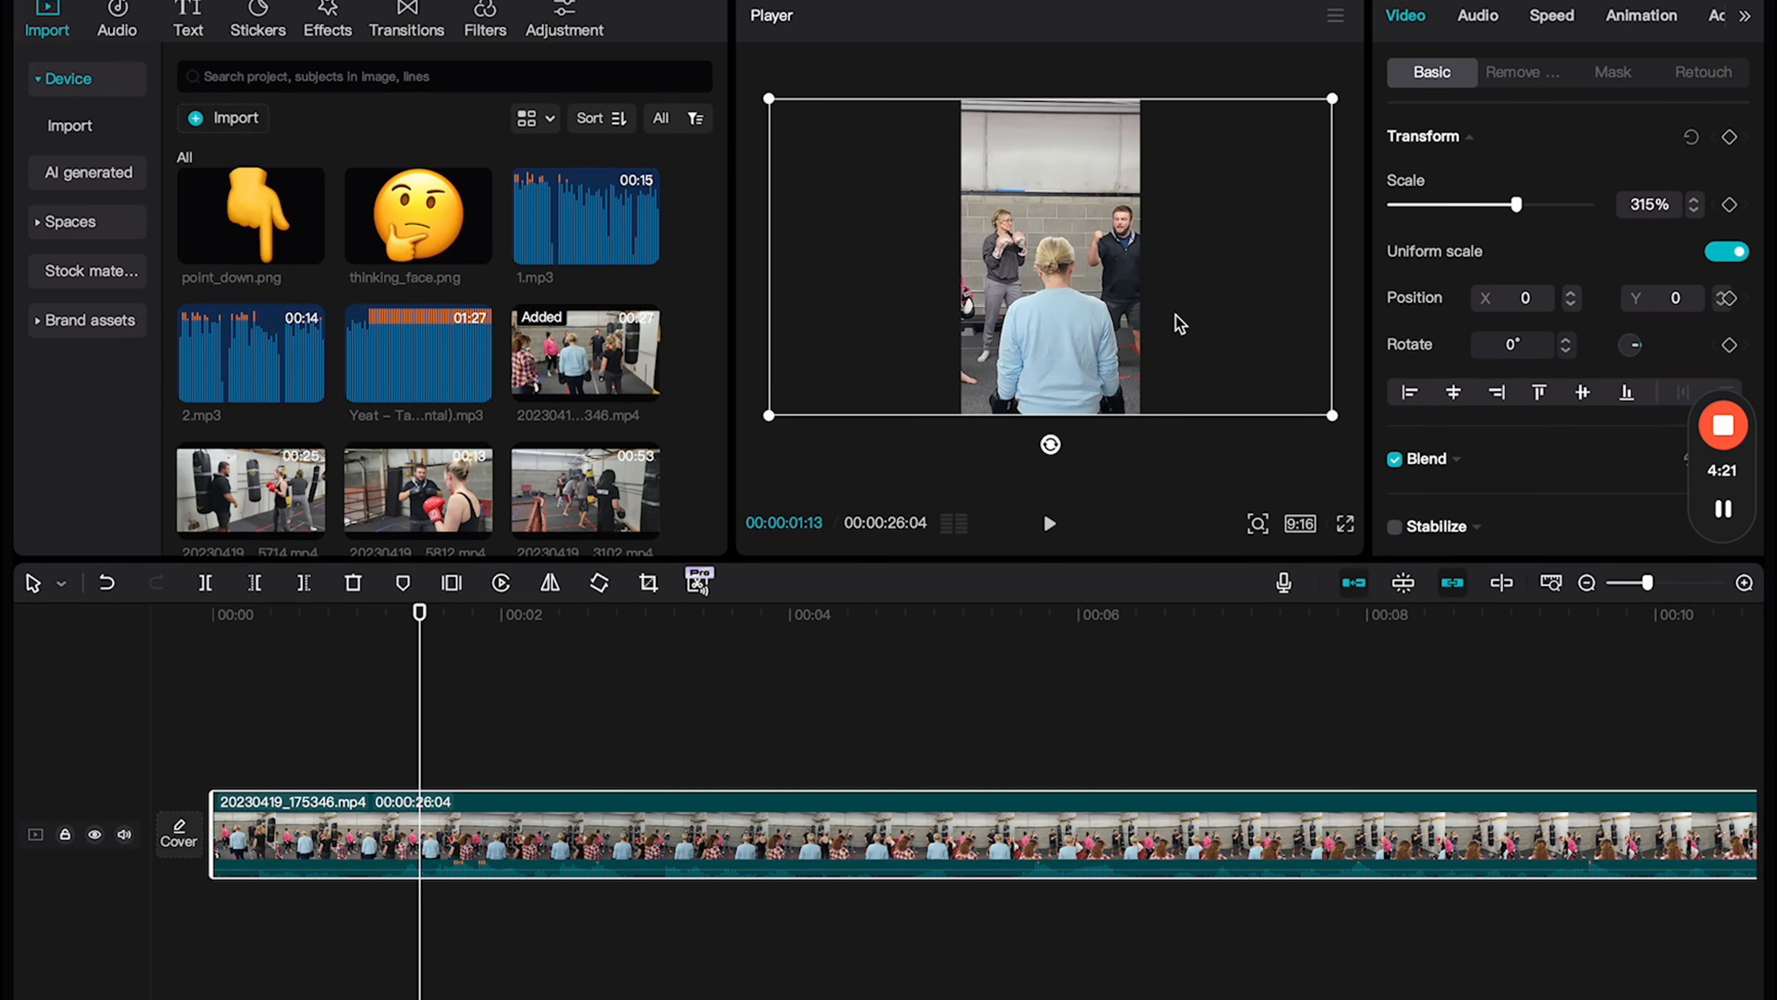
pyautogui.moveTo(1180, 324); pyautogui.dragTo(913, 326)
# Step: Play the reframed clip from the start and pause it at about two seconds
pyautogui.click(212, 727)
pyautogui.press('space')
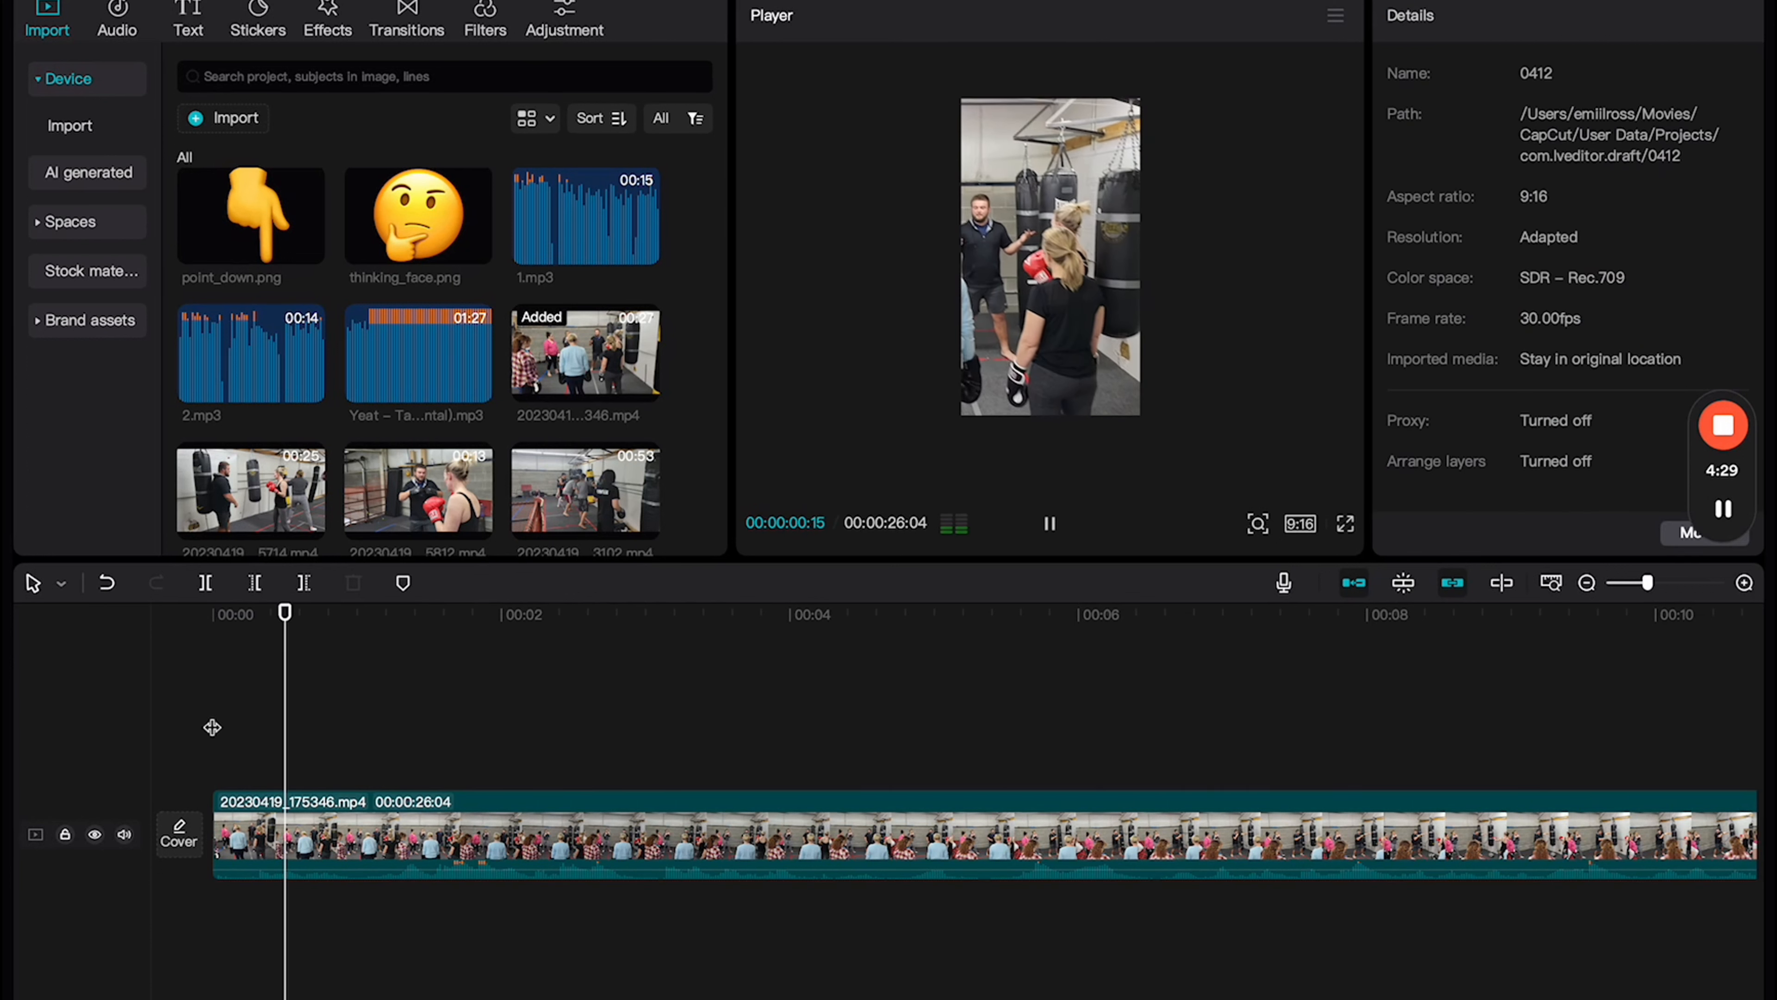
pyautogui.press('space')
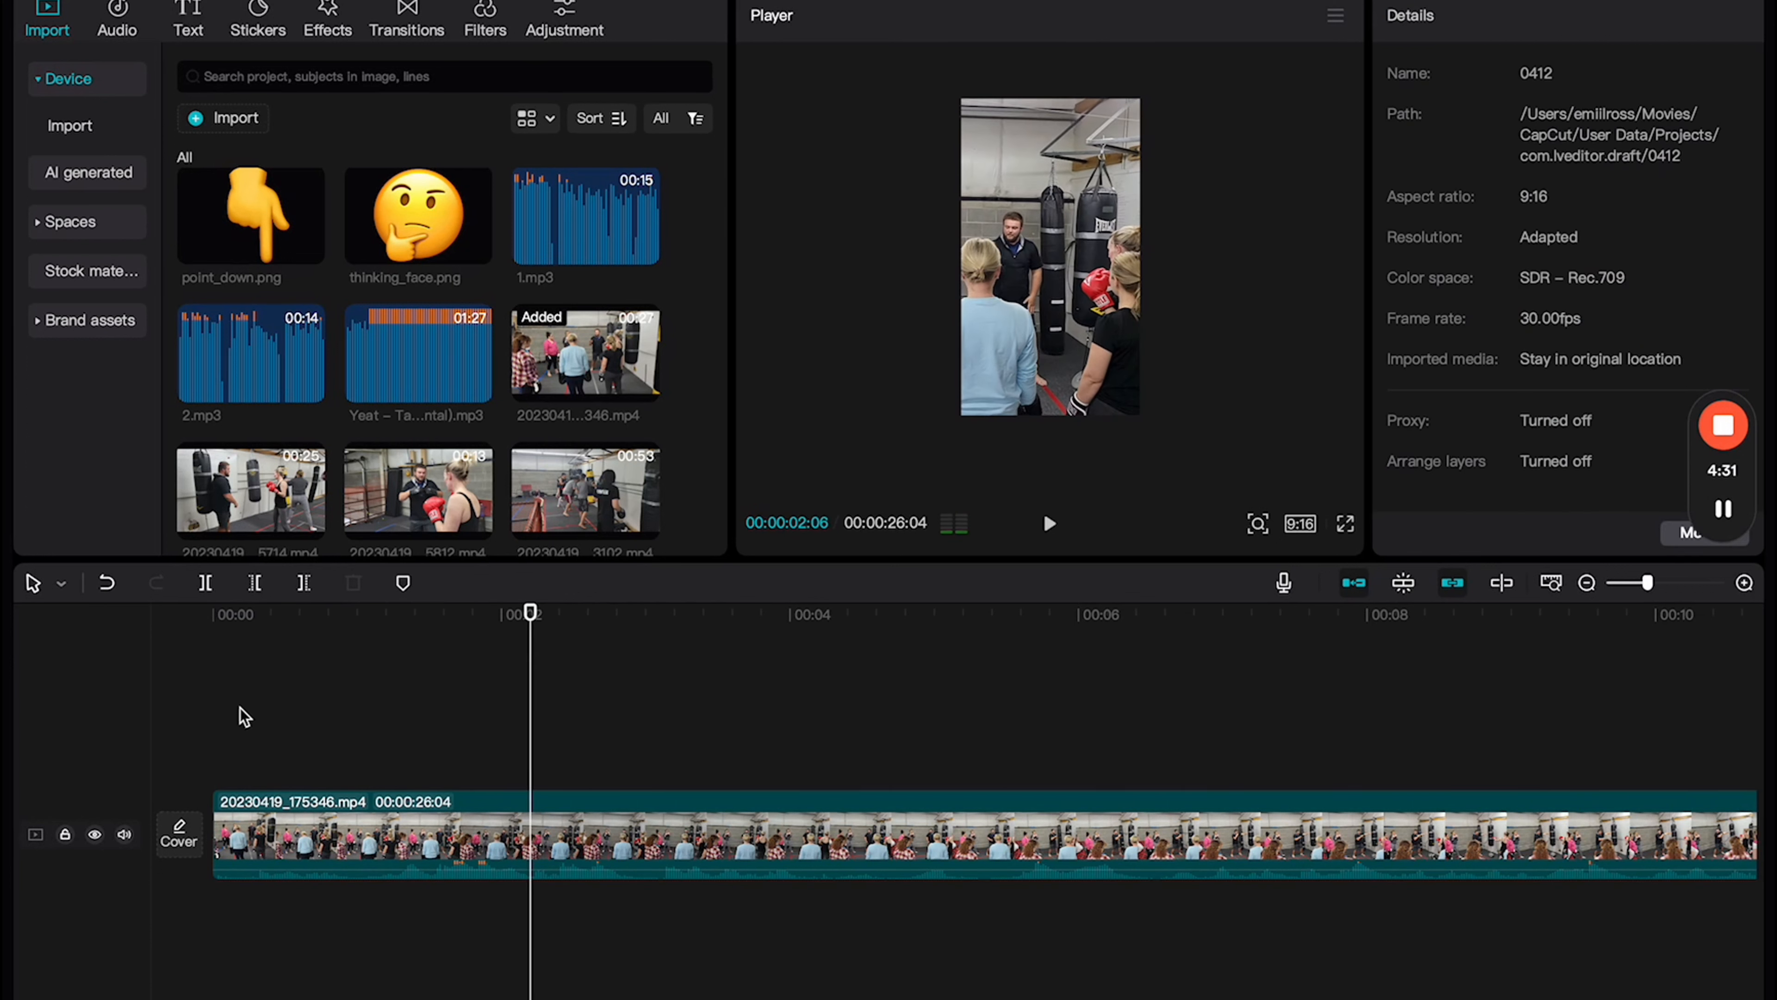
# Step: Play the opening from the start again, pause at 00:00:00:20 and split the video clip there
pyautogui.click(226, 720)
pyautogui.press('space')
pyautogui.press('space')
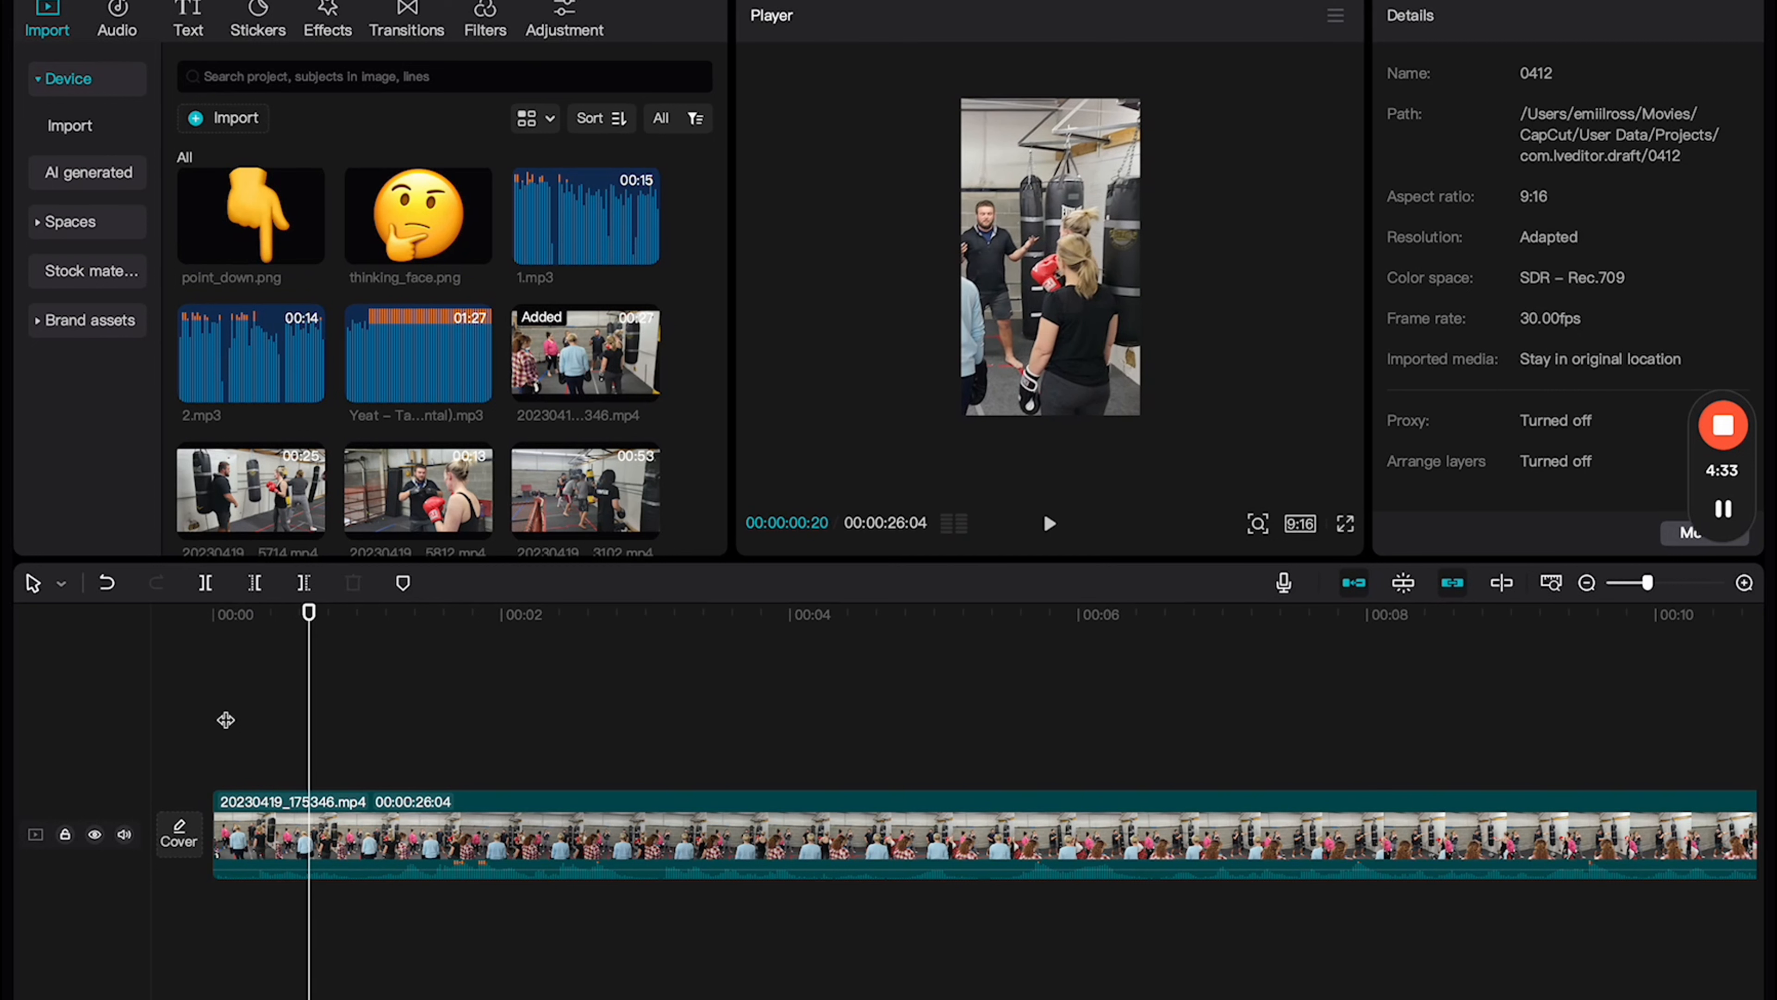
pyautogui.press('super+b')
pyautogui.click(264, 826)
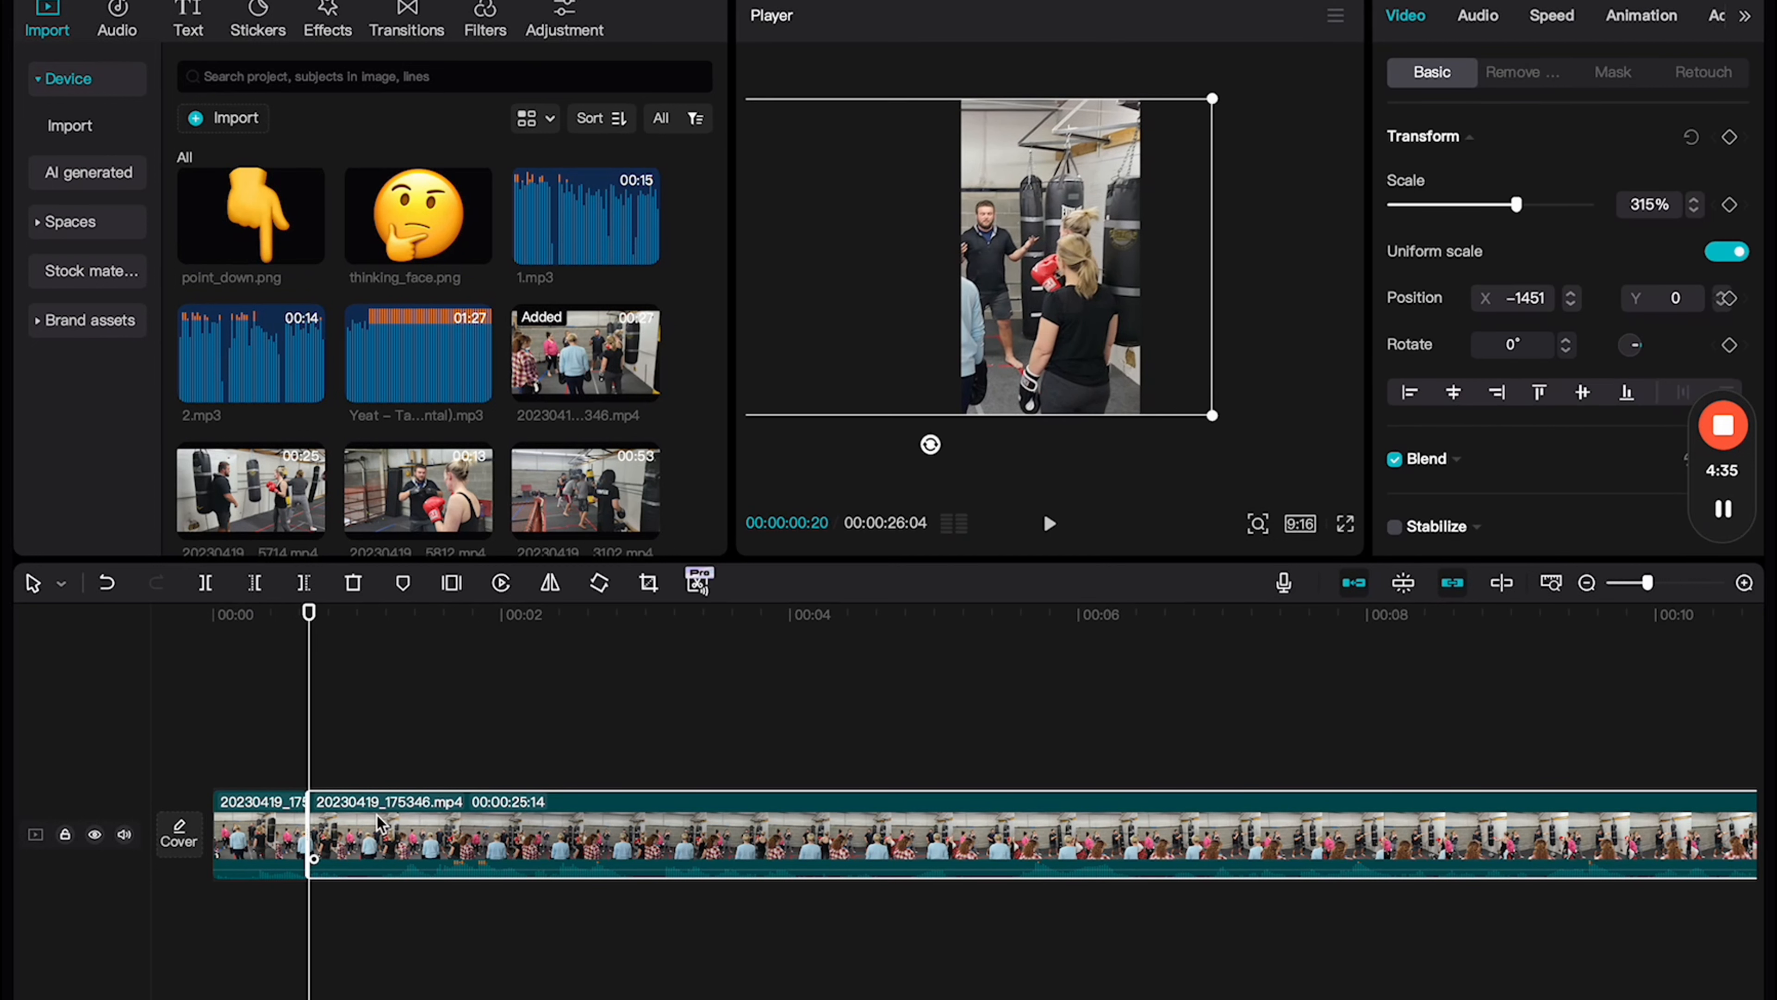
pyautogui.scroll(-2, 516, 702)
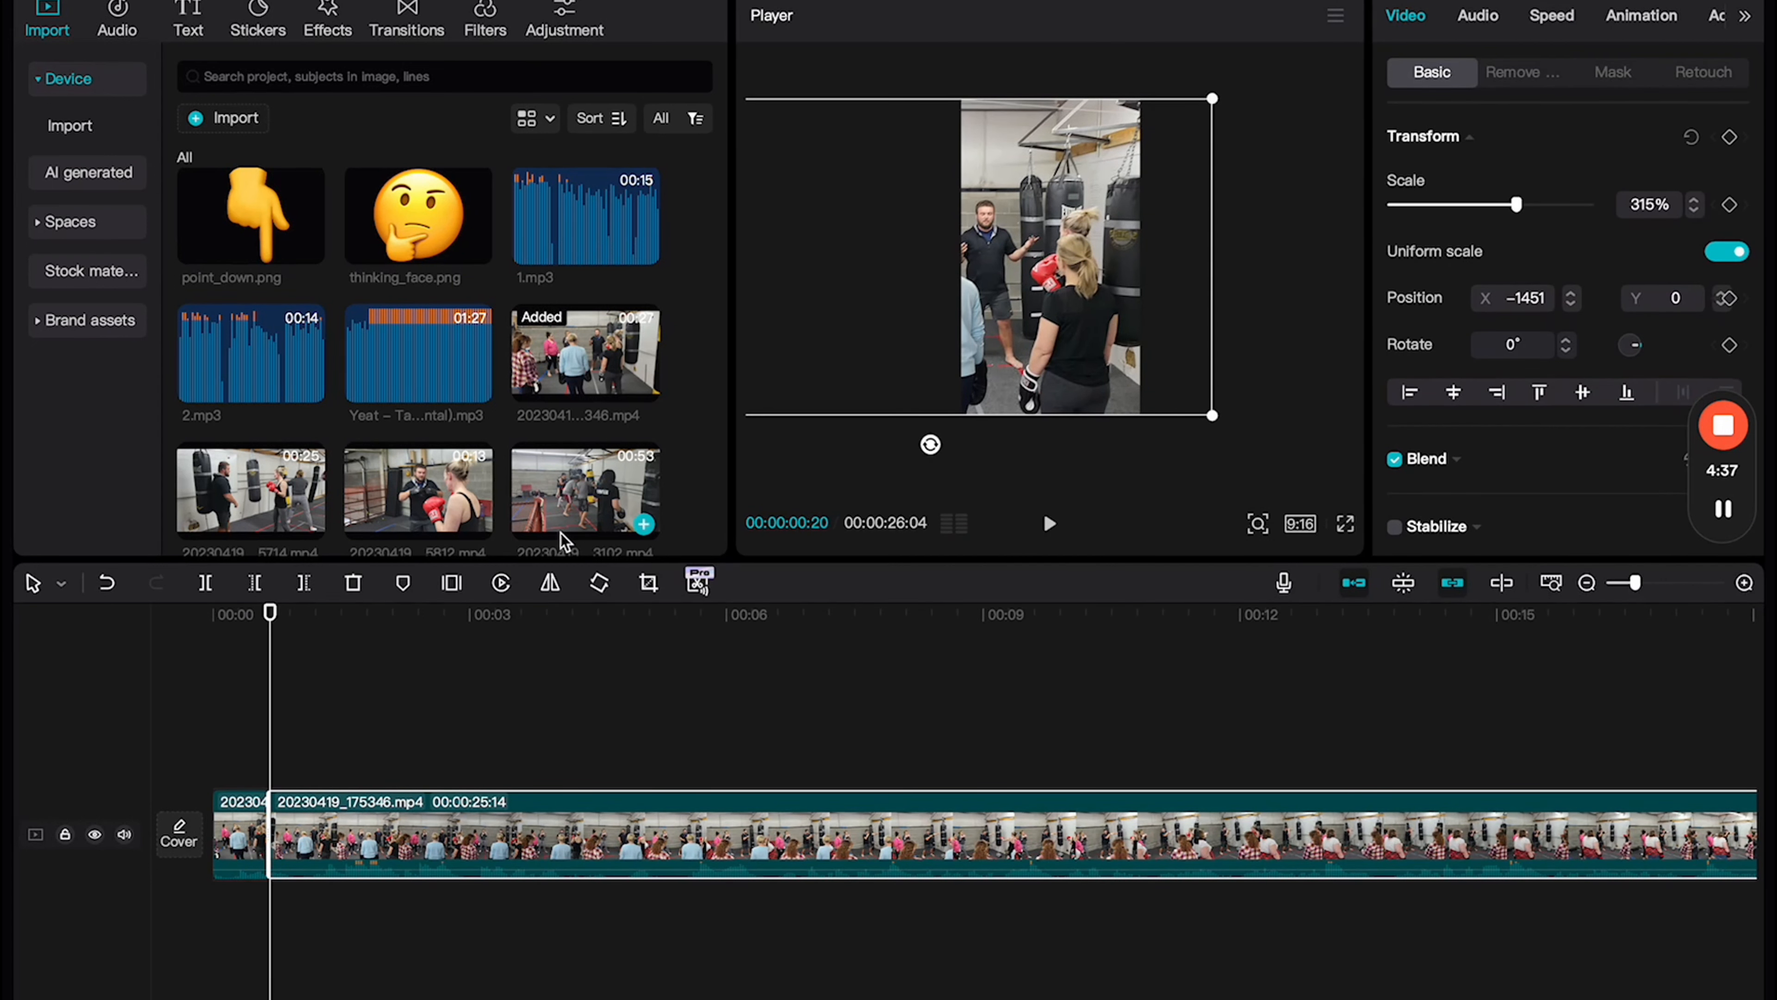
pyautogui.scroll(-3, 606, 662)
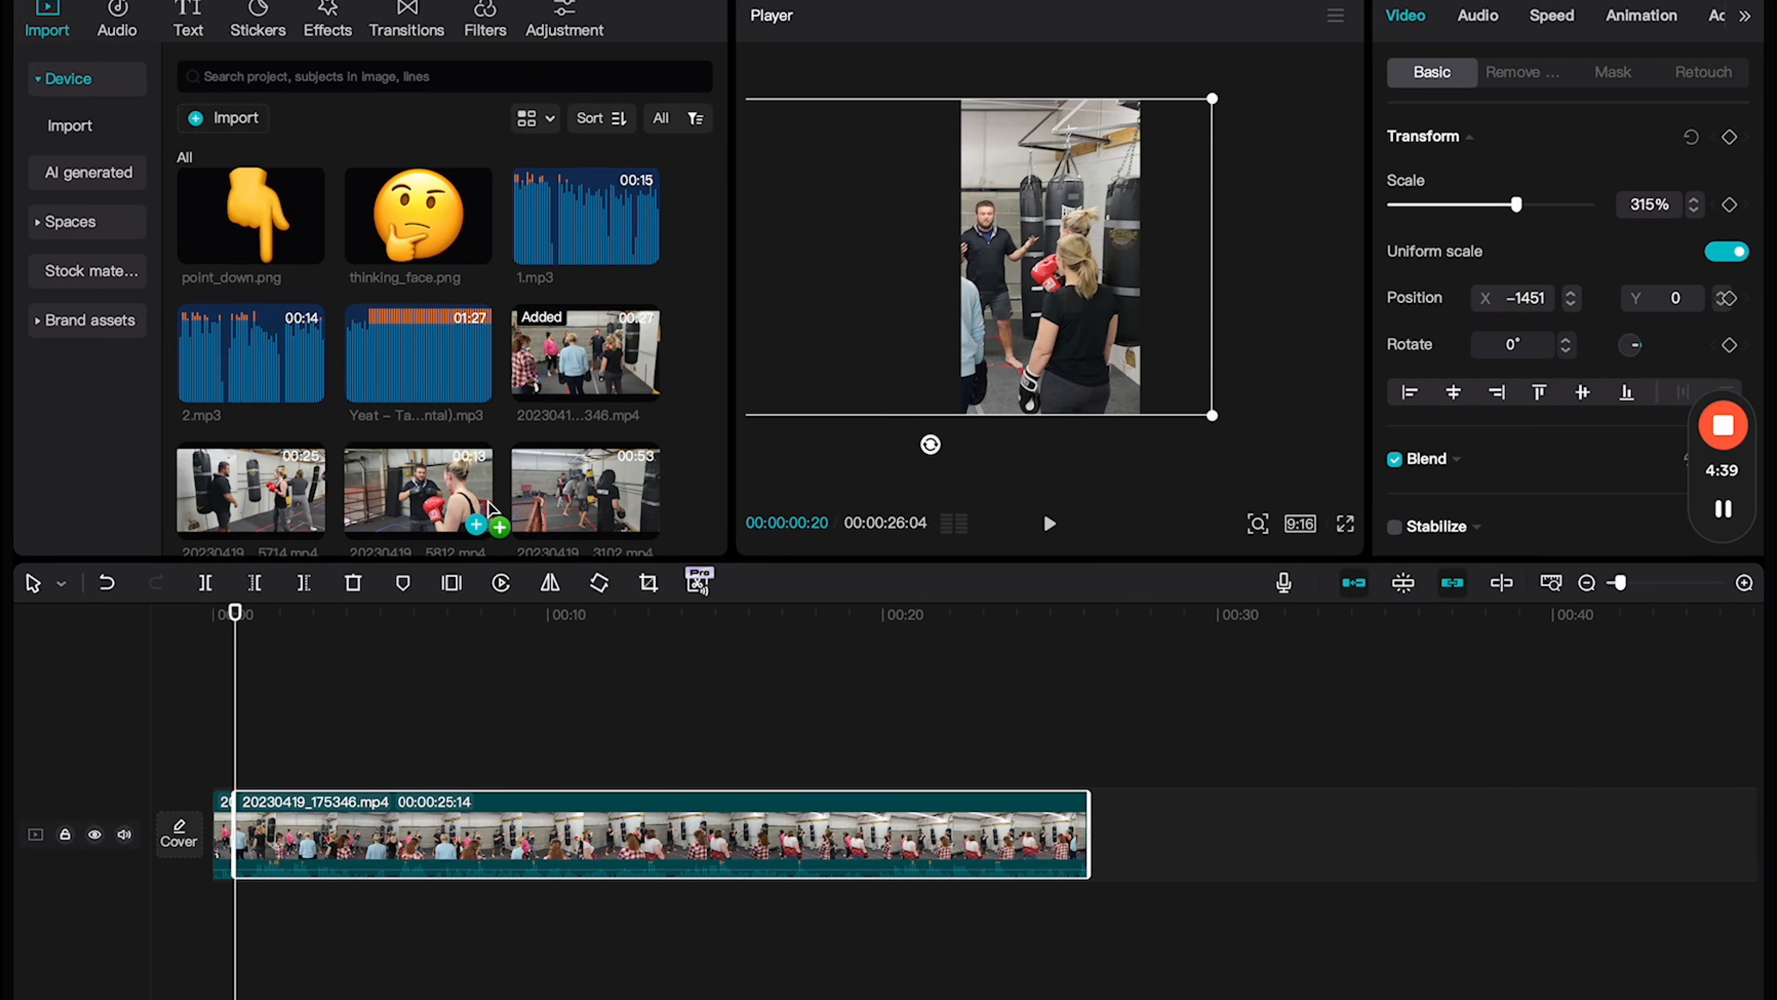
pyautogui.moveTo(378, 516); pyautogui.dragTo(1175, 822)
pyautogui.click(1213, 721)
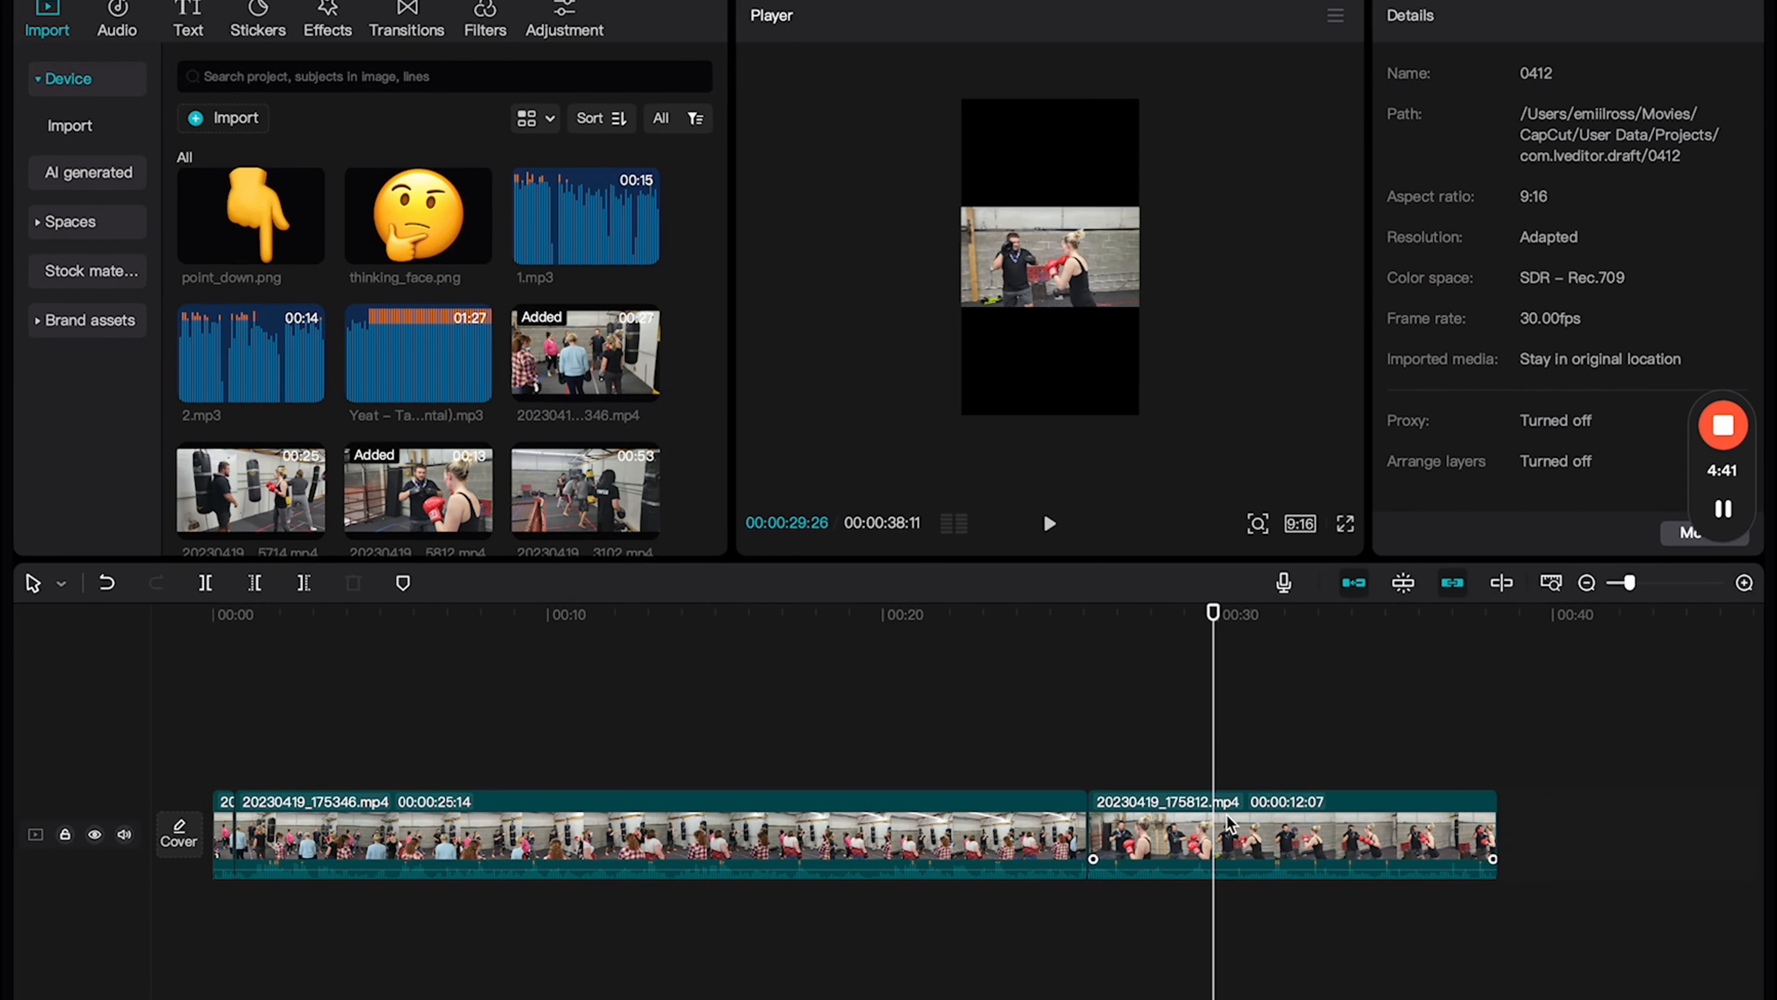
# Step: Mute the appended boxing clip by lowering its volume to −∞ dB
pyautogui.click(1227, 808)
pyautogui.moveTo(480, 694); pyautogui.dragTo(890, 961)
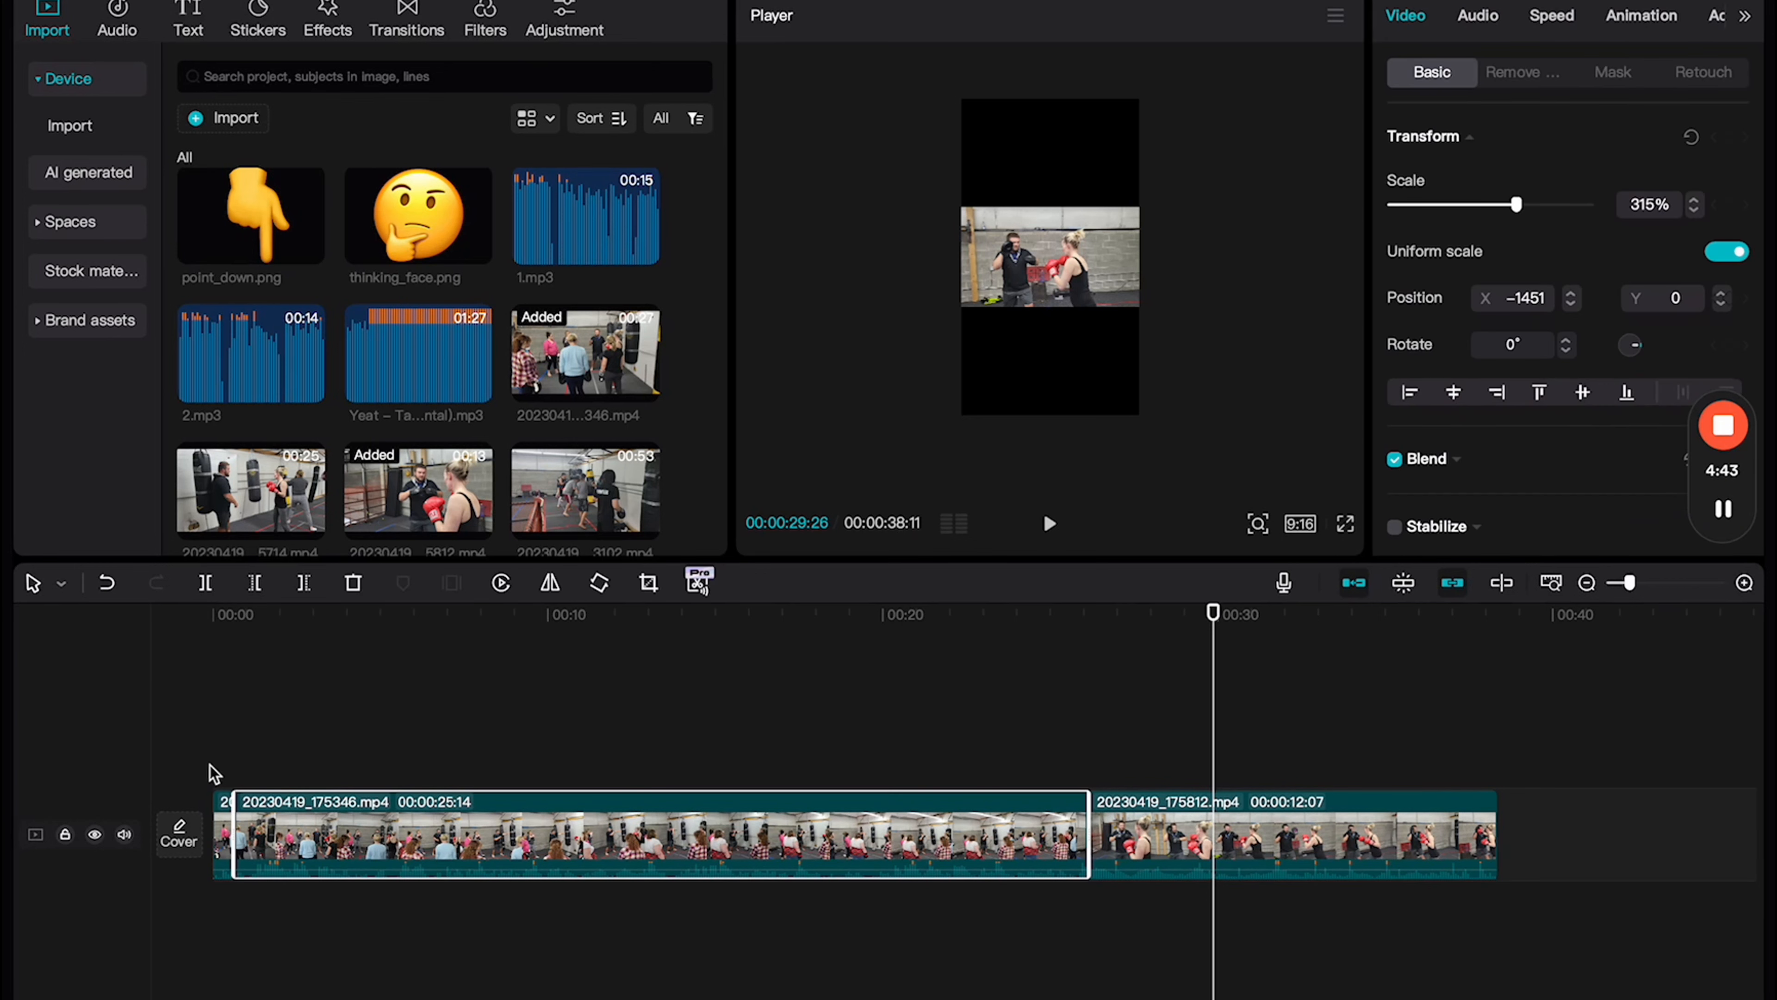
pyautogui.moveTo(217, 747); pyautogui.dragTo(1535, 904)
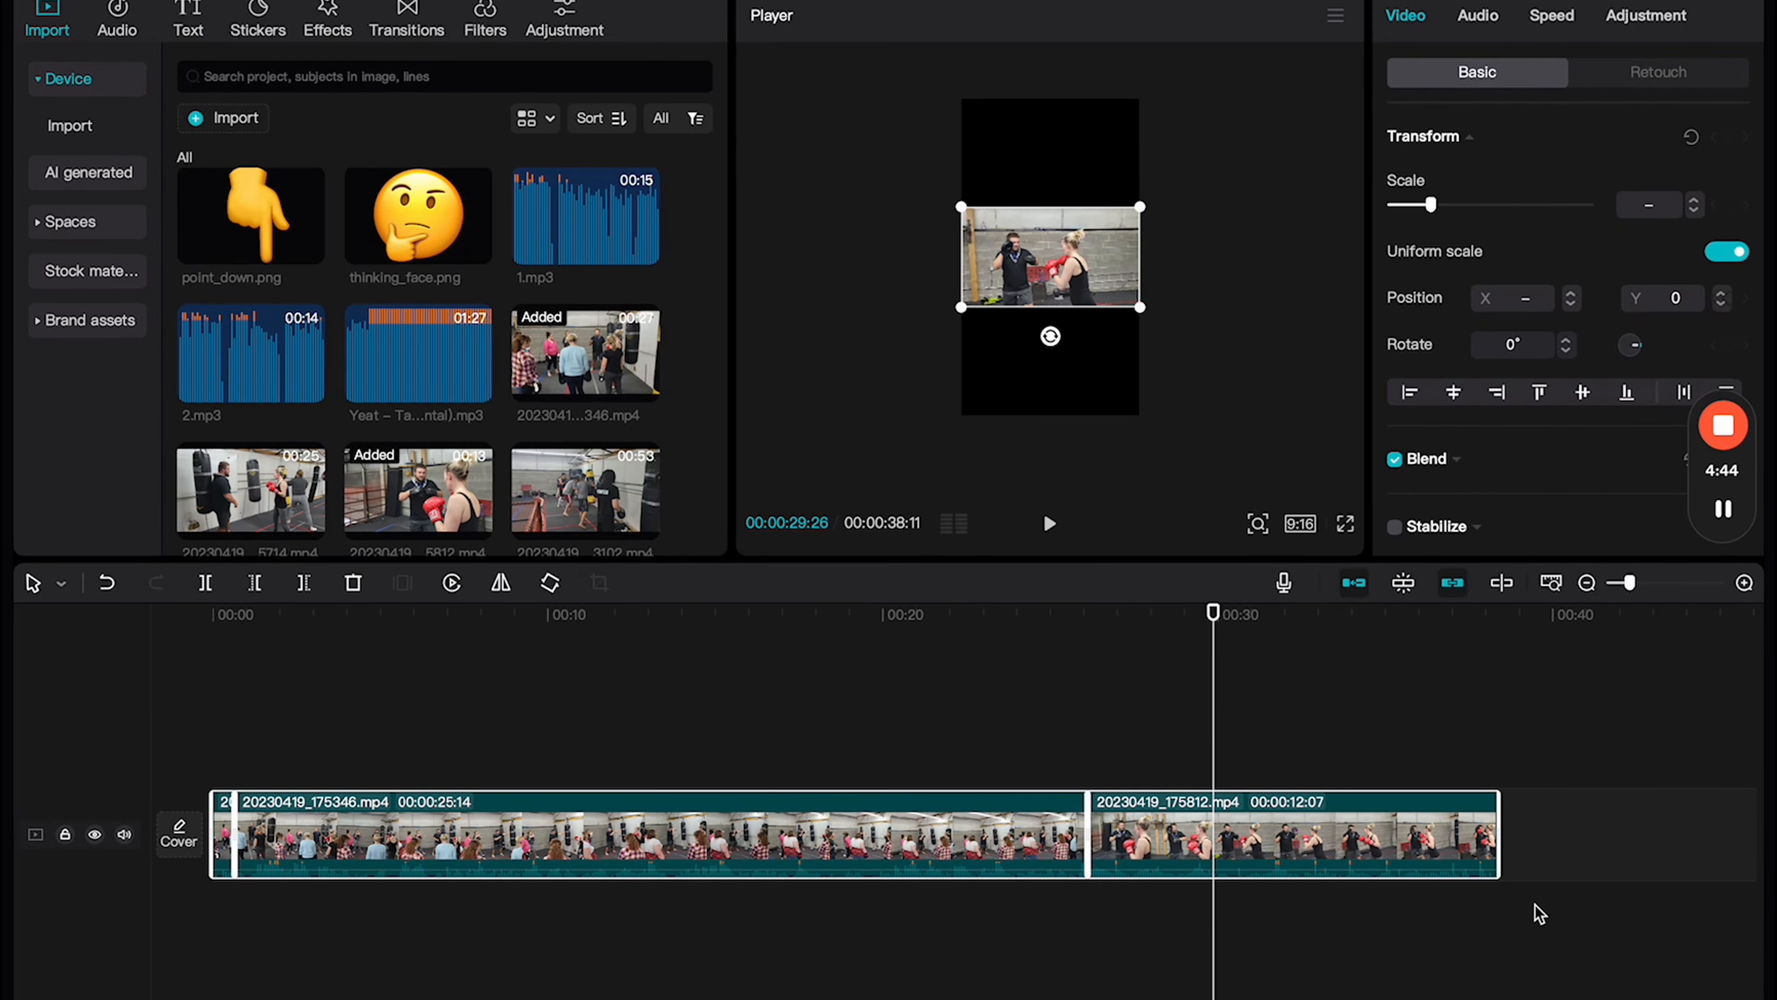
pyautogui.click(1431, 867)
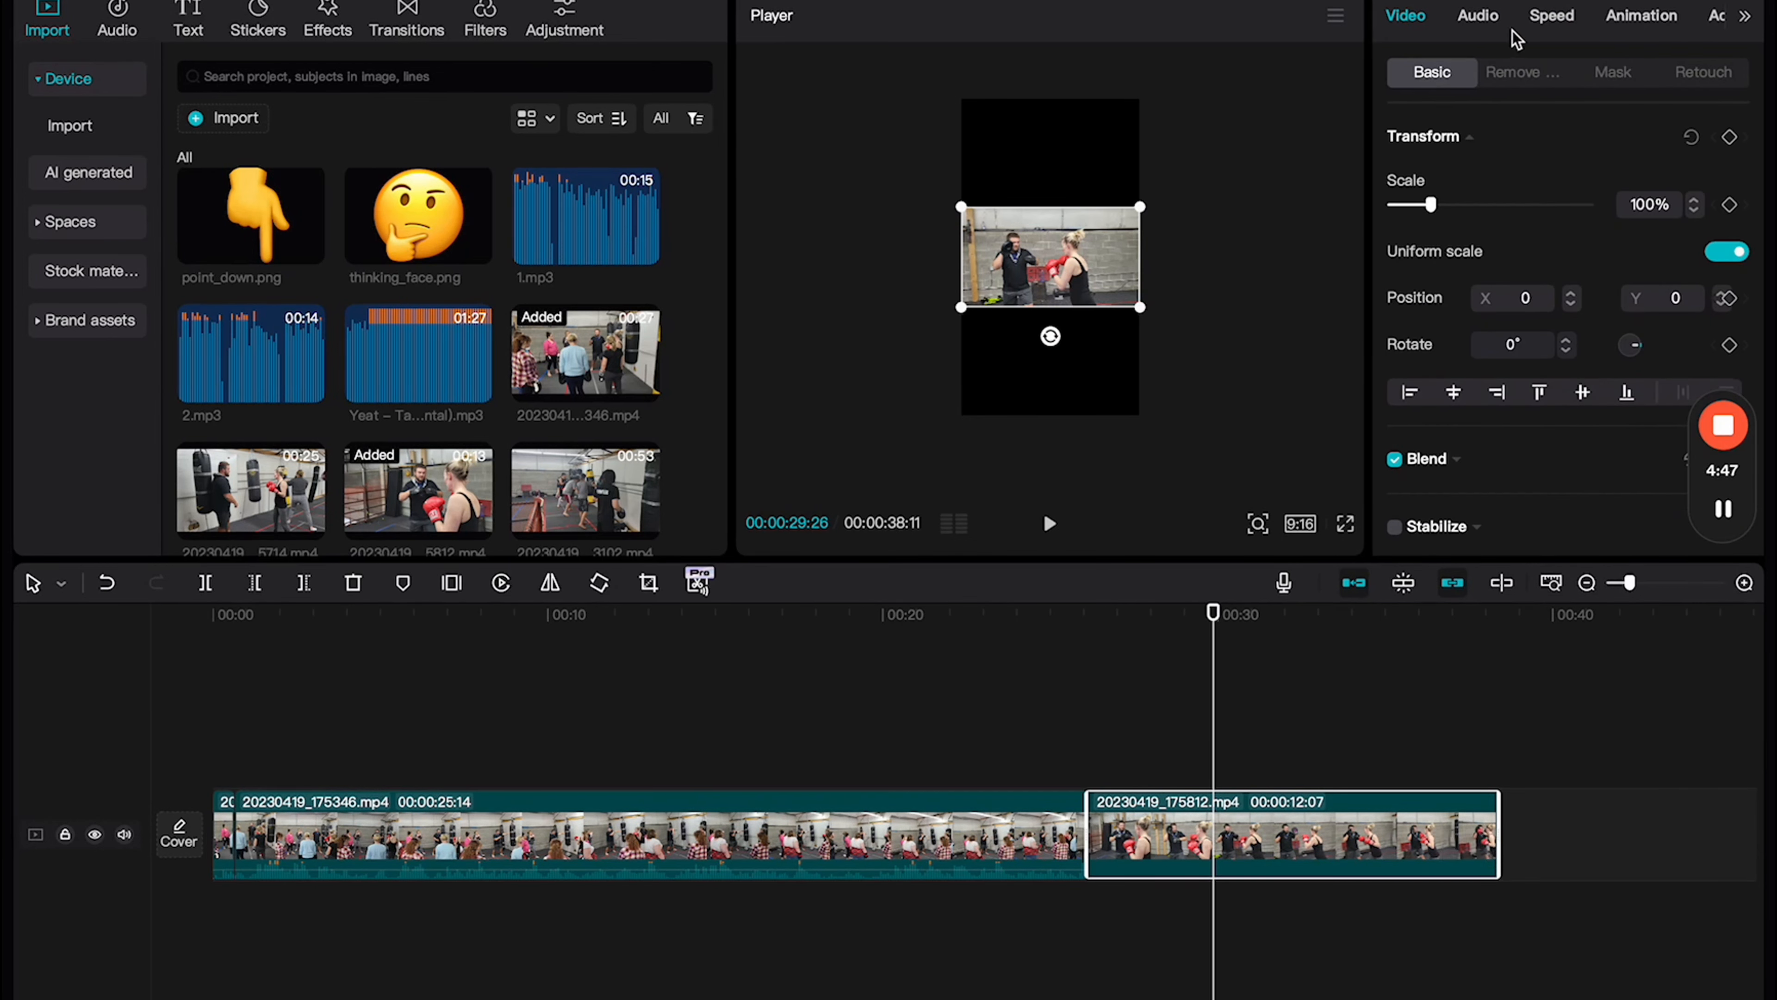
pyautogui.click(1489, 18)
pyautogui.moveTo(1421, 210); pyautogui.dragTo(1364, 204)
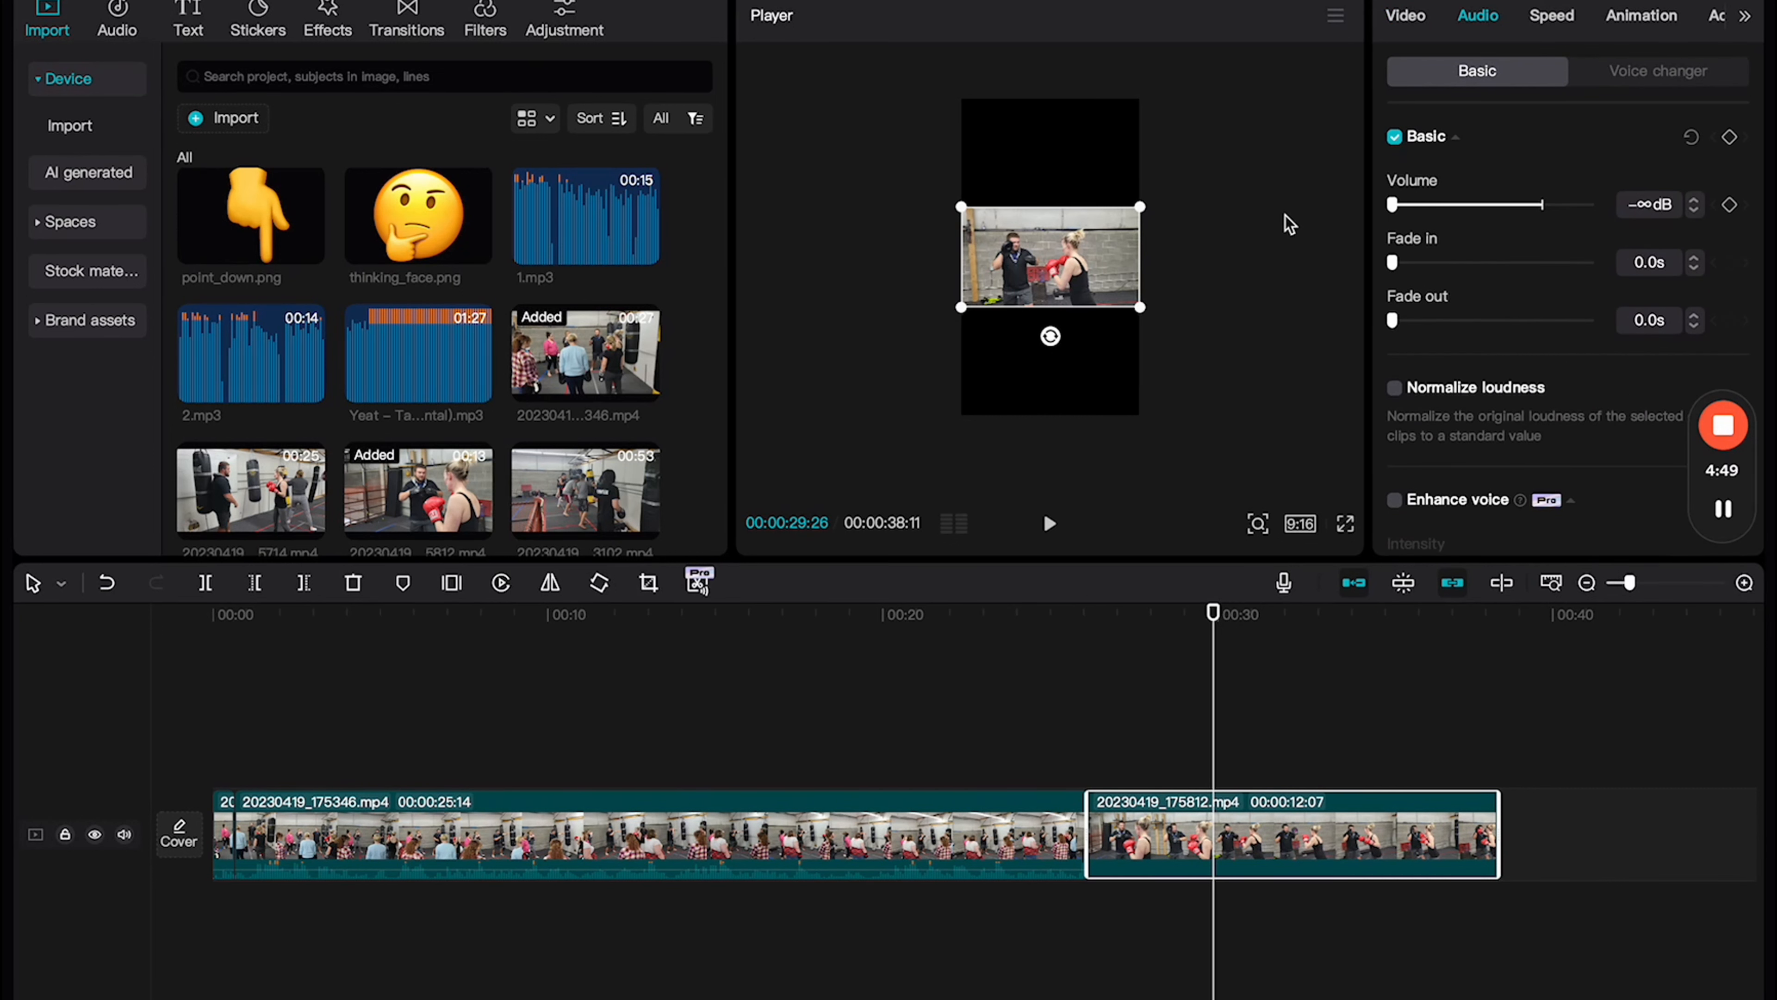
# Step: Mute both pieces of the split 20230419_175346.mp4 clip
pyautogui.click(953, 745)
pyautogui.click(310, 868)
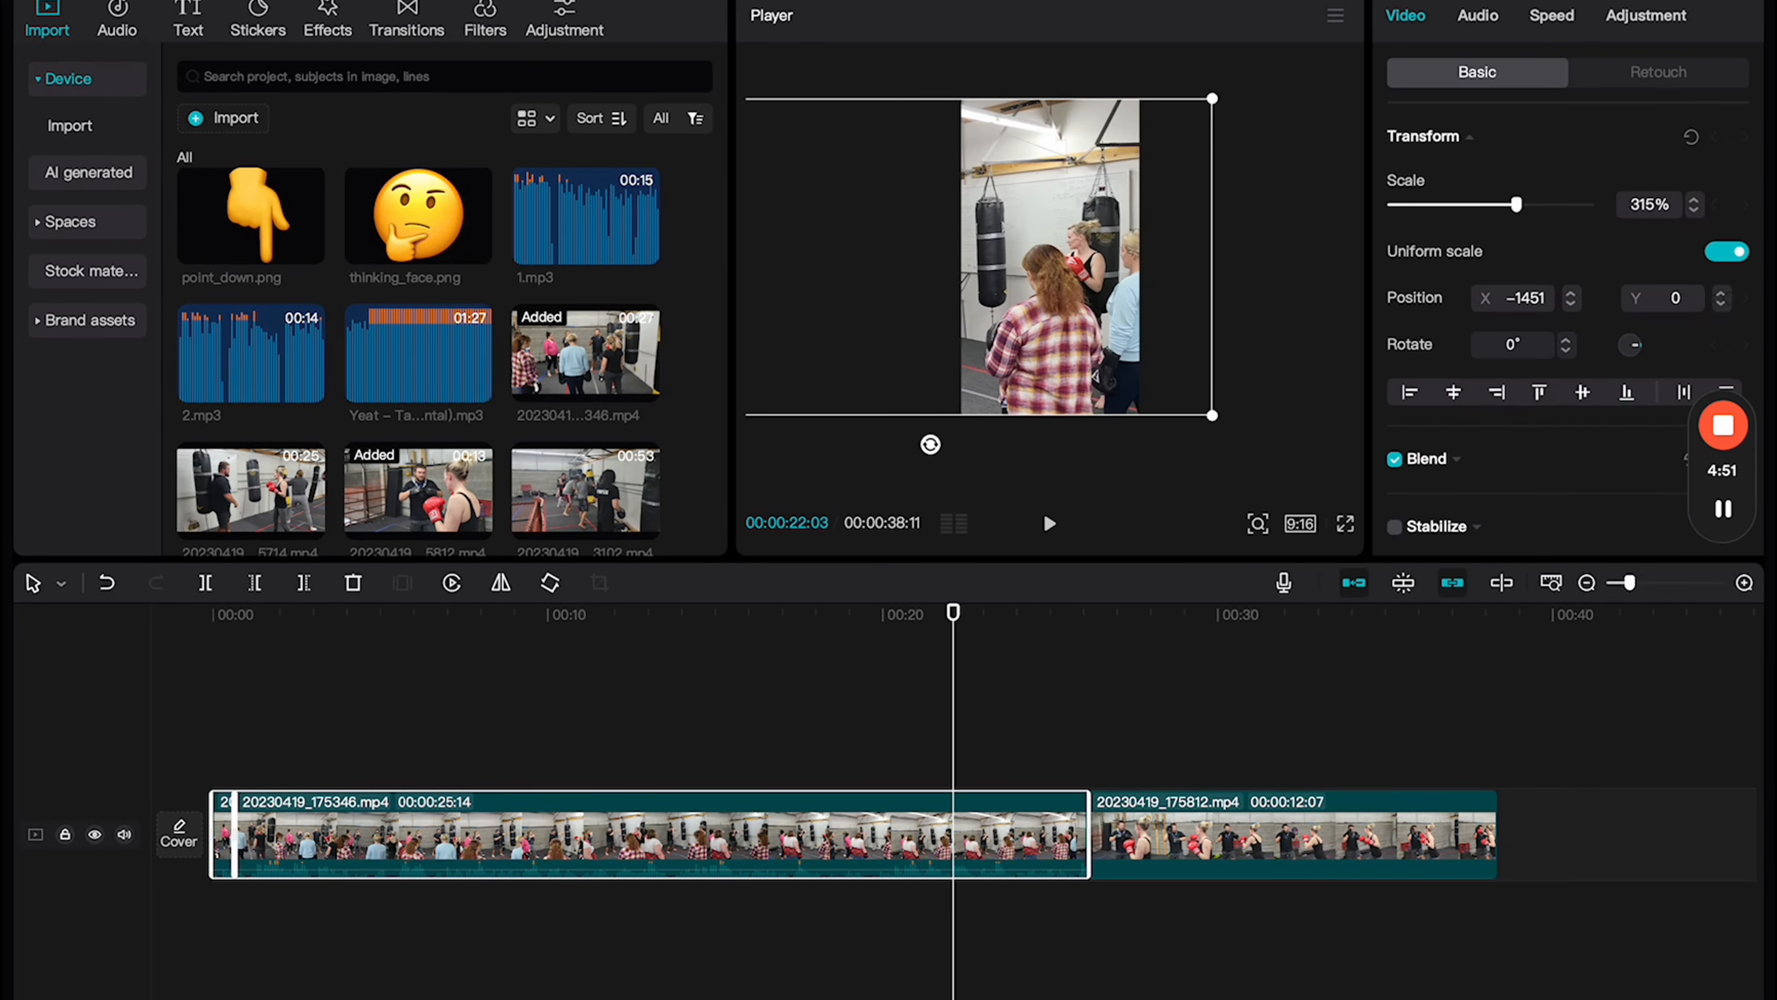
pyautogui.click(1480, 17)
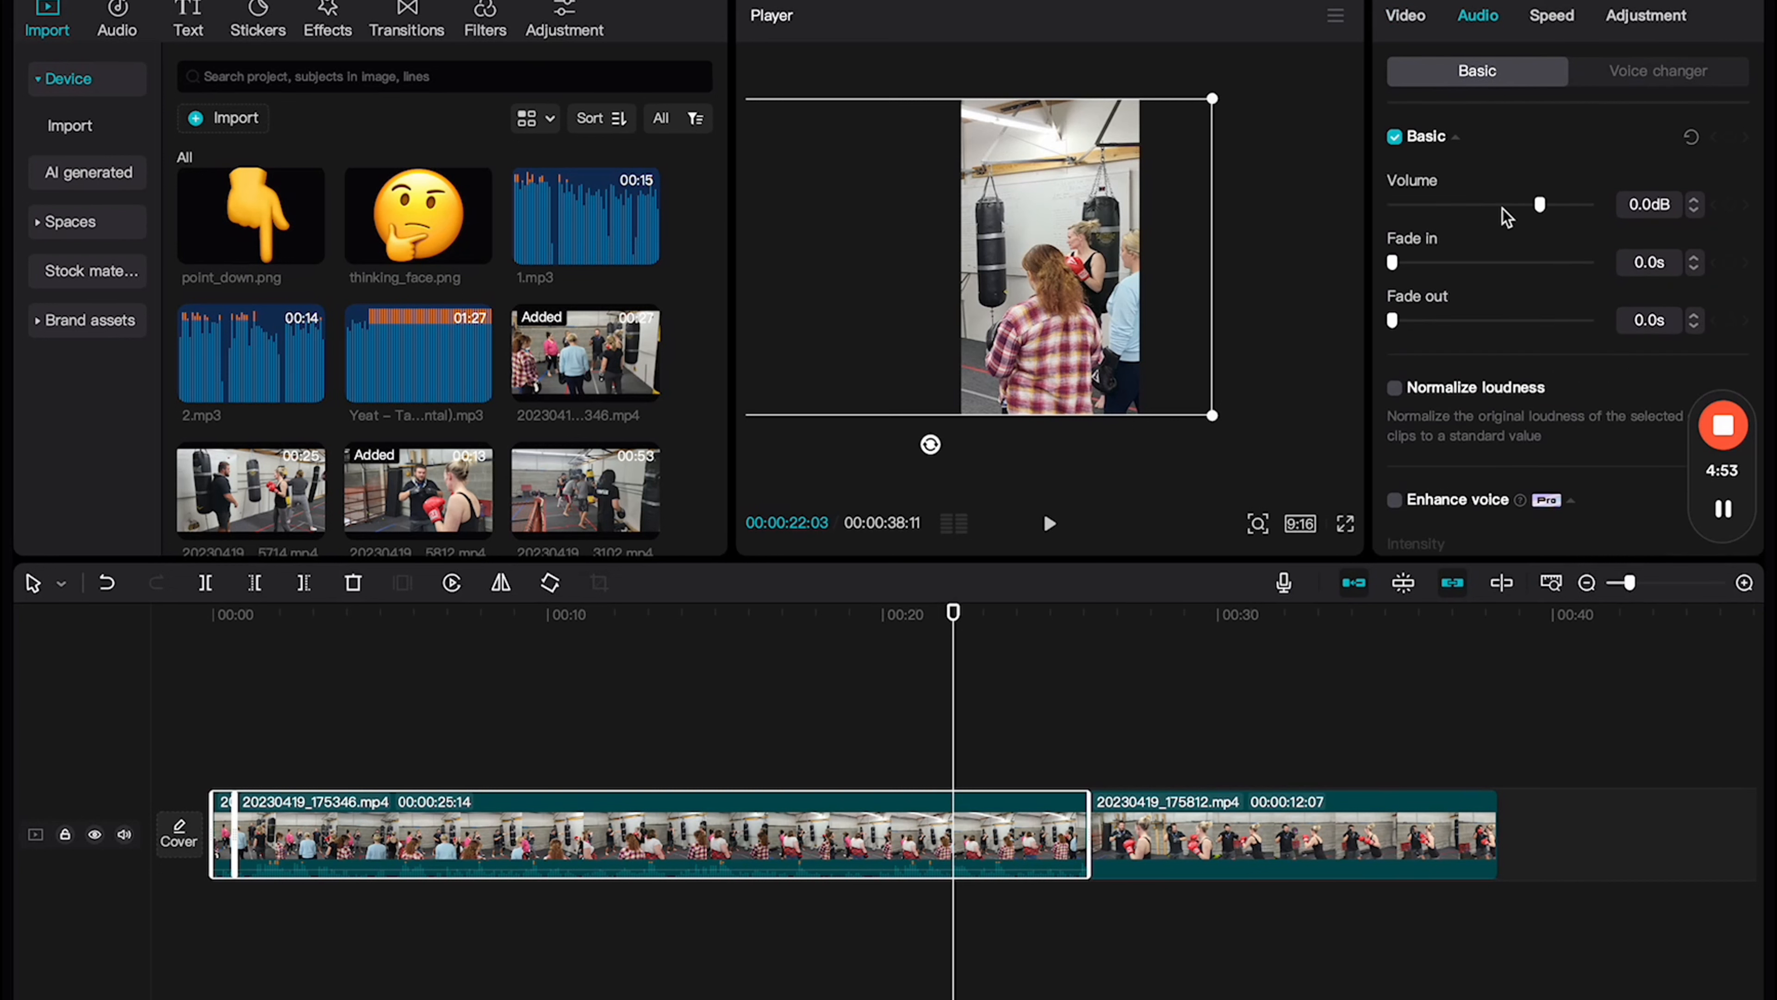
pyautogui.click(785, 742)
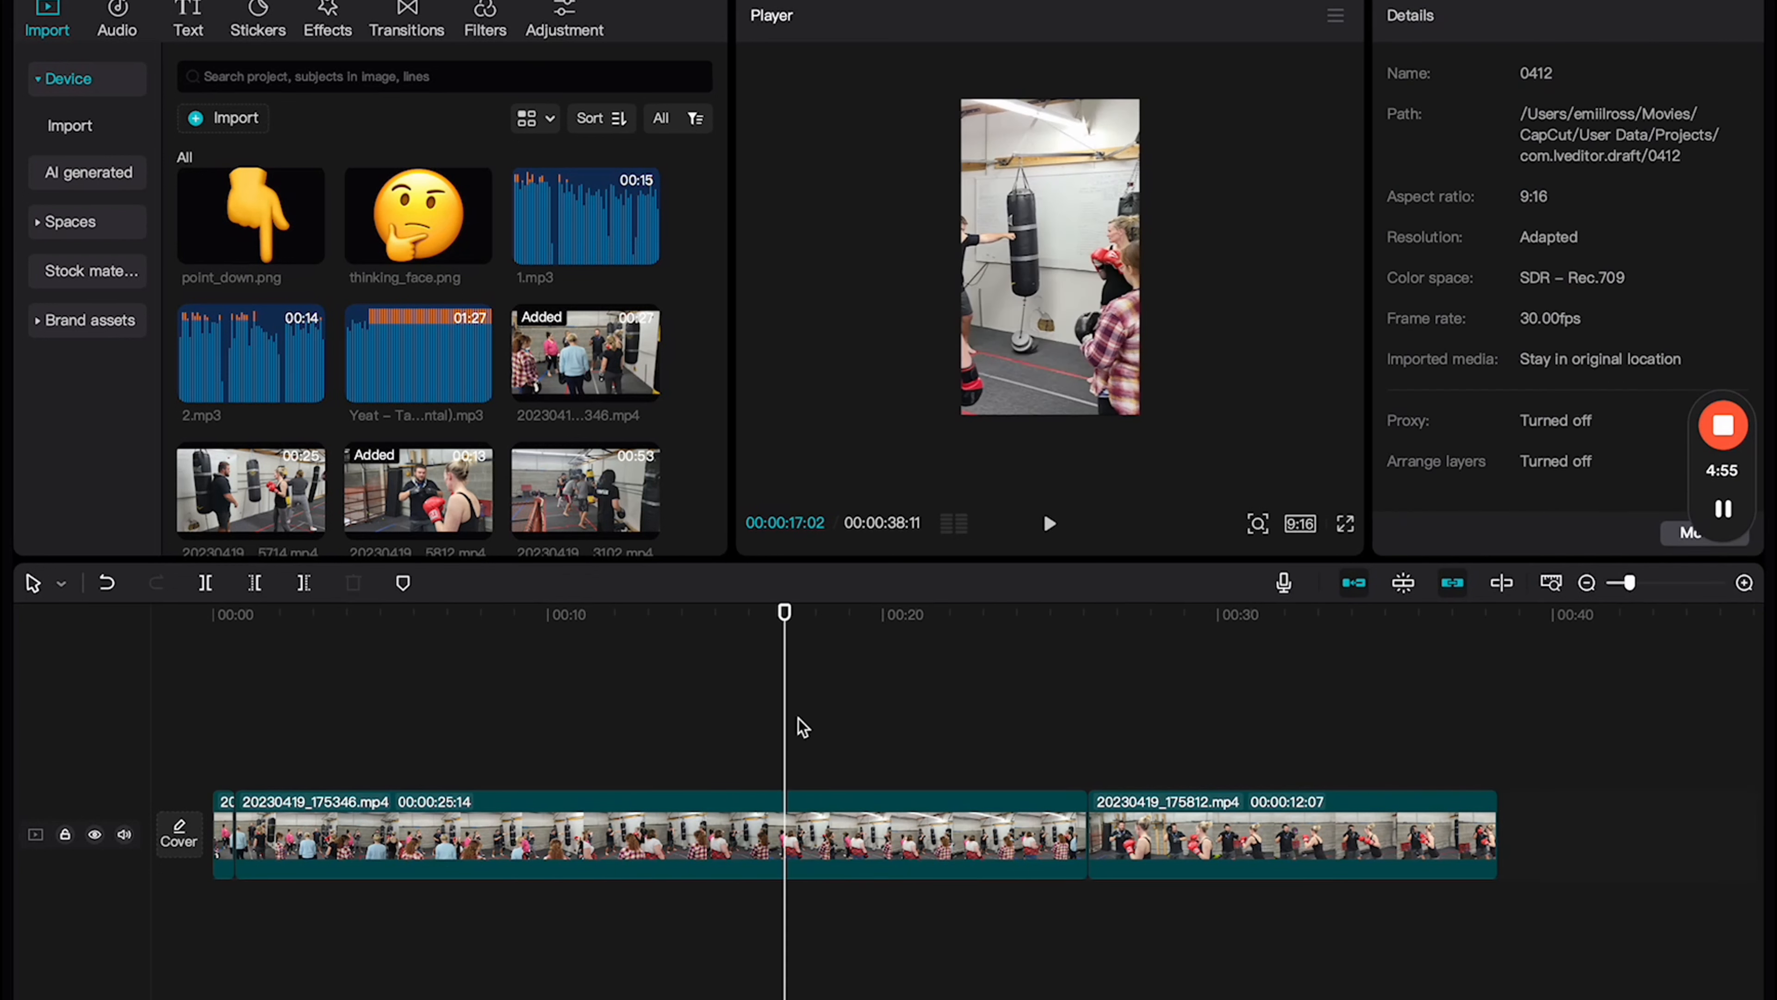
pyautogui.click(773, 766)
# Step: Scale the 20230419_175812.mp4 clip to 314% to fill the vertical frame and shift it left to recompose the shot
pyautogui.click(1154, 696)
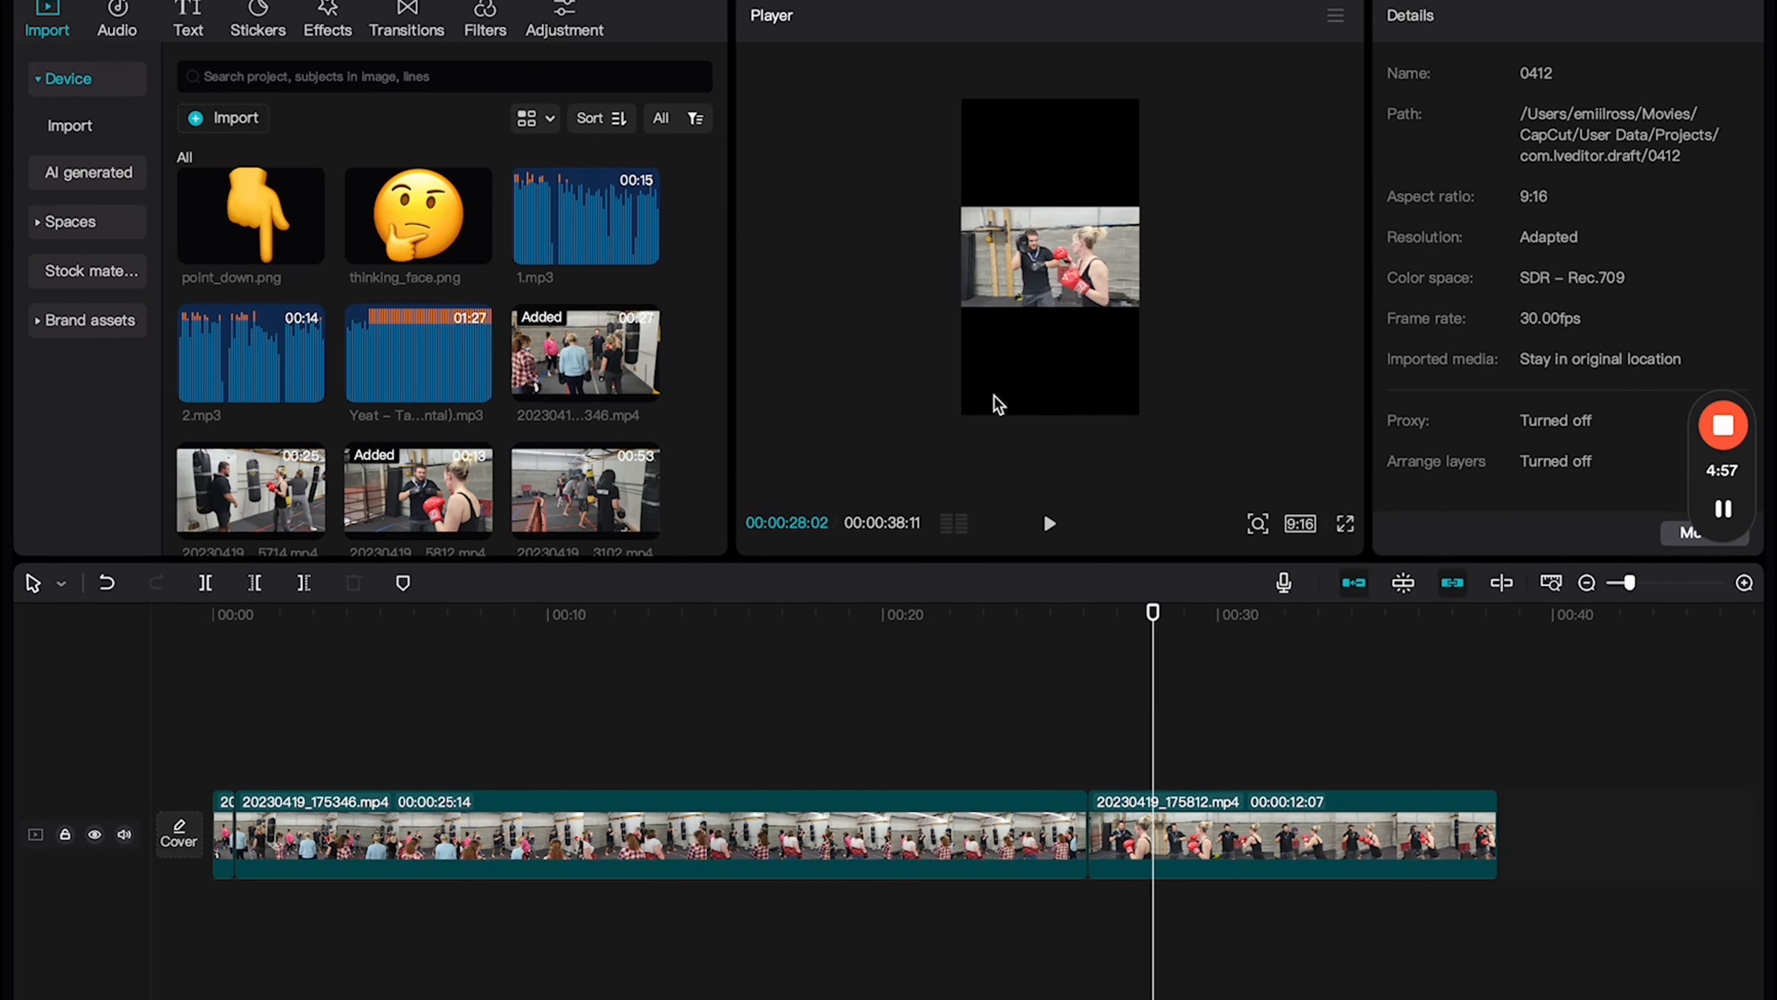
pyautogui.click(1048, 284)
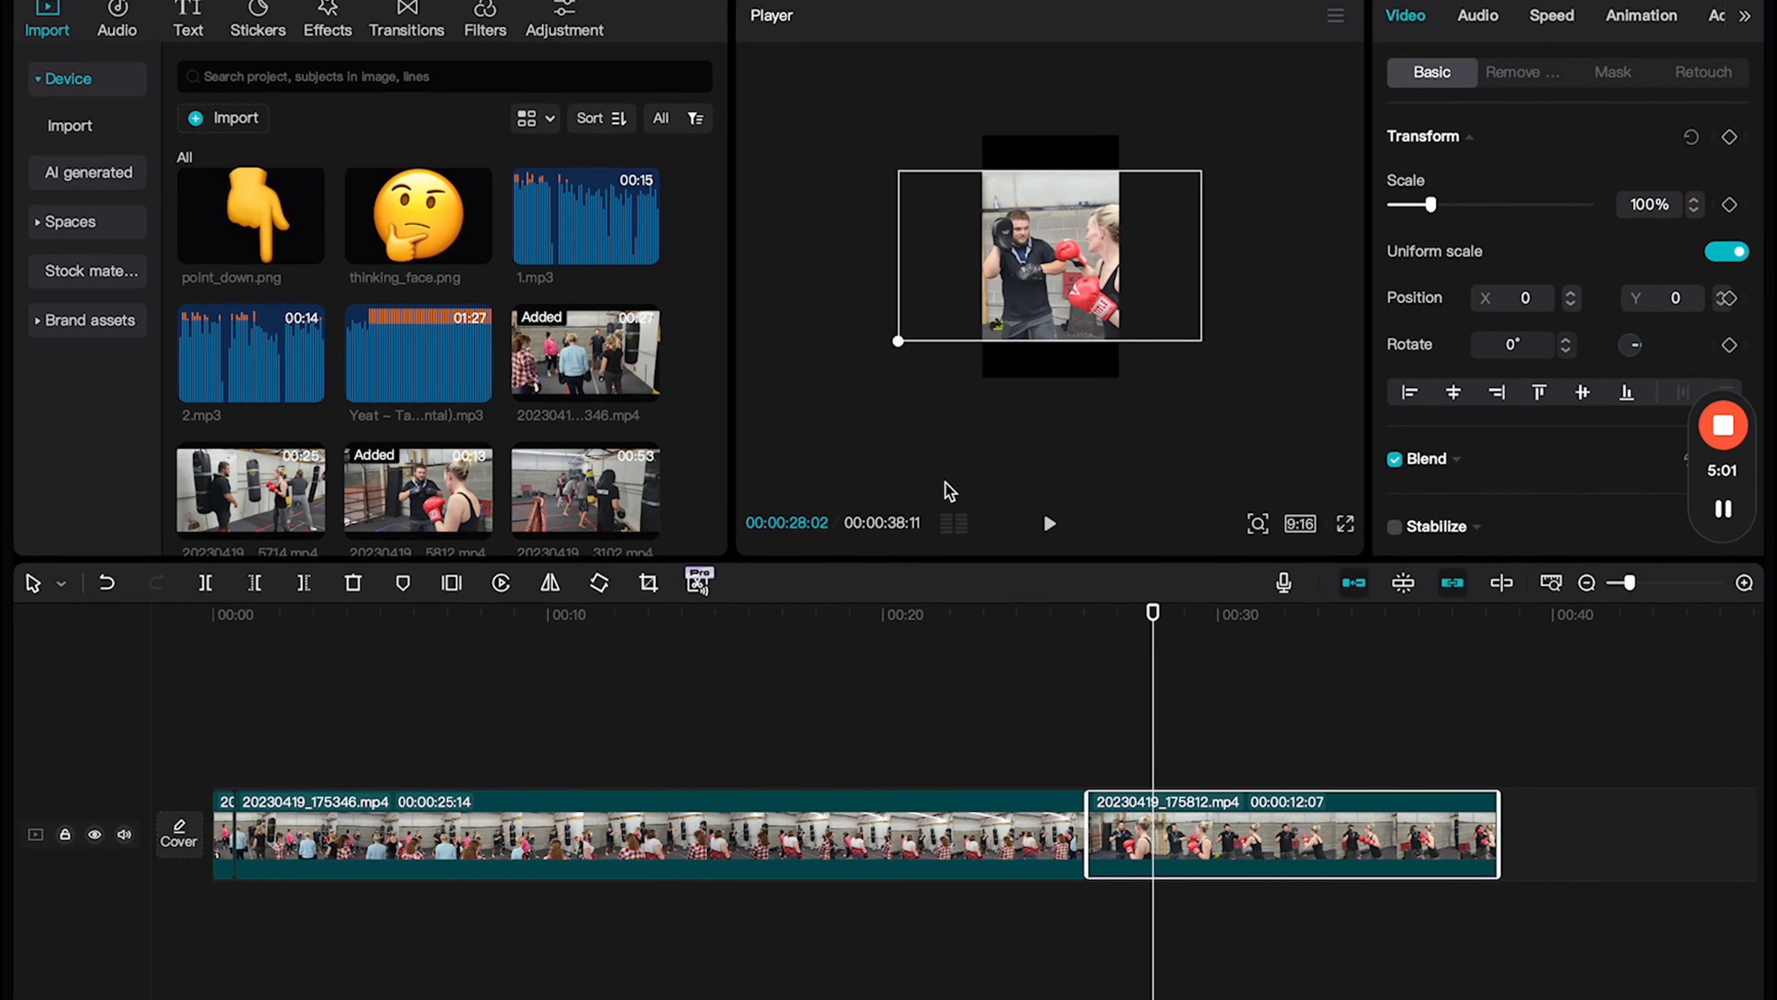
pyautogui.moveTo(910, 574); pyautogui.dragTo(900, 595)
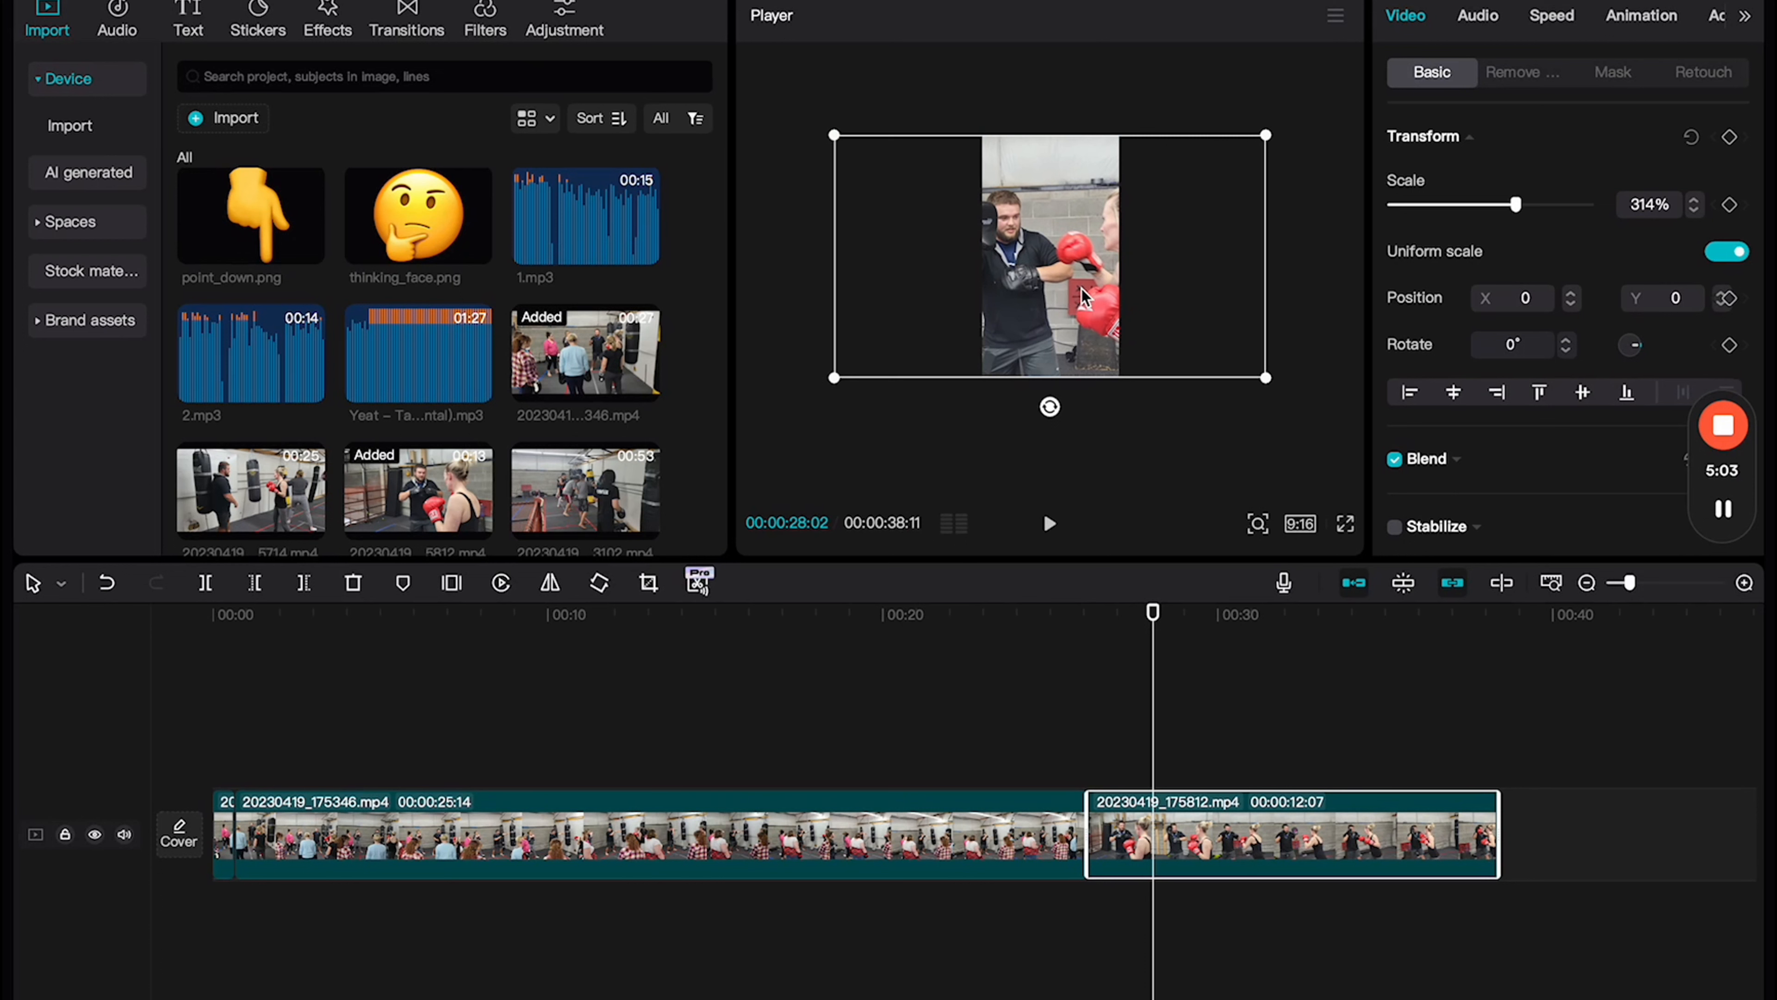
pyautogui.moveTo(1084, 298); pyautogui.dragTo(1013, 295)
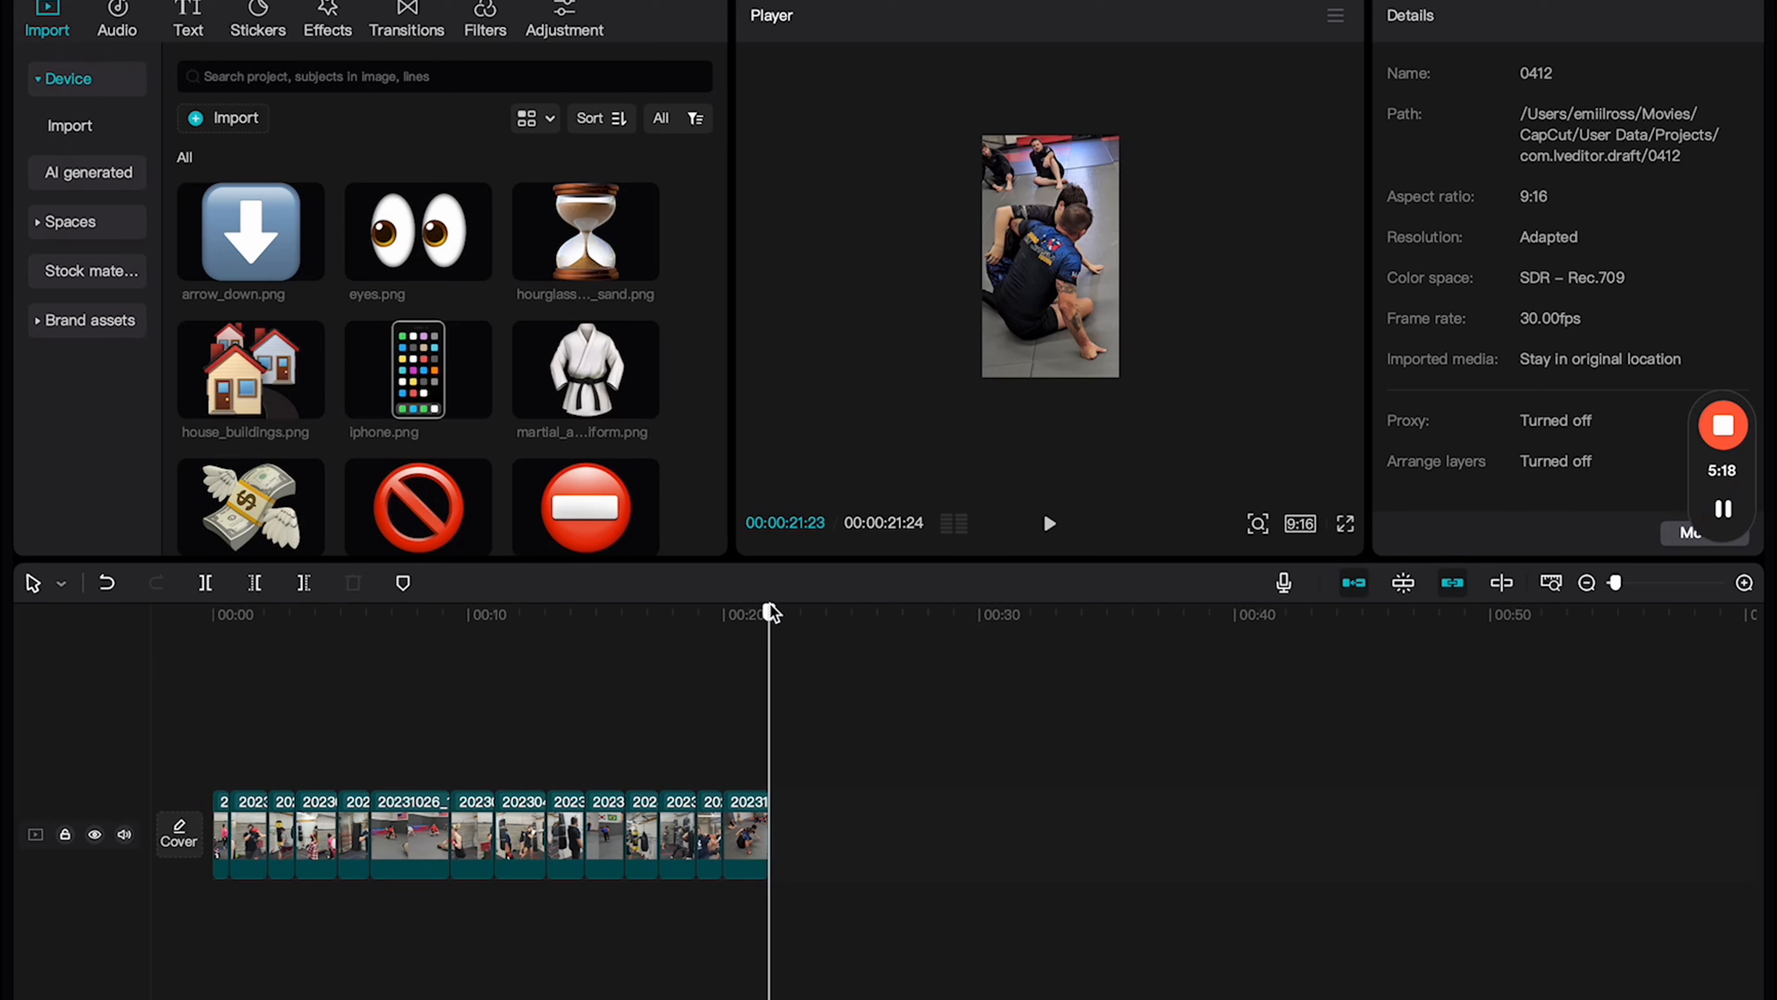
pyautogui.moveTo(853, 679); pyautogui.dragTo(684, 639)
pyautogui.press('super+equal')
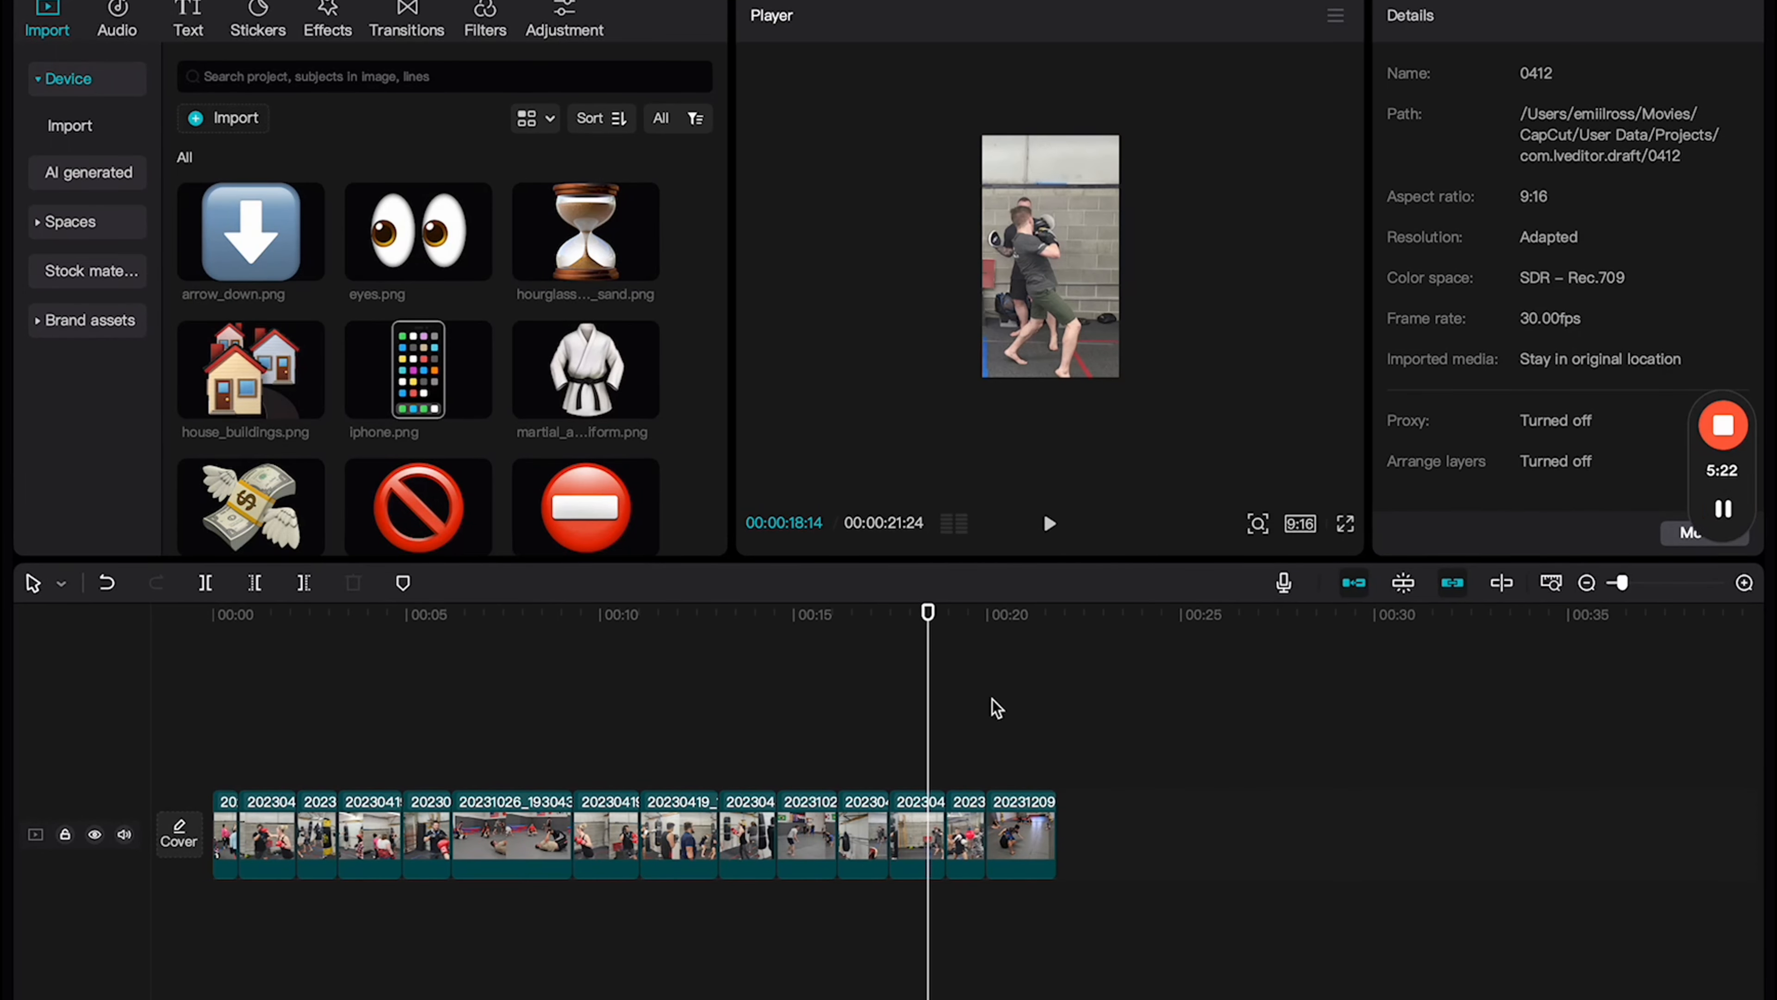
pyautogui.scroll(4, 997, 707)
pyautogui.hscroll(3, 995, 707)
pyautogui.press('super+minus')
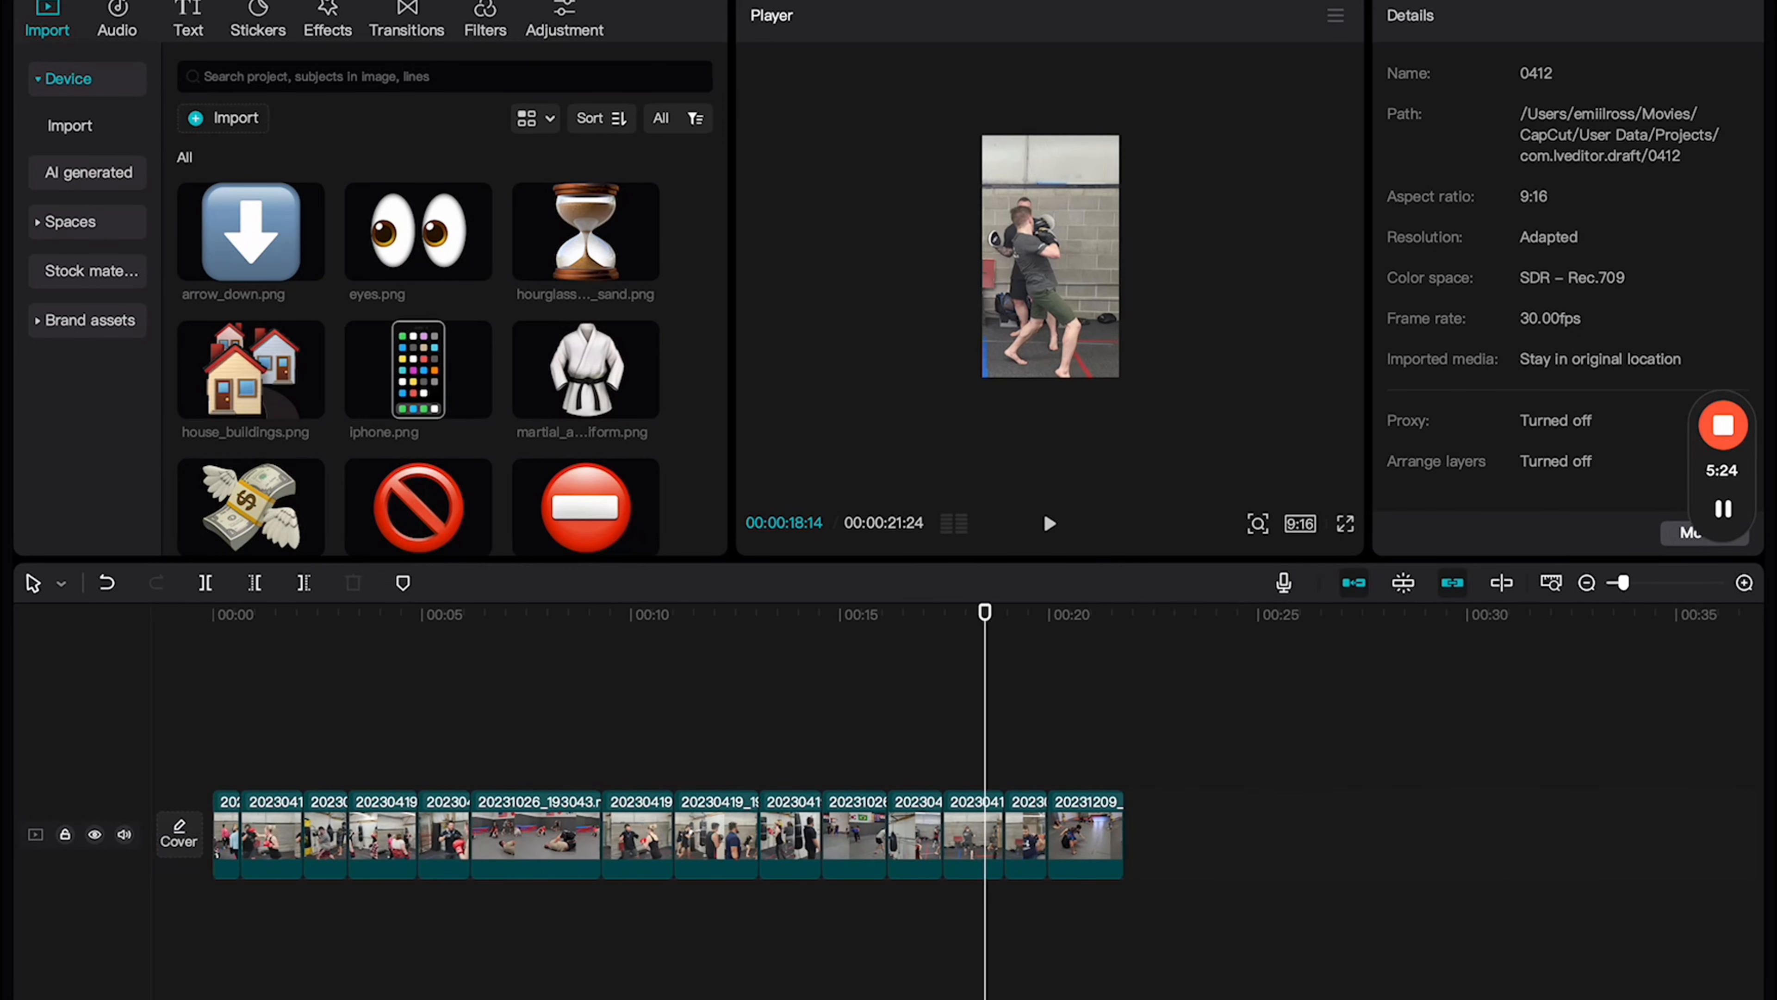
pyautogui.press('super+minus')
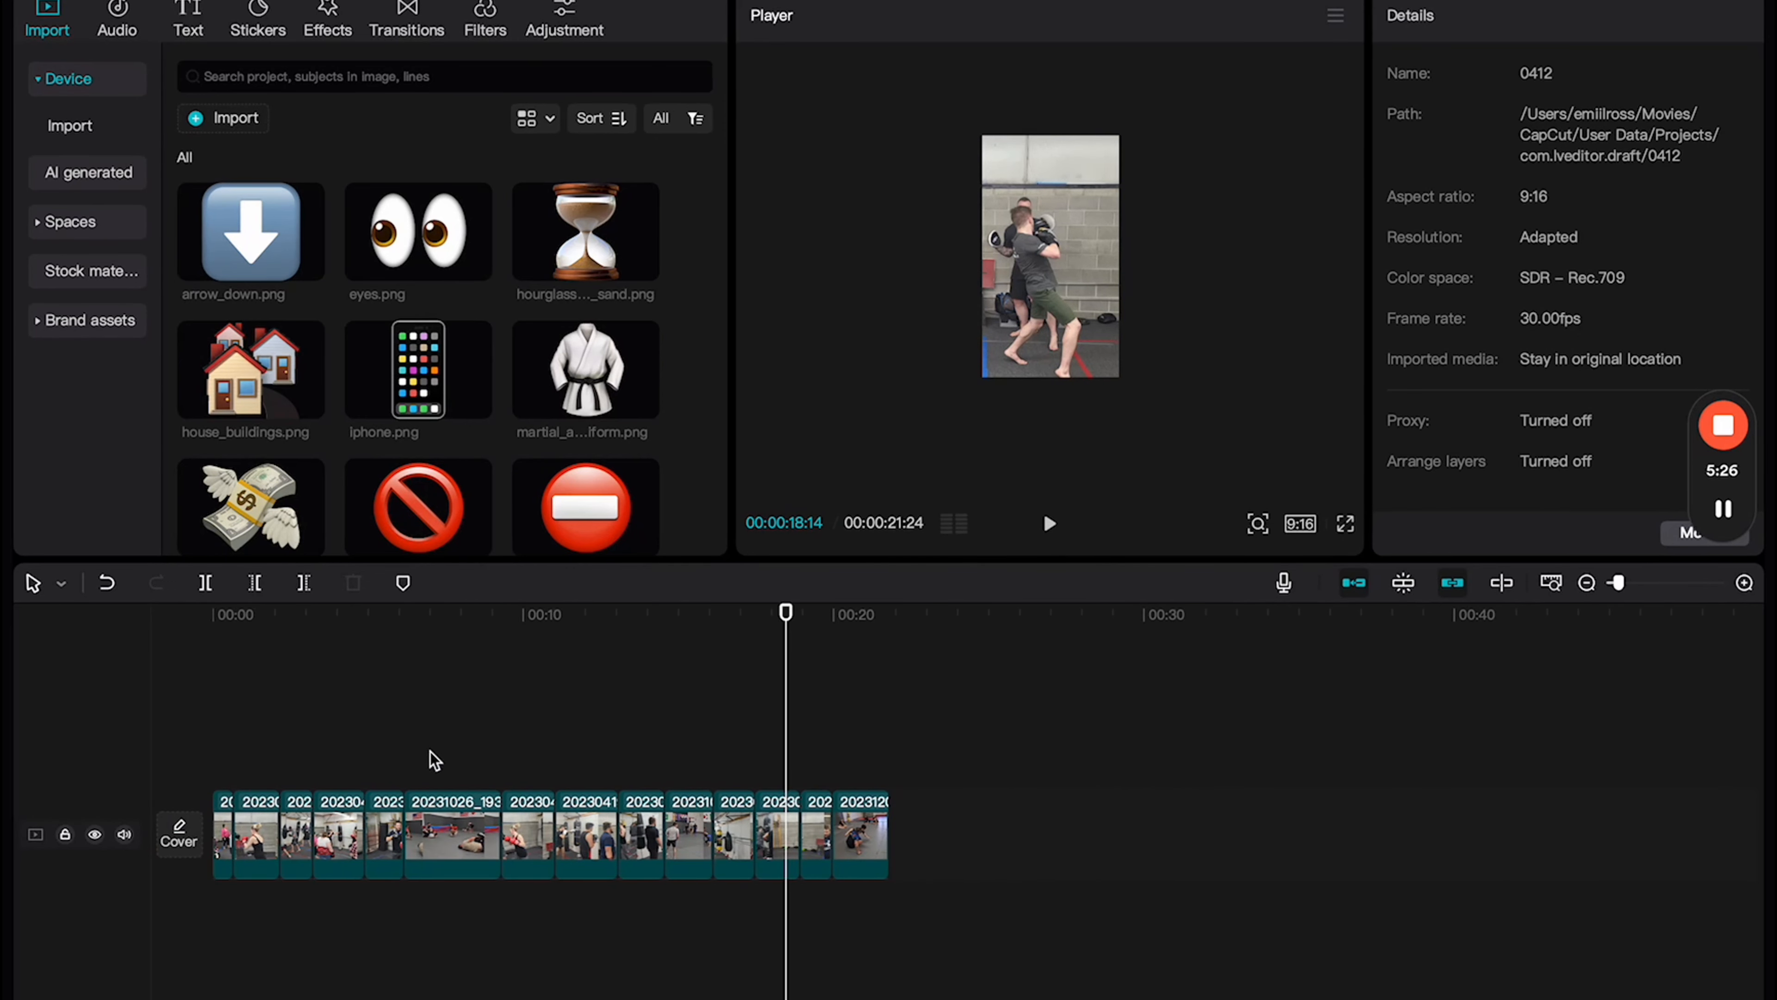
# Step: Select the 20231026 grappling clip at about seven seconds and open its basic colour adjustments down to the temperature control
pyautogui.click(409, 742)
pyautogui.press('super+minus')
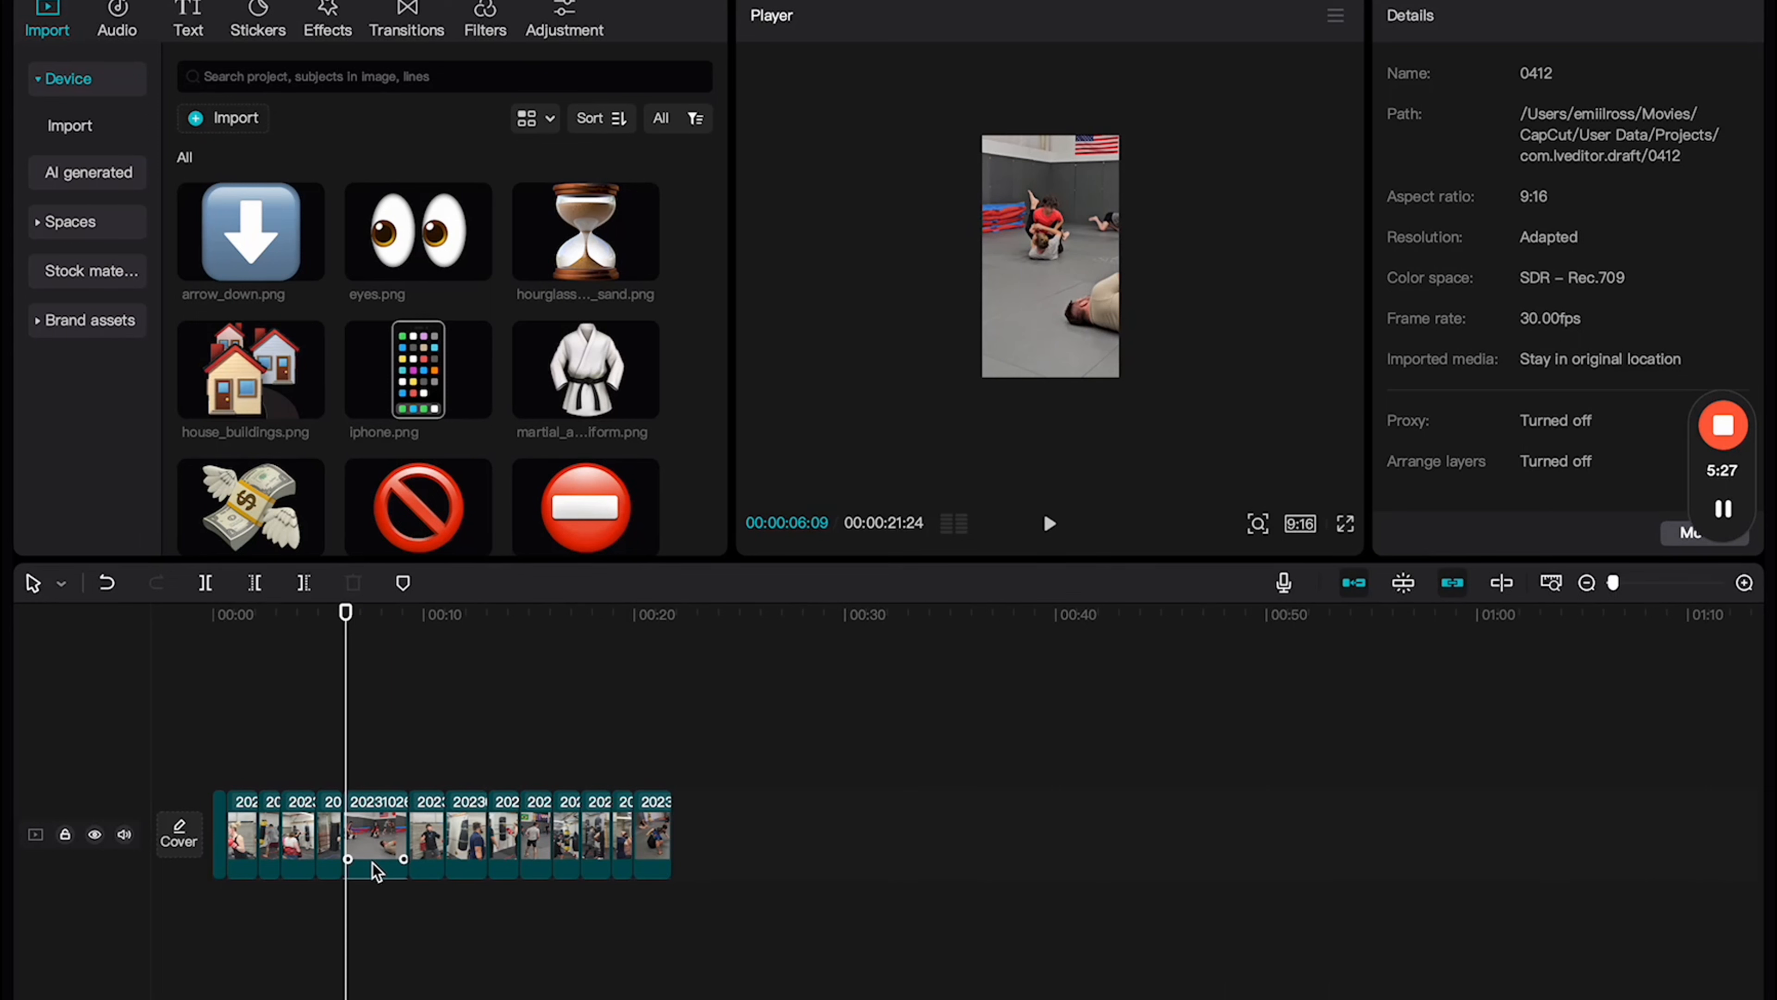
pyautogui.click(372, 866)
pyautogui.click(370, 778)
pyautogui.click(364, 832)
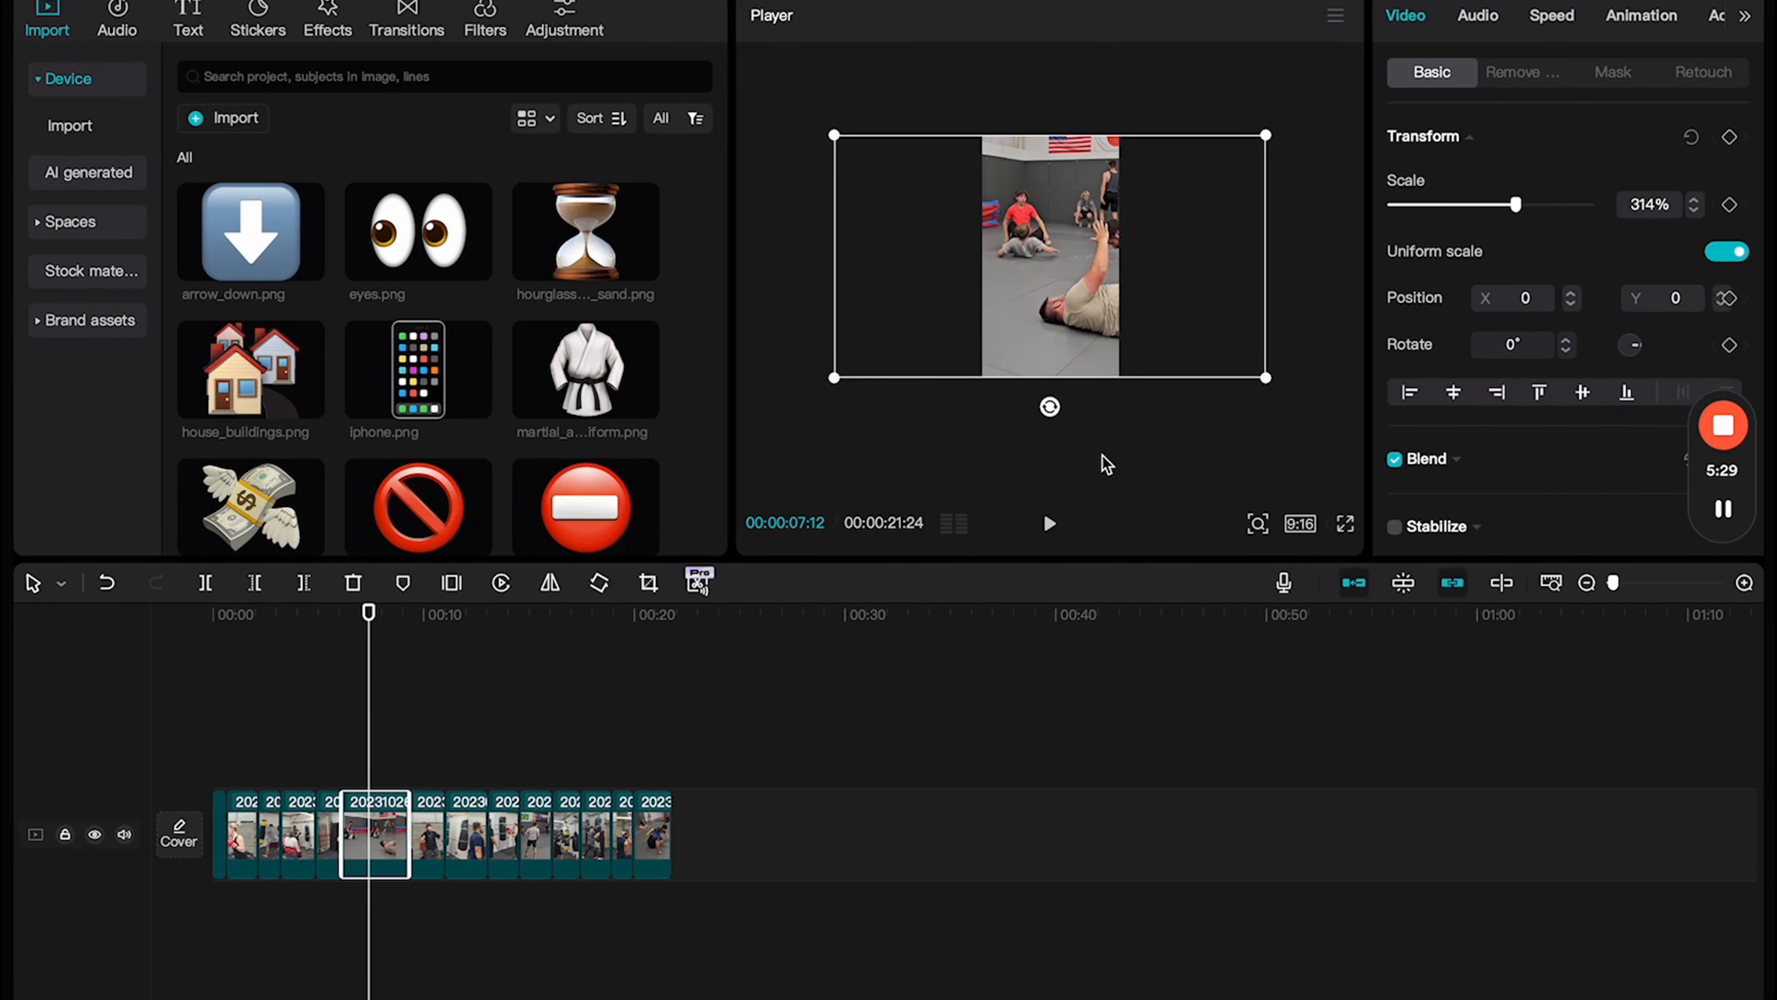
pyautogui.hscroll(3, 1658, 20)
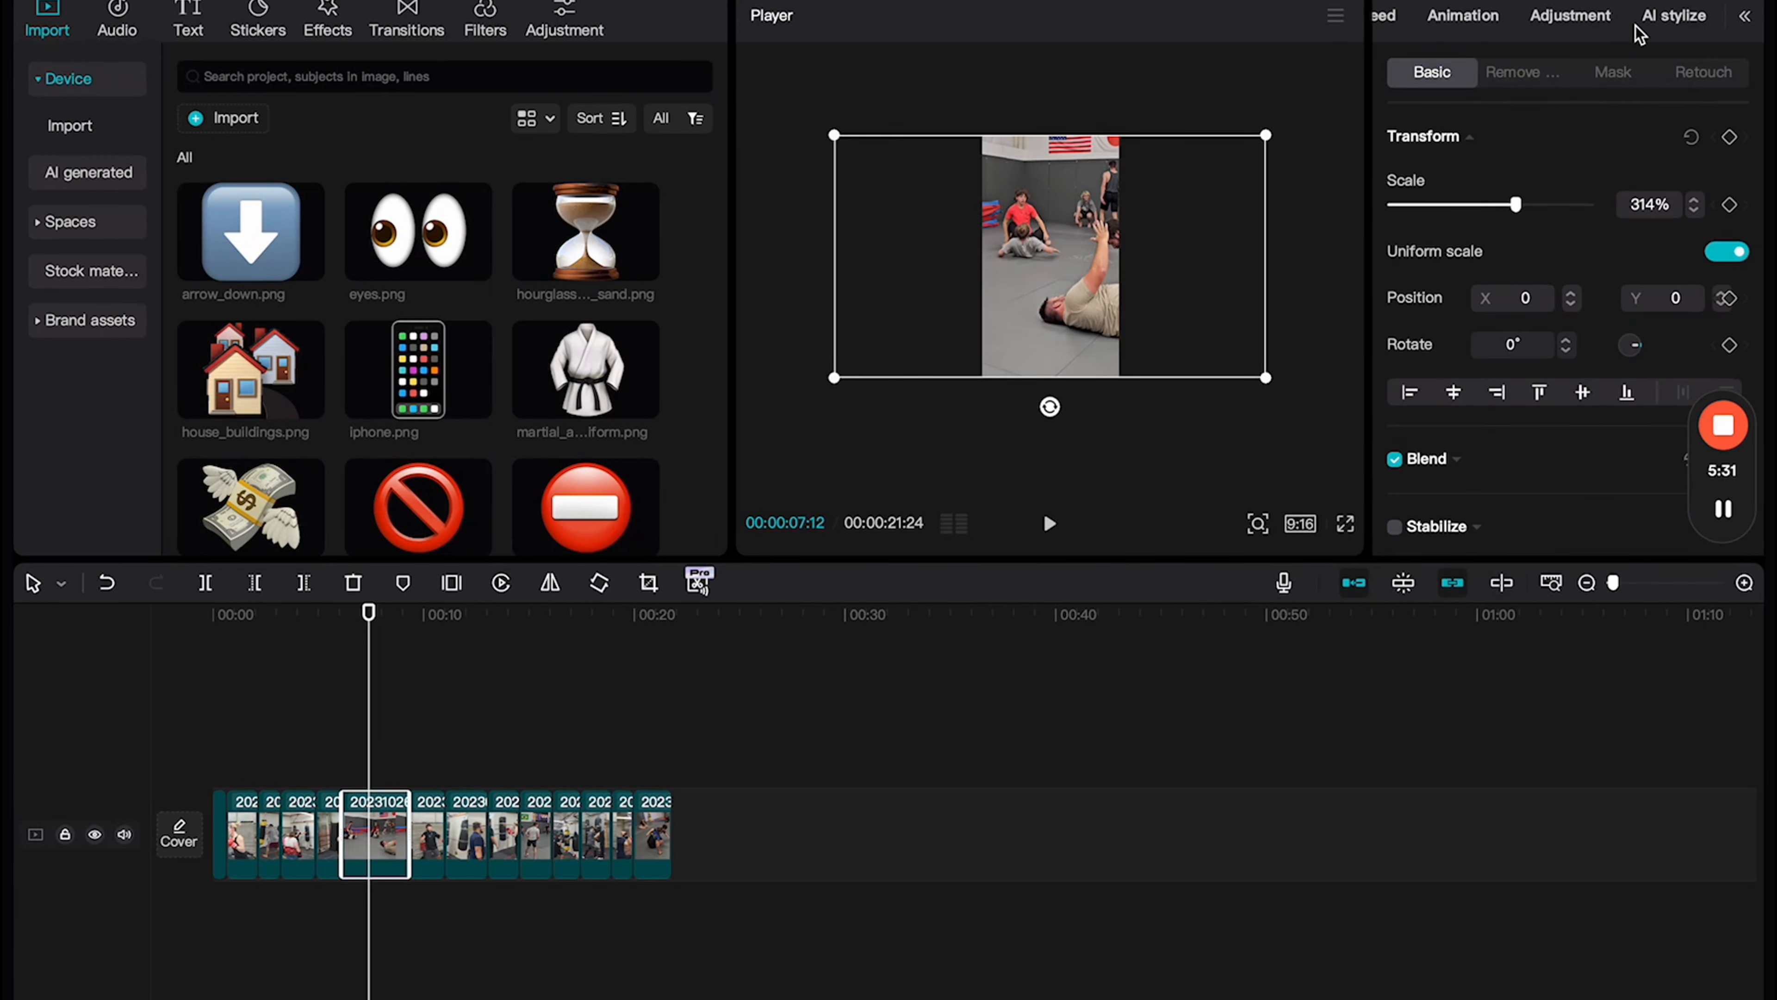
pyautogui.click(1574, 15)
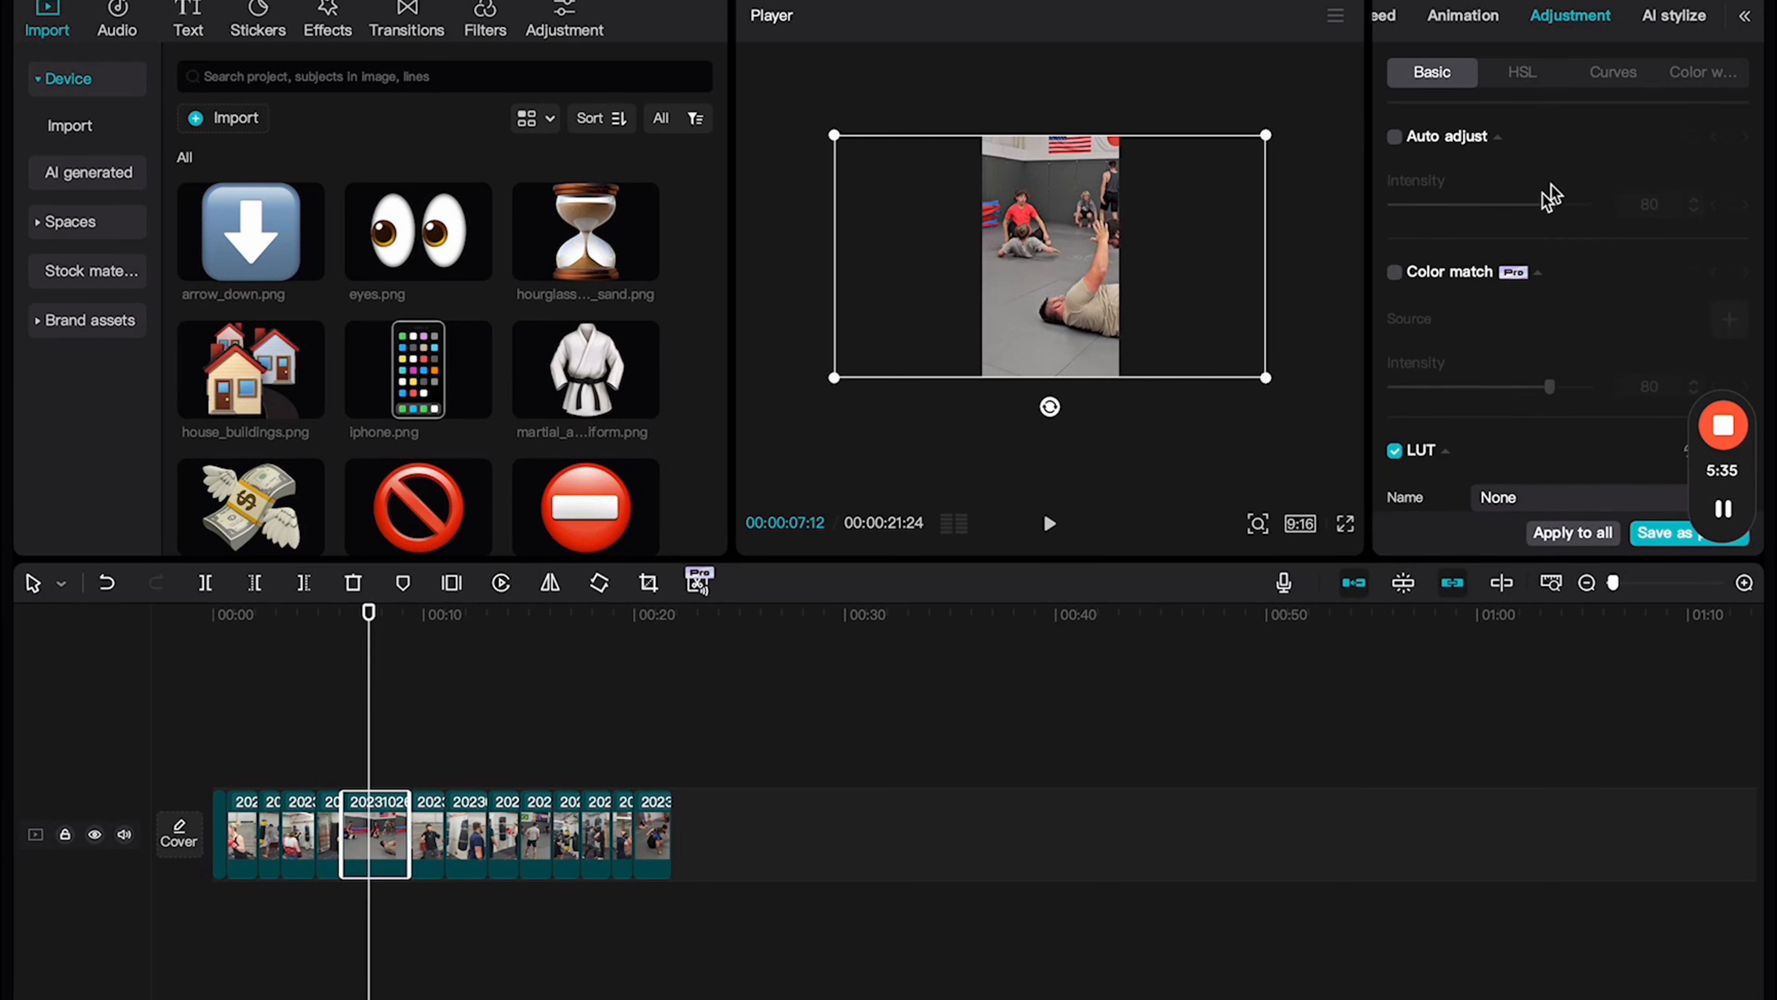
pyautogui.scroll(-4, 1432, 425)
pyautogui.scroll(-7, 1430, 423)
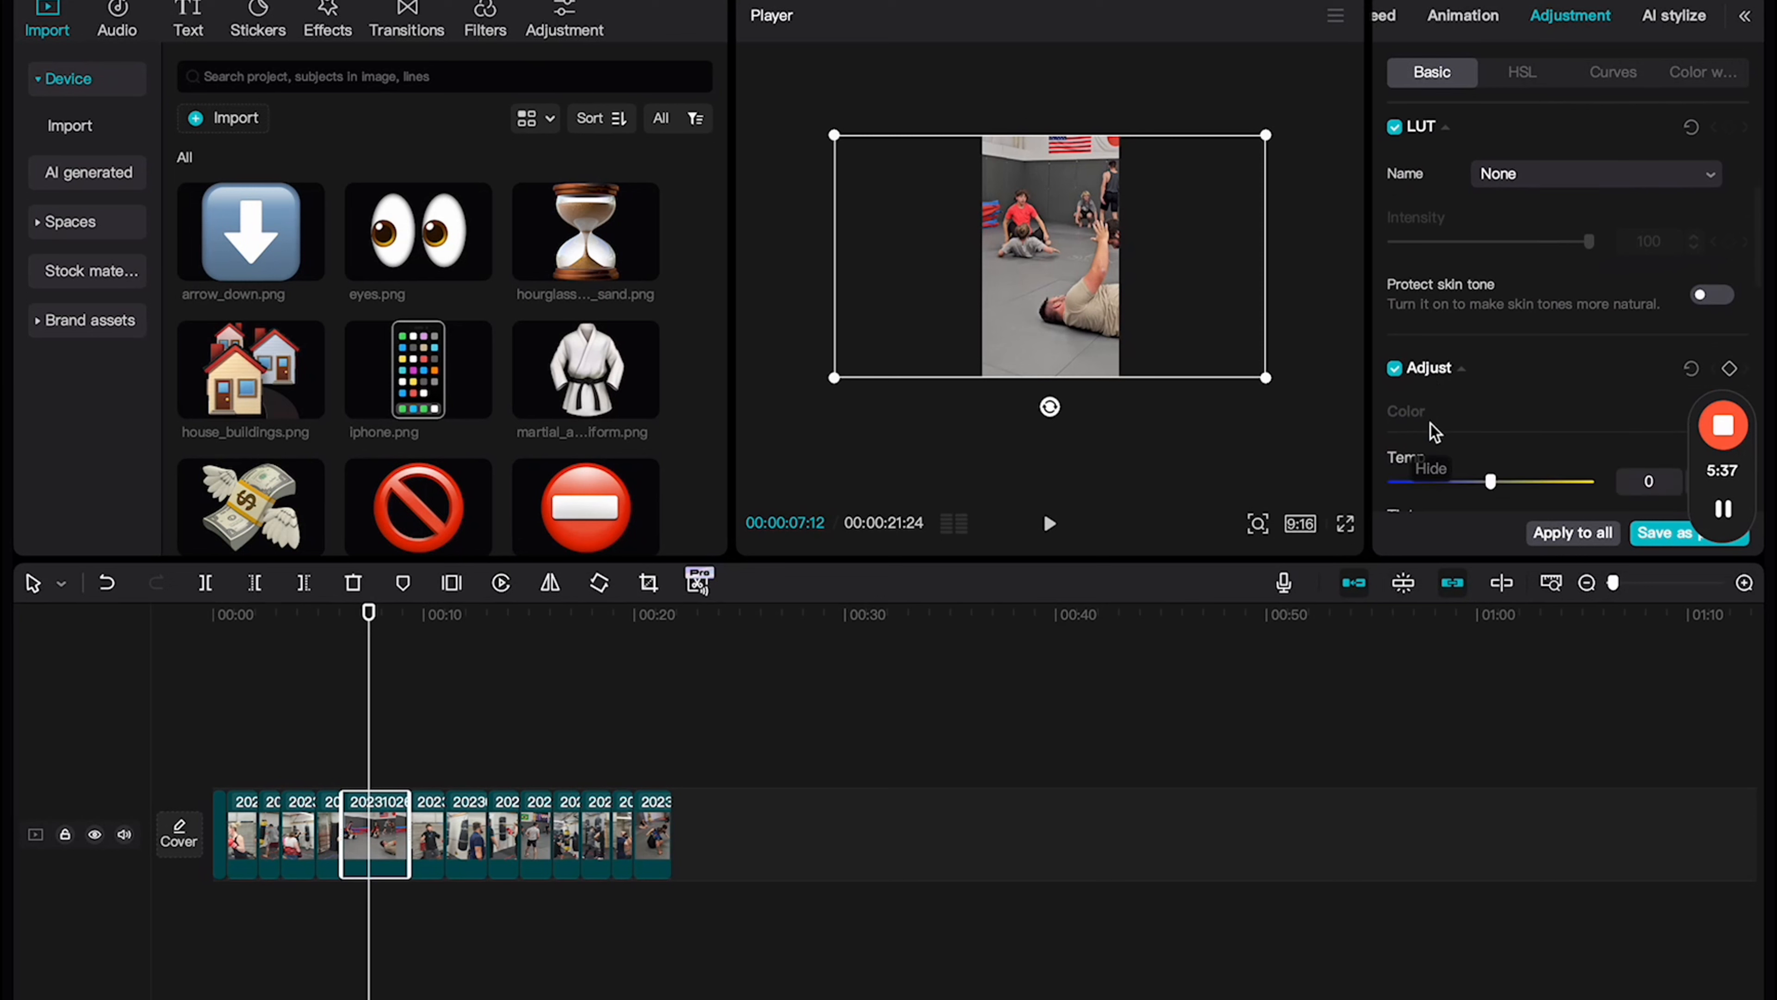
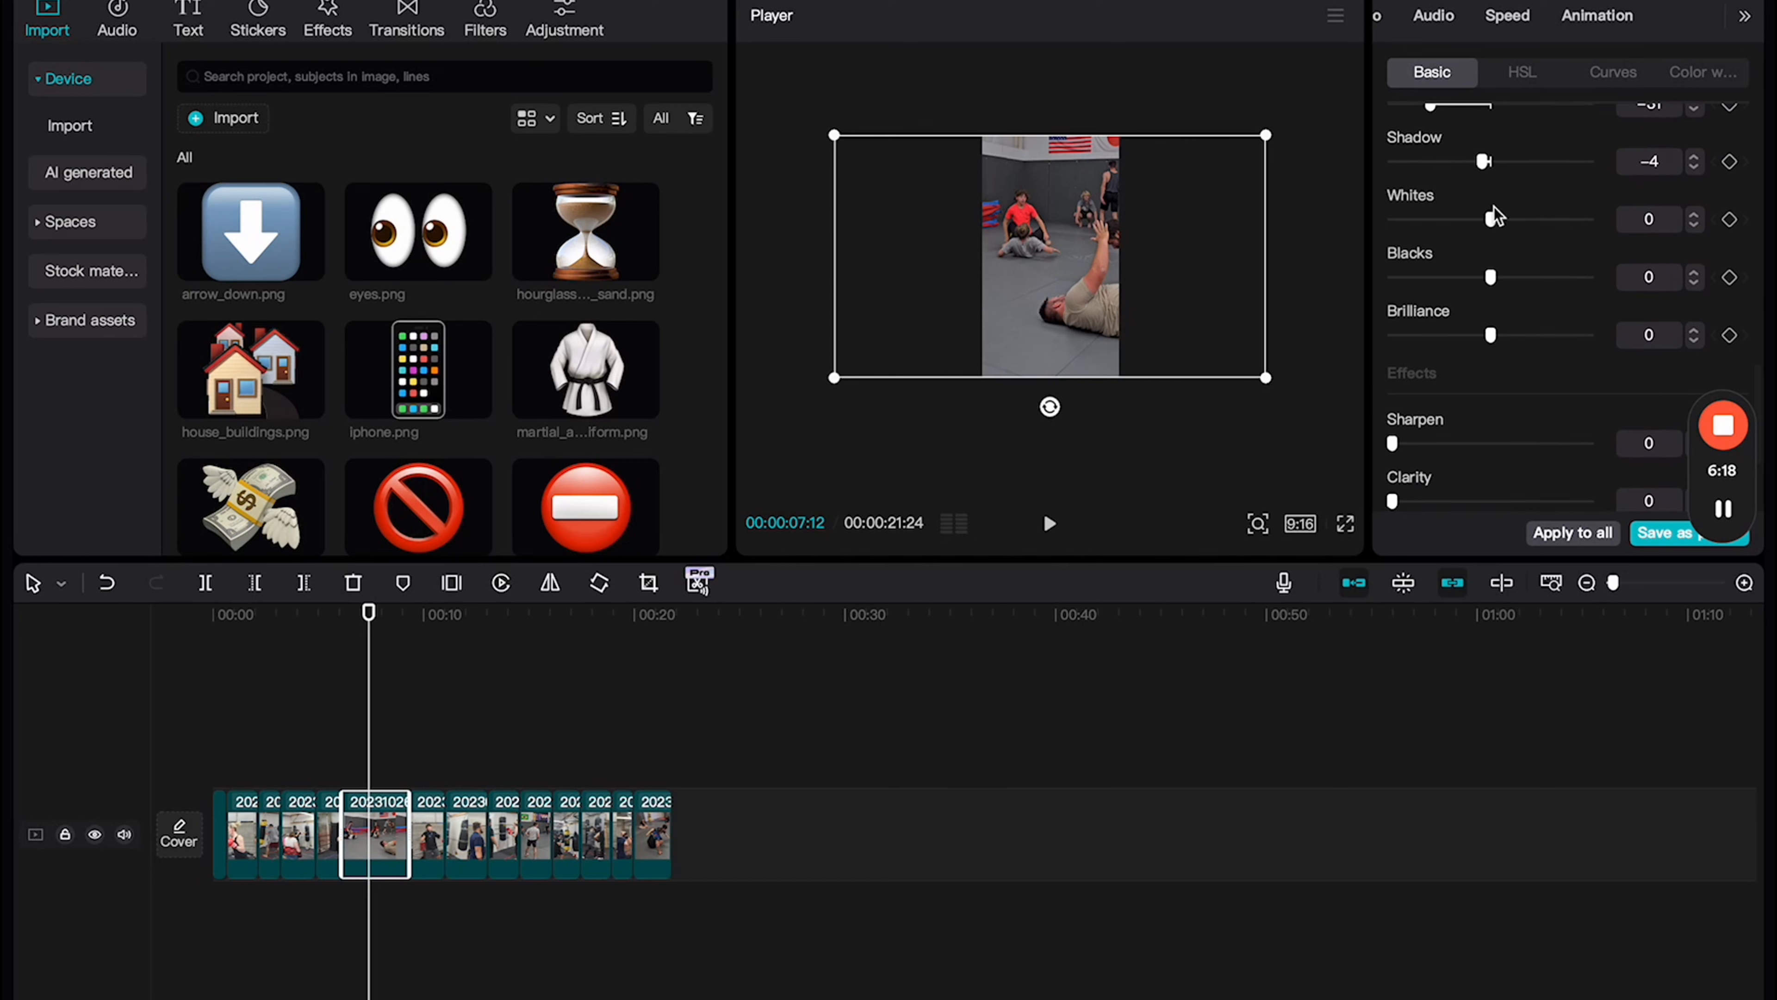
# Step: Lower the grappling clip's Whites to -12, raise Sharpen slightly and set Clarity to 2
pyautogui.moveTo(1490, 219)
pyautogui.mouseDown()
pyautogui.moveTo(1547, 221)
pyautogui.moveTo(1464, 219)
pyautogui.mouseUp()
pyautogui.scroll(-3, 1471, 271)
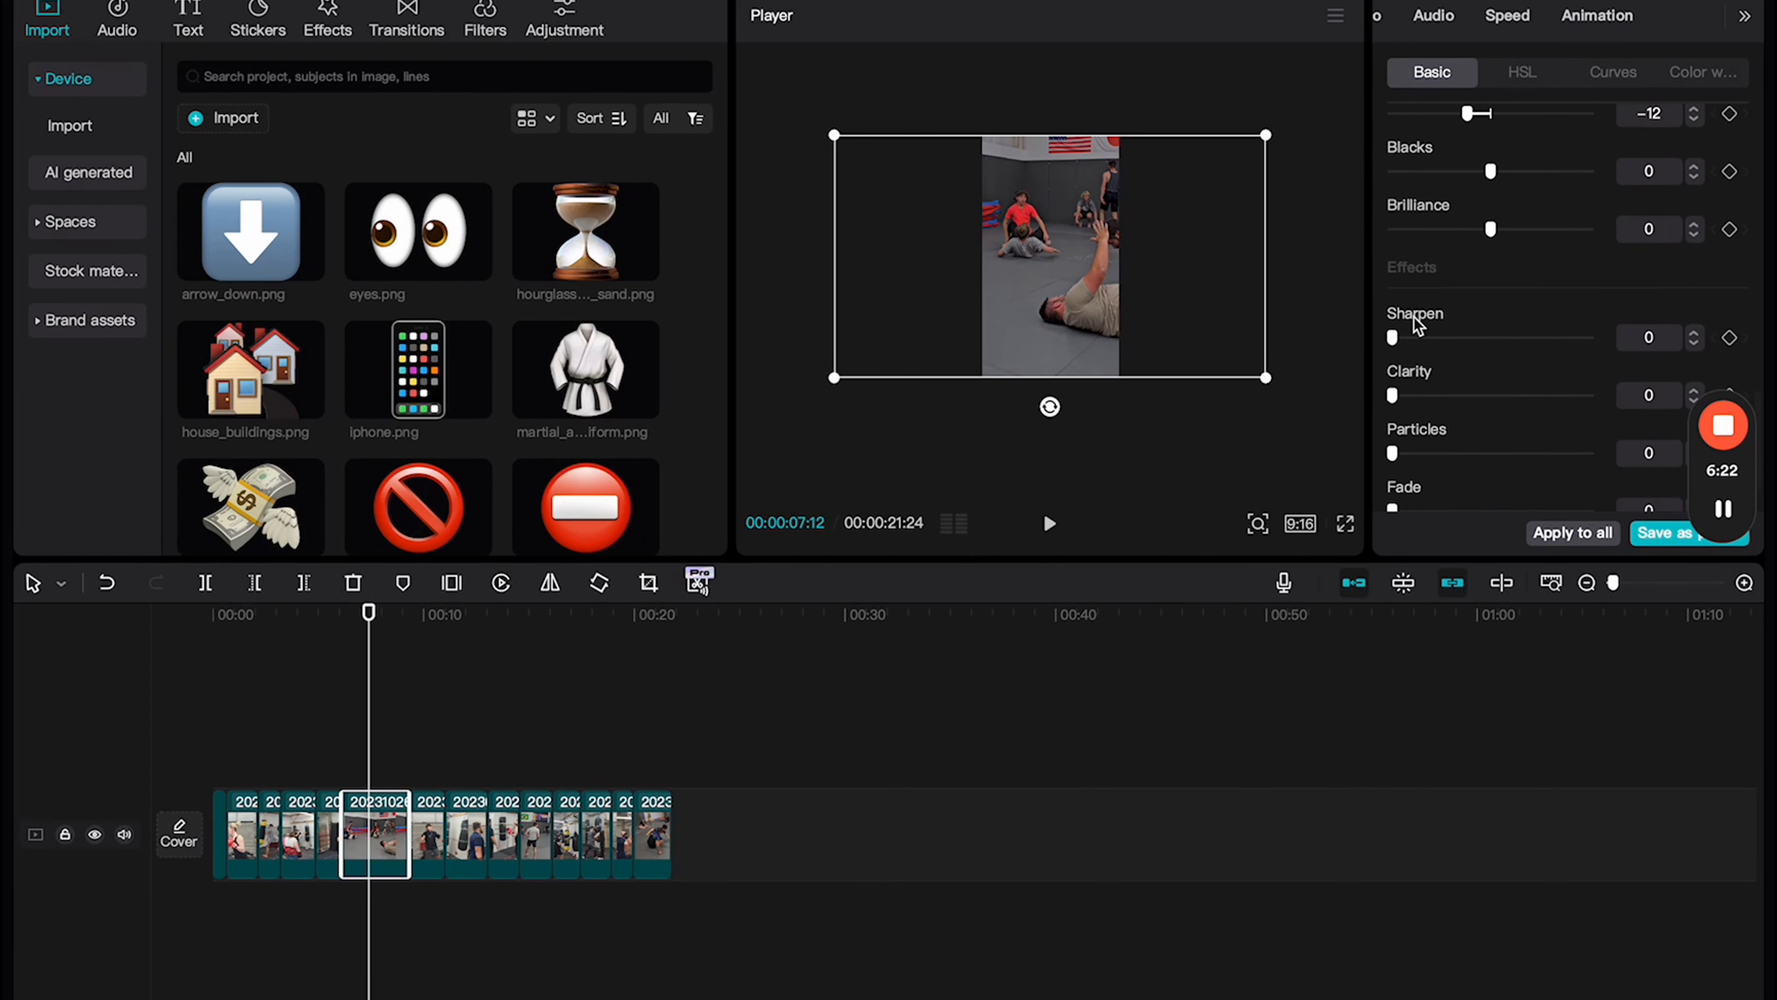
pyautogui.moveTo(1395, 334); pyautogui.dragTo(1405, 336)
pyautogui.click(1398, 395)
pyautogui.moveTo(1394, 399); pyautogui.dragTo(1395, 399)
pyautogui.doubleClick(1649, 392)
pyautogui.write('2')
# Step: Reselect the grappling clip and set its colour temperature back to 0
pyautogui.click(451, 721)
pyautogui.click(374, 762)
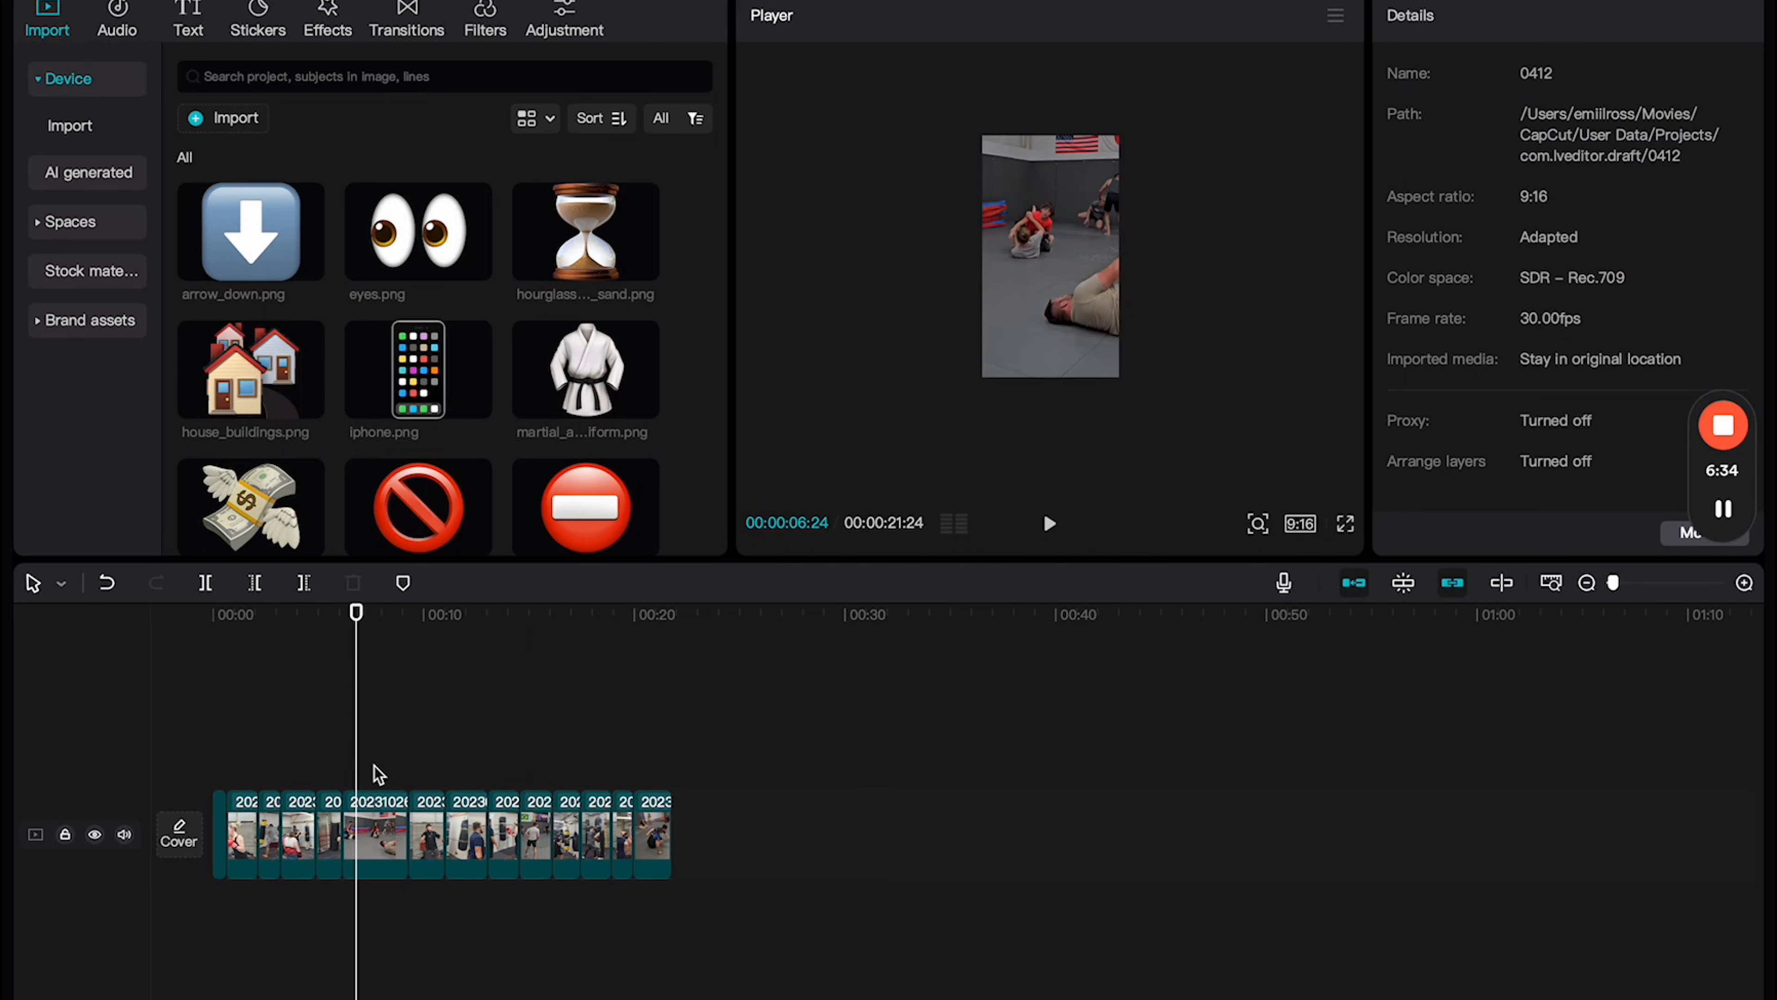
pyautogui.click(378, 834)
pyautogui.scroll(-5, 1456, 225)
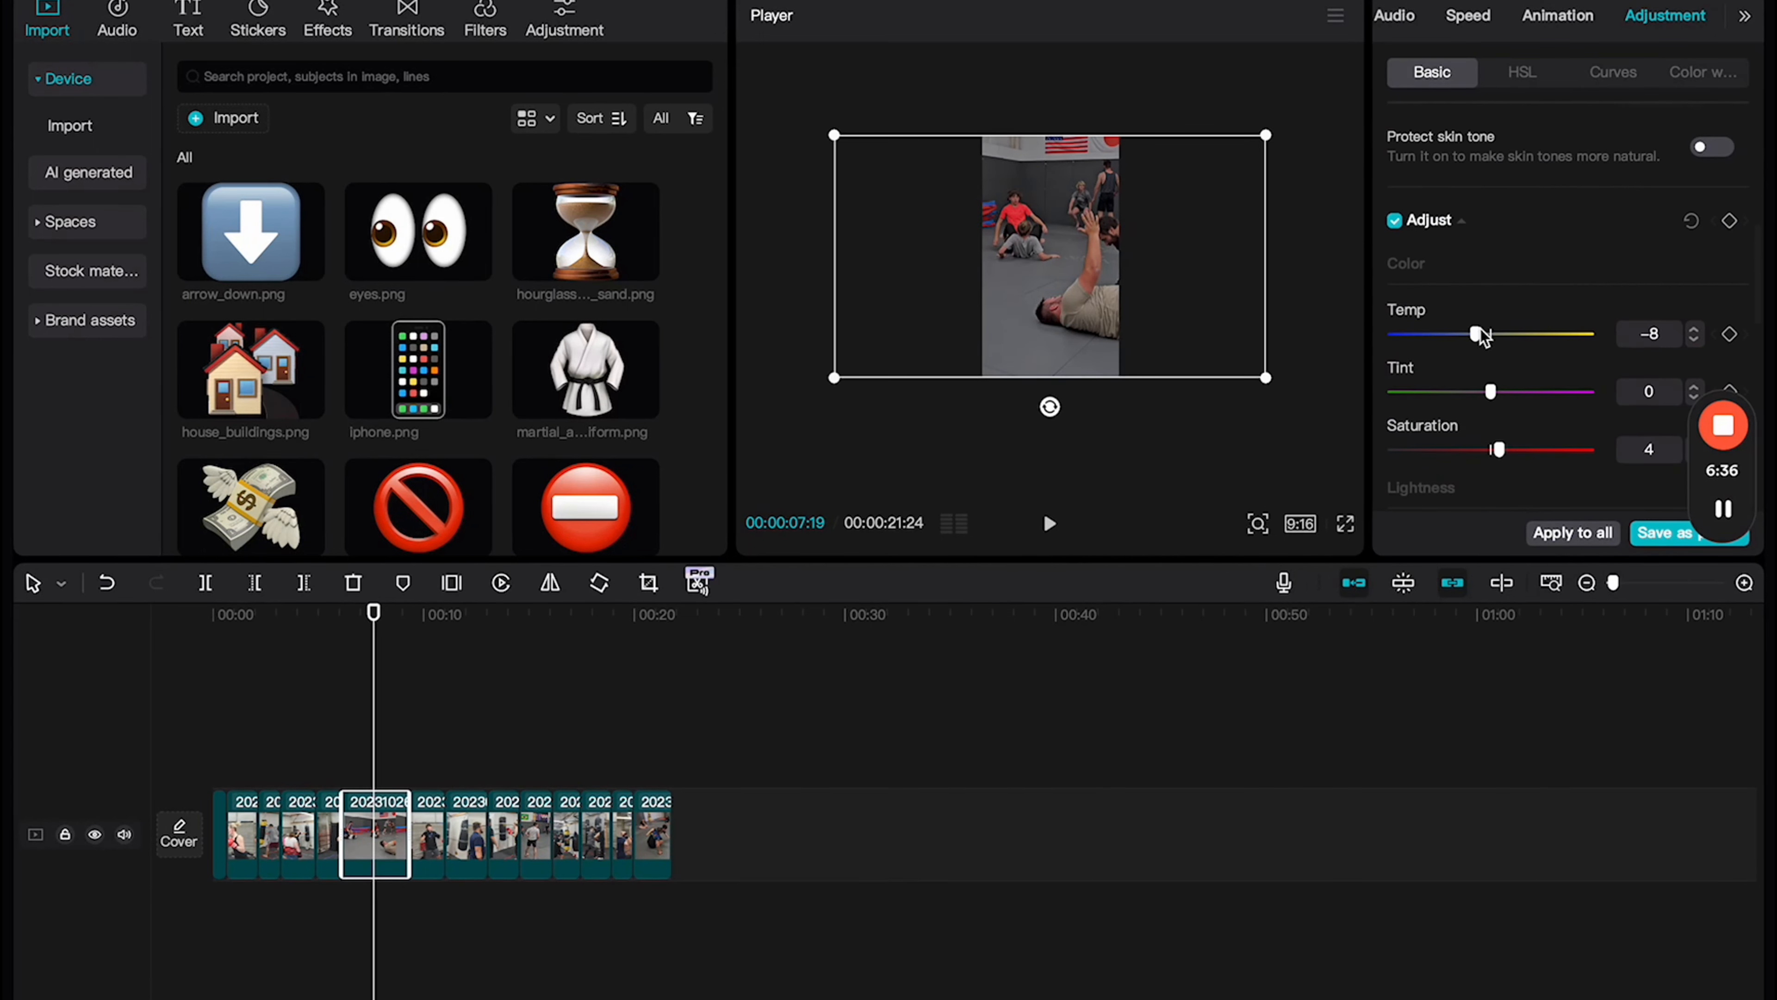
pyautogui.moveTo(1479, 334); pyautogui.dragTo(1488, 337)
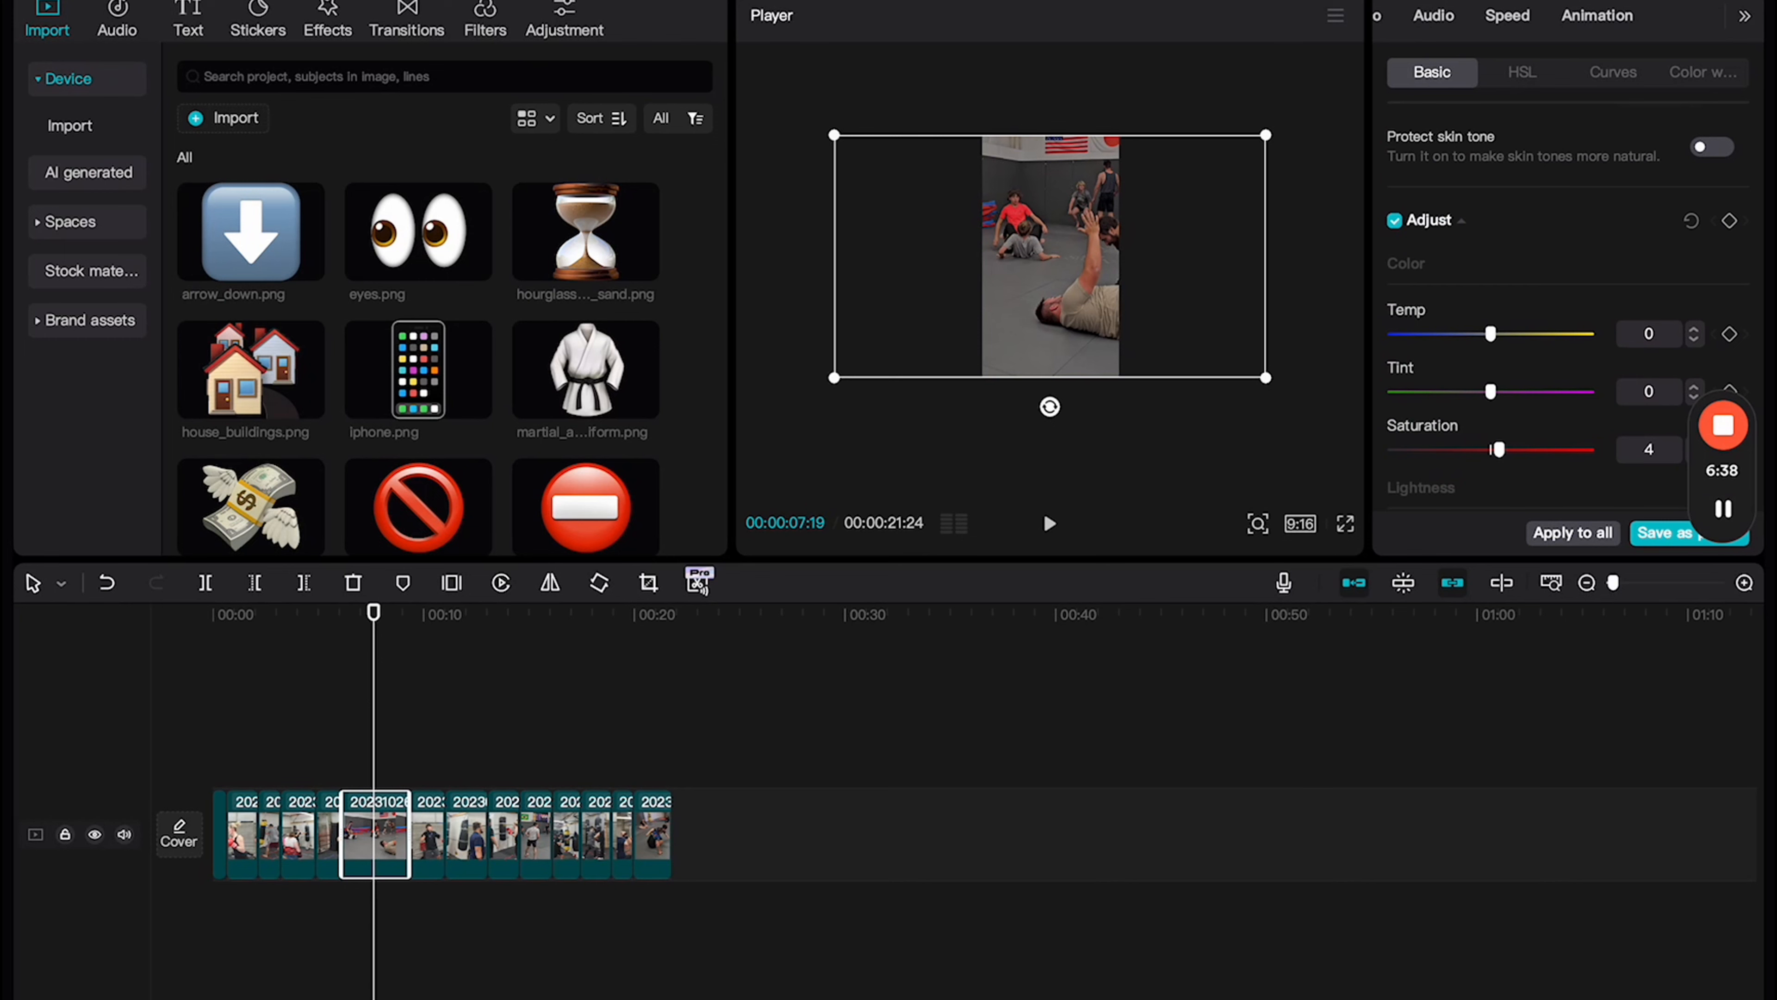
# Step: Check the graded frame in full screen, apply its adjustments to all clips and scrub to the video's end
pyautogui.click(1347, 525)
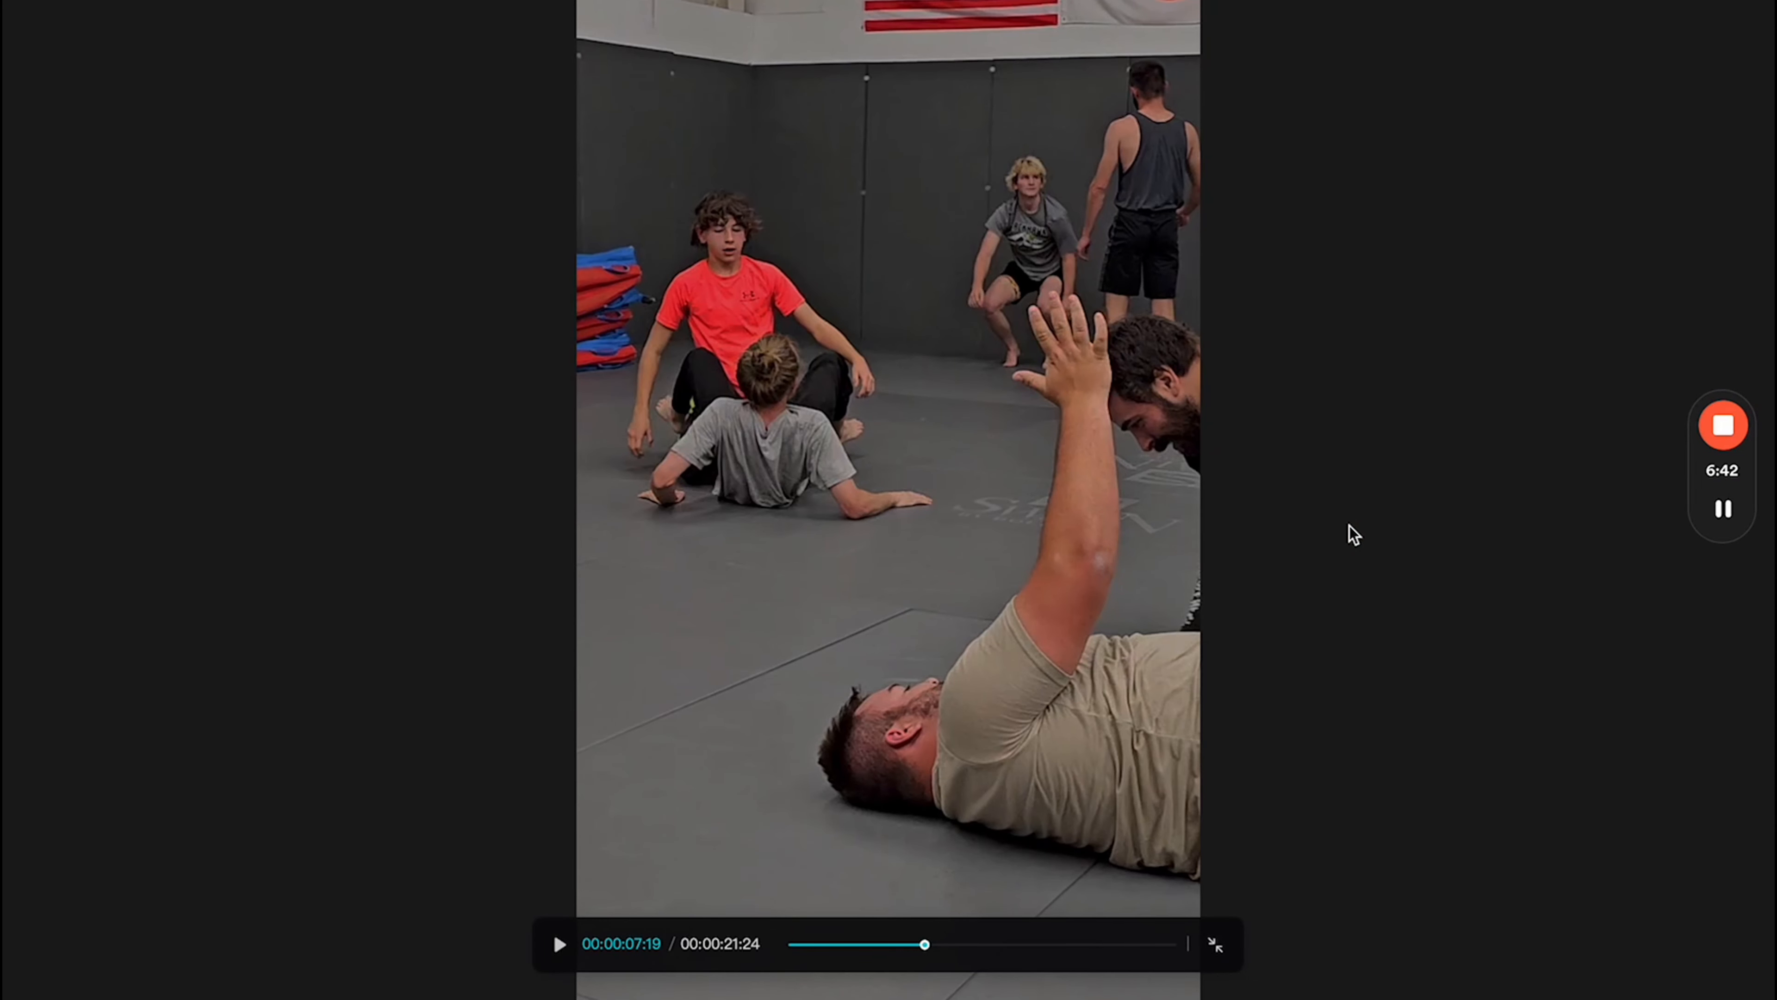
pyautogui.press('Escape')
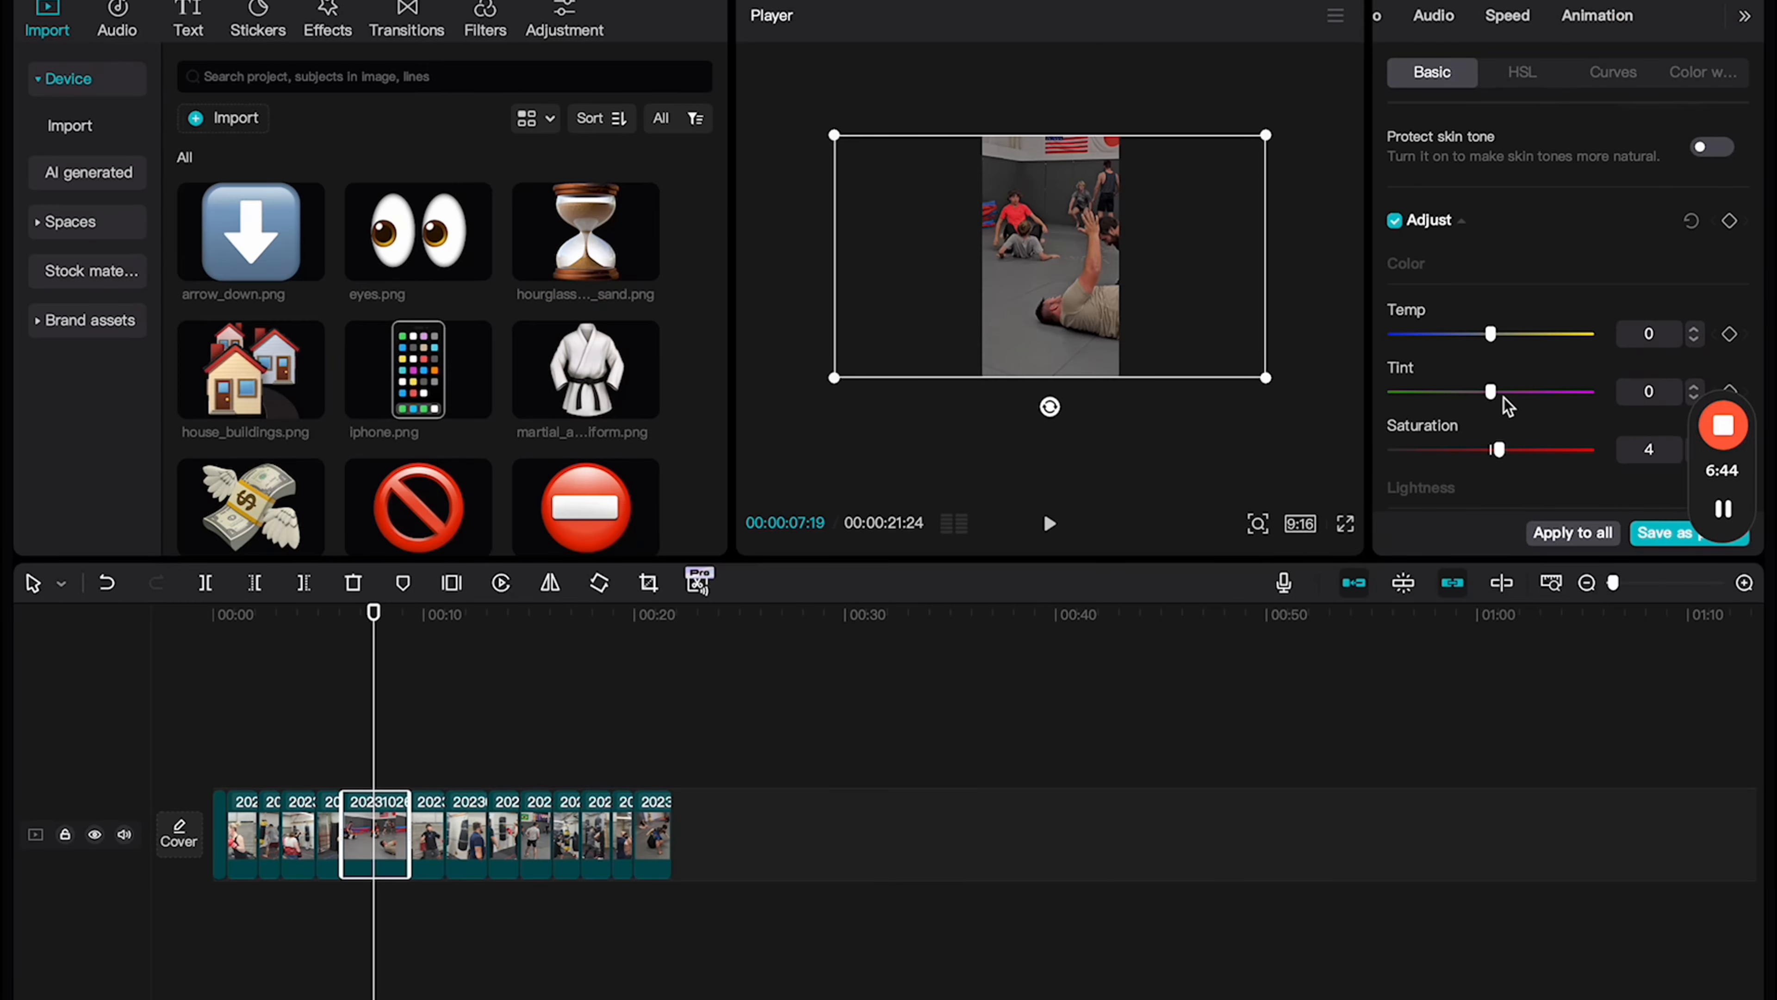
pyautogui.scroll(-2, 1504, 398)
pyautogui.click(1588, 538)
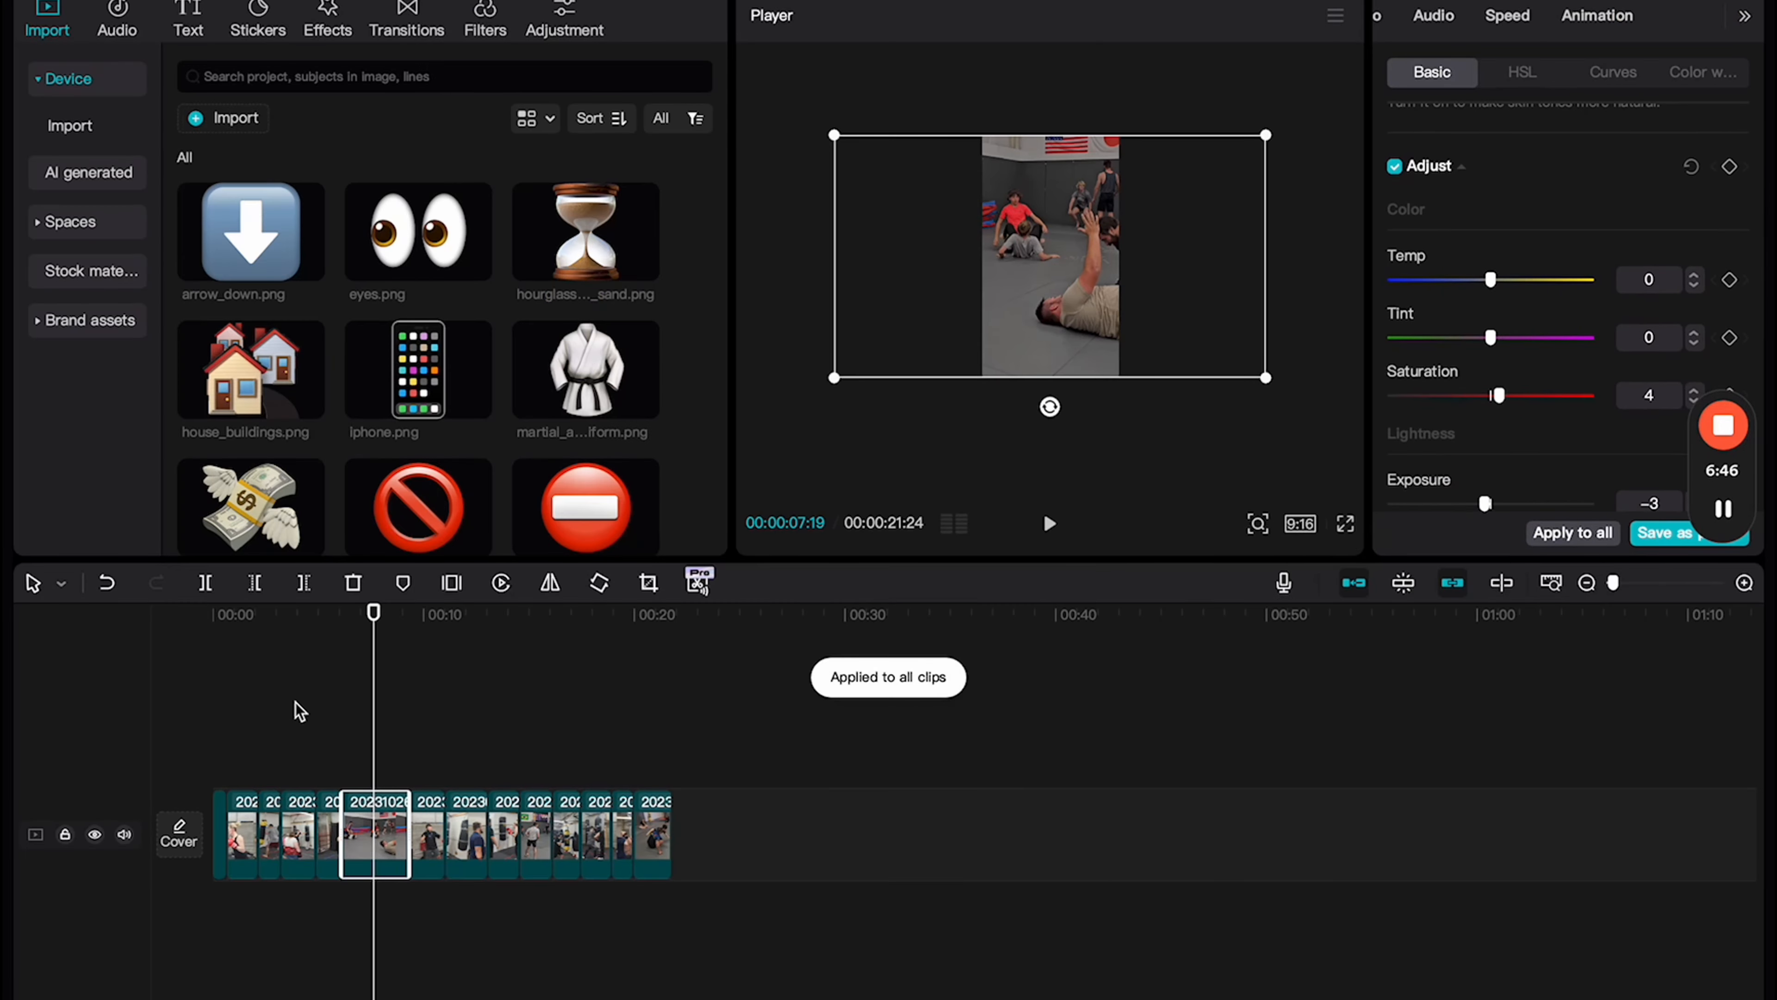
pyautogui.click(372, 620)
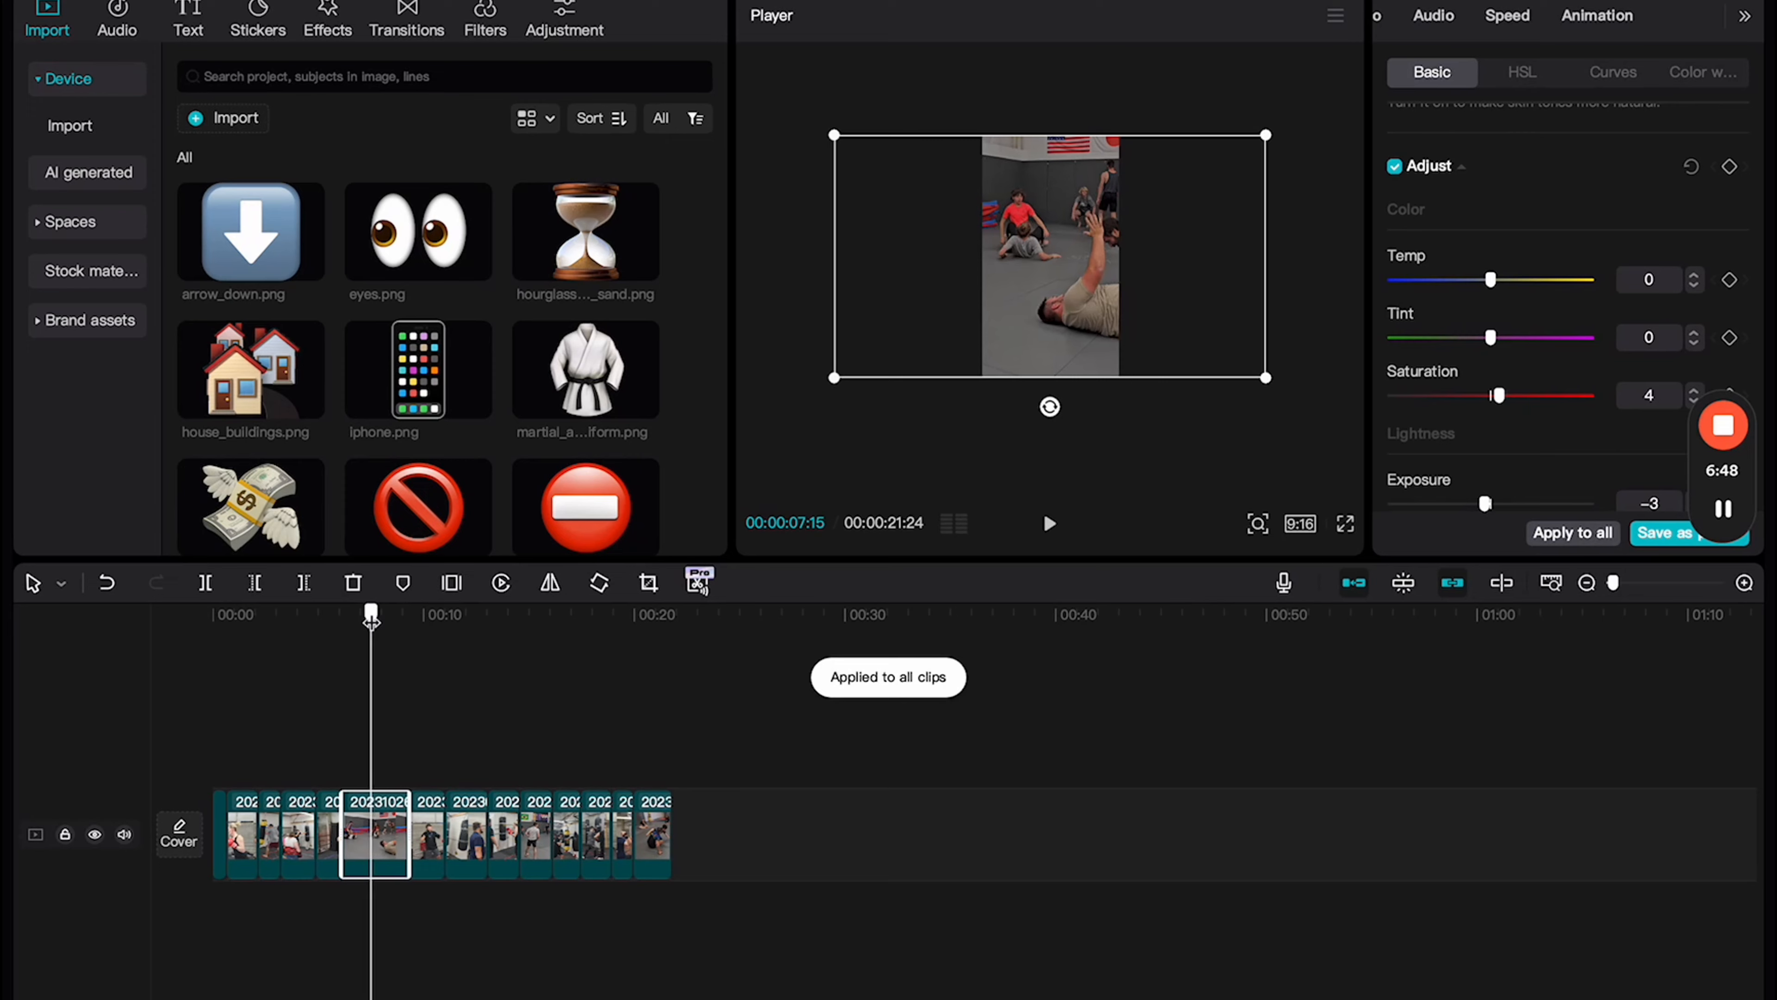
pyautogui.moveTo(372, 619); pyautogui.dragTo(718, 663)
# Step: Place voice-over 1.mp3 at the timeline start and 2.mp3 on a second audio track, beginning just before 1.mp3 ends
pyautogui.scroll(-2, 574, 392)
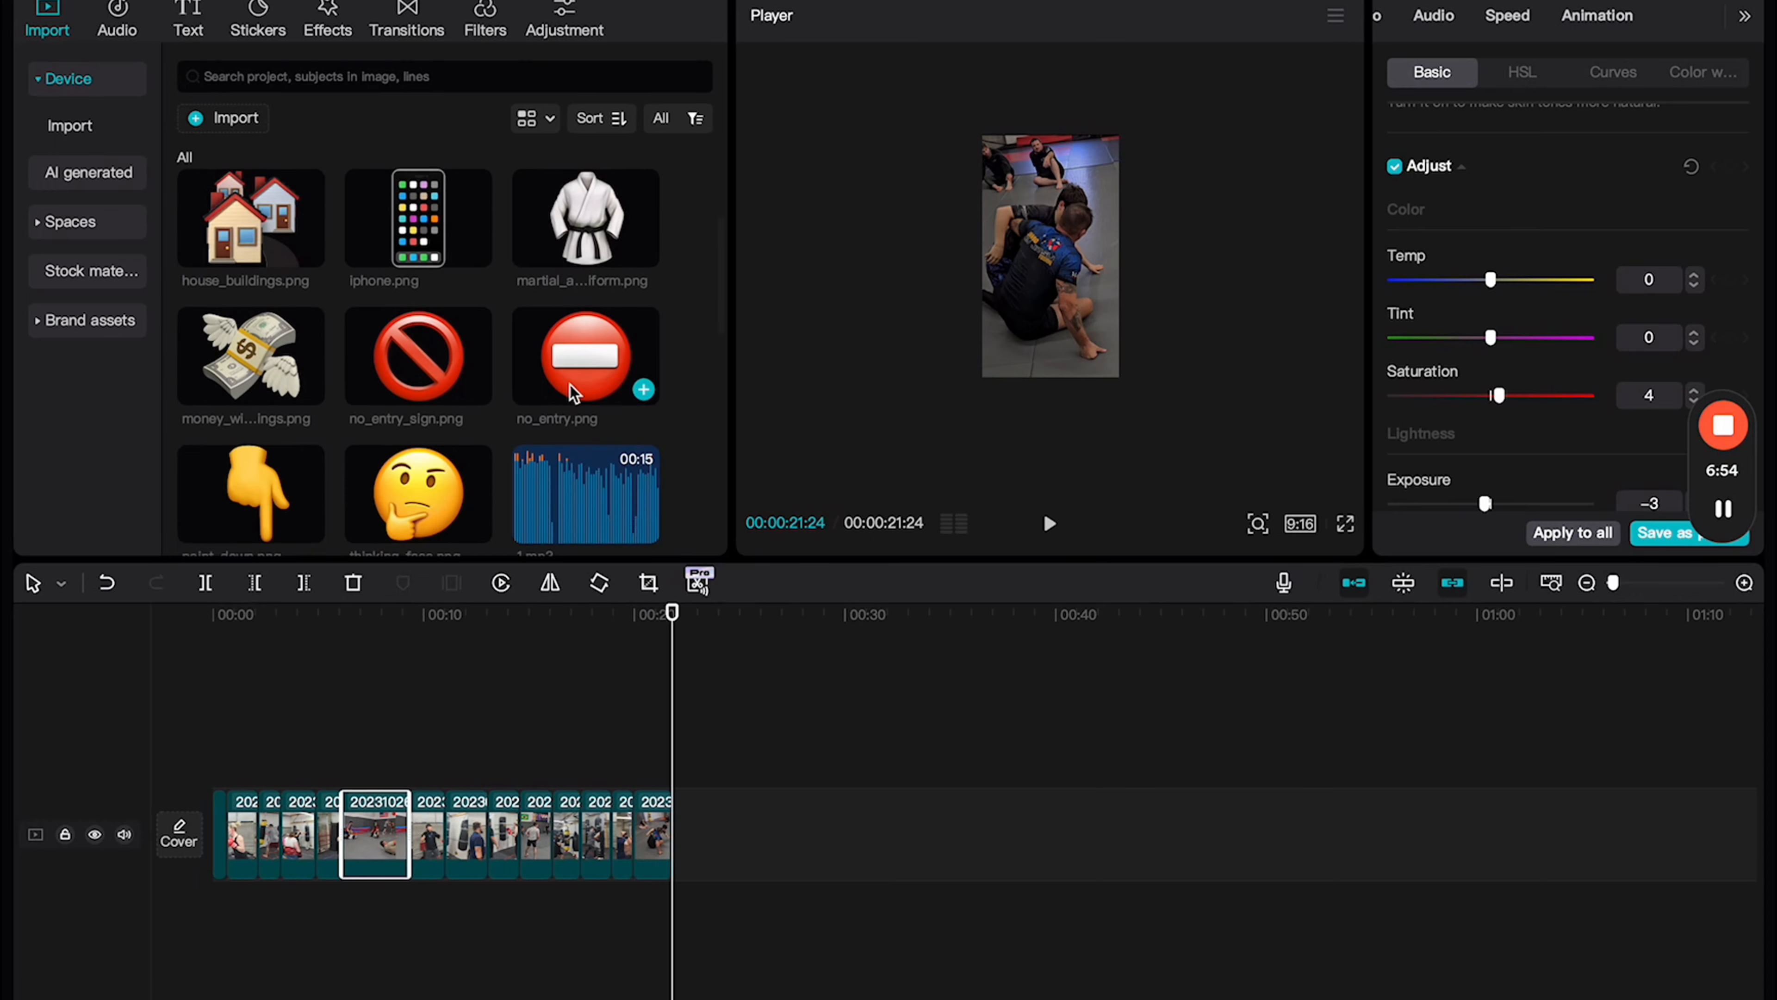
pyautogui.scroll(-5, 570, 391)
pyautogui.scroll(2, 573, 315)
pyautogui.moveTo(572, 237); pyautogui.dragTo(222, 938)
pyautogui.moveTo(228, 386); pyautogui.dragTo(553, 929)
pyautogui.moveTo(826, 918); pyautogui.dragTo(798, 923)
pyautogui.press('super+=')
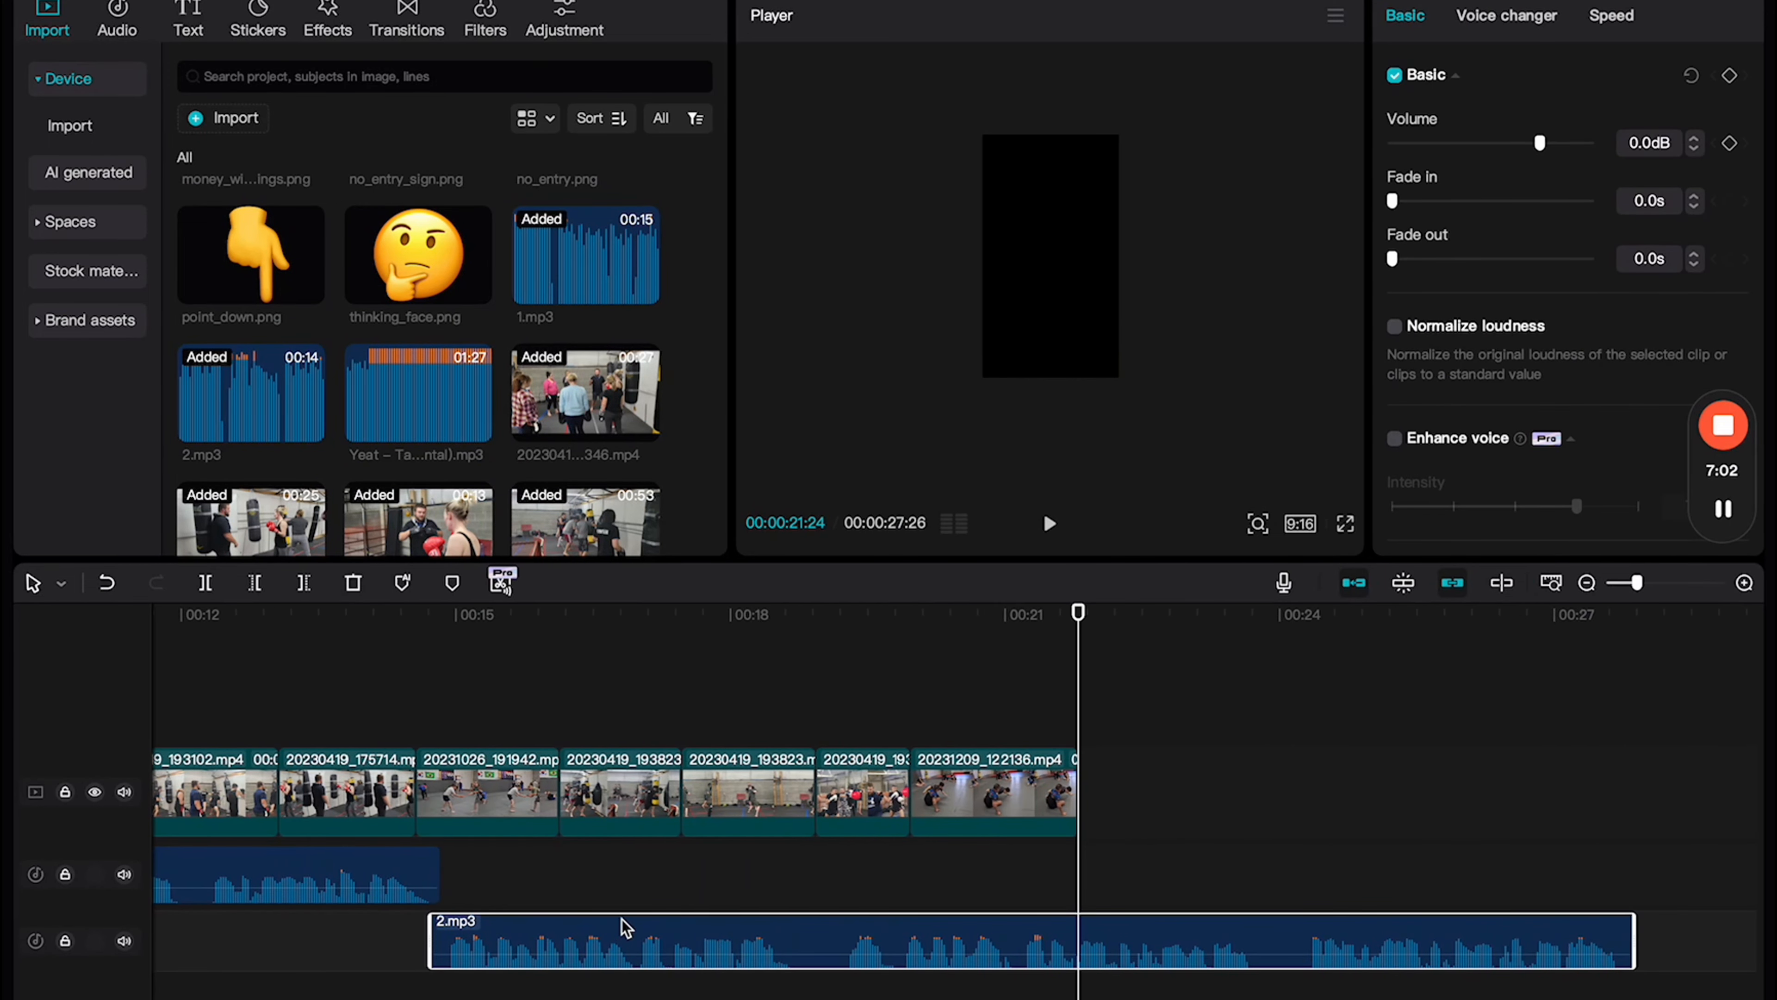
# Step: Move 2.mp3 onto the same audio track as 1.mp3, starting where 1.mp3 ends, and return to the timeline start
pyautogui.moveTo(587, 929); pyautogui.dragTo(536, 892)
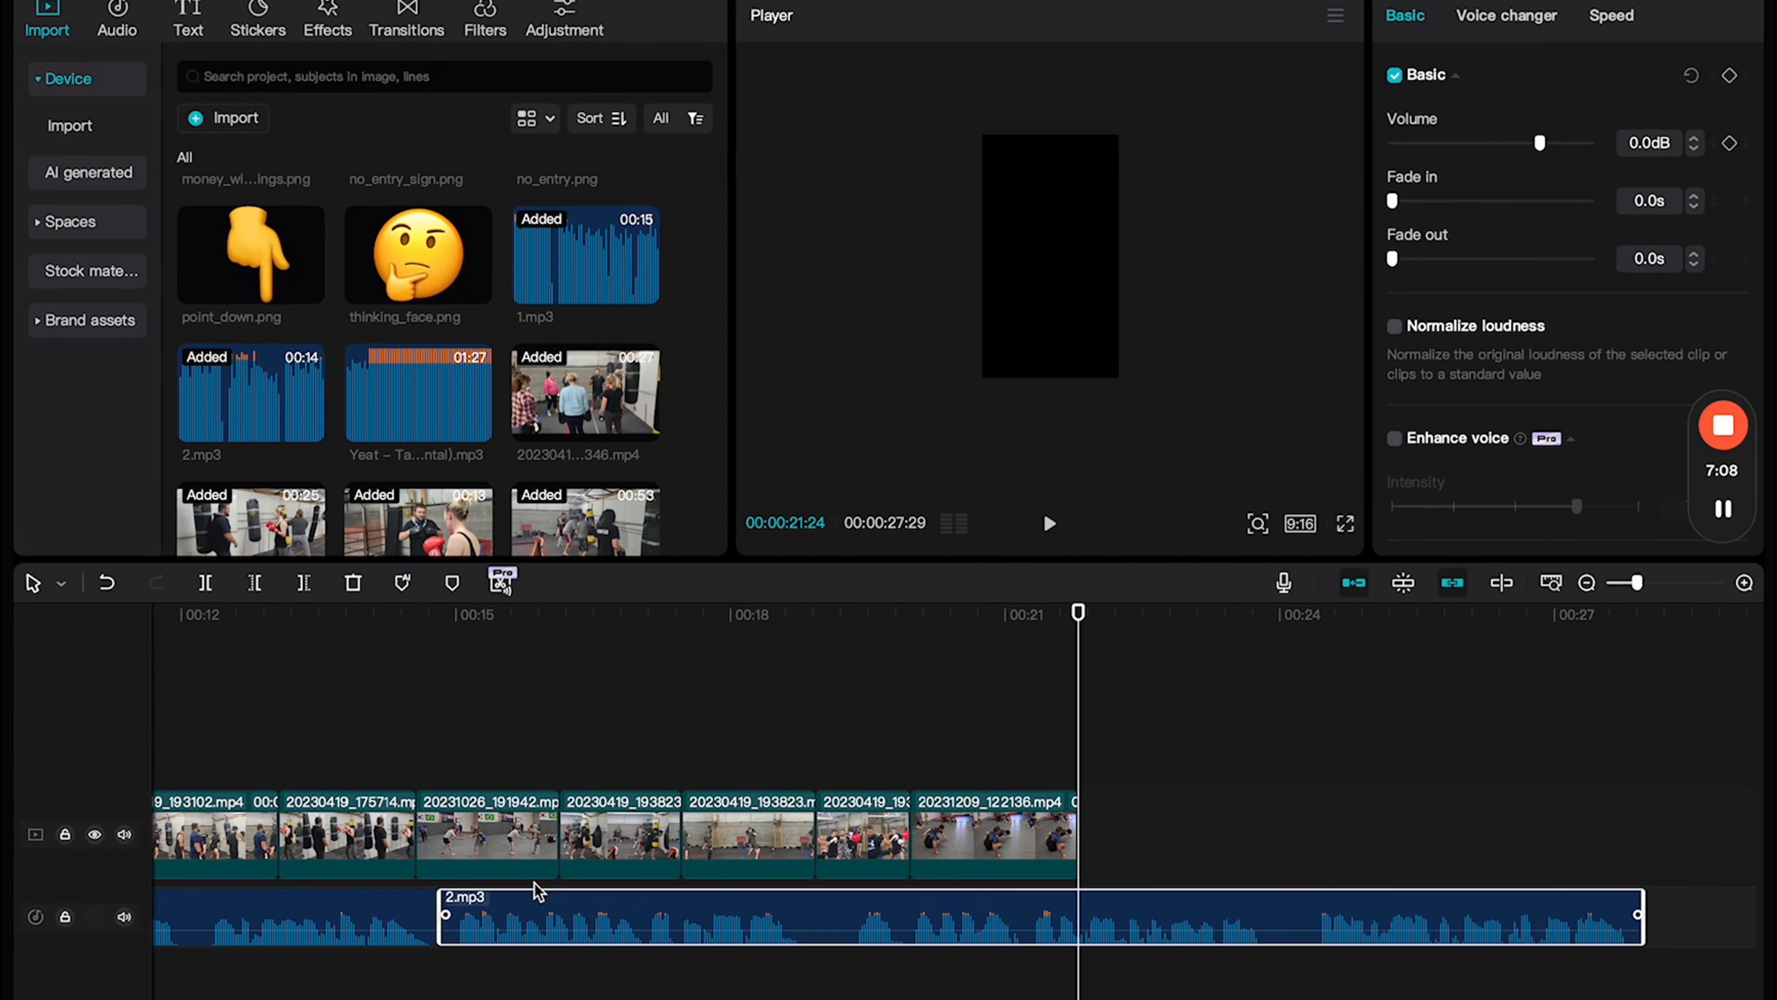
pyautogui.hscroll(-10, 229, 774)
pyautogui.click(231, 772)
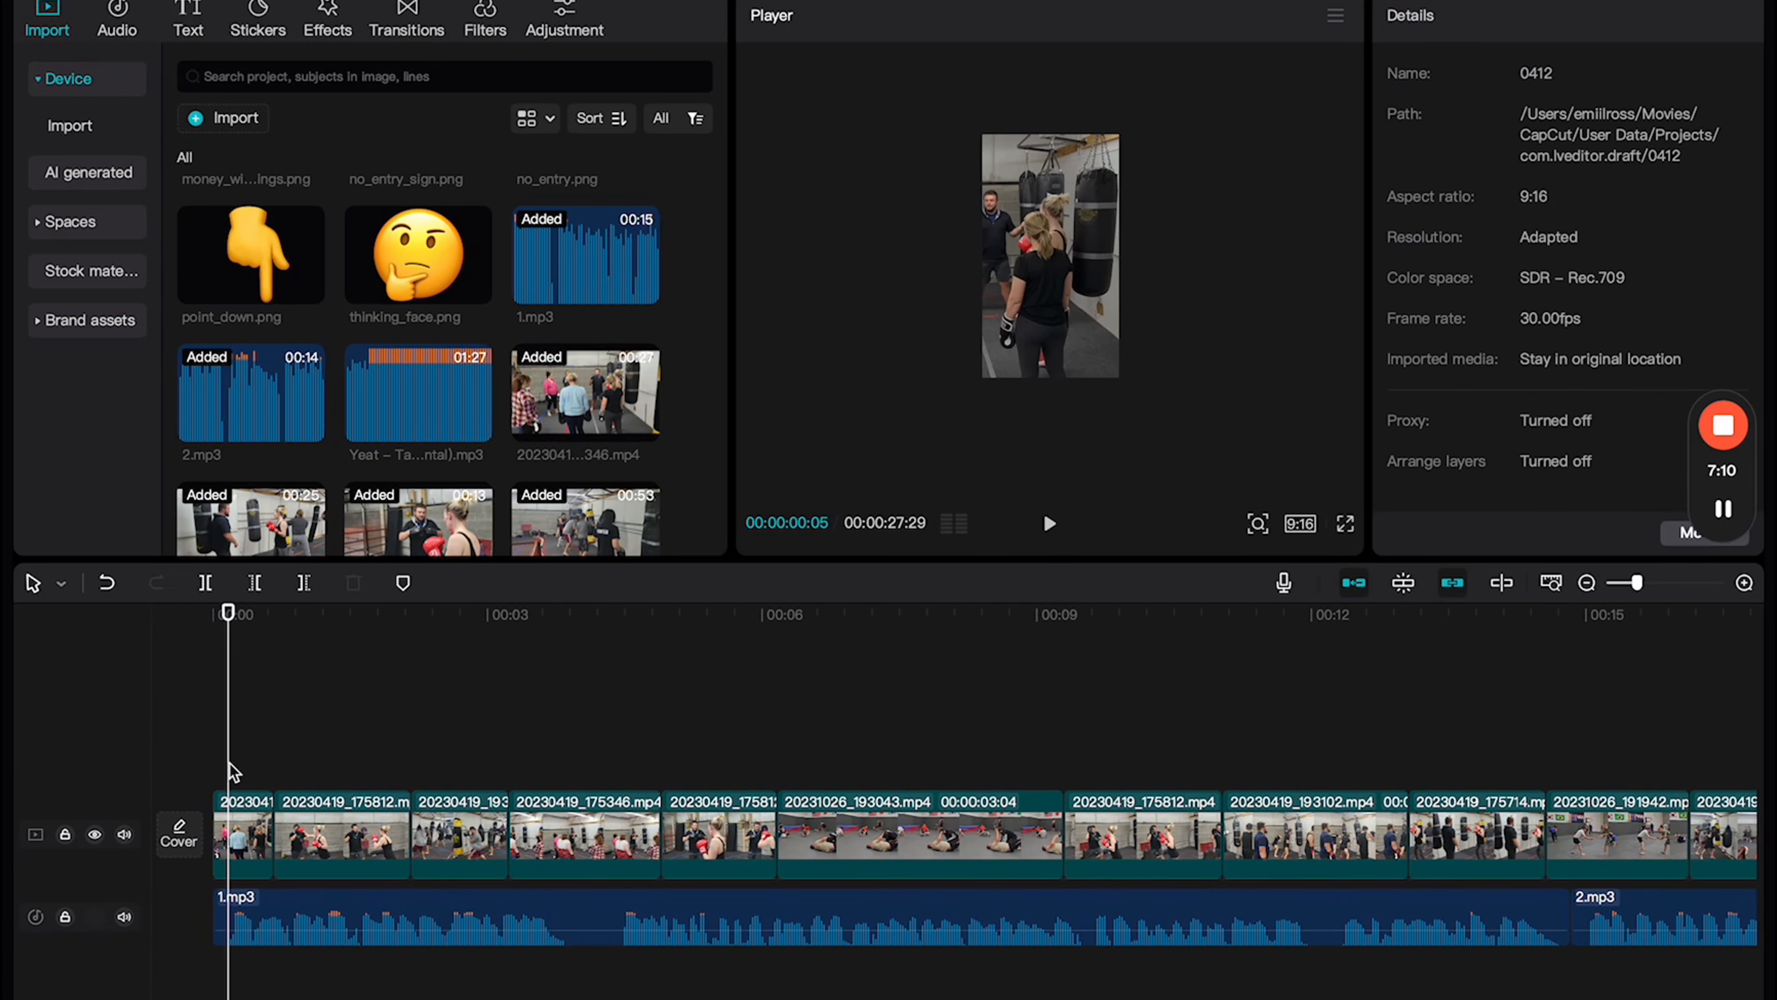
pyautogui.scroll(-5, 231, 772)
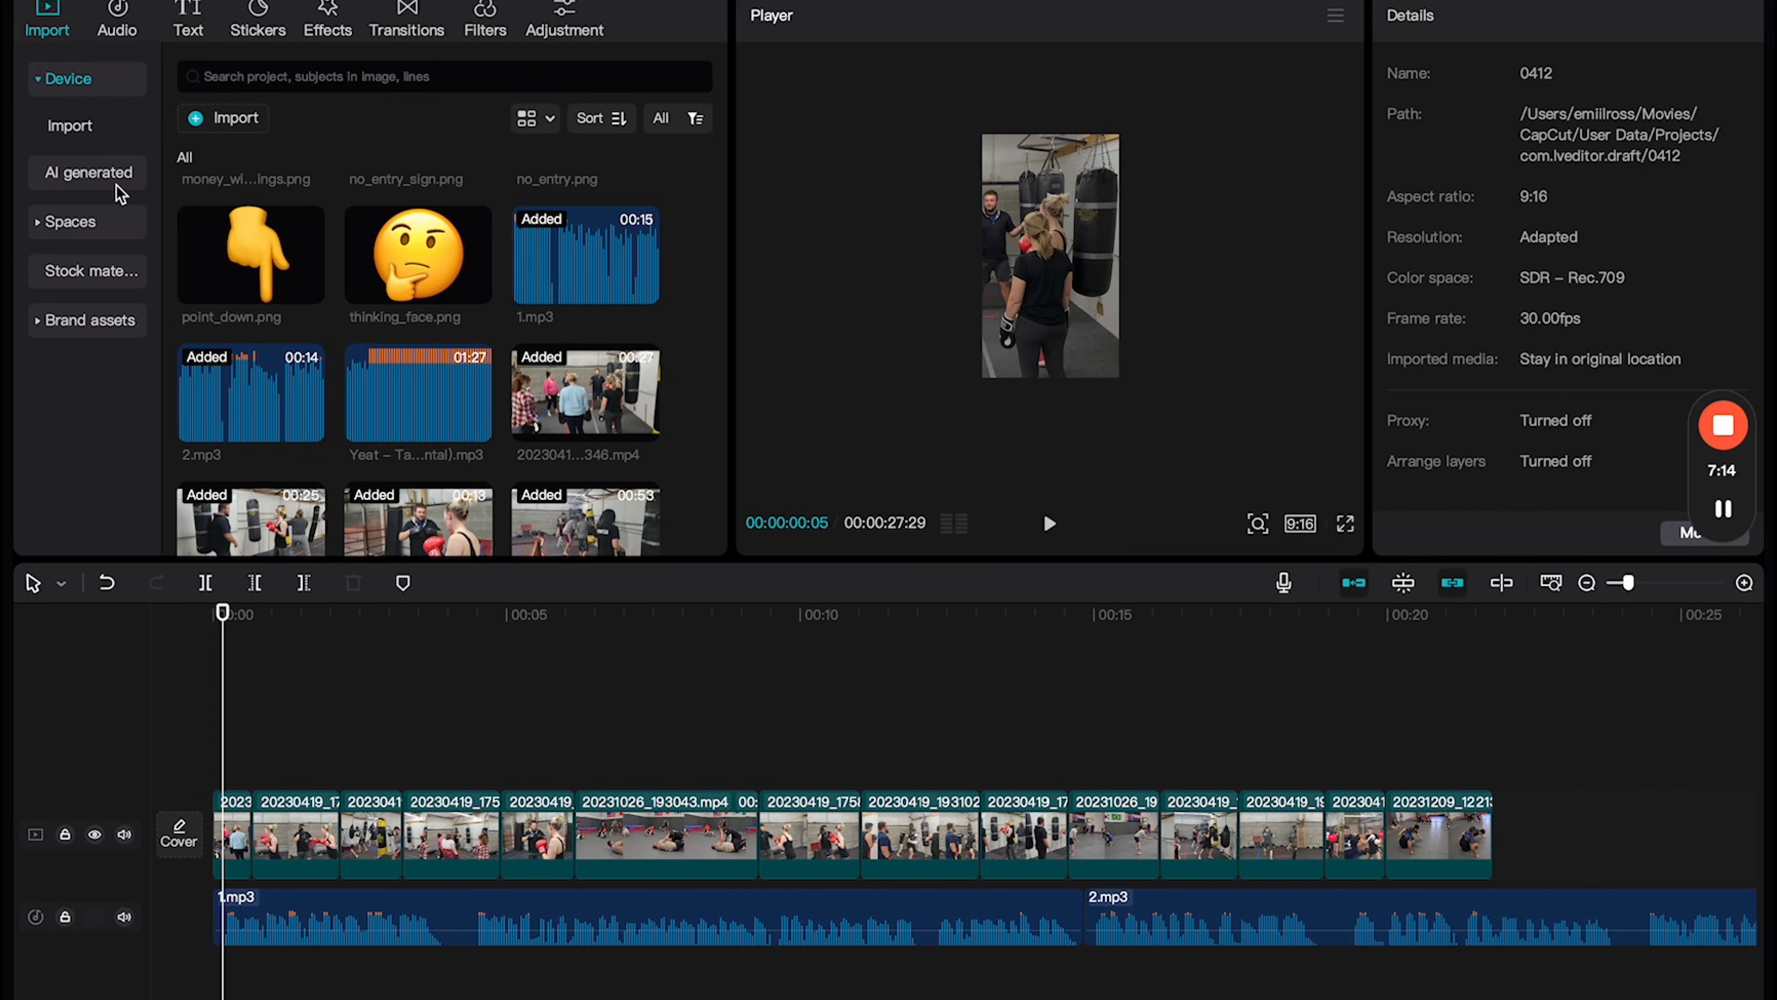
# Step: Split 1.mp3 at 00:00:00:04, delete its silent opening piece and move the remaining audio to the timeline start
pyautogui.click(189, 24)
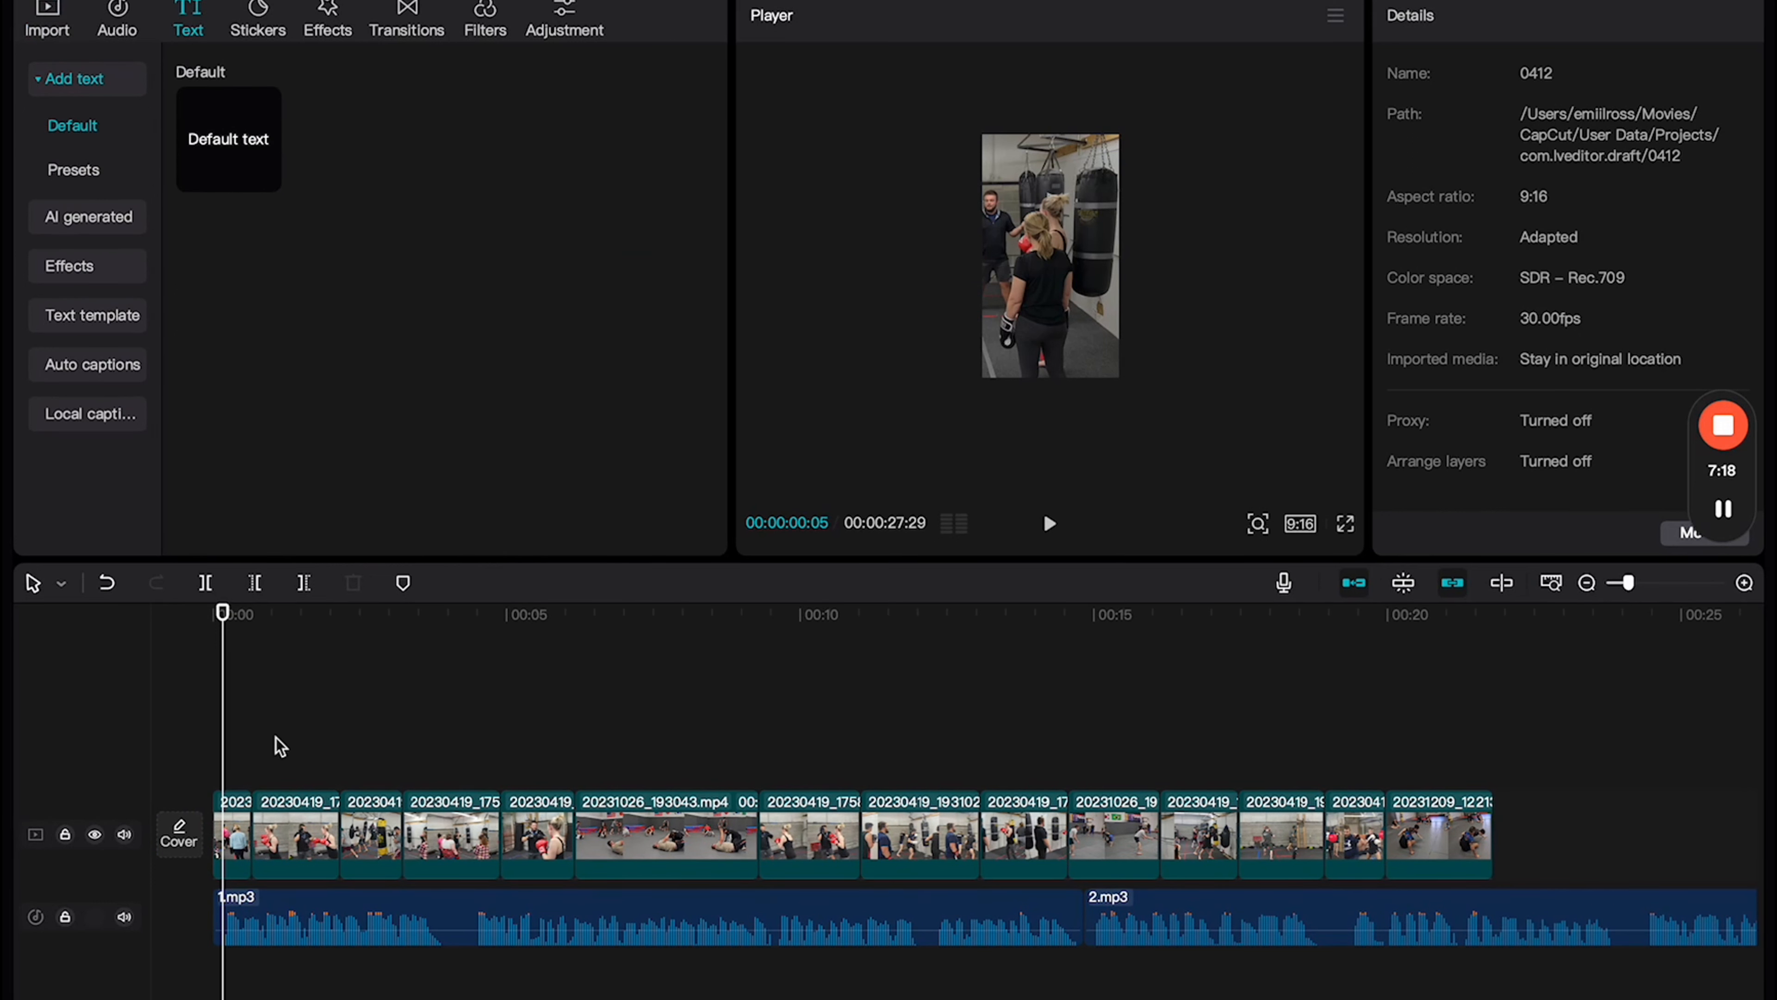
pyautogui.scroll(5, 276, 737)
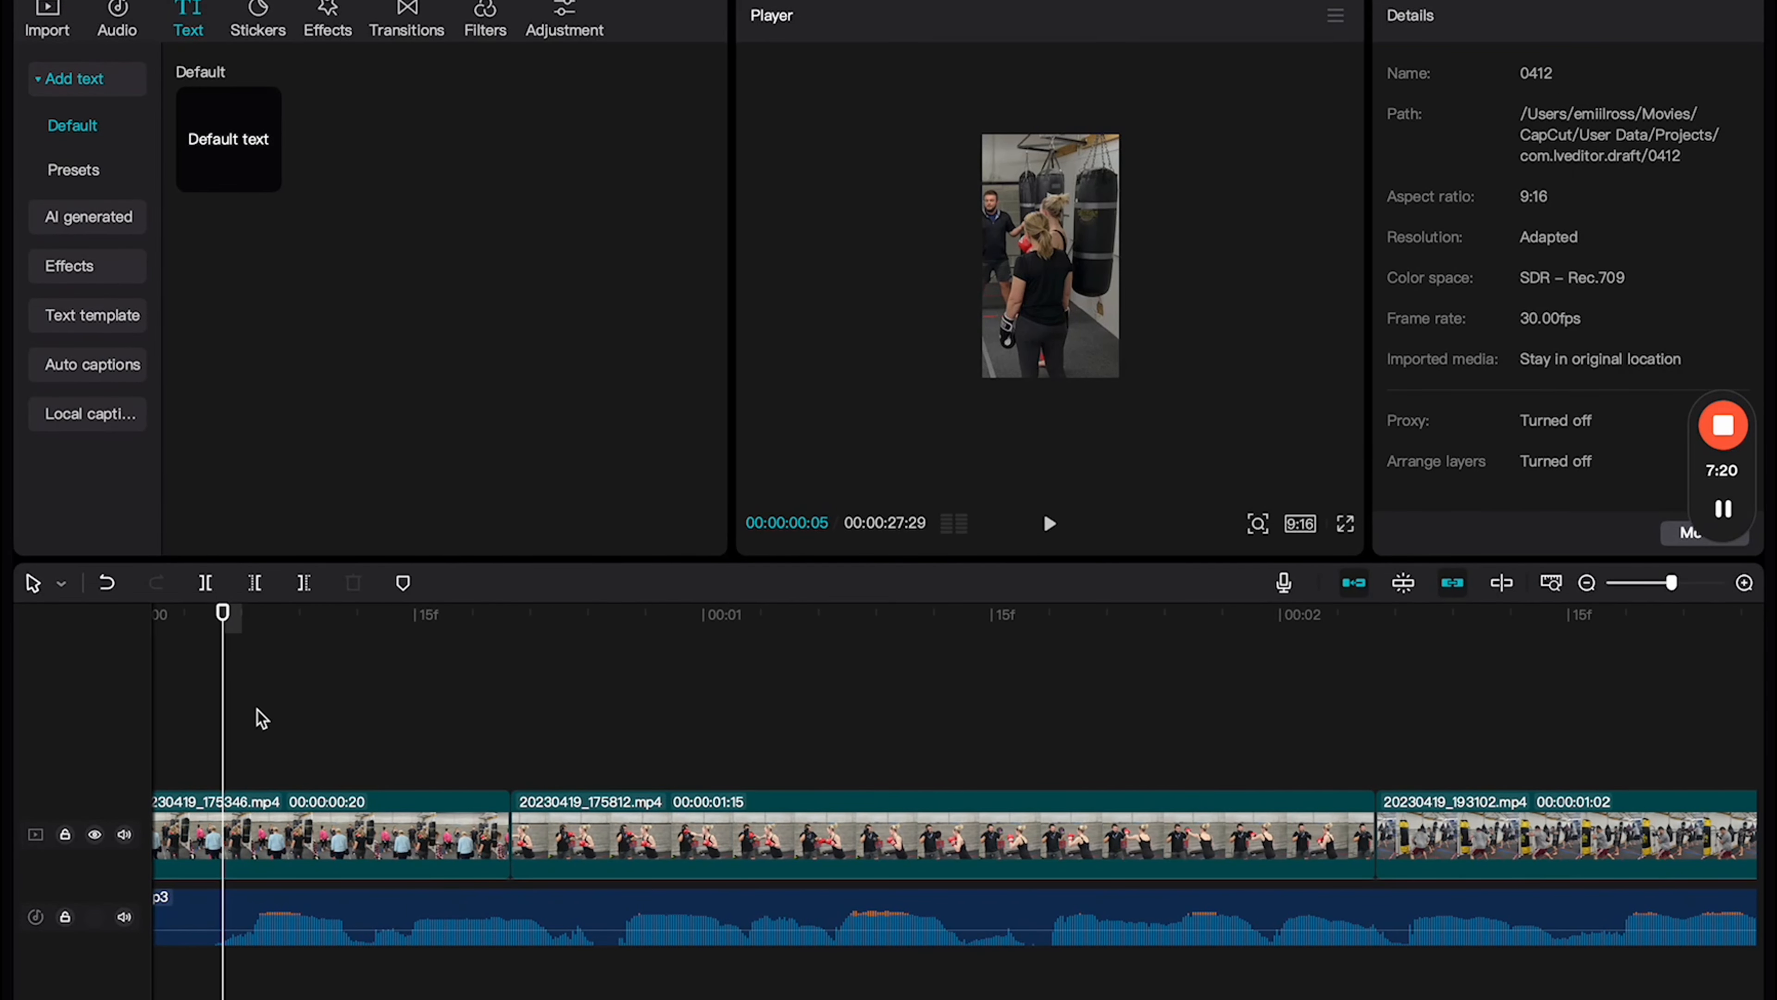
pyautogui.moveTo(224, 632); pyautogui.dragTo(298, 634)
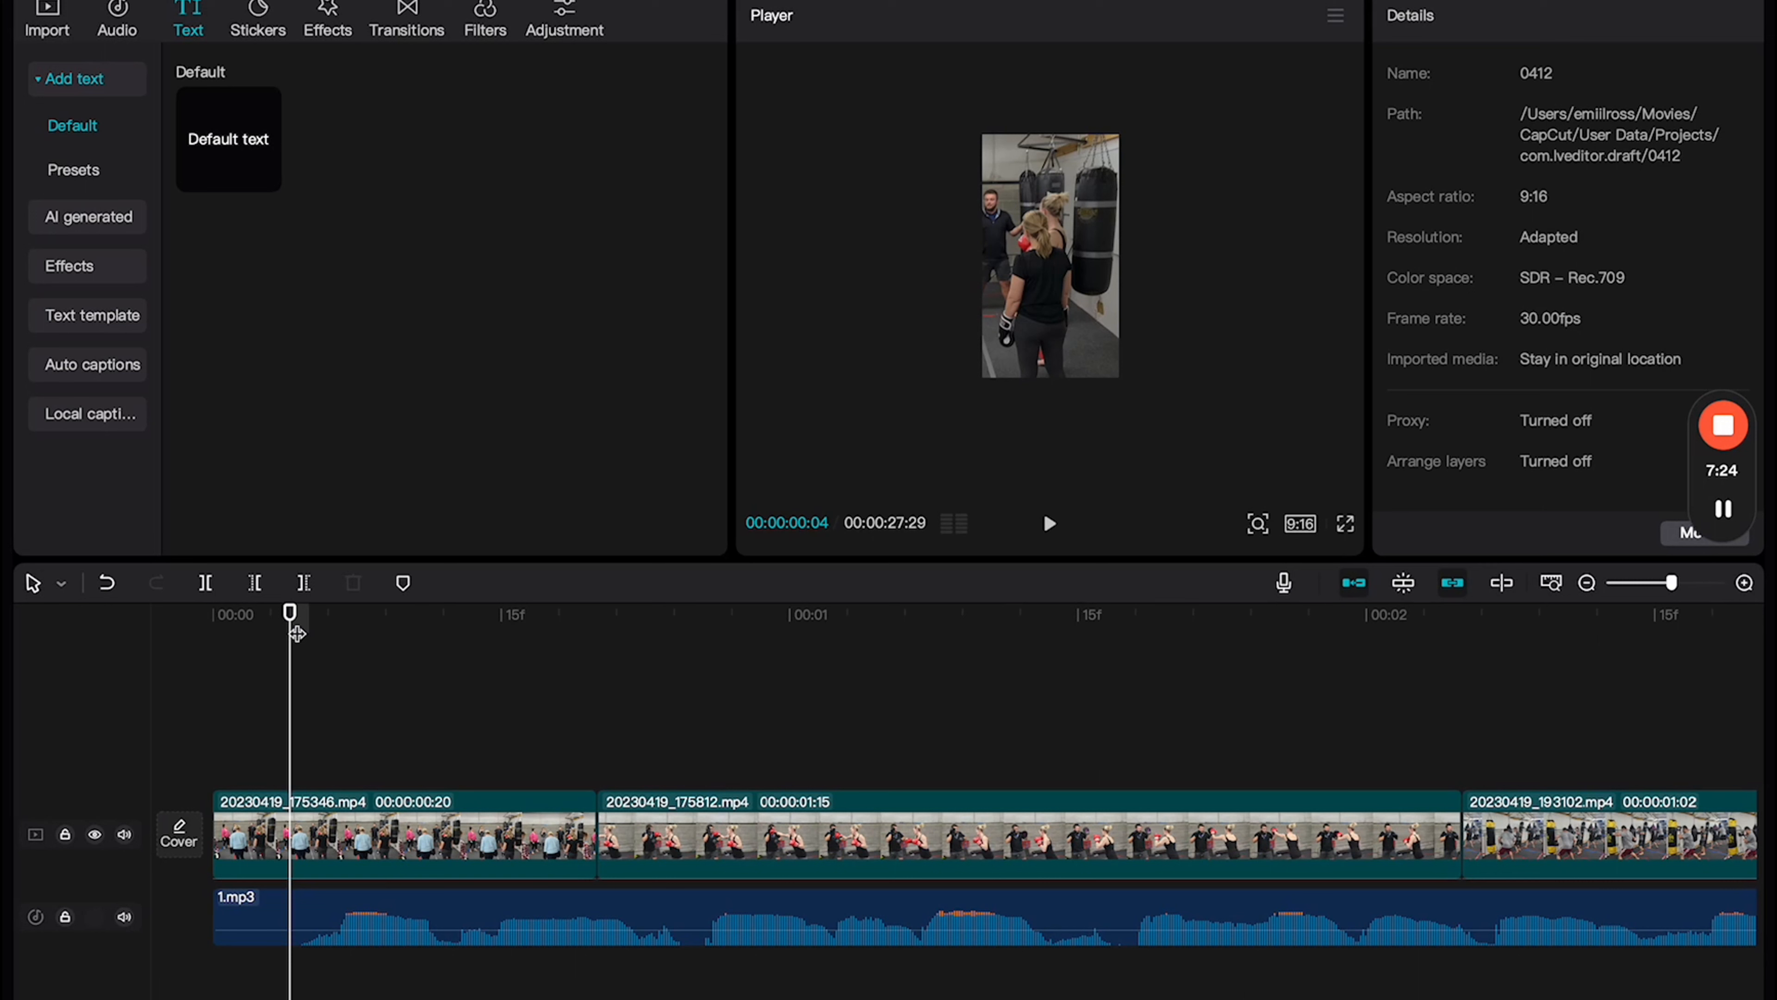
pyautogui.click(336, 917)
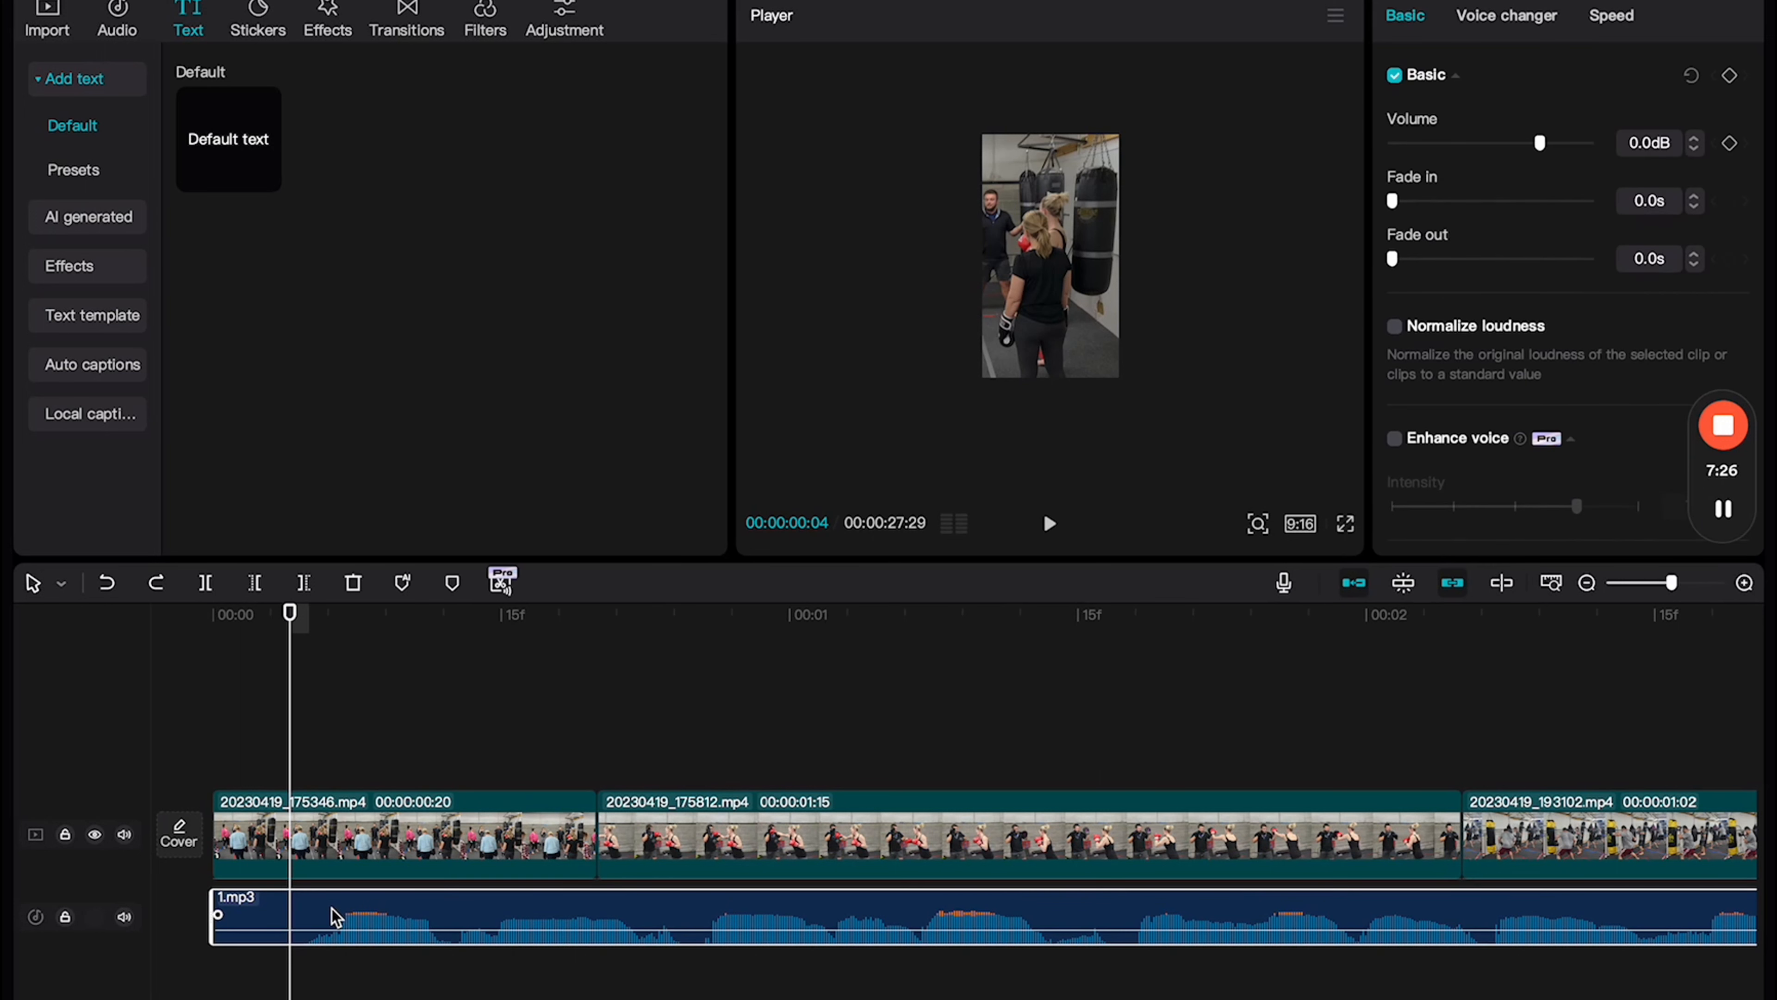
pyautogui.hotkey('ctrl', 'b')
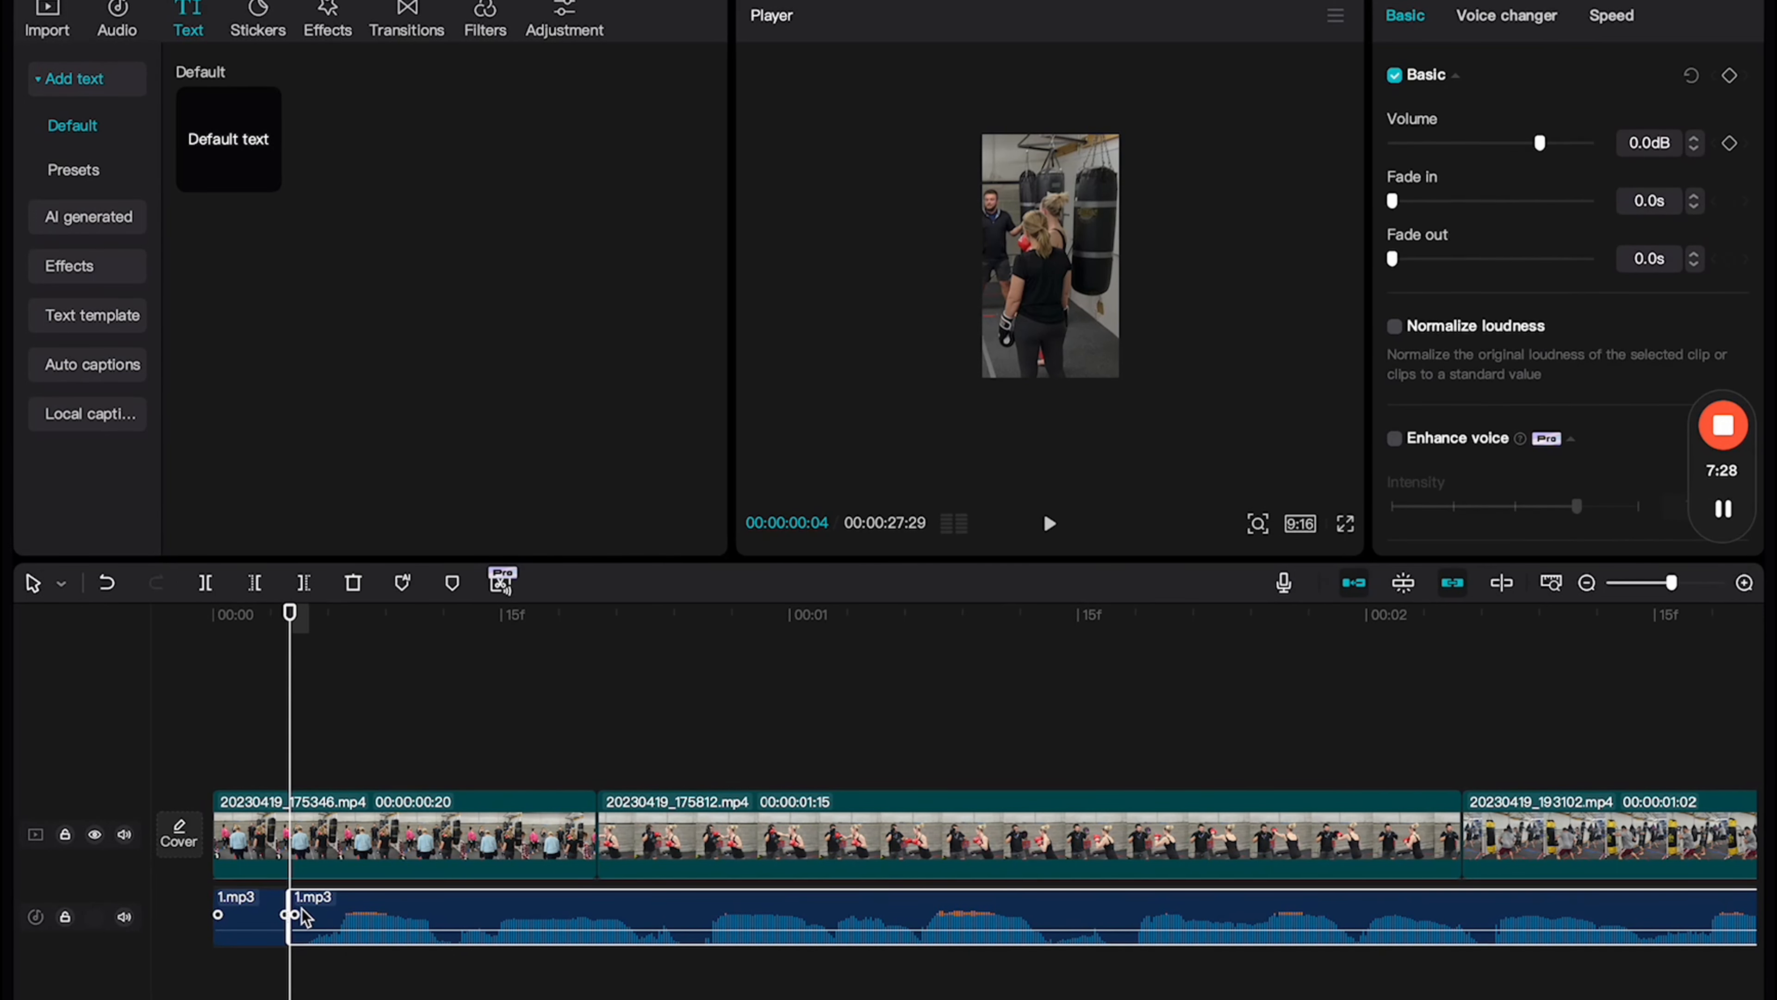
pyautogui.click(261, 901)
pyautogui.press('Delete')
pyautogui.moveTo(329, 924); pyautogui.dragTo(248, 927)
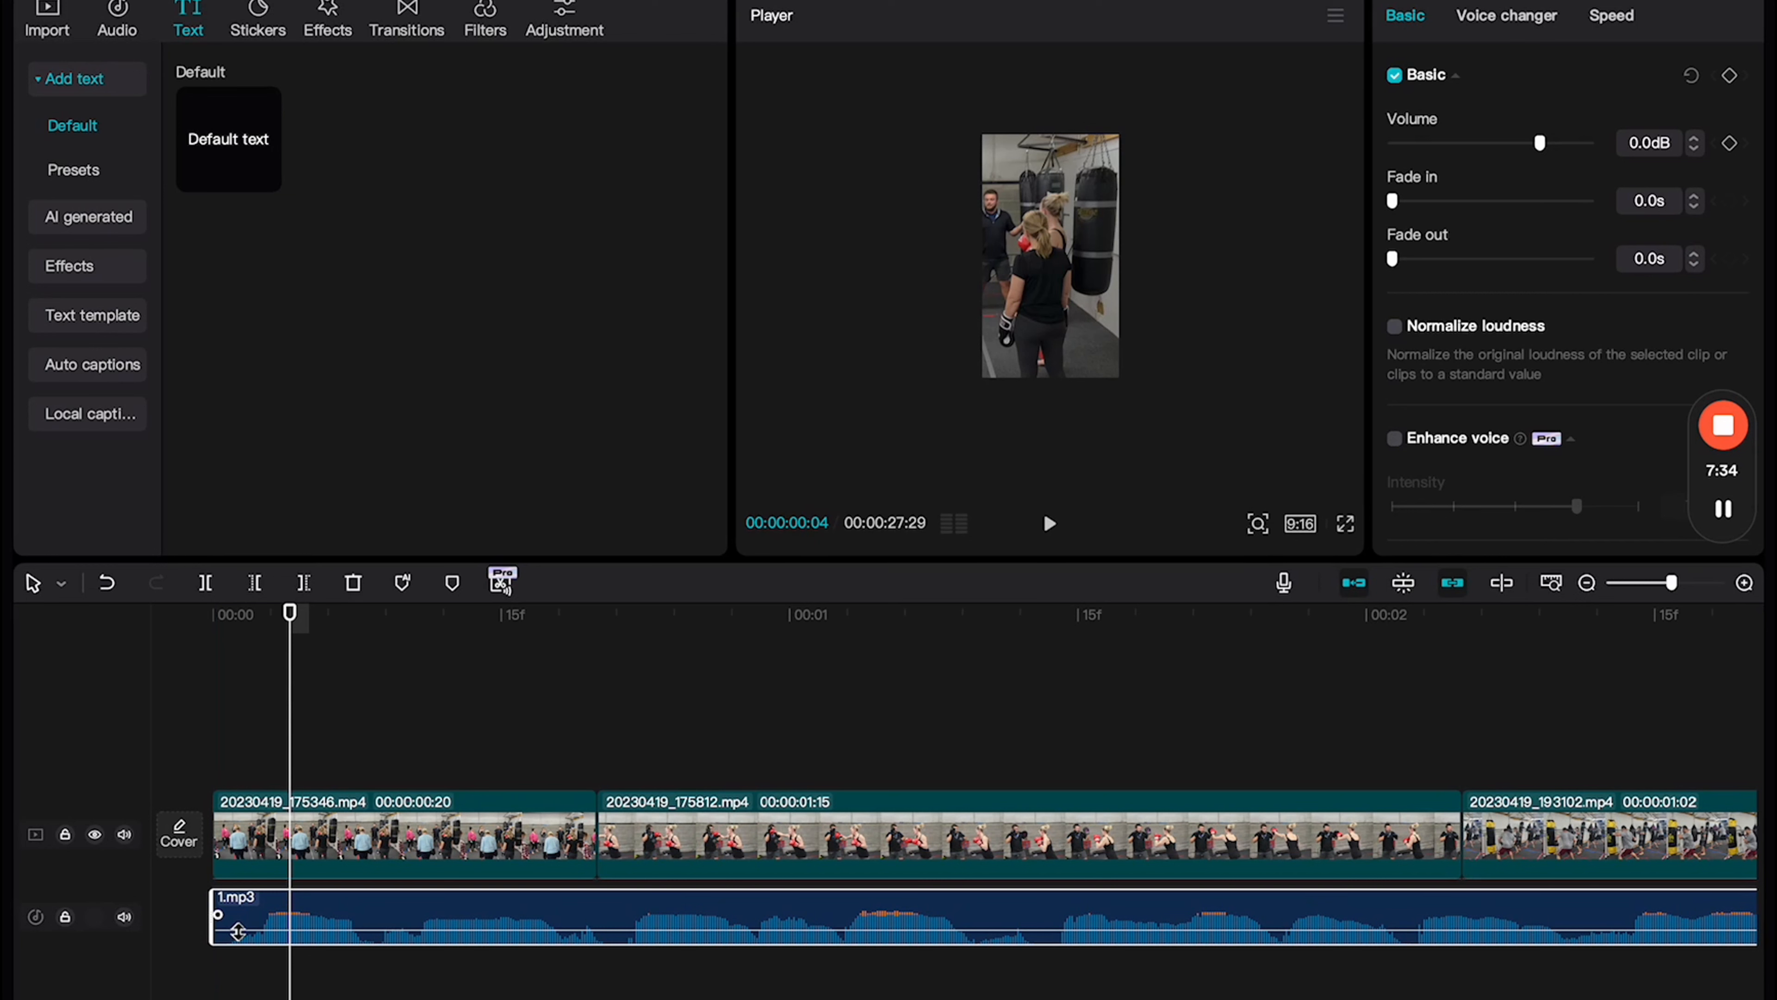
# Step: Split 1.mp3 at 00:00:03:21, where the first spoken sentence ends and the pause begins
pyautogui.hscroll(10, 237, 932)
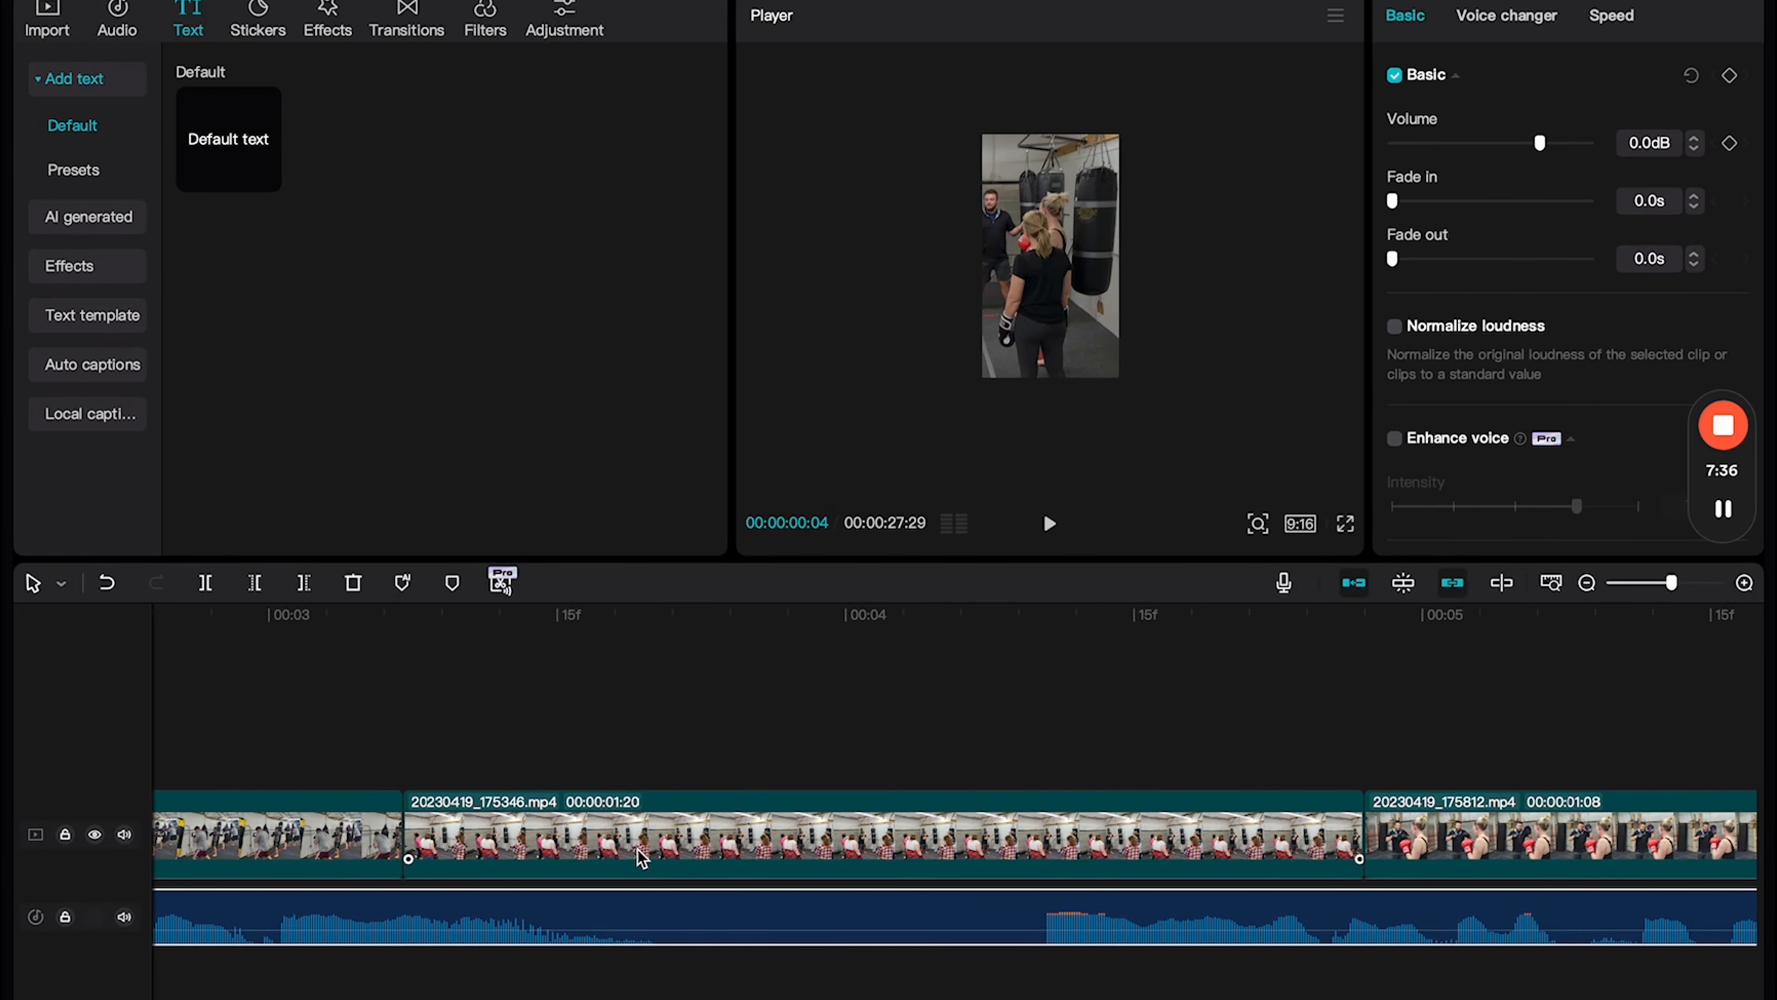
pyautogui.click(673, 787)
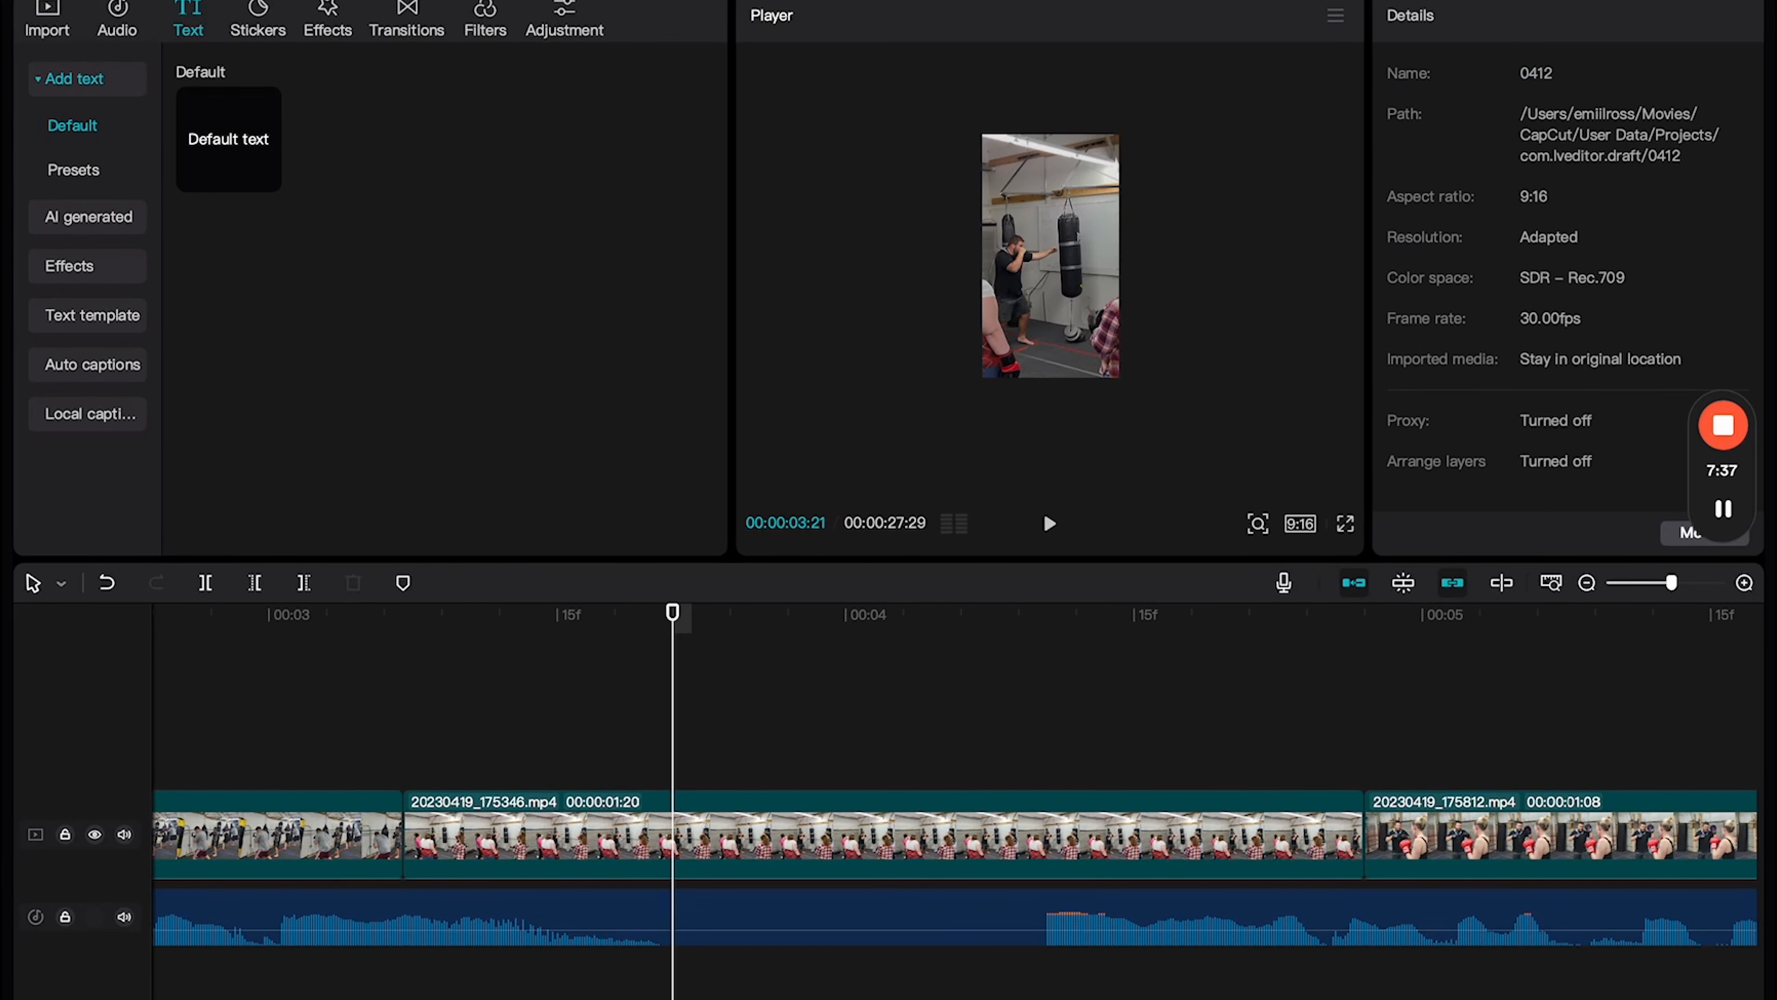
pyautogui.click(694, 938)
pyautogui.press('super+b')
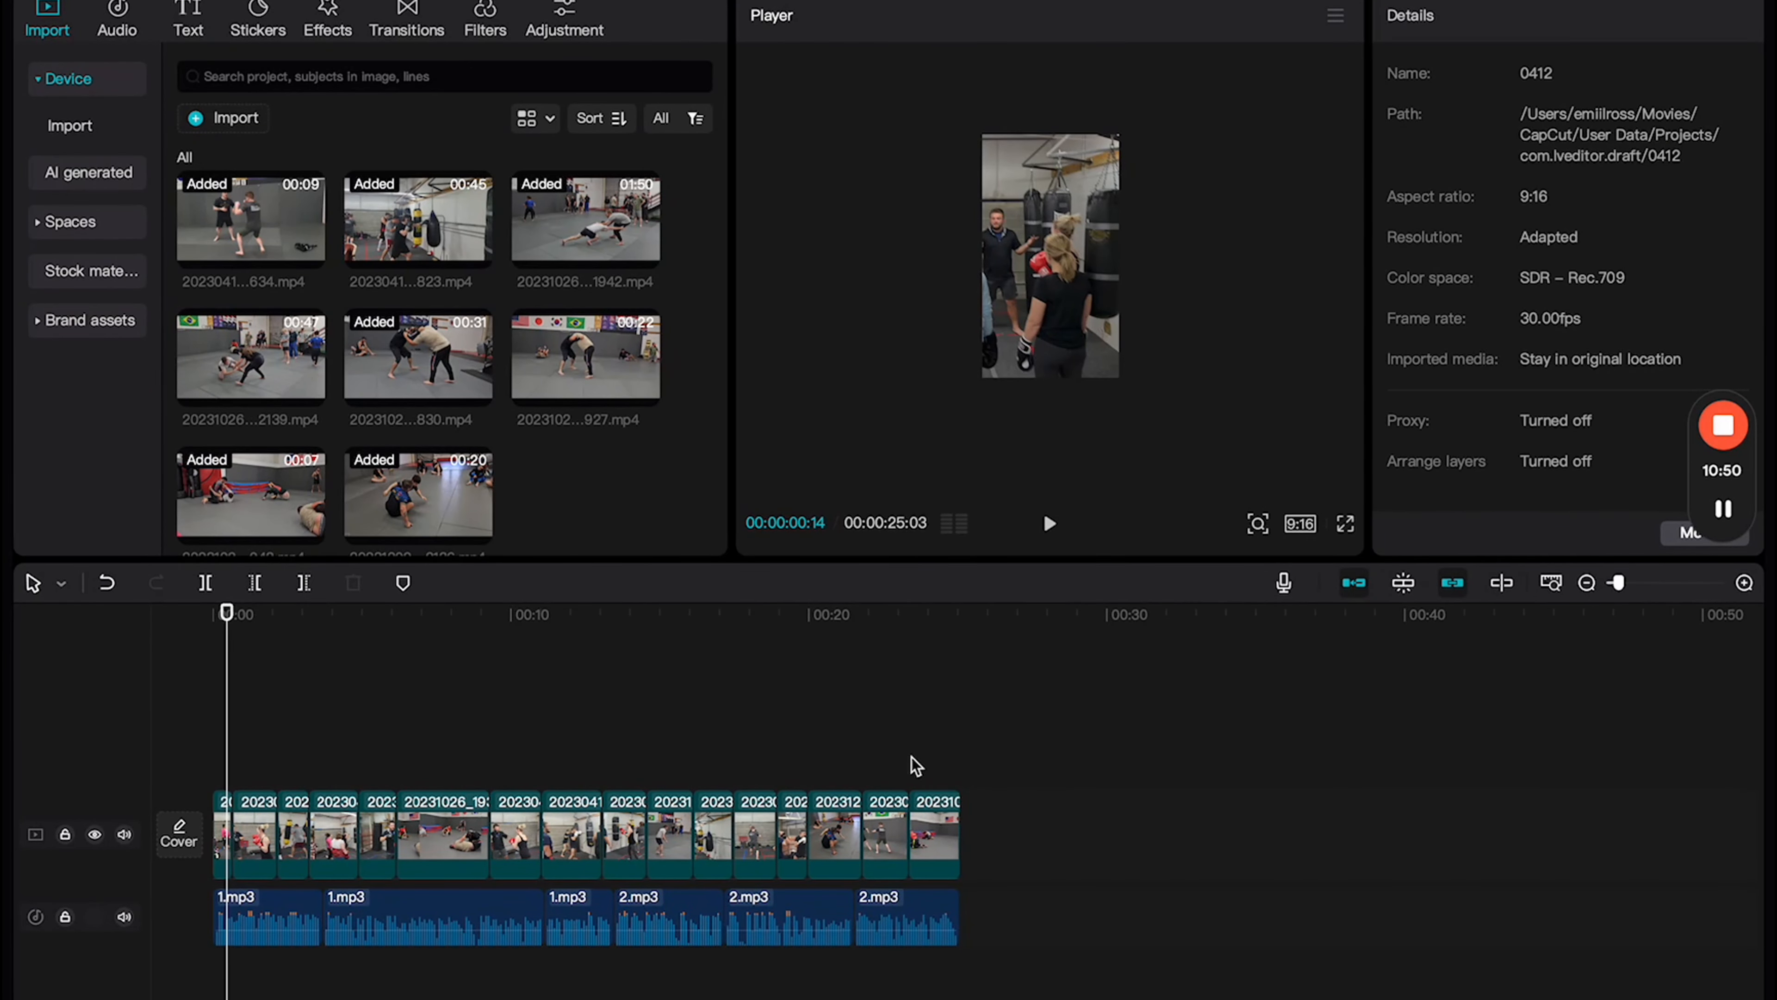
# Step: Set the volume of all 1.mp3 and 2.mp3 voice-over pieces to -3 dB and play the opening to check it
pyautogui.moveTo(1005, 746); pyautogui.dragTo(228, 990)
pyautogui.click(448, 675)
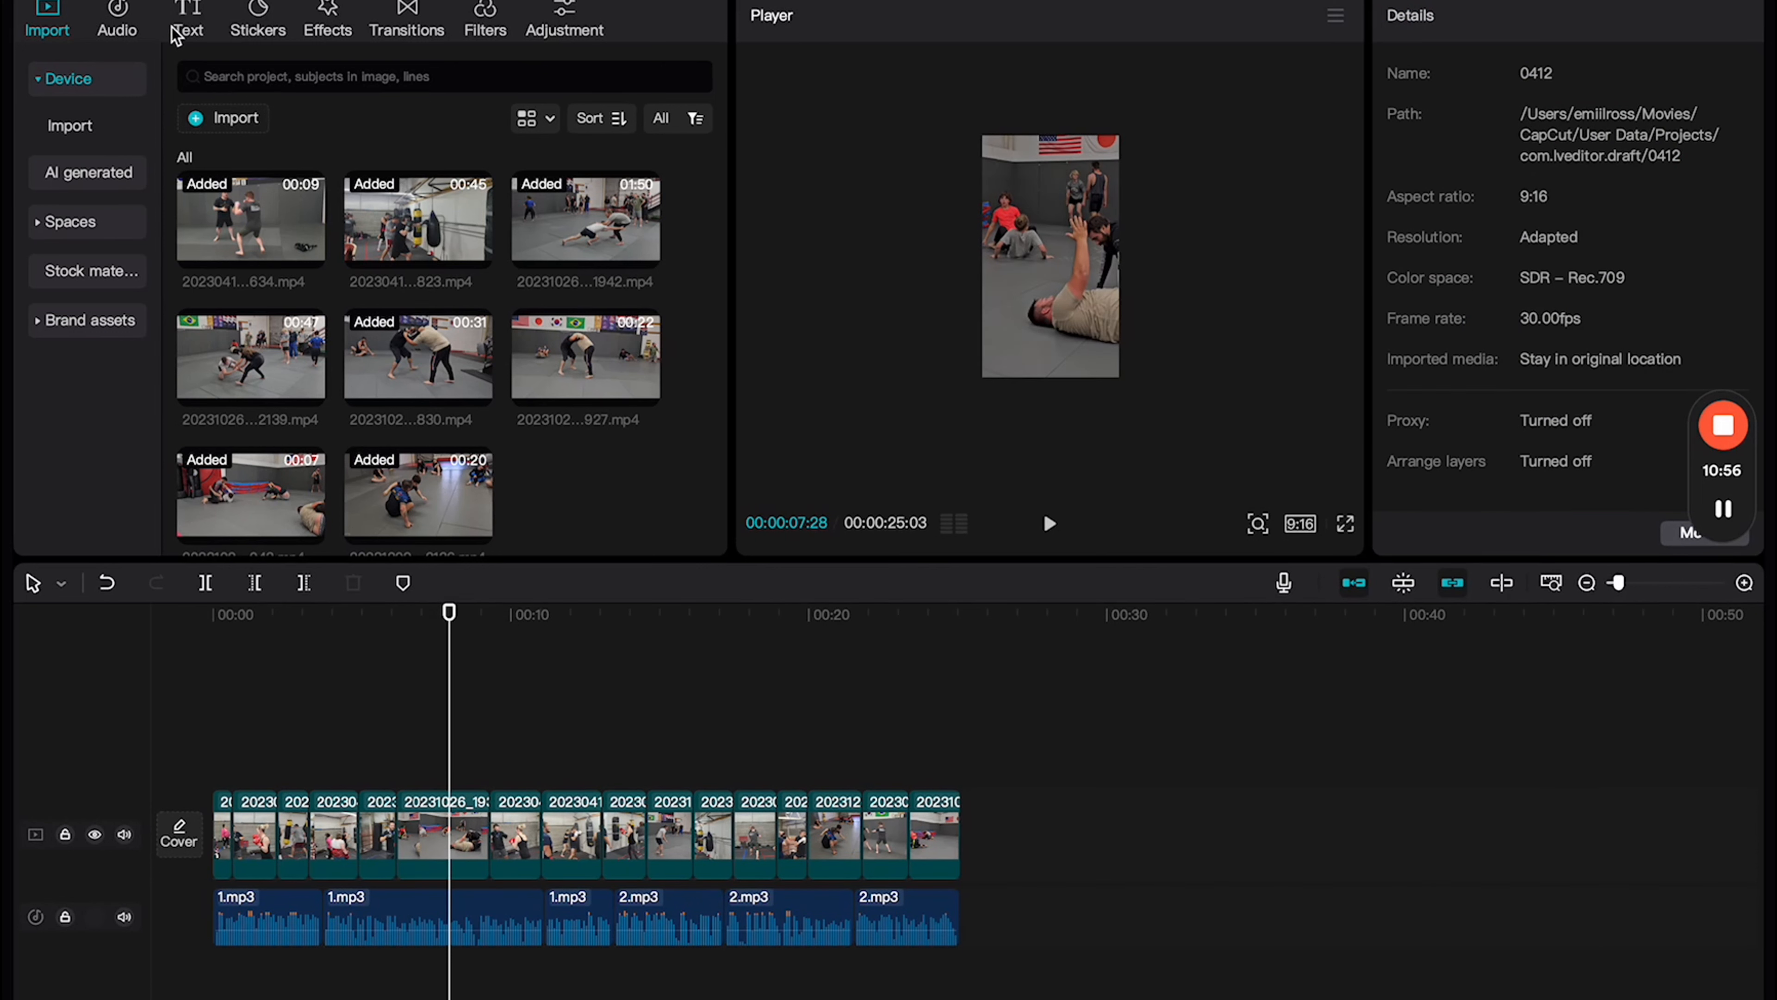
pyautogui.moveTo(269, 983); pyautogui.dragTo(902, 906)
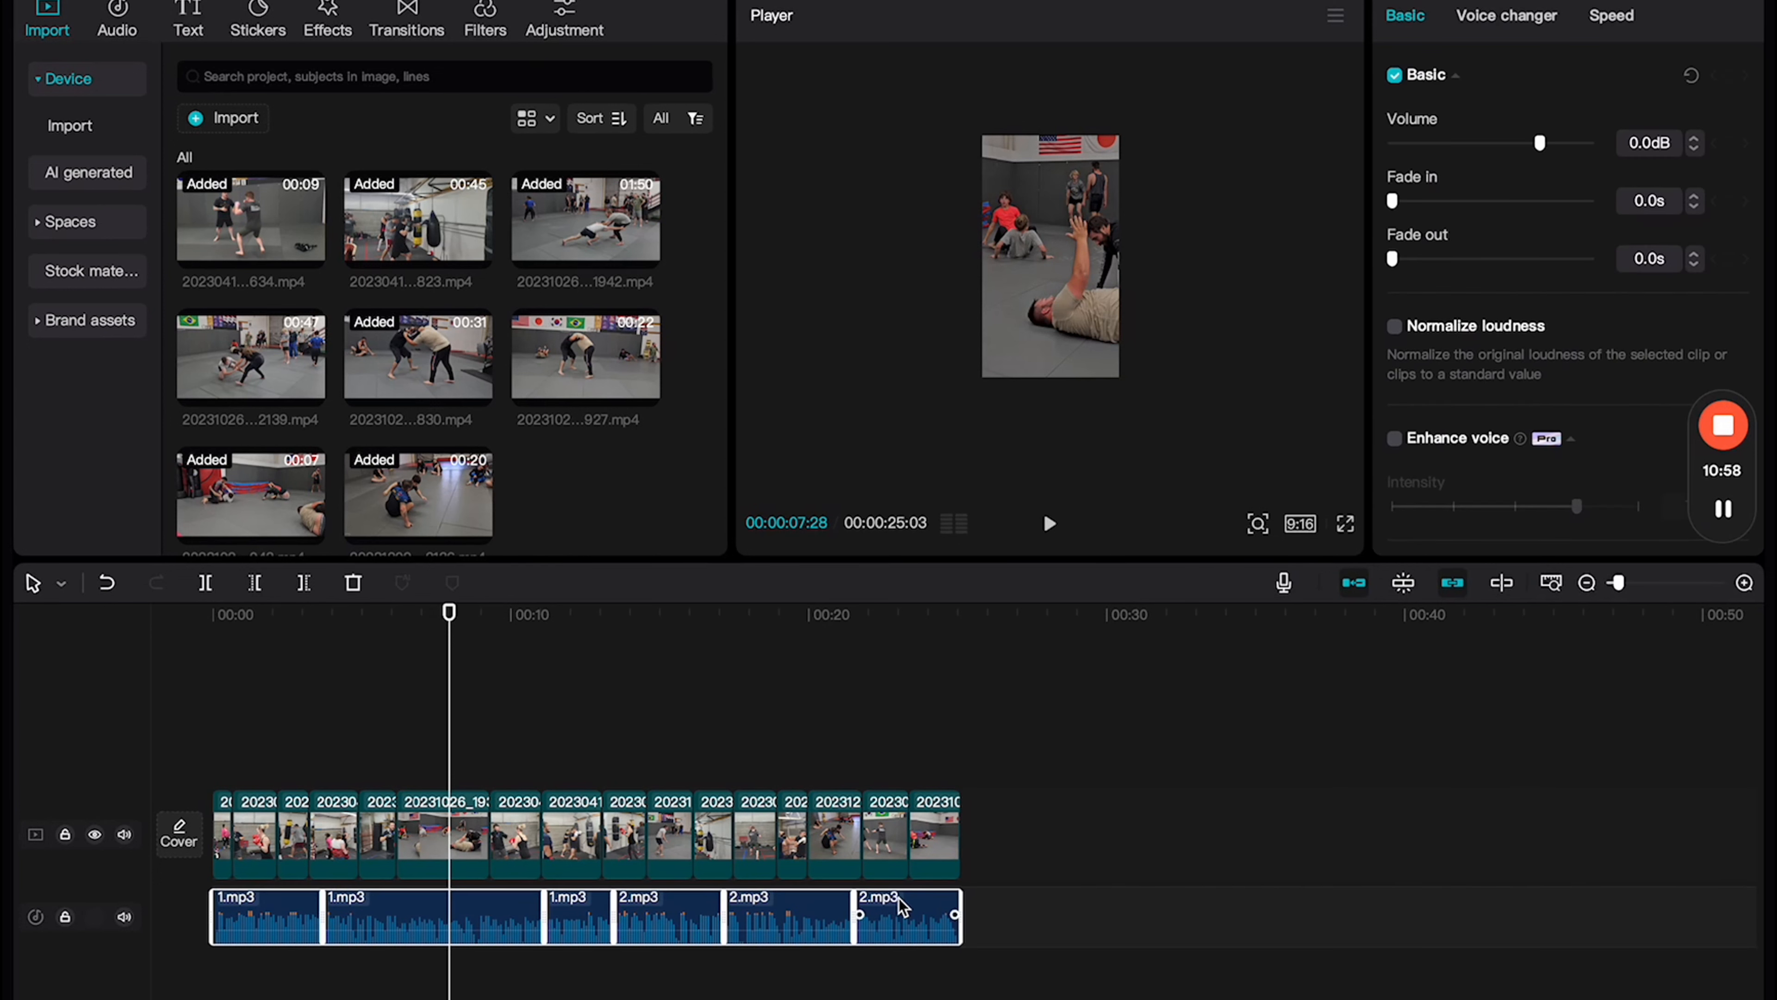
pyautogui.click(1647, 140)
pyautogui.write('-3')
pyautogui.press('Return')
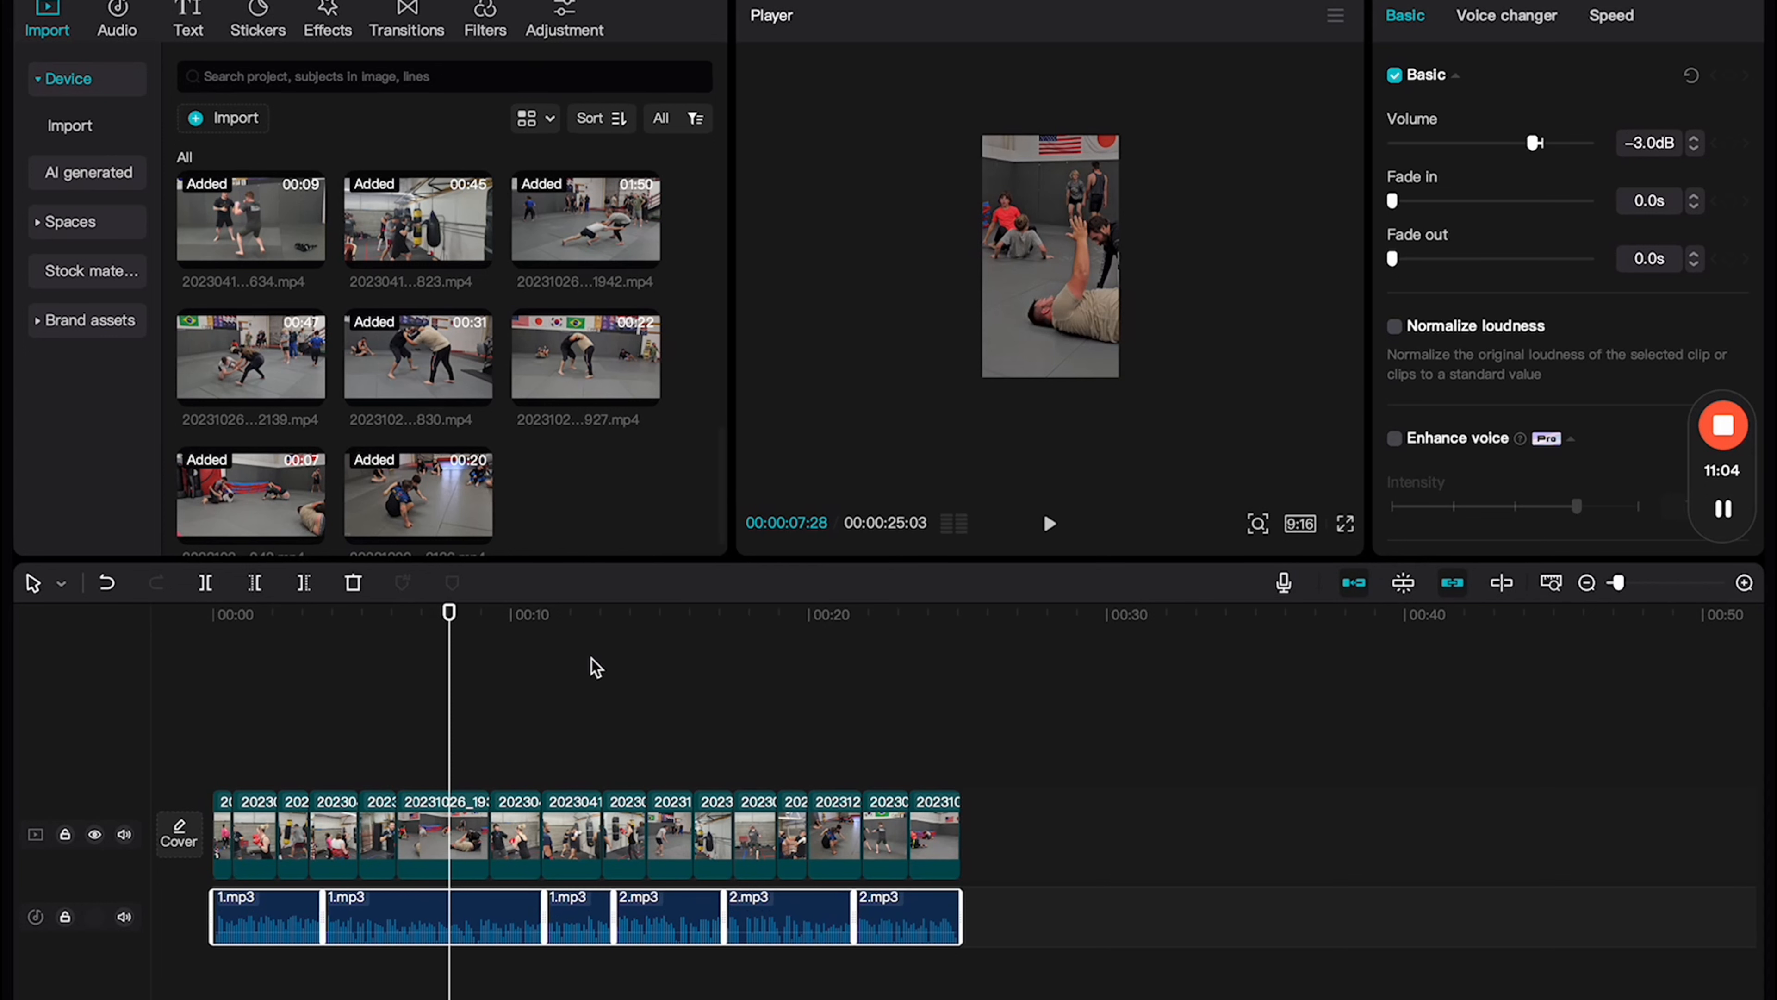
pyautogui.click(230, 728)
pyautogui.press('space')
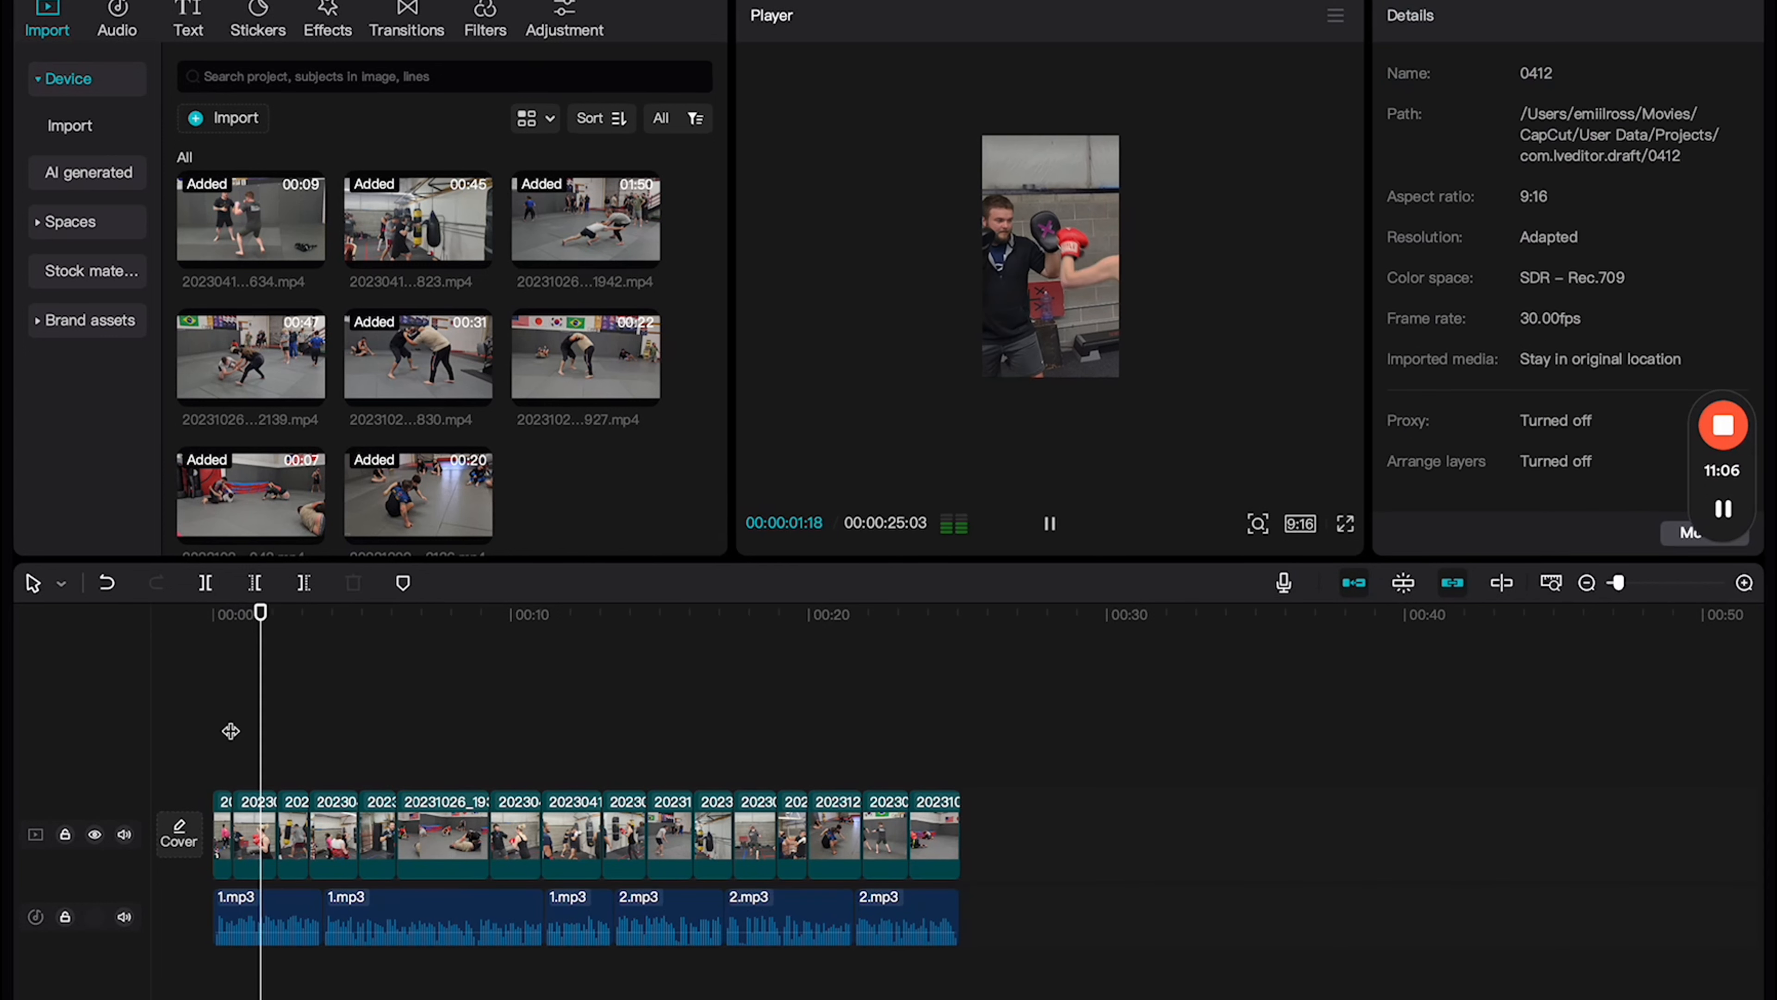
pyautogui.press('space')
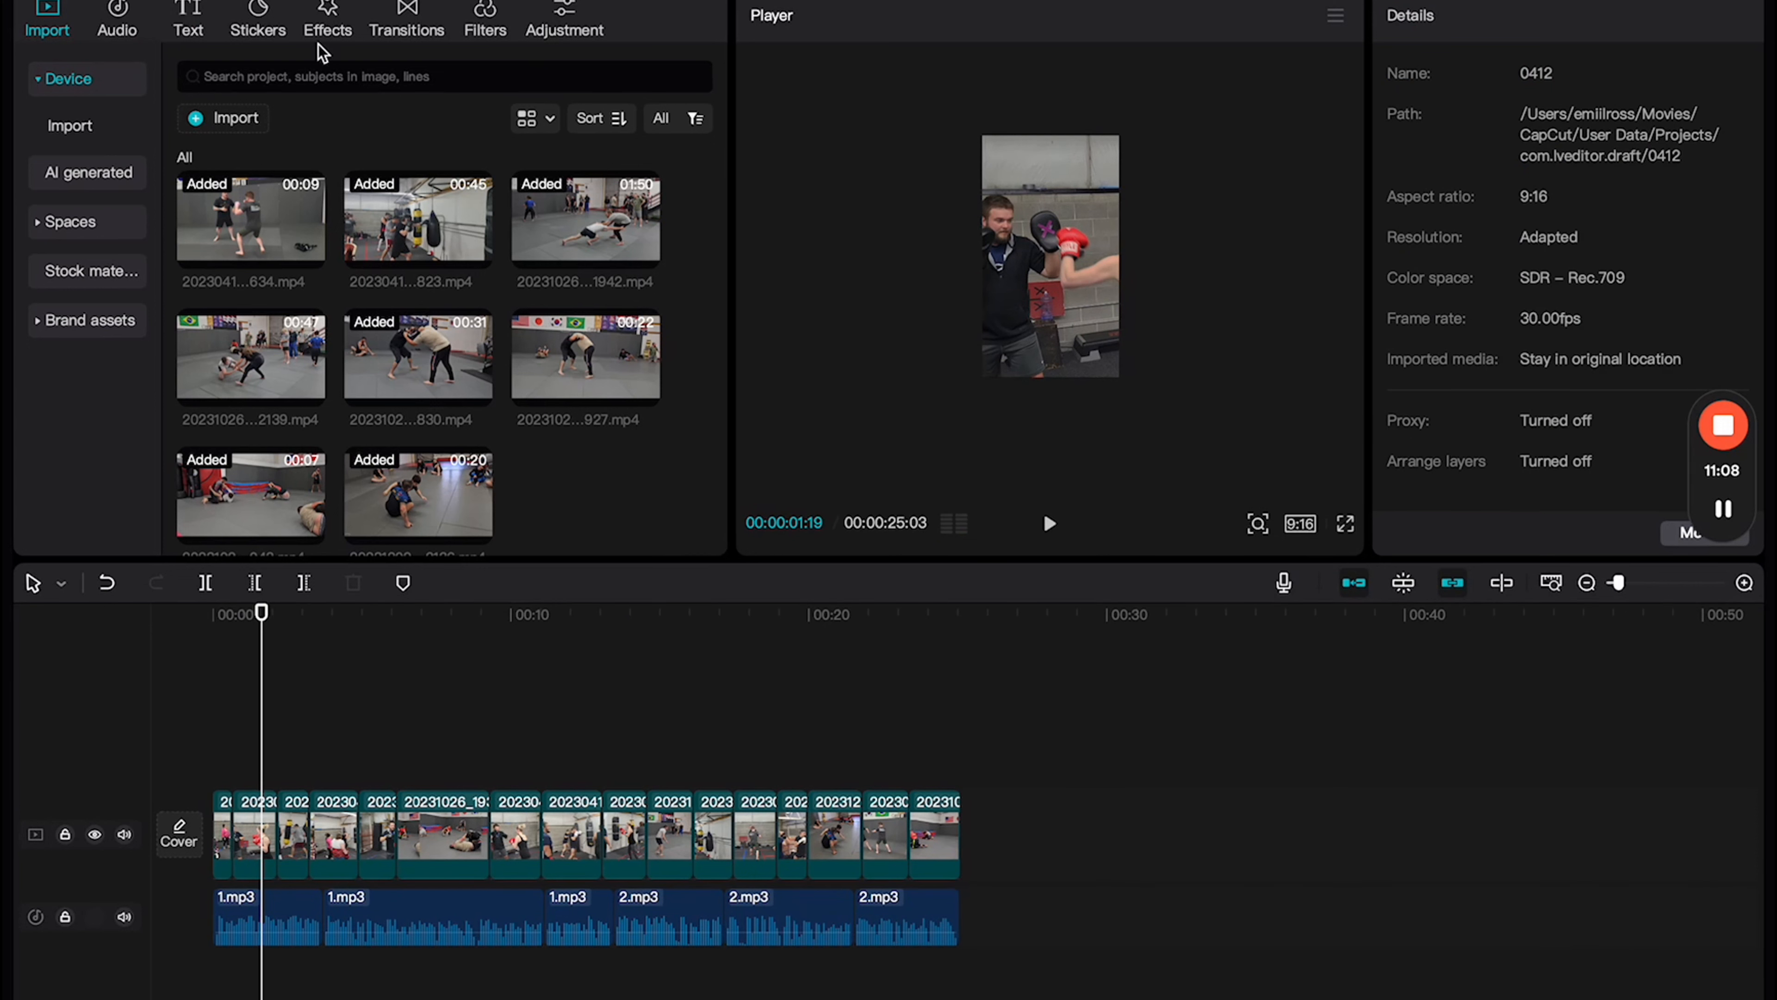
# Step: Generate auto captions from the speech with English as source language and no translation
pyautogui.click(184, 14)
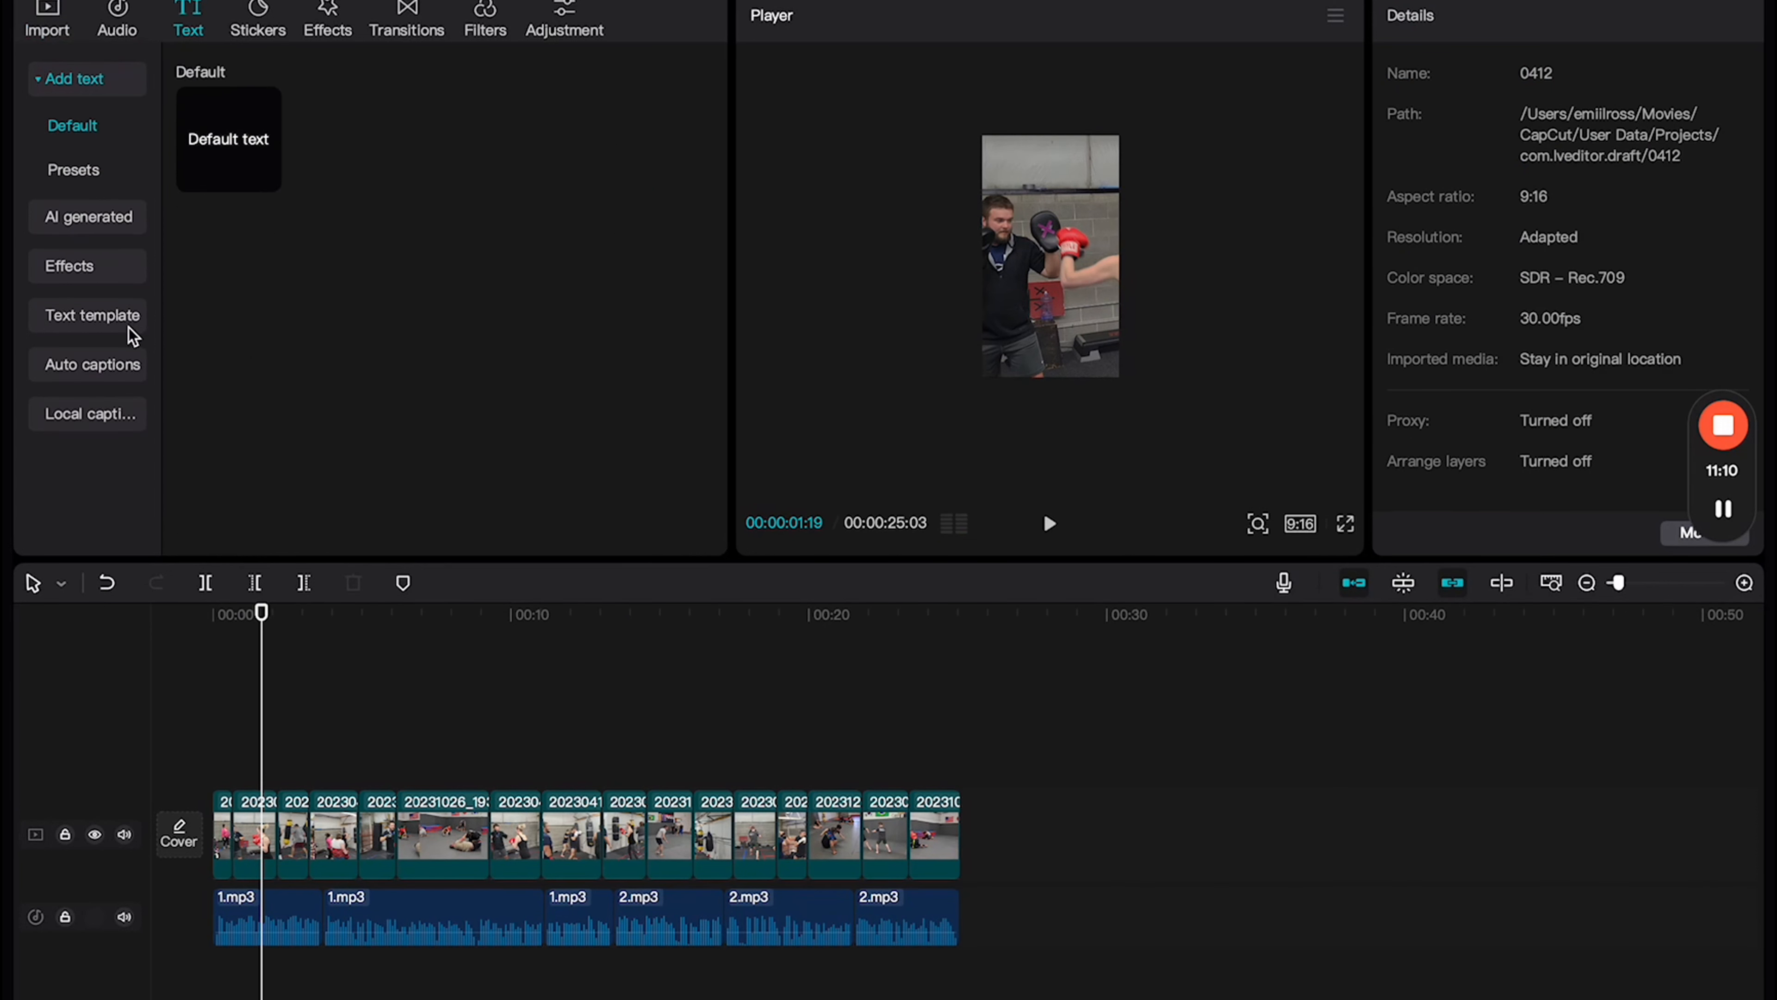
pyautogui.click(117, 364)
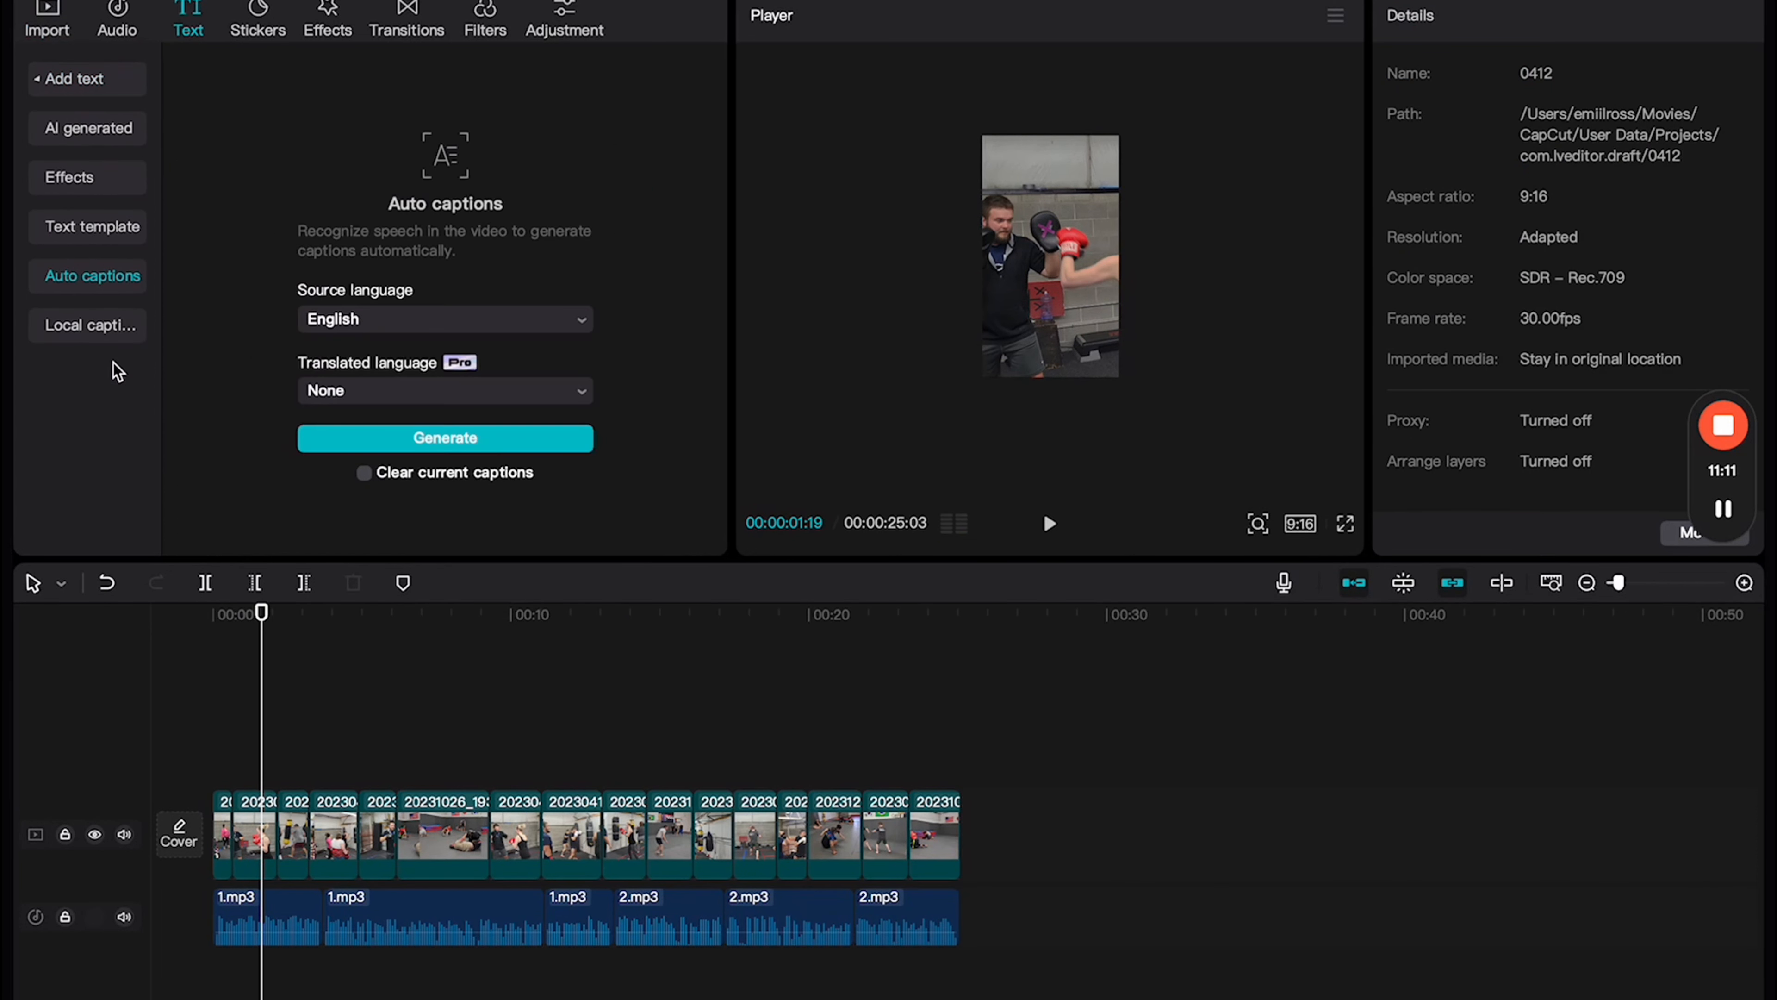
pyautogui.click(419, 438)
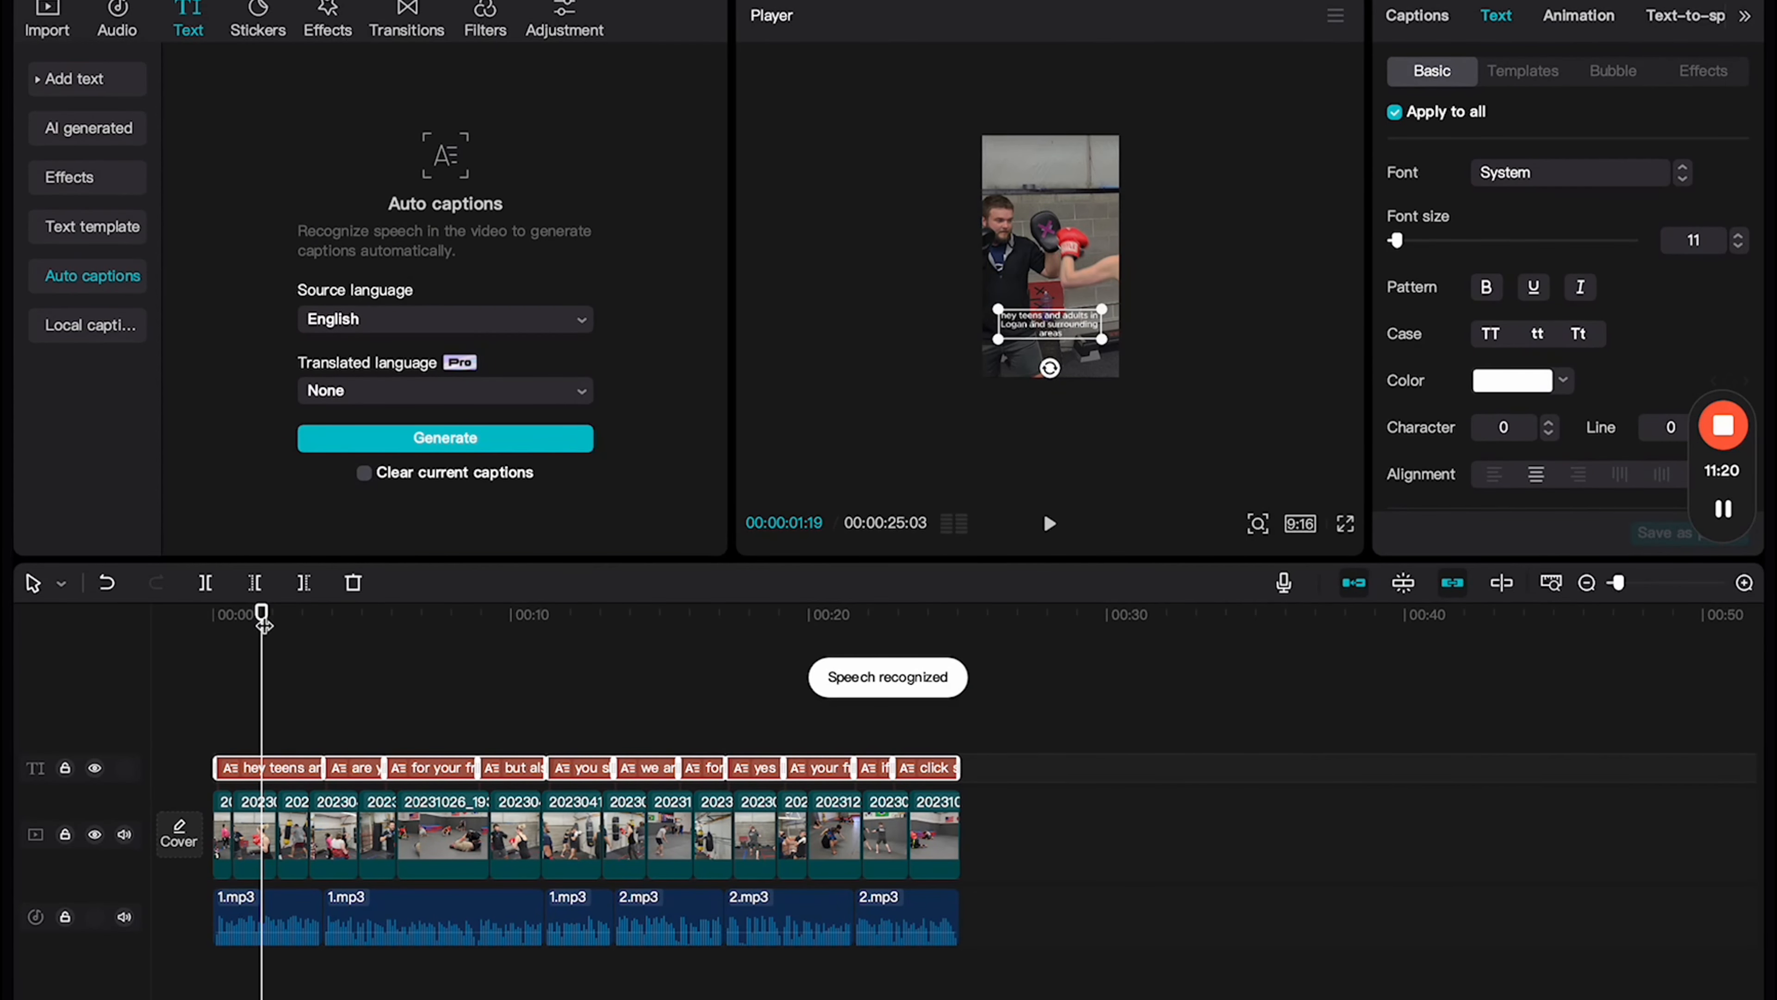
# Step: Extend the start of the first caption back to the very beginning of the timeline
pyautogui.moveTo(264, 623); pyautogui.dragTo(213, 619)
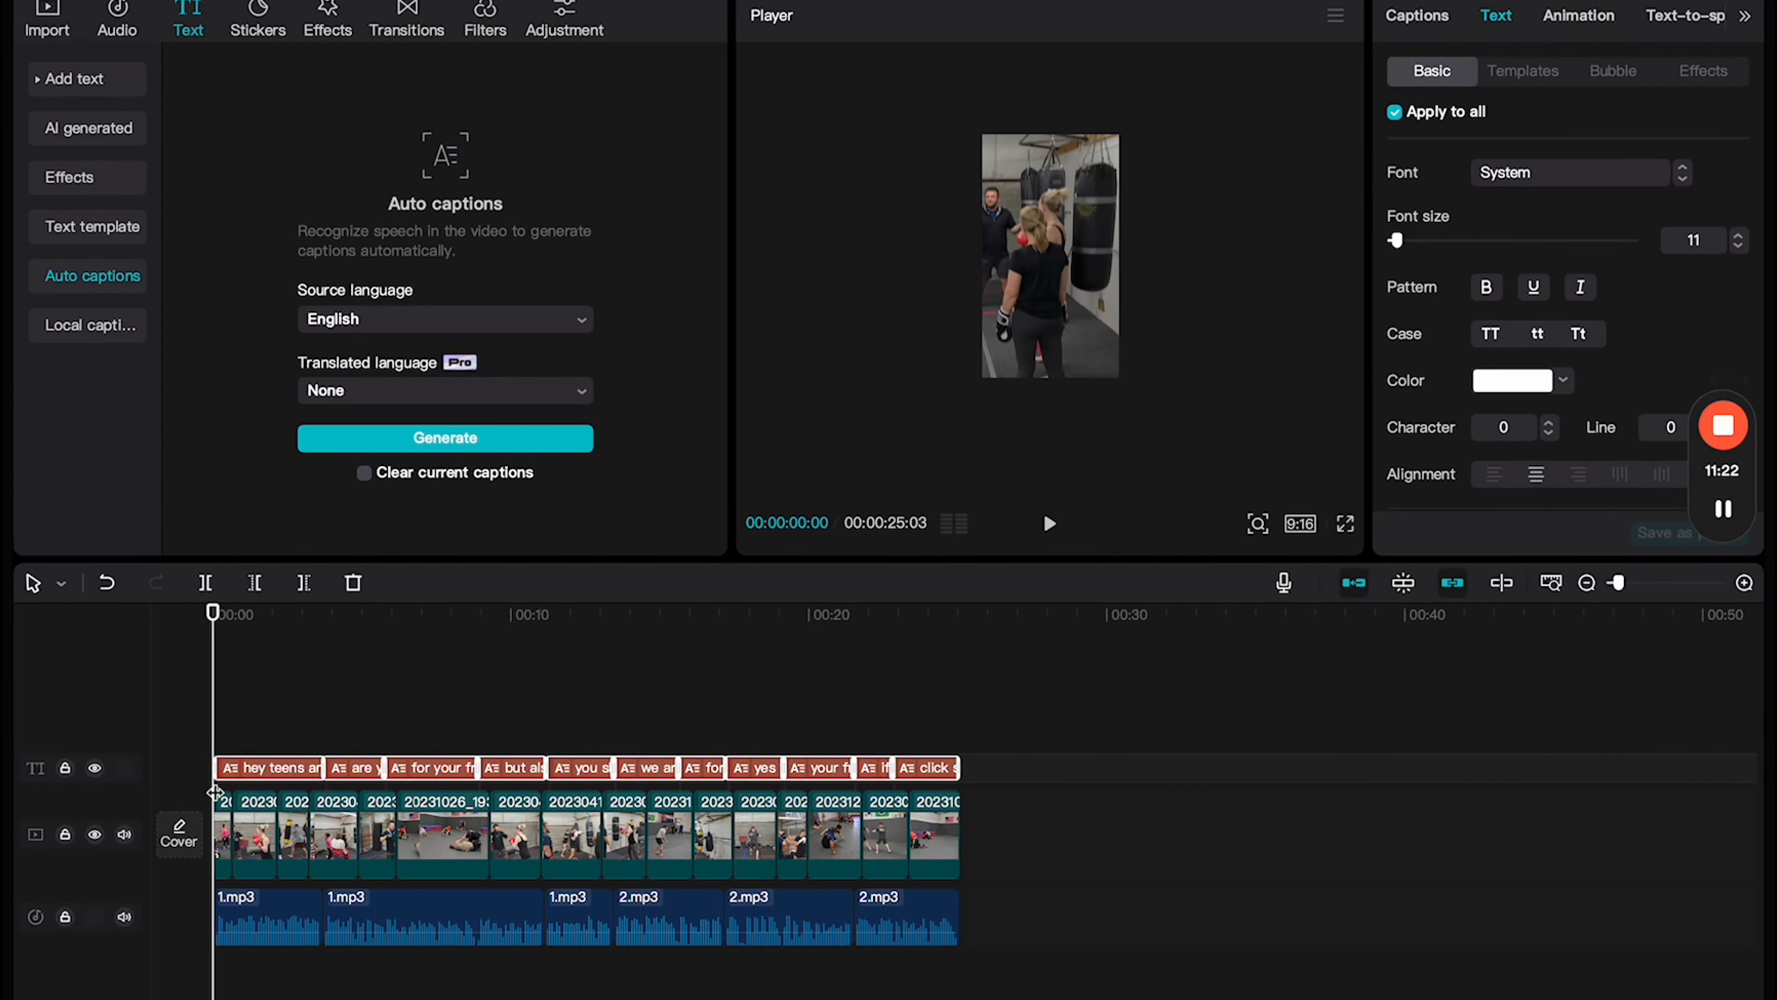
pyautogui.press('super+equal')
pyautogui.moveTo(217, 767); pyautogui.dragTo(183, 770)
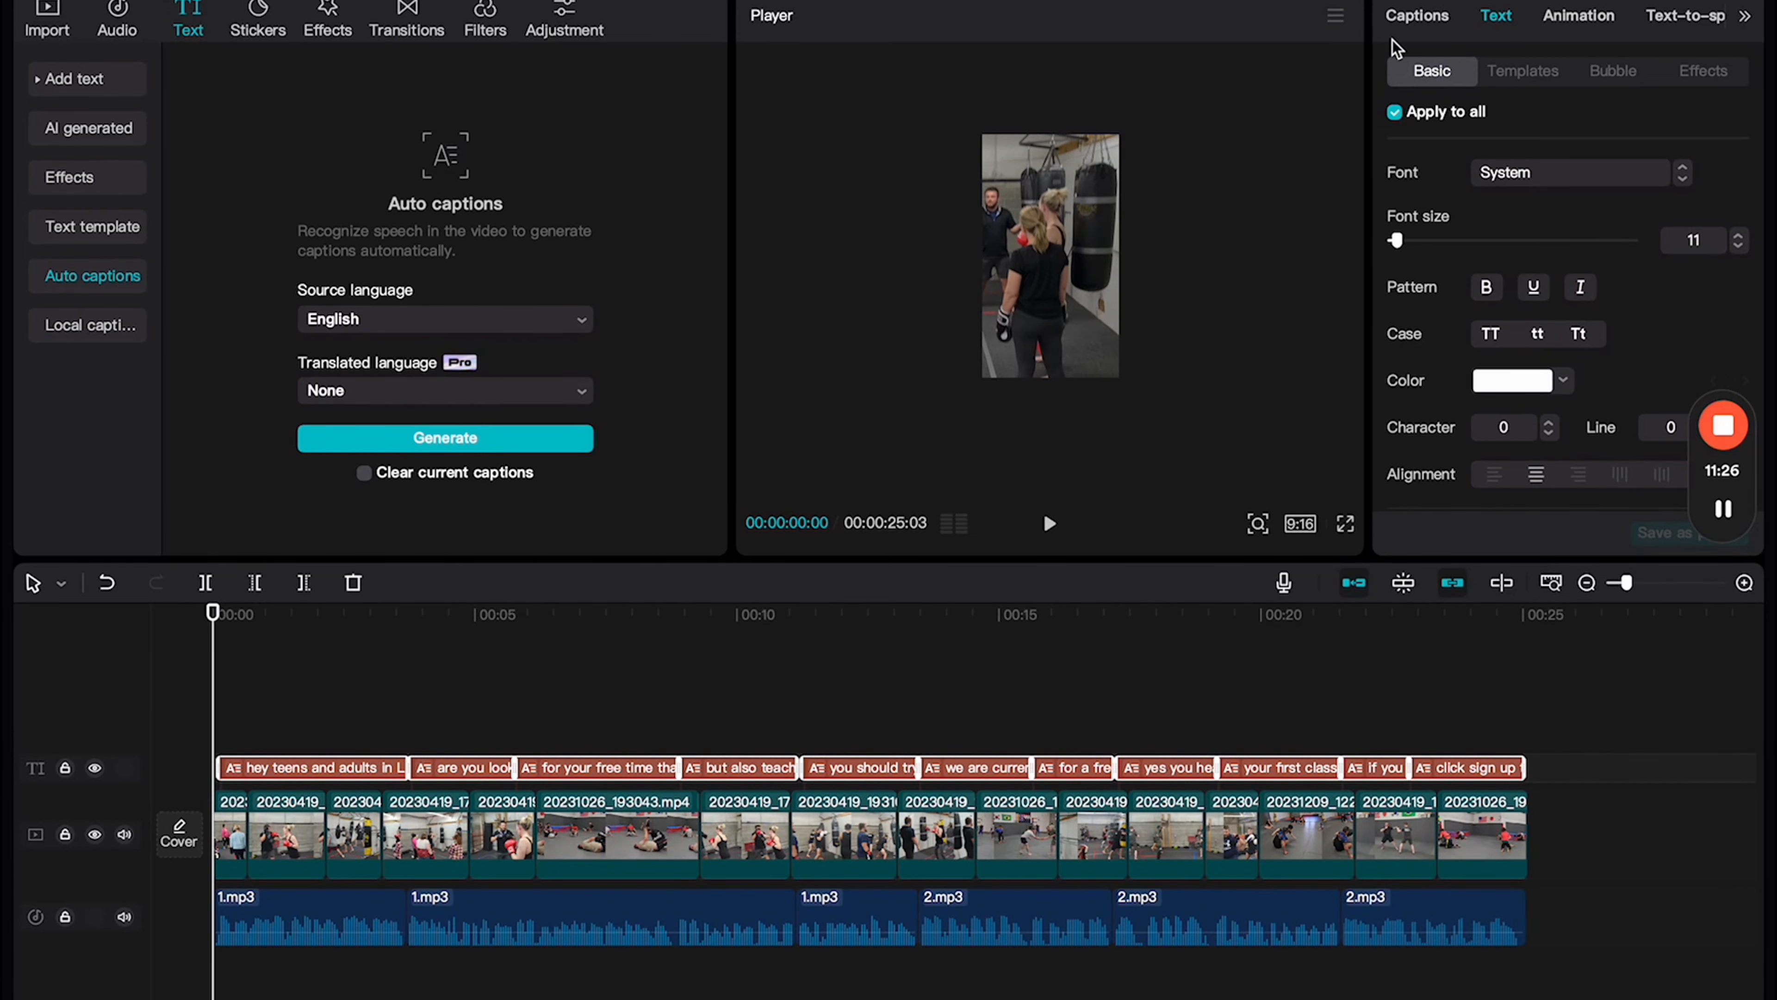
pyautogui.click(231, 778)
pyautogui.moveTo(219, 768); pyautogui.dragTo(211, 769)
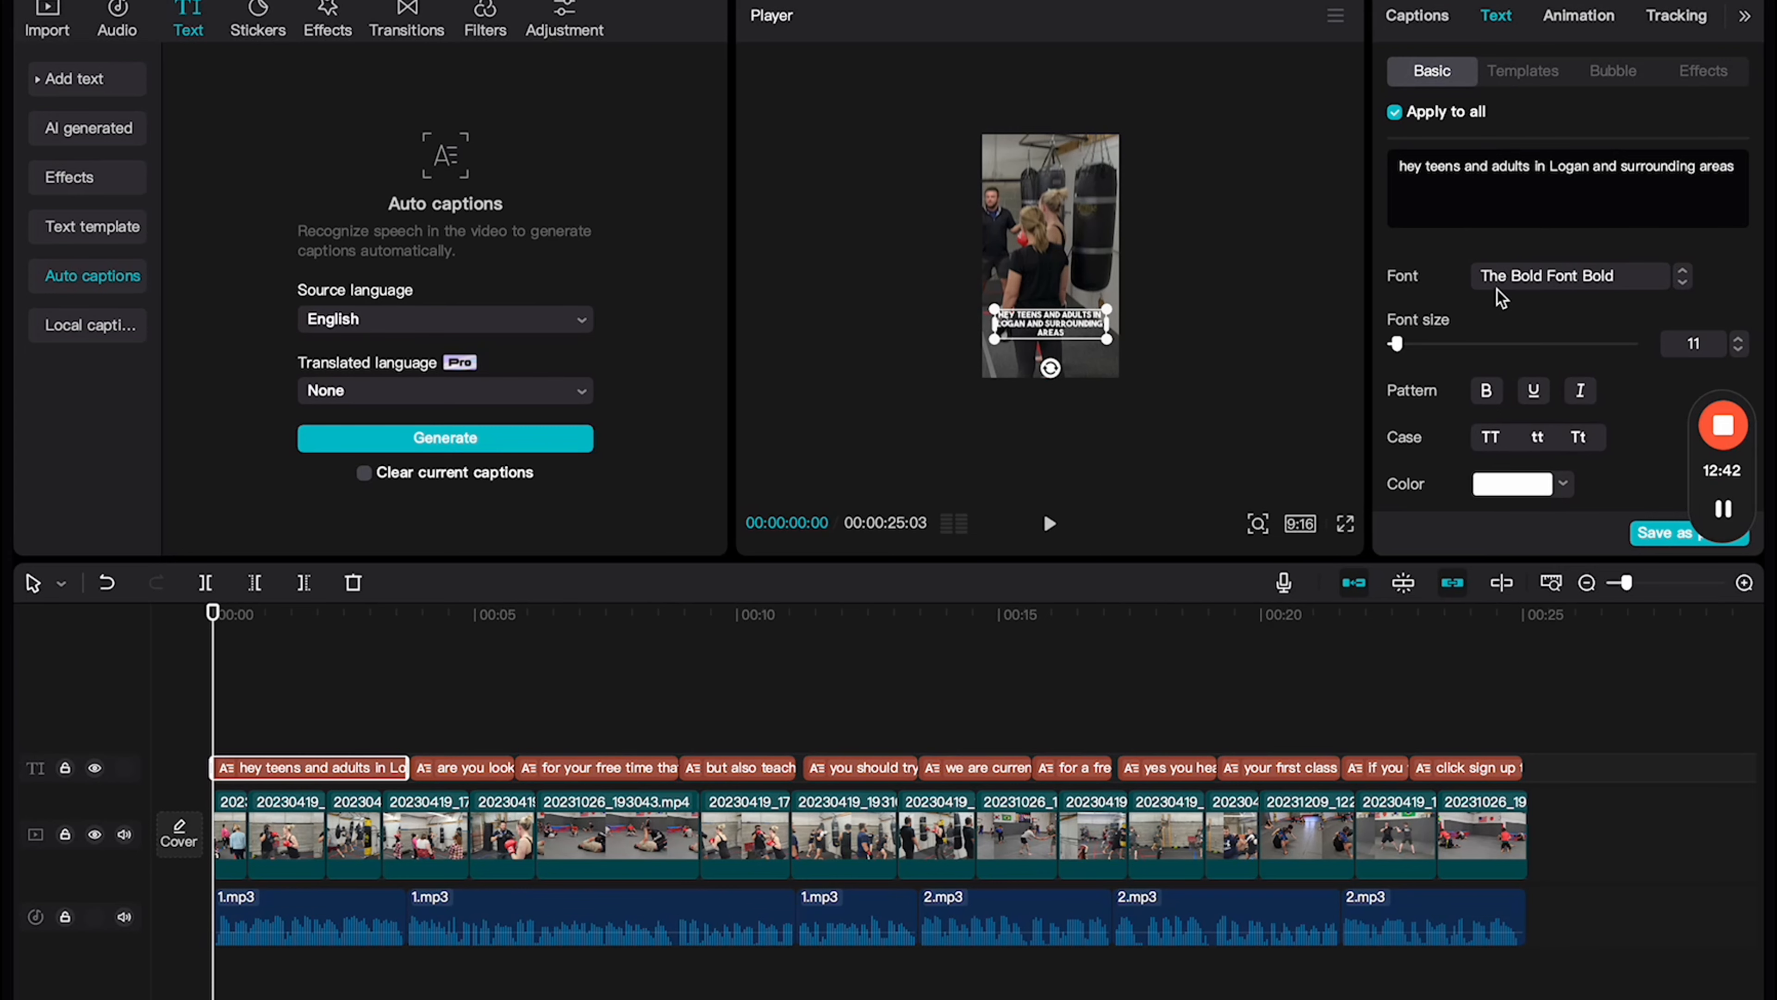
# Step: Switch to the browser, examine The Bold Font's download page on dafont.com and return to CapCut
pyautogui.hotkey('ctrl', 'Right')
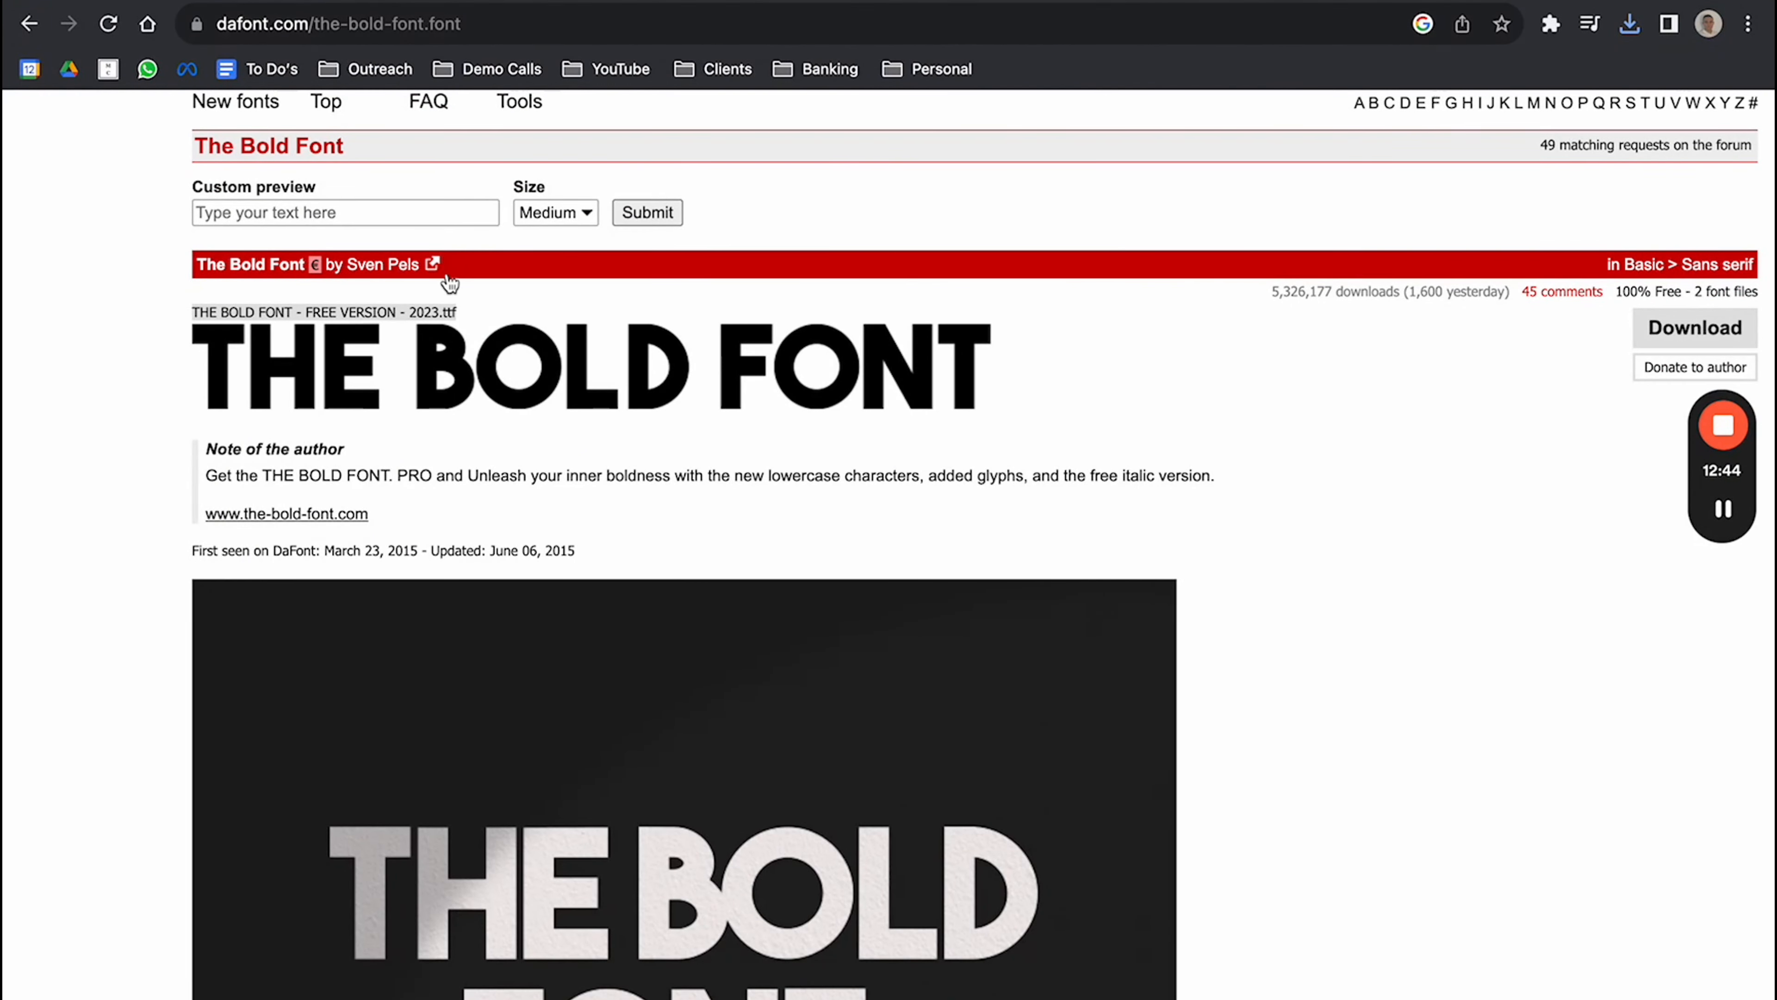
pyautogui.moveTo(214, 375); pyautogui.dragTo(907, 383)
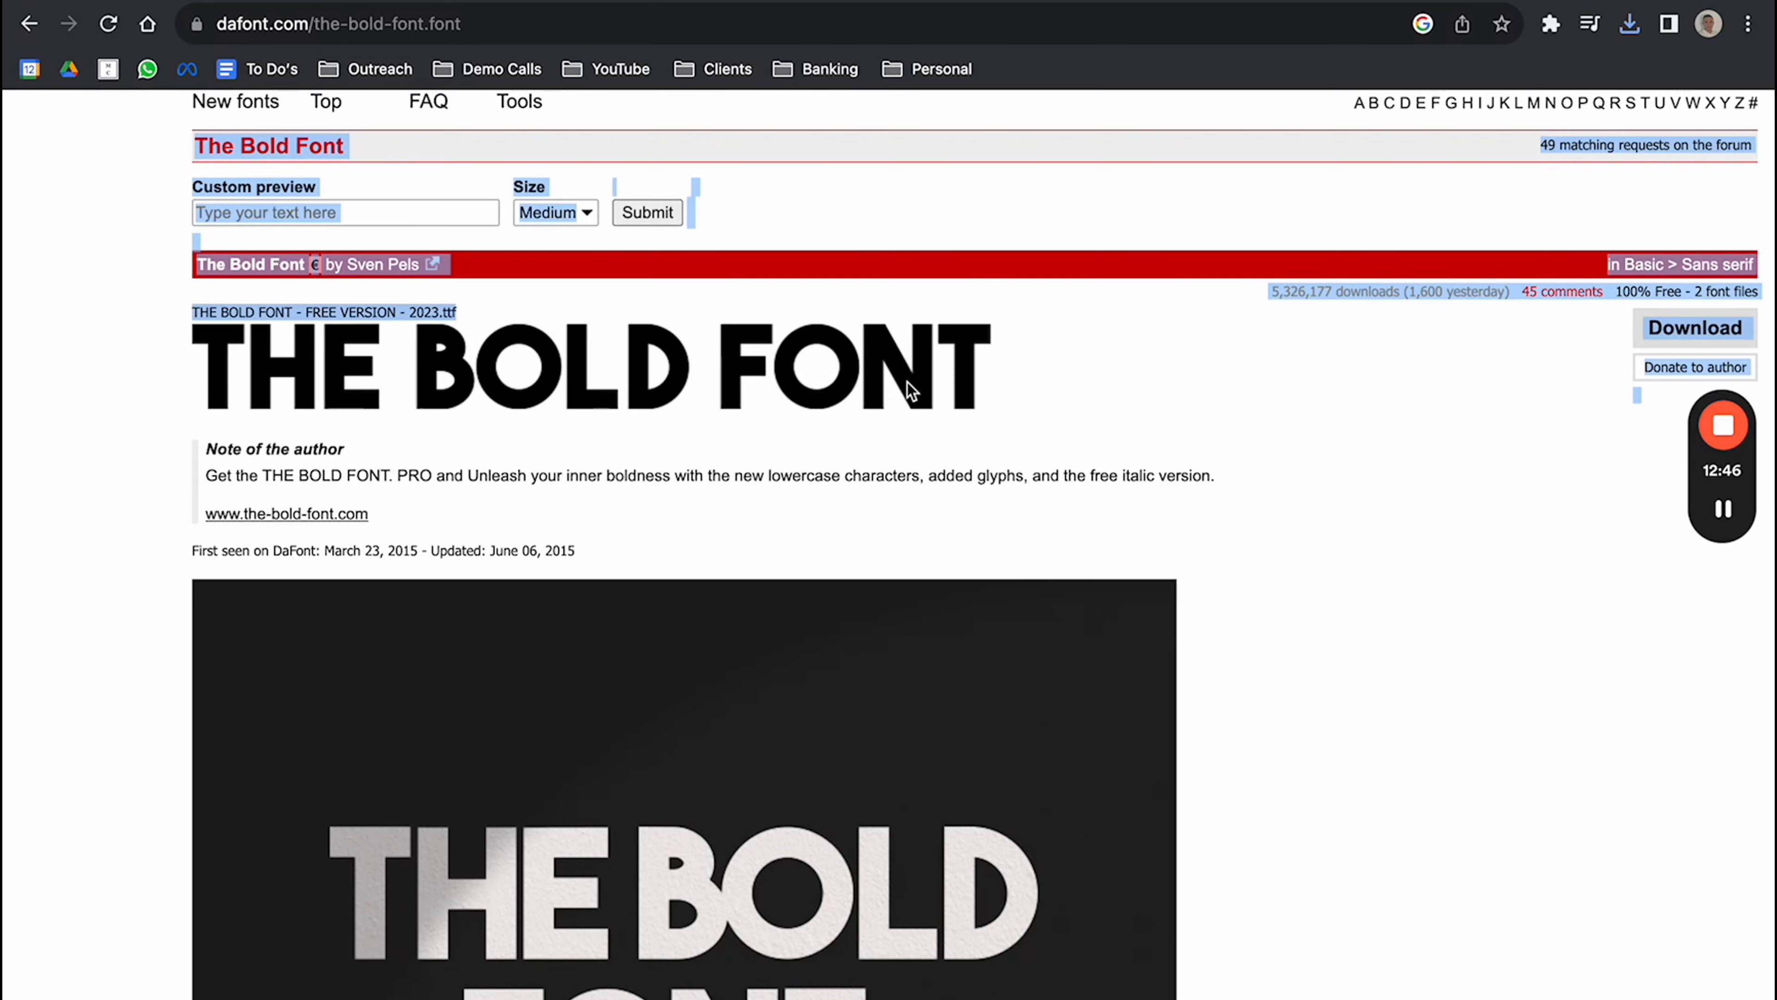
pyautogui.click(943, 381)
pyautogui.scroll(-2, 943, 381)
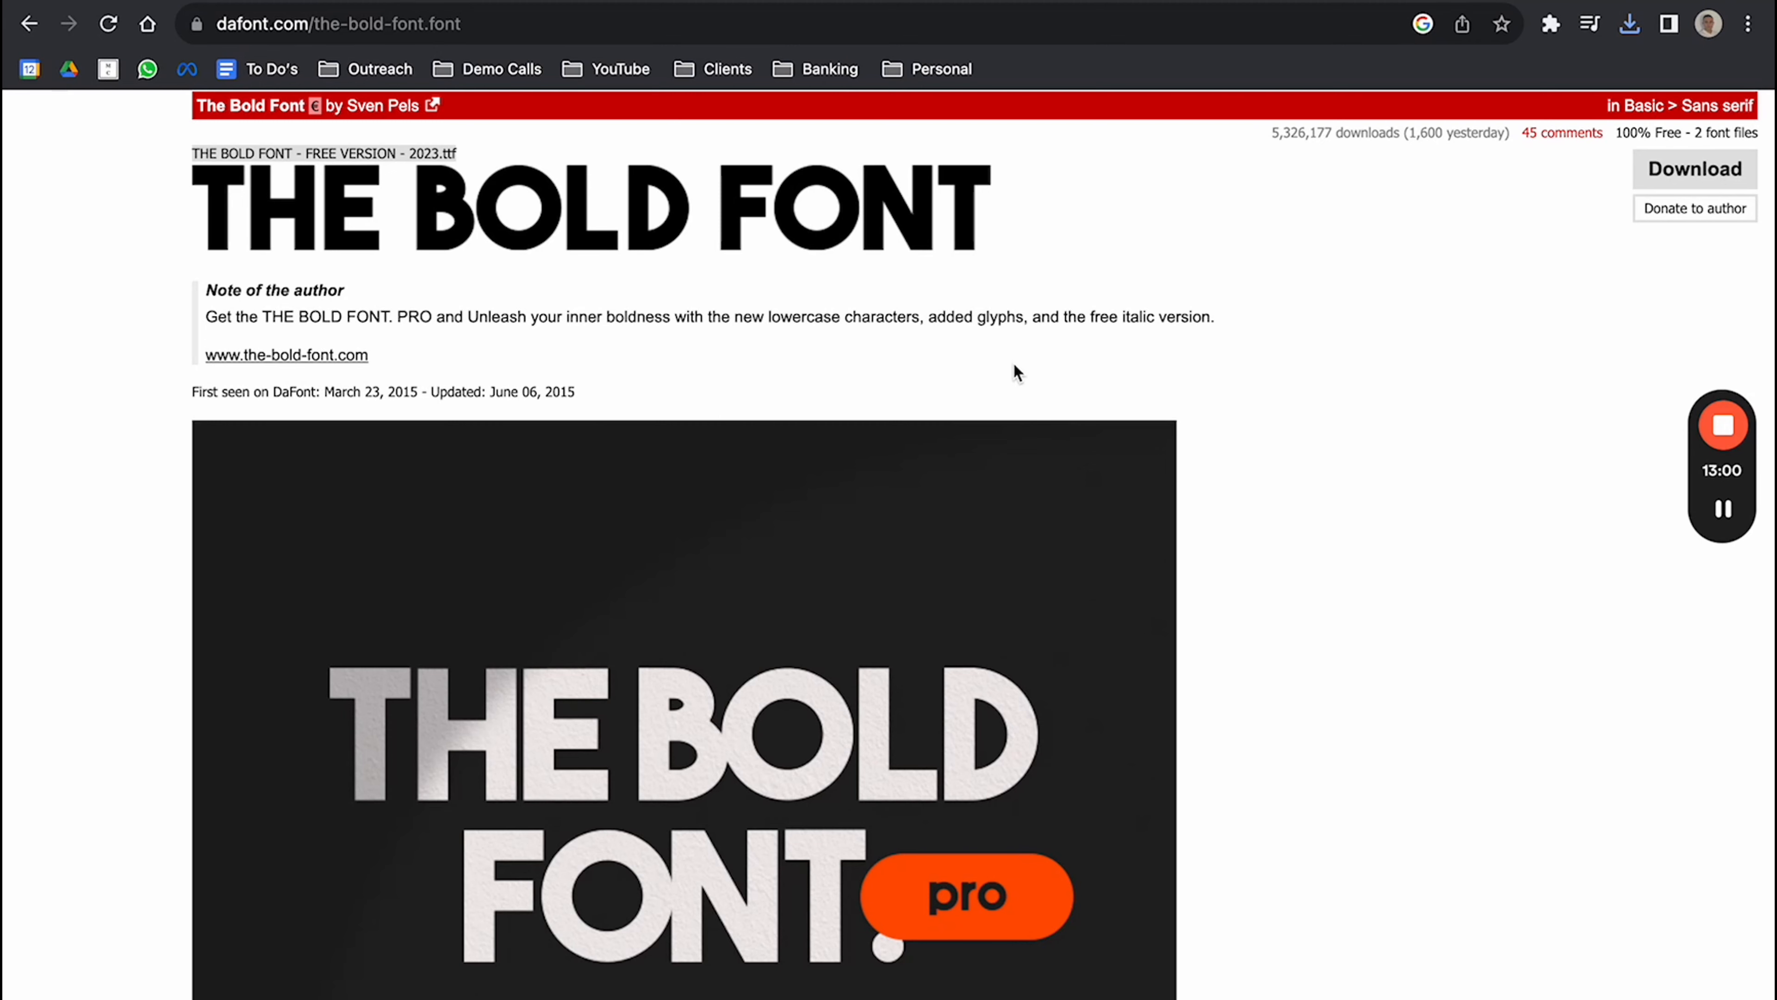
pyautogui.hotkey('ctrl', 'Left')
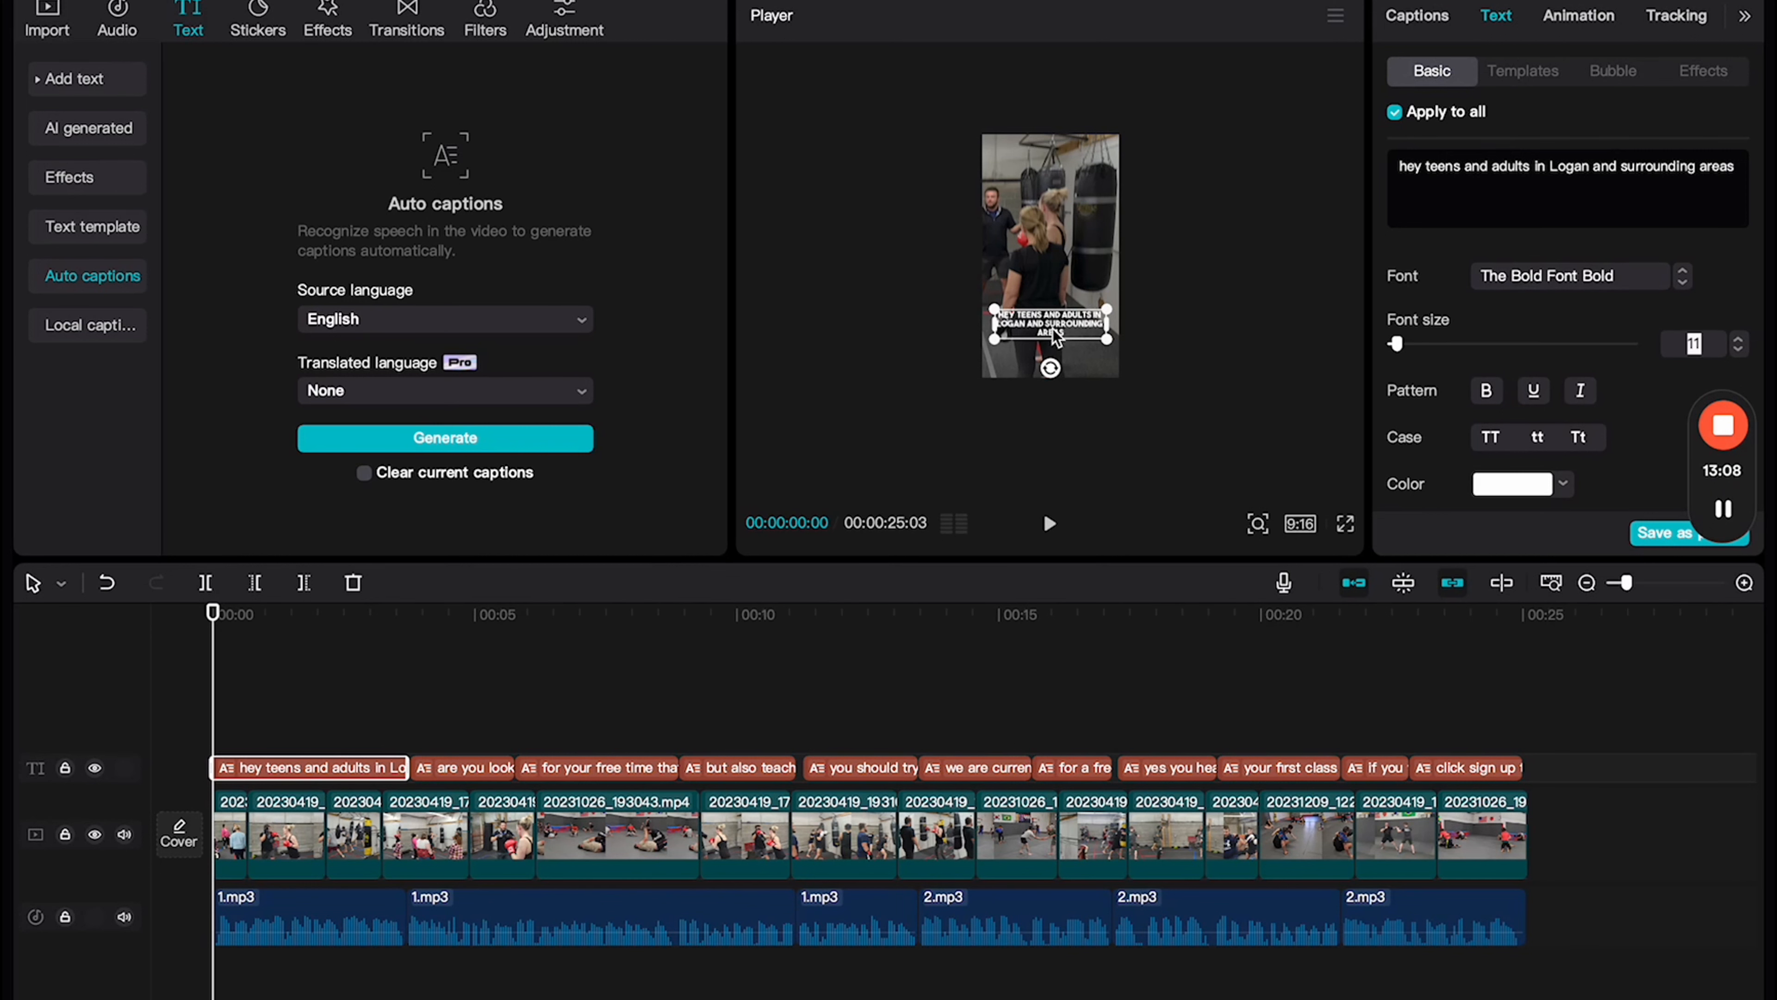
# Step: Move the captions up to the middle of the frame and set their font size to 20
pyautogui.moveTo(1052, 323); pyautogui.dragTo(1107, 276)
pyautogui.doubleClick(1694, 344)
pyautogui.write('20')
pyautogui.press('Return')
pyautogui.scroll(-5, 1582, 420)
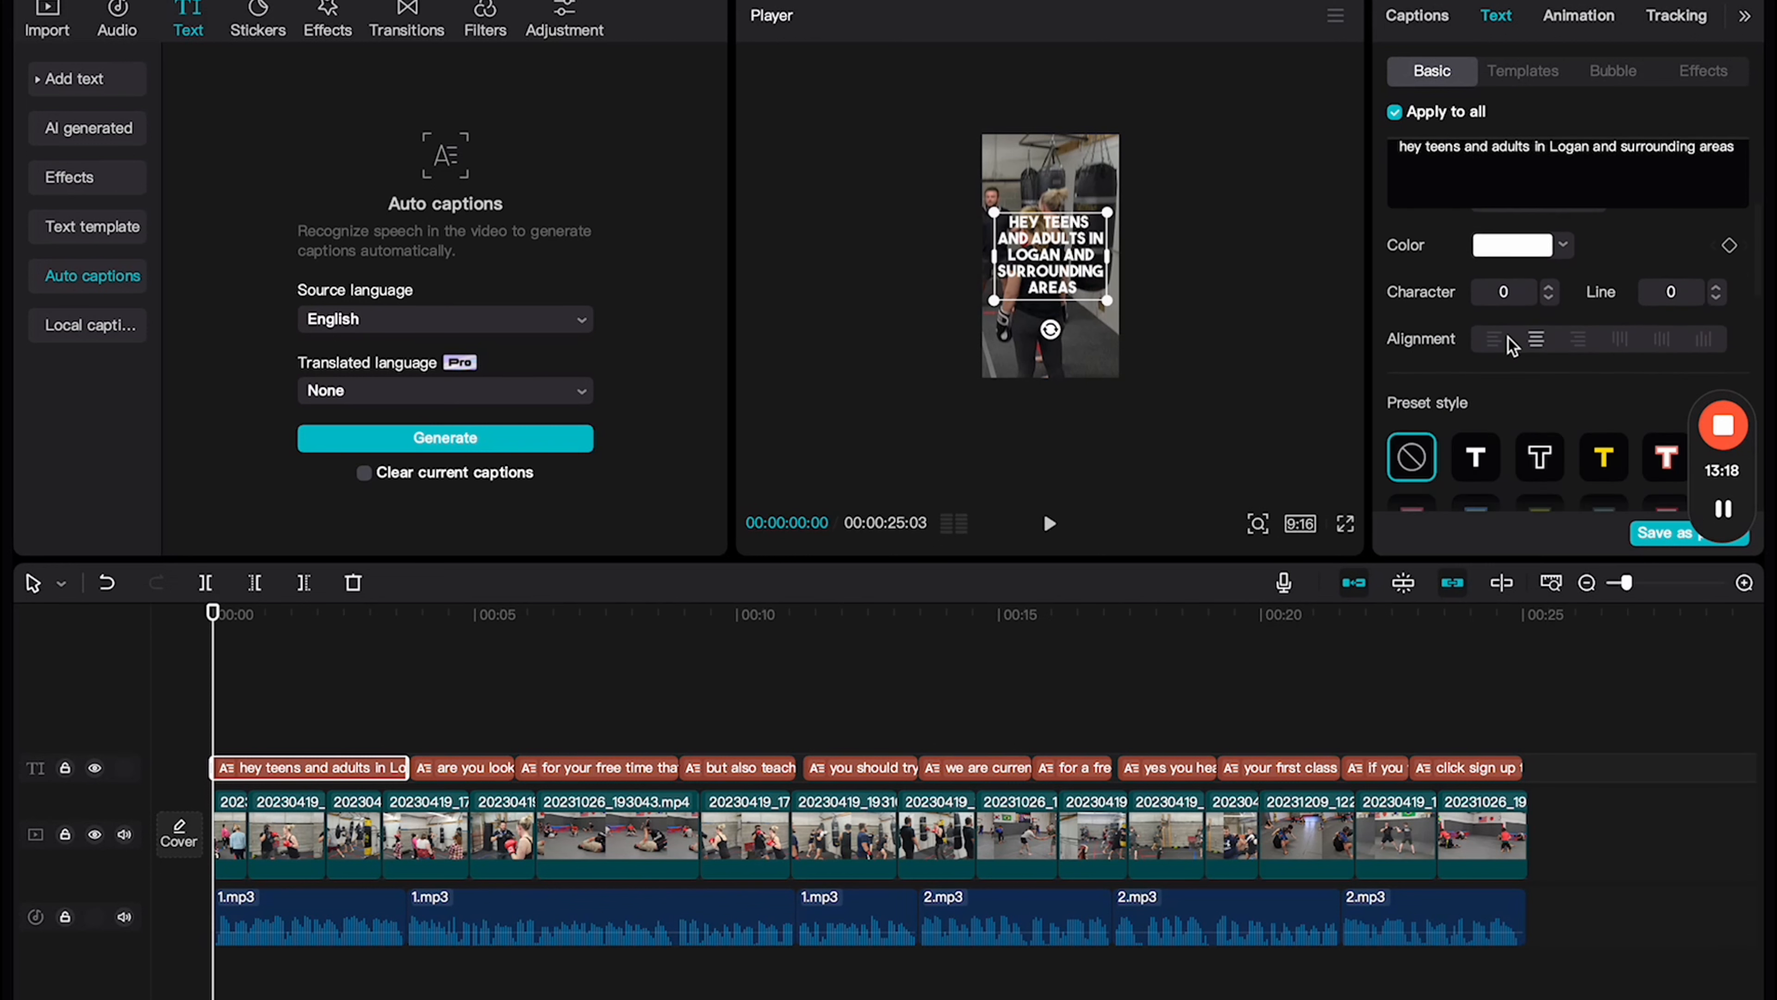
pyautogui.scroll(5, 1511, 245)
# Step: Split the first caption into "hey teens and adults", "in Logan" and "and surrounding areas", and return the playhead to the timeline start
pyautogui.click(1420, 17)
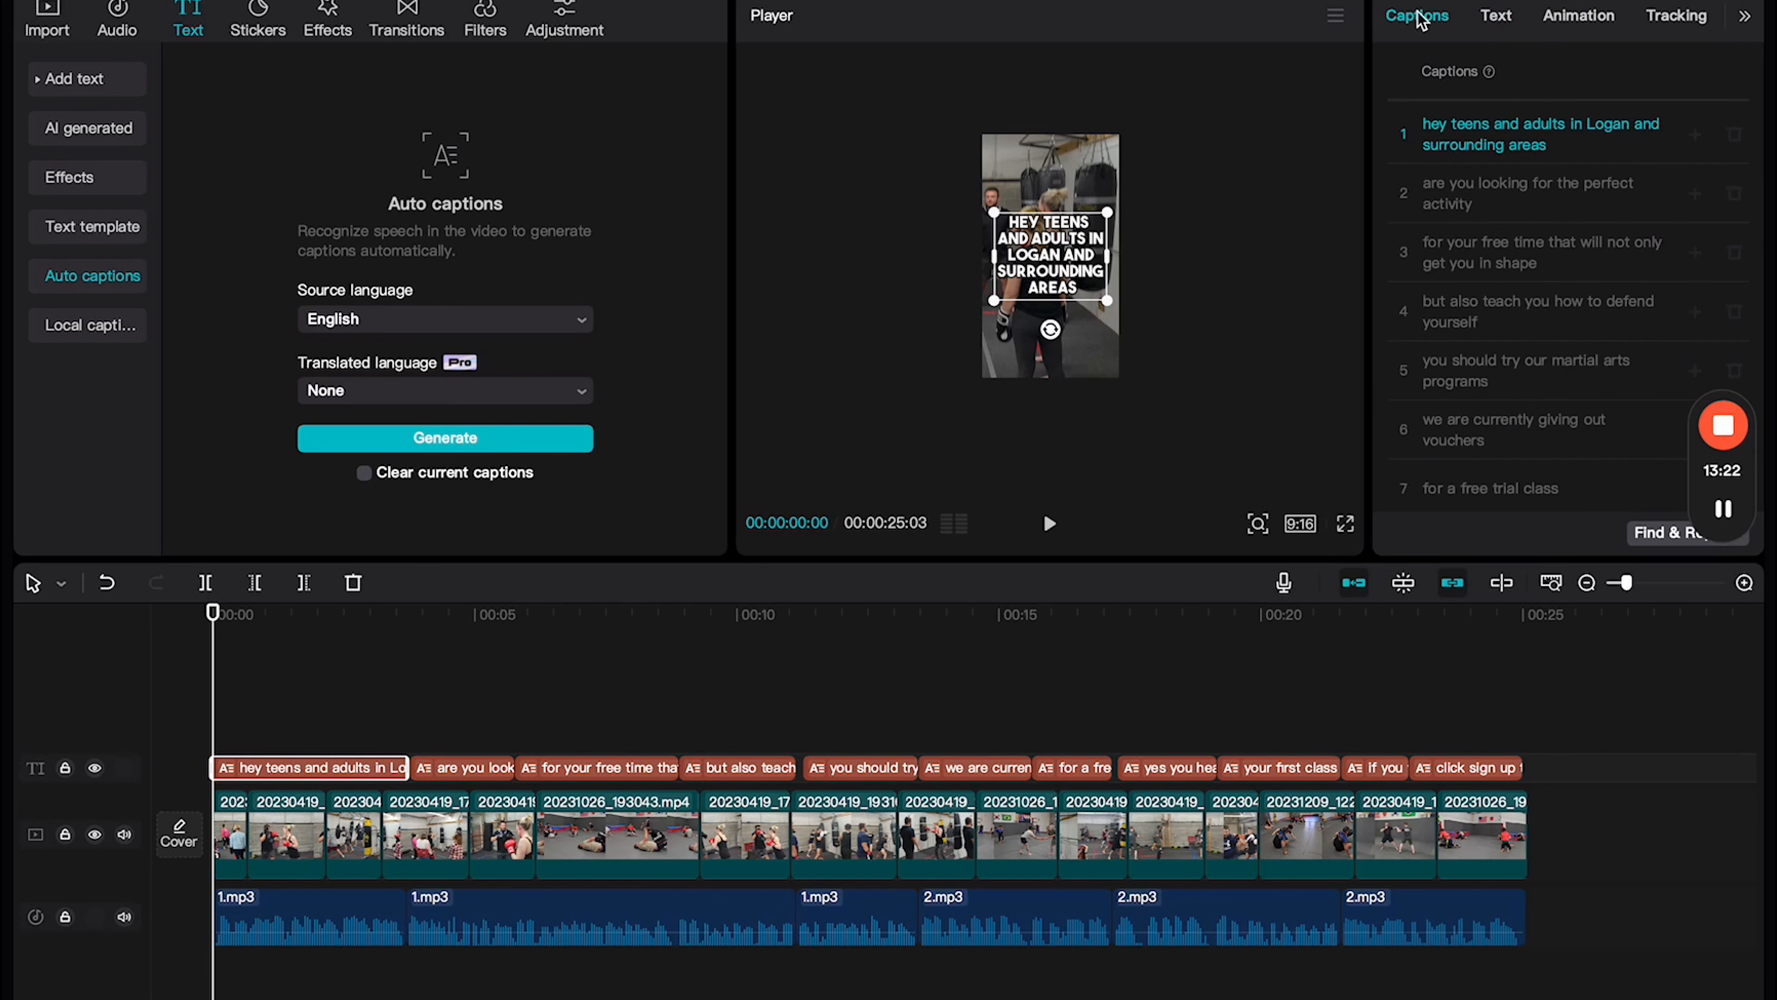
pyautogui.click(1483, 126)
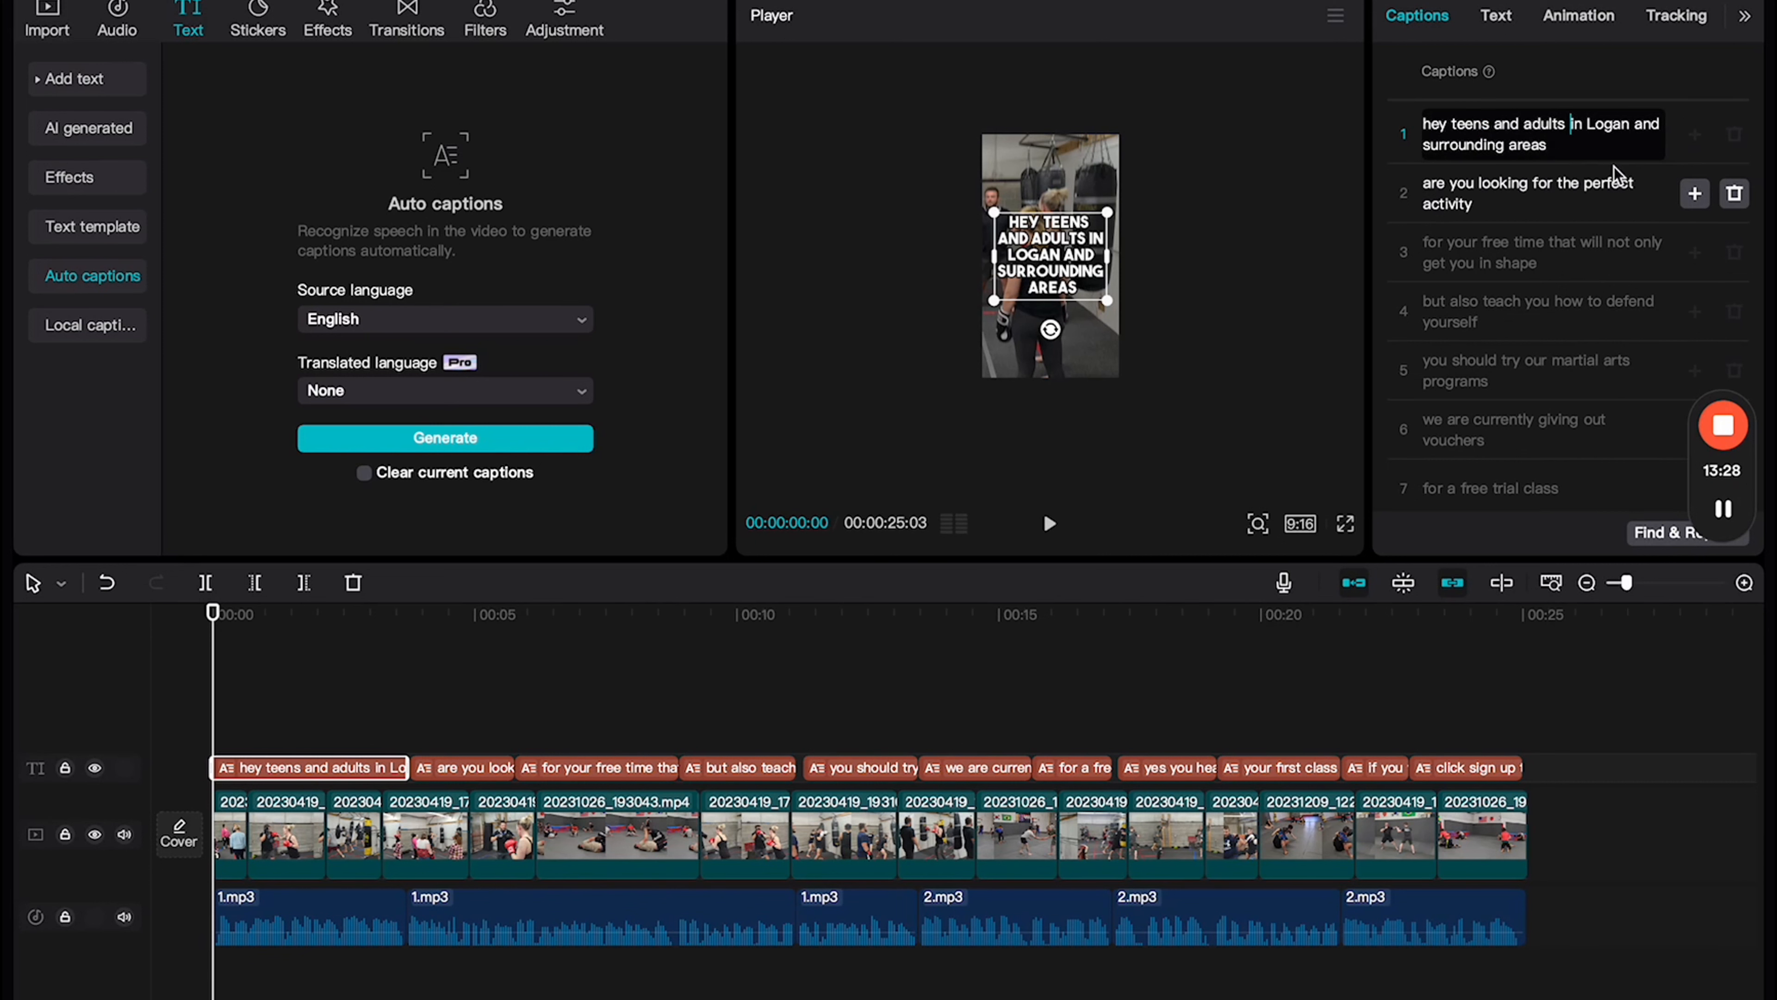
pyautogui.press('Return')
pyautogui.click(1441, 140)
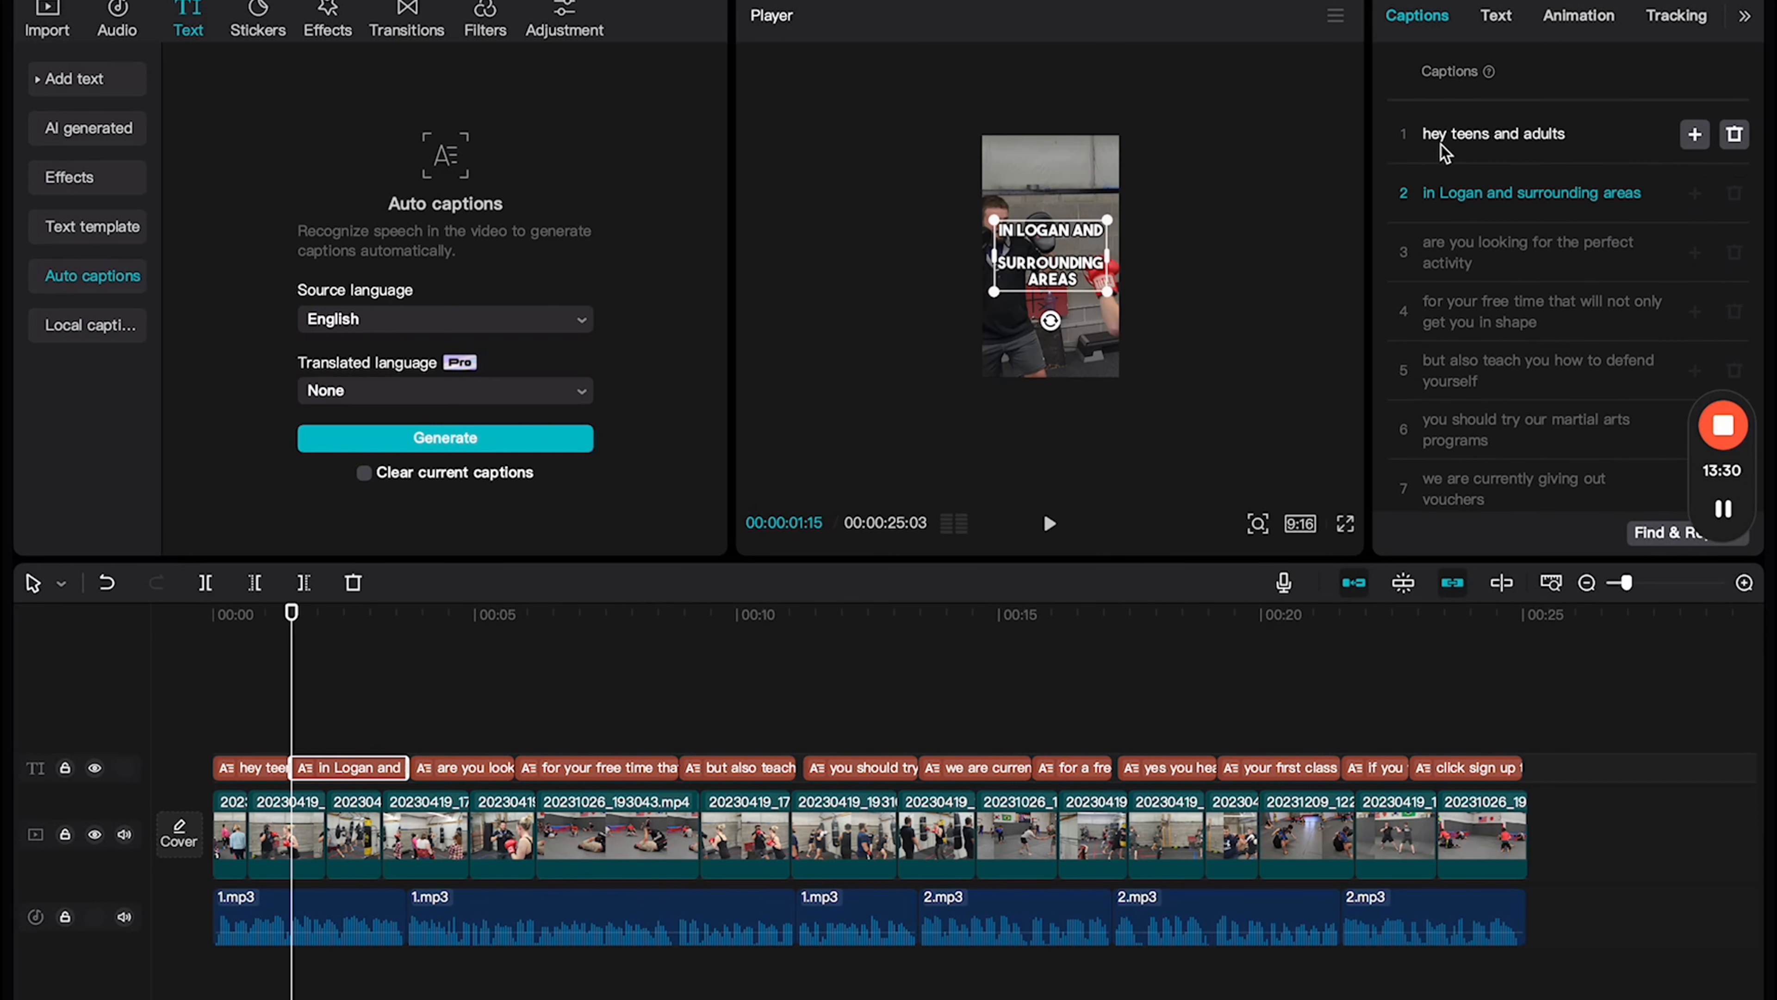
pyautogui.click(1451, 190)
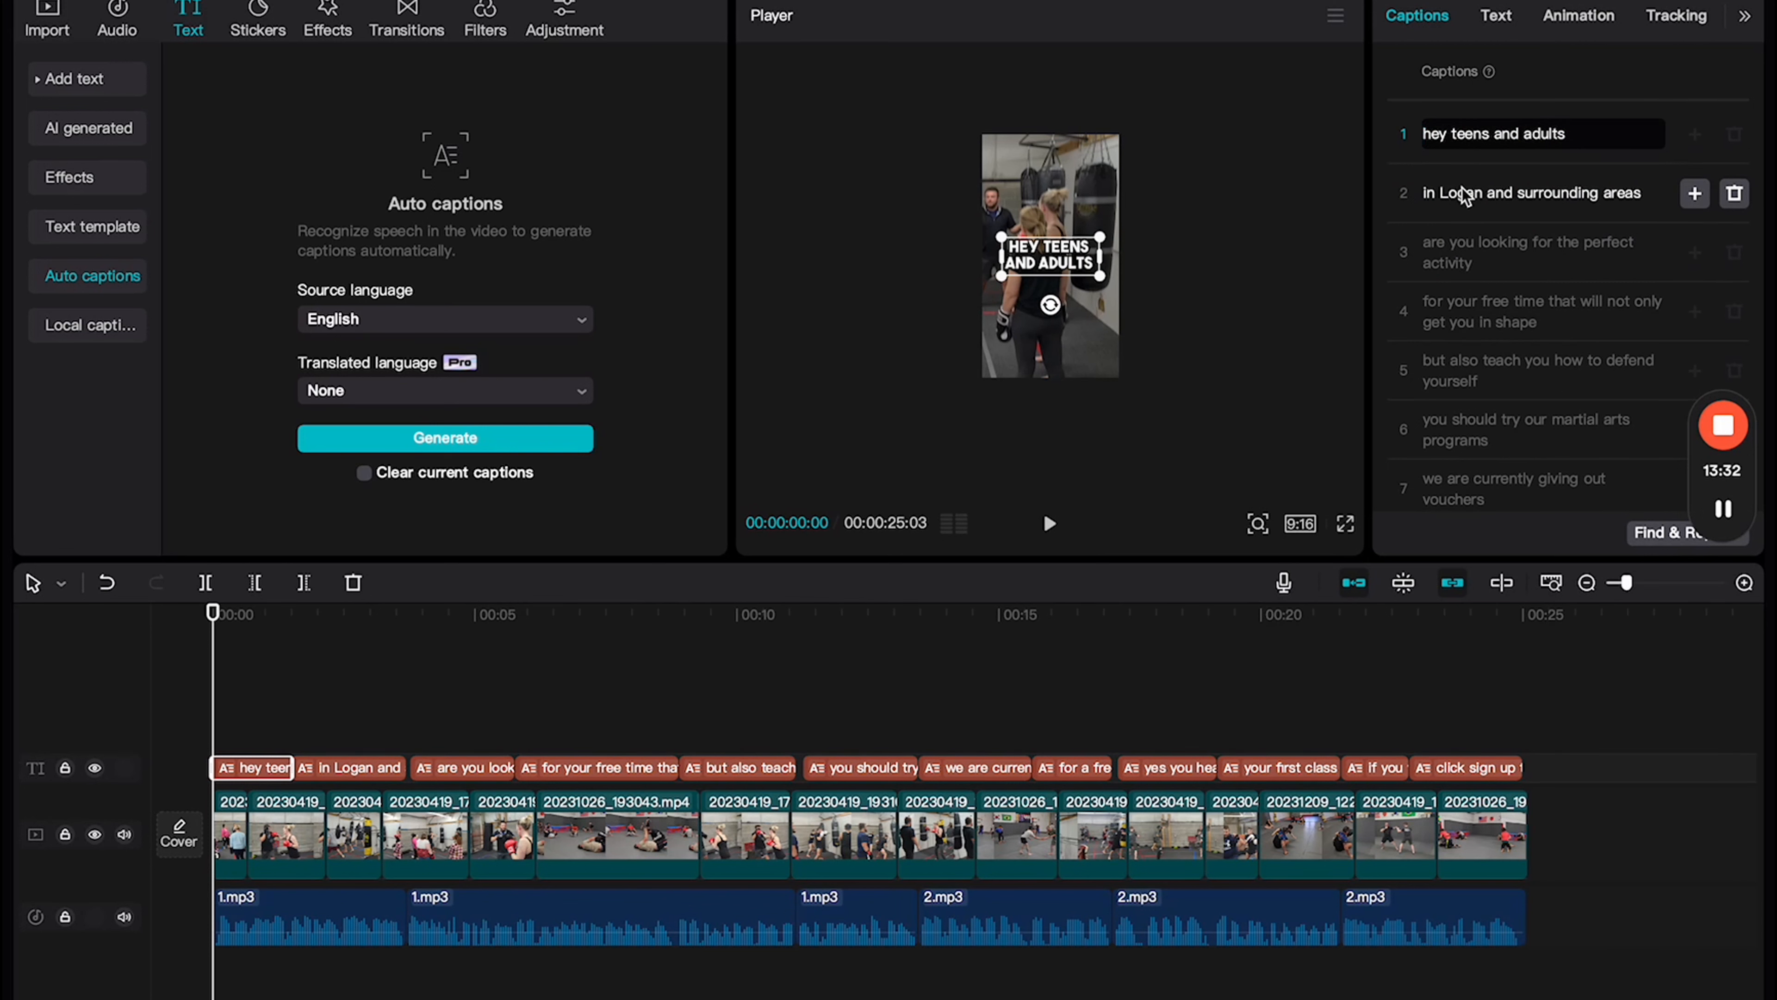
pyautogui.click(1488, 193)
pyautogui.press('Return')
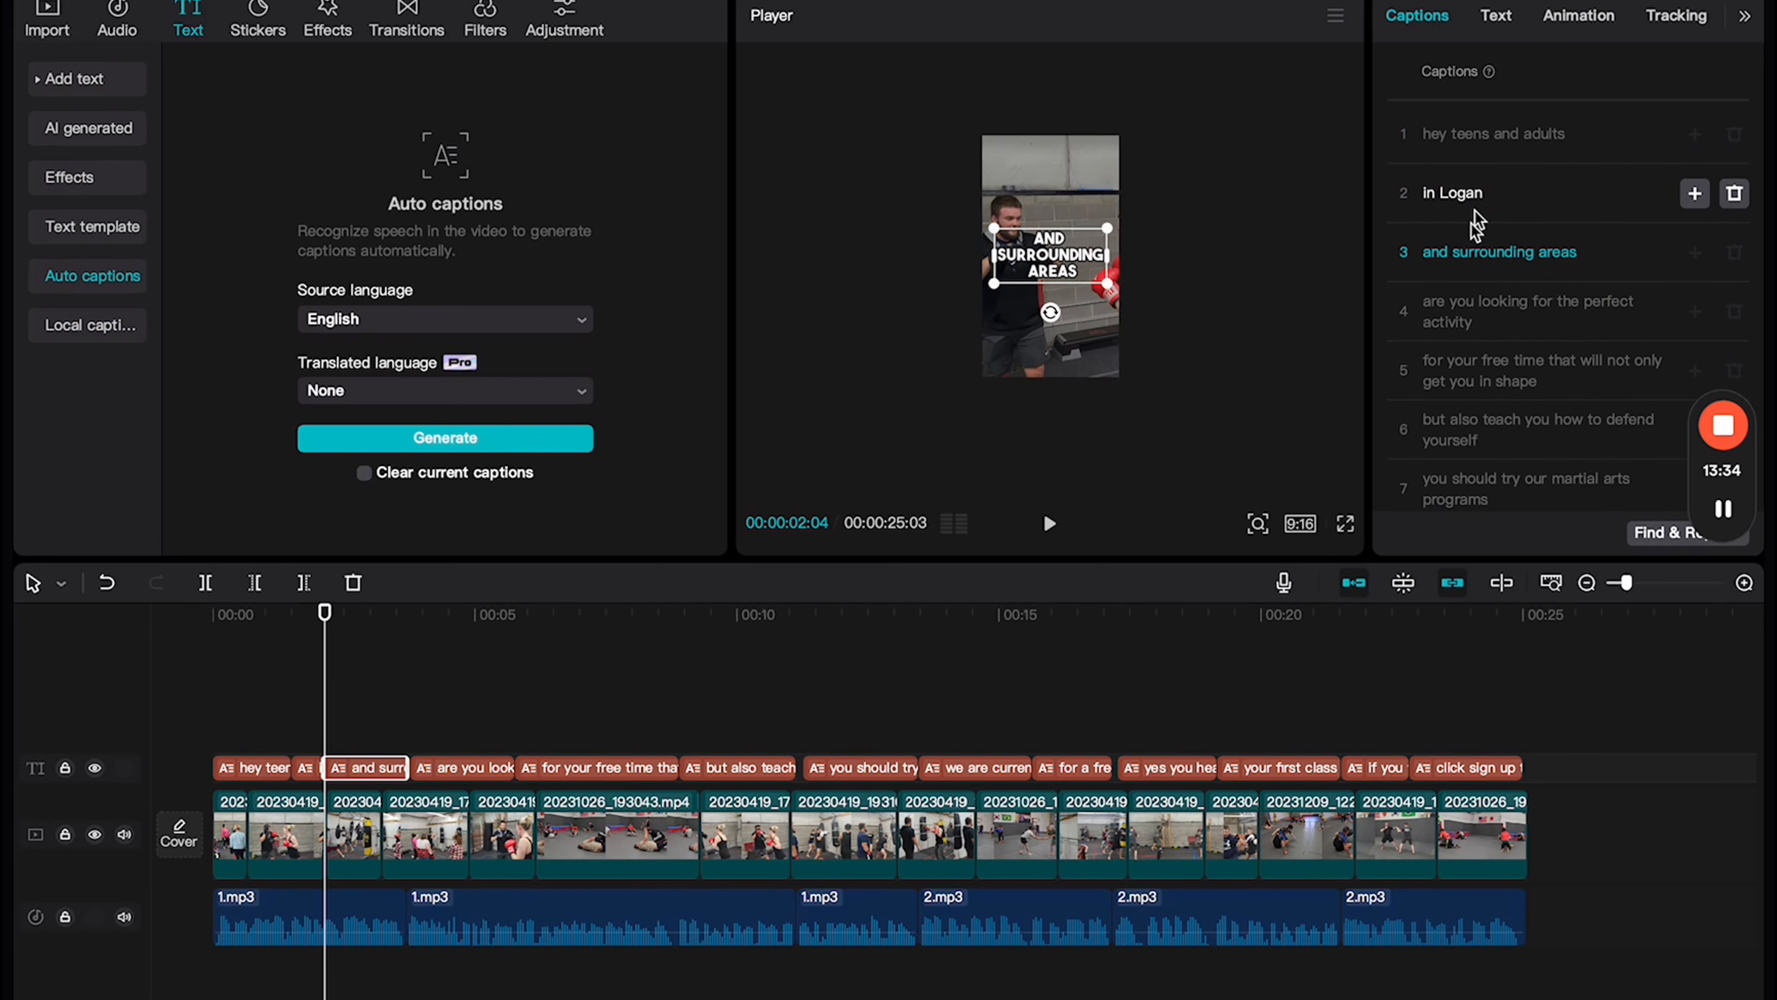
pyautogui.click(1476, 314)
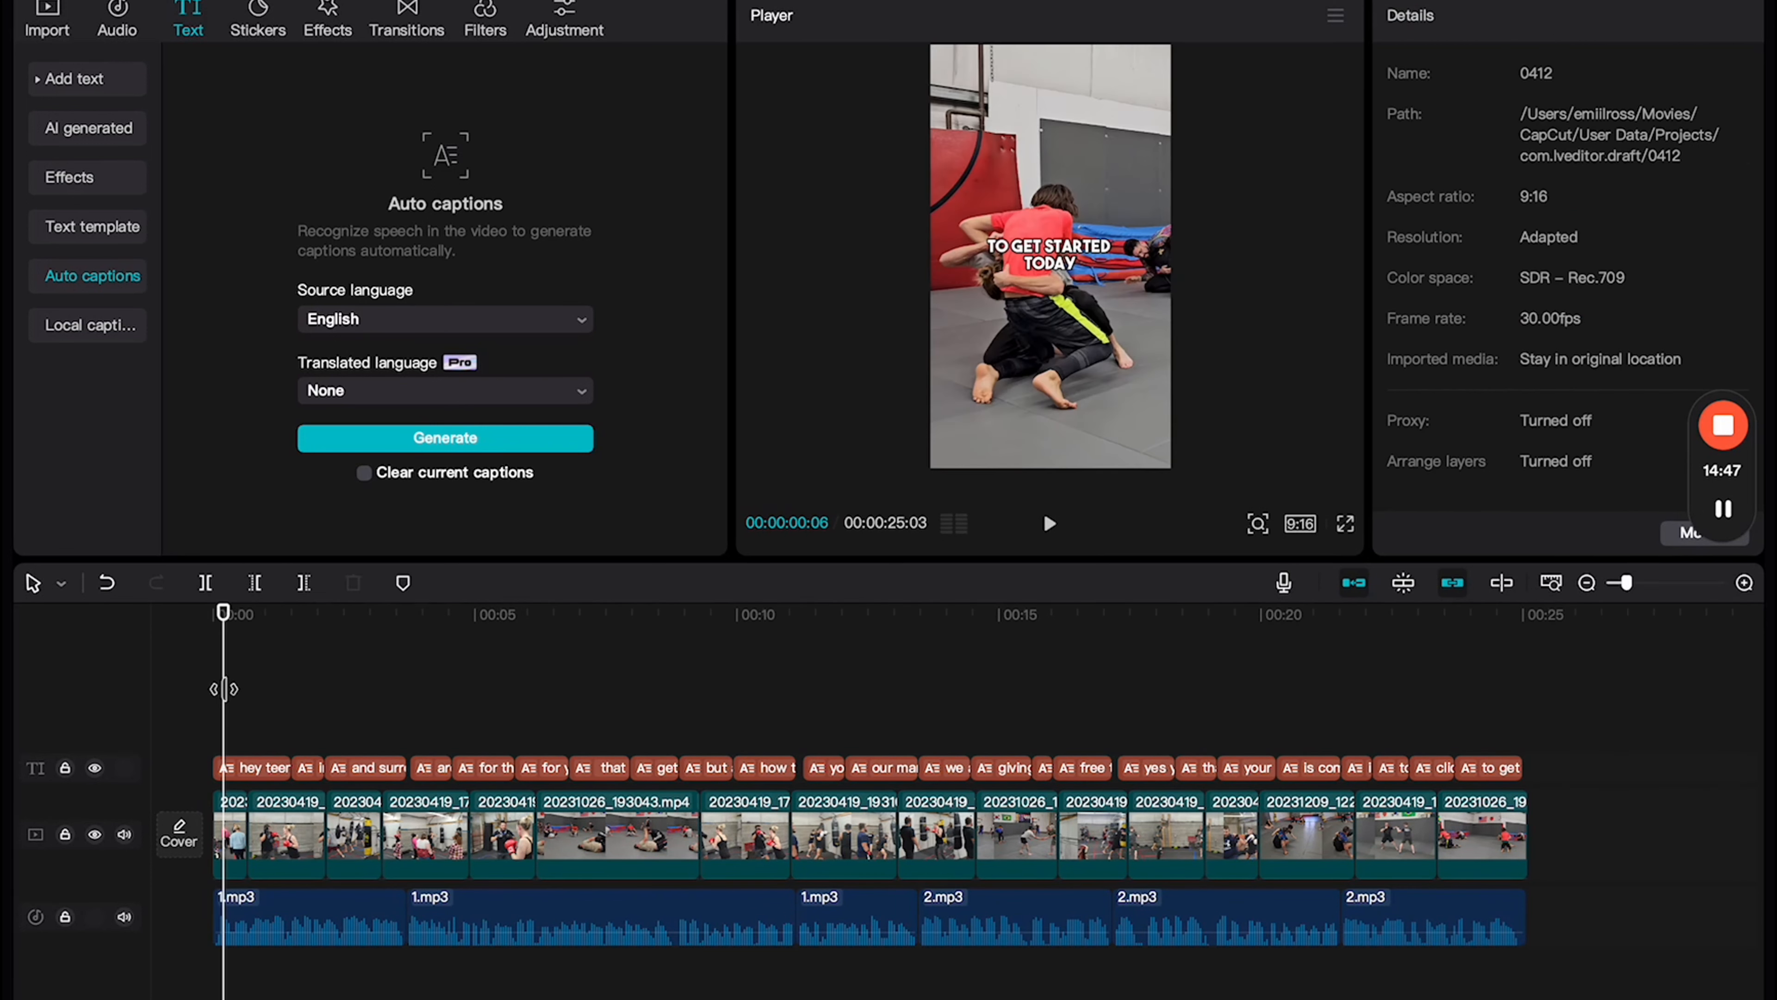
pyautogui.click(198, 614)
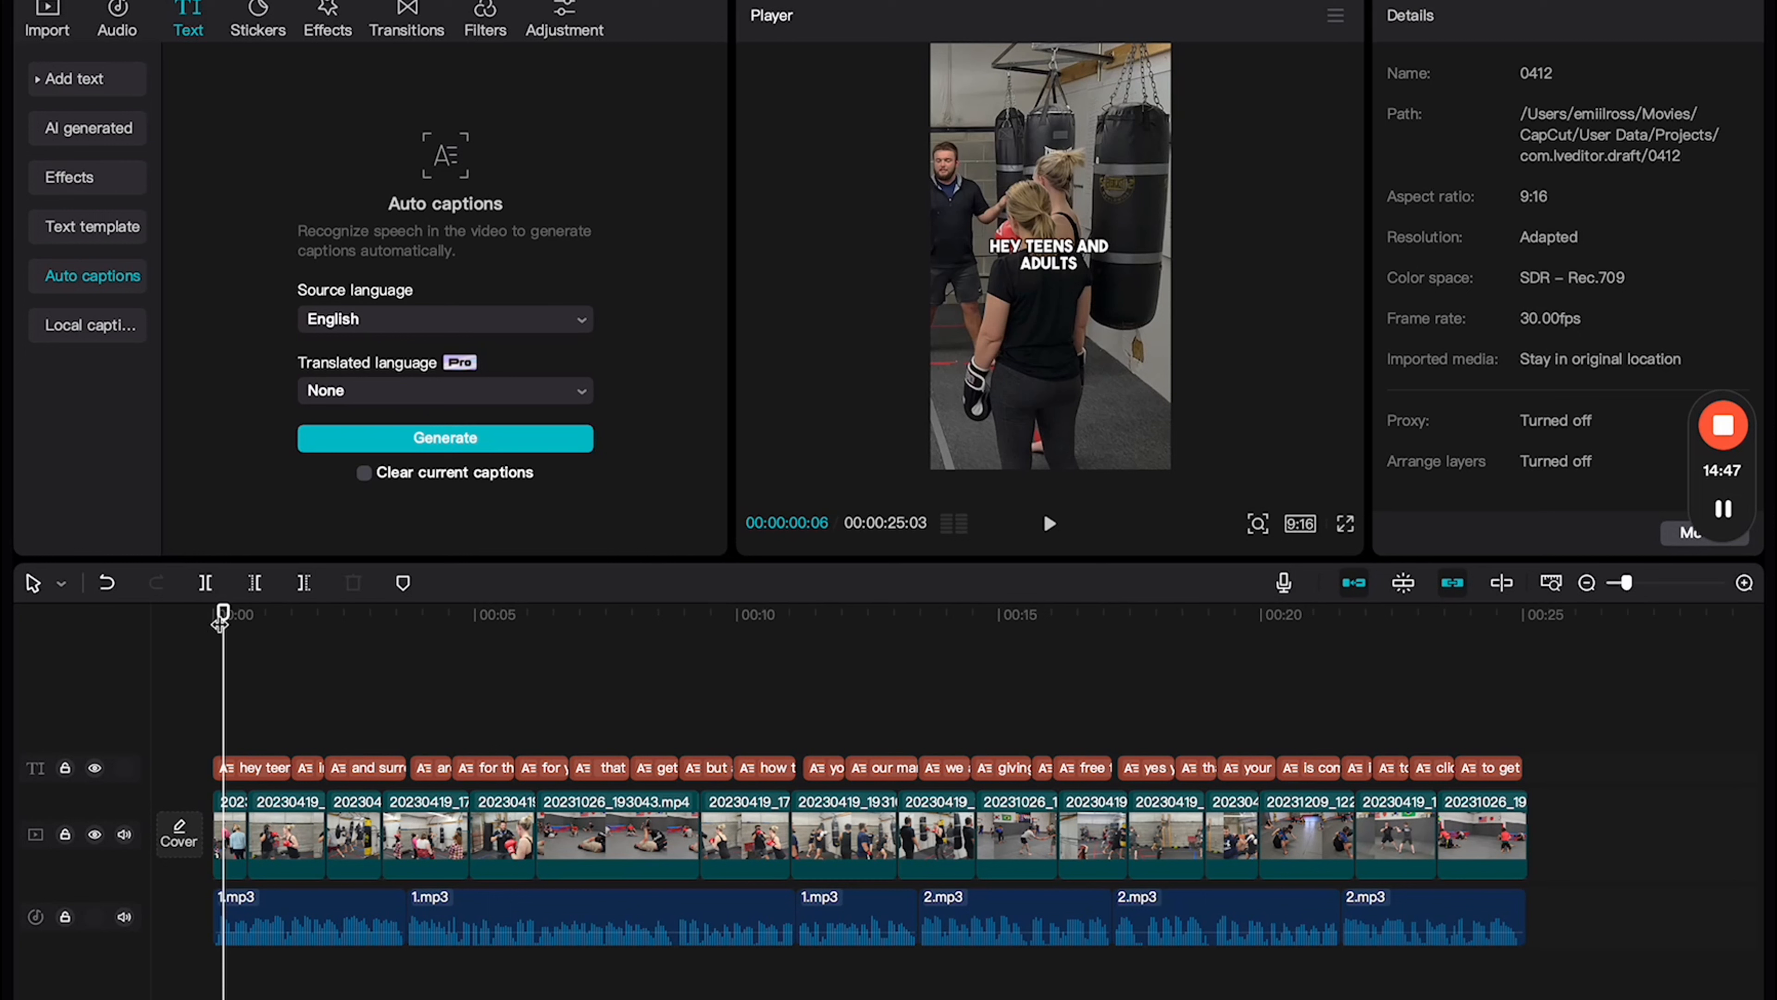
# Step: Break only the first caption into two lines, "hey teens" and "and adults", without applying it to all, then select "in Logan"
pyautogui.press('space')
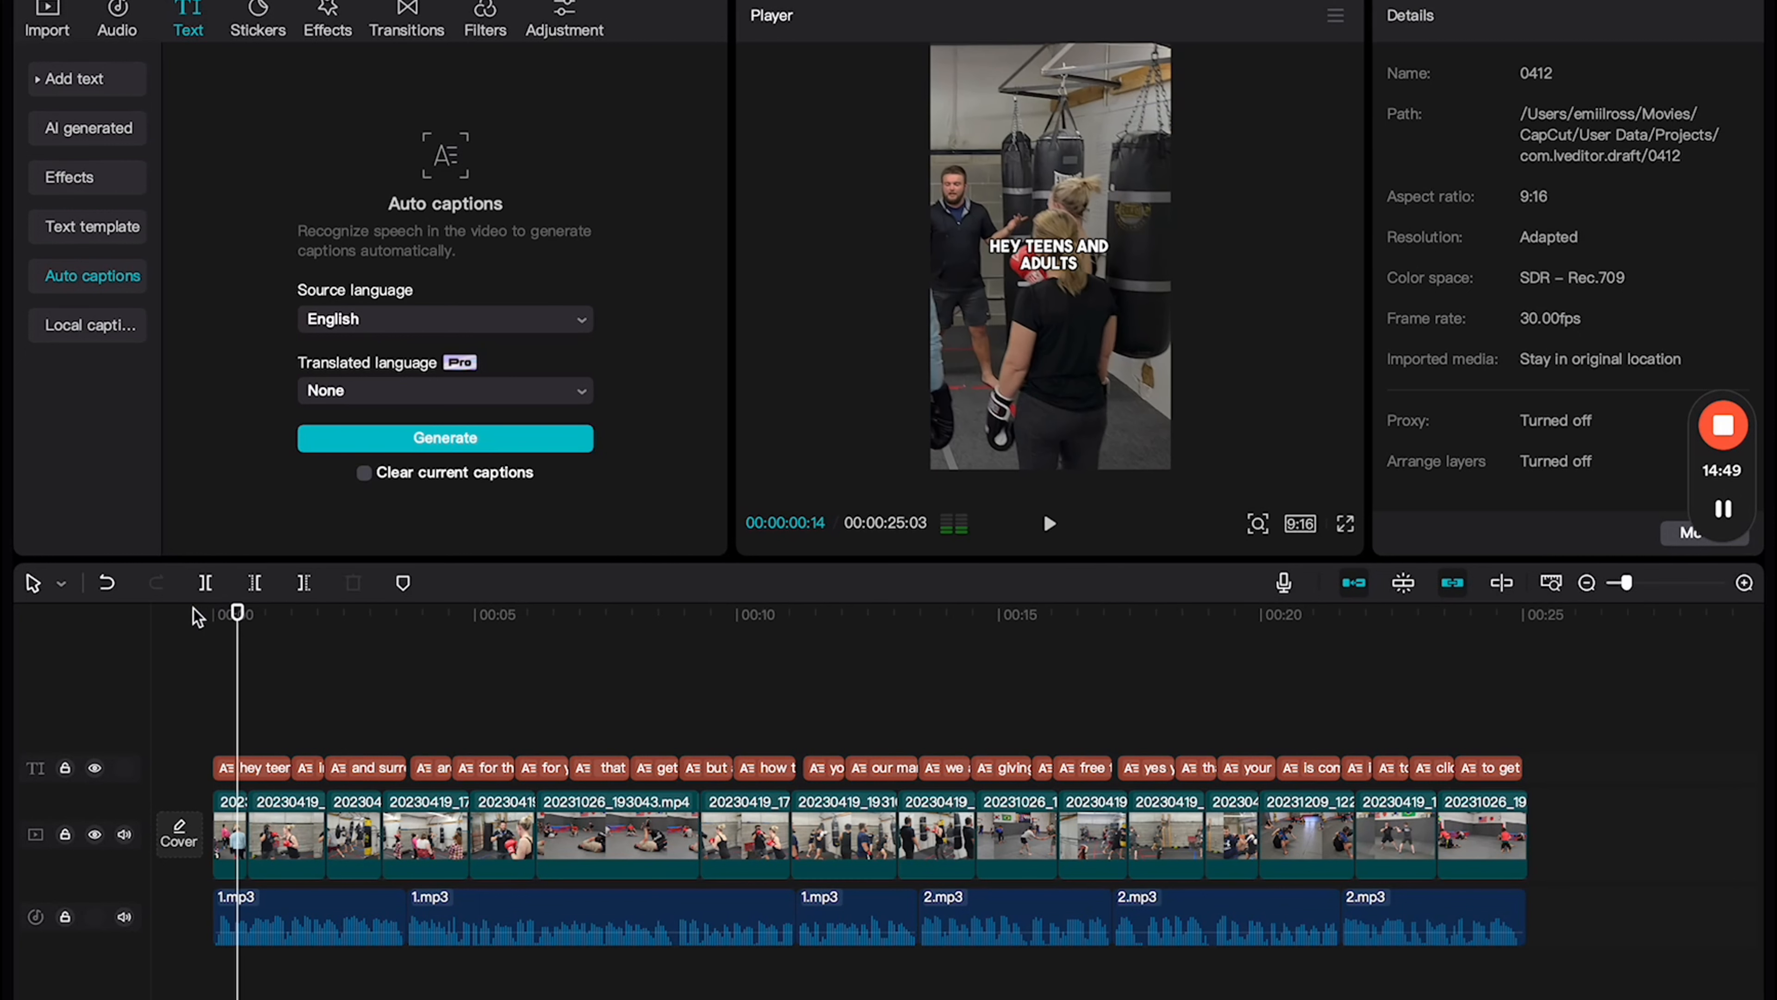
pyautogui.press('XF86AudioMute')
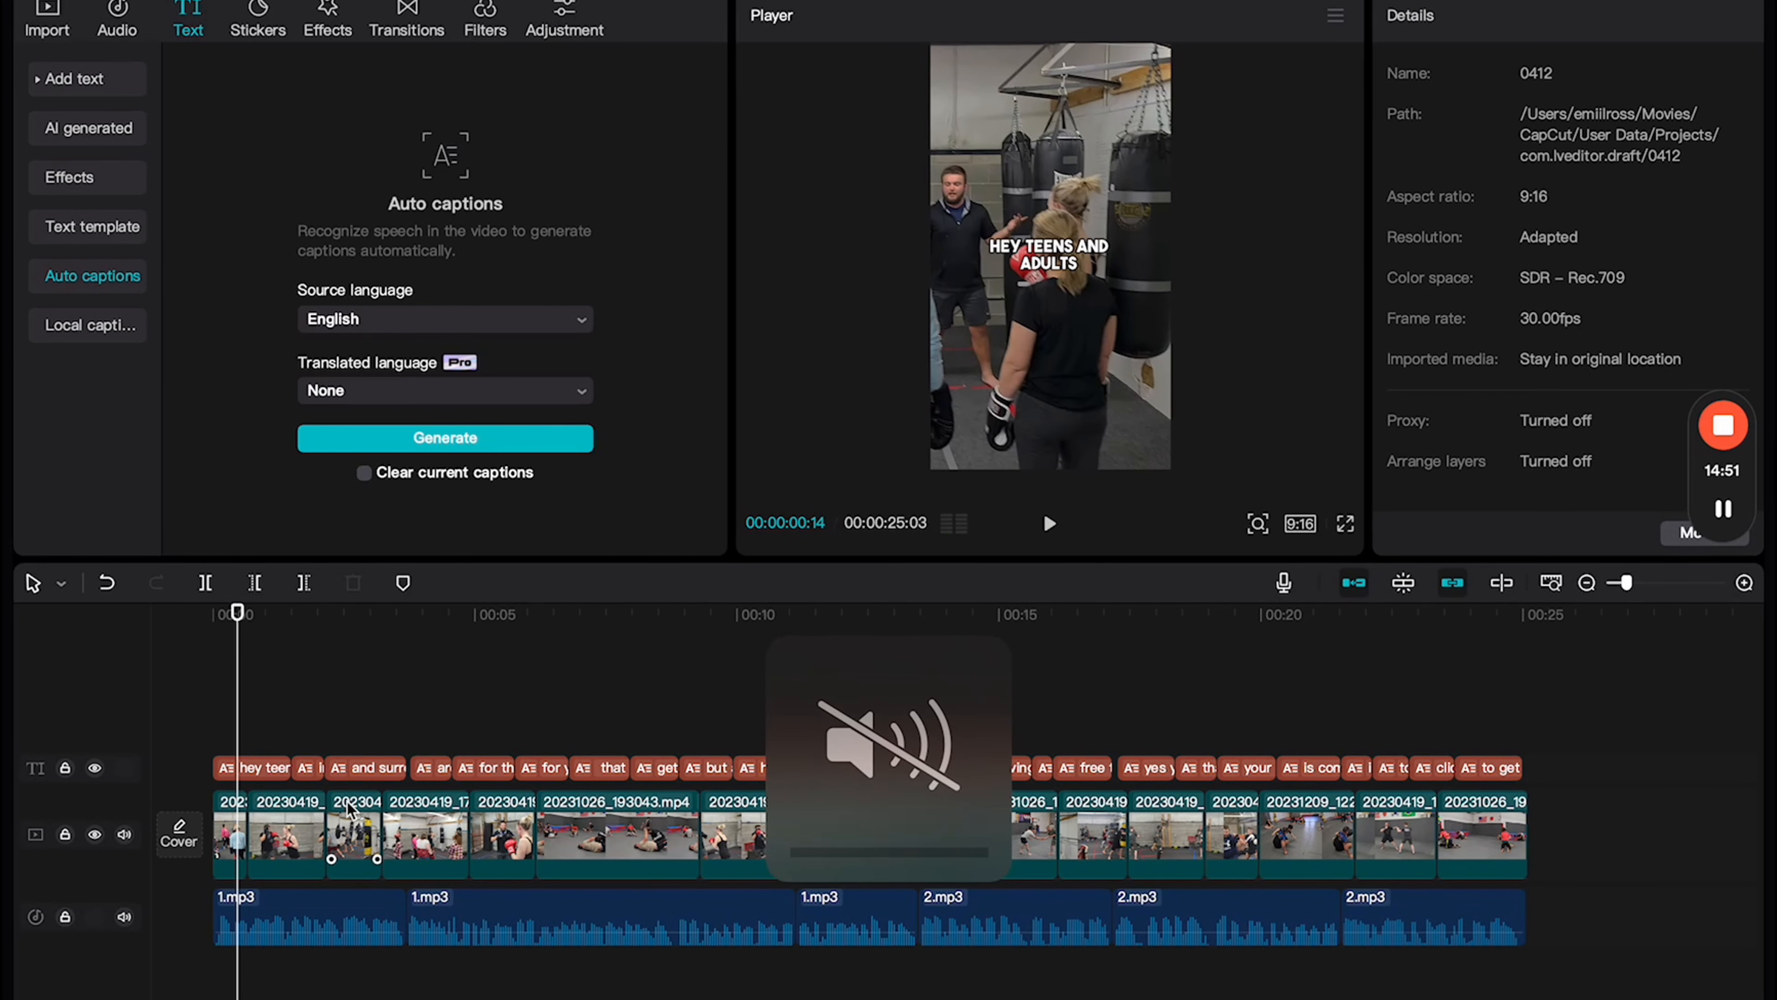
pyautogui.click(257, 773)
pyautogui.click(1458, 133)
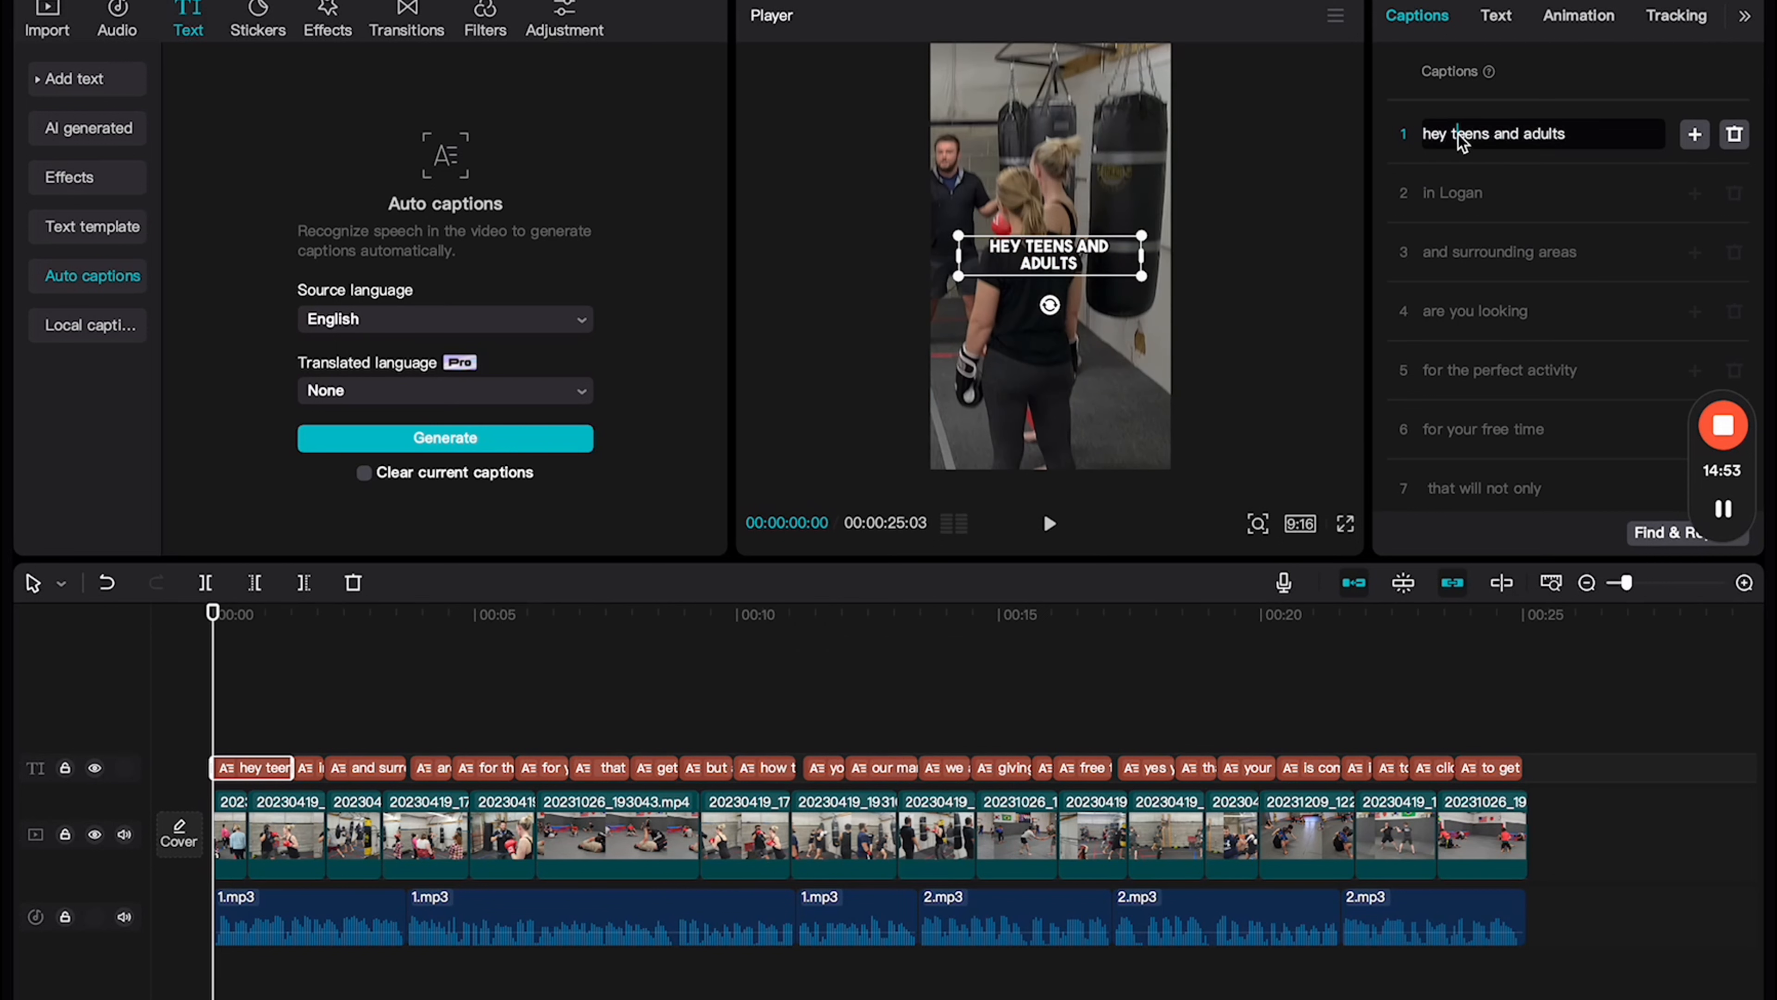
pyautogui.moveTo(1498, 69)
pyautogui.click(1492, 22)
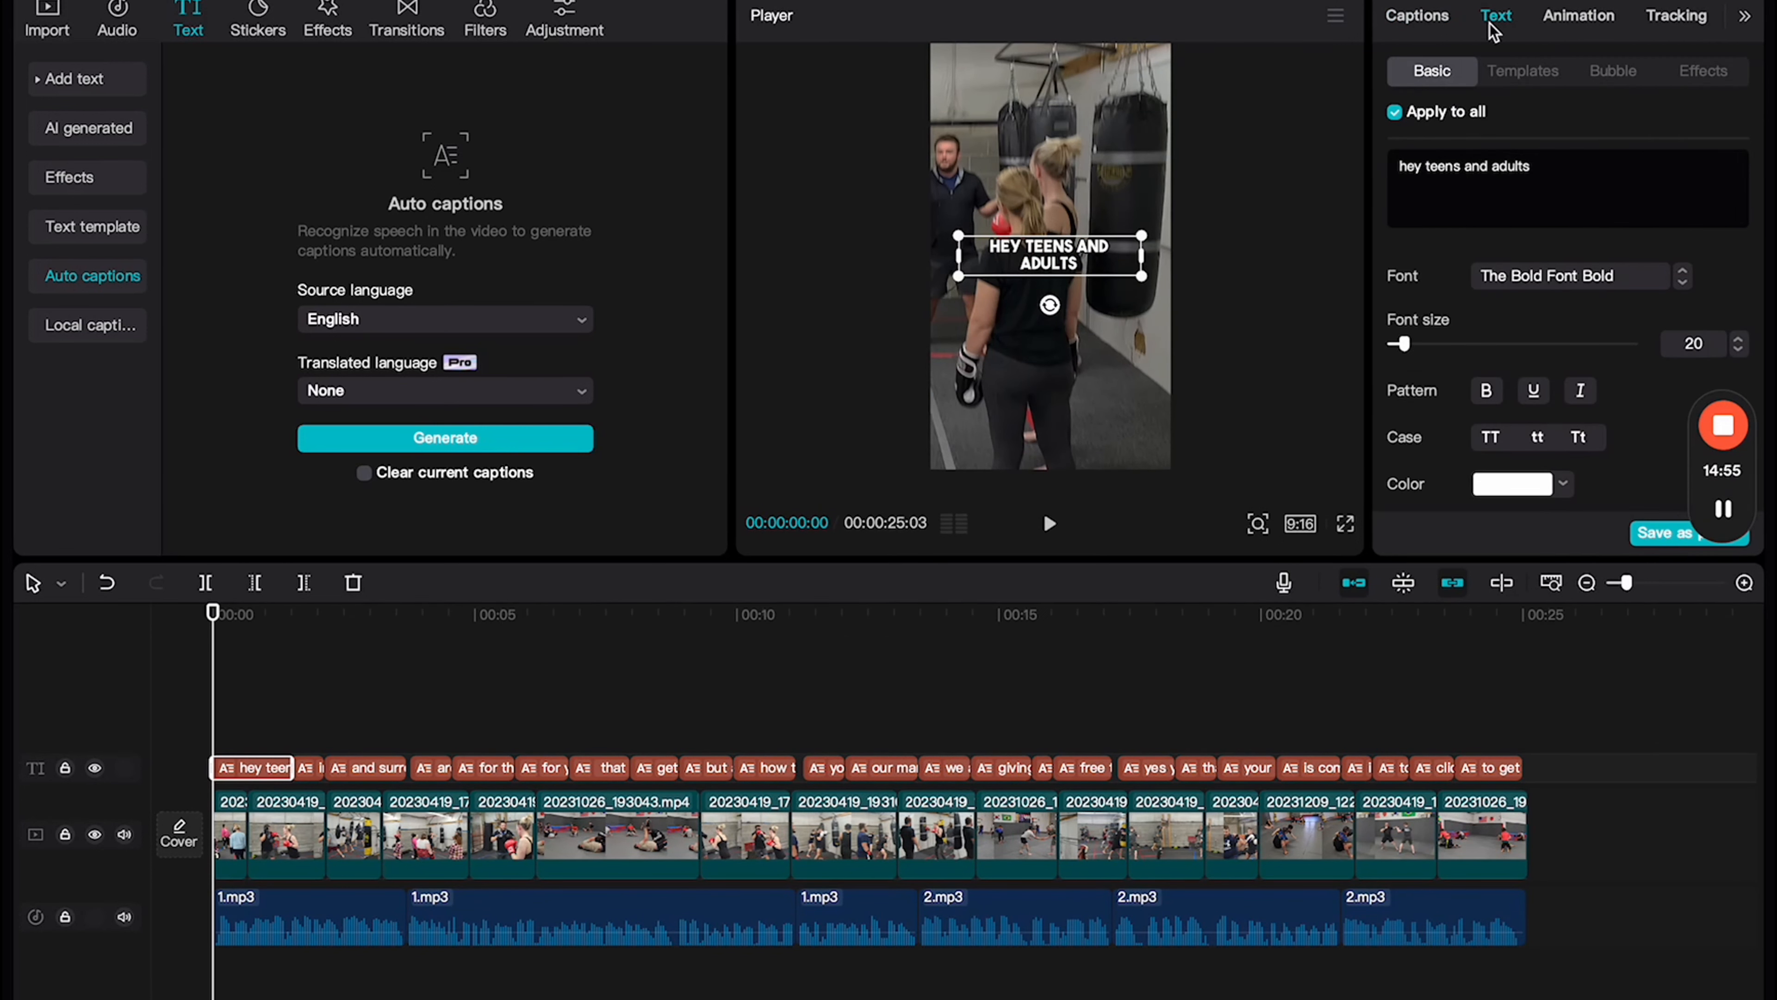
pyautogui.click(1395, 114)
pyautogui.click(1467, 167)
pyautogui.press('Return')
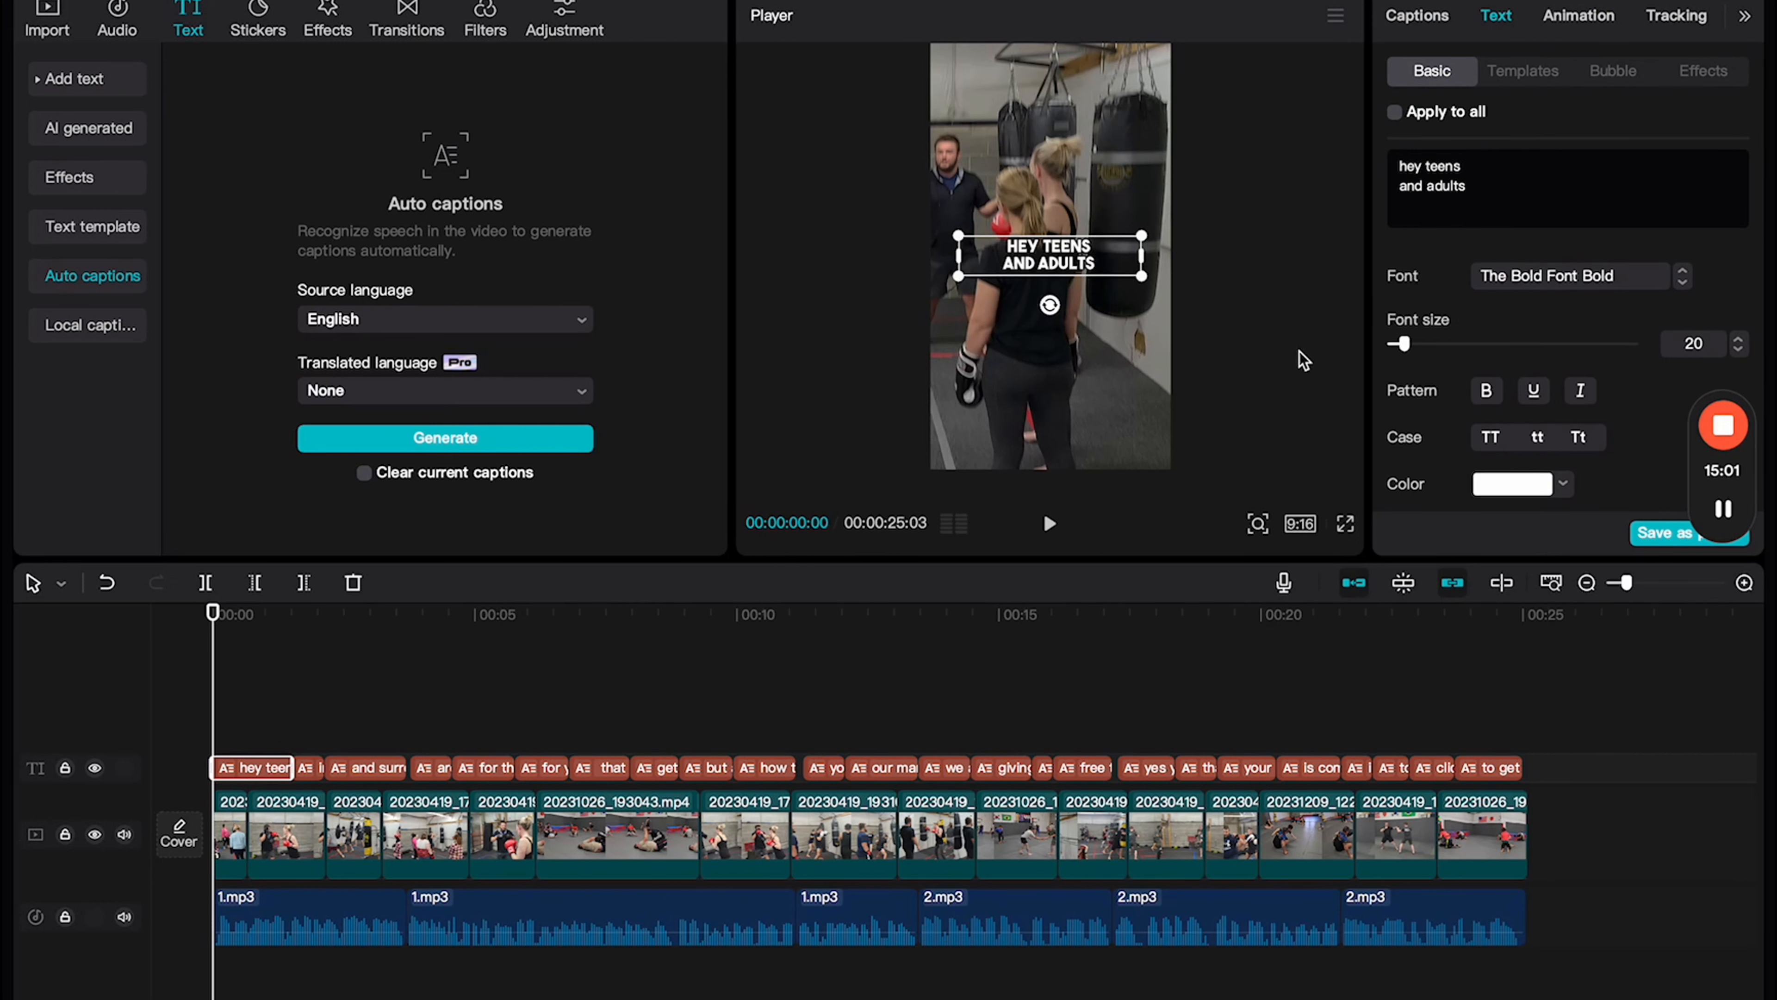
pyautogui.click(310, 735)
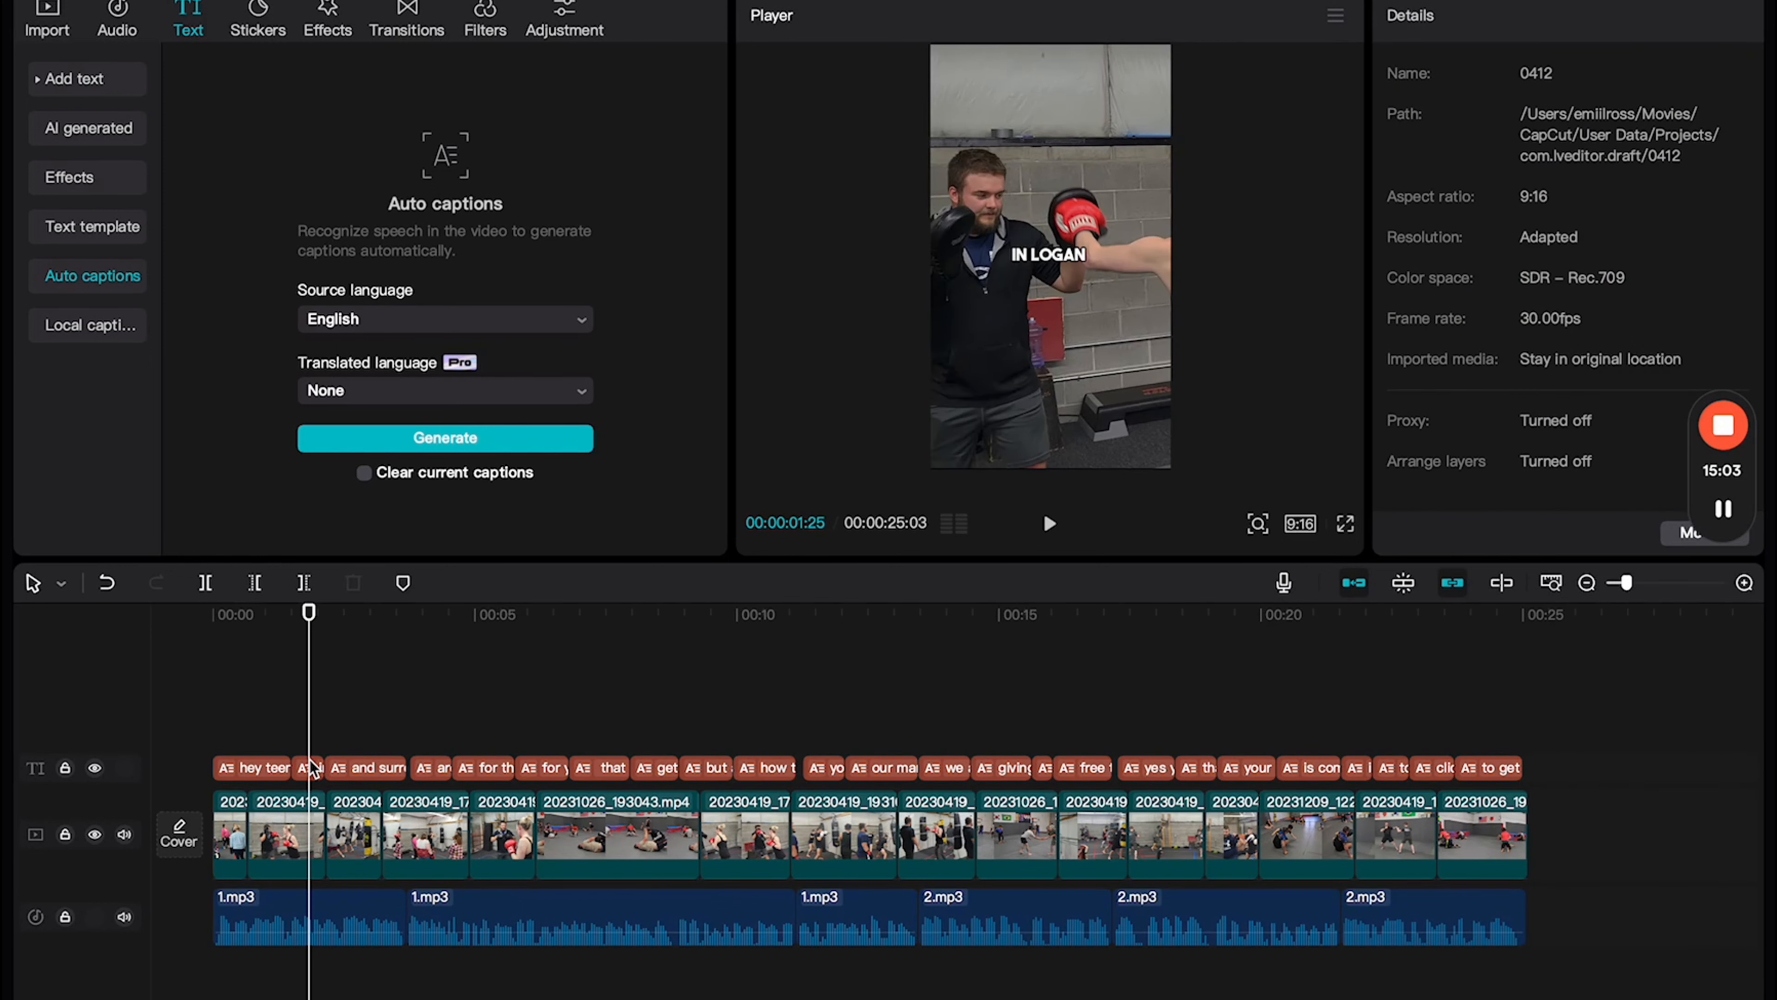
pyautogui.click(313, 774)
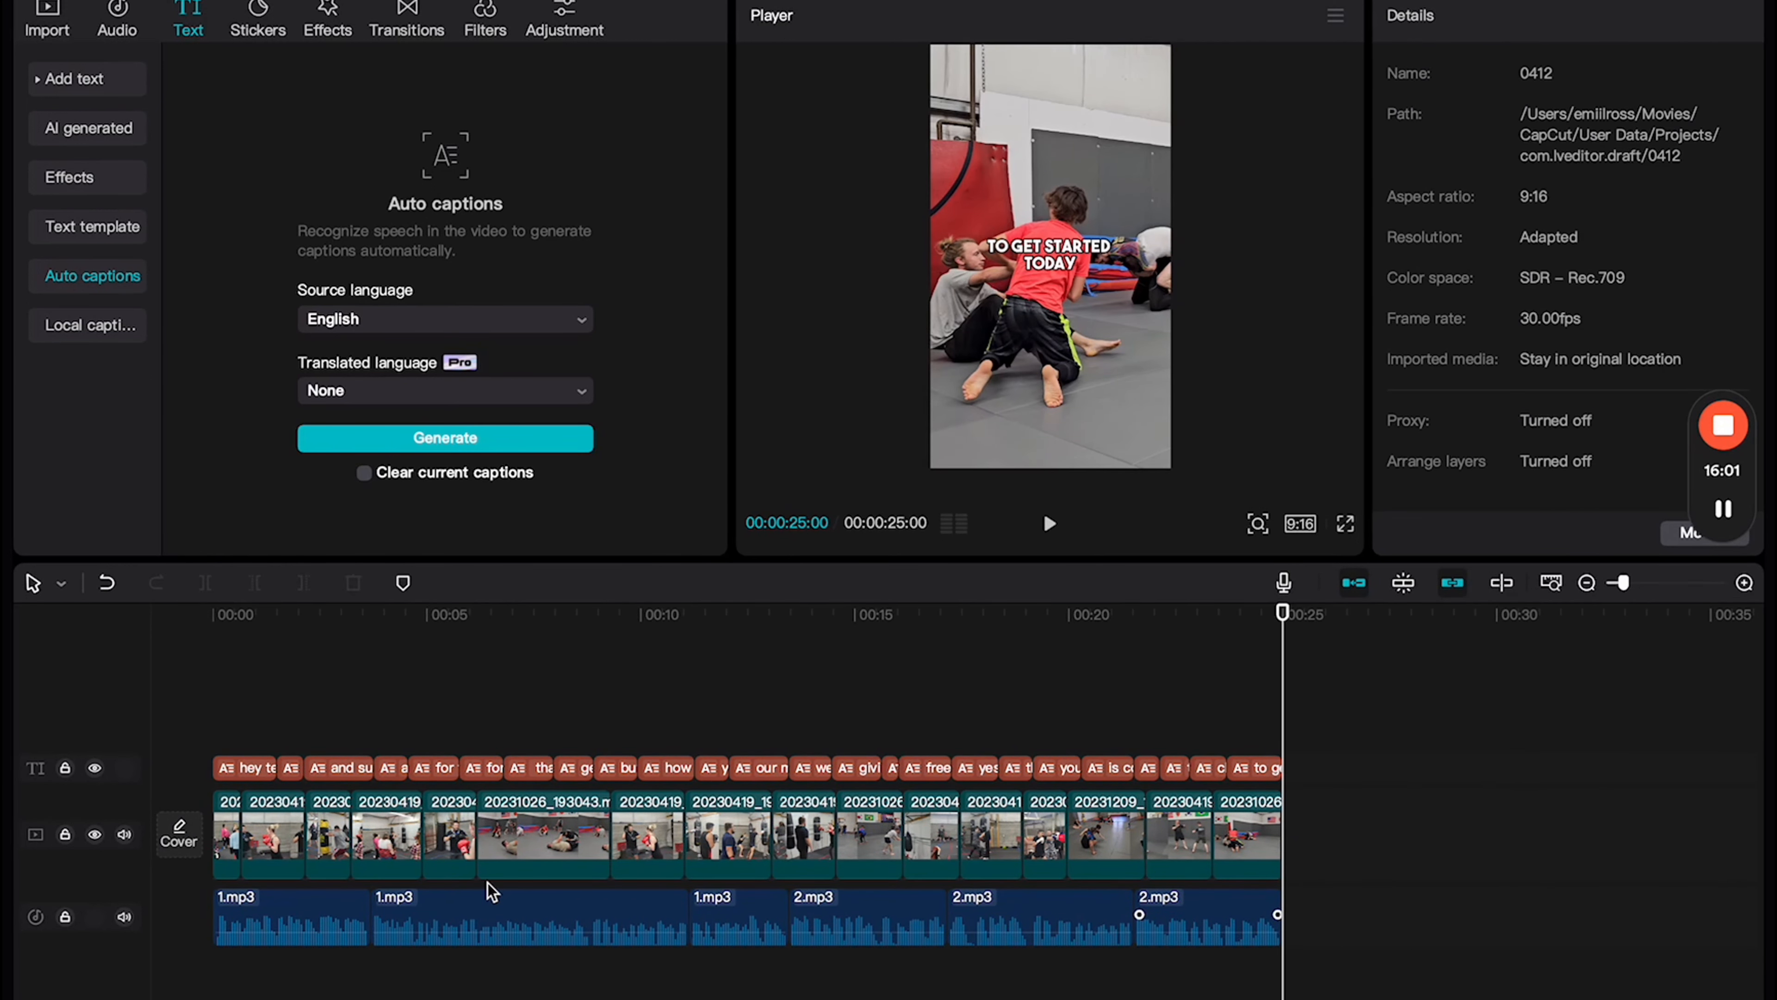
# Step: Play the voice-over from the timeline start to hear where the first caption's words fall
pyautogui.click(384, 714)
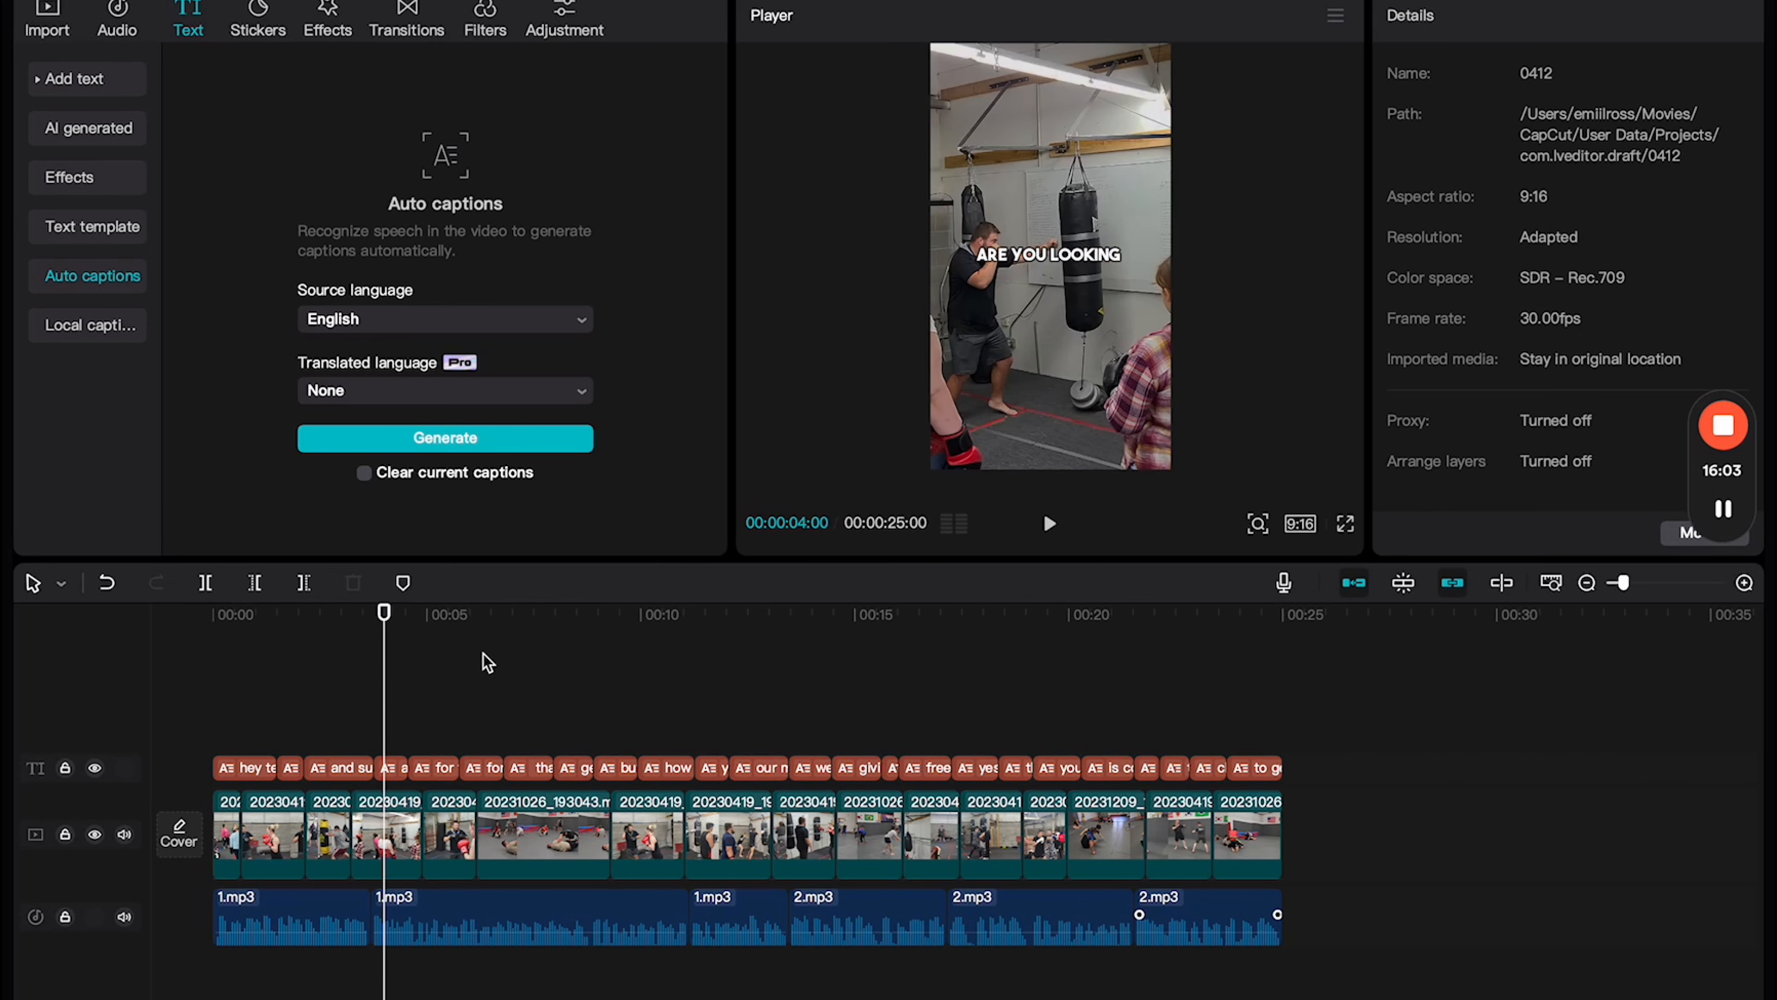
pyautogui.scroll(3, 306, 698)
pyautogui.click(205, 730)
pyautogui.hscroll(-2, 204, 732)
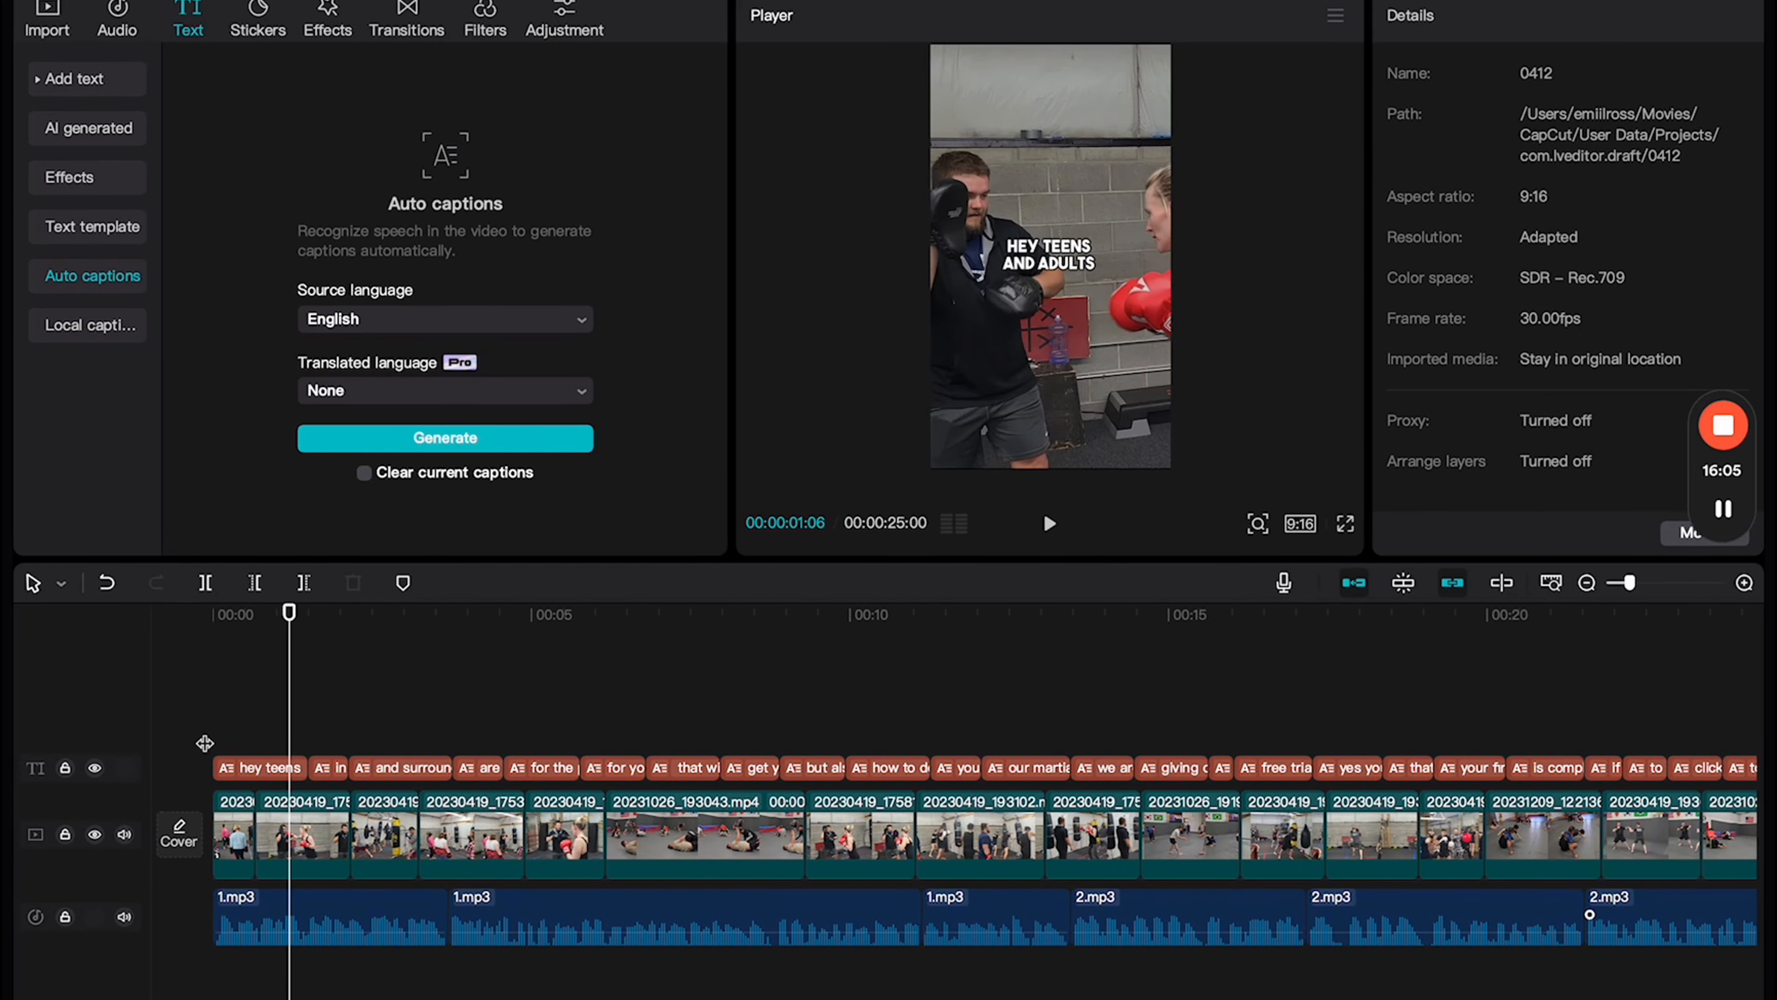
pyautogui.scroll(1, 202, 719)
pyautogui.scroll(1, 204, 721)
pyautogui.scroll(1, 204, 721)
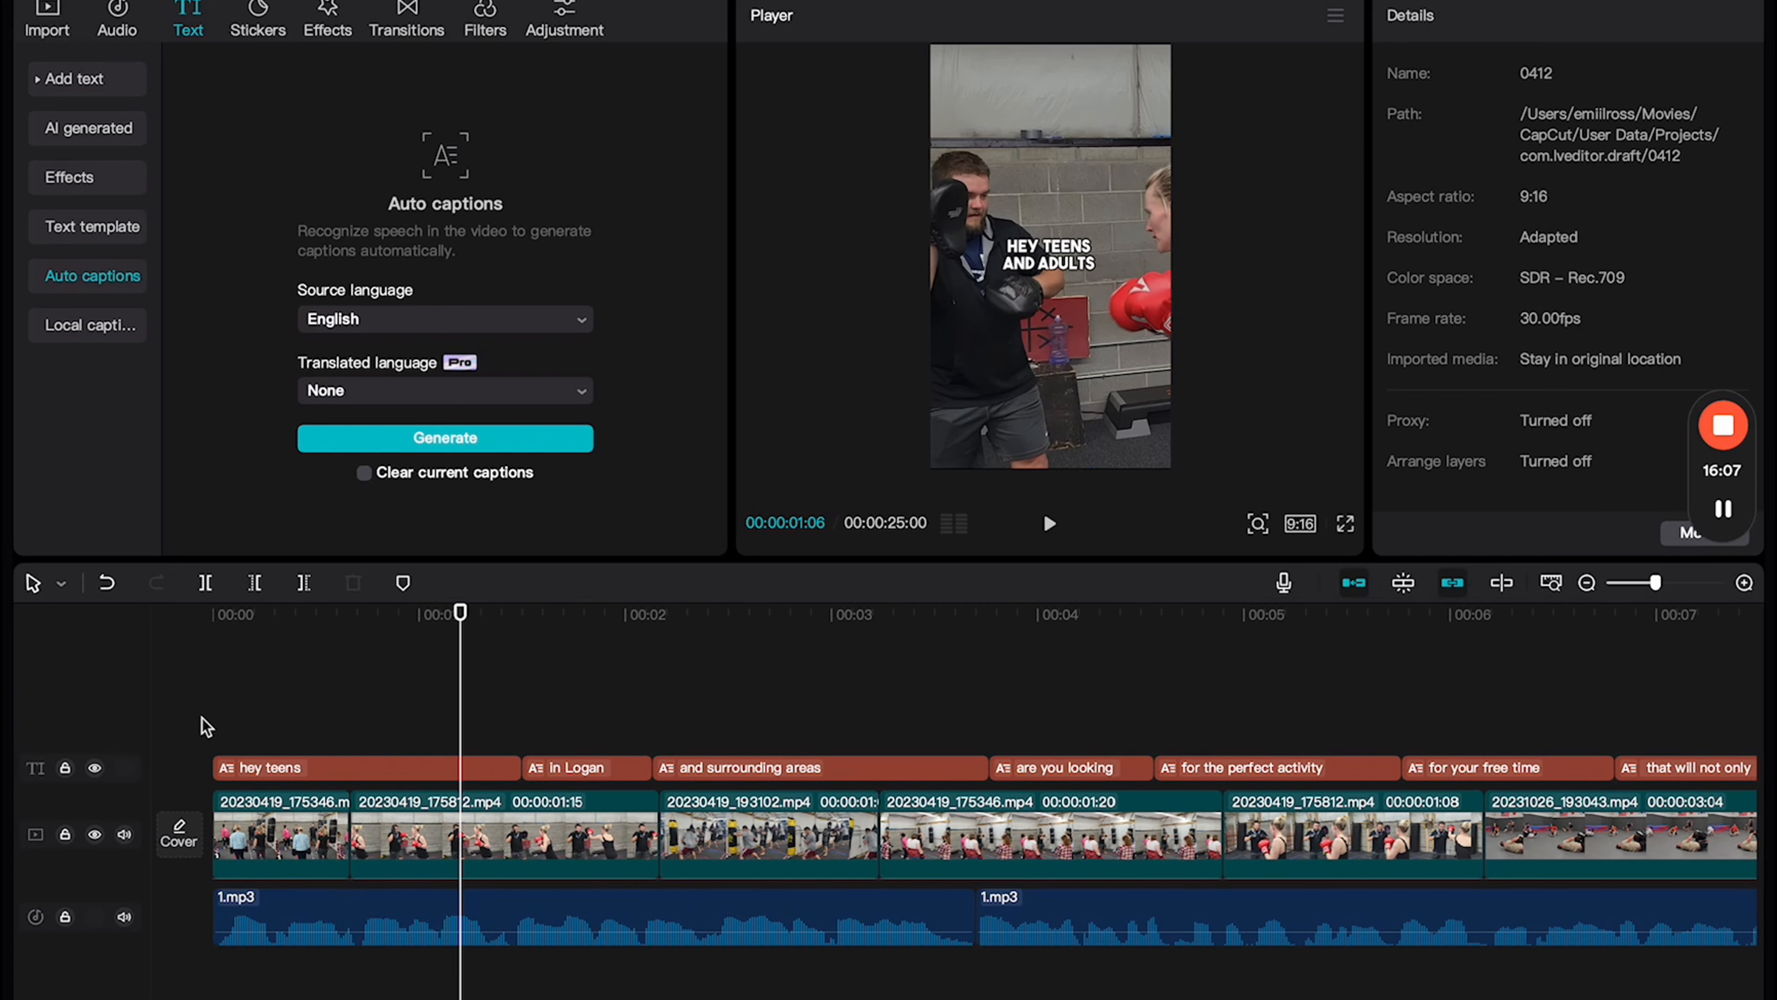
pyautogui.scroll(2, 210, 724)
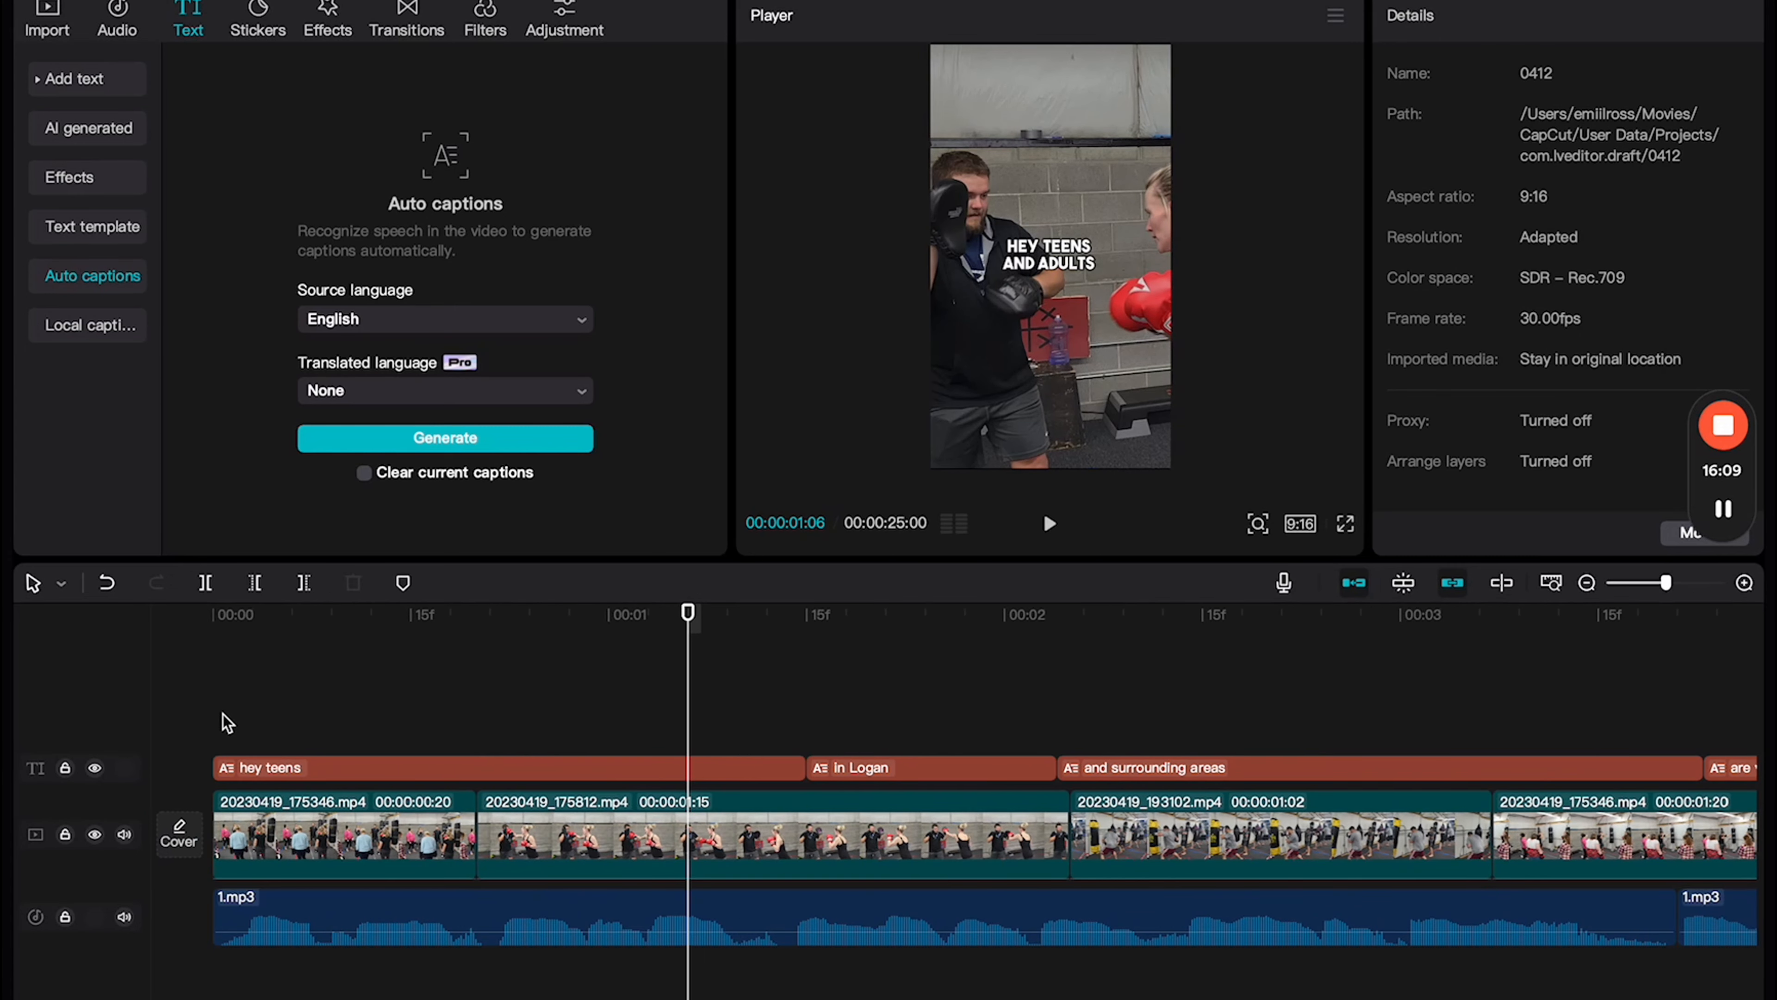
pyautogui.moveTo(673, 616); pyautogui.dragTo(147, 666)
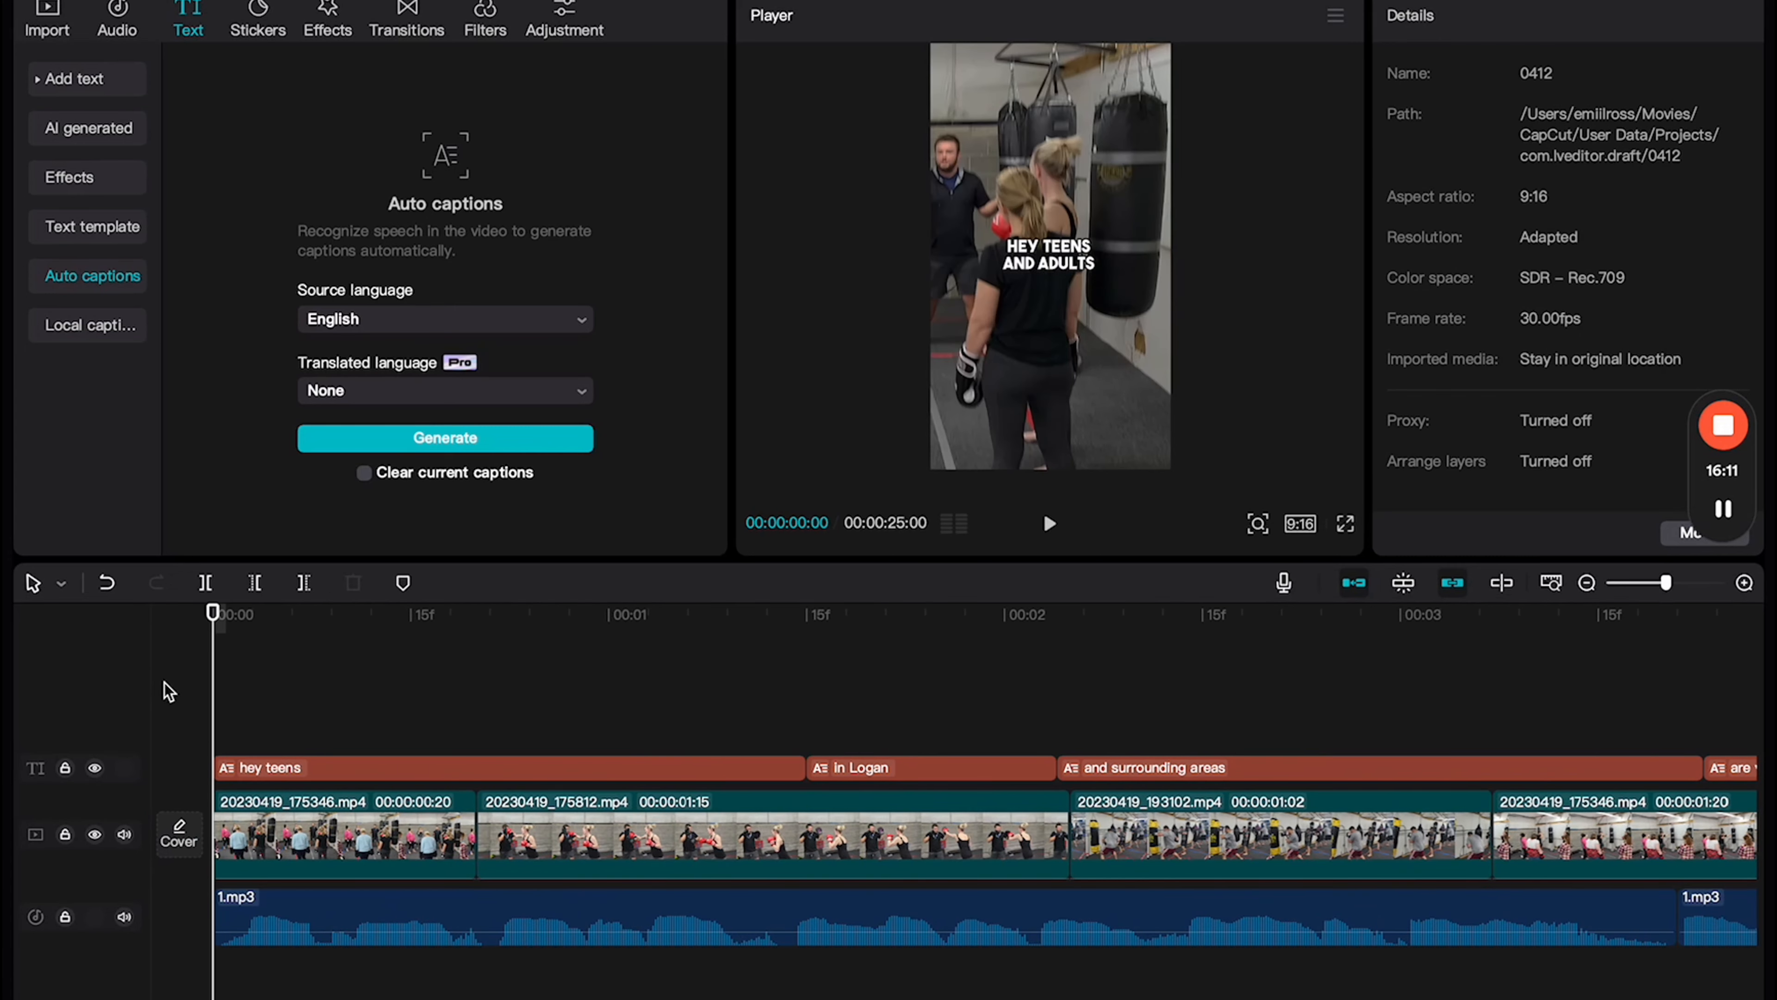
pyautogui.scroll(1, 222, 722)
pyautogui.press('space')
pyautogui.press('space')
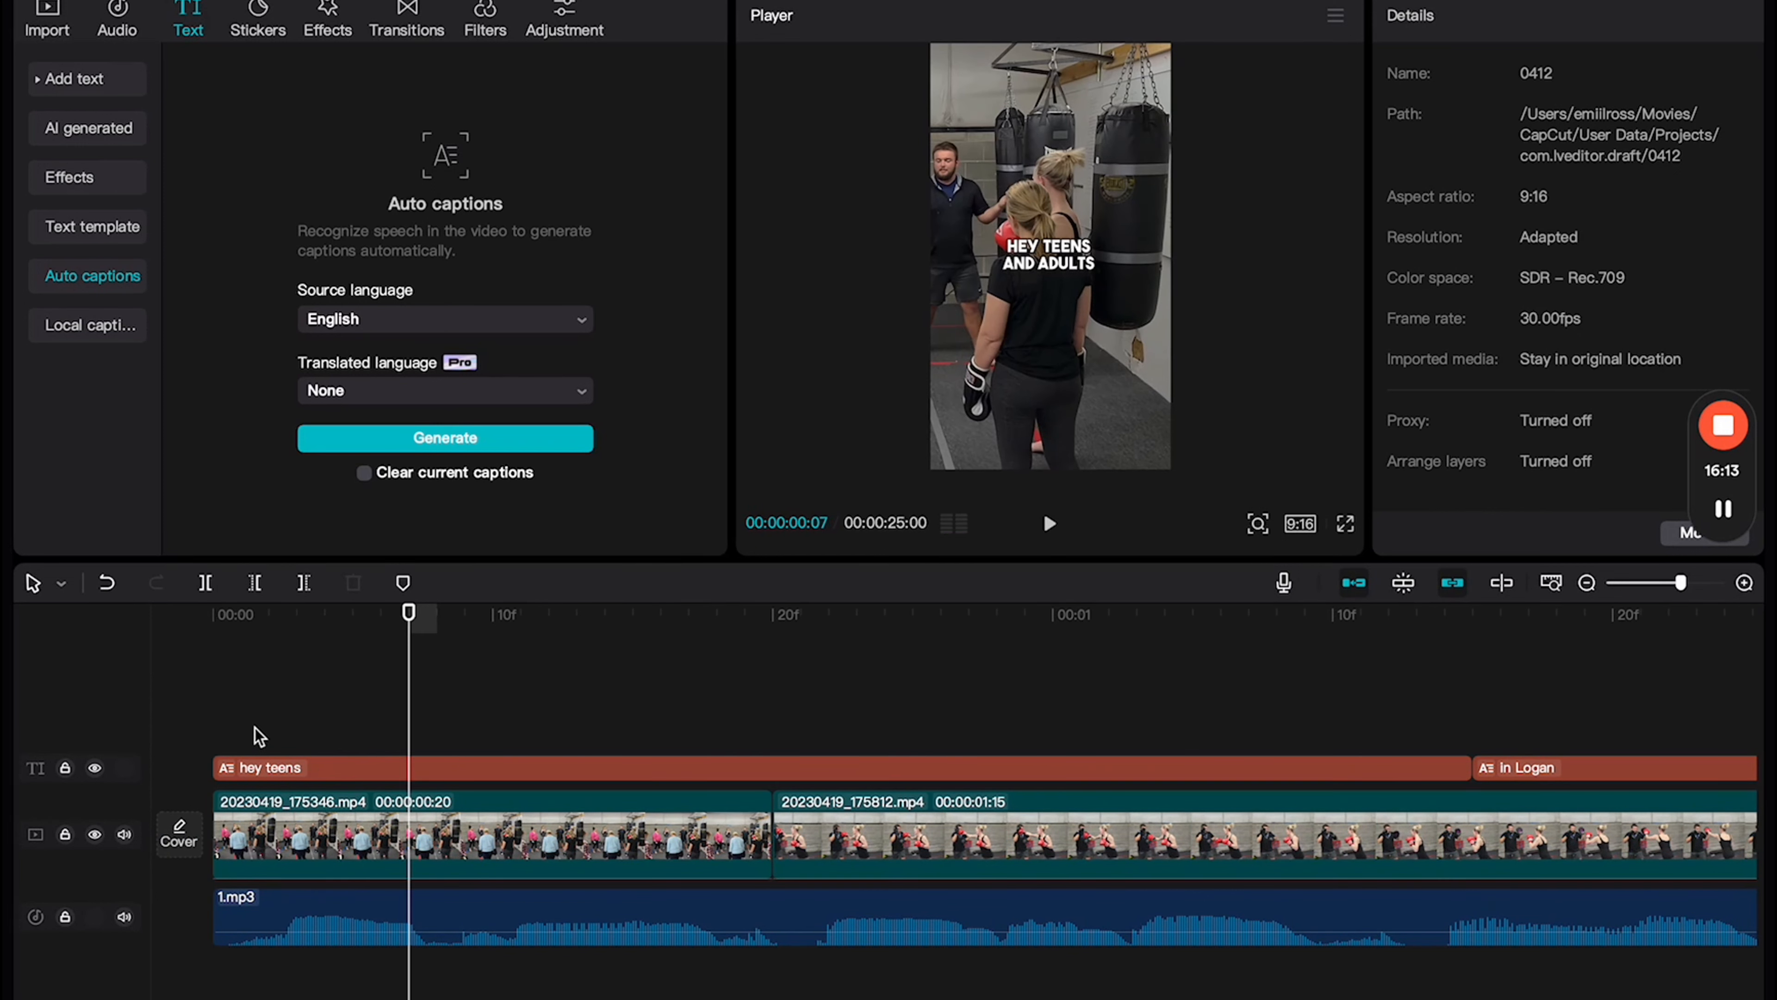
pyautogui.press('XF86AudioLowerVolume')
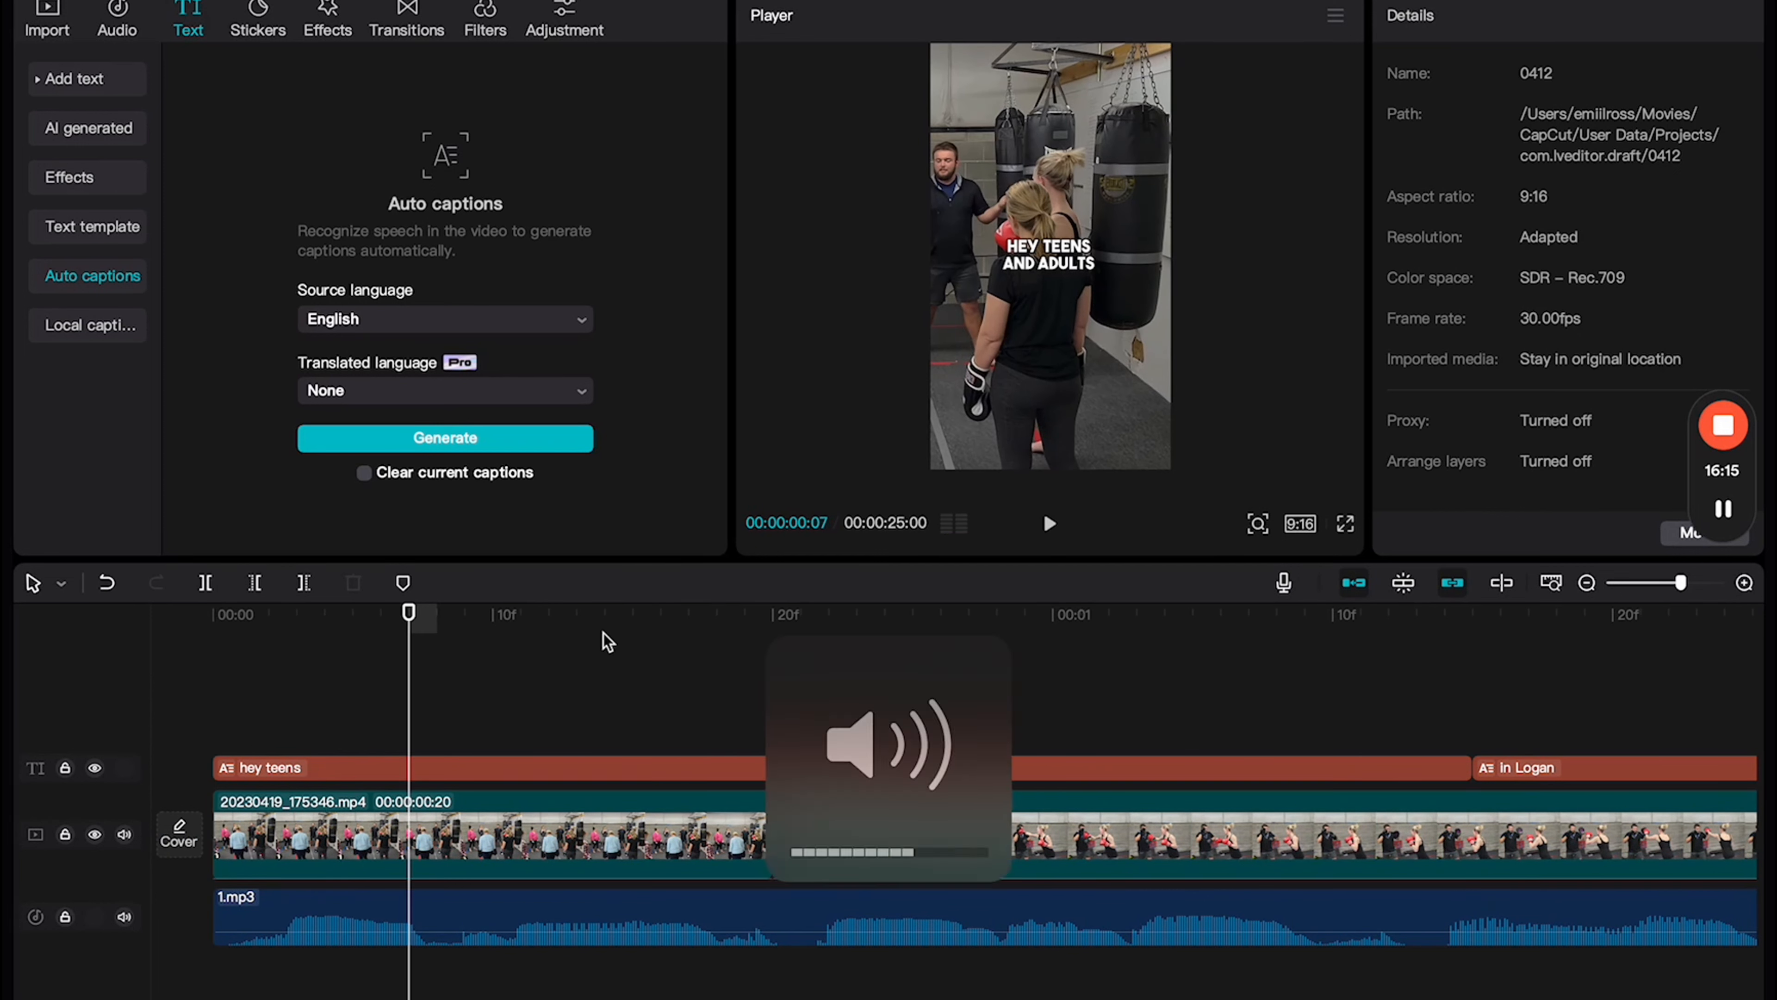
# Step: Split the "hey teens and adults" caption at 00:00:00:12 and again at 00:00:00:22, following the spoken words
pyautogui.moveTo(369, 615); pyautogui.dragTo(201, 647)
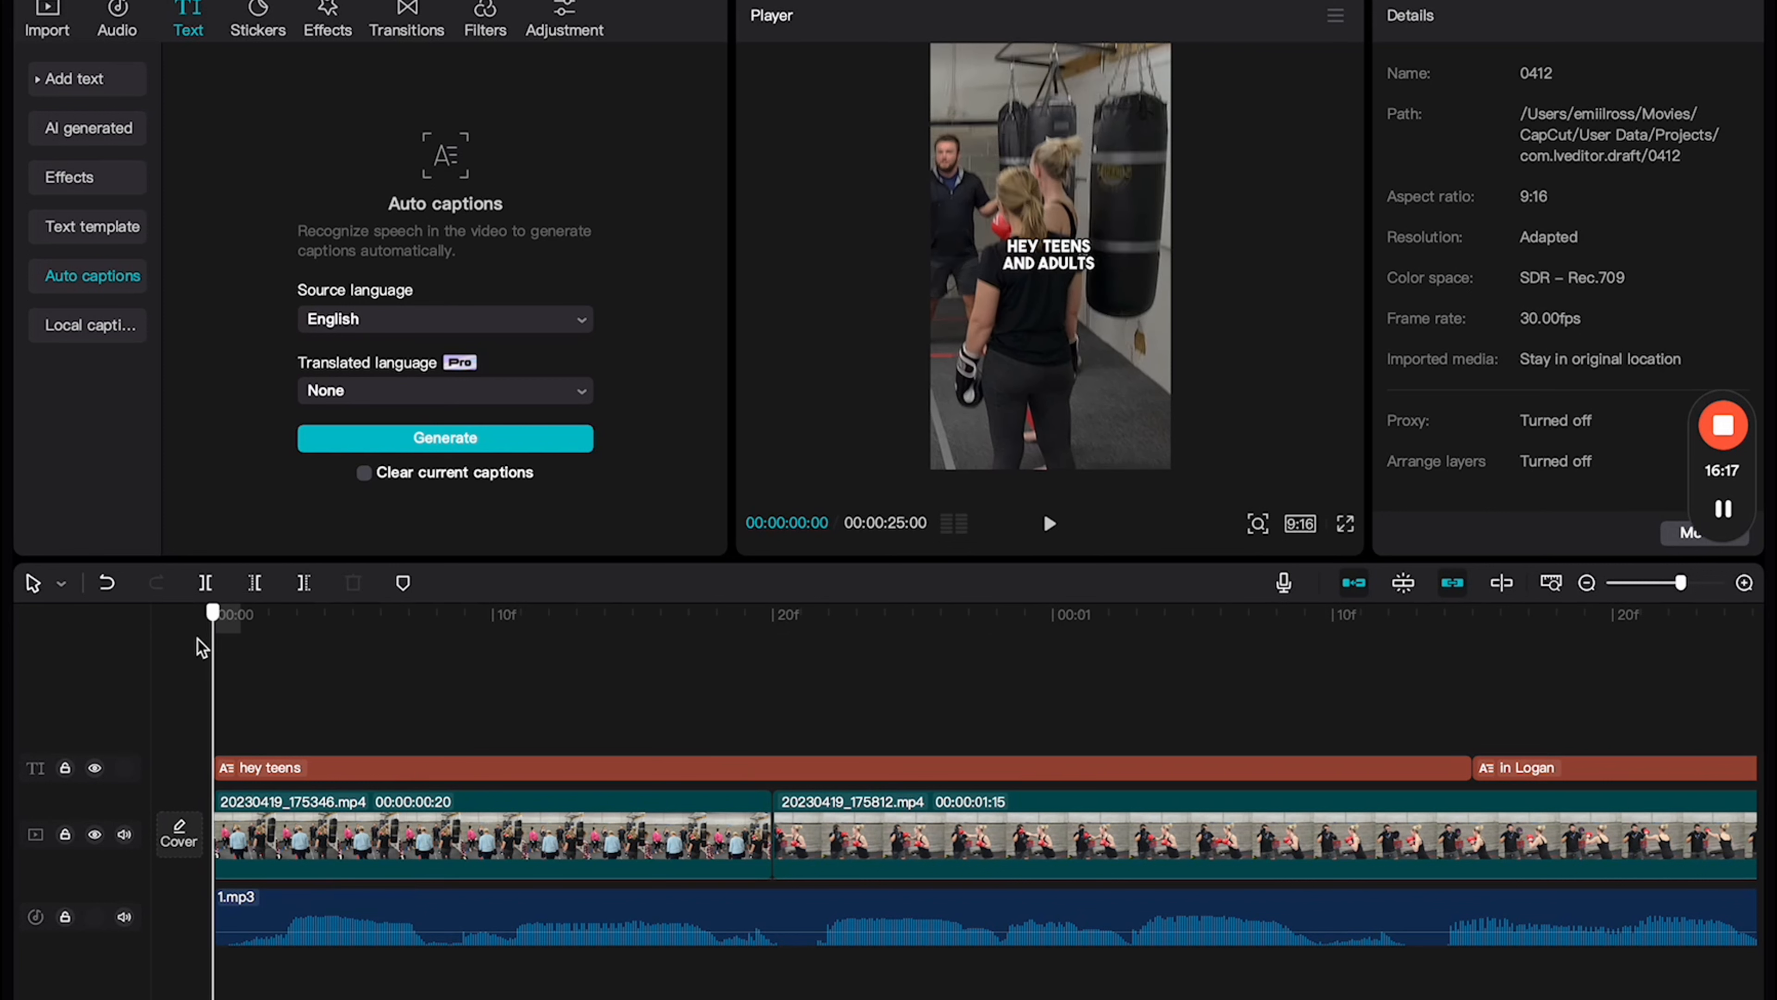
pyautogui.press('space')
pyautogui.press('space')
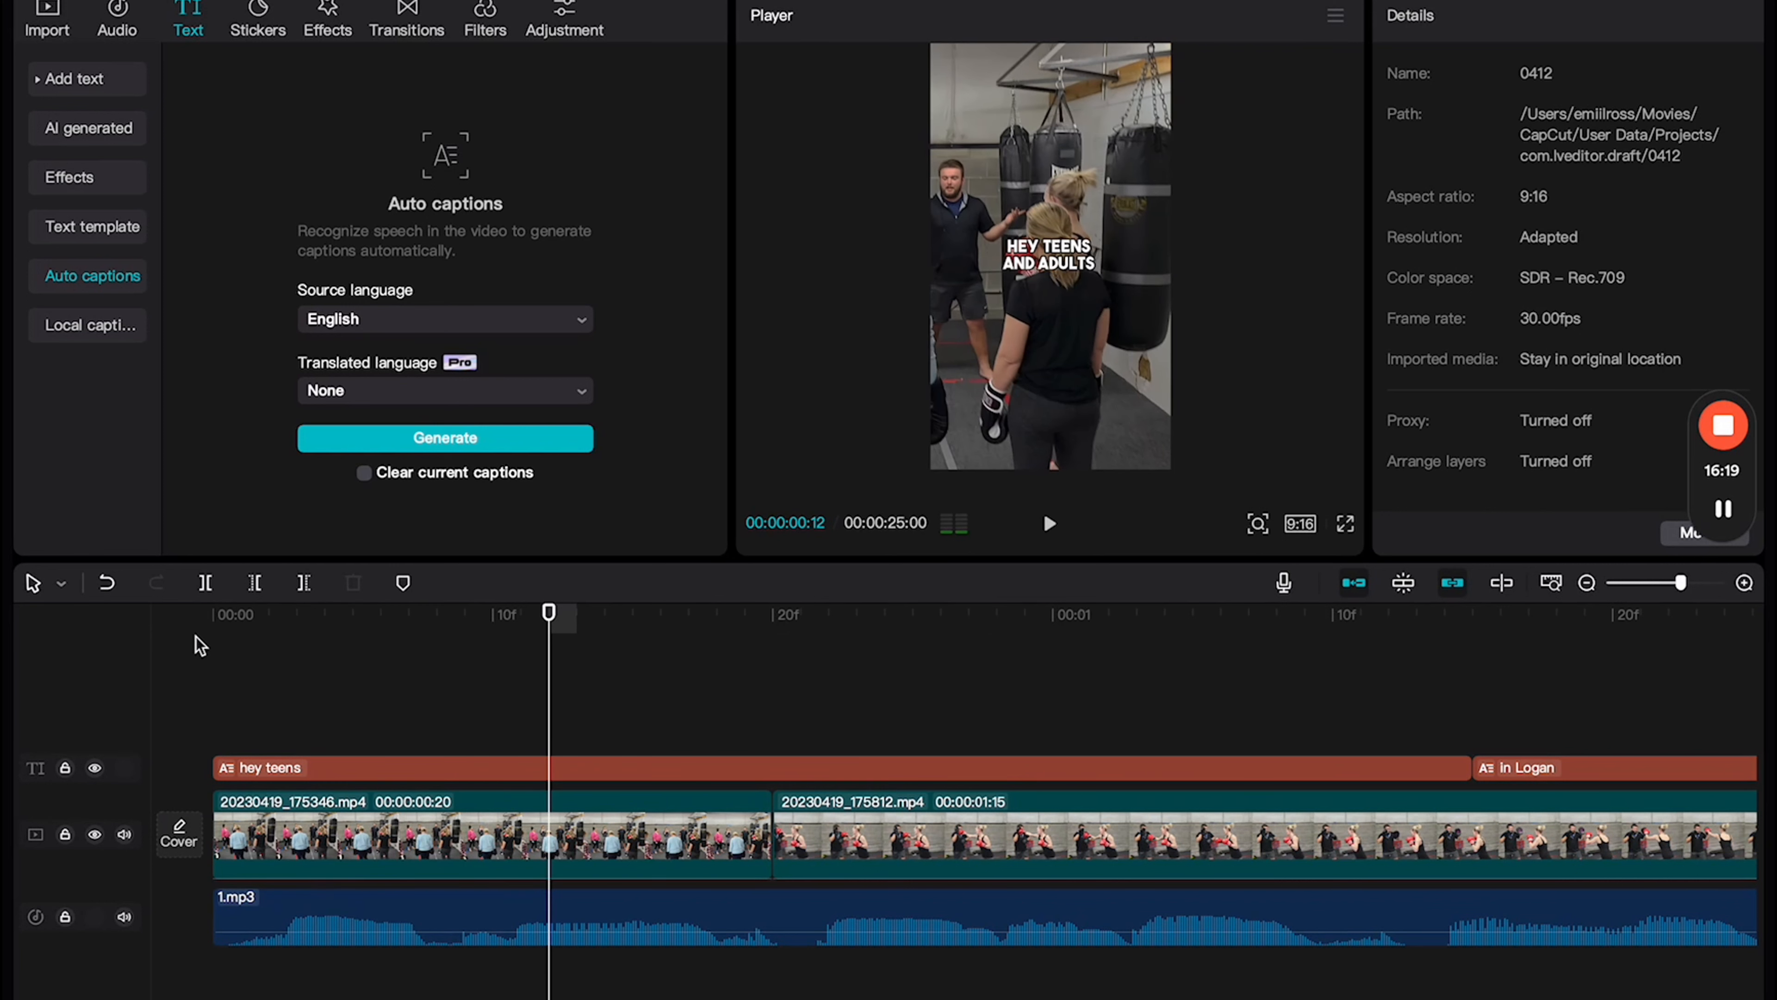
pyautogui.click(521, 768)
pyautogui.press('super+b')
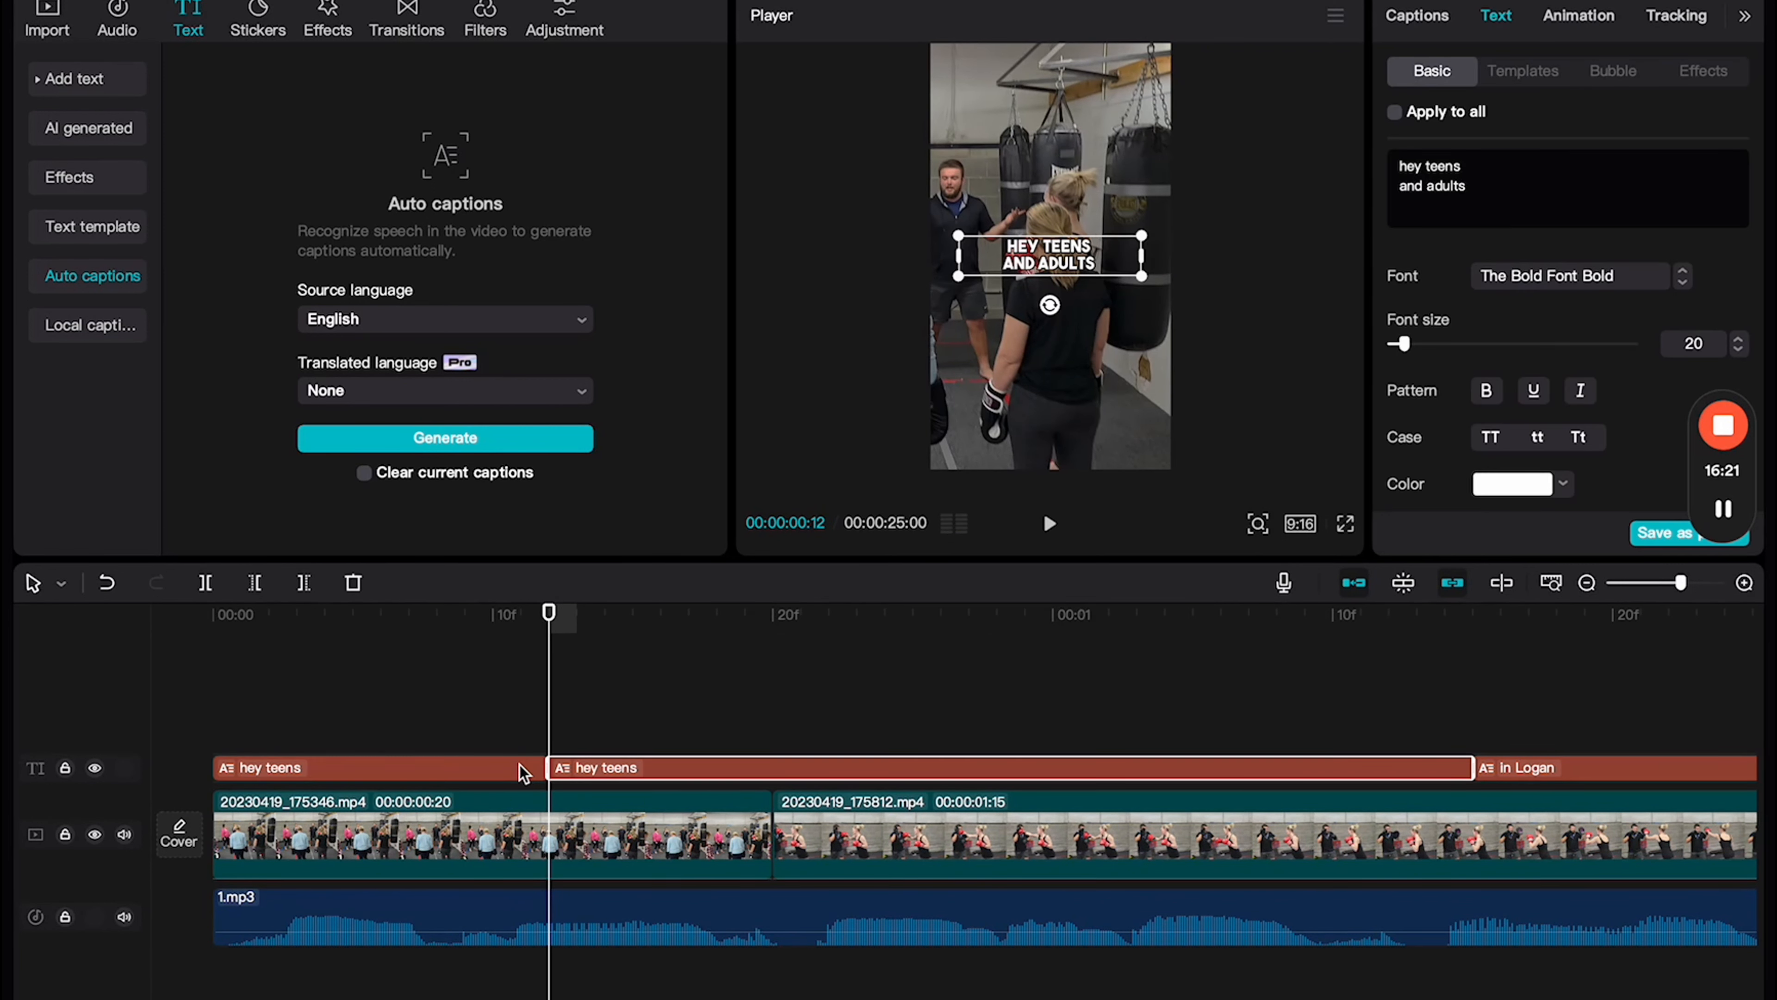
pyautogui.press('space')
pyautogui.press('space')
pyautogui.press('super+b')
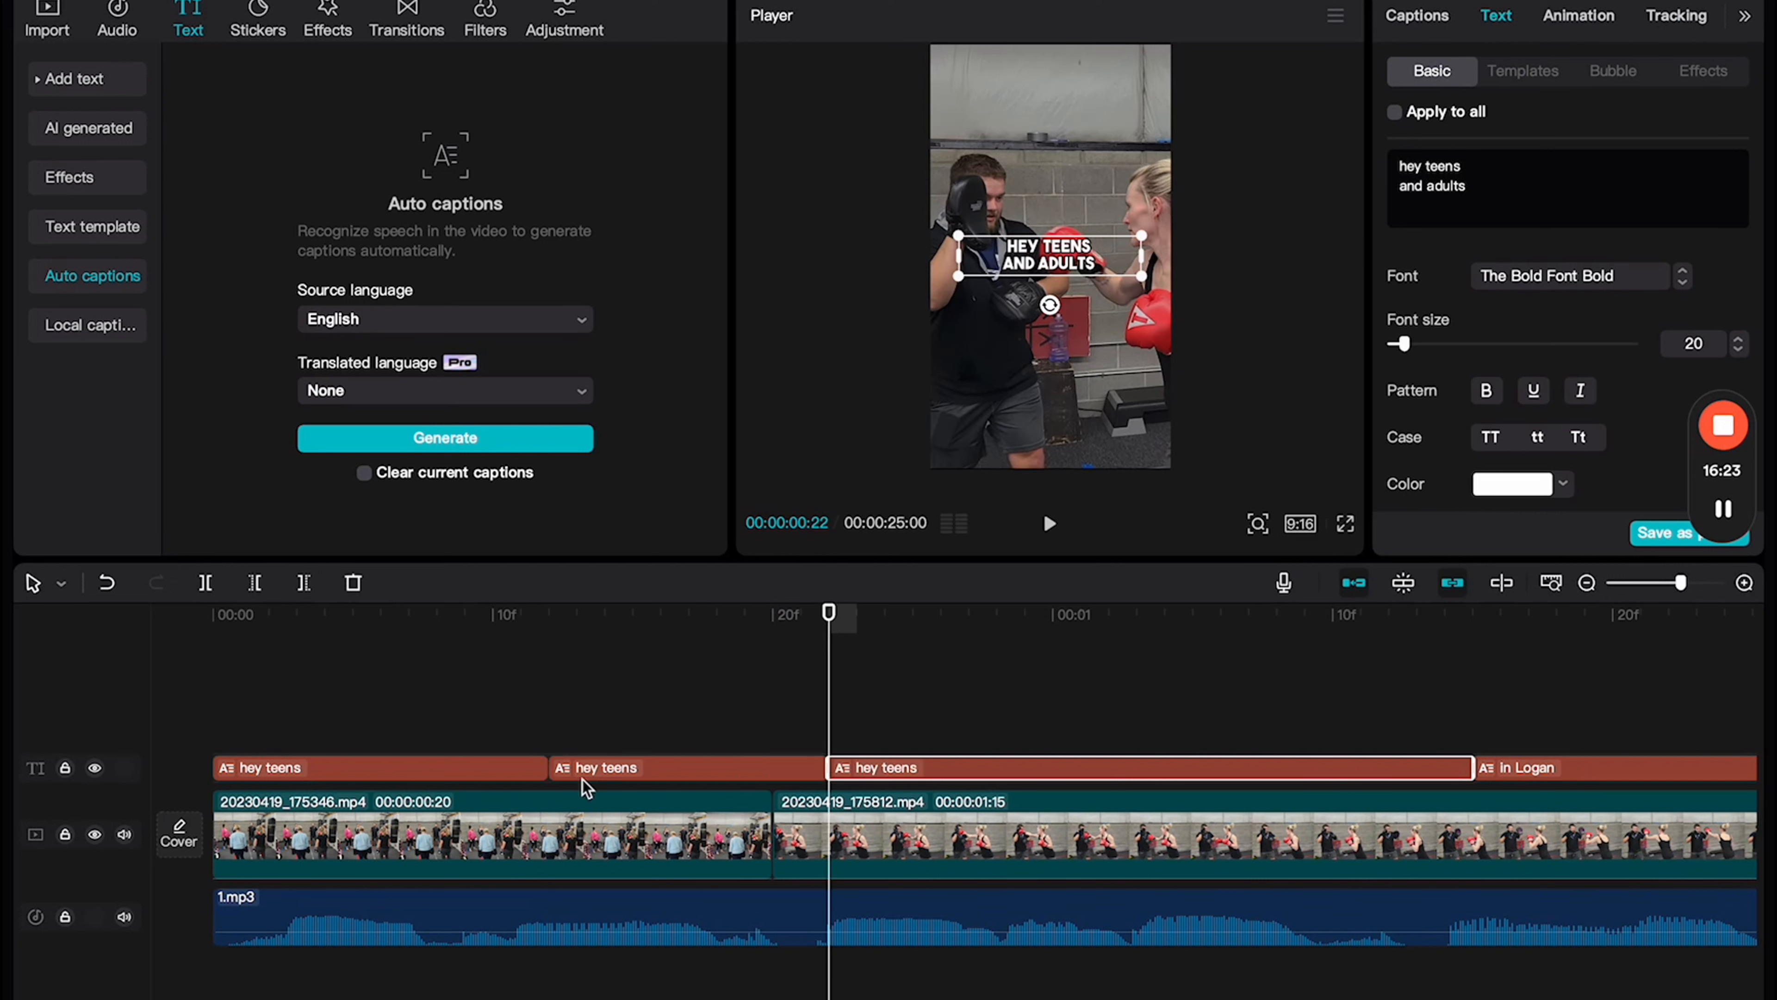
# Step: Listen to the rest of the first caption and split its remaining piece at 00:00:00:29, before the word "adults"
pyautogui.press('space')
pyautogui.press('space')
pyautogui.click(934, 747)
pyautogui.press('space')
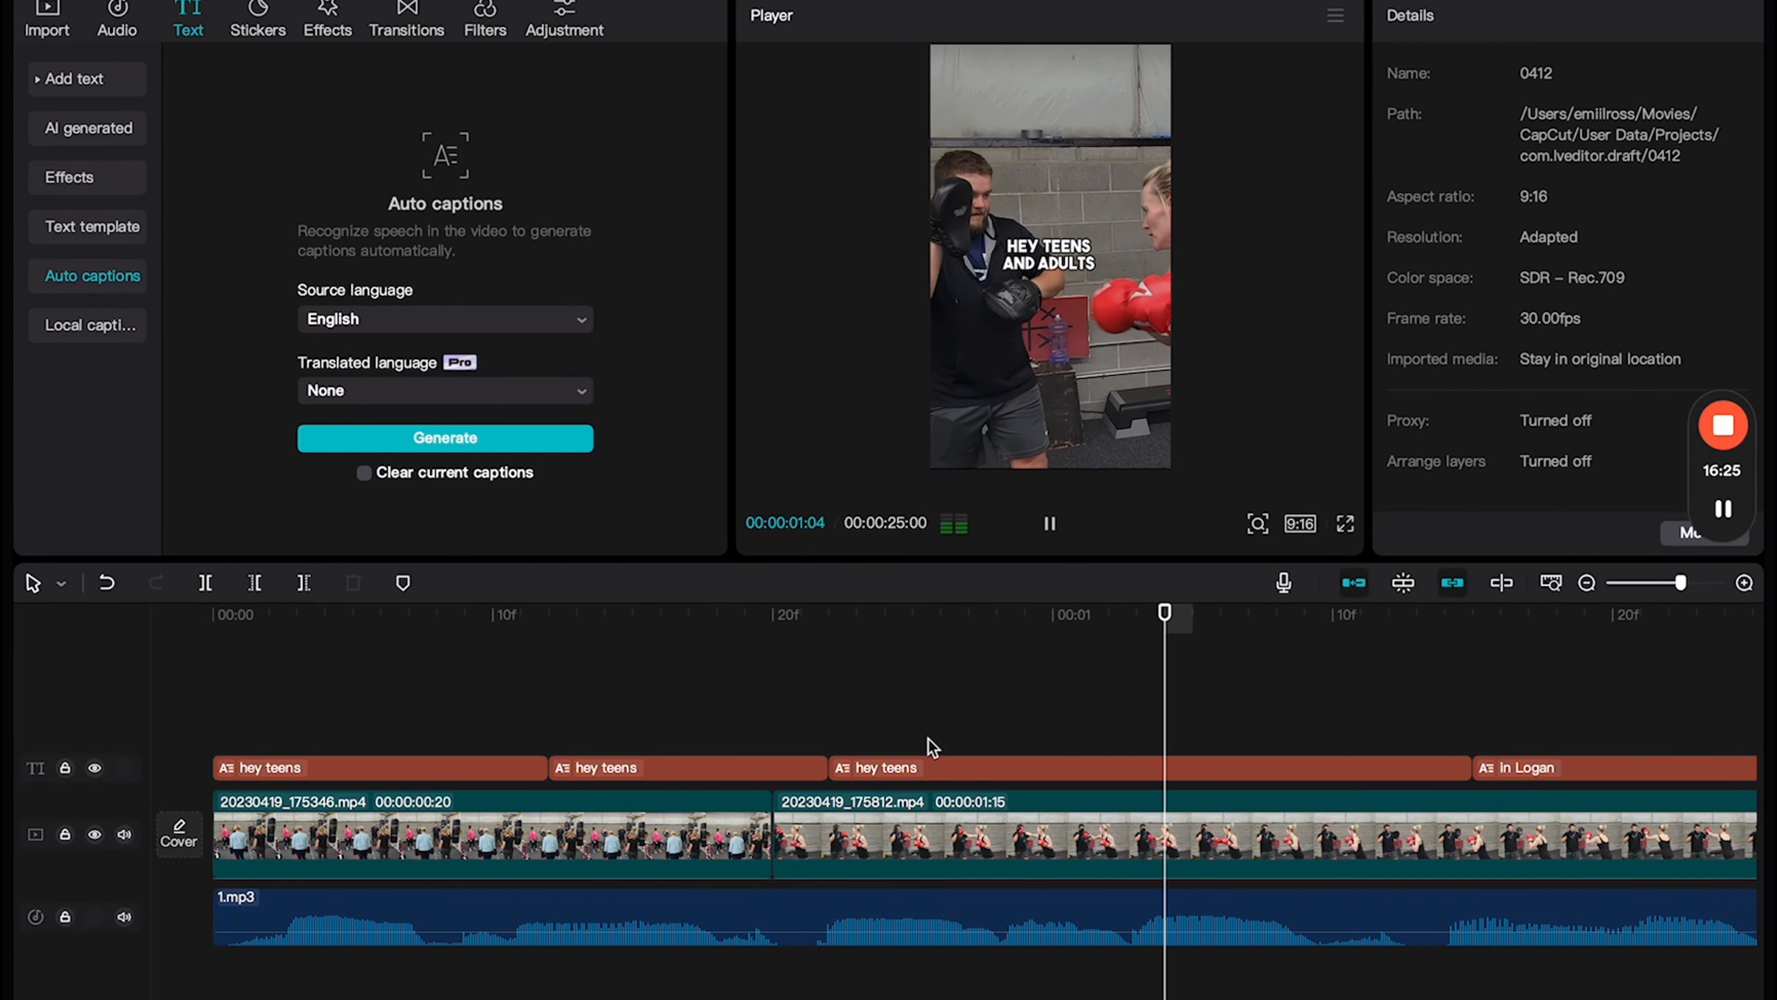
pyautogui.press('space')
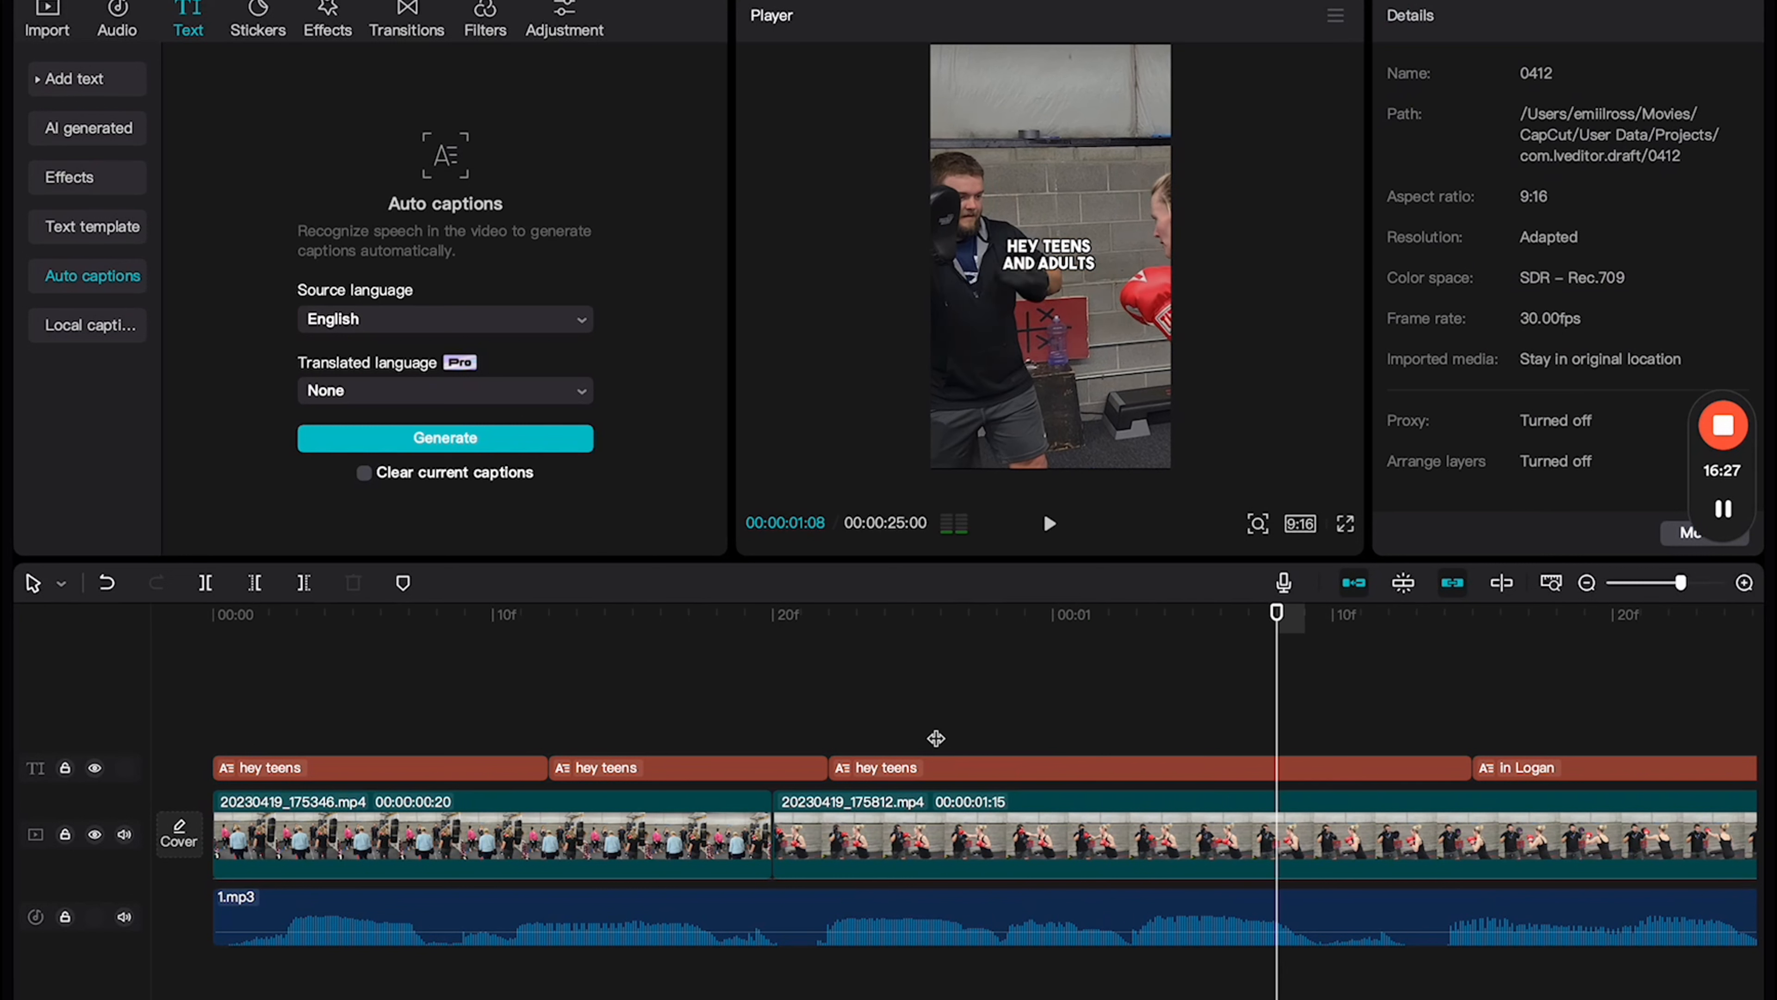
pyautogui.click(936, 739)
pyautogui.press('space')
pyautogui.press('space')
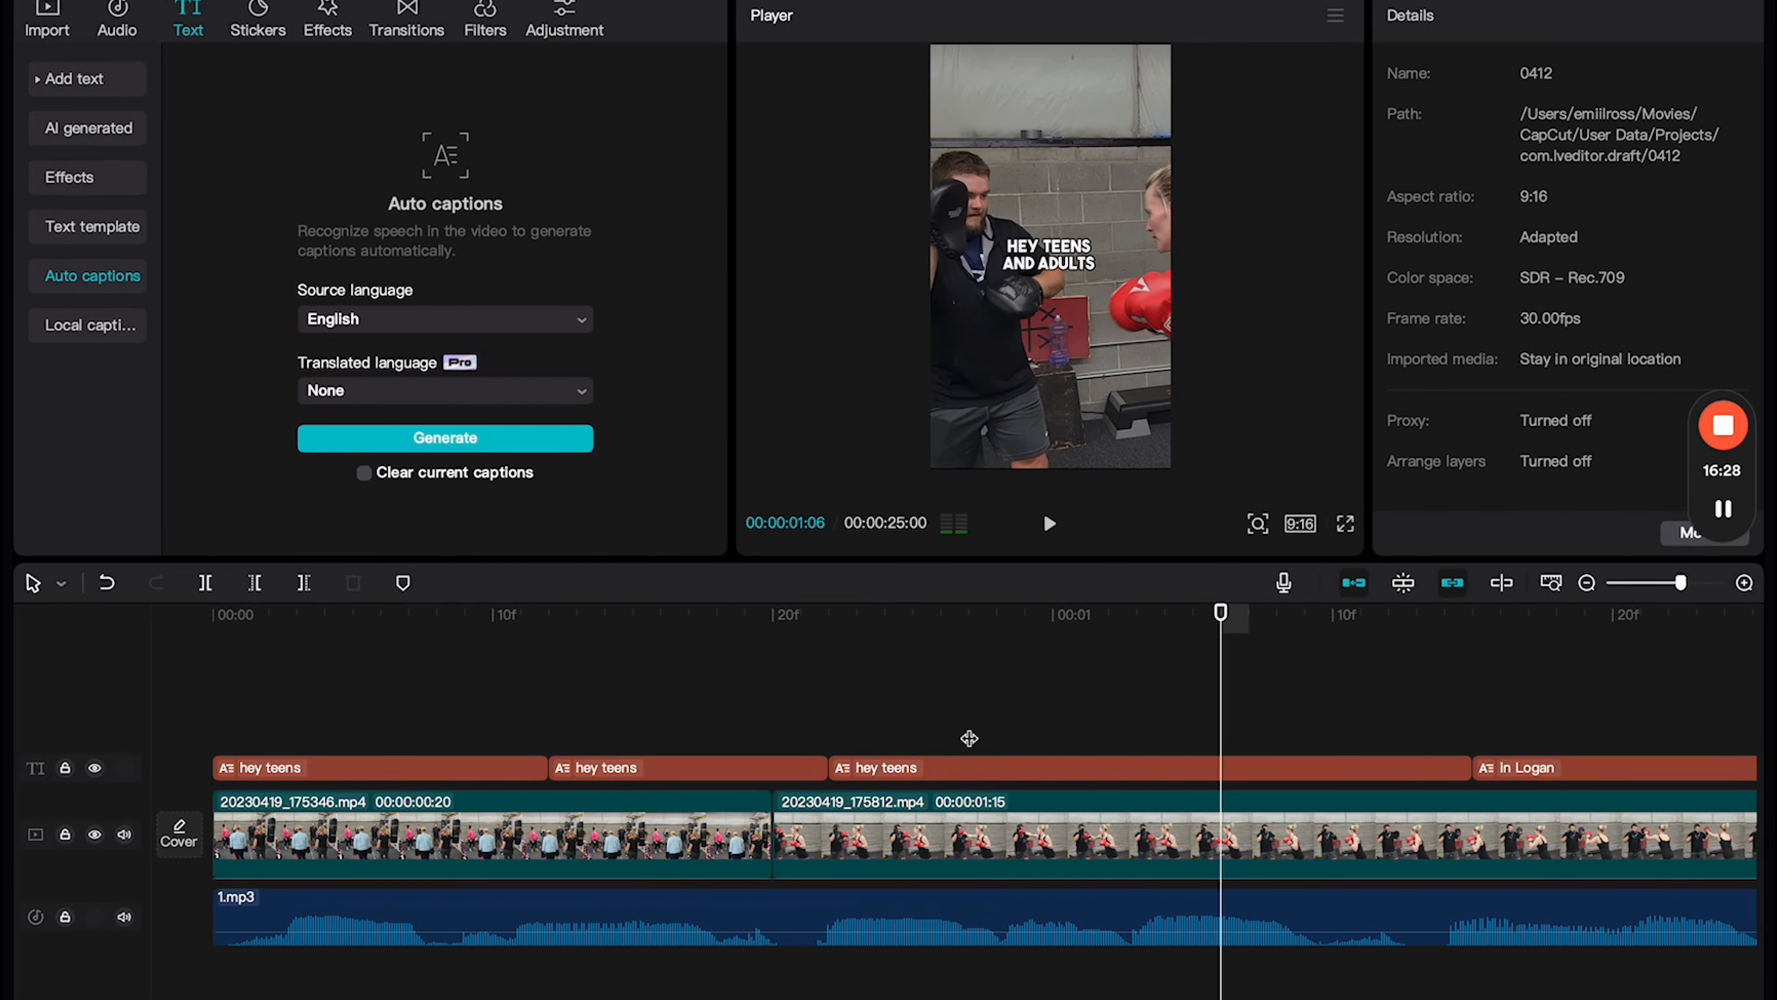
pyautogui.click(1013, 711)
pyautogui.press('space')
pyautogui.press('space')
pyautogui.click(1012, 710)
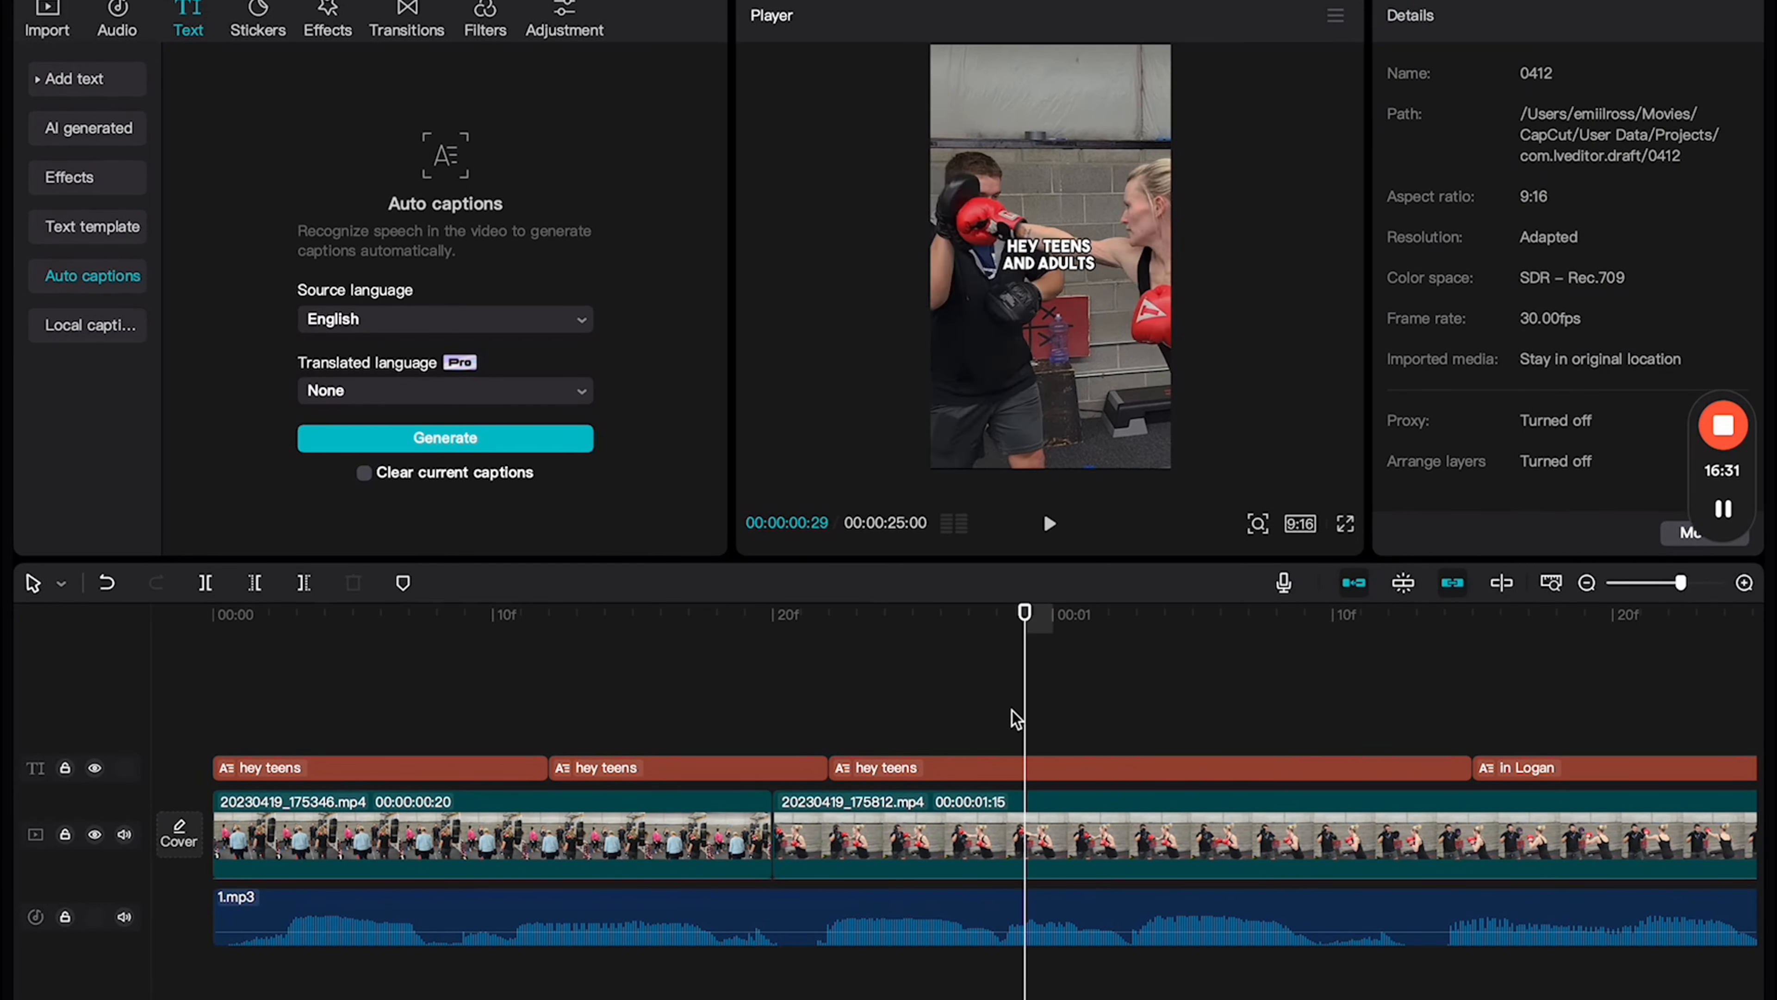
pyautogui.click(1013, 763)
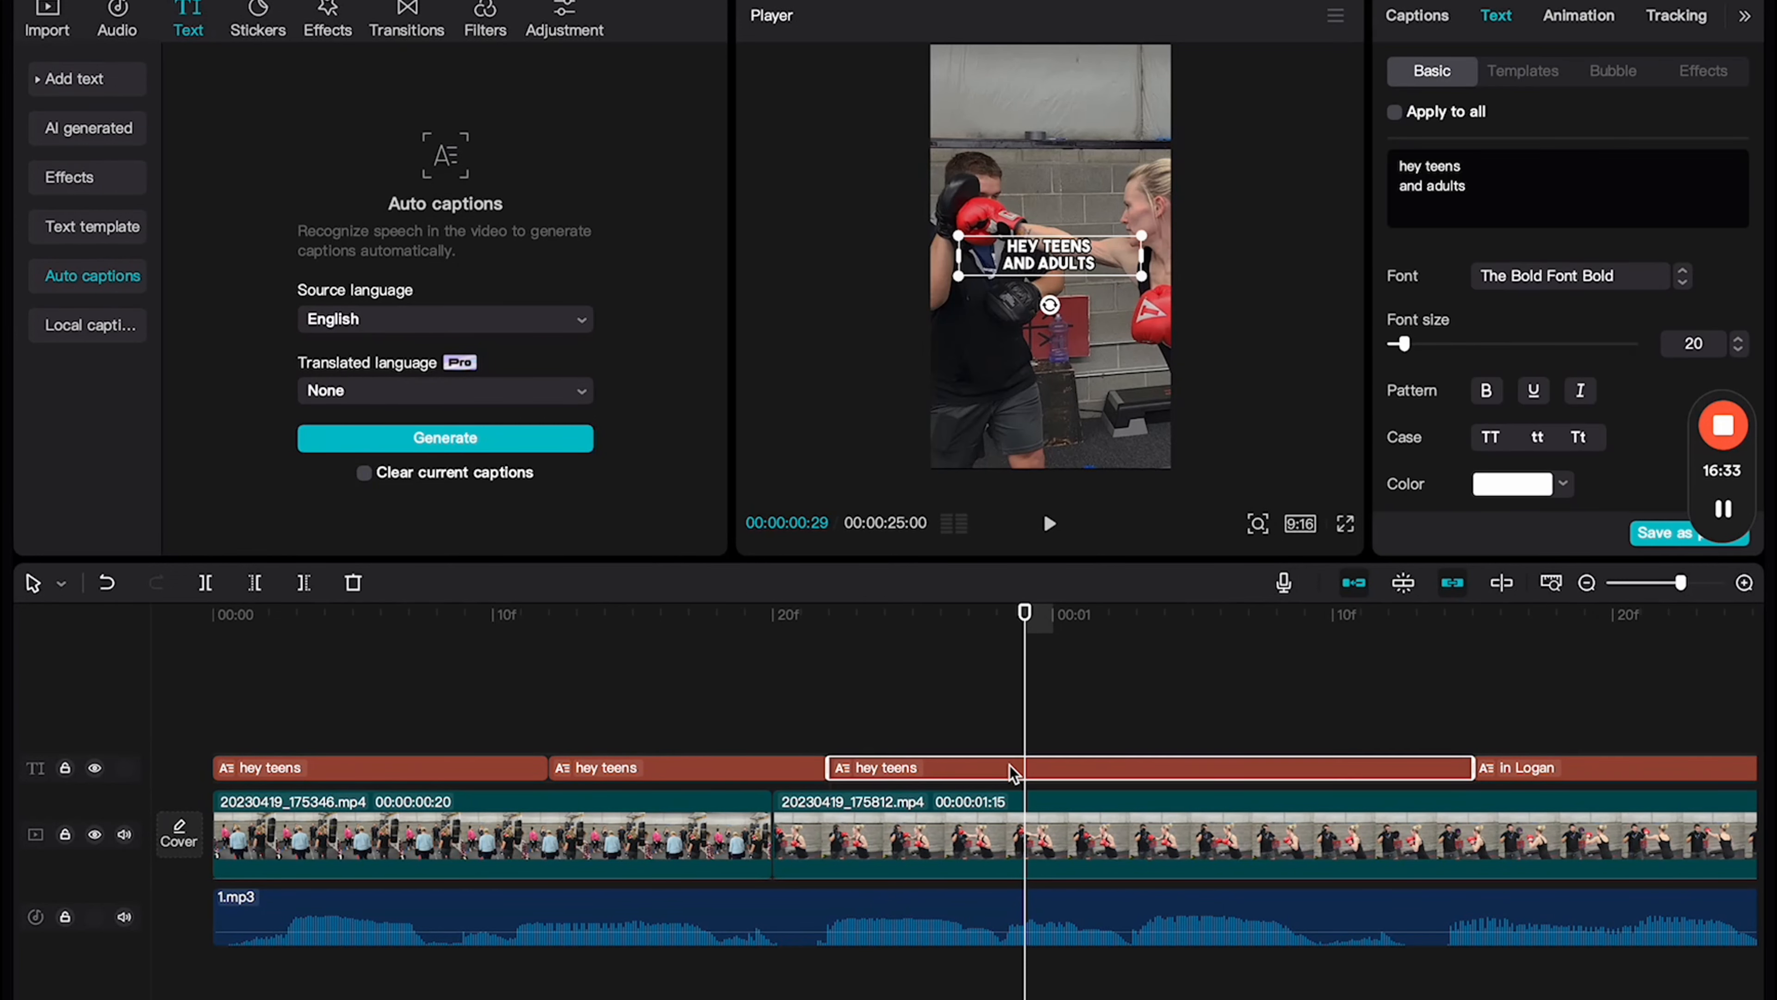
pyautogui.click(1023, 765)
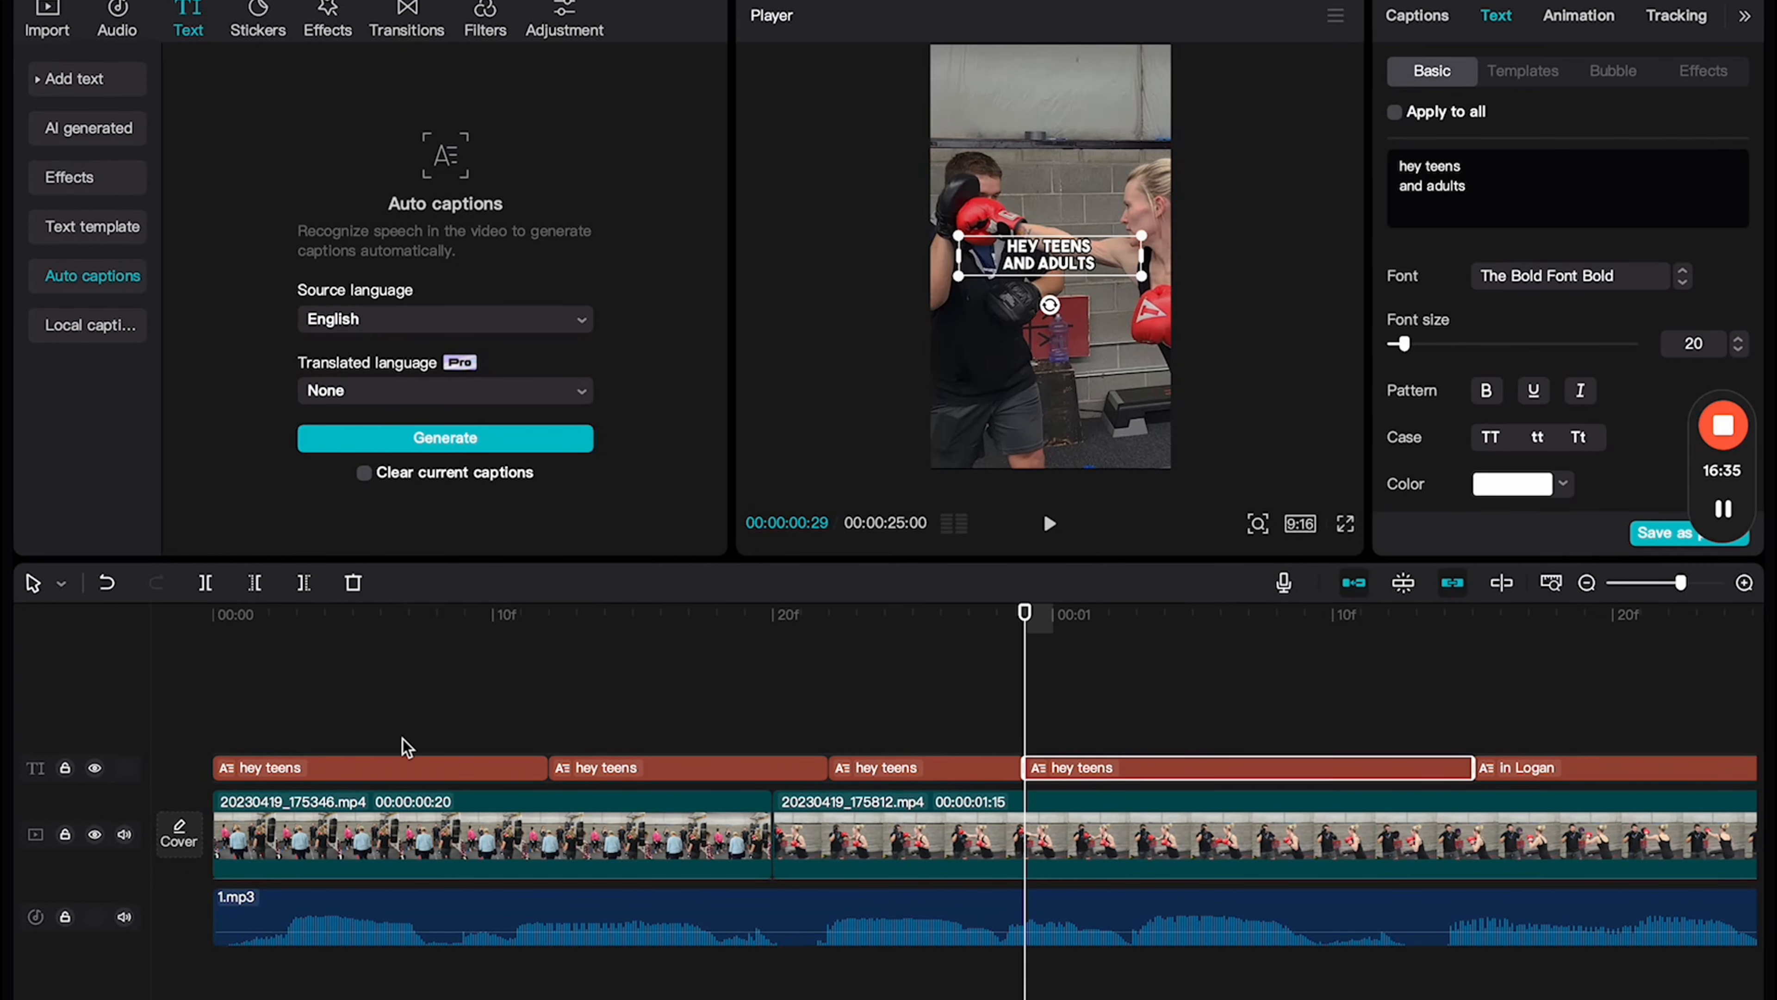
# Step: Skim the word-by-word caption pieces along the timeline, from the opening words to "are you looking"
pyautogui.hscroll(5, 559, 721)
pyautogui.hscroll(2, 665, 752)
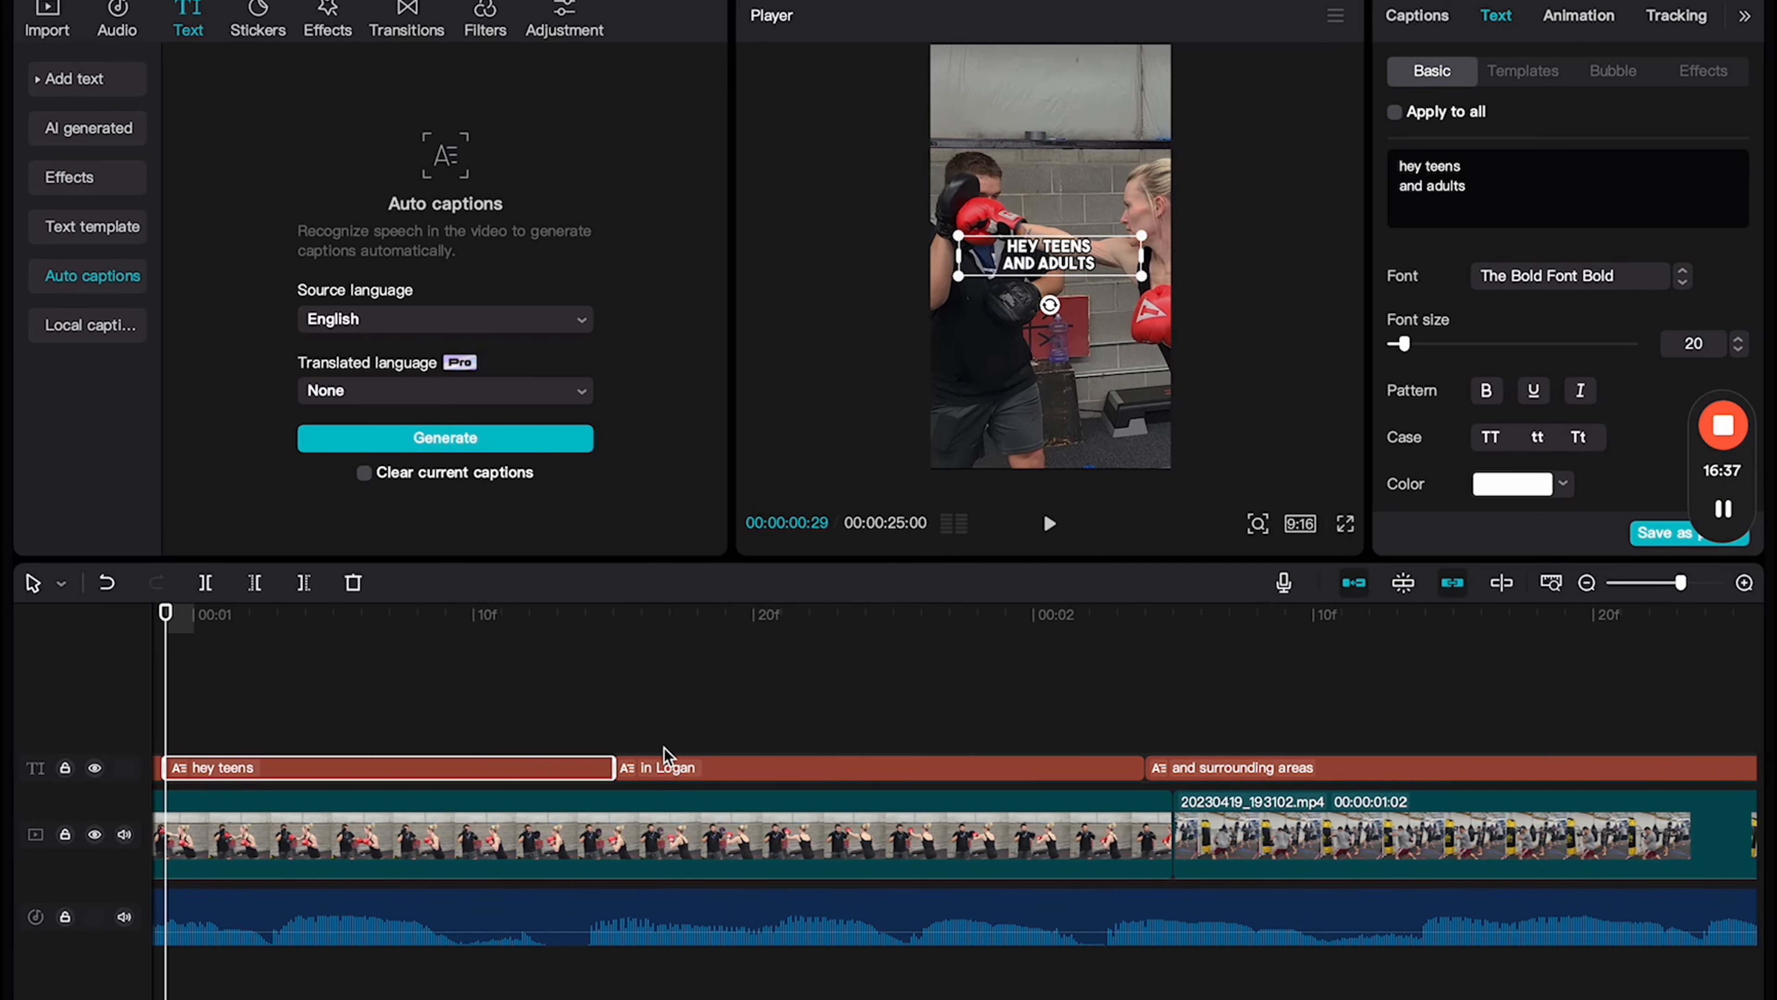
pyautogui.click(1721, 509)
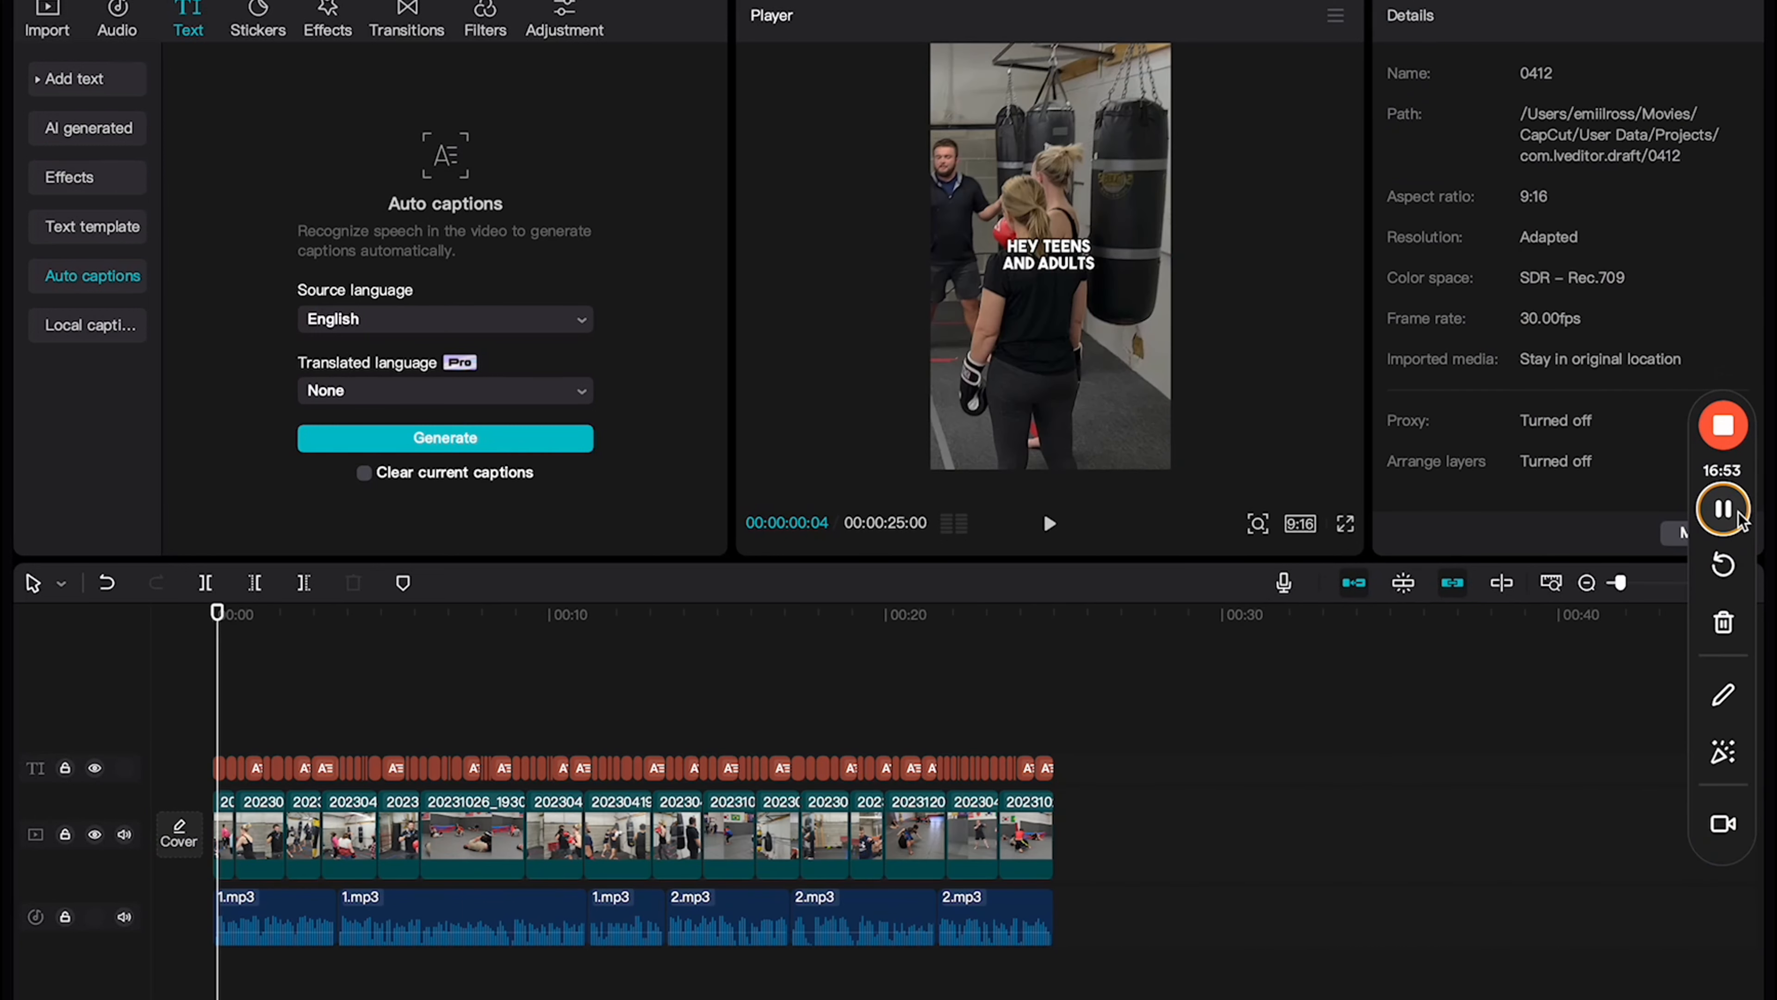
pyautogui.click(892, 707)
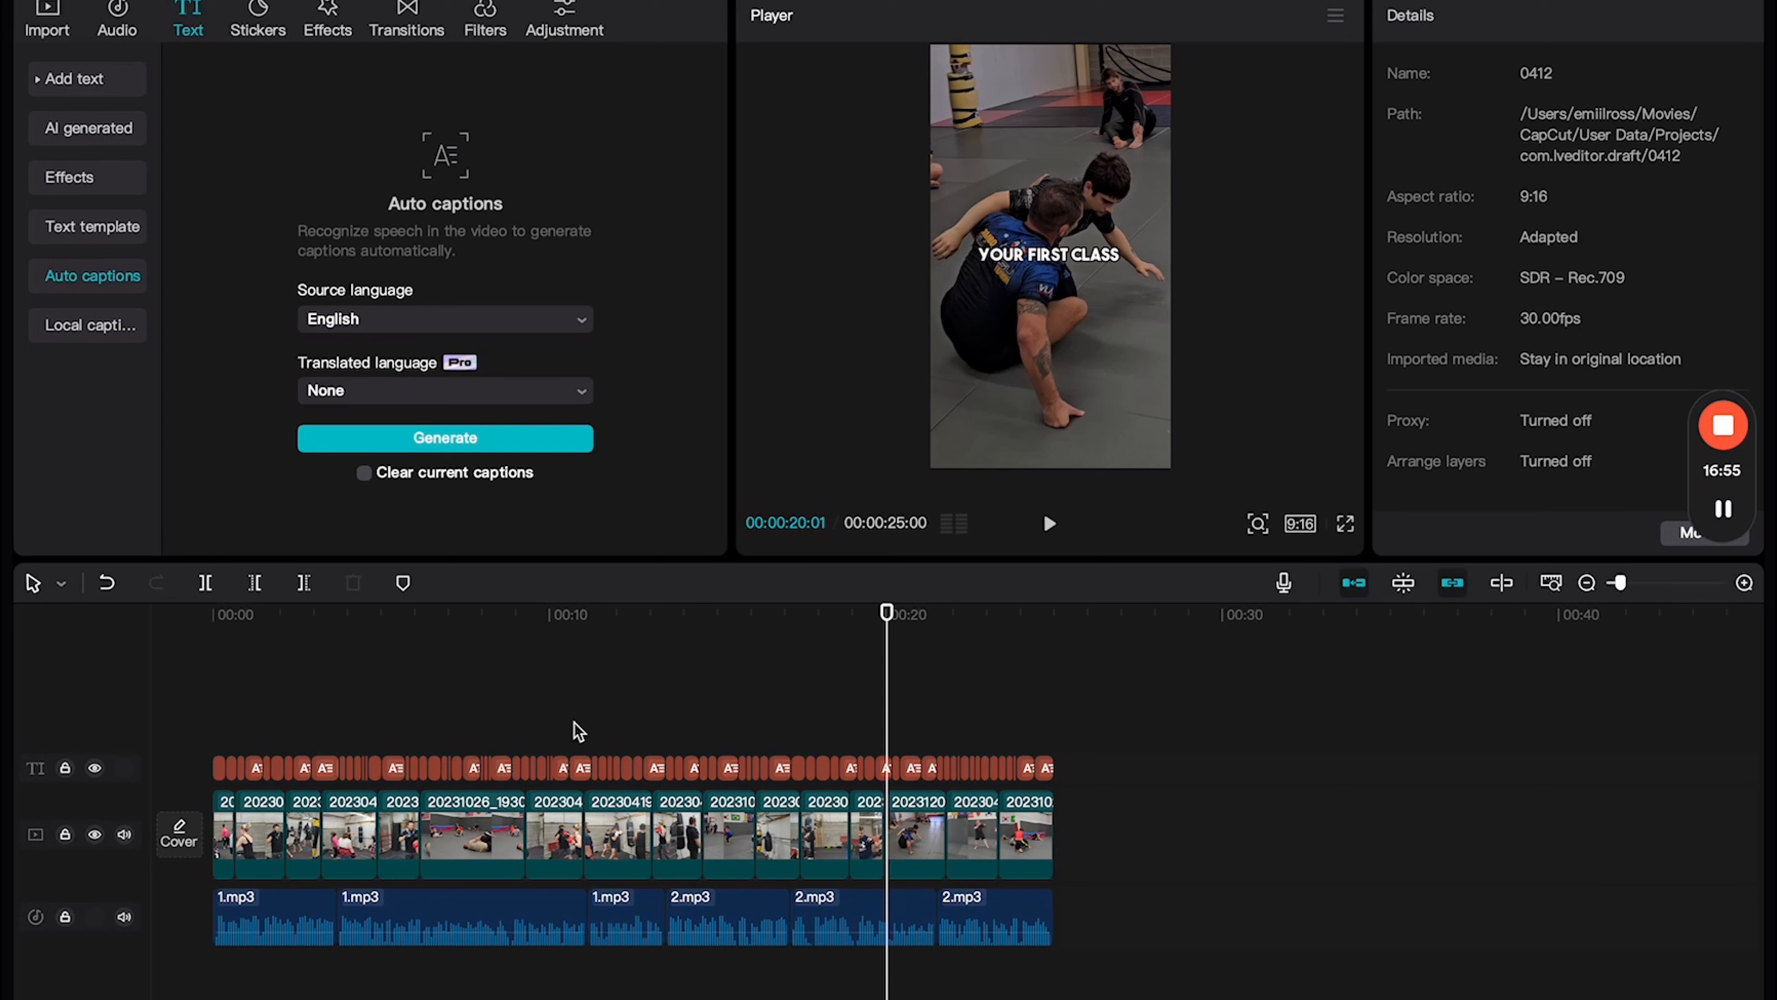
pyautogui.click(220, 744)
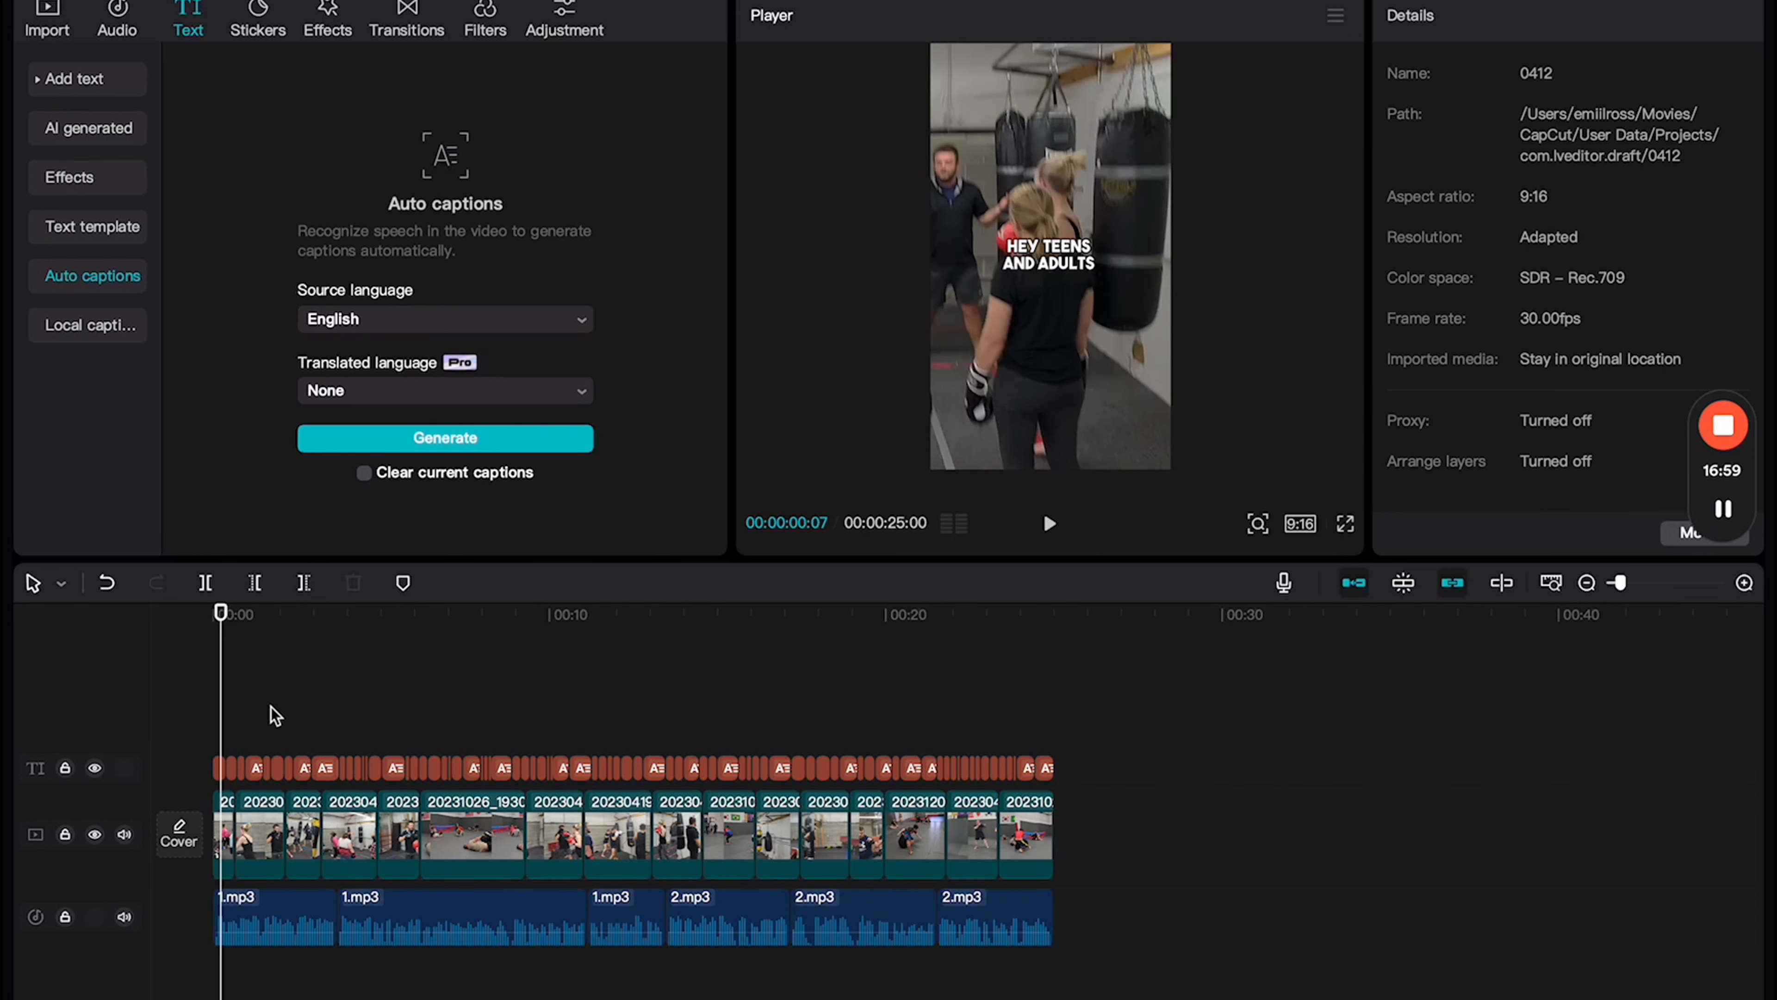
pyautogui.moveTo(214, 726); pyautogui.dragTo(345, 758)
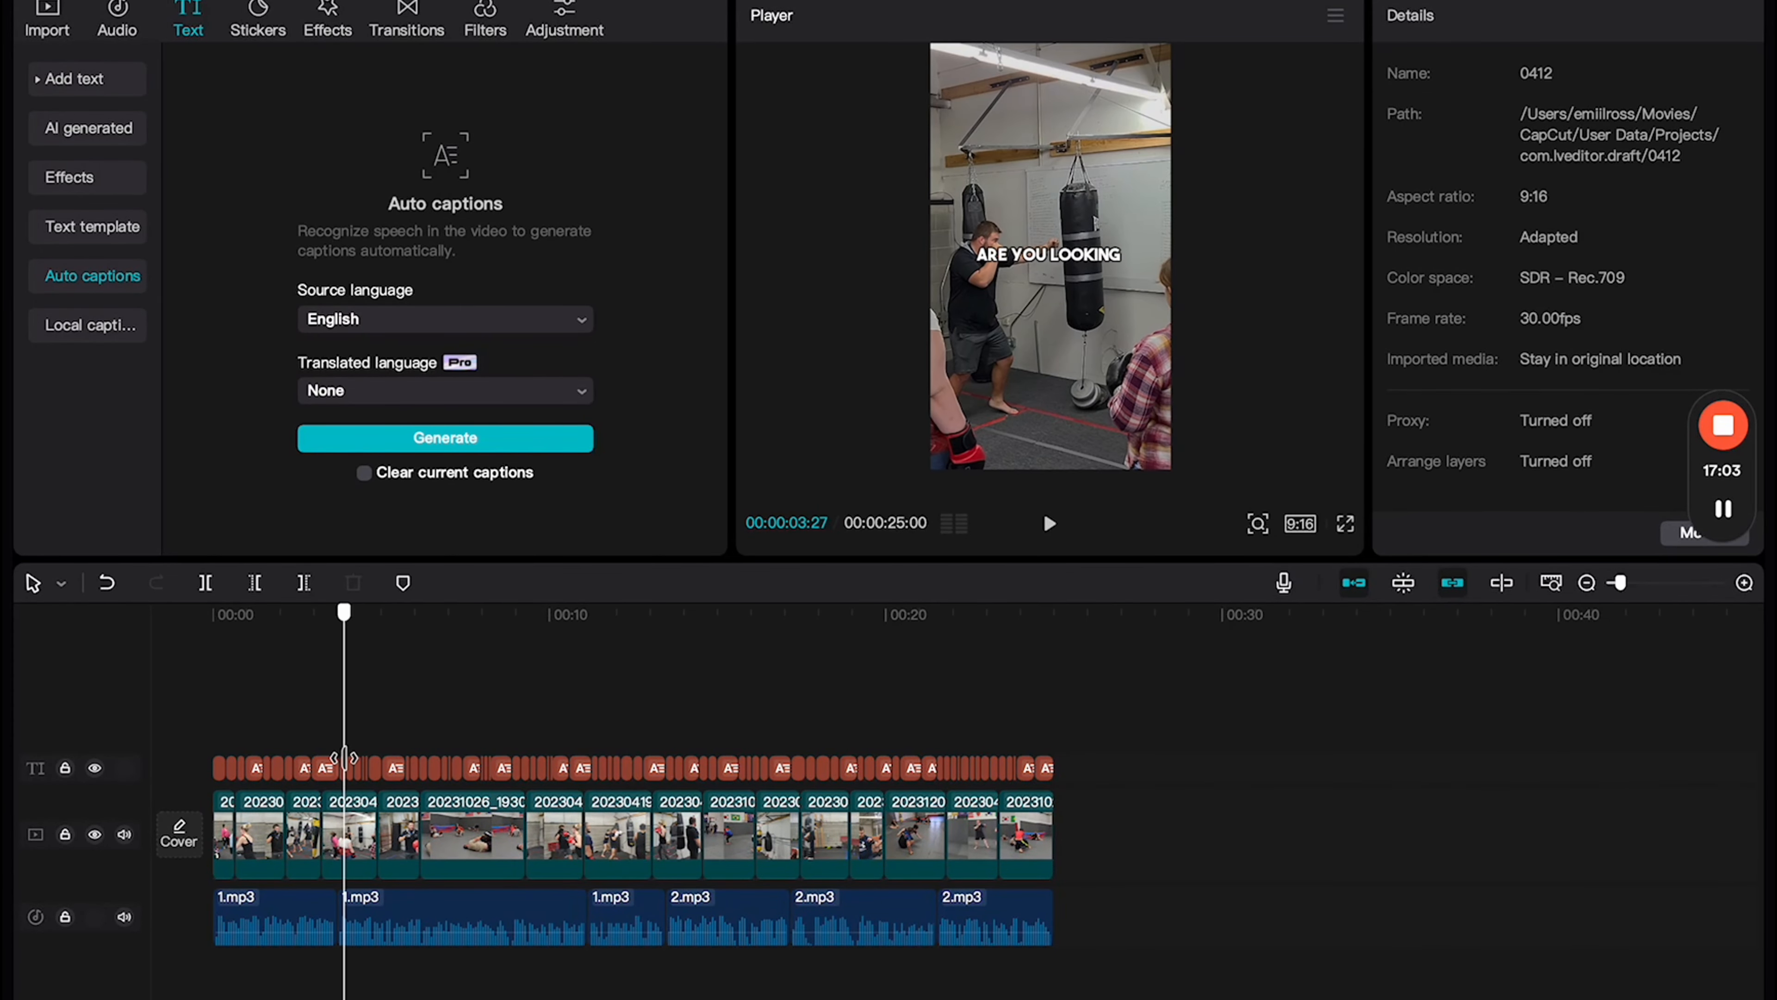
# Step: In the first caption piece, give only the word "hey" the yellow preset style and a font size of 24
pyautogui.scroll(5, 308, 760)
pyautogui.hscroll(-3, 308, 761)
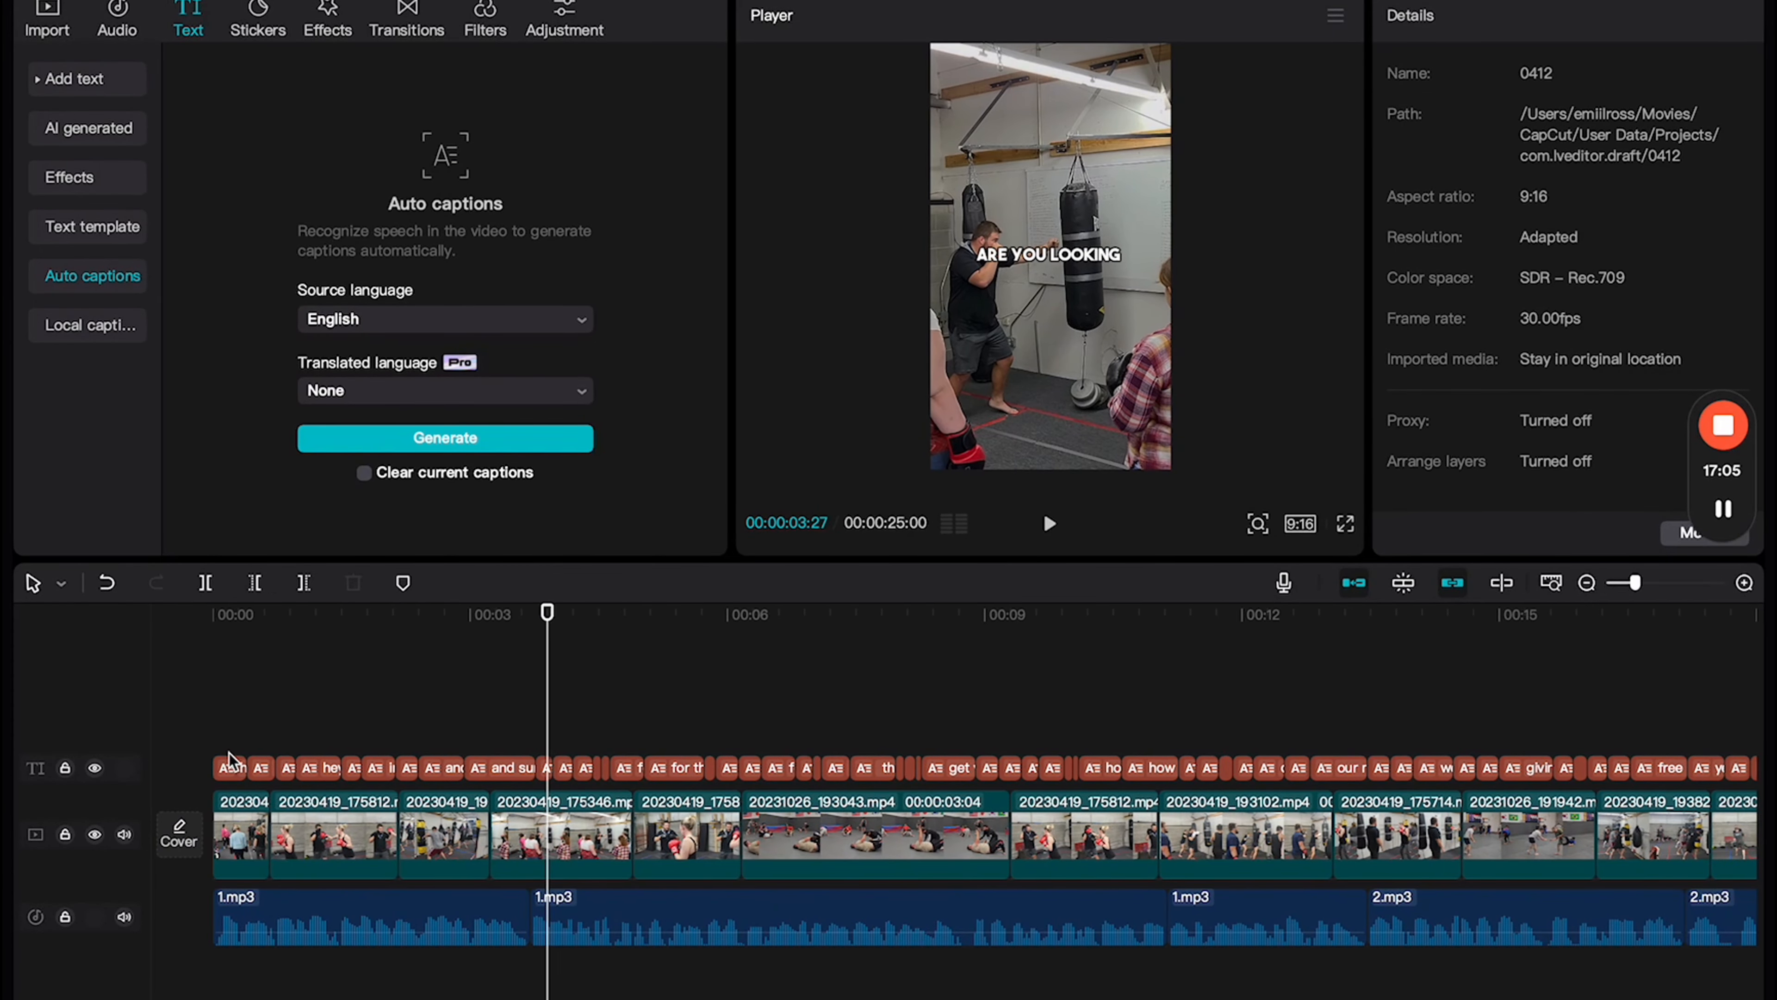
pyautogui.click(228, 767)
pyautogui.scroll(2, 227, 767)
pyautogui.scroll(1, 294, 774)
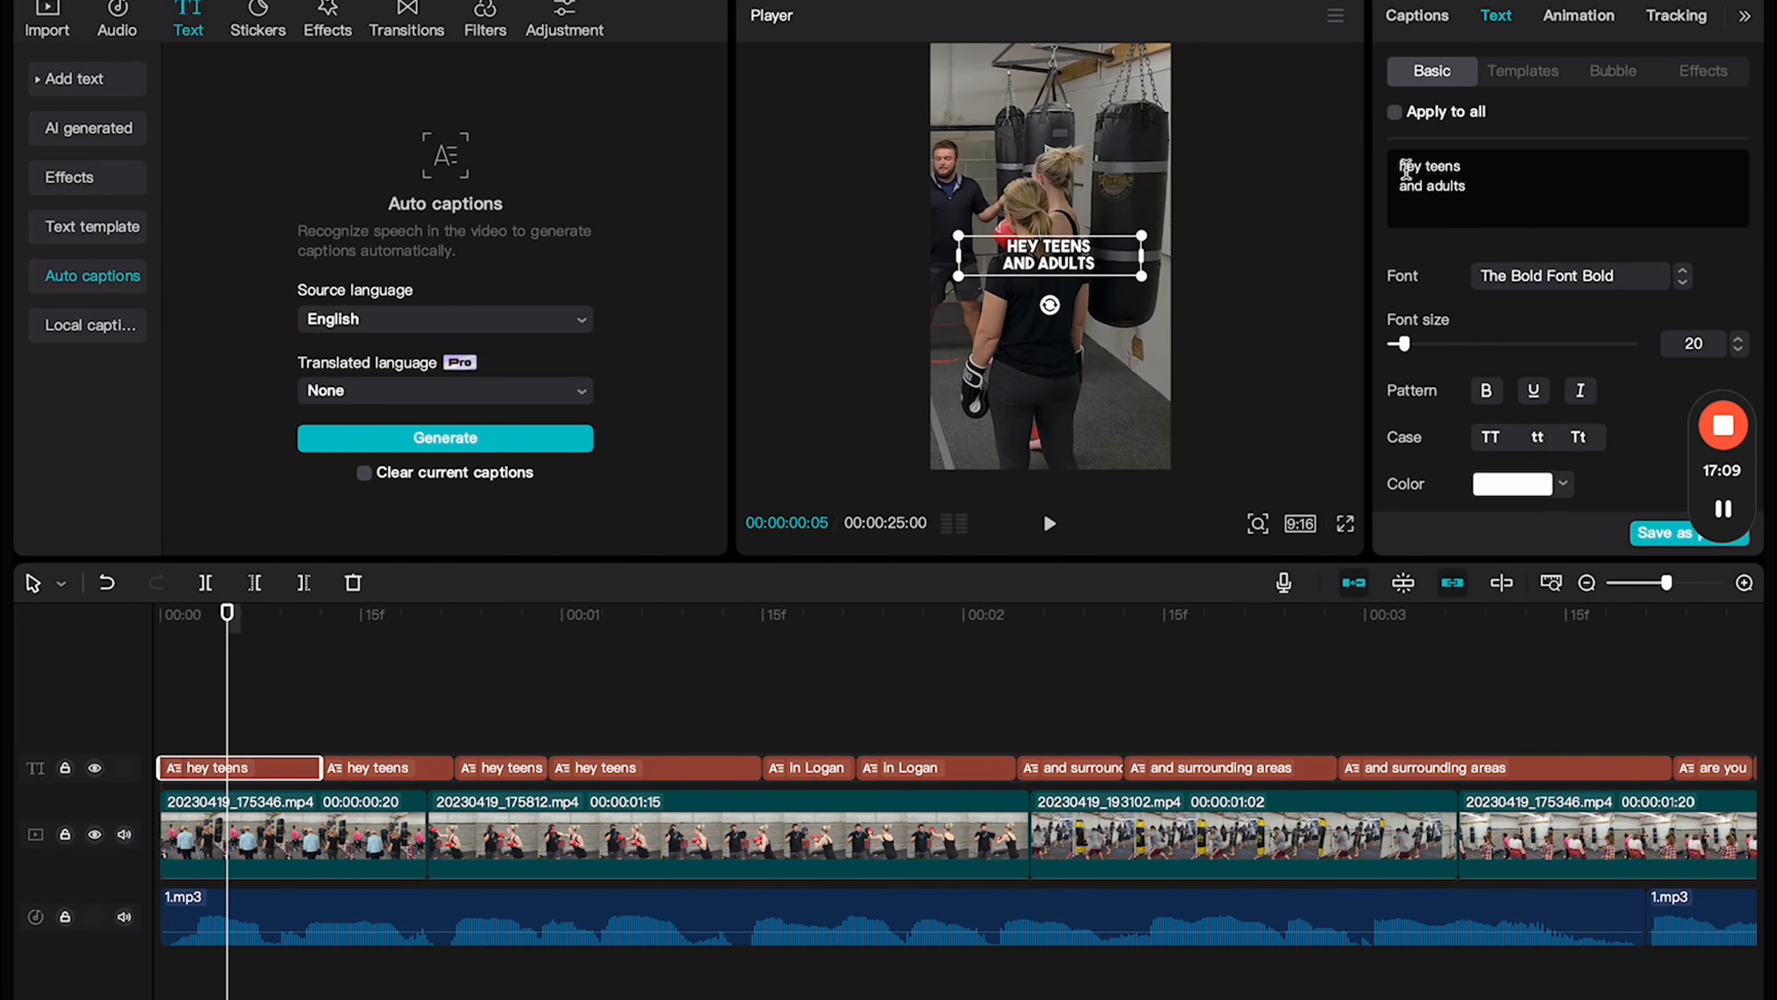
pyautogui.scroll(-5, 1526, 442)
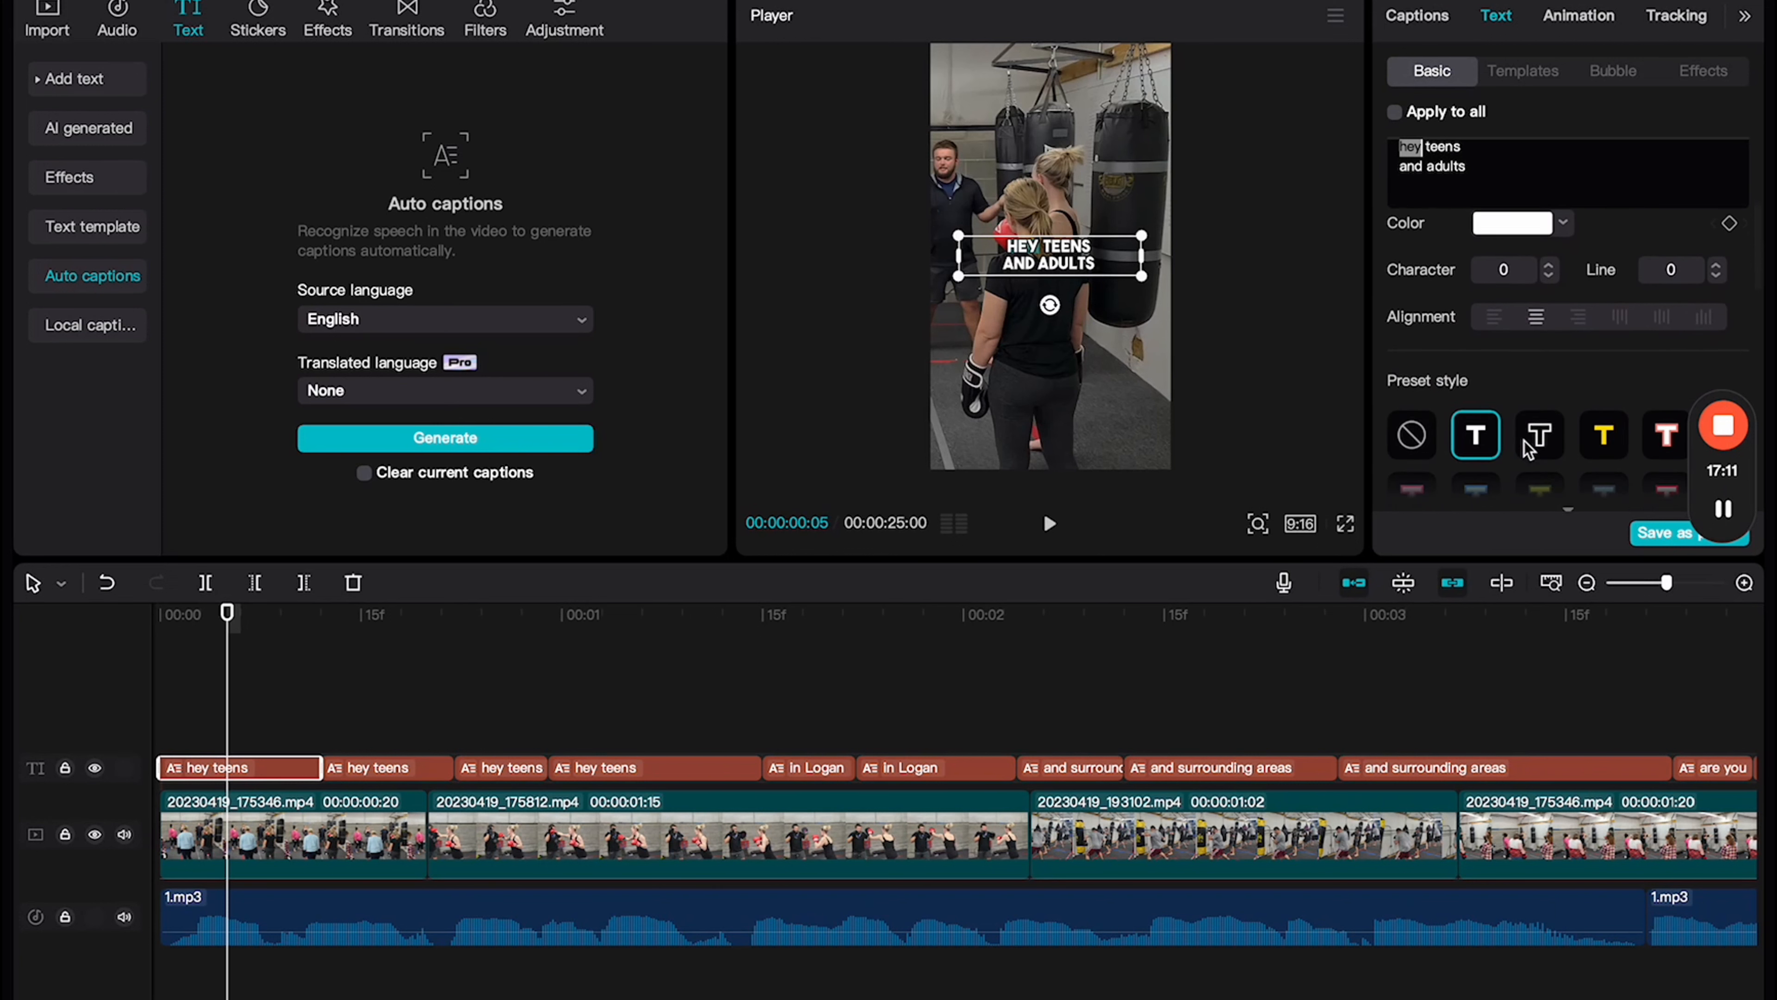
pyautogui.click(1606, 422)
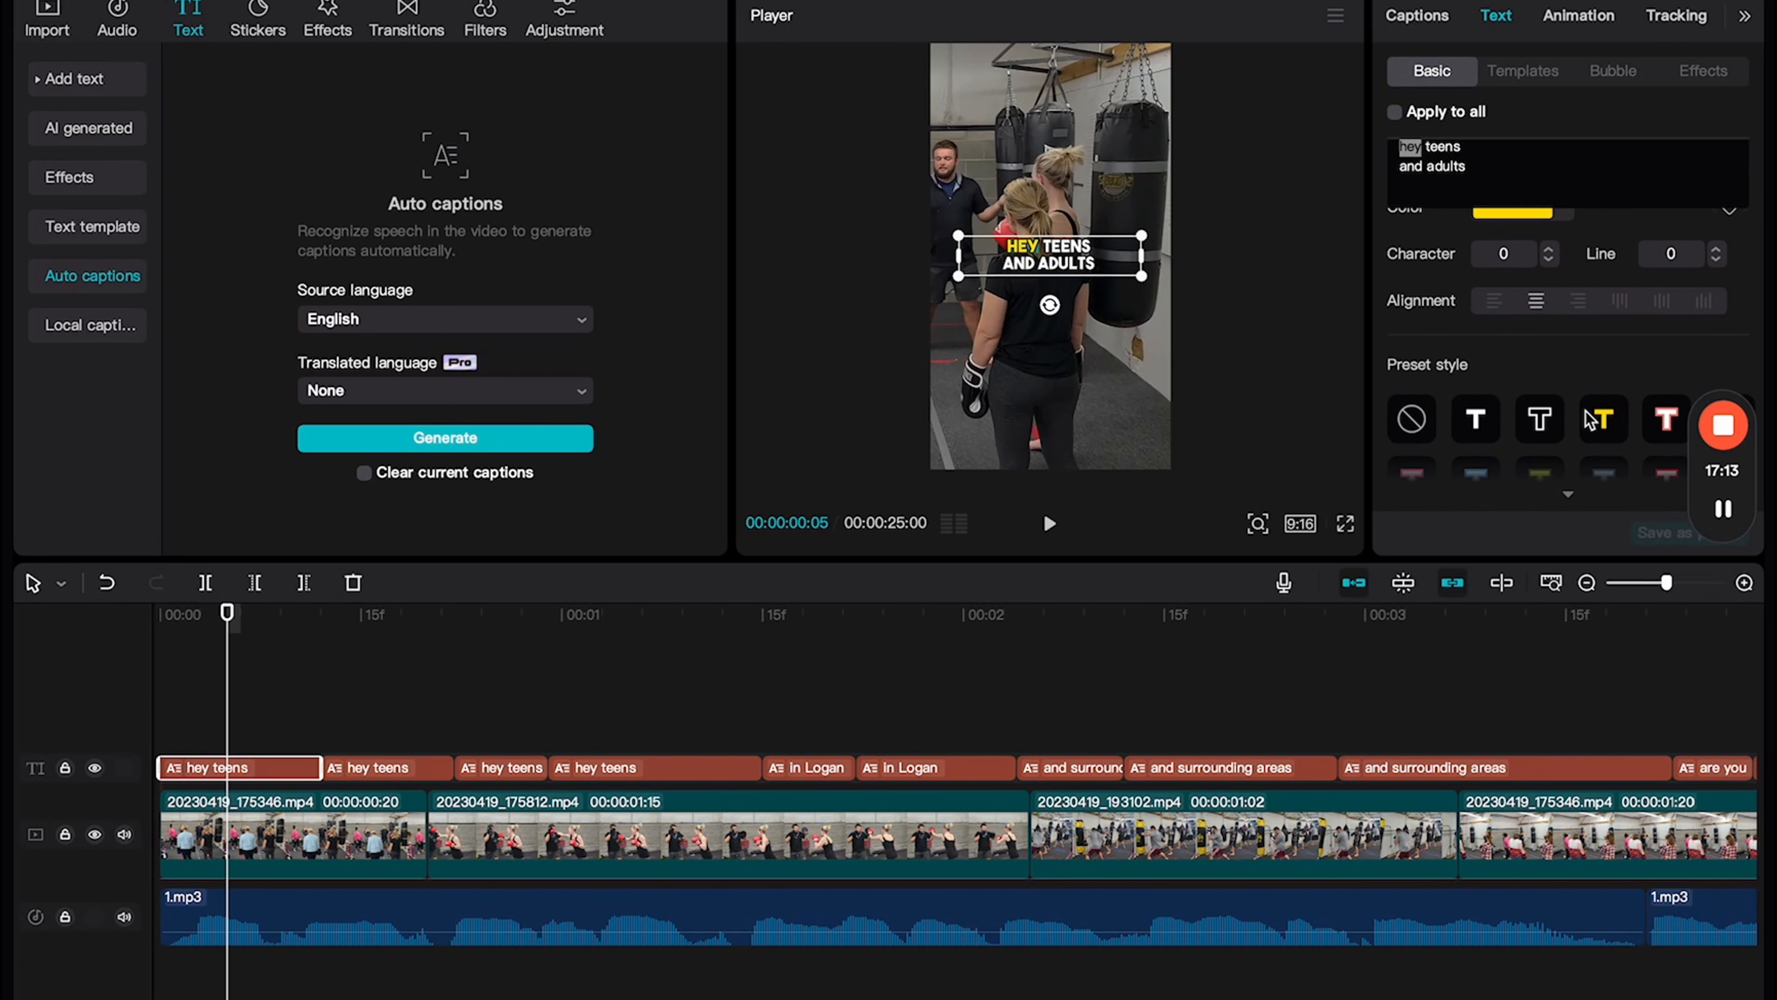
pyautogui.scroll(3, 1588, 418)
pyautogui.scroll(3, 1658, 371)
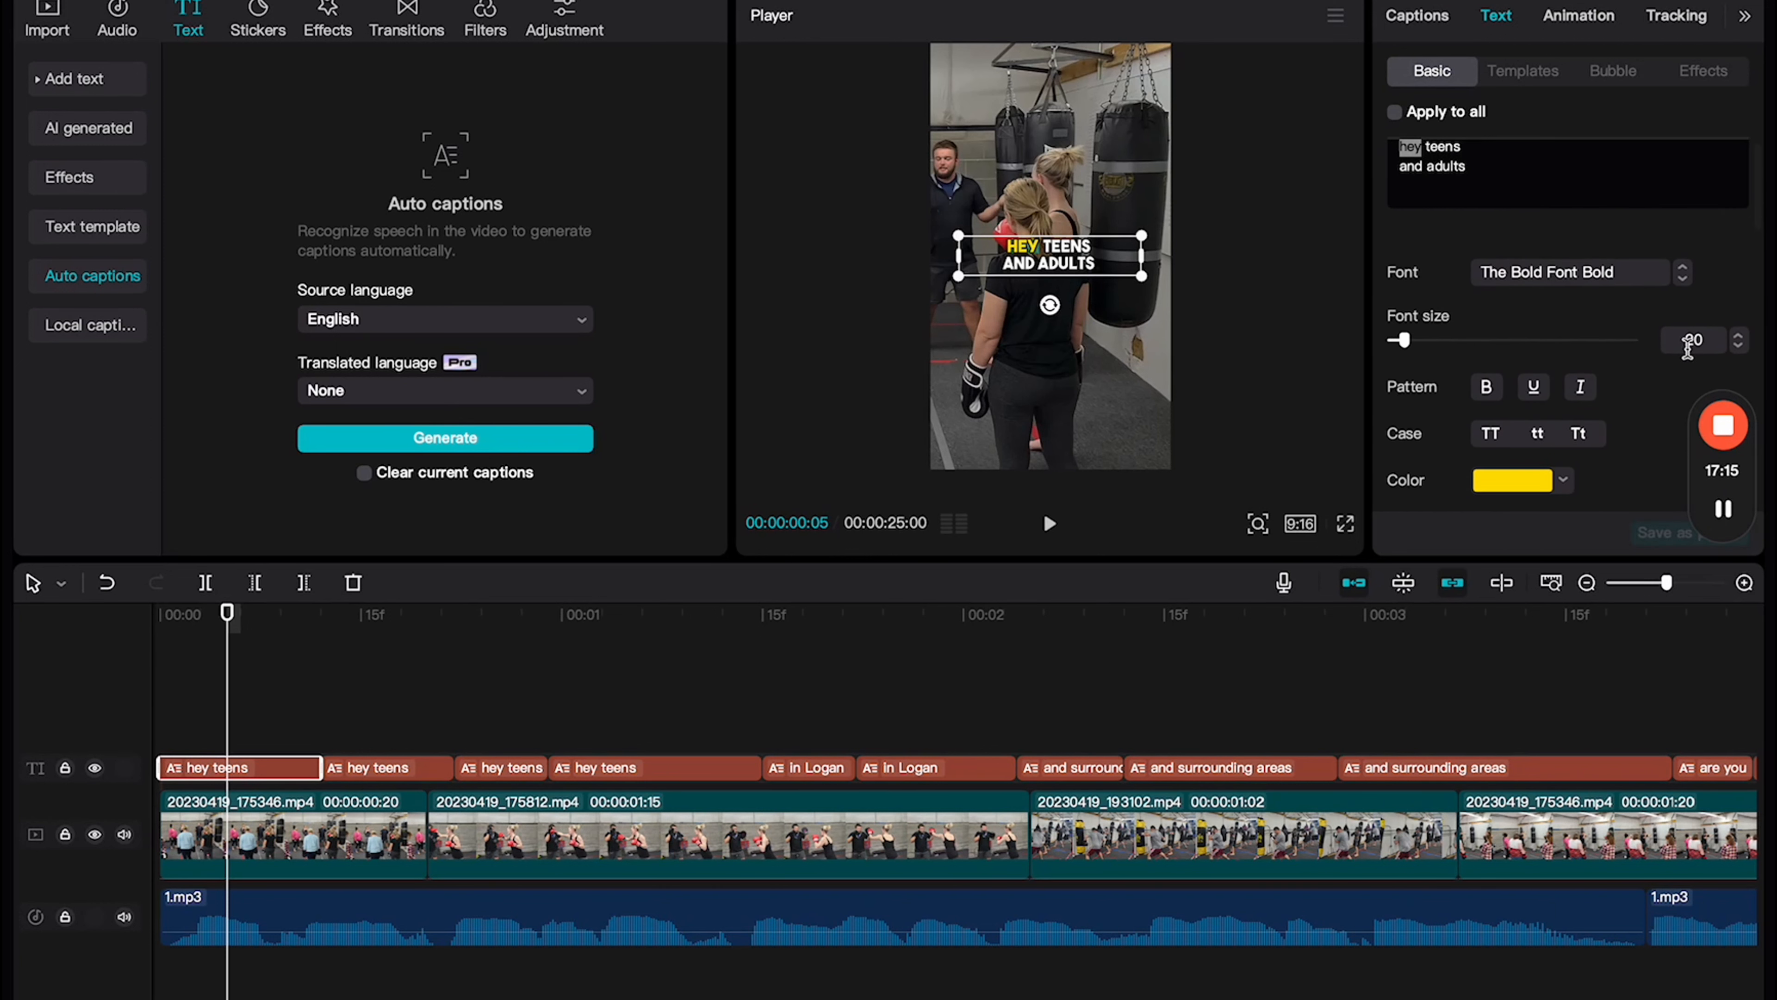
pyautogui.press('Return')
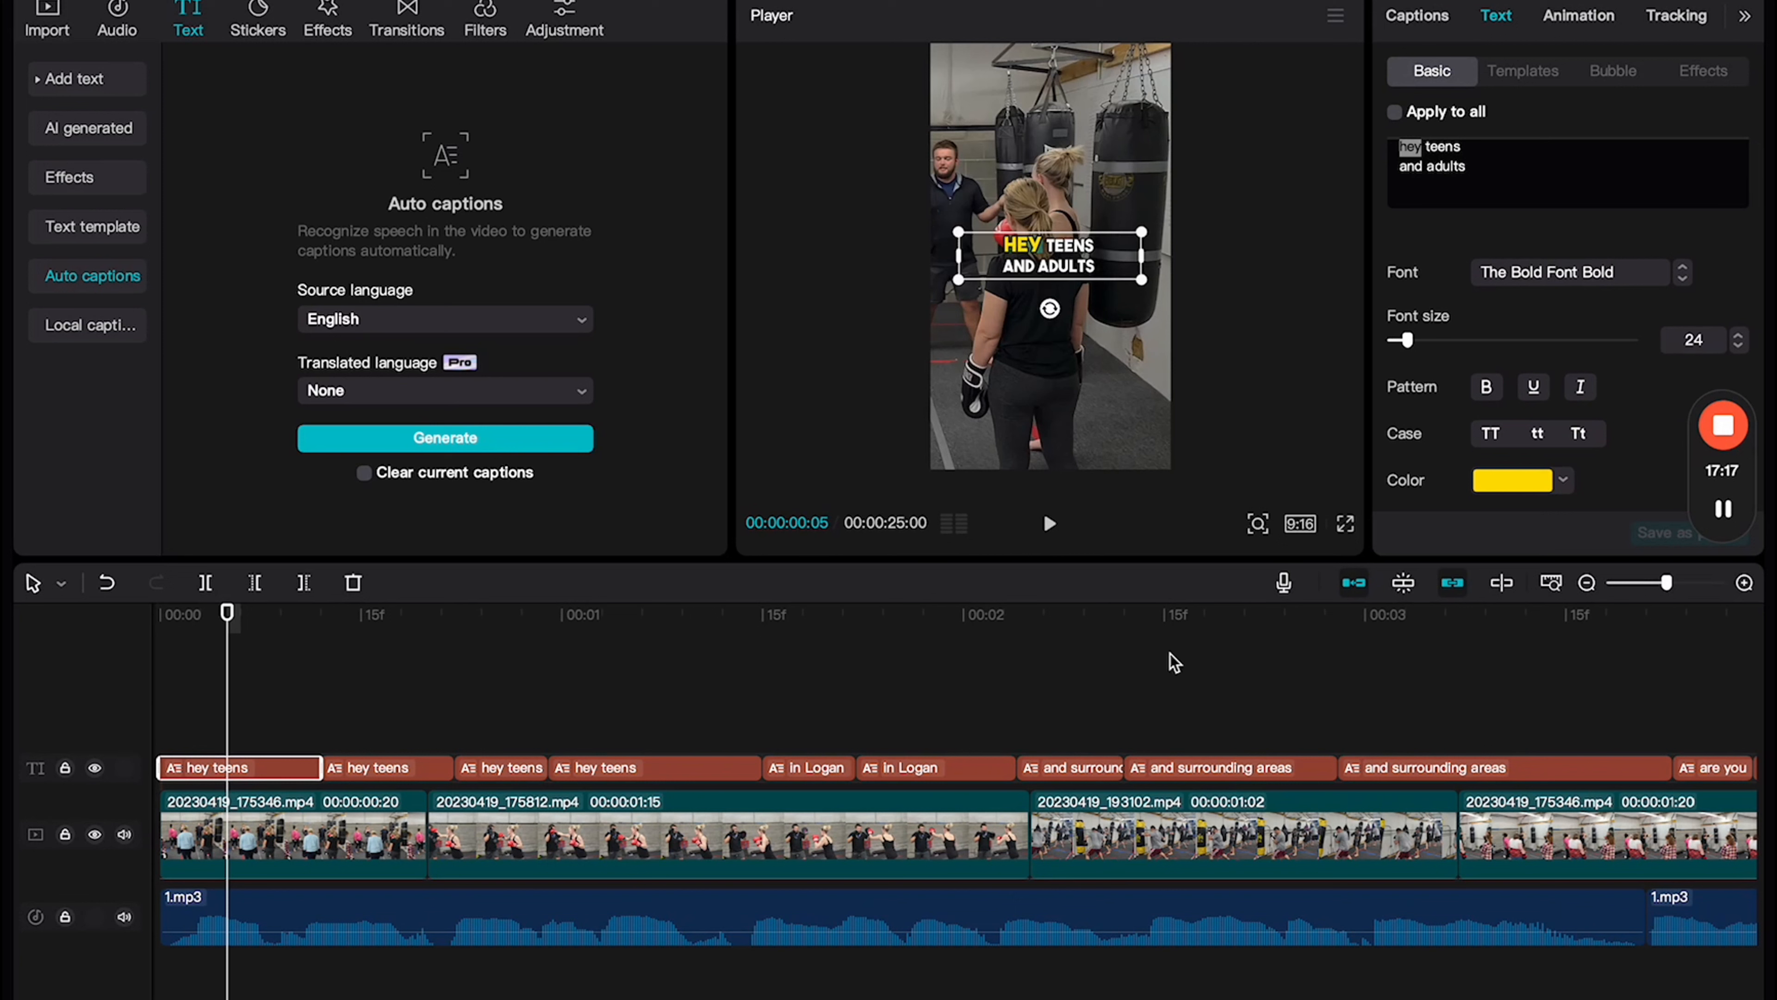
# Step: In the second "hey teens and adults" caption piece, give only the word "teens" the yellow preset style and a font size of 24
pyautogui.click(360, 721)
pyautogui.click(385, 767)
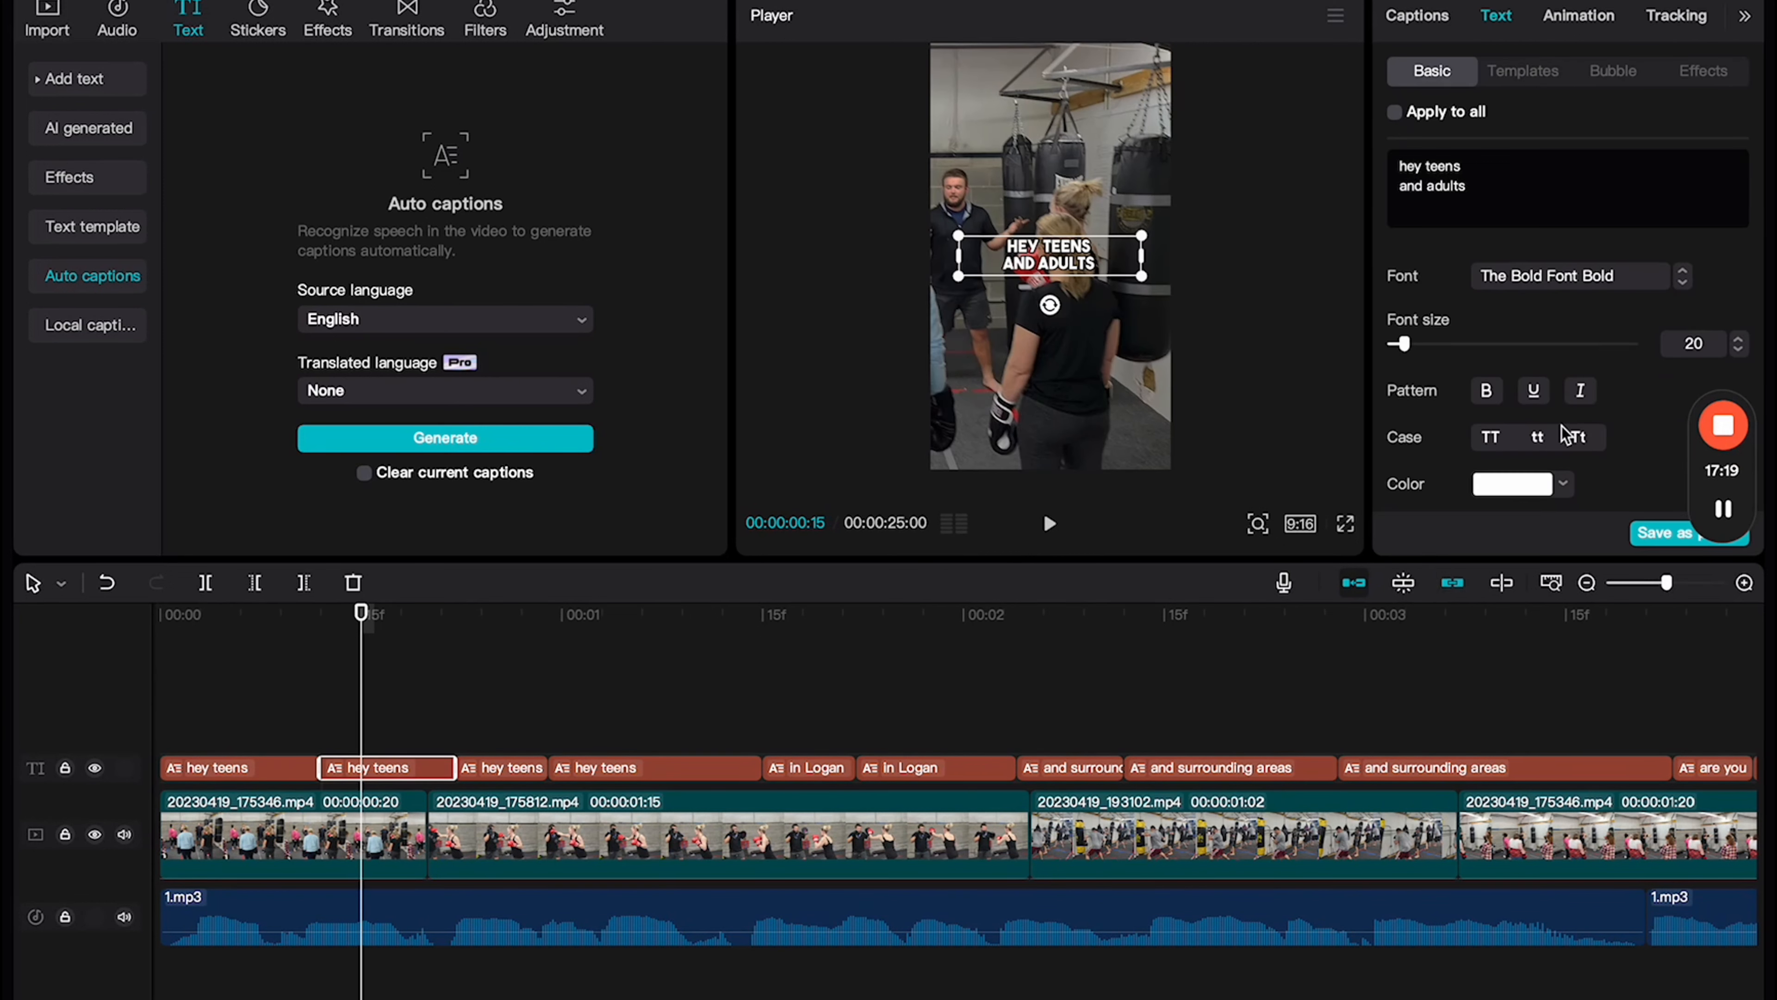
pyautogui.doubleClick(1436, 146)
pyautogui.scroll(-4, 1630, 392)
pyautogui.click(1613, 443)
pyautogui.scroll(2, 1647, 390)
pyautogui.scroll(2, 1661, 357)
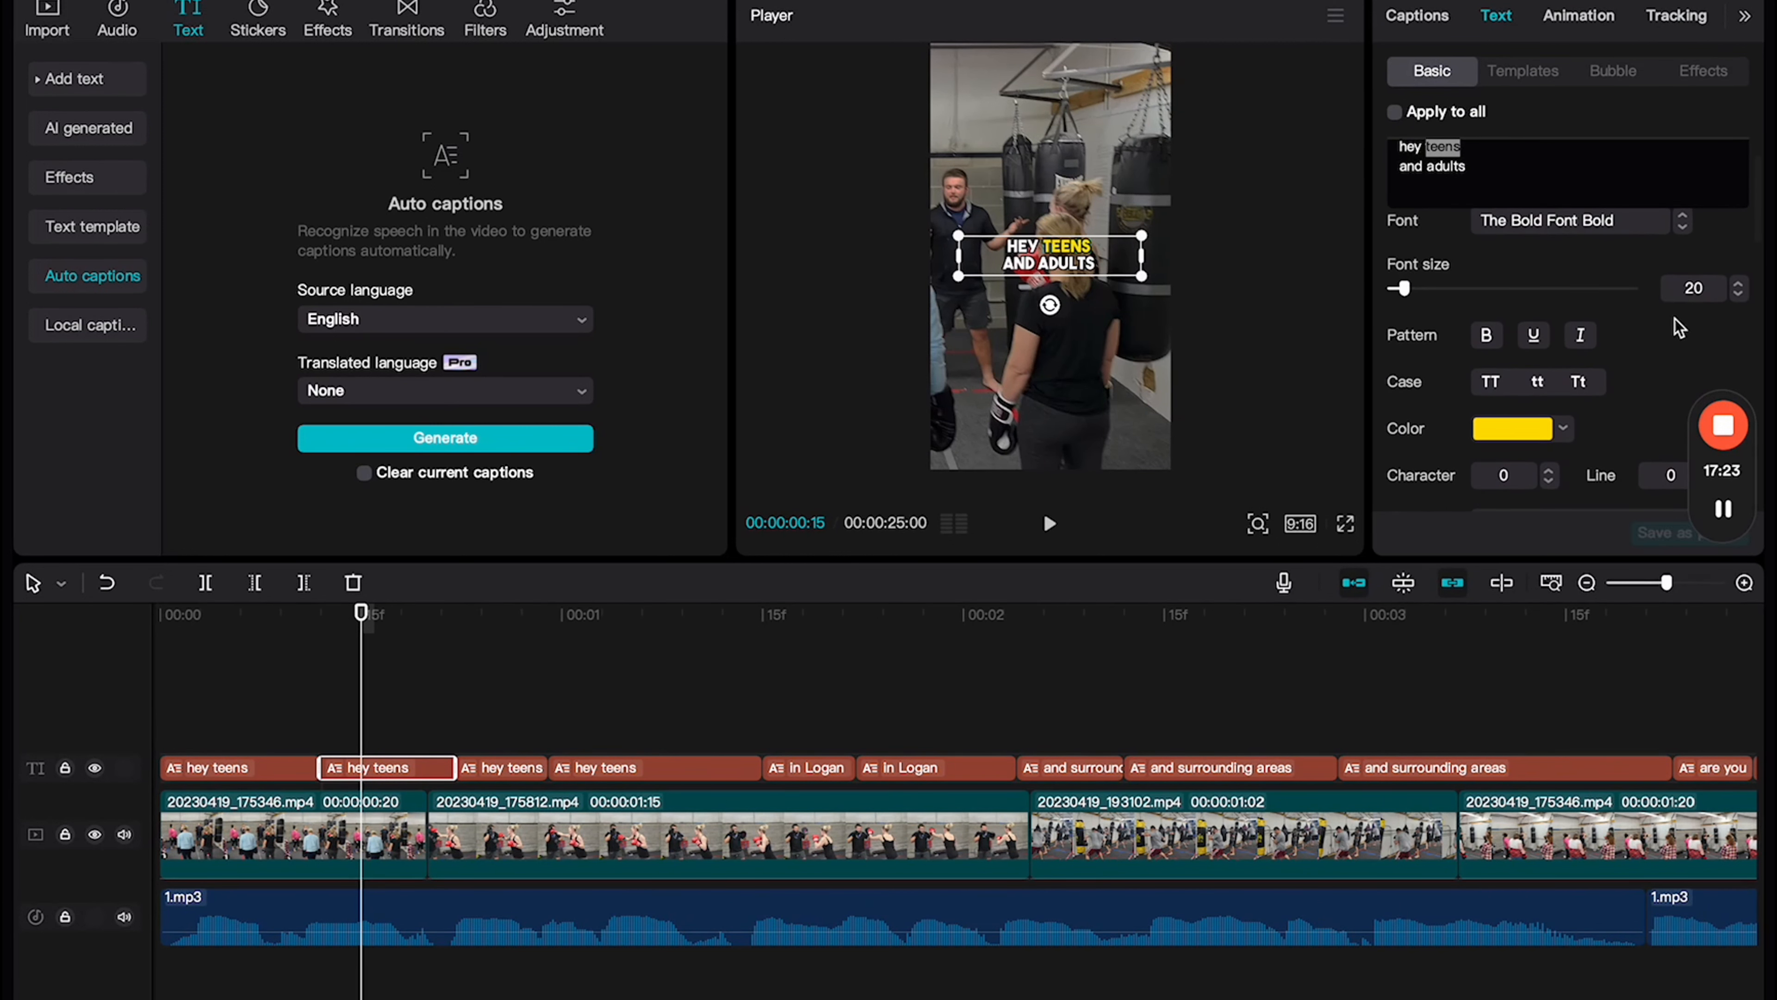
pyautogui.doubleClick(1692, 288)
pyautogui.write('24')
pyautogui.press('Return')
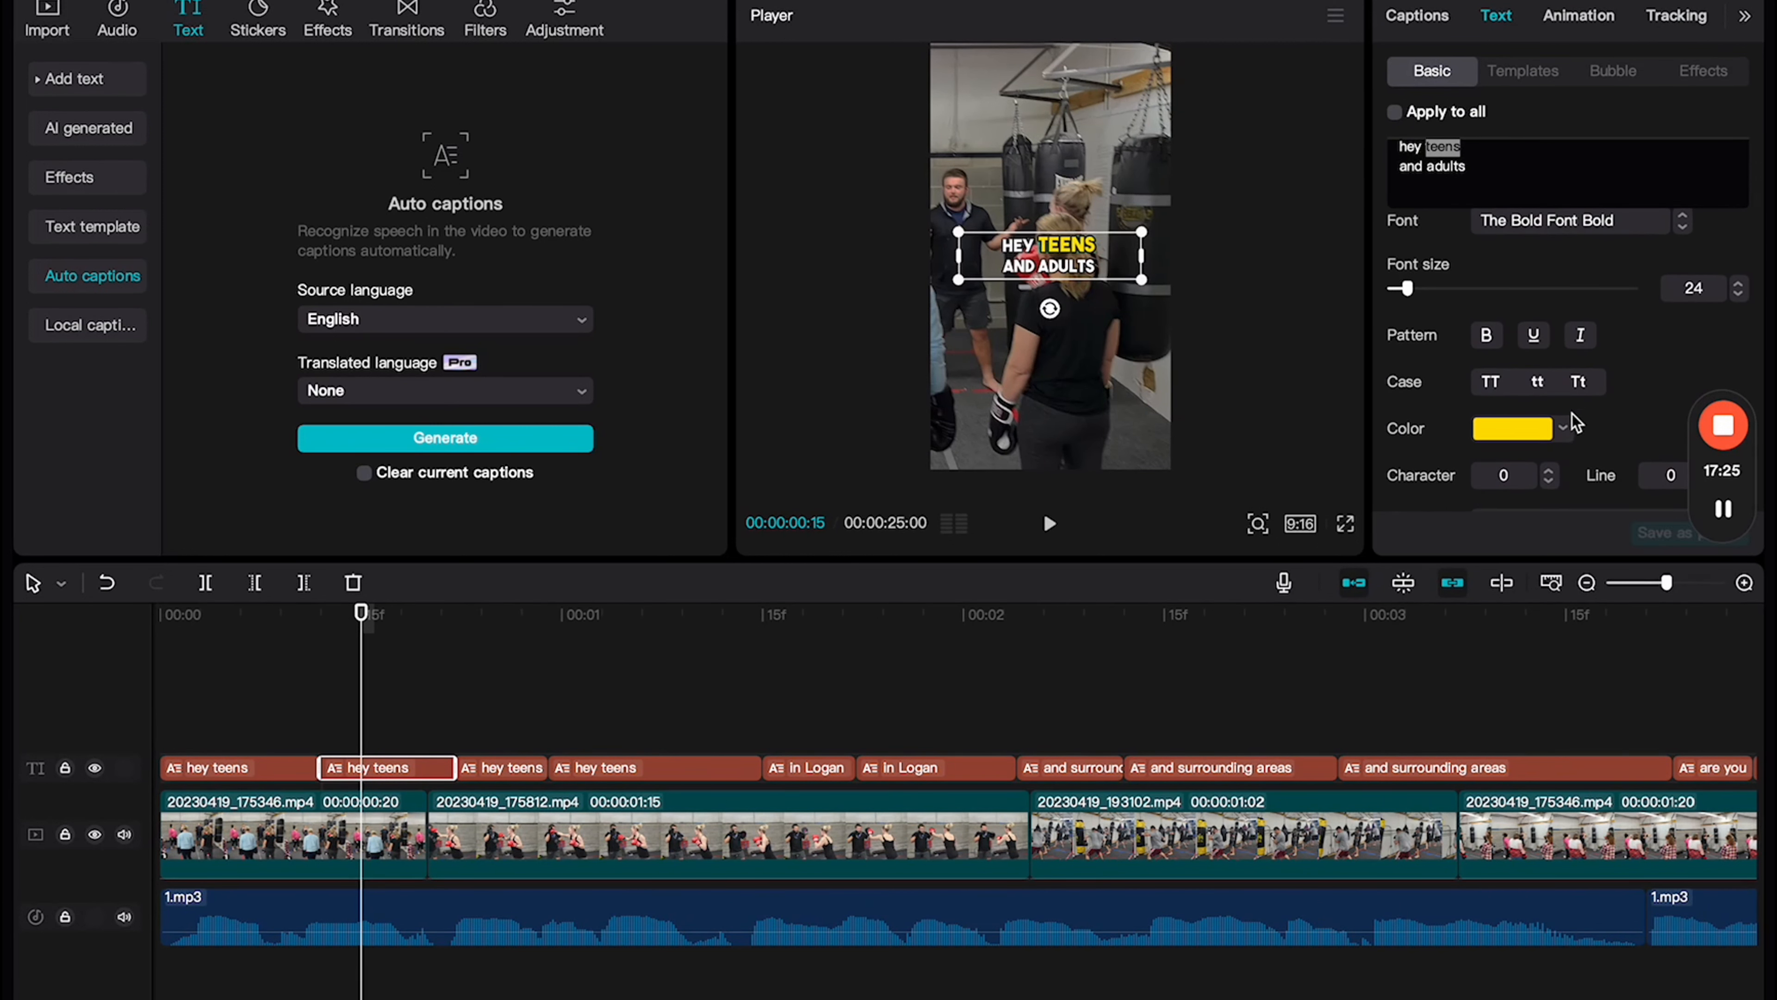
# Step: Review the word-by-word highlighting in the opening captions and play a stretch of the captioned ad around 10 seconds
pyautogui.click(249, 700)
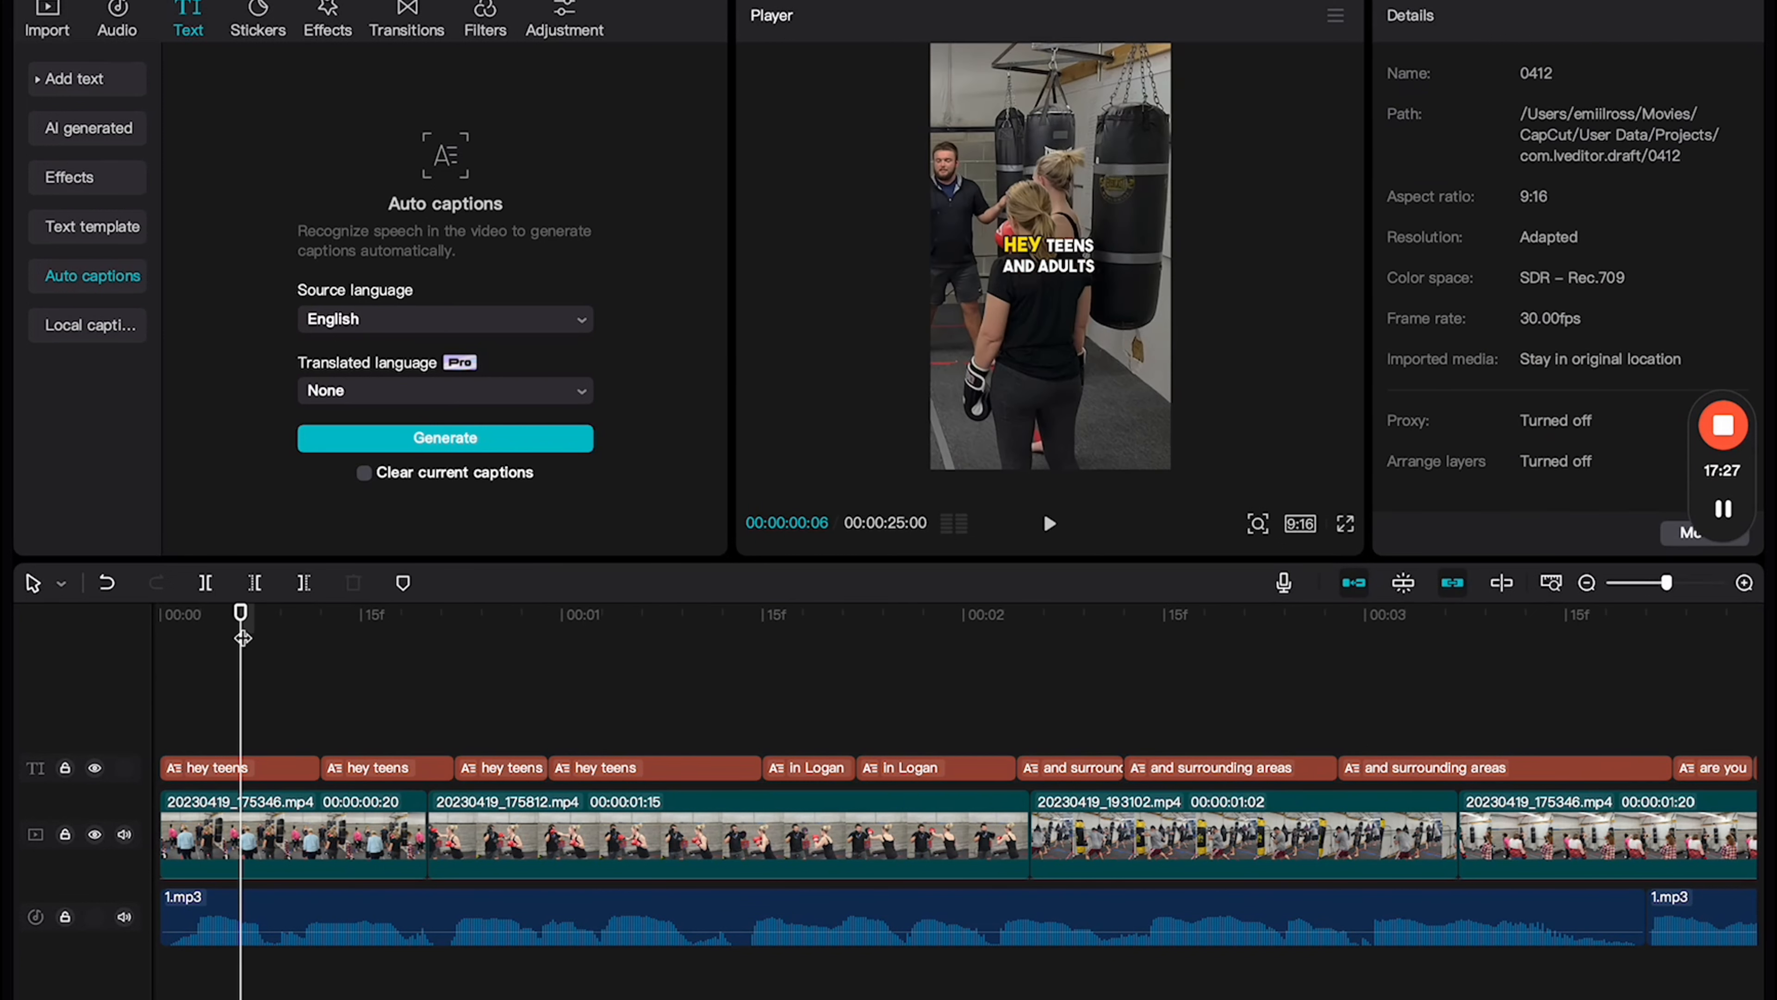
pyautogui.moveTo(235, 620); pyautogui.dragTo(428, 691)
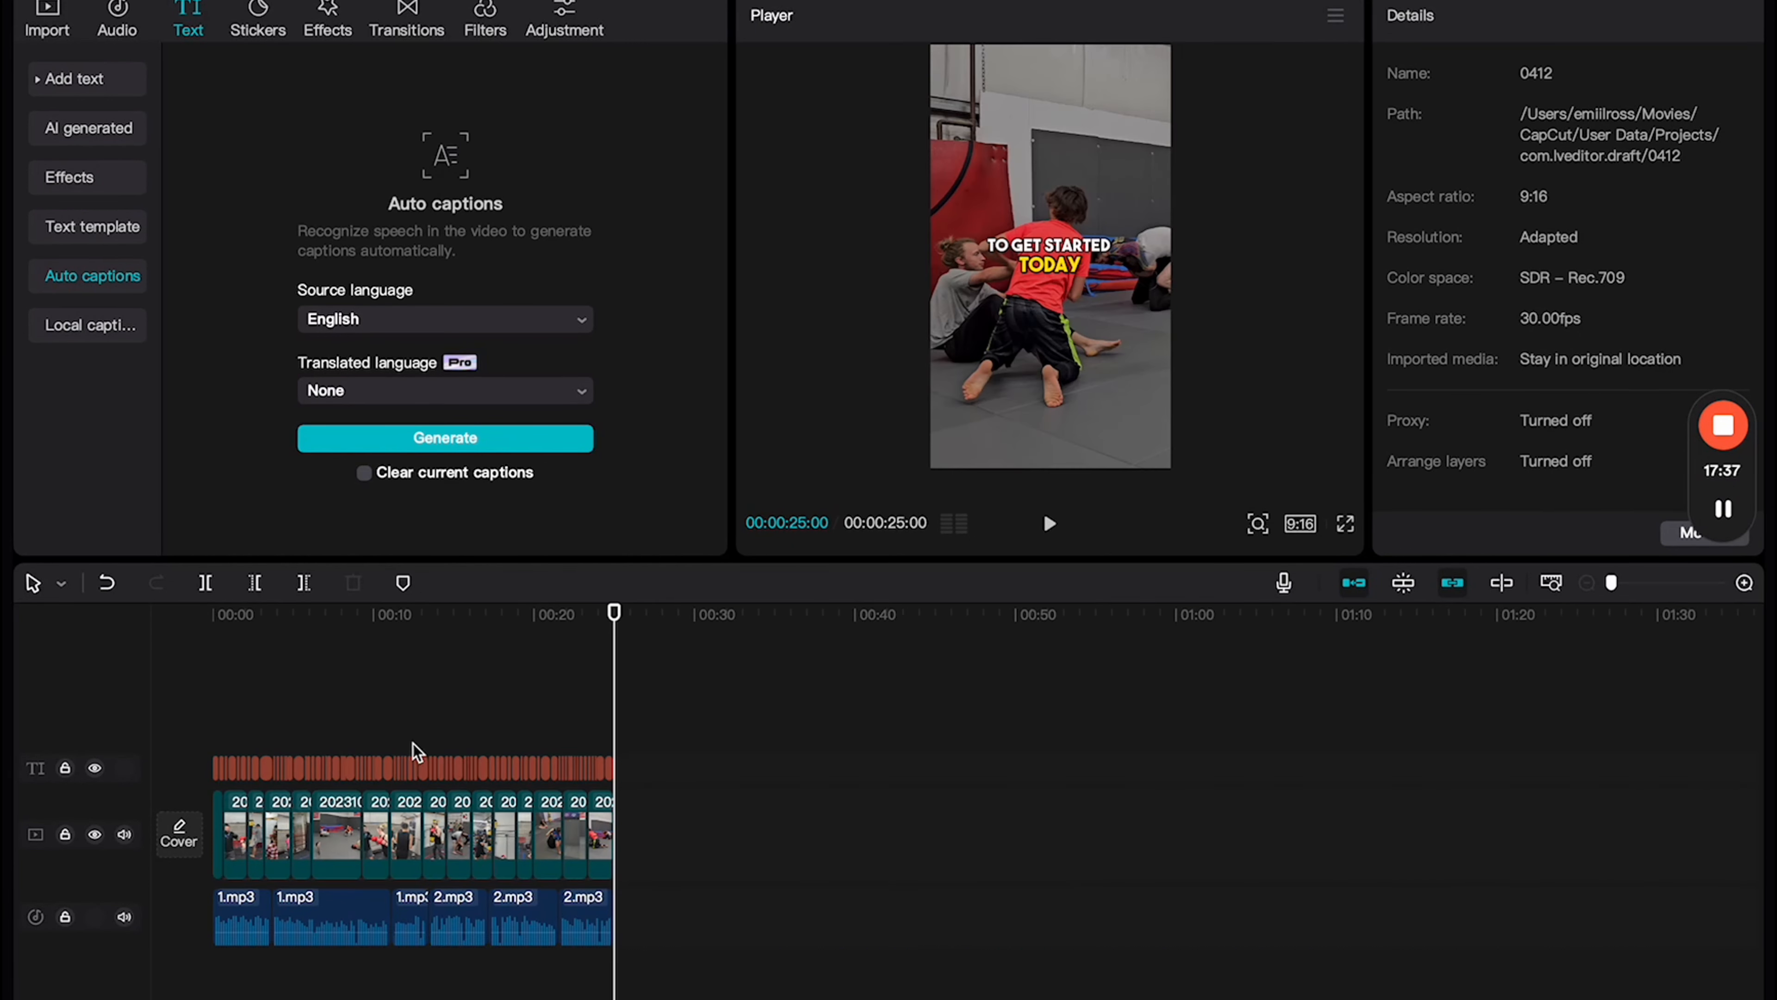
pyautogui.click(408, 744)
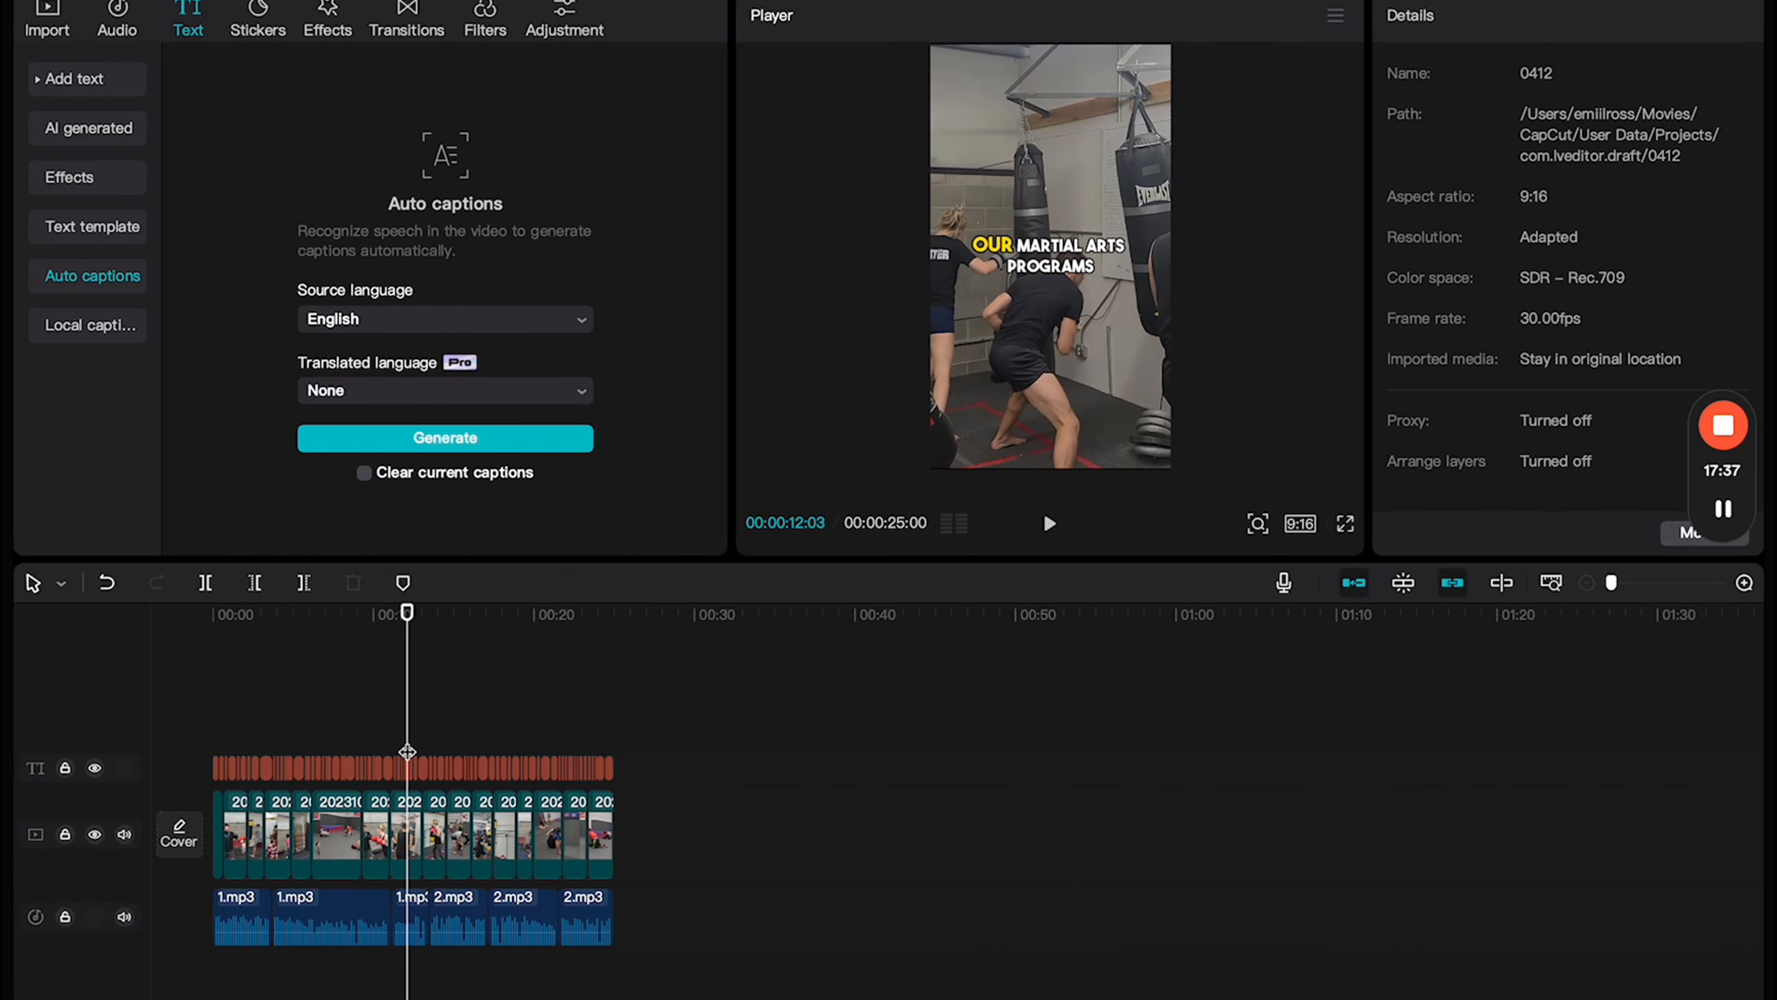
pyautogui.click(333, 707)
pyautogui.press('space')
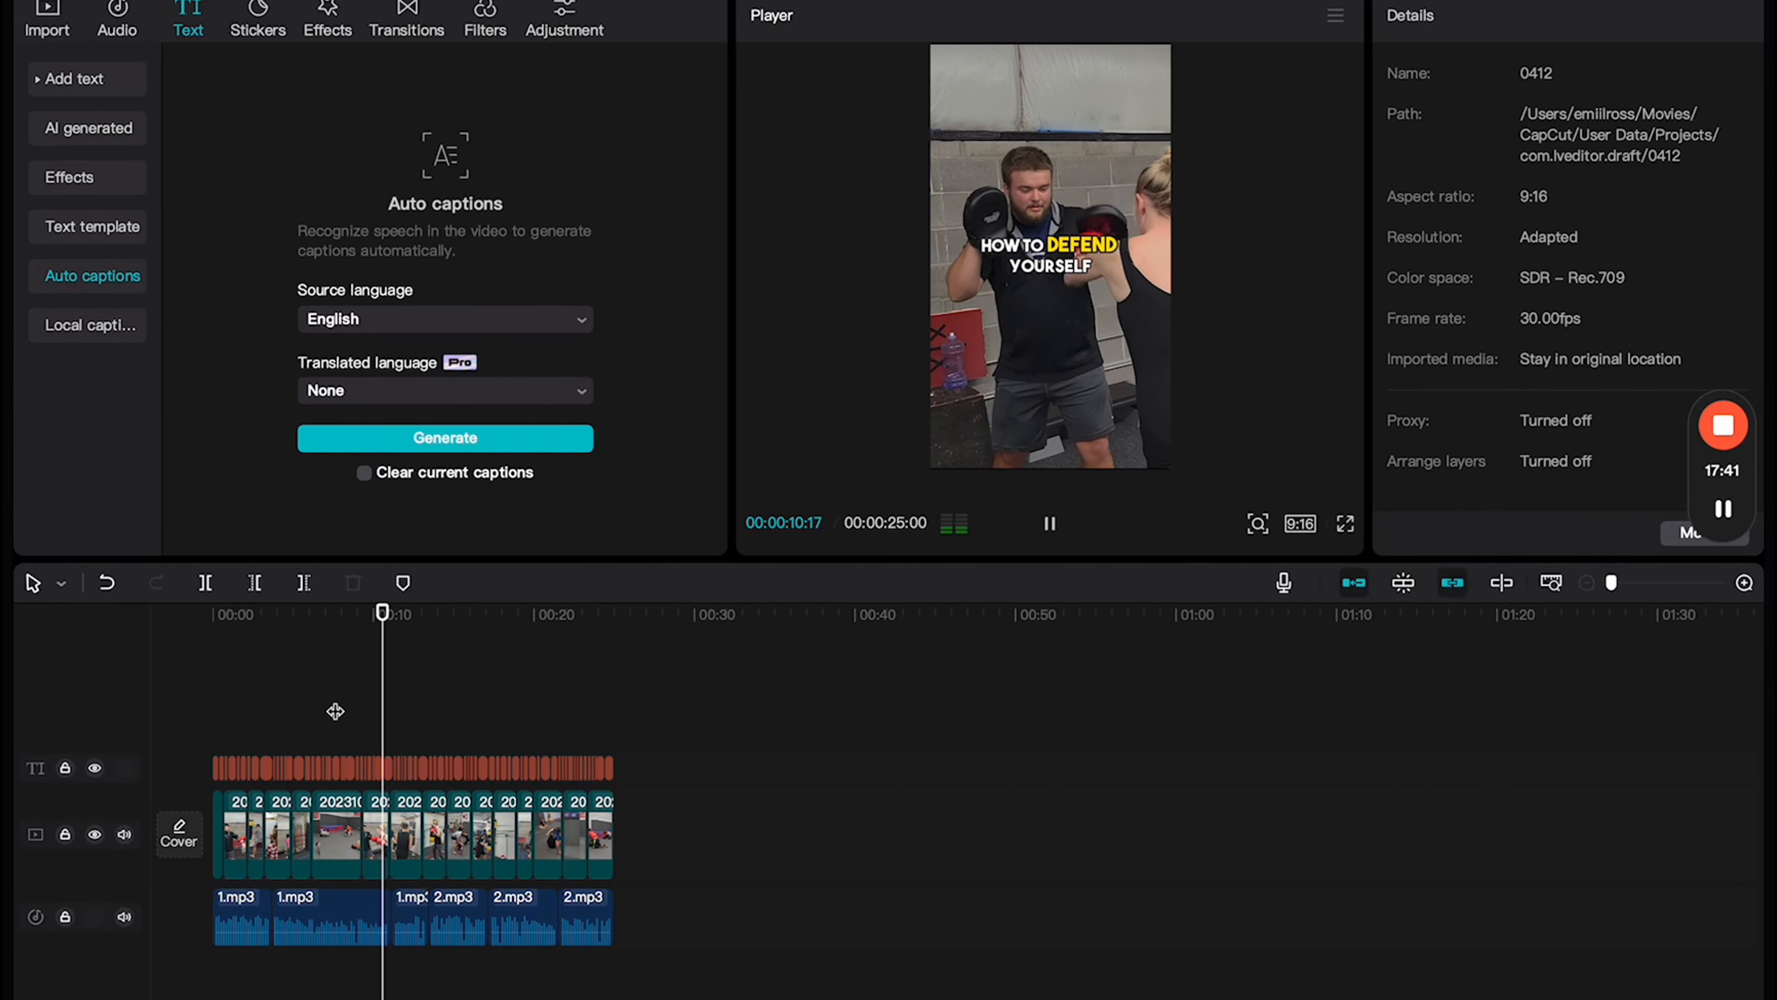
pyautogui.press('space')
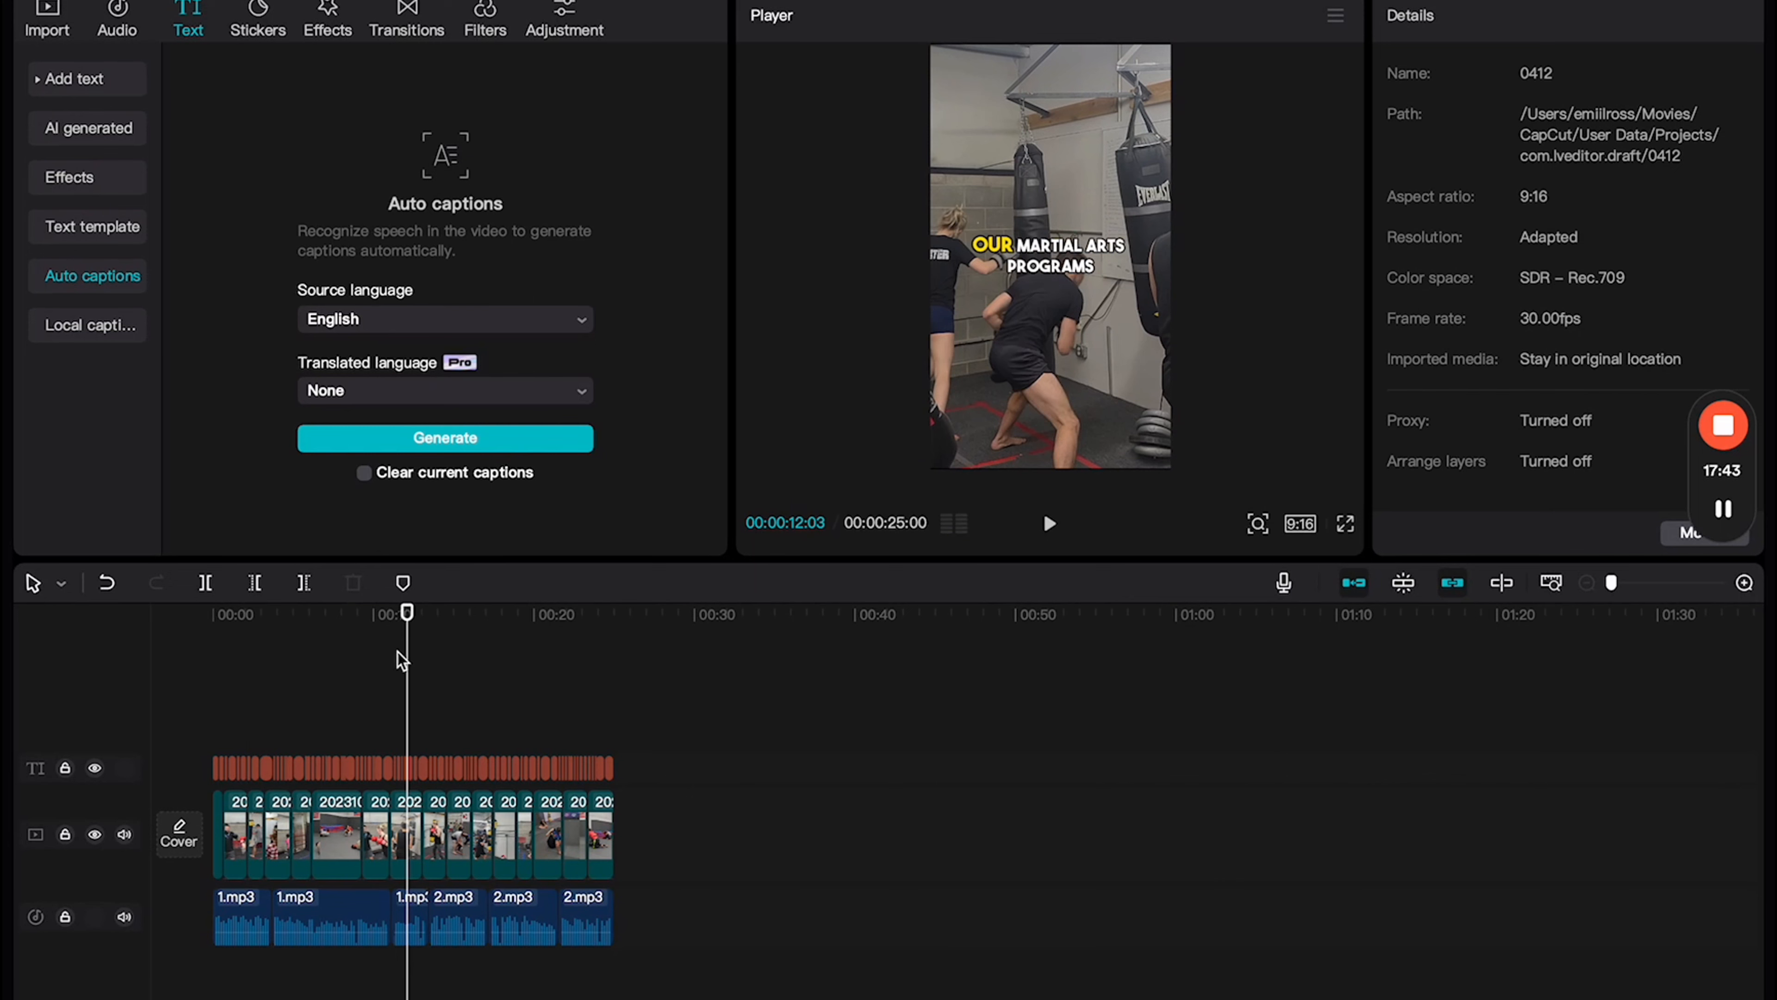
# Step: Add the Yeat – Talk (Instrumental).mp3 music on its own audio track beneath the voice-overs, starting at 00:00:00:00
pyautogui.moveTo(406, 615); pyautogui.dragTo(212, 616)
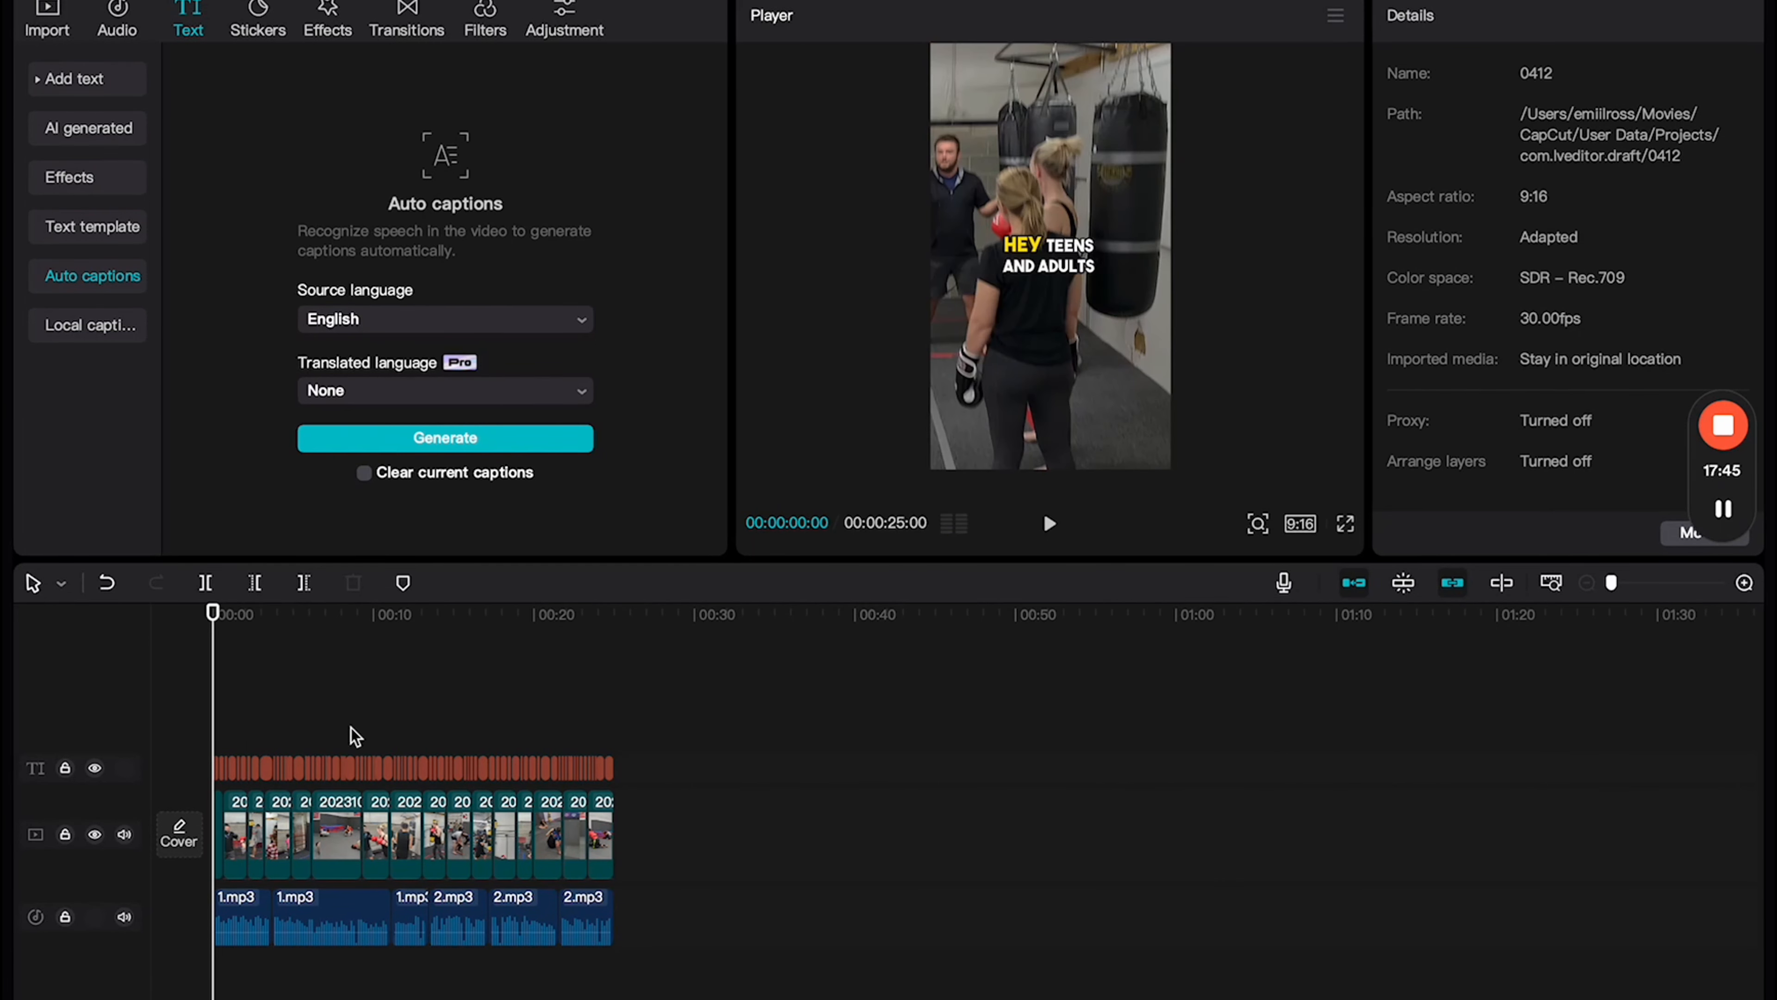
pyautogui.click(47, 20)
pyautogui.scroll(-3, 298, 242)
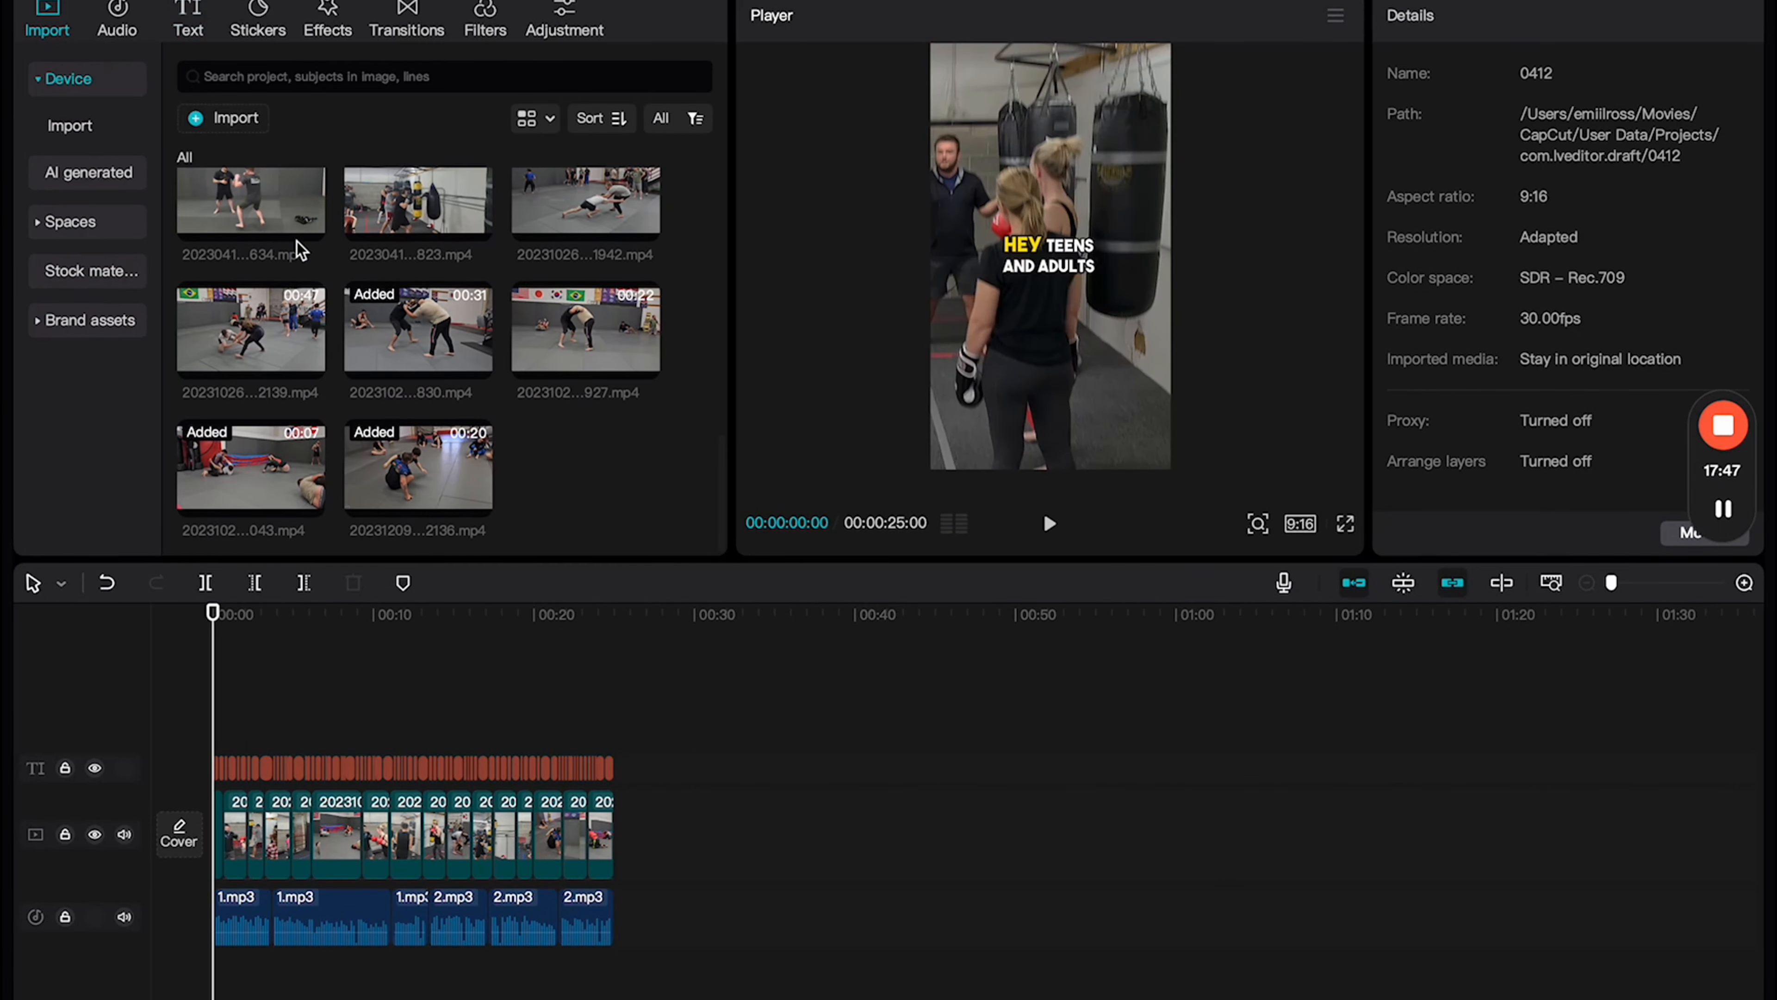
pyautogui.scroll(3, 298, 242)
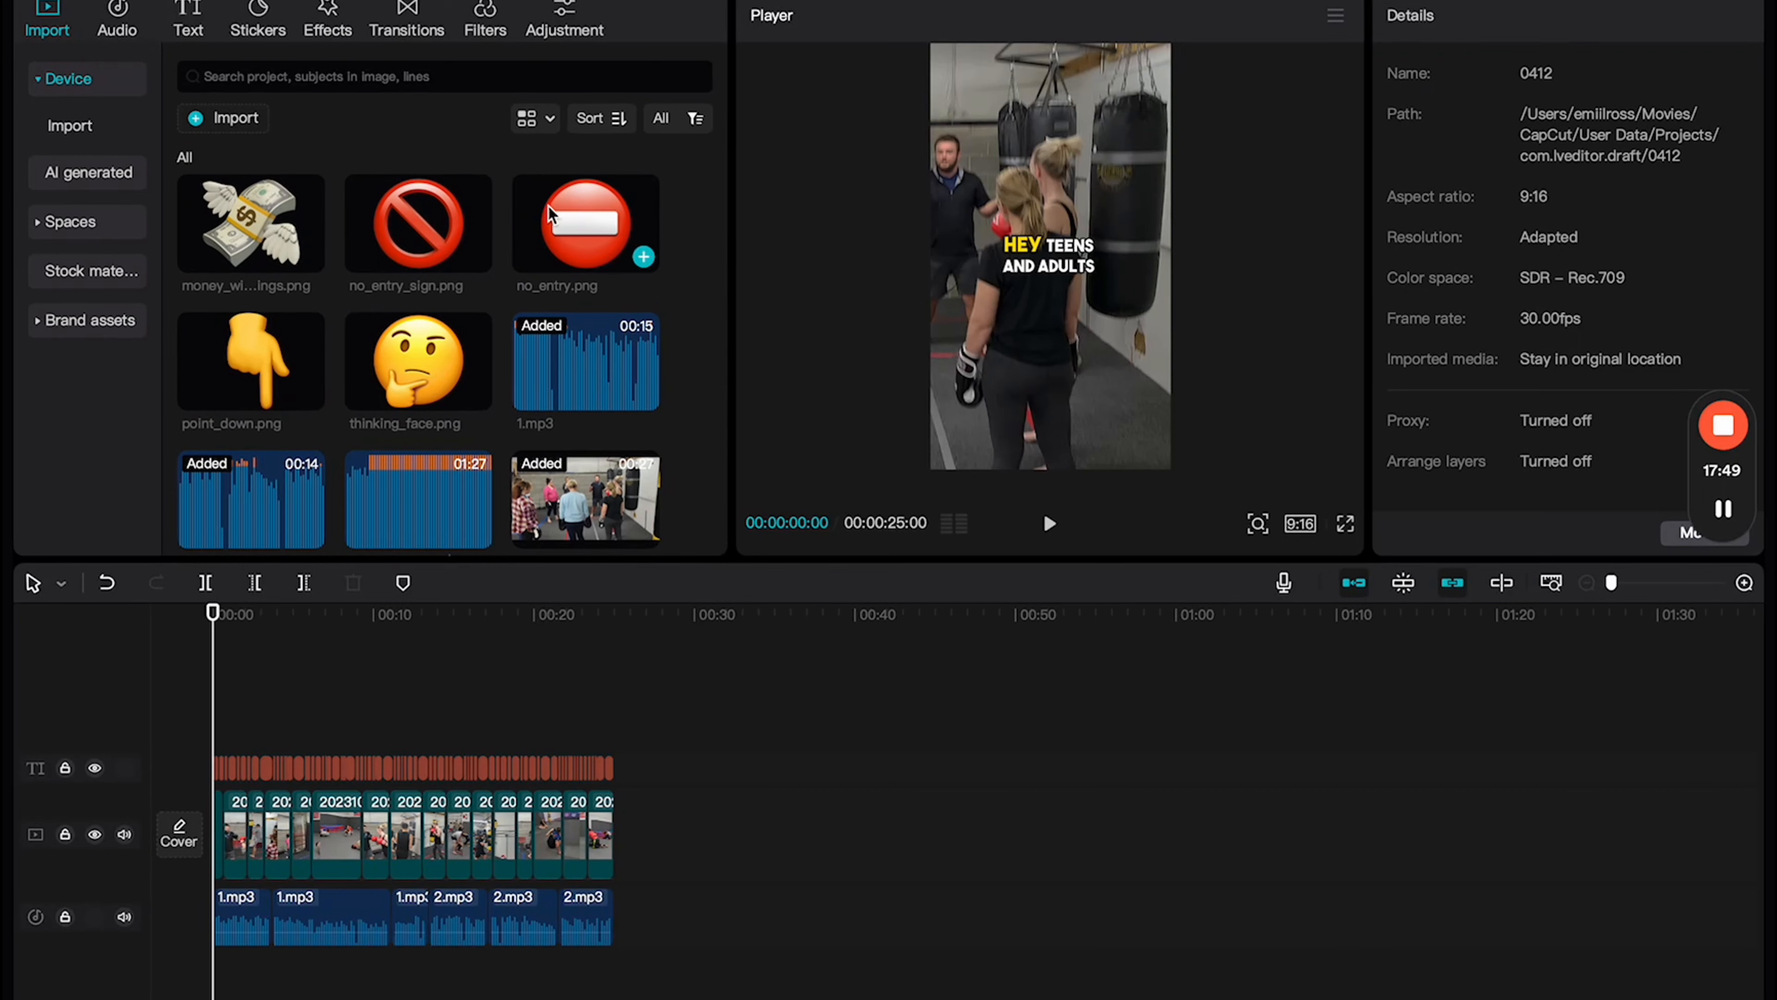
pyautogui.scroll(-2, 419, 529)
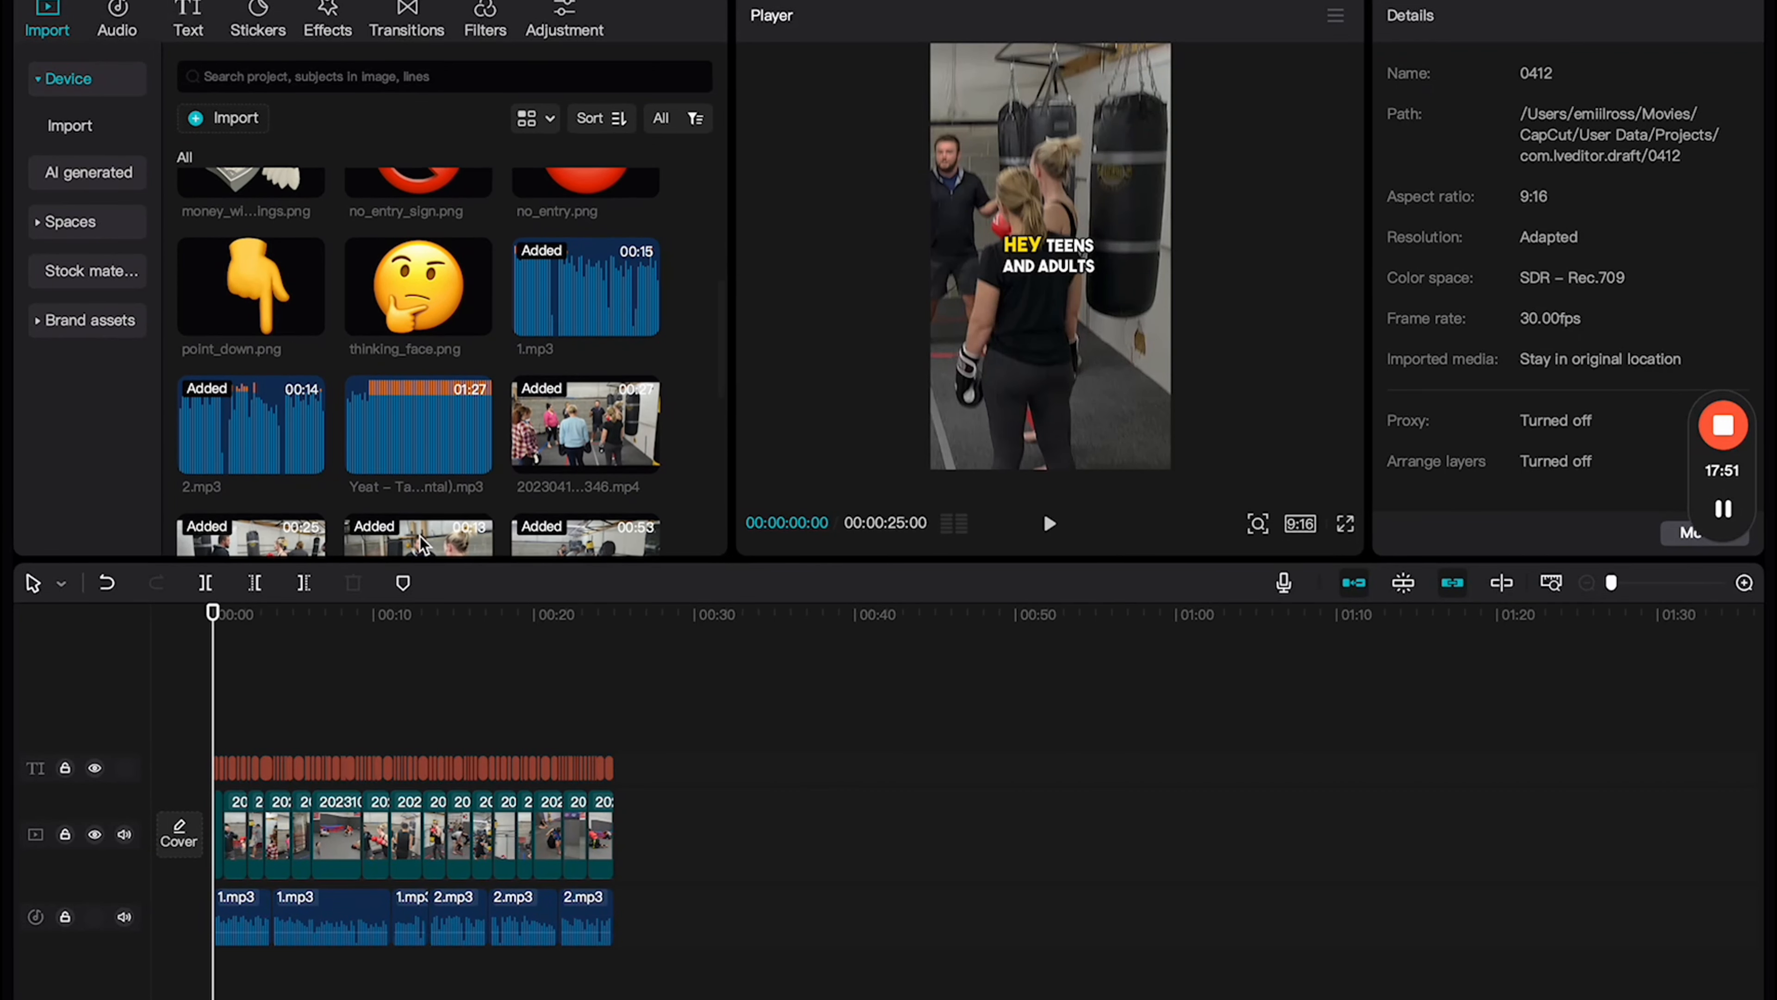
pyautogui.scroll(5, 429, 436)
pyautogui.scroll(-5, 429, 436)
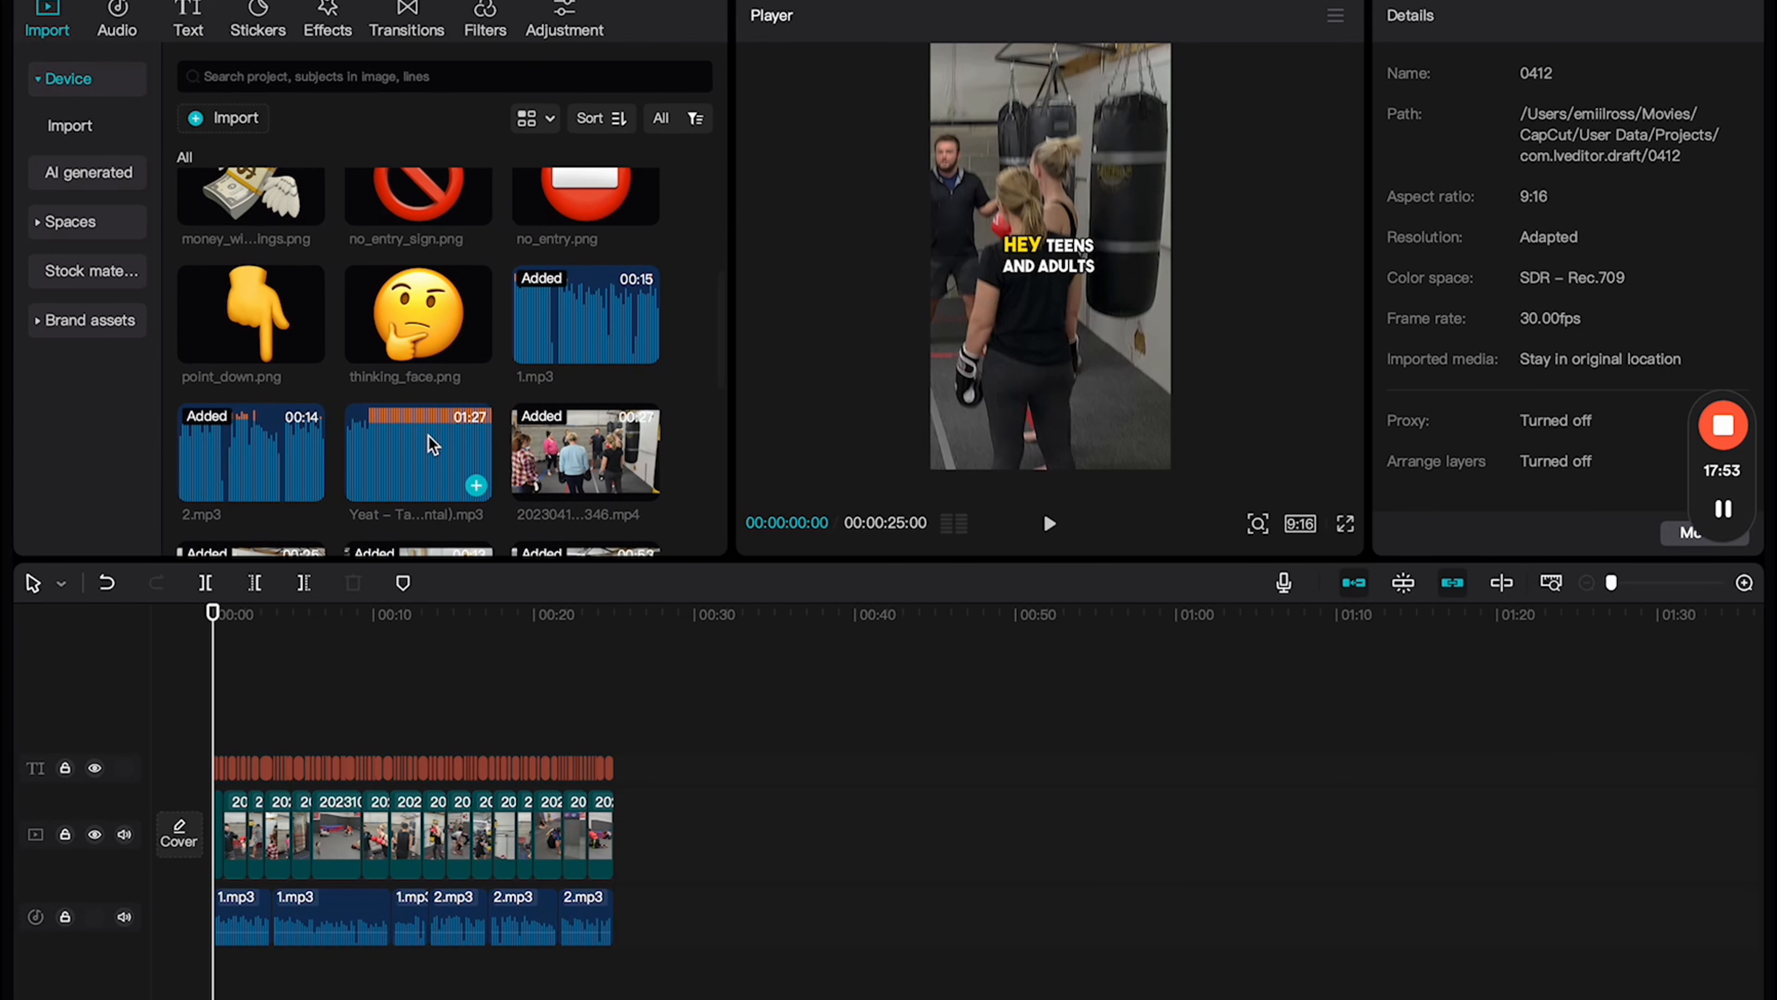
pyautogui.moveTo(433, 401); pyautogui.dragTo(213, 987)
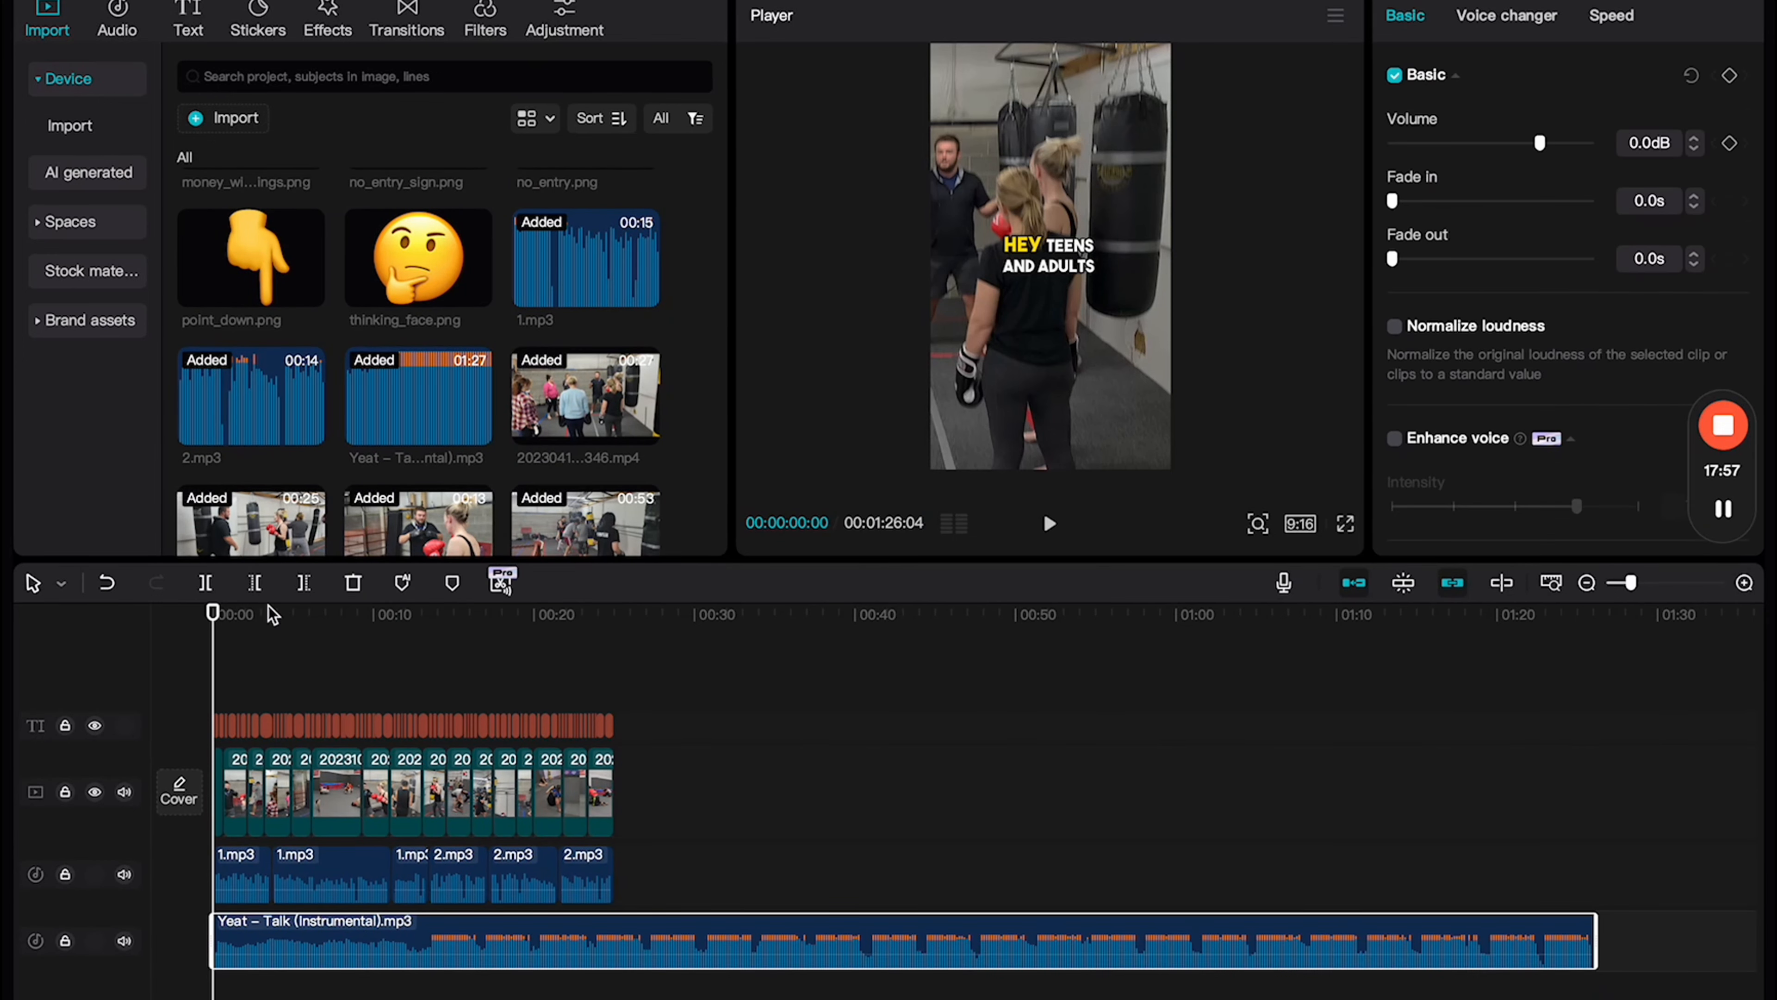
# Step: Play the opening of the ad to judge the background music's volume against the voice-over
pyautogui.click(273, 653)
pyautogui.press('space')
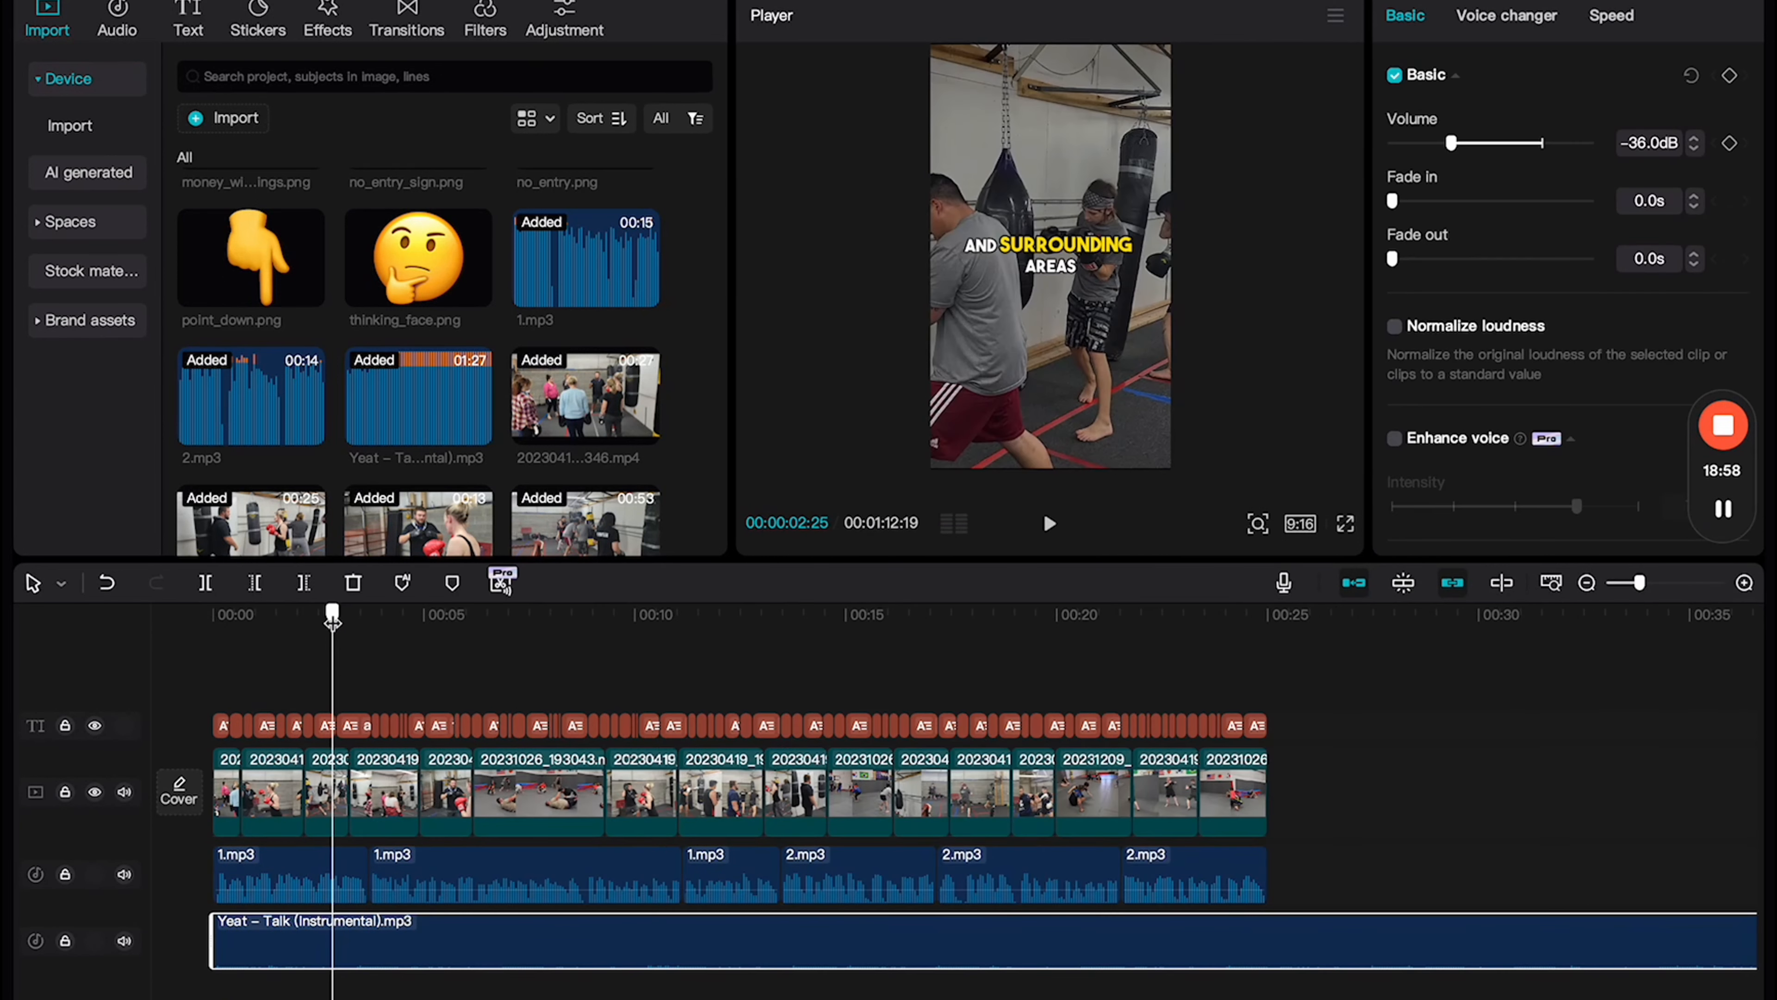
pyautogui.click(164, 630)
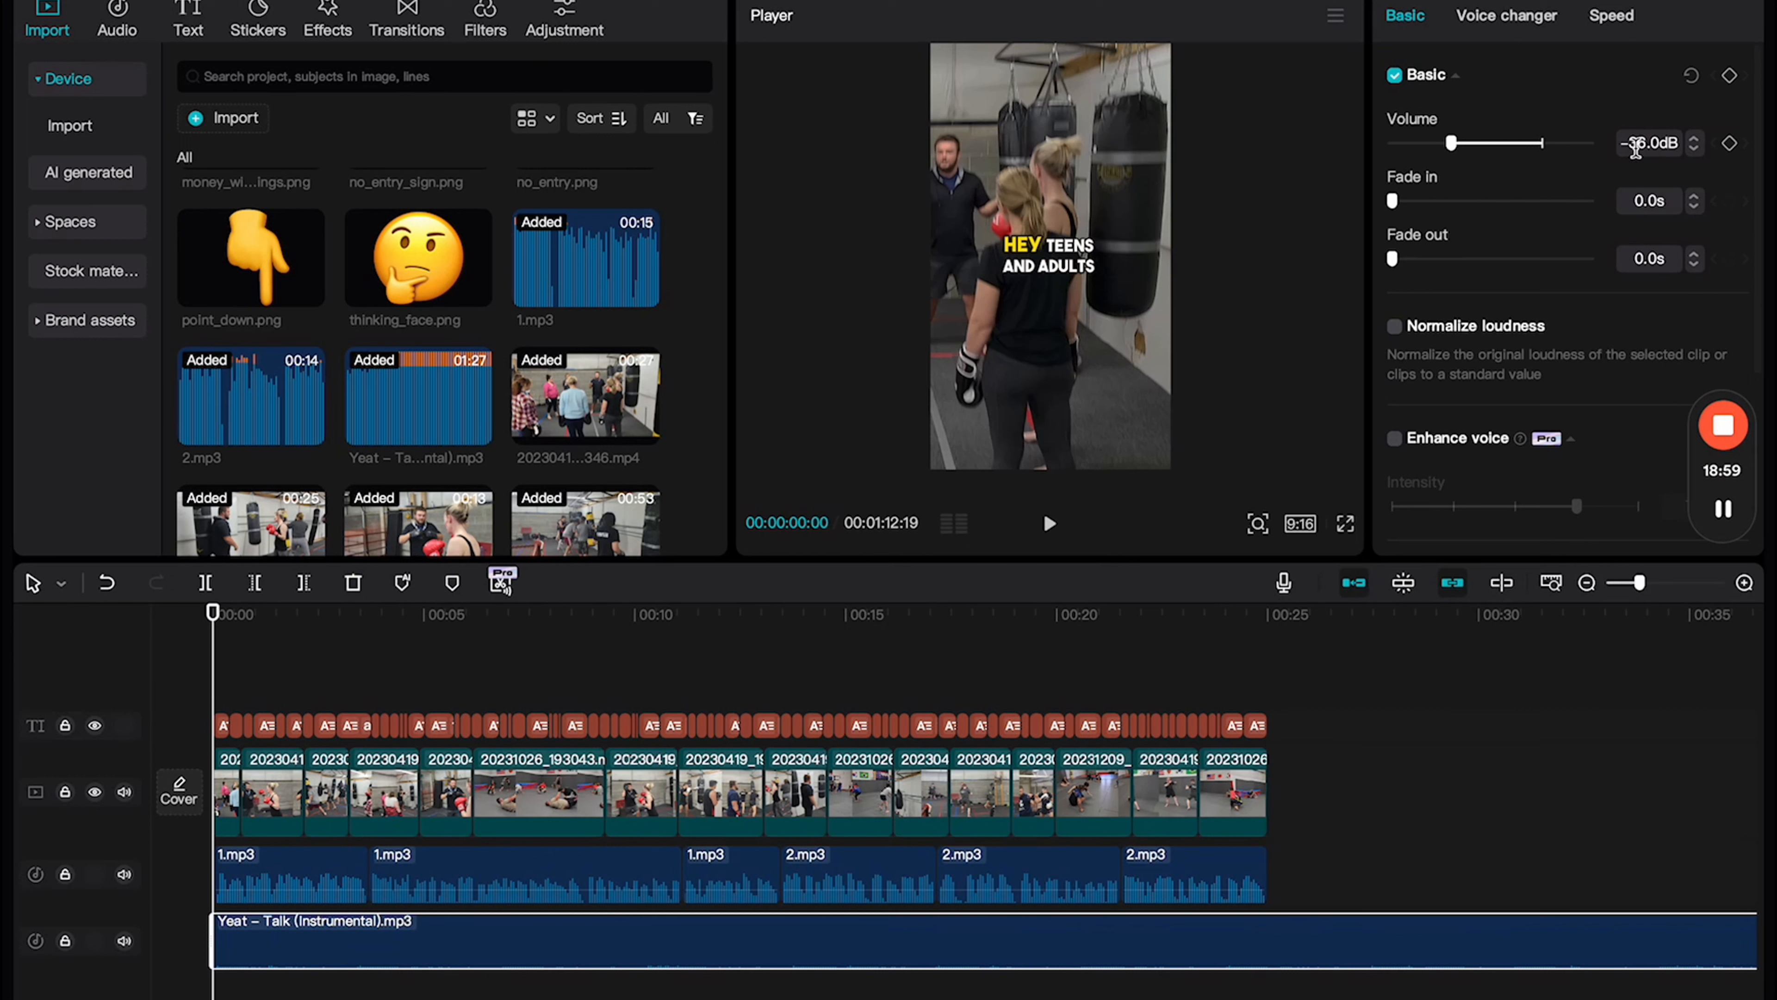
pyautogui.press('space')
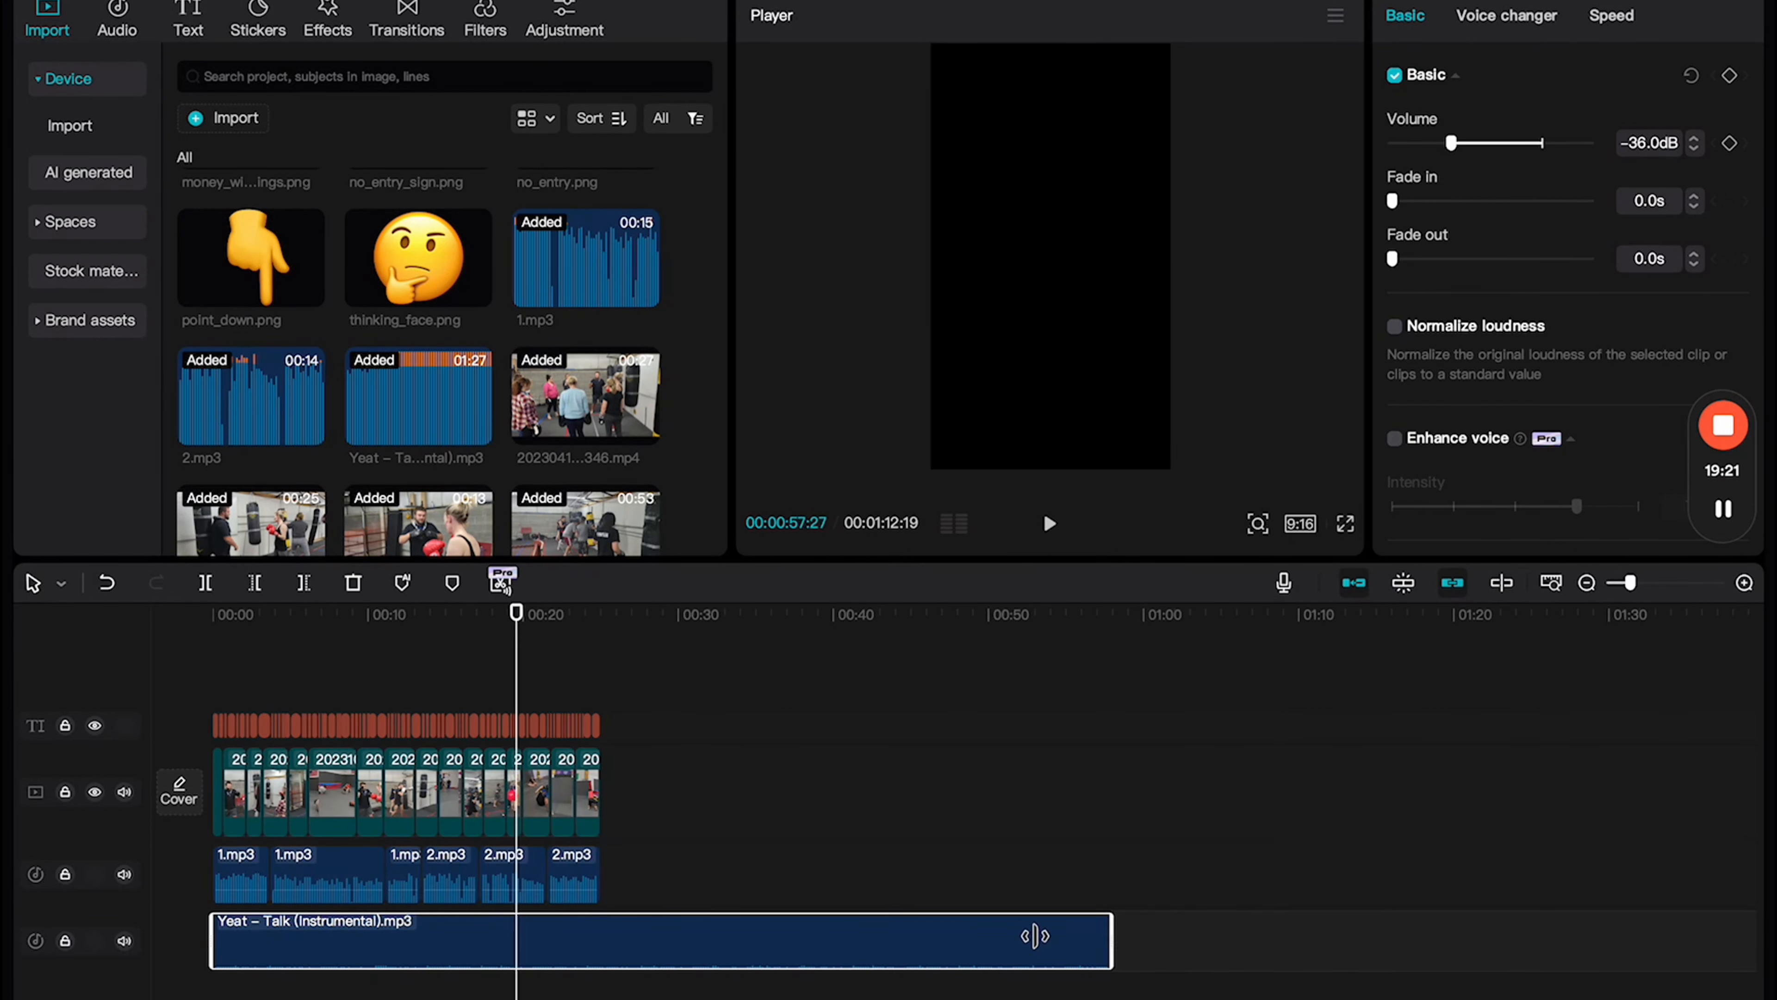
# Step: Trim the end of the background music to match the end of the video at 00:00:25:00
pyautogui.moveTo(1035, 945); pyautogui.dragTo(596, 947)
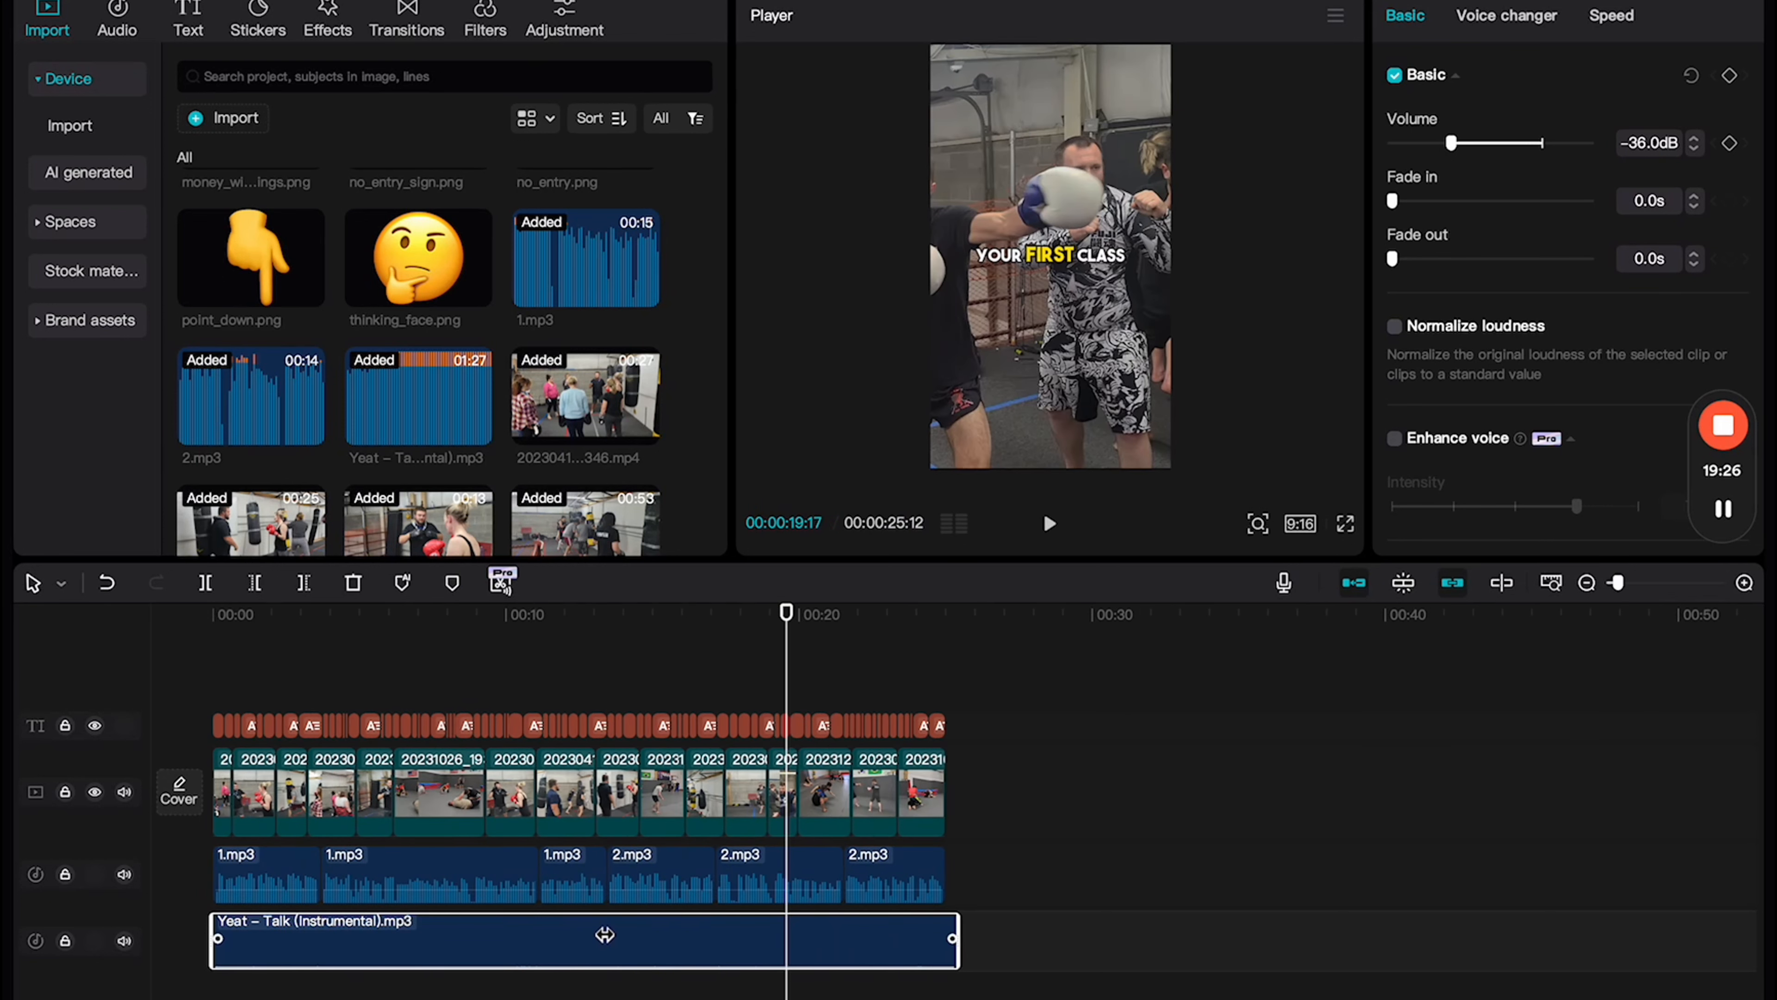
pyautogui.press('super+plus')
pyautogui.click(1424, 675)
pyautogui.moveTo(1424, 614); pyautogui.dragTo(1414, 619)
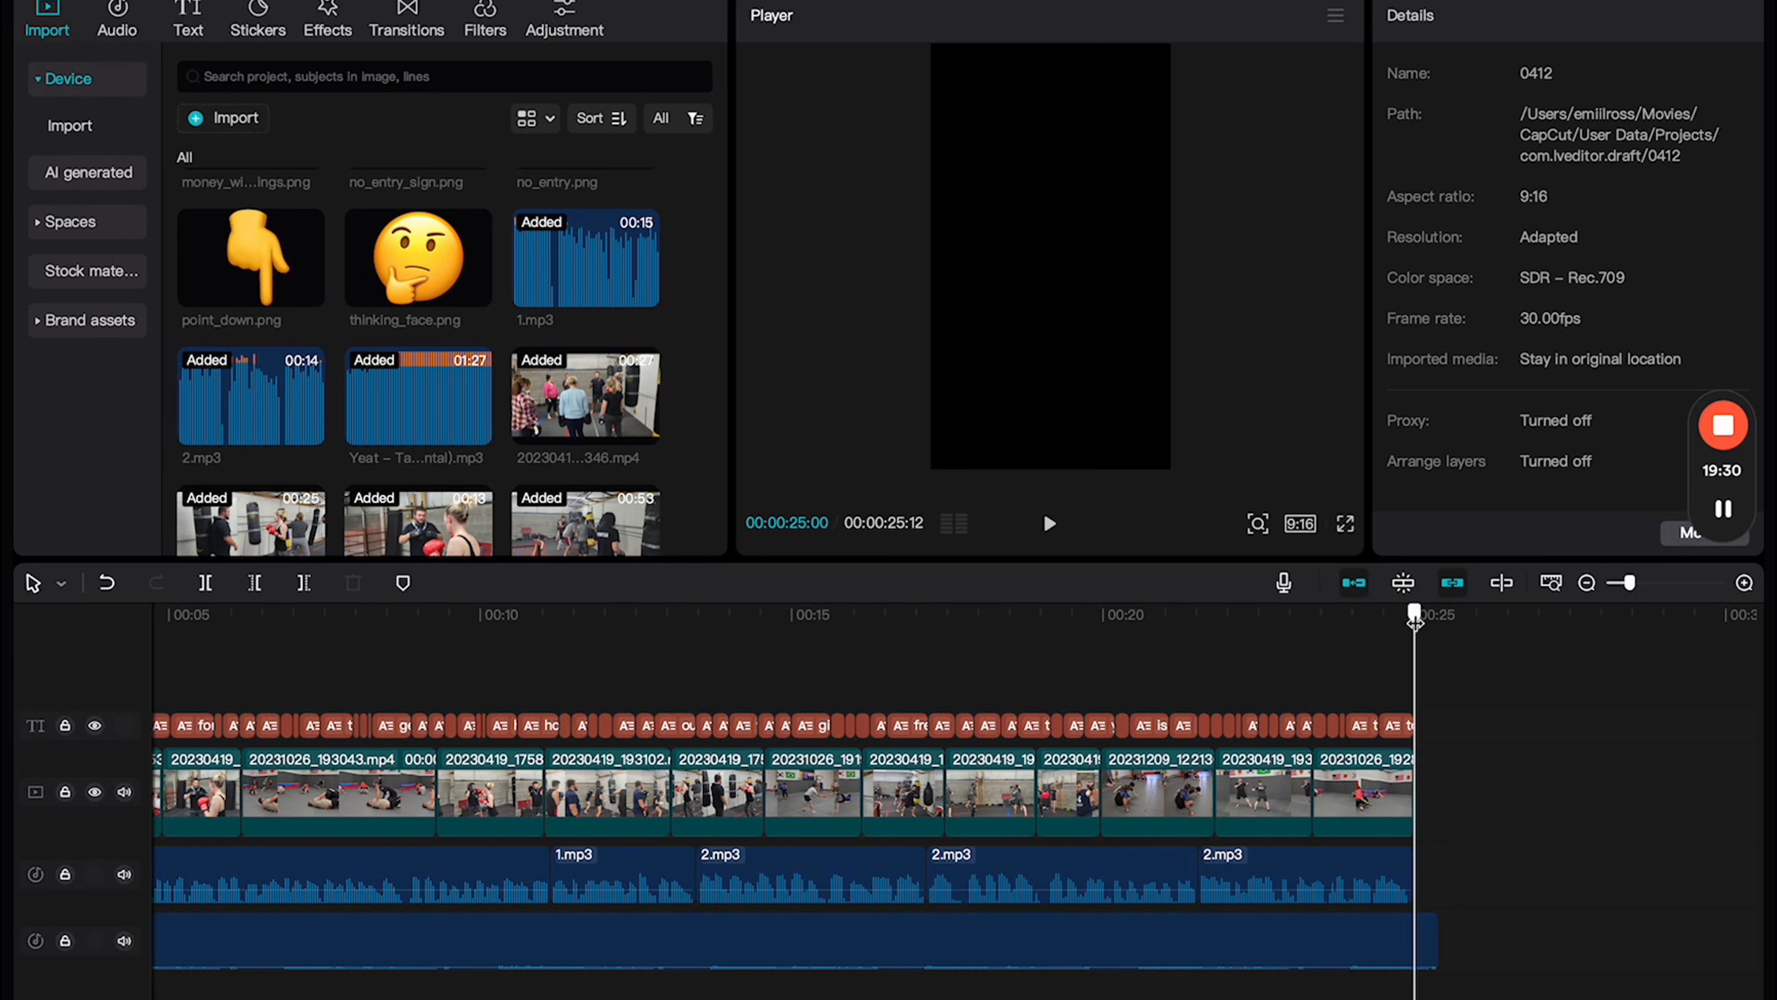
pyautogui.moveTo(1425, 941); pyautogui.dragTo(1418, 928)
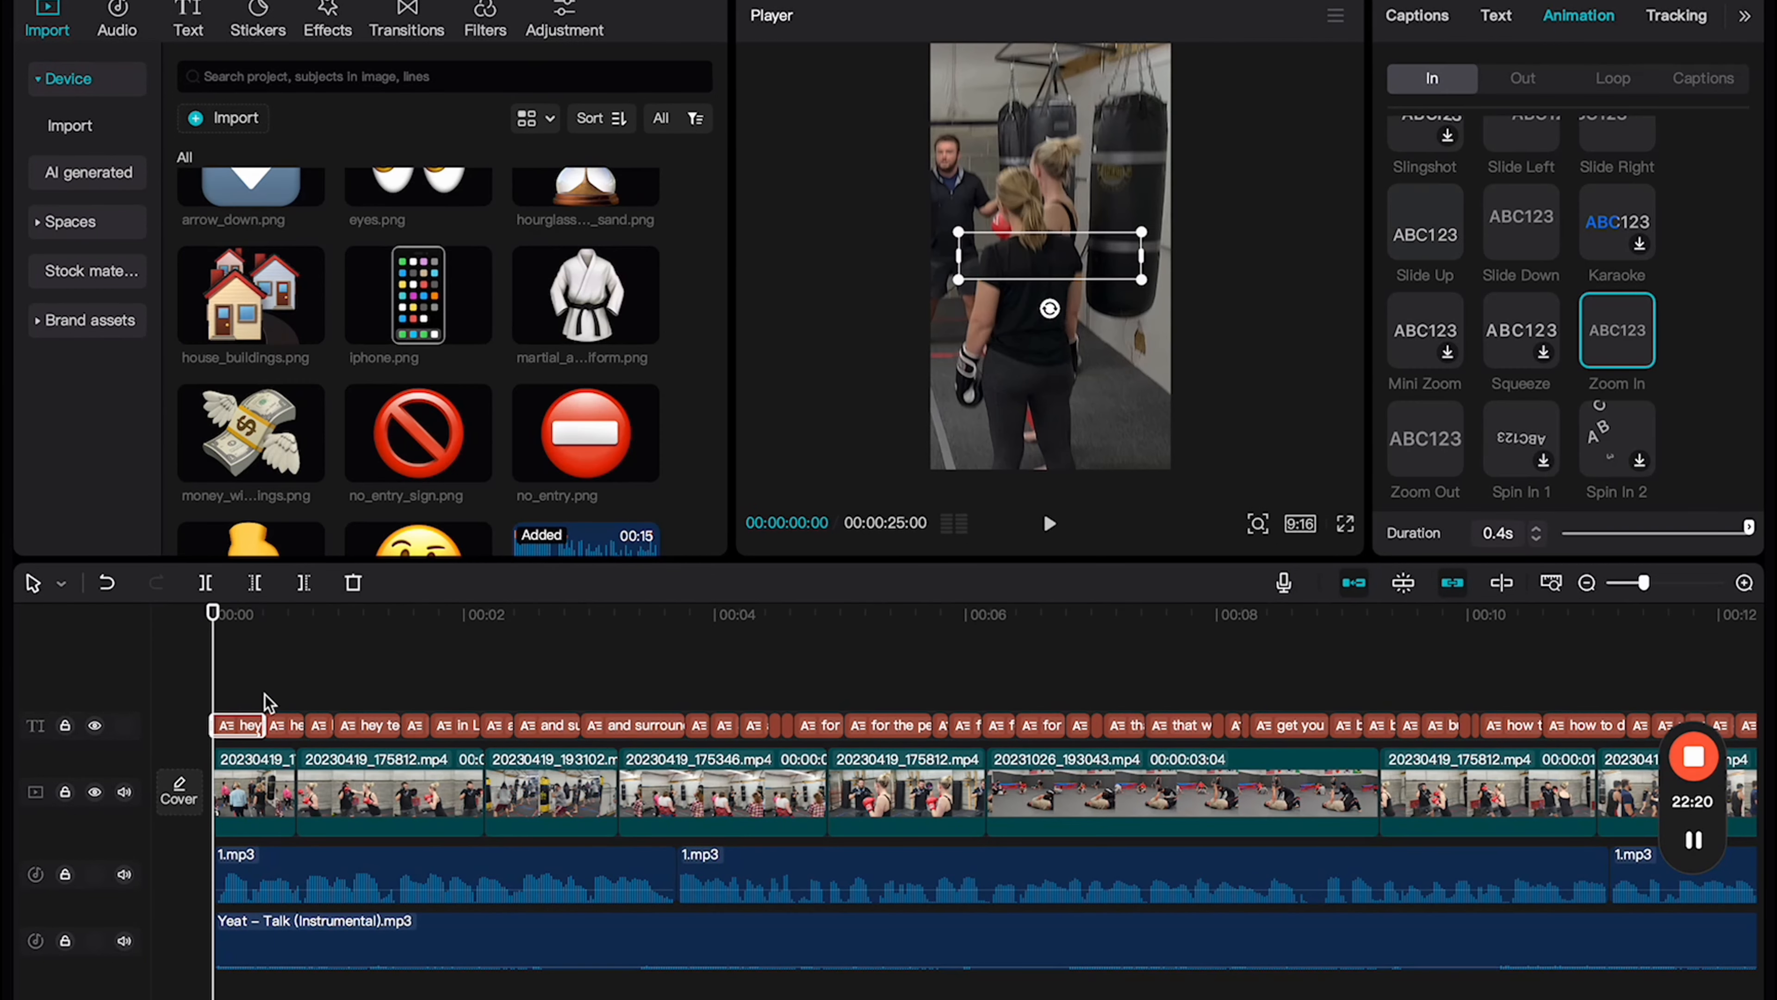
# Step: Try a 0.3 s duration for the Zoom In animation on the first caption piece and play it back
pyautogui.moveTo(1748, 526); pyautogui.dragTo(1684, 531)
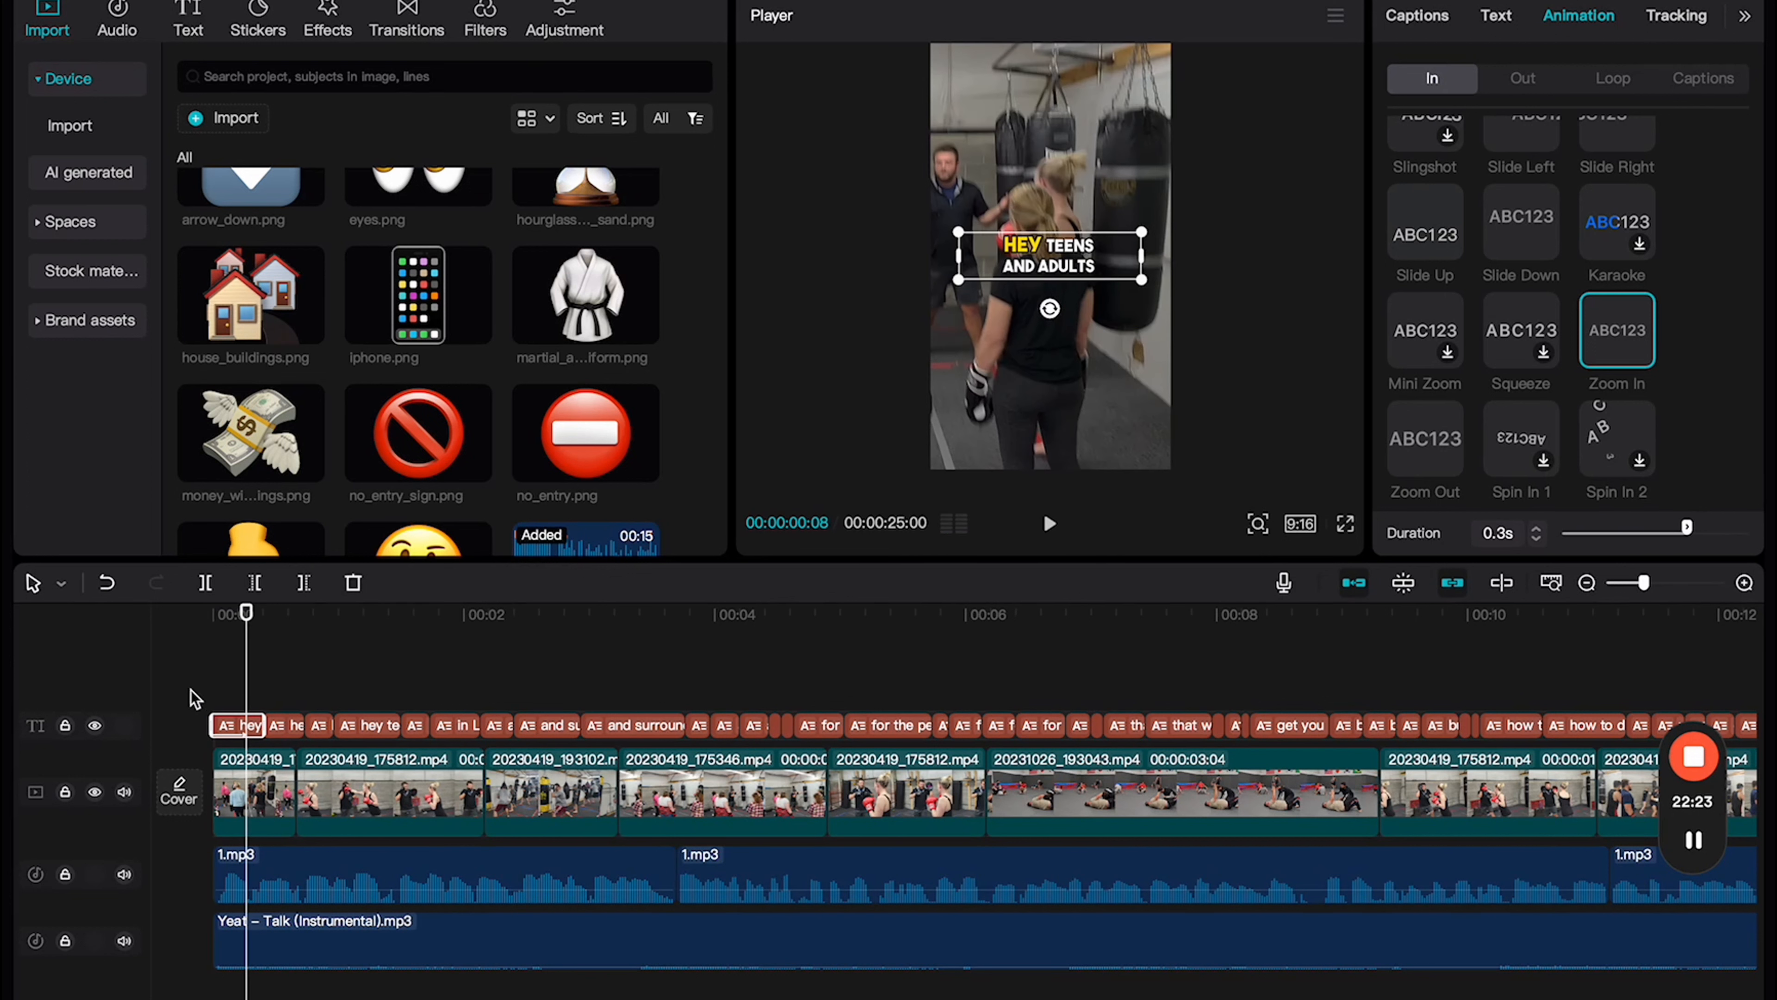
pyautogui.moveTo(246, 613); pyautogui.dragTo(139, 605)
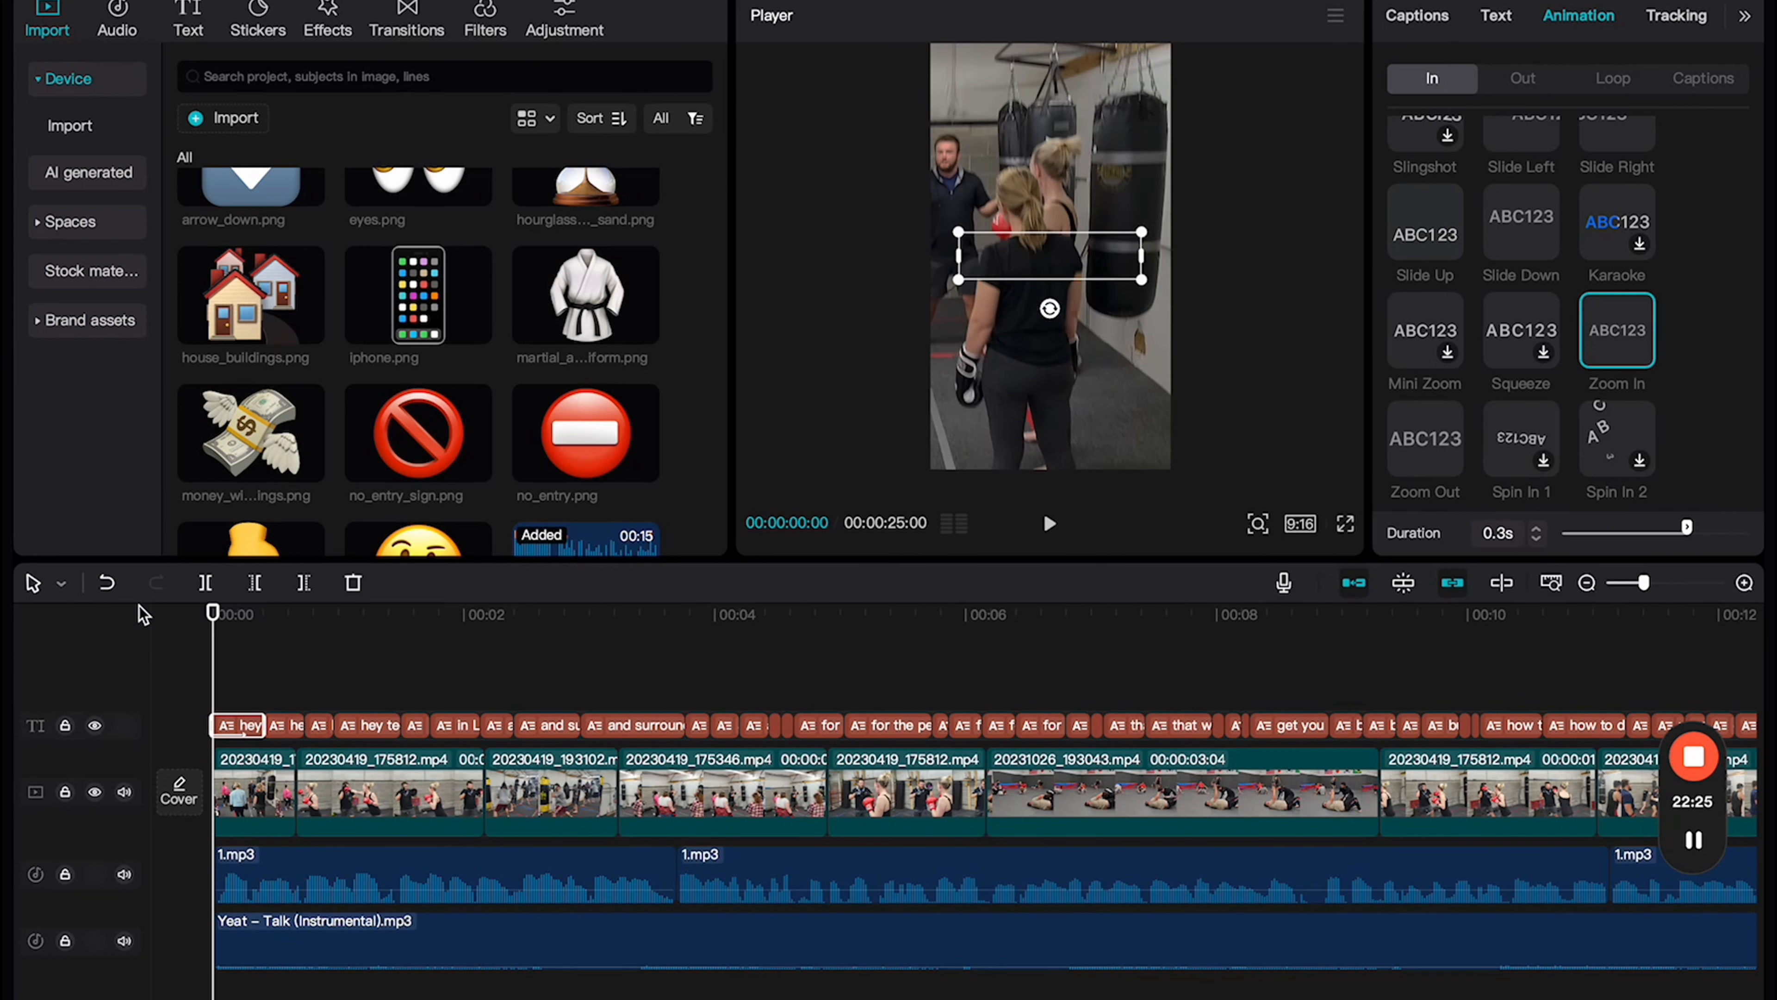
pyautogui.press('space')
pyautogui.press('space')
pyautogui.scroll(-1, 587, 796)
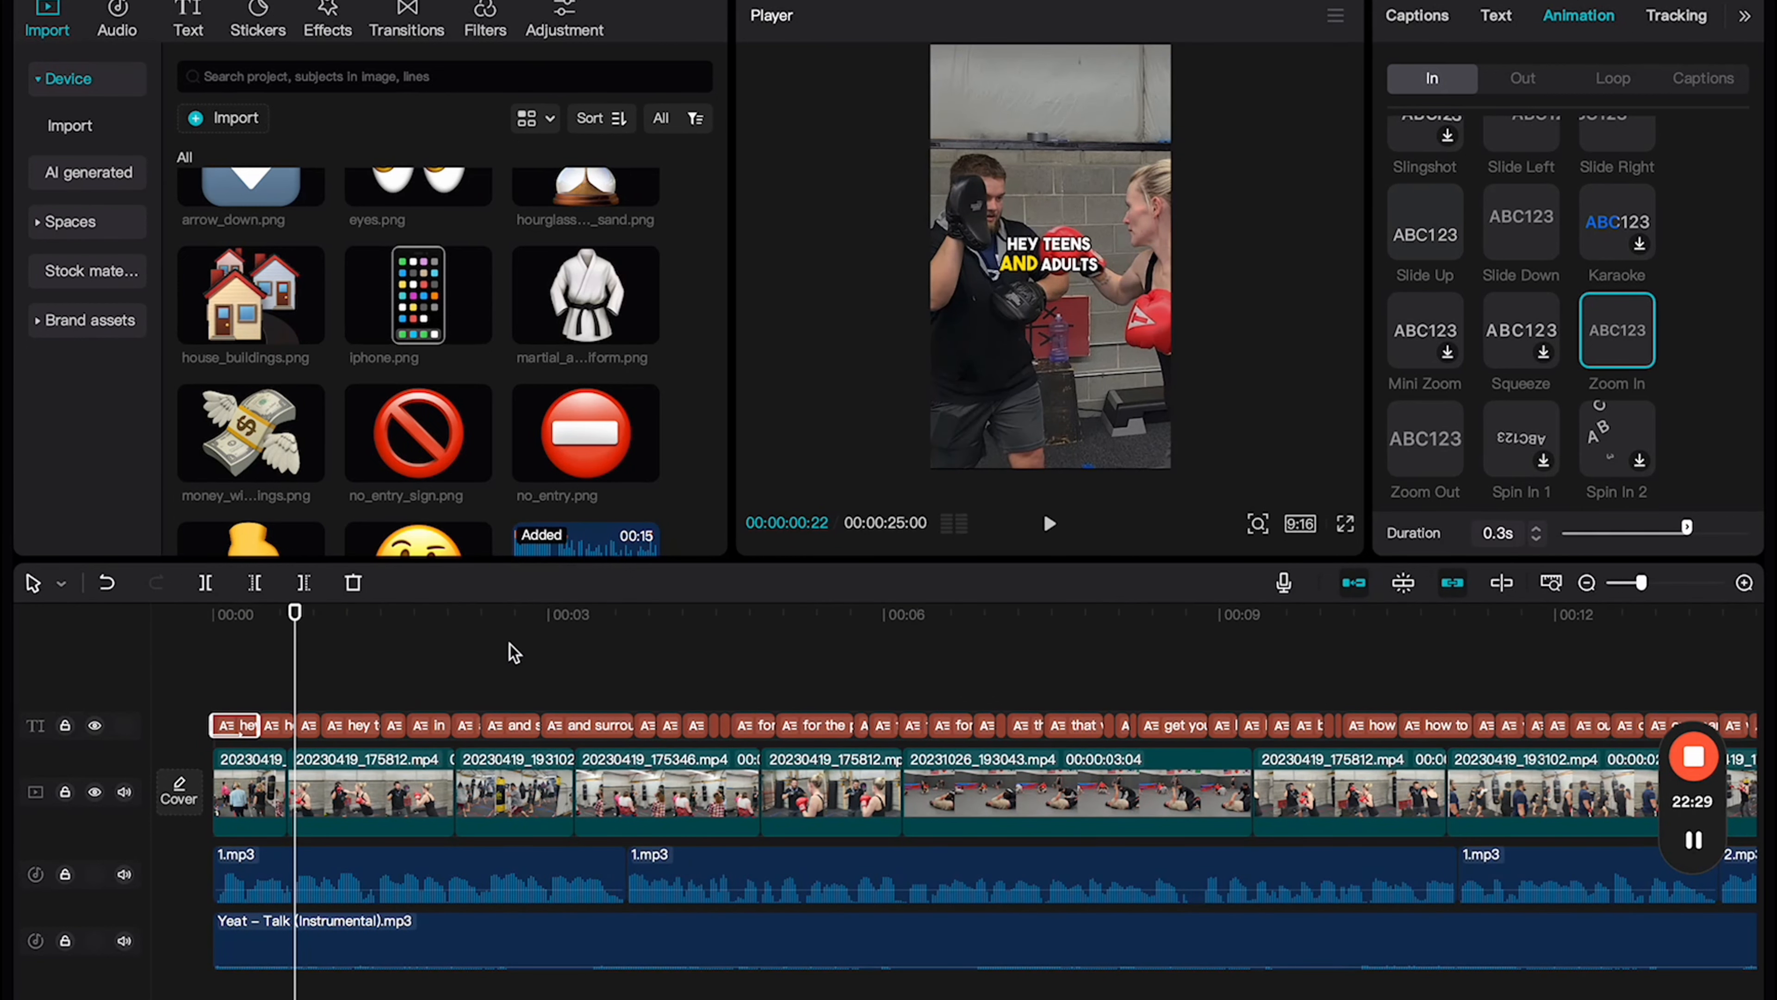
# Step: Play the opening captions from the start to check the first piece's 0.2 s Zoom Out animation, through to "are you looking"
pyautogui.press('space')
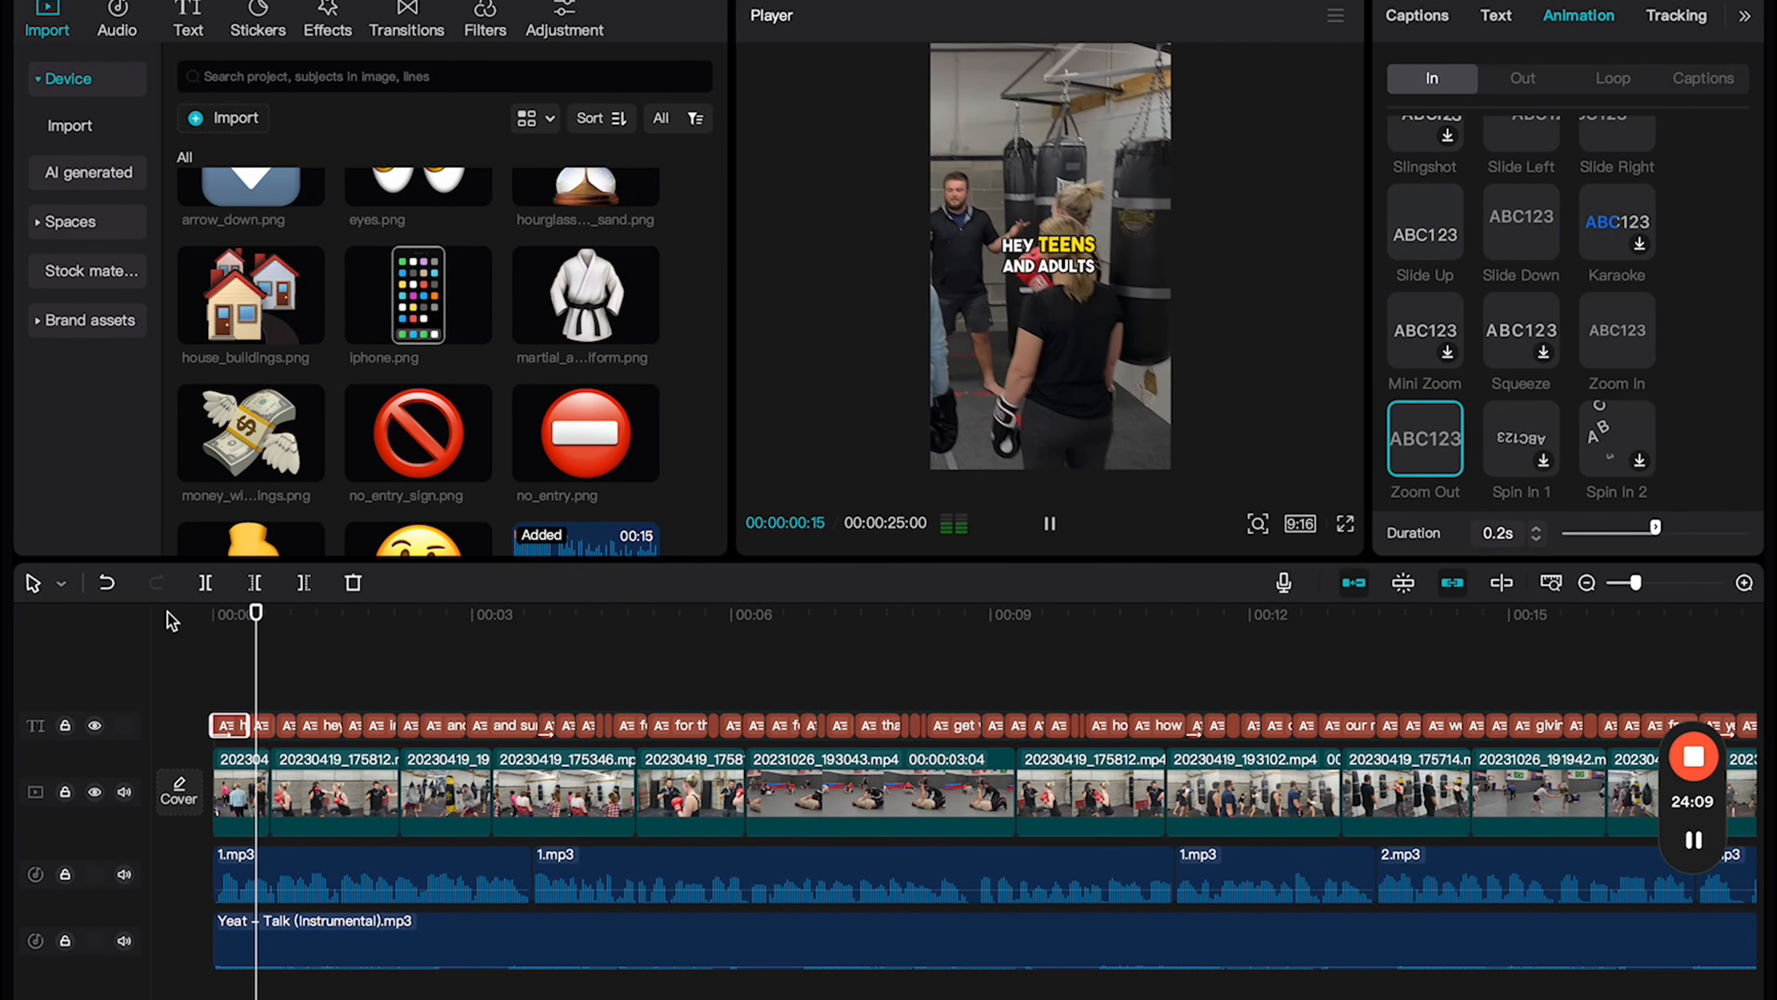
pyautogui.press('space')
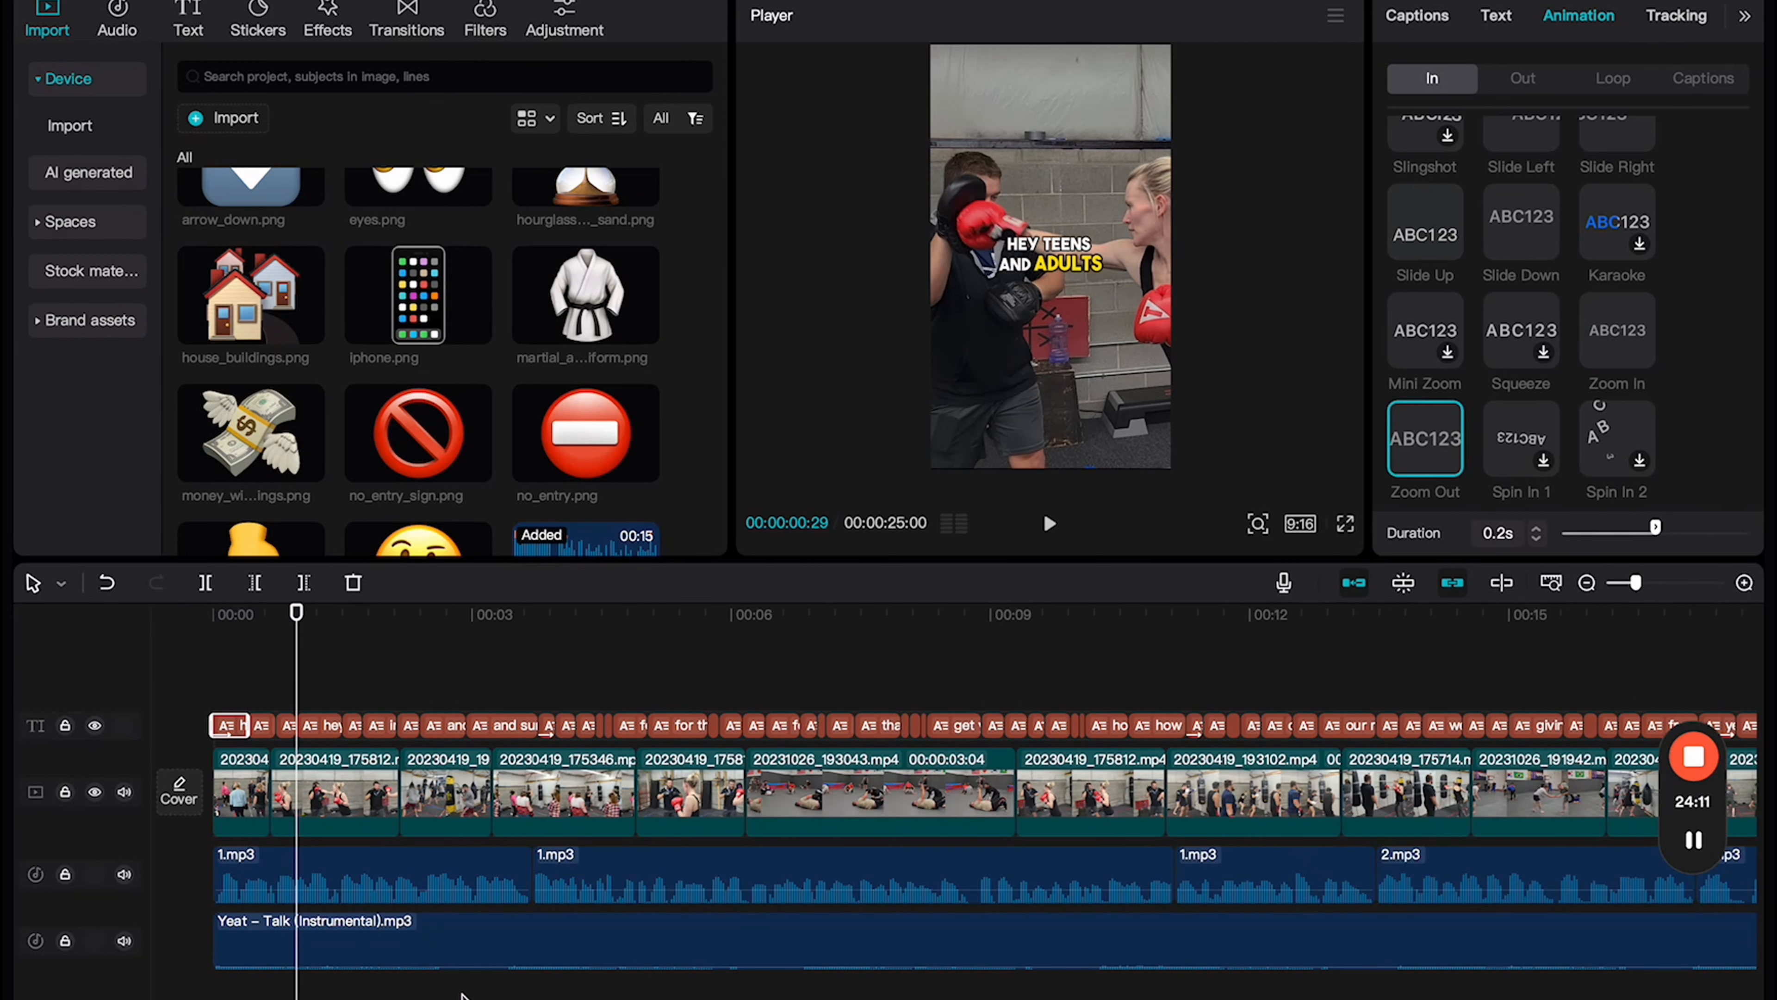
pyautogui.moveTo(296, 614); pyautogui.dragTo(210, 616)
pyautogui.press('space')
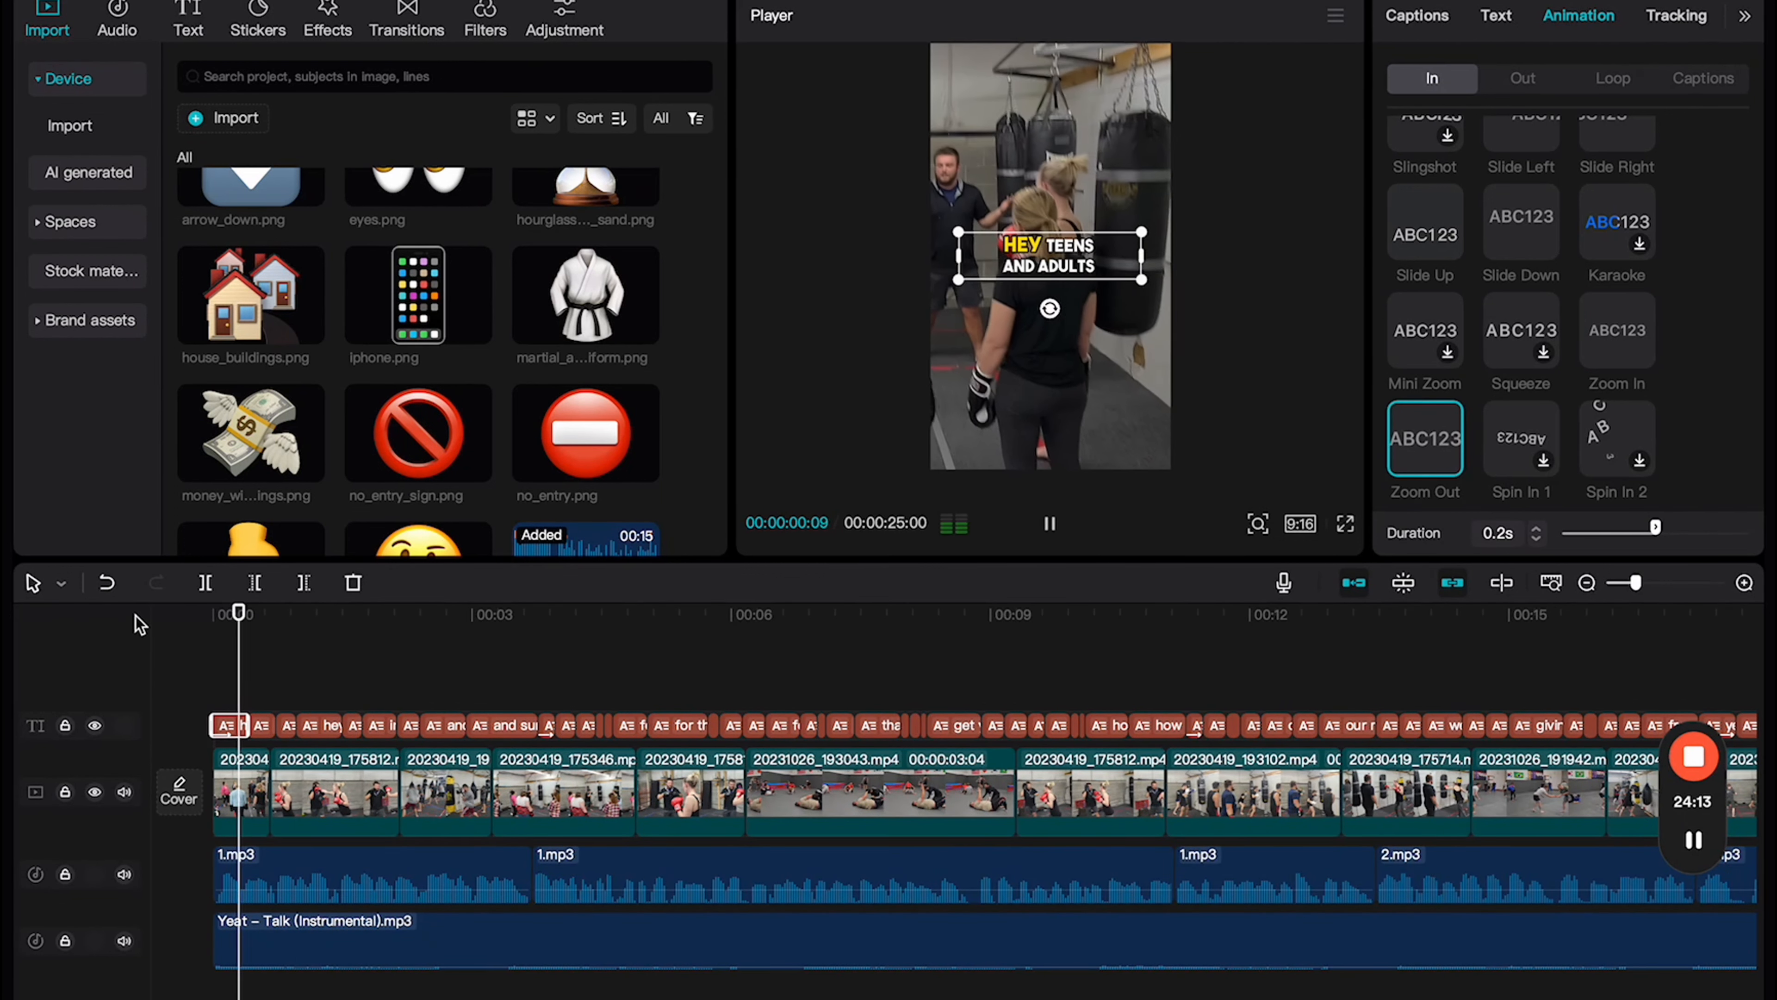
pyautogui.scroll(-3, 301, 729)
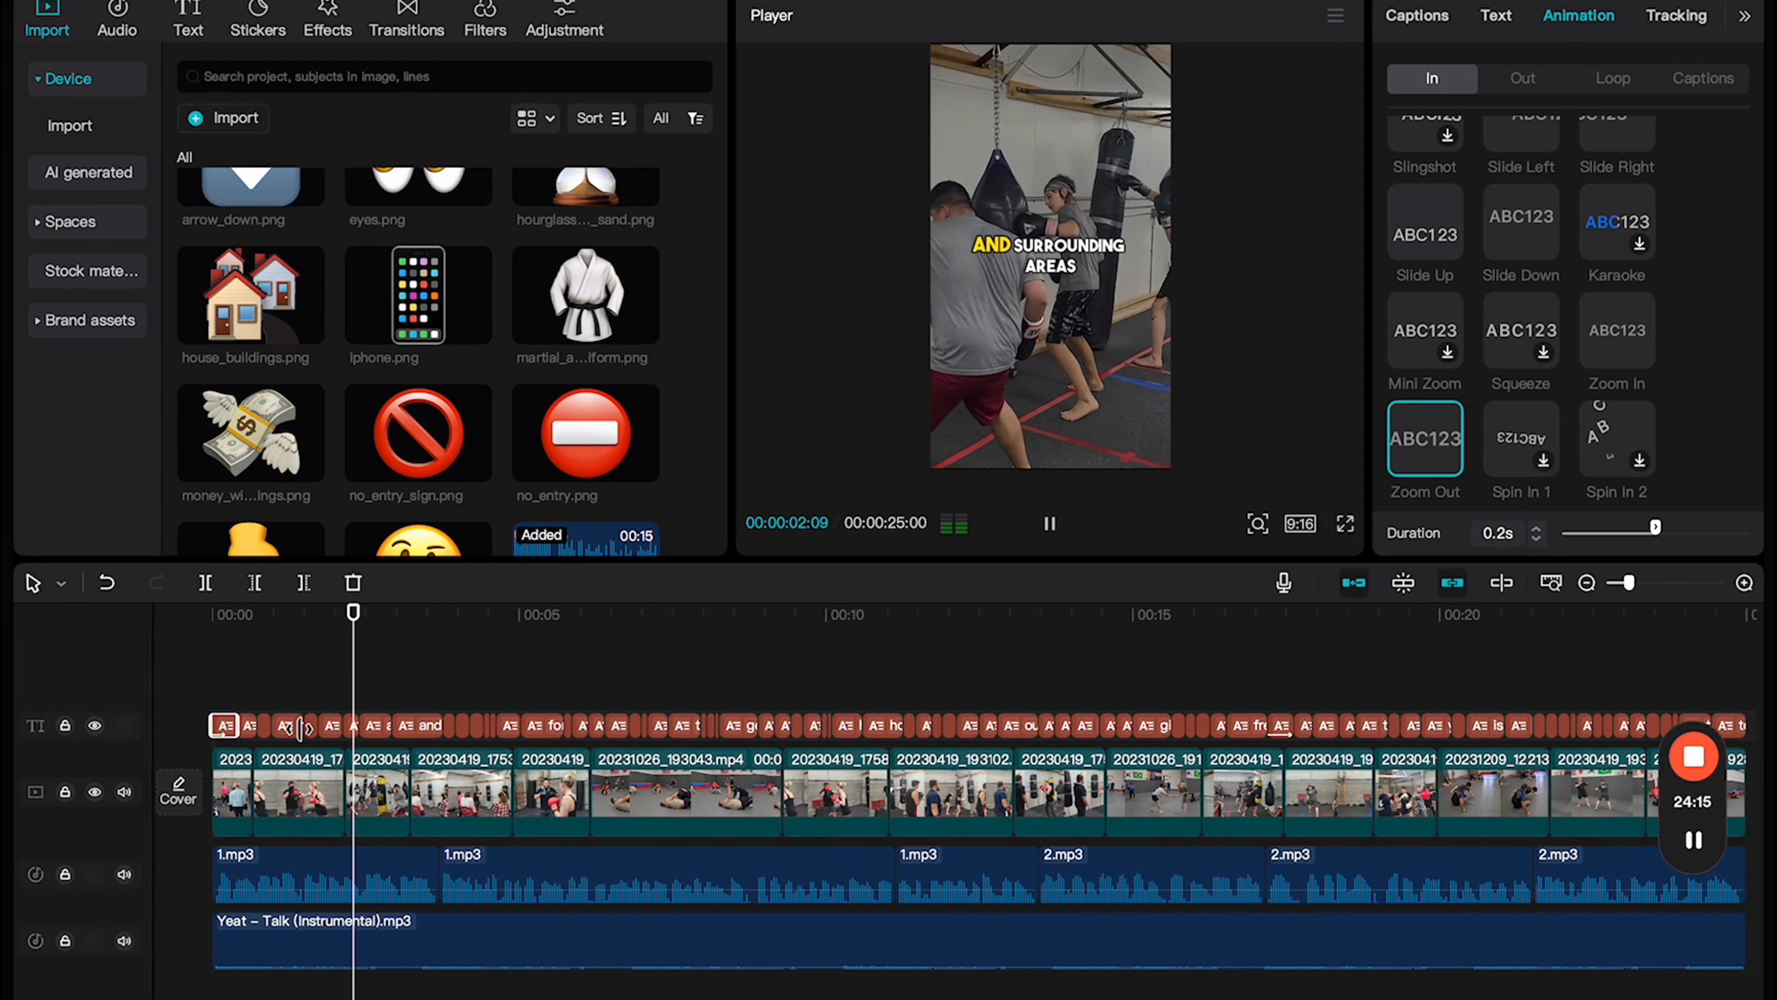
pyautogui.press('space')
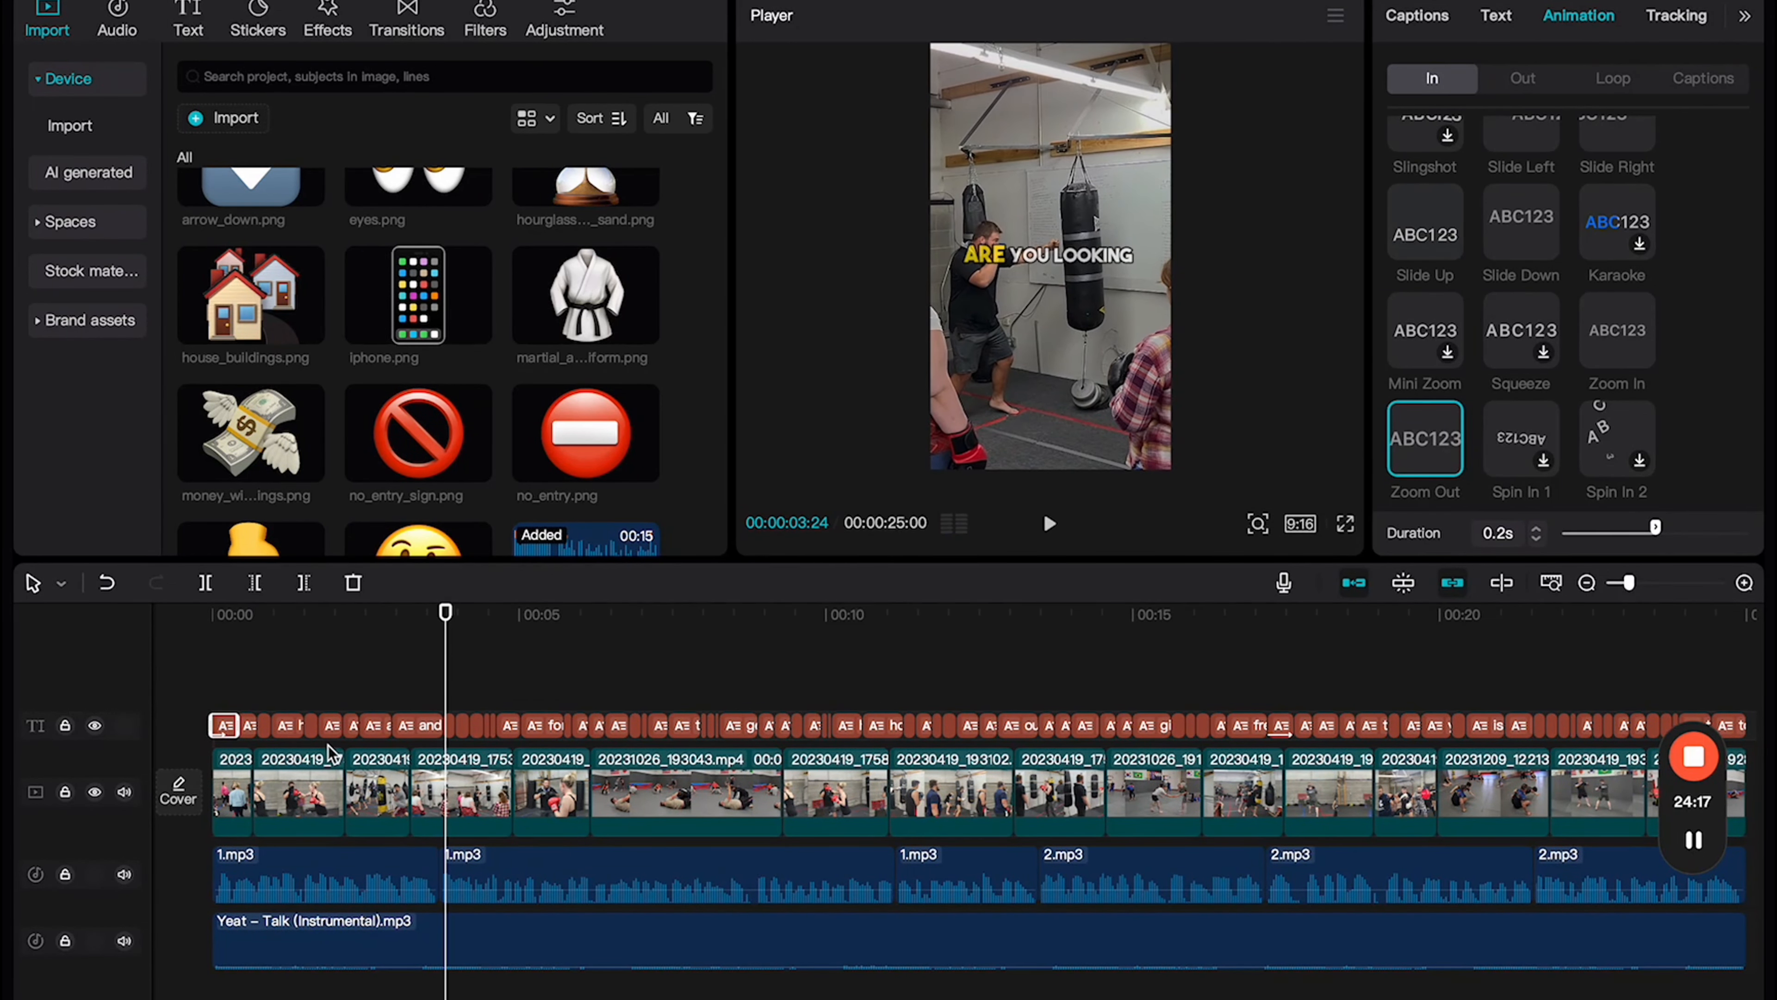
# Step: Apply the Zoom In entrance animation to the "are you looking" caption piece that highlights "are"
pyautogui.scroll(2, 430, 721)
pyautogui.click(455, 725)
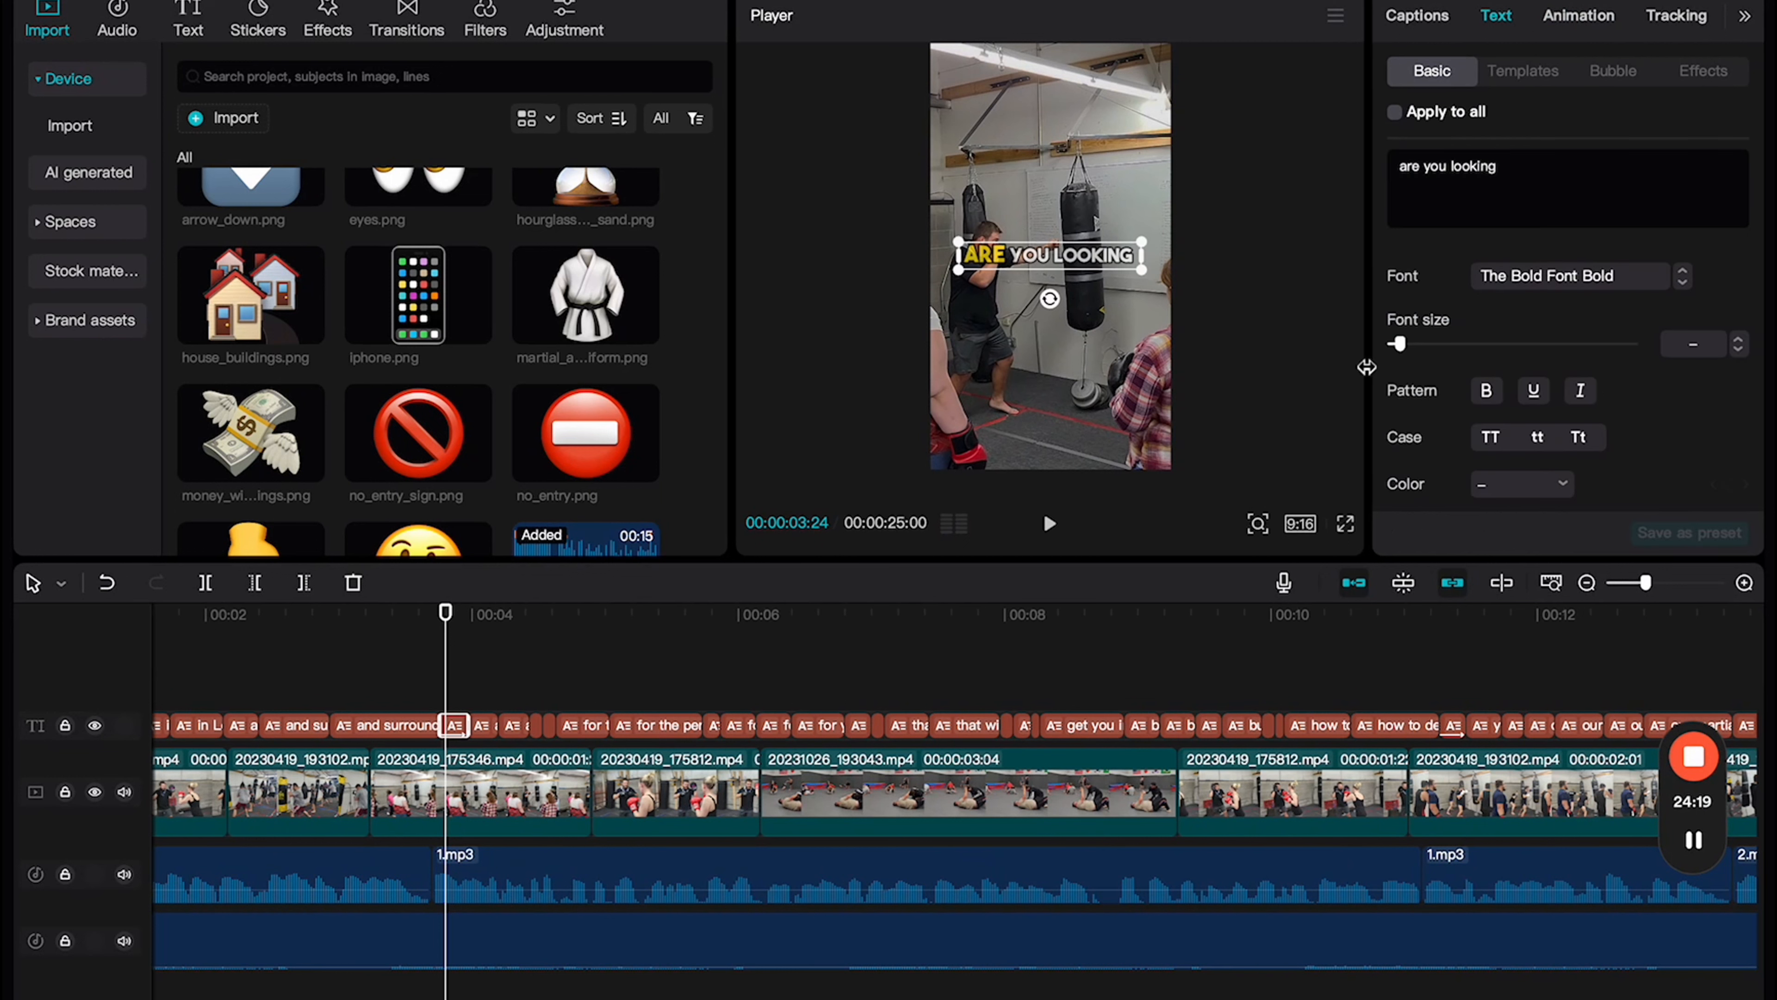
pyautogui.click(1591, 30)
pyautogui.click(1613, 389)
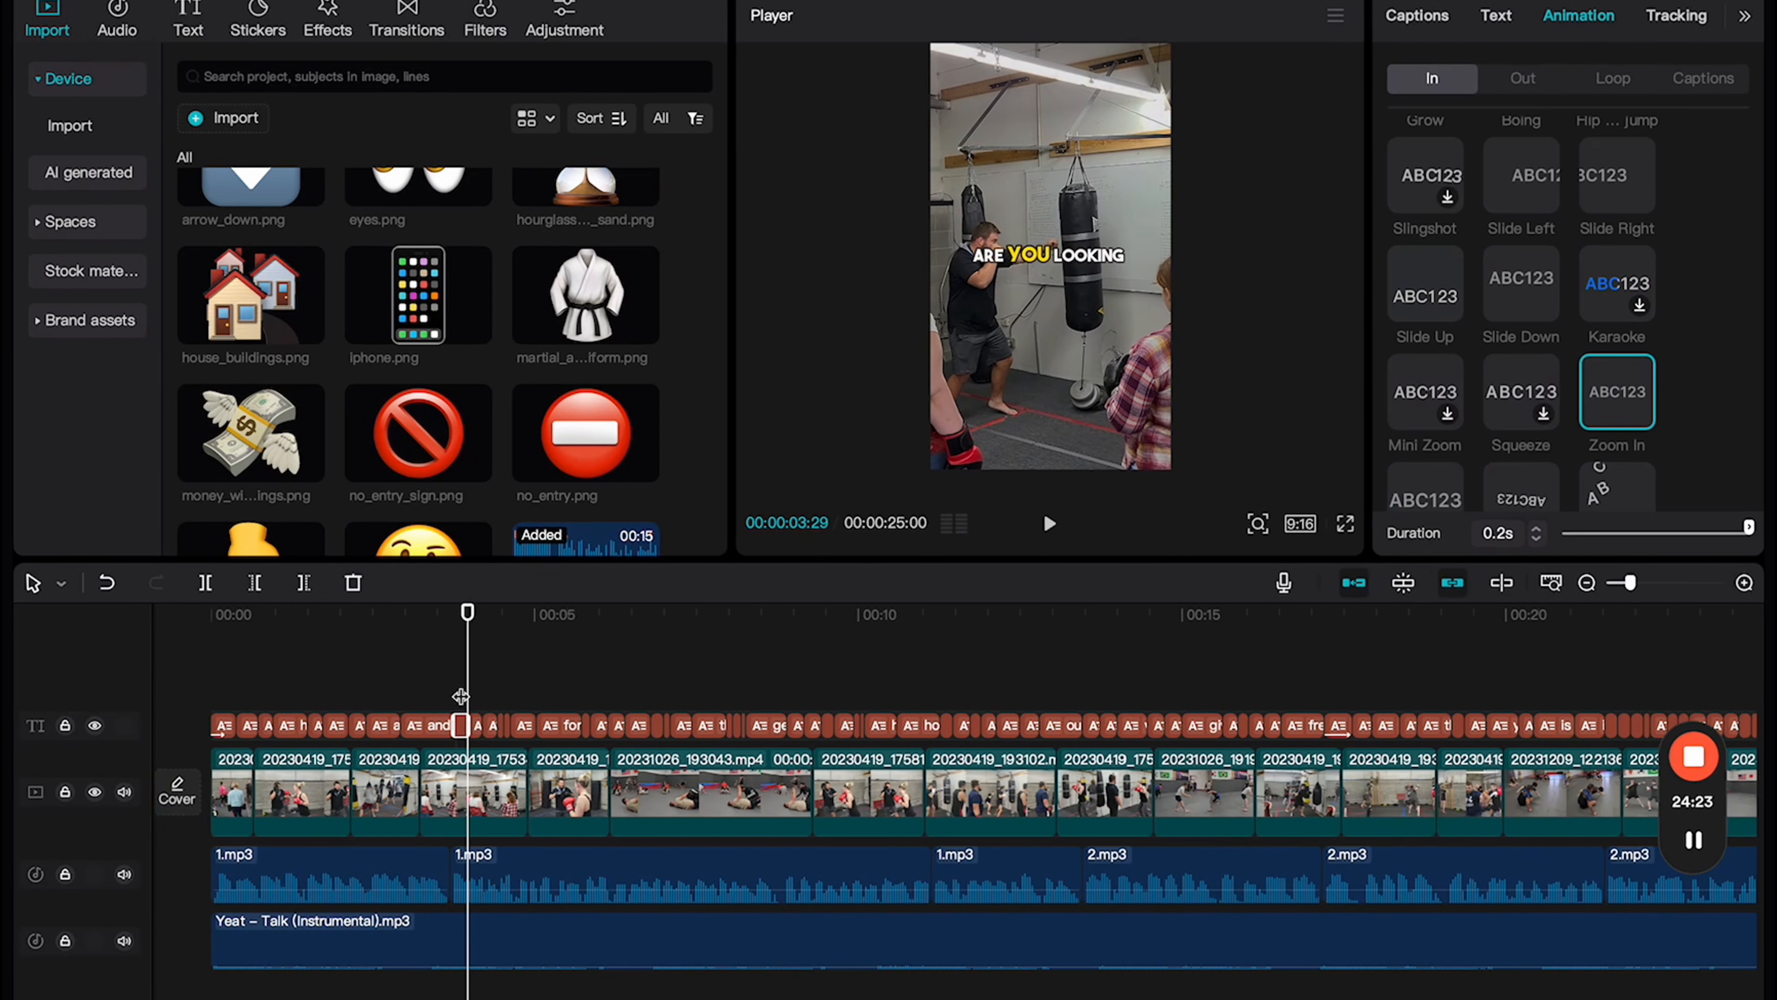
# Step: Look through the project's imported emoji images, audio files and video clips for visuals to add to the ad
pyautogui.scroll(-3, 458, 700)
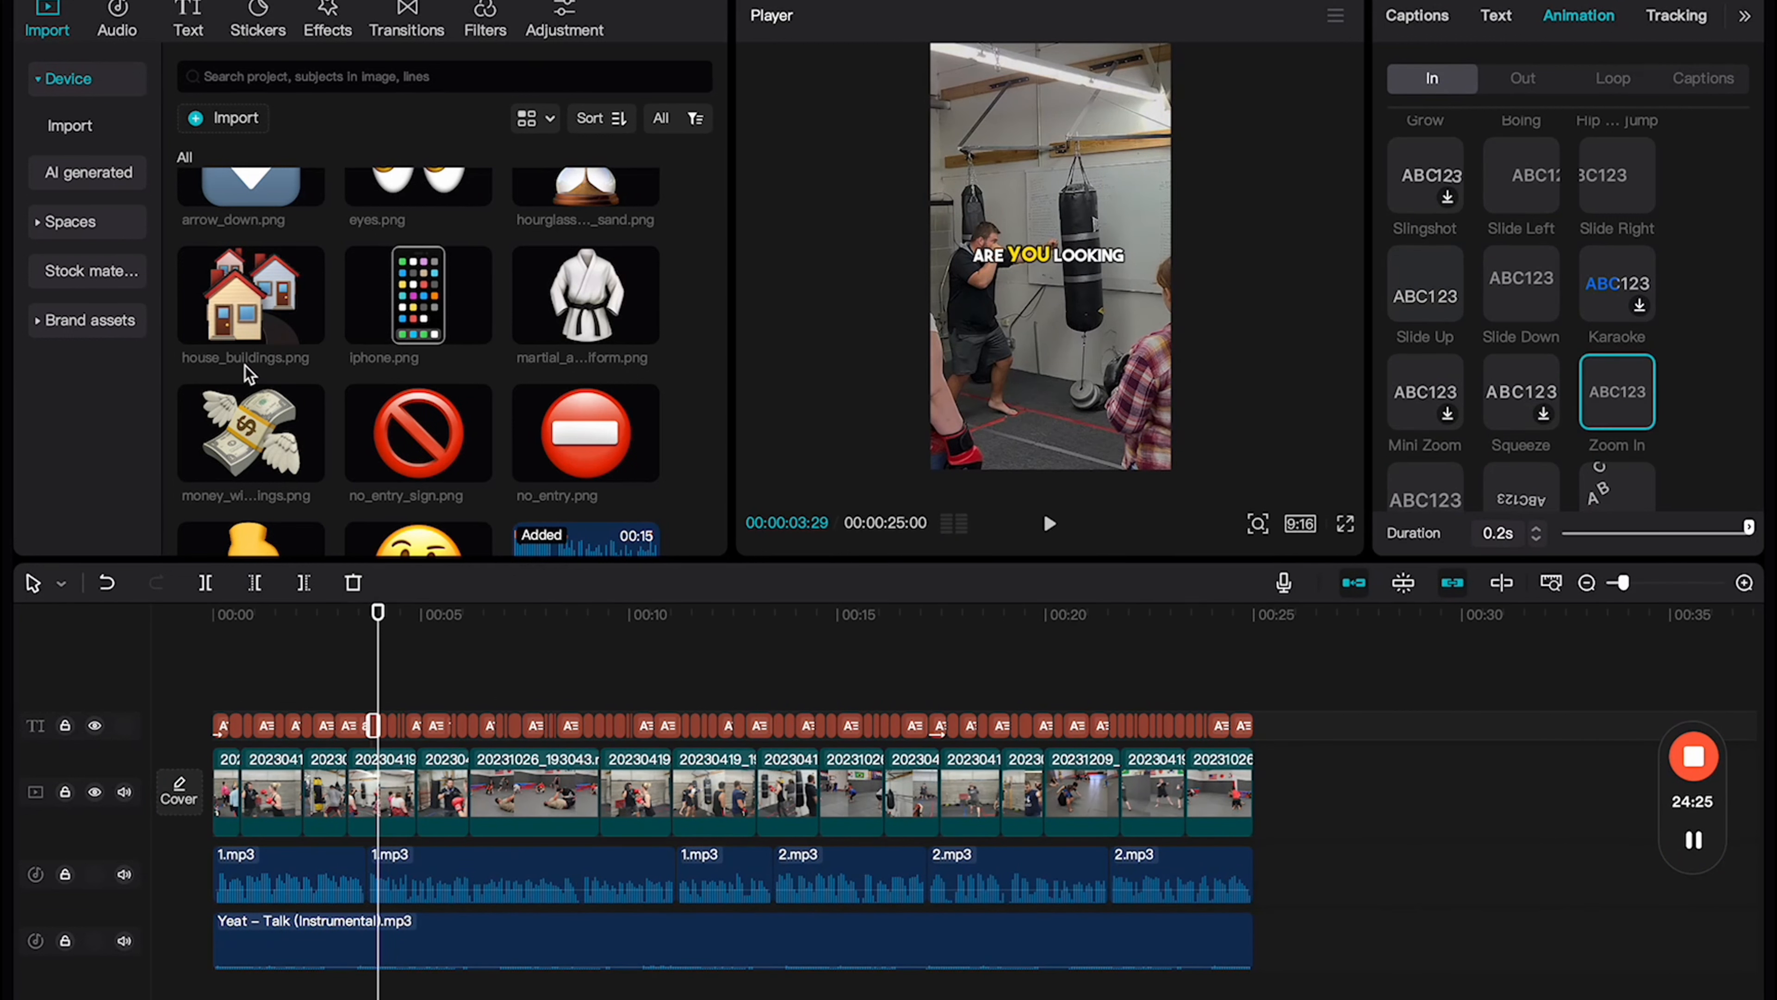
pyautogui.scroll(-5, 317, 383)
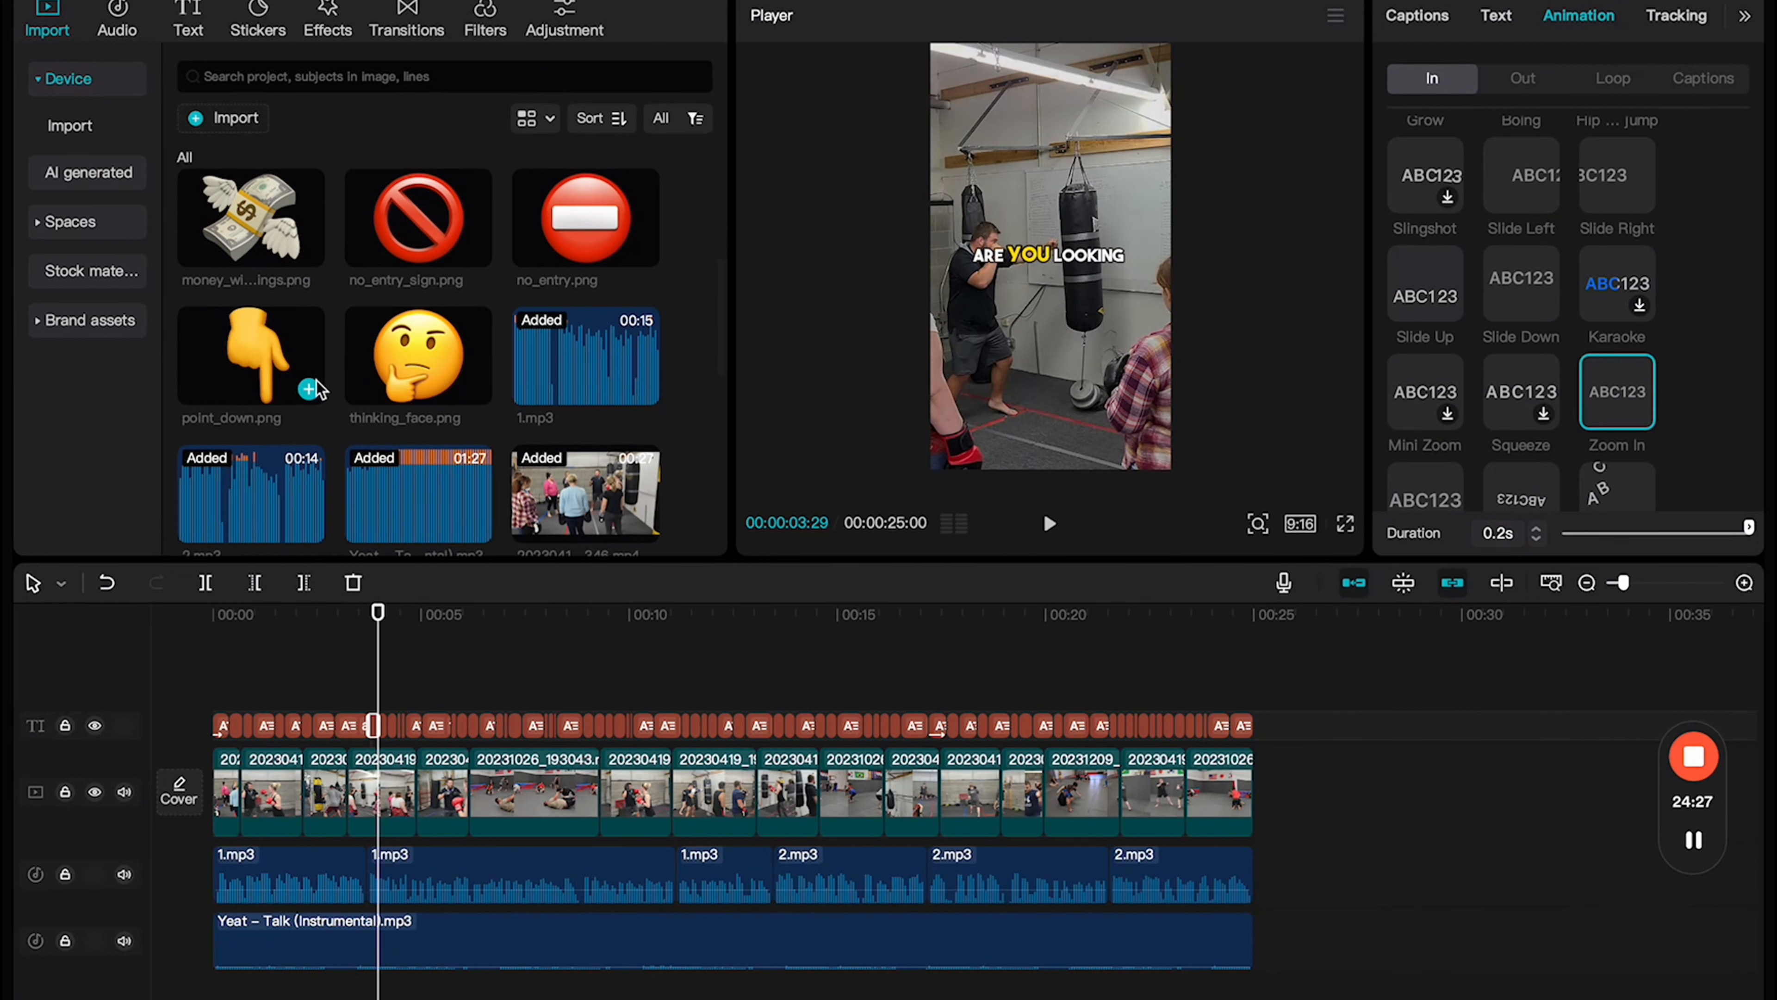
pyautogui.scroll(4, 316, 381)
pyautogui.scroll(2, 316, 381)
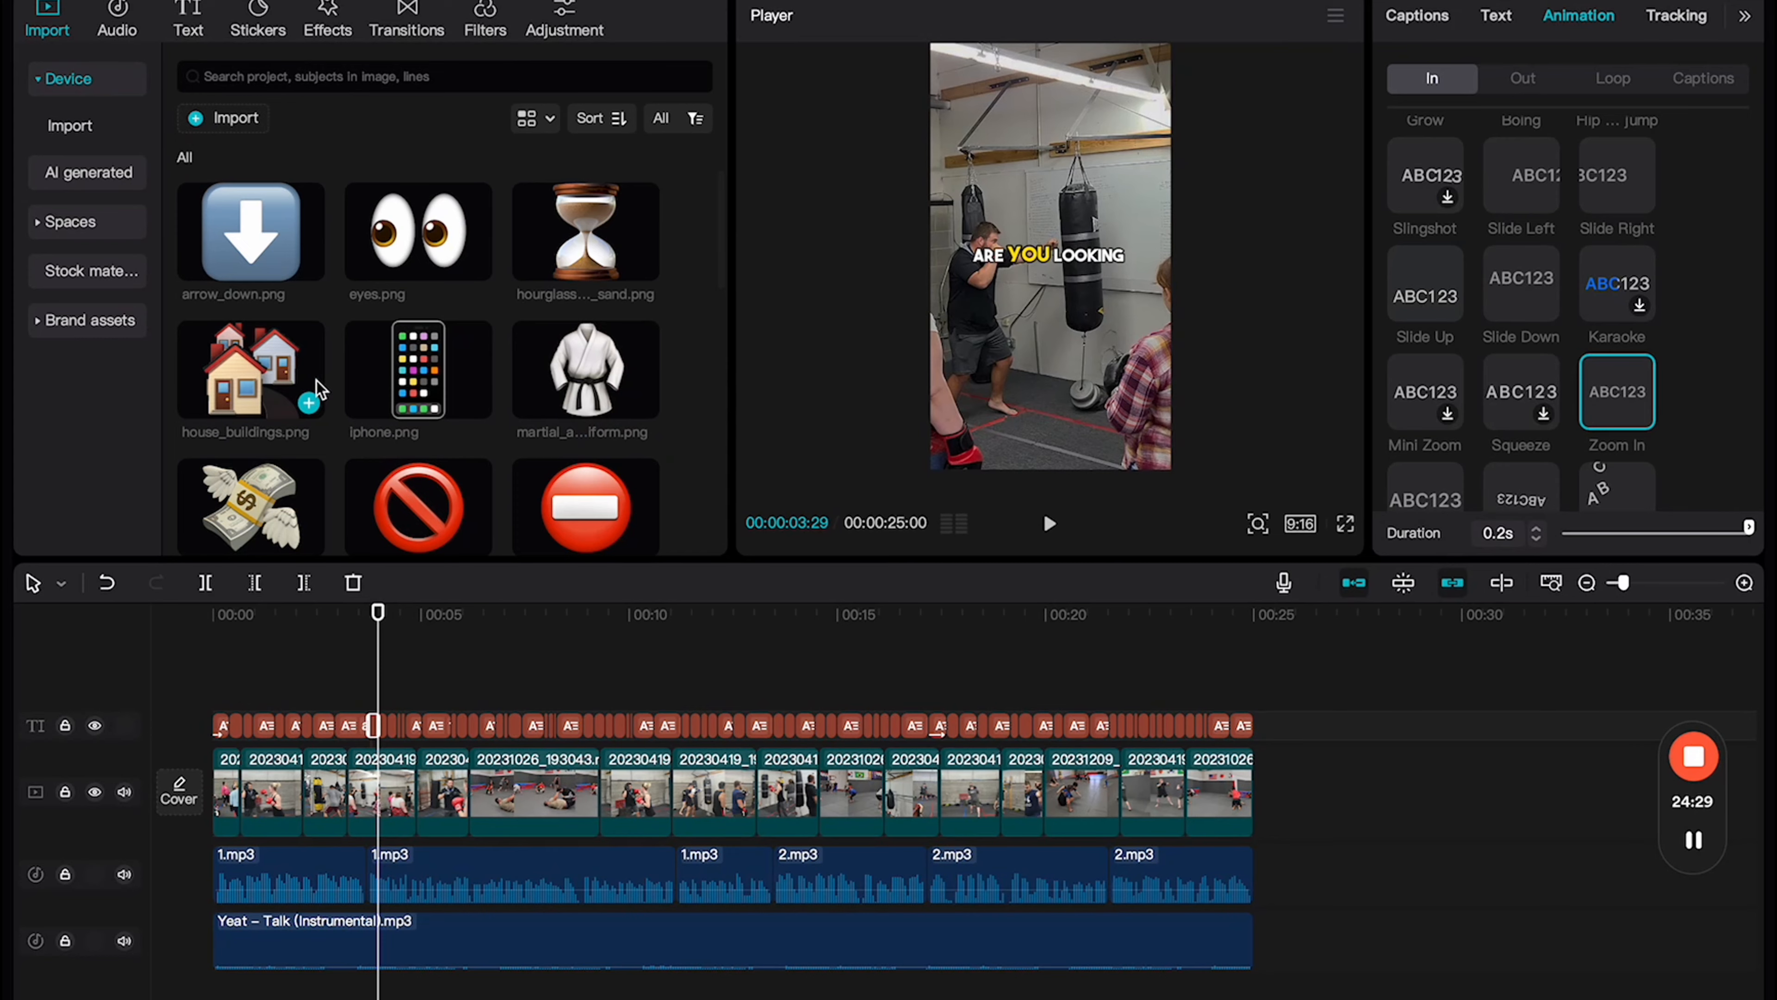
pyautogui.scroll(-4, 316, 381)
pyautogui.scroll(4, 317, 381)
pyautogui.scroll(-3, 316, 381)
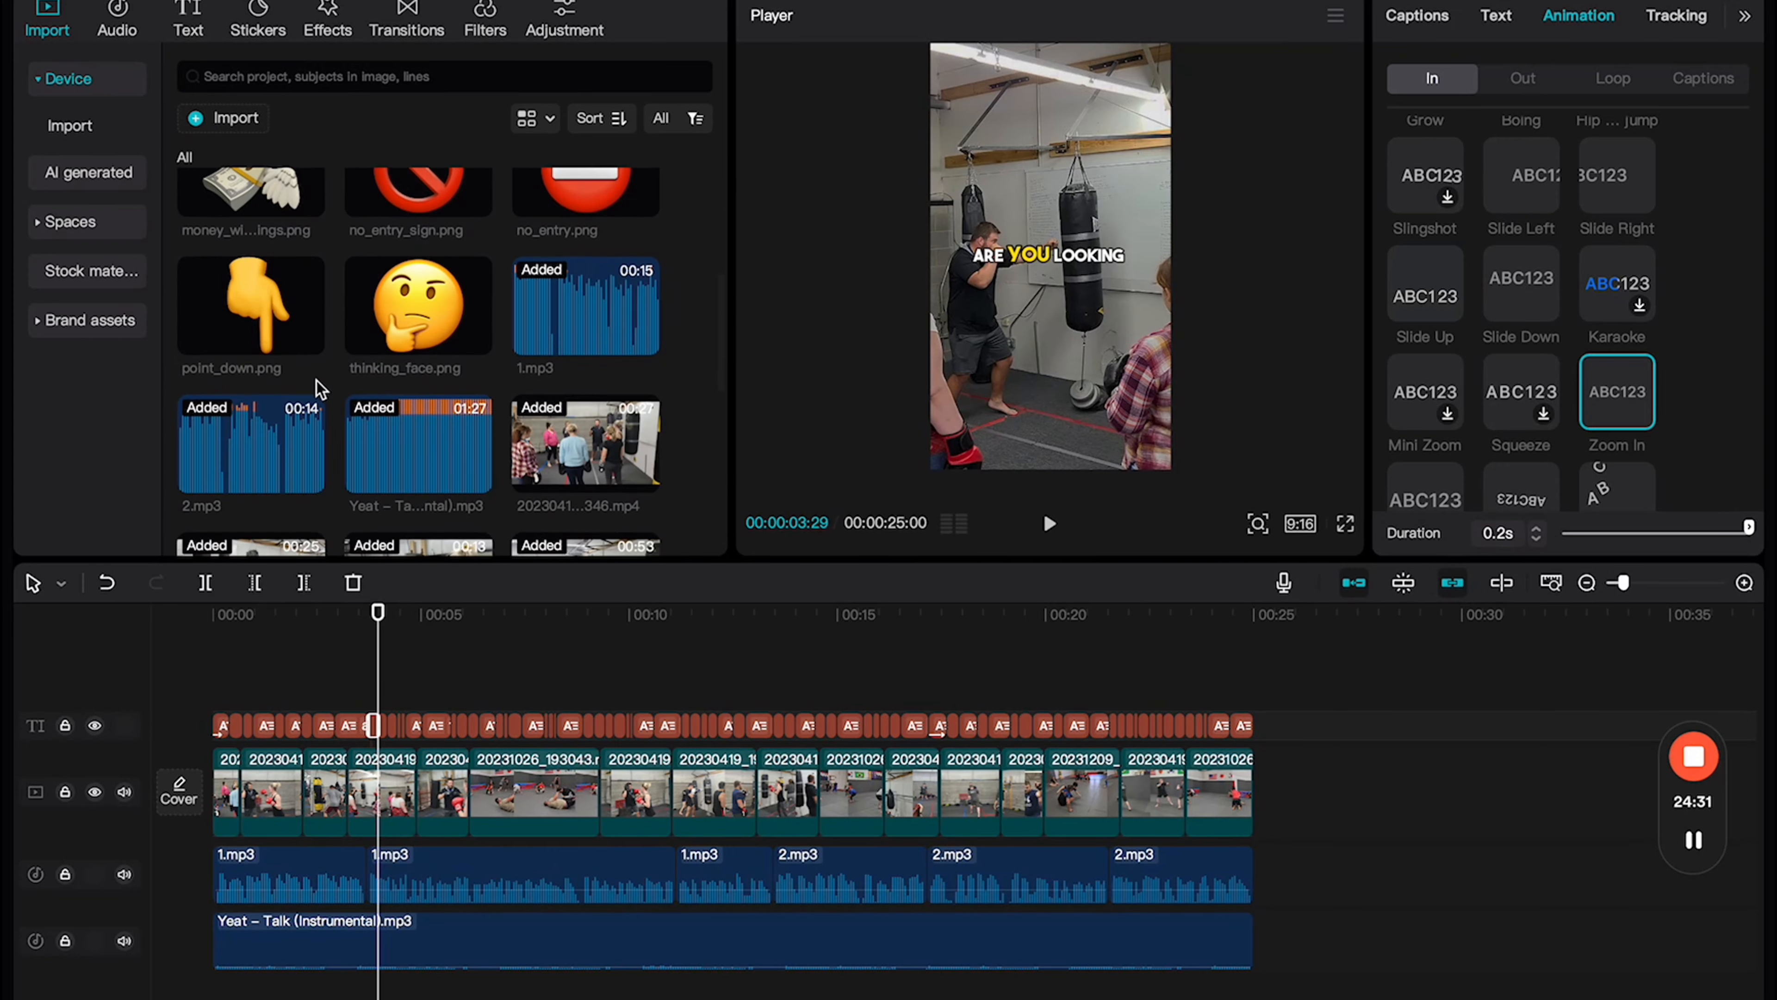
pyautogui.scroll(-3, 316, 381)
# Step: Switch to the web browser and open the Emoji to image site, emoji.aranja.com, in a new tab
pyautogui.hotkey('ctrl', 'Right')
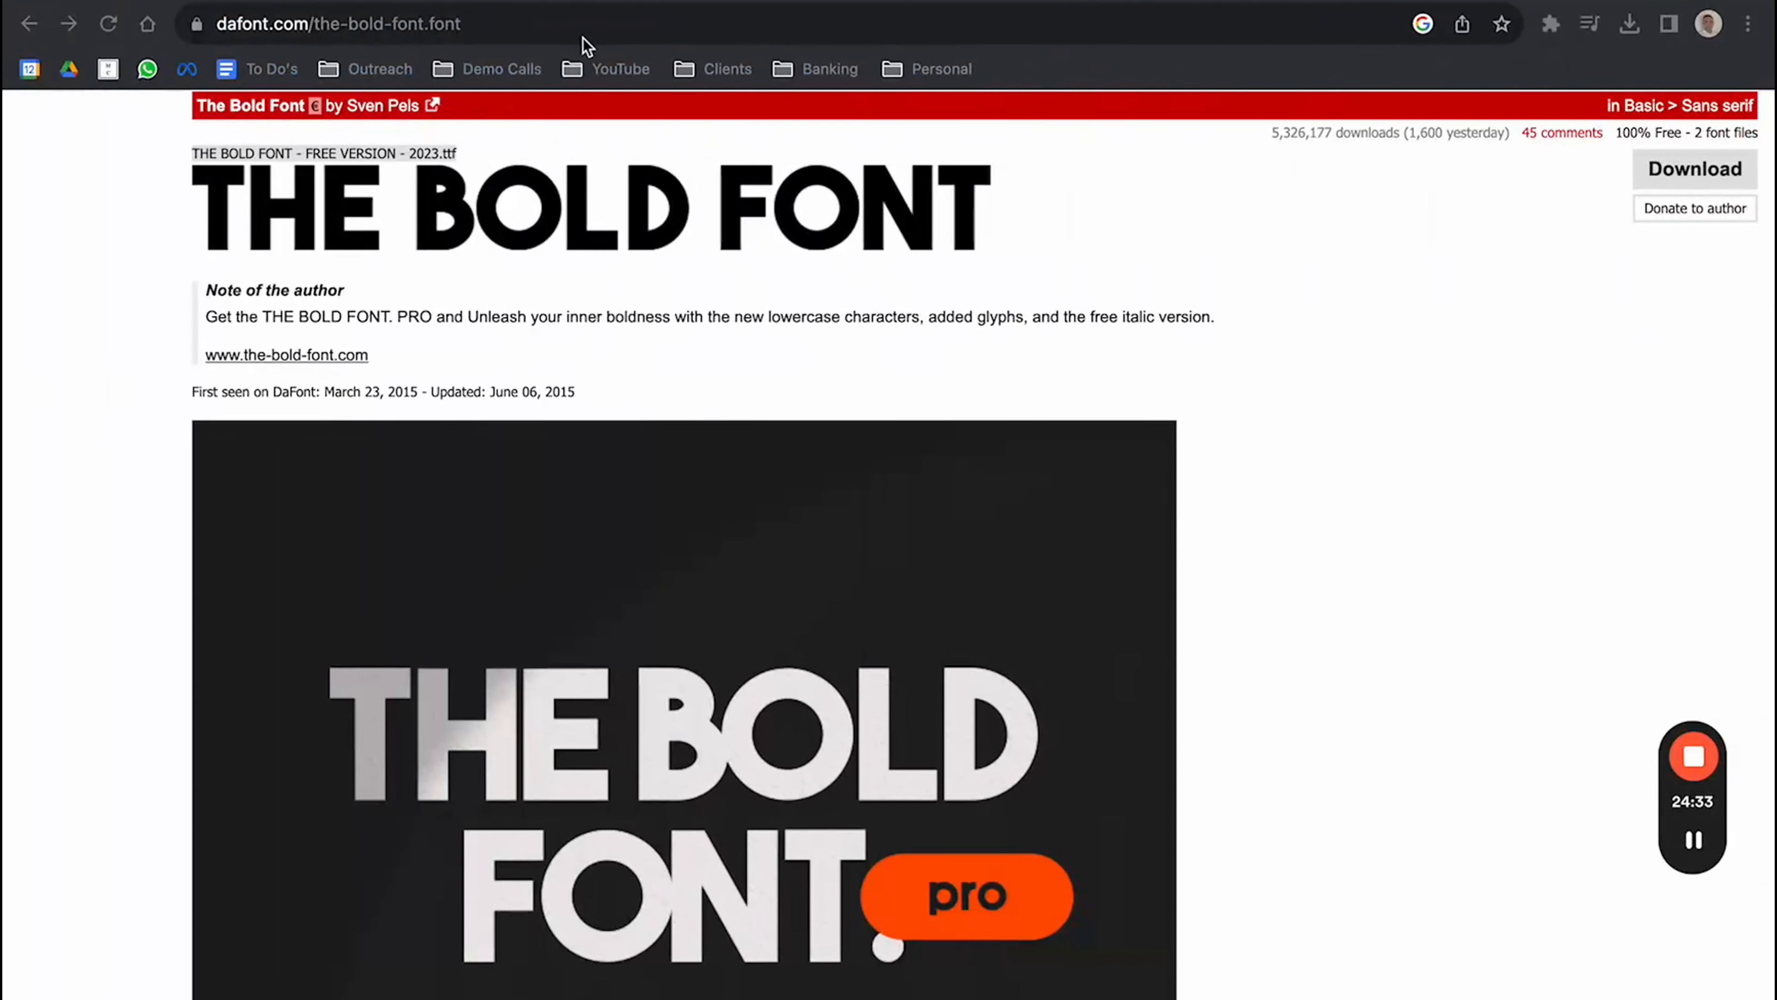
pyautogui.press('super+t')
pyautogui.write('emoji')
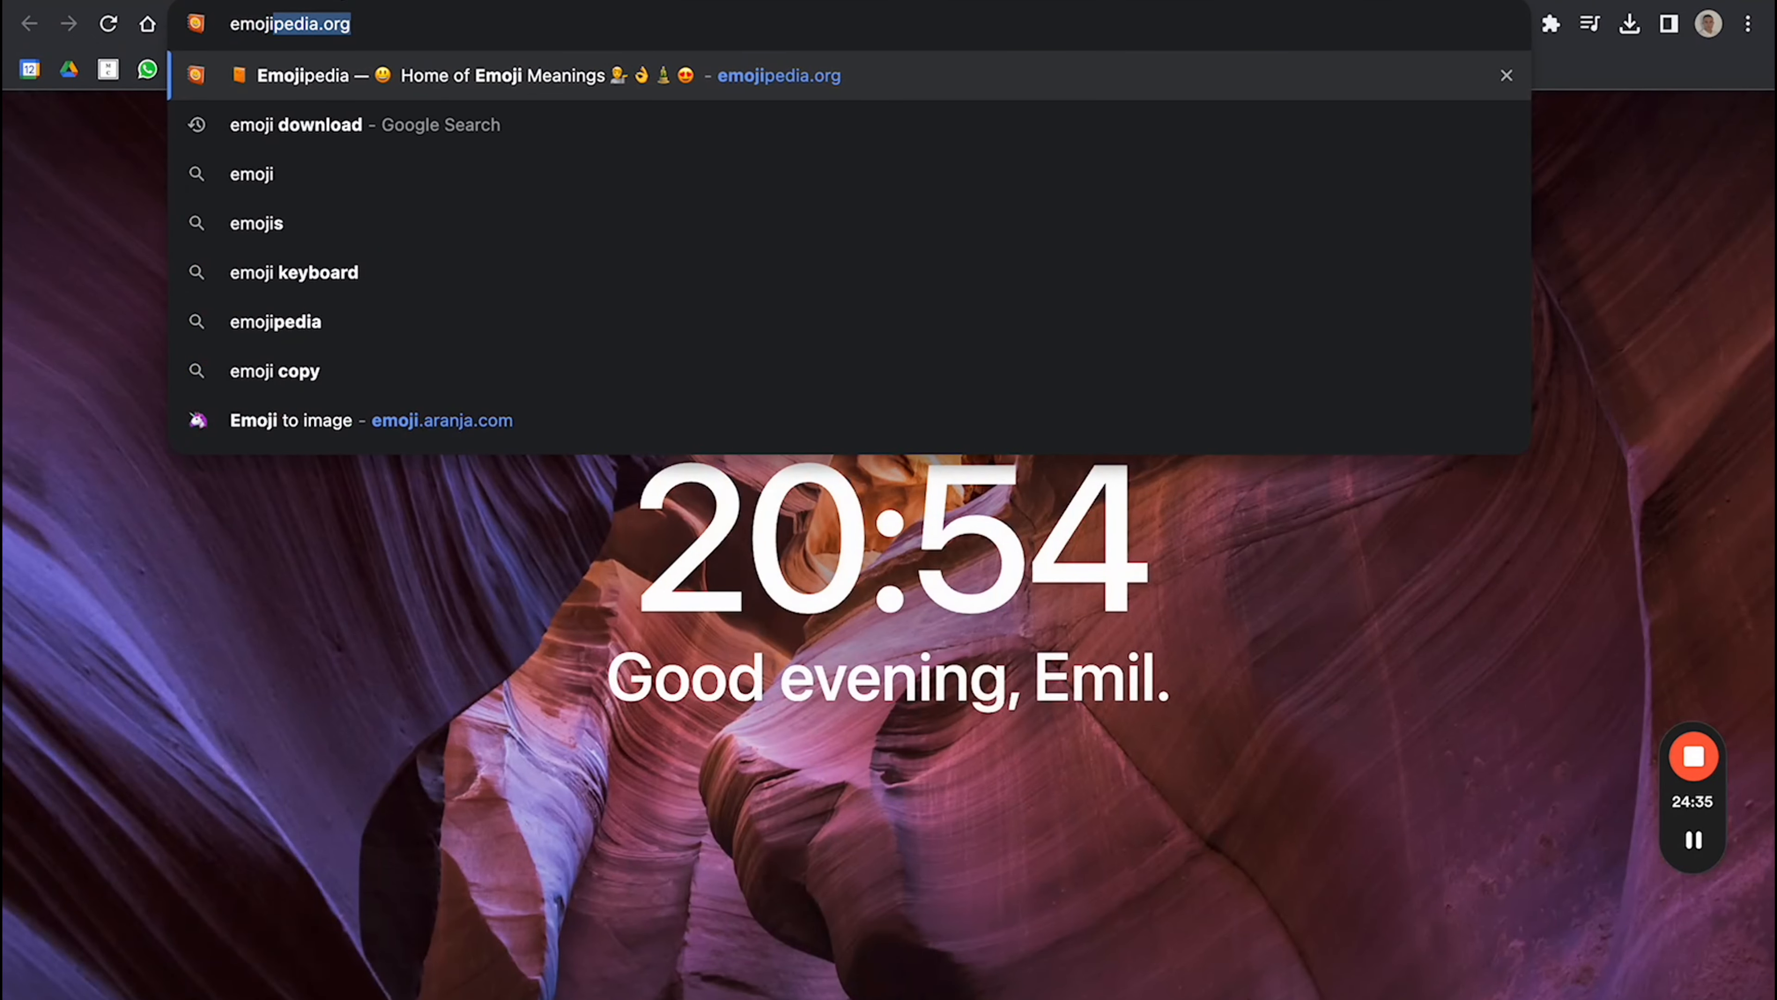
pyautogui.click(408, 421)
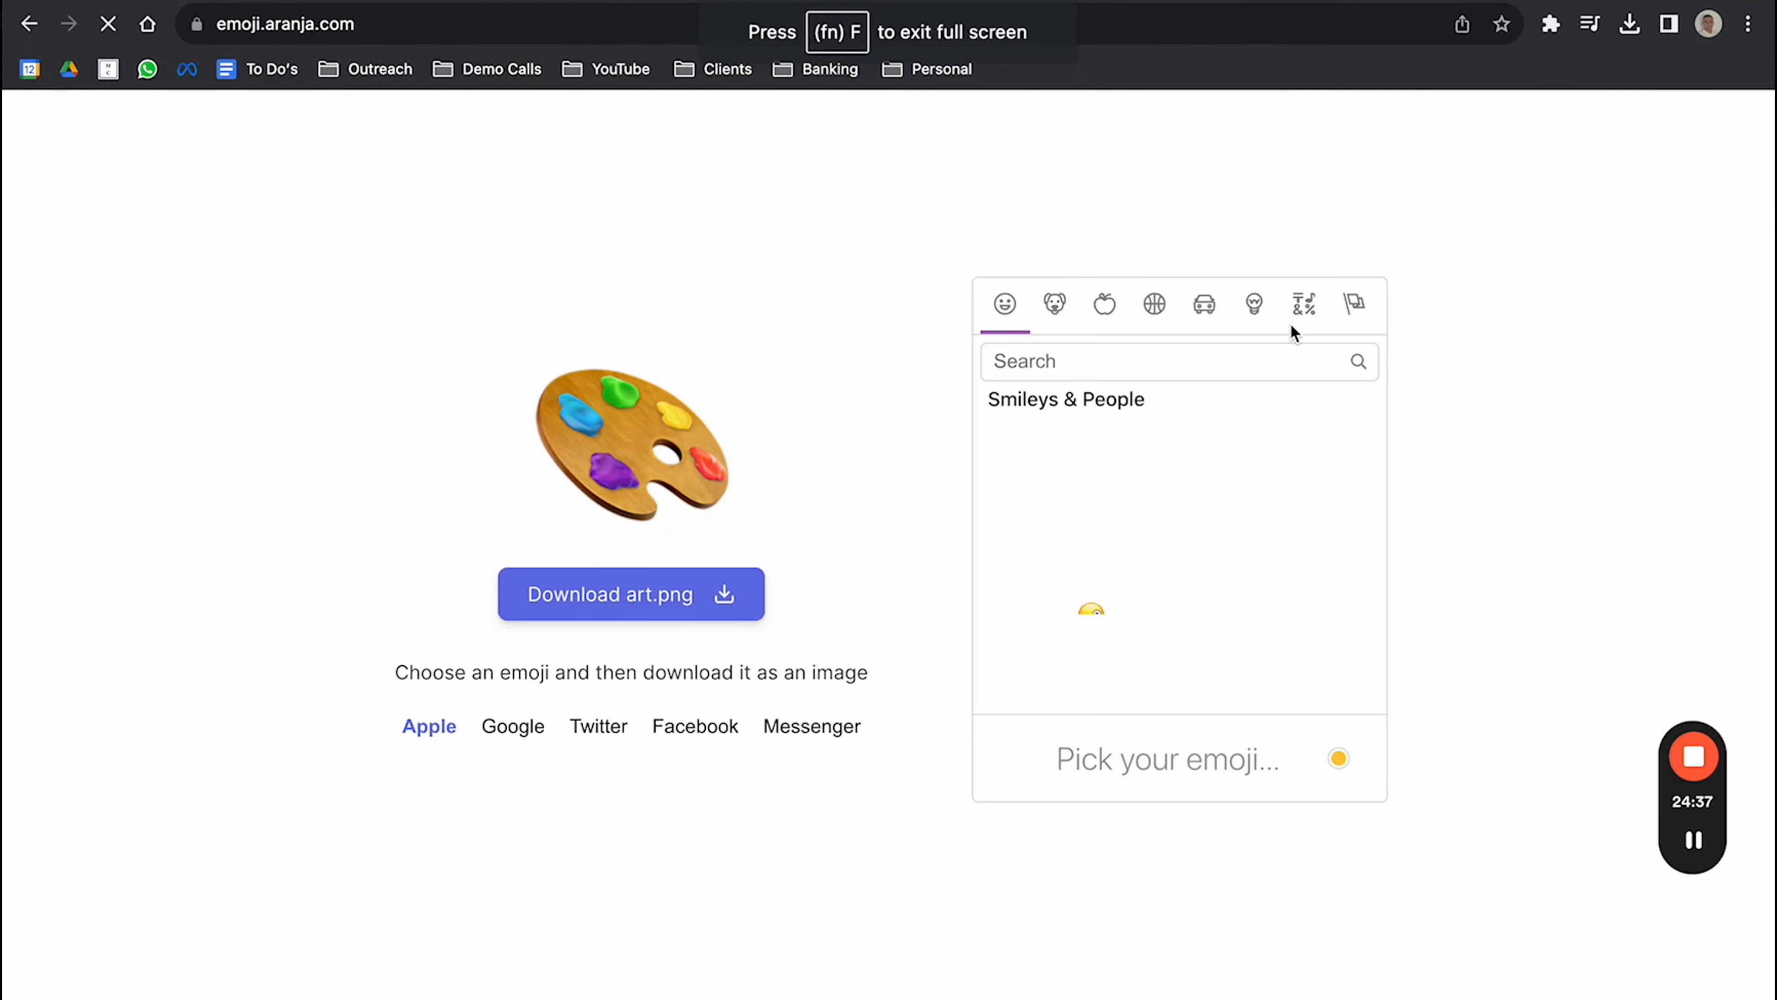
# Step: Search the emoji picker for "wave" and download the waving hand as wave.png
pyautogui.write('wave')
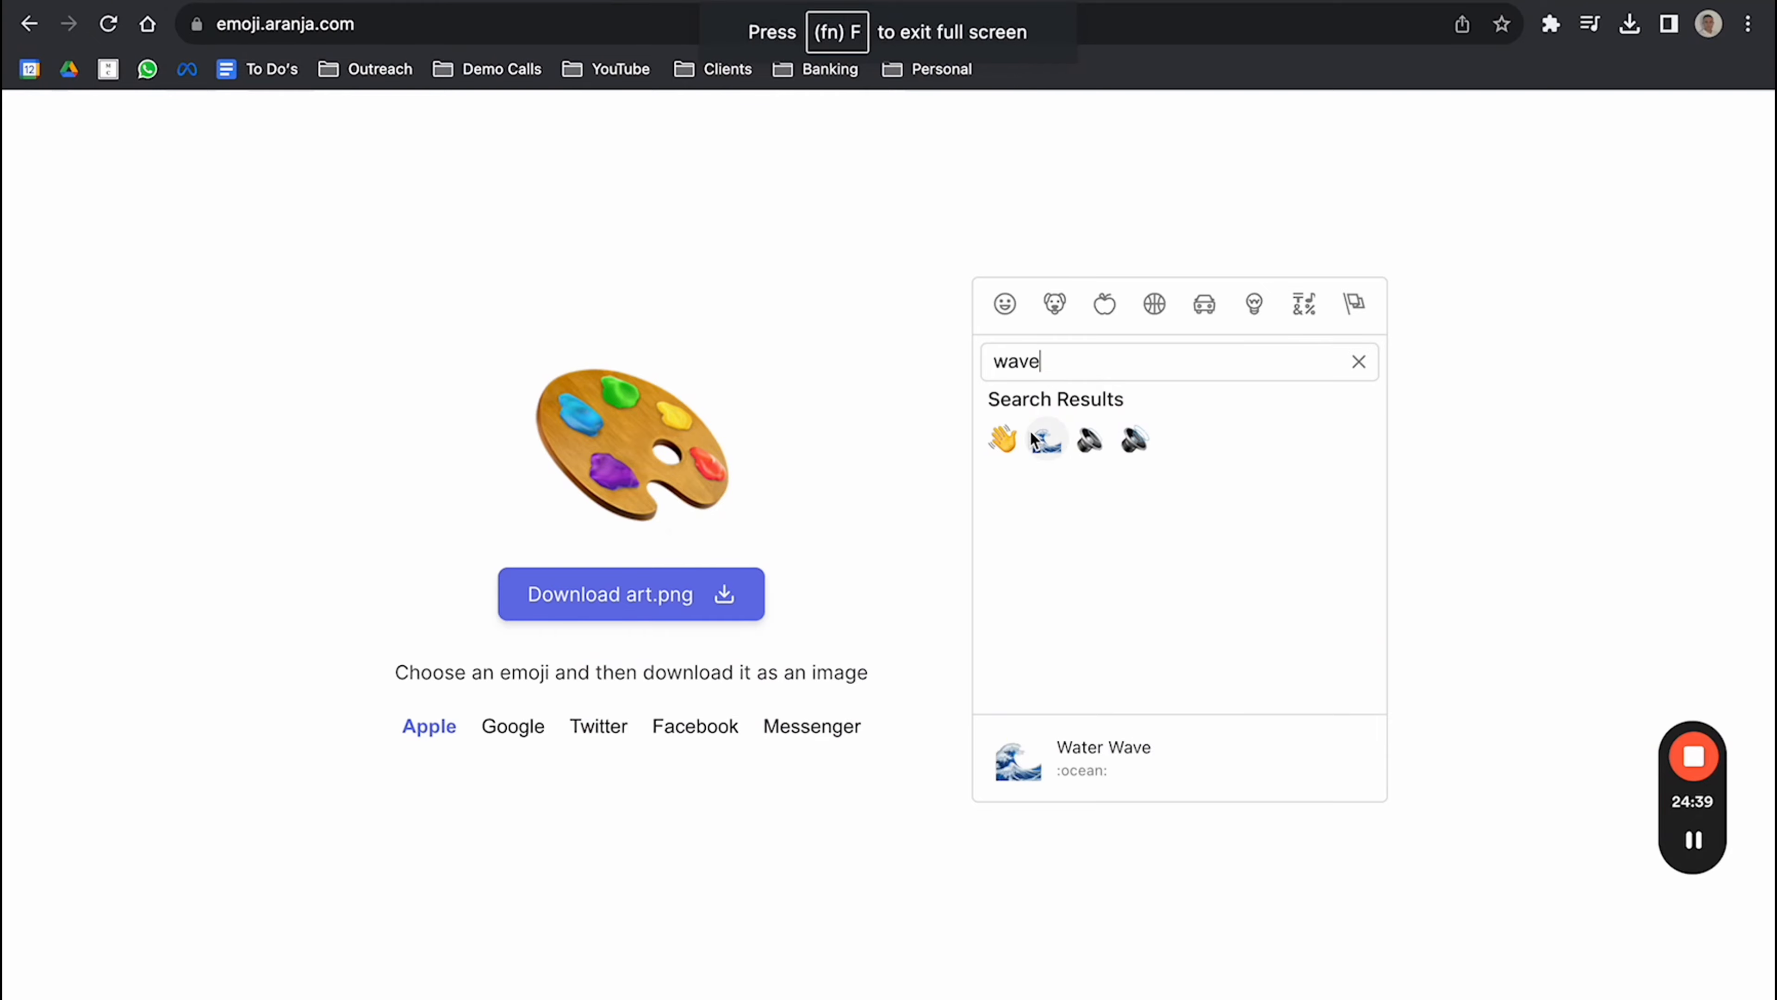
pyautogui.click(1019, 438)
pyautogui.click(703, 594)
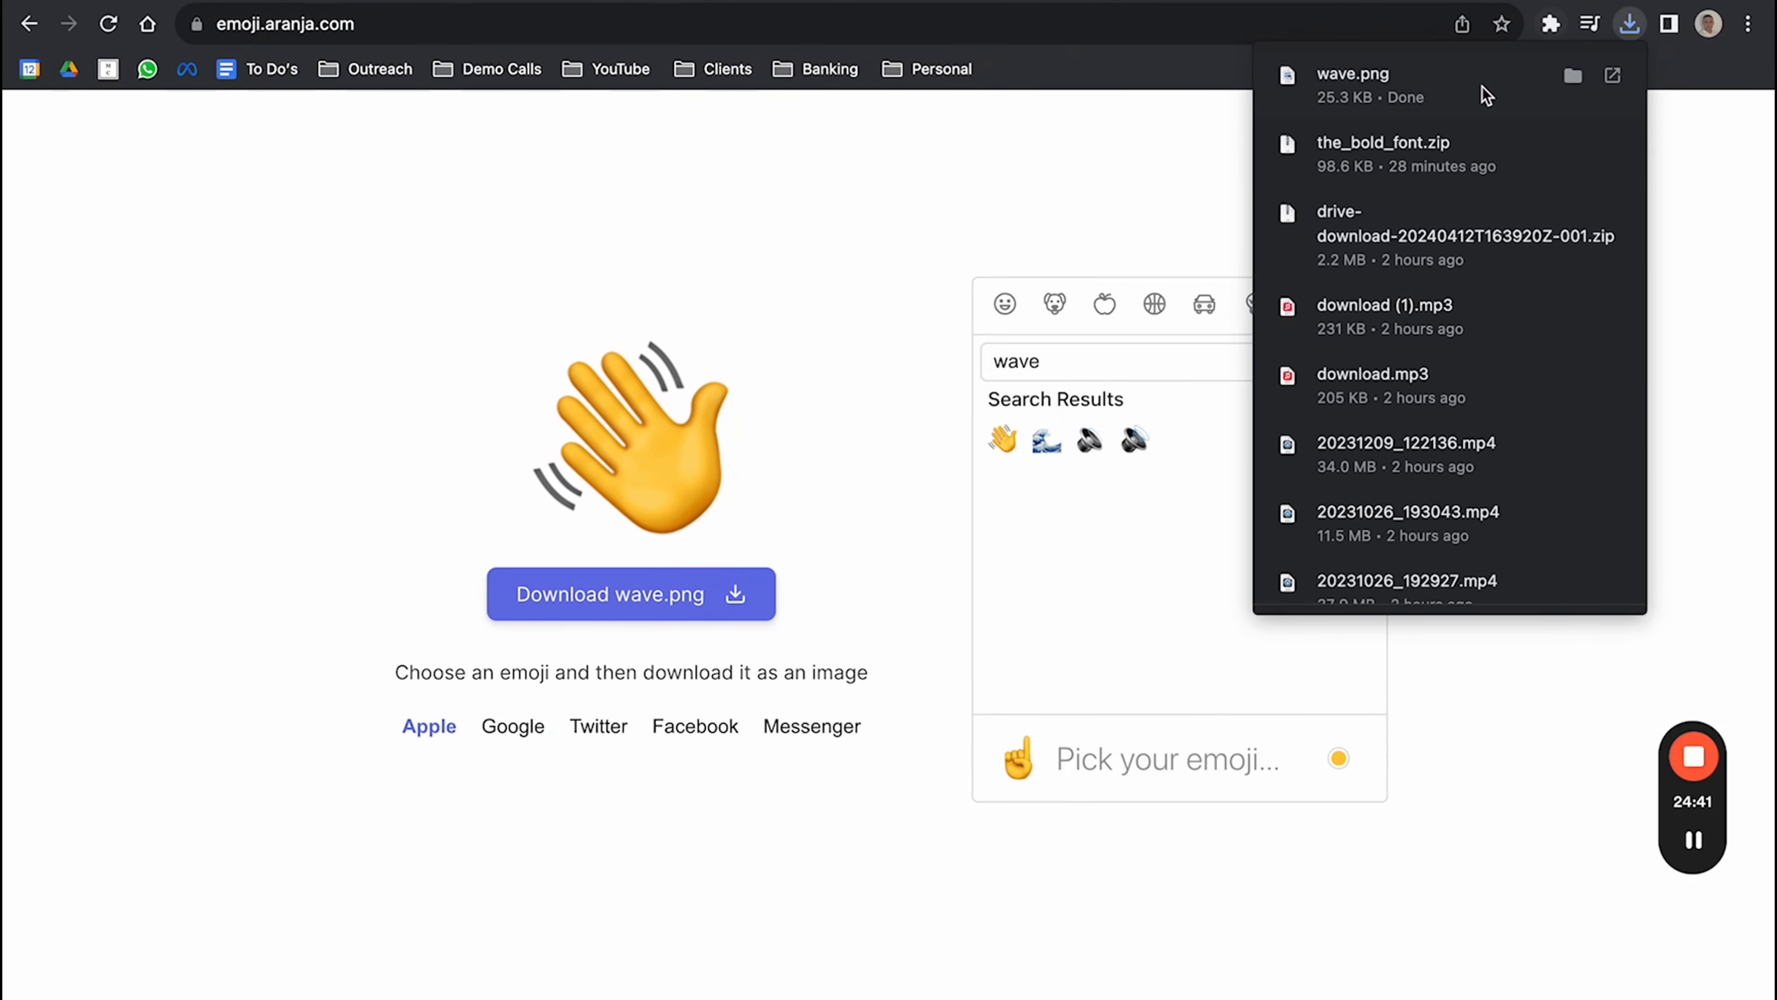
# Step: Bring wave.png into the CapCut project above the main video's start and trim it to the first clip's length
pyautogui.moveTo(1483, 95); pyautogui.dragTo(545, 371)
pyautogui.moveTo(563, 448); pyautogui.dragTo(202, 772)
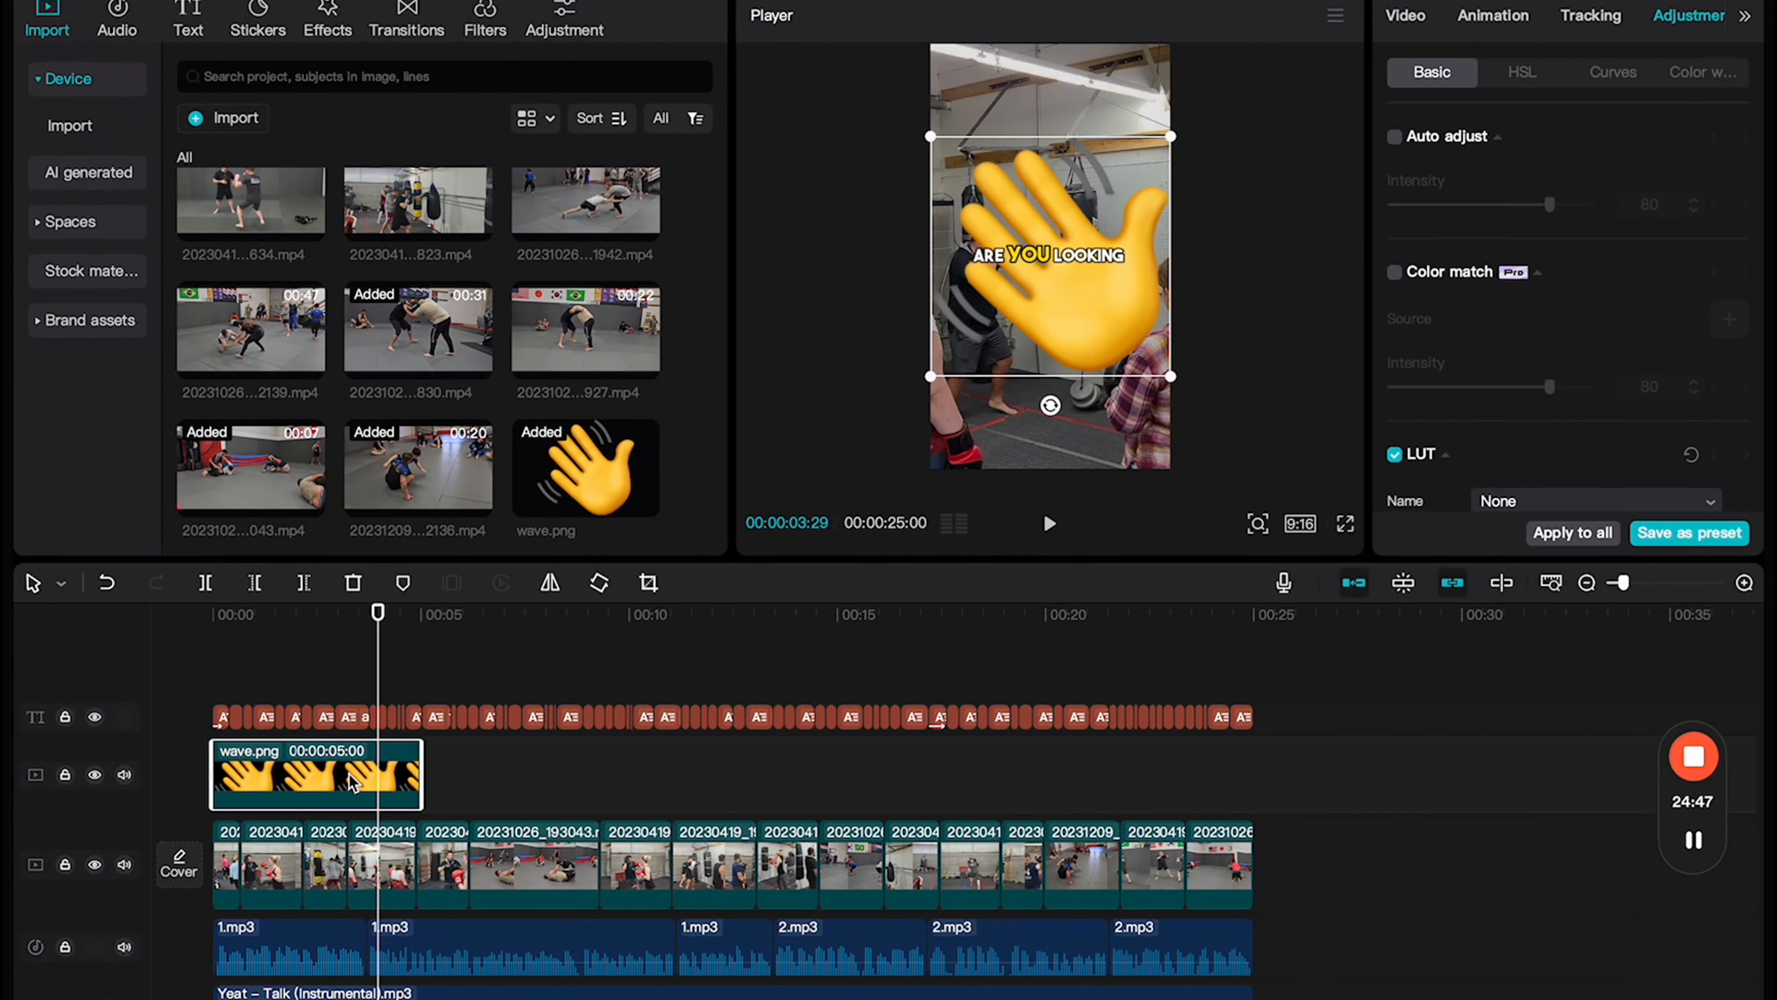
pyautogui.moveTo(424, 770); pyautogui.dragTo(235, 768)
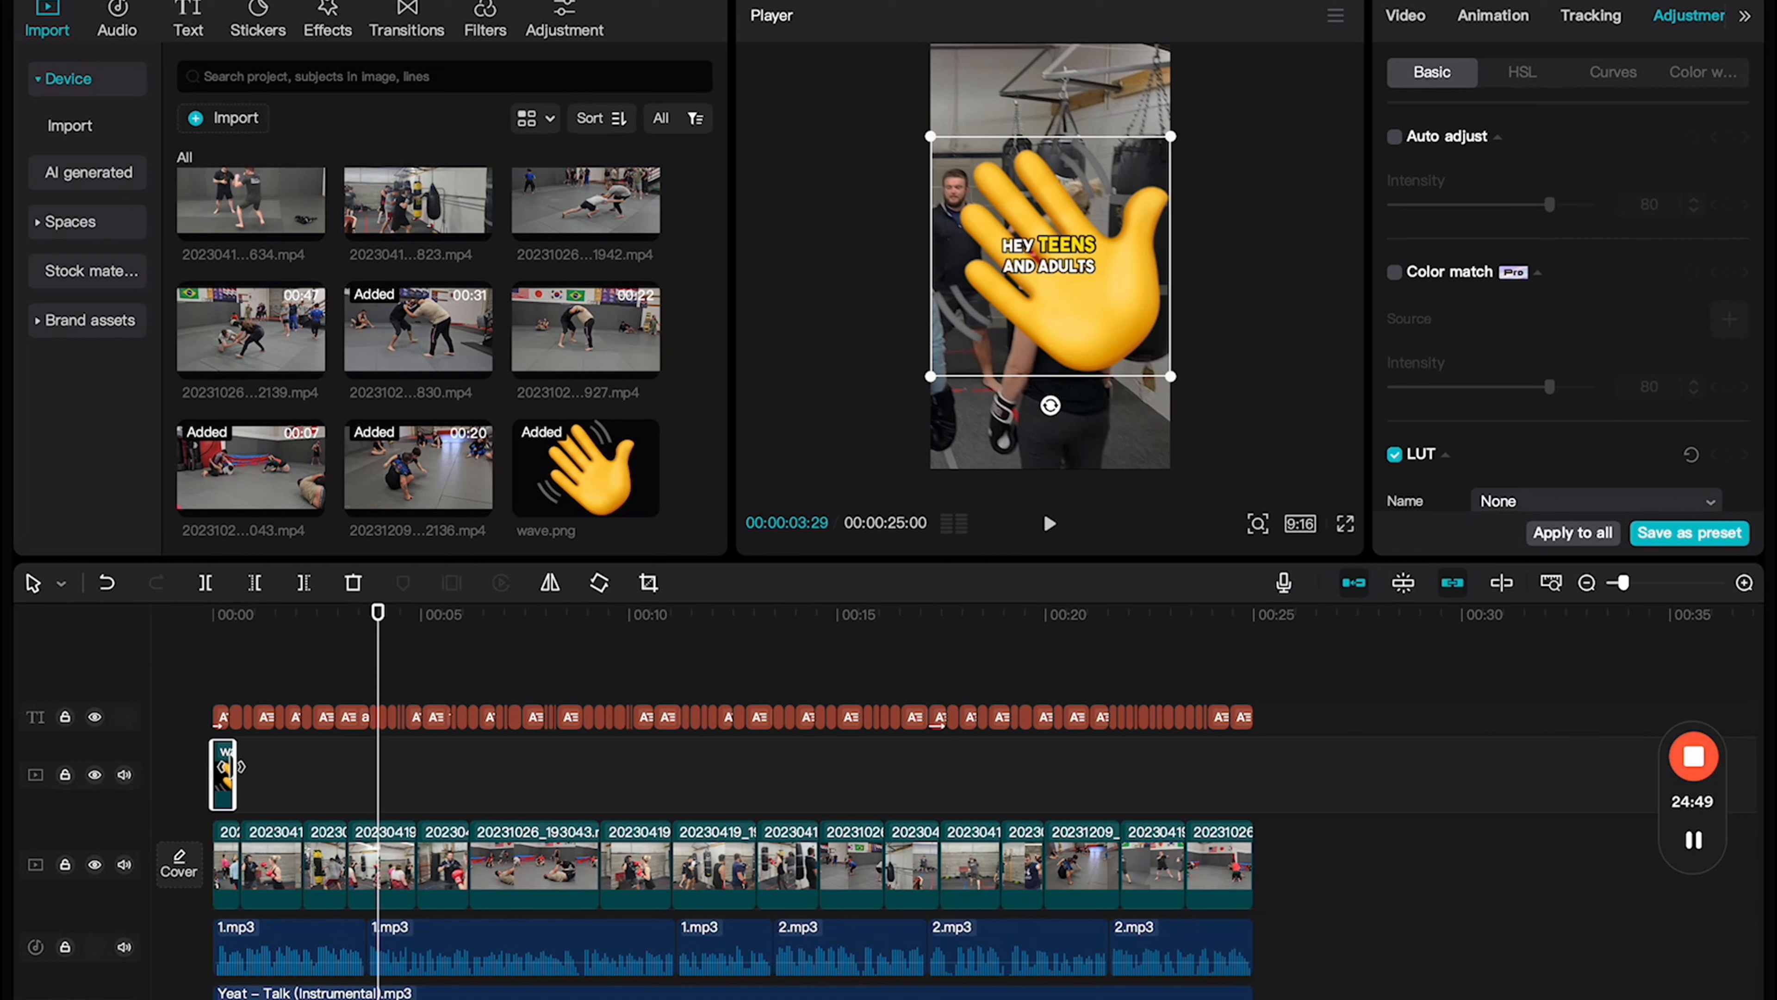
# Step: Shrink the waving hand image to about a third of the frame width and center it just below the opening caption
pyautogui.click(219, 677)
pyautogui.click(223, 756)
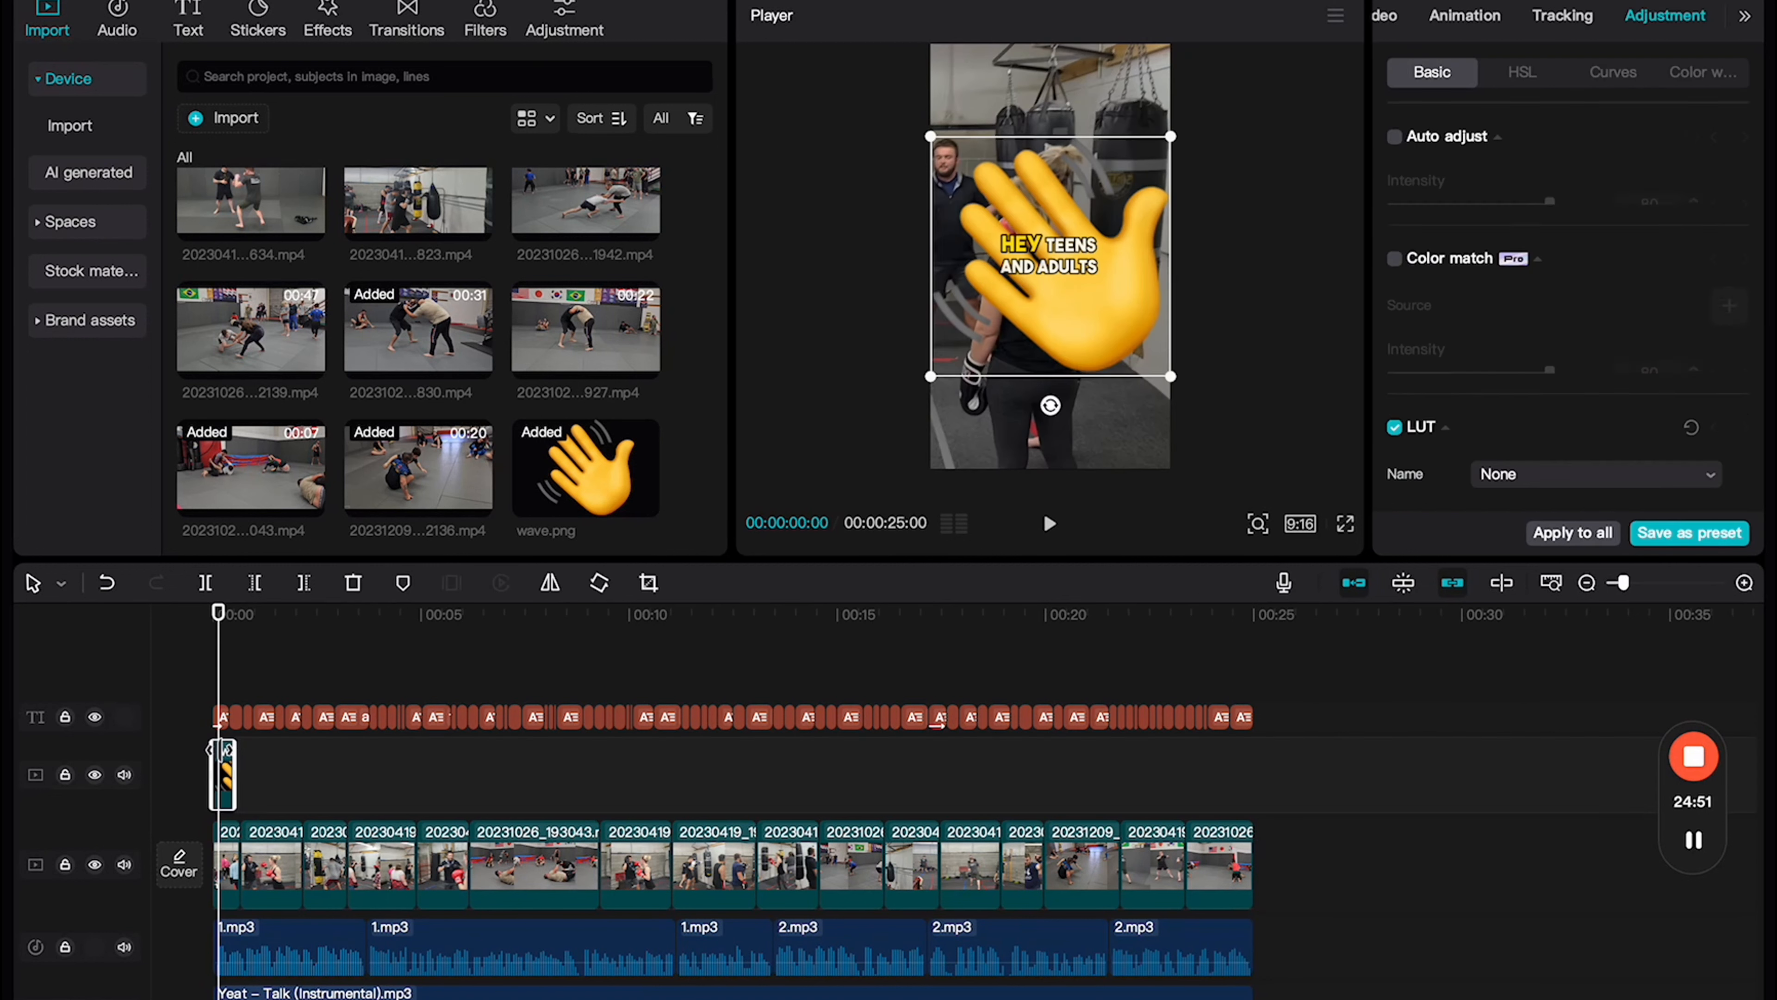
pyautogui.moveTo(936, 369); pyautogui.dragTo(1081, 405)
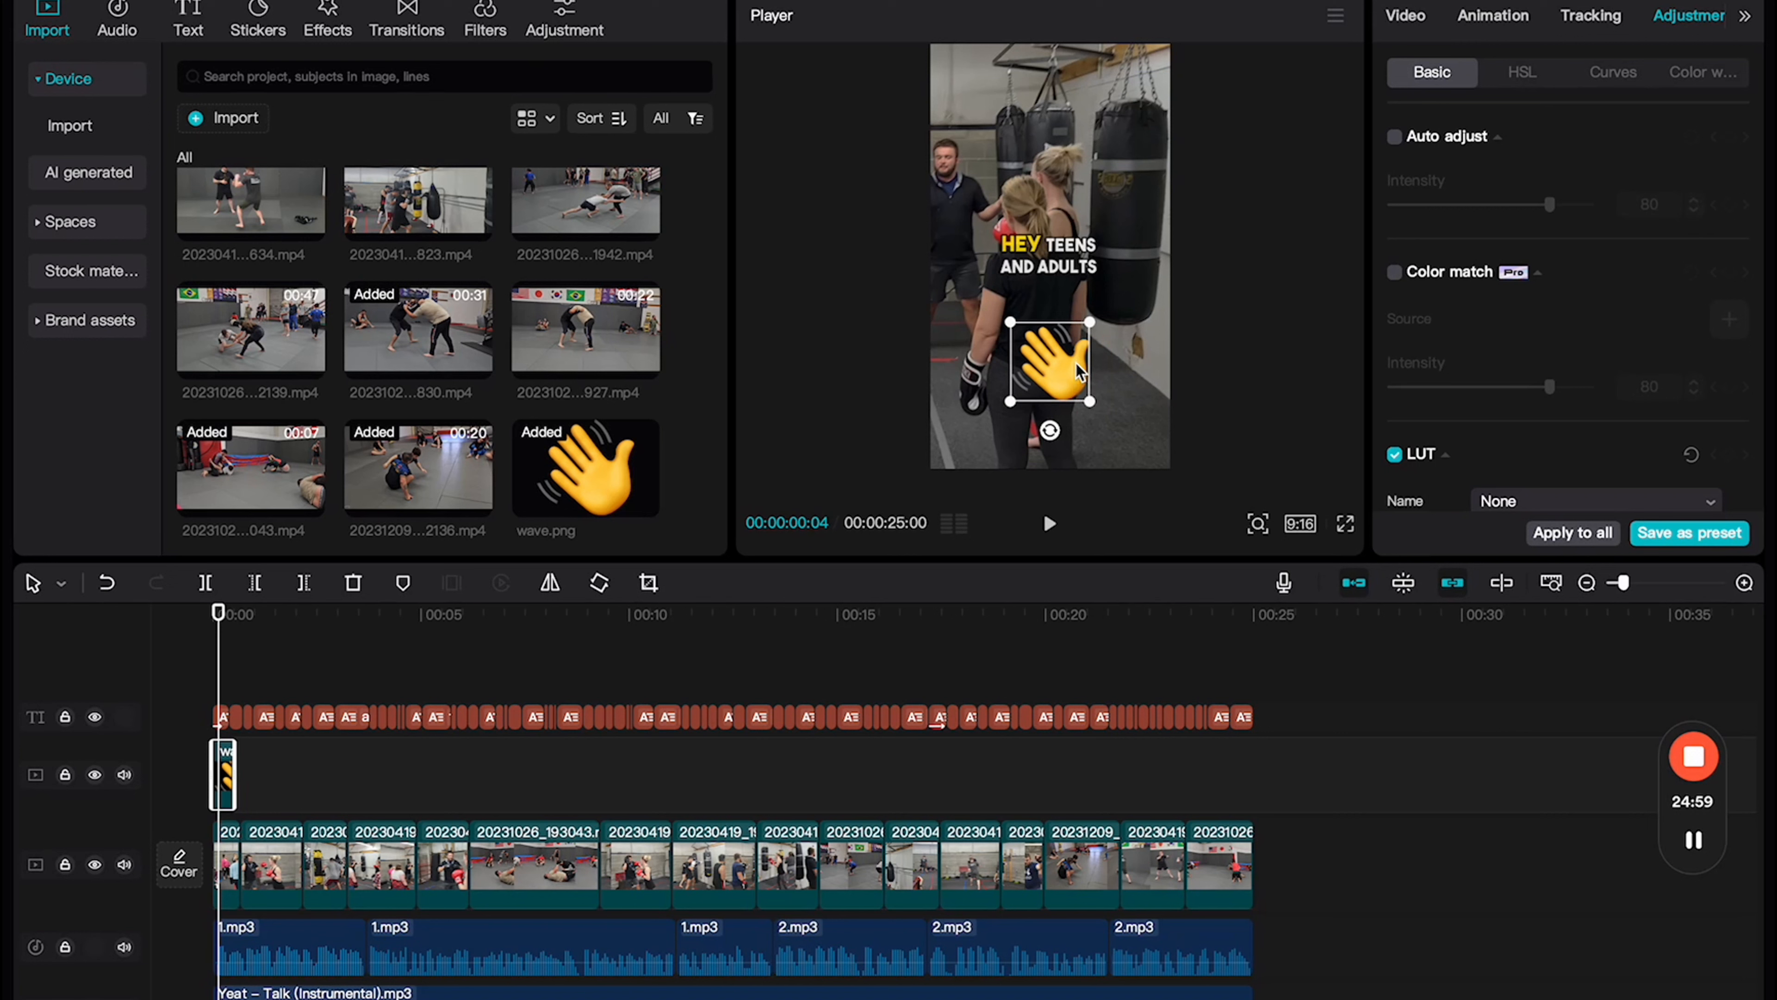
pyautogui.moveTo(1077, 371); pyautogui.dragTo(1077, 359)
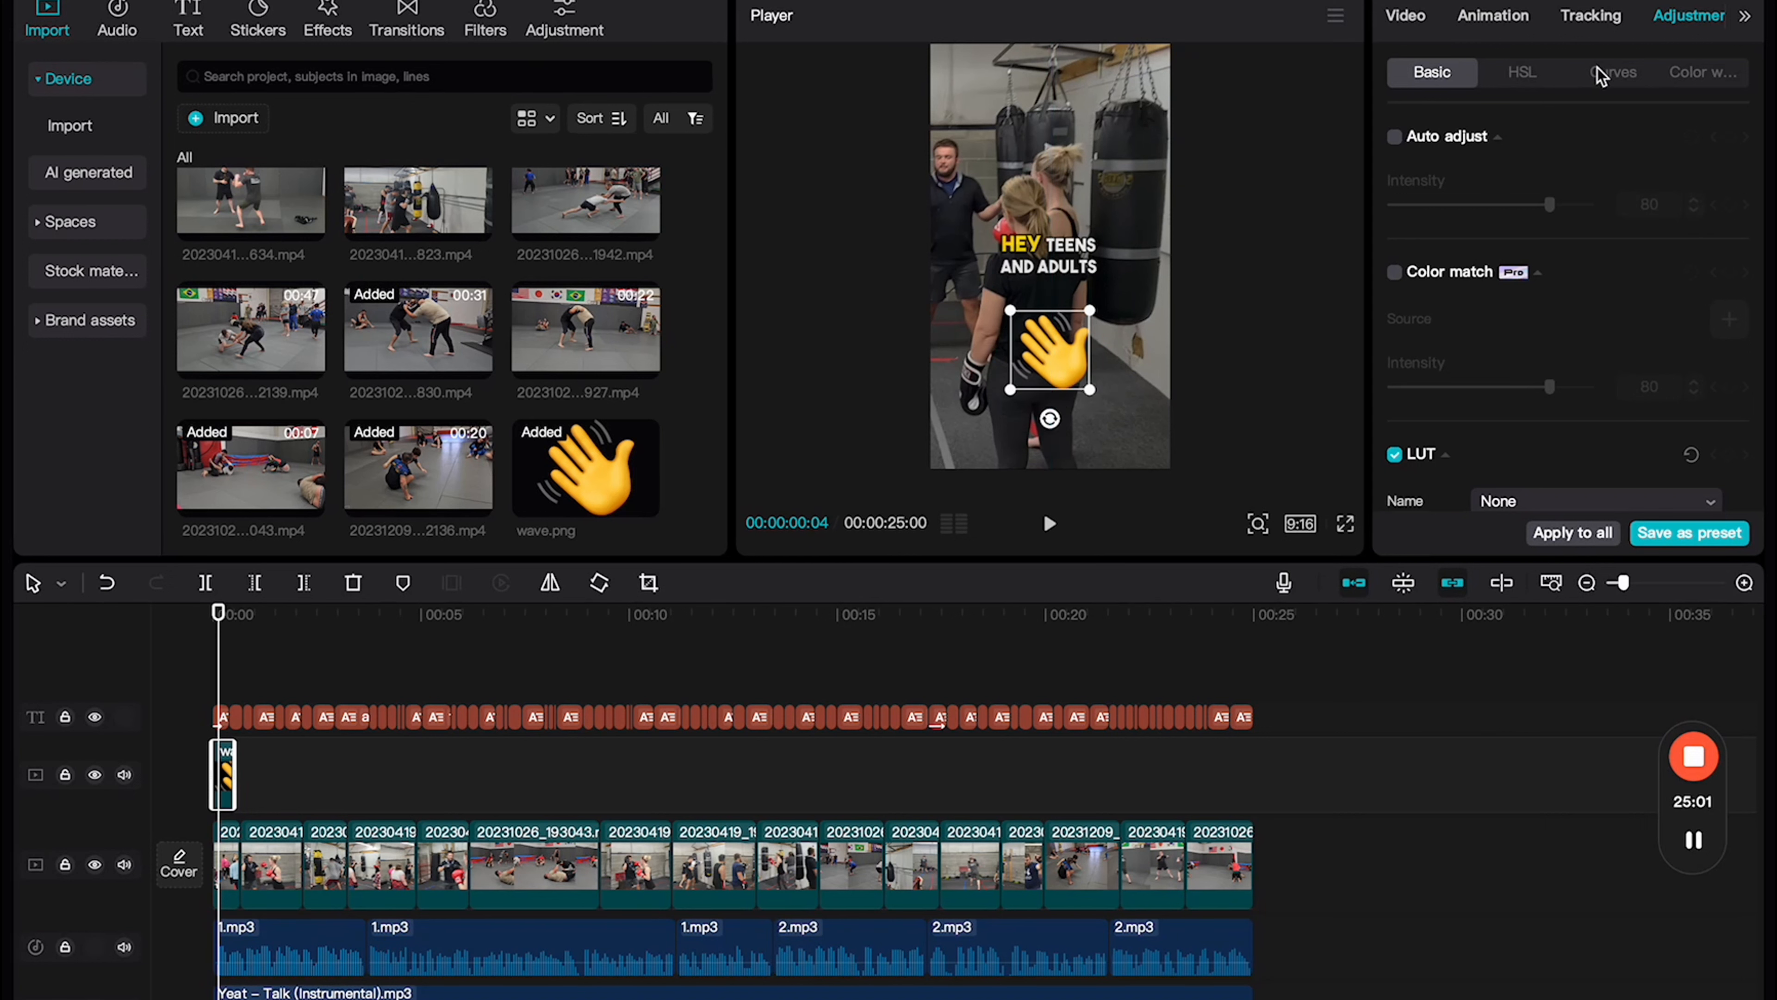
# Step: Compare the Zoom 1 and Zoom 2 combo animations on the waving hand image and apply Zoom 2
pyautogui.click(1493, 16)
pyautogui.scroll(-2, 1550, 308)
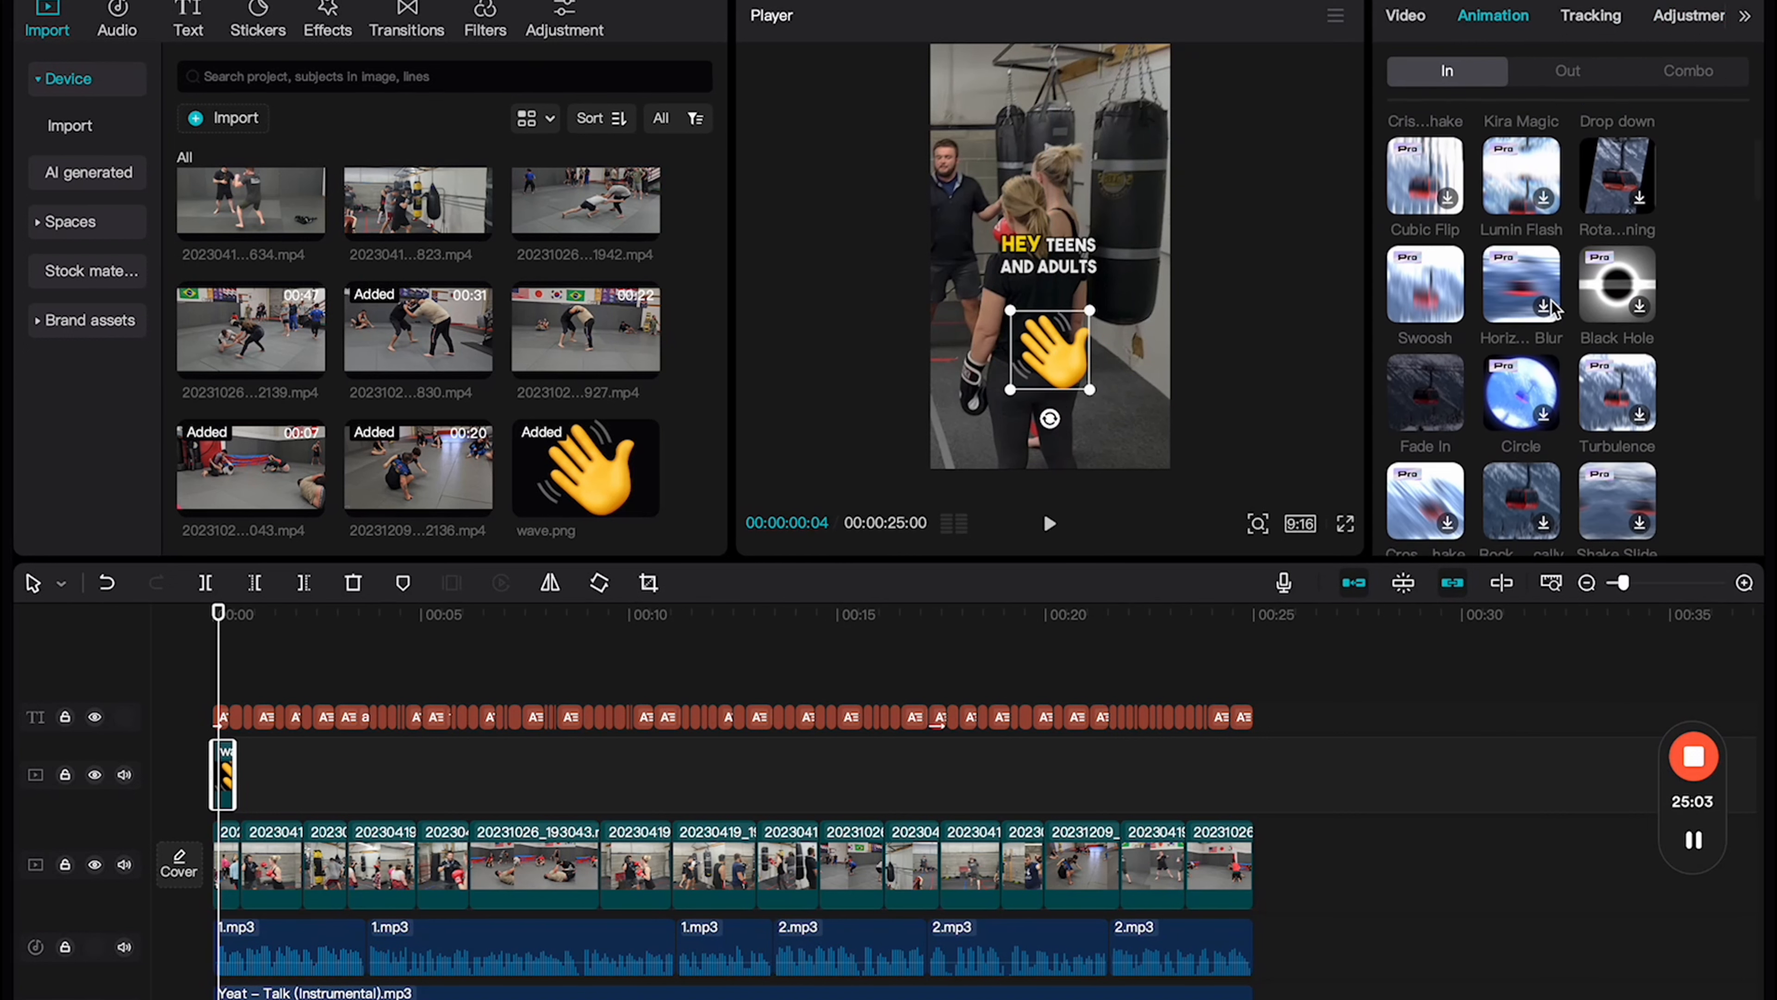
pyautogui.click(1710, 75)
pyautogui.scroll(-5, 1600, 289)
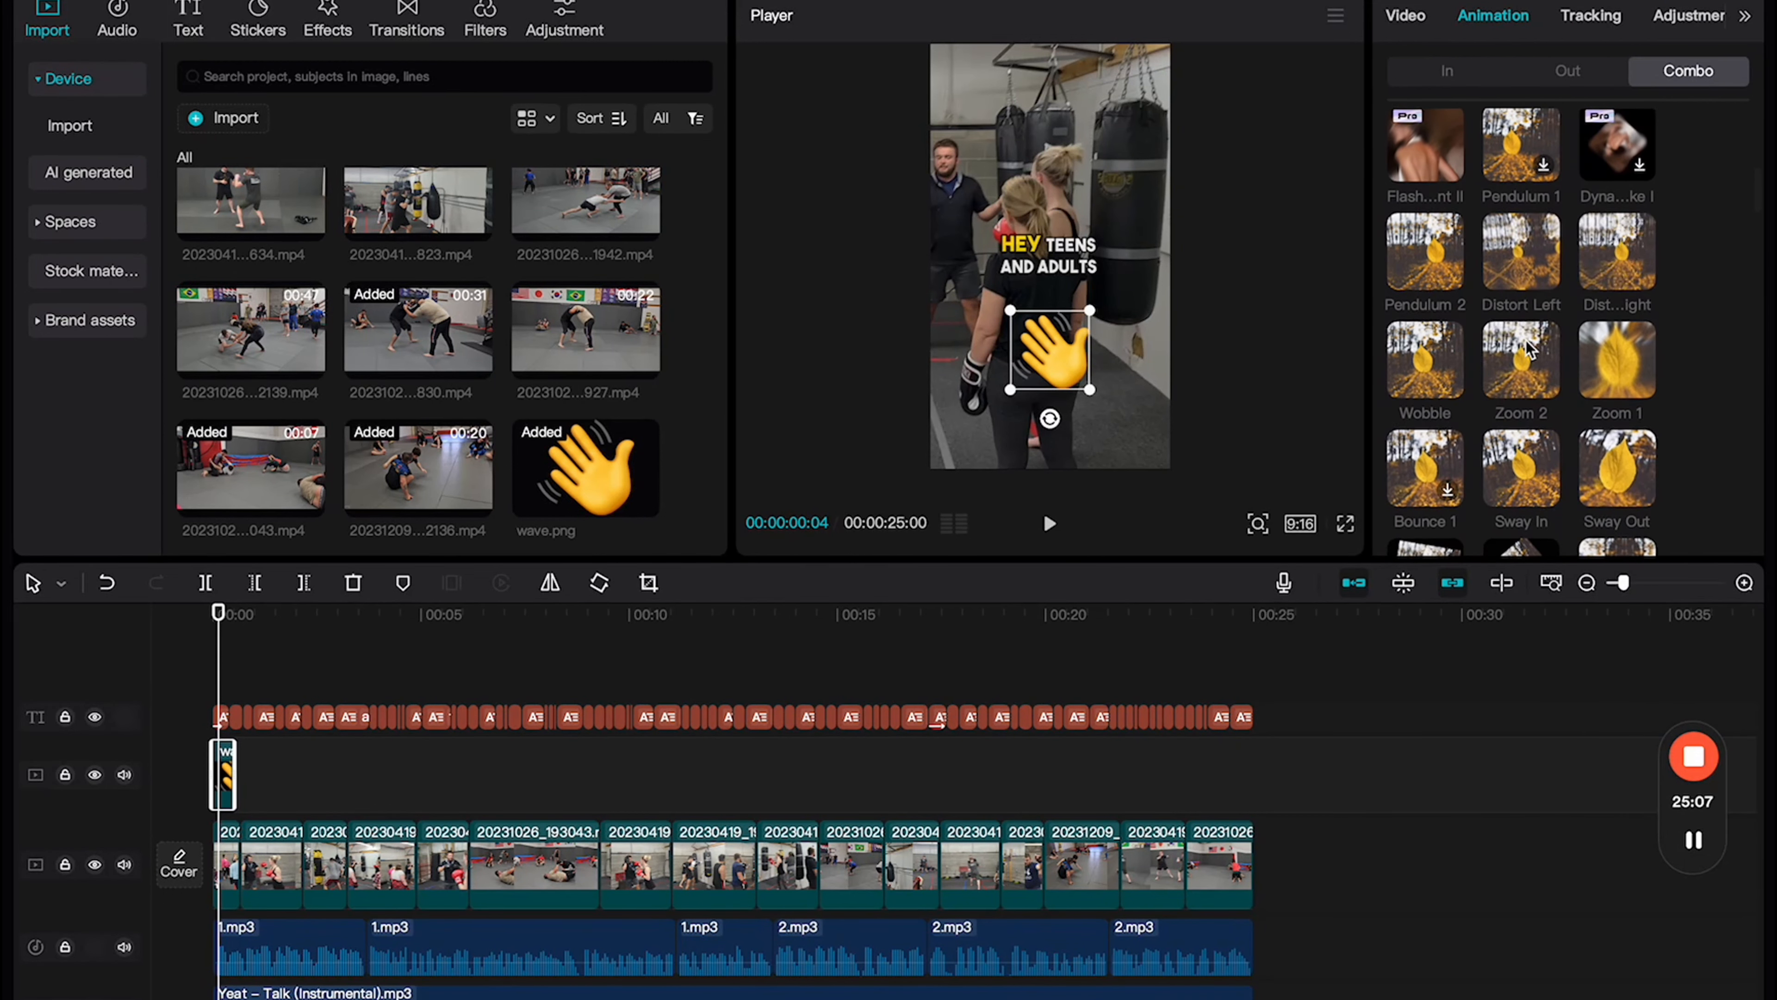
pyautogui.click(1530, 350)
pyautogui.click(1606, 364)
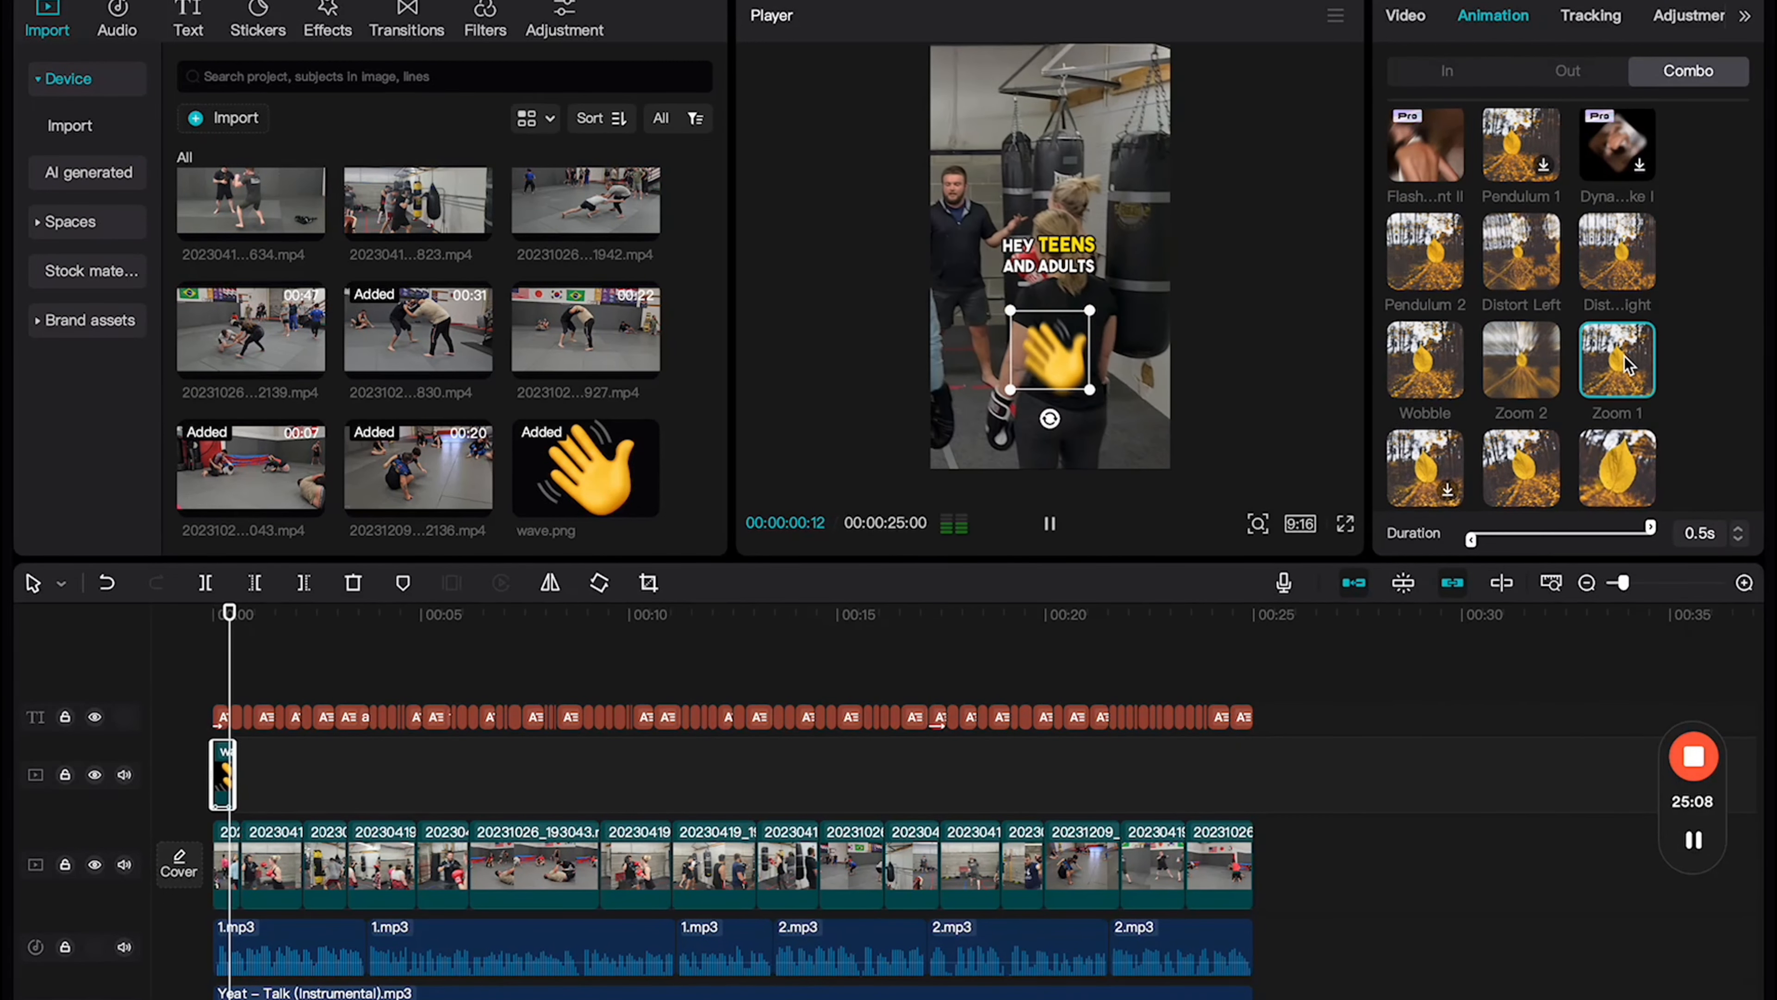
pyautogui.click(1539, 372)
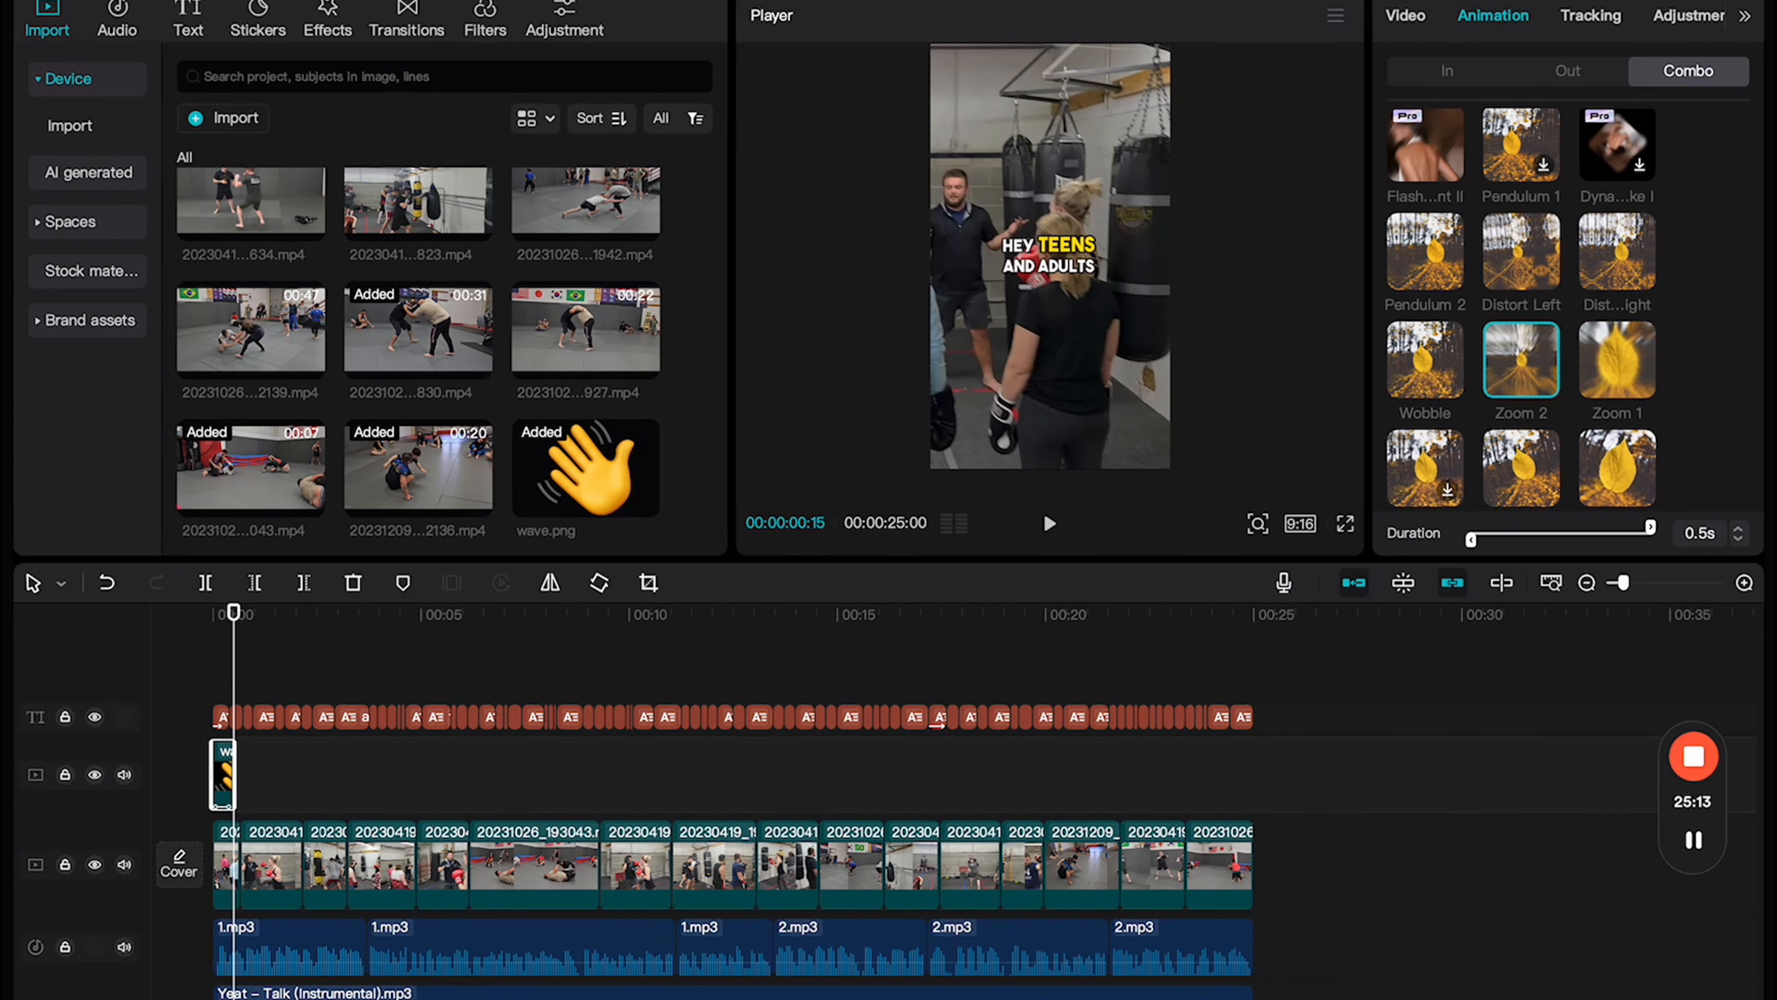
# Step: Turn on loudness normalization and noise reduction for all the 1.mp3 and 2.mp3 voice-over clips
pyautogui.scroll(-1, 231, 959)
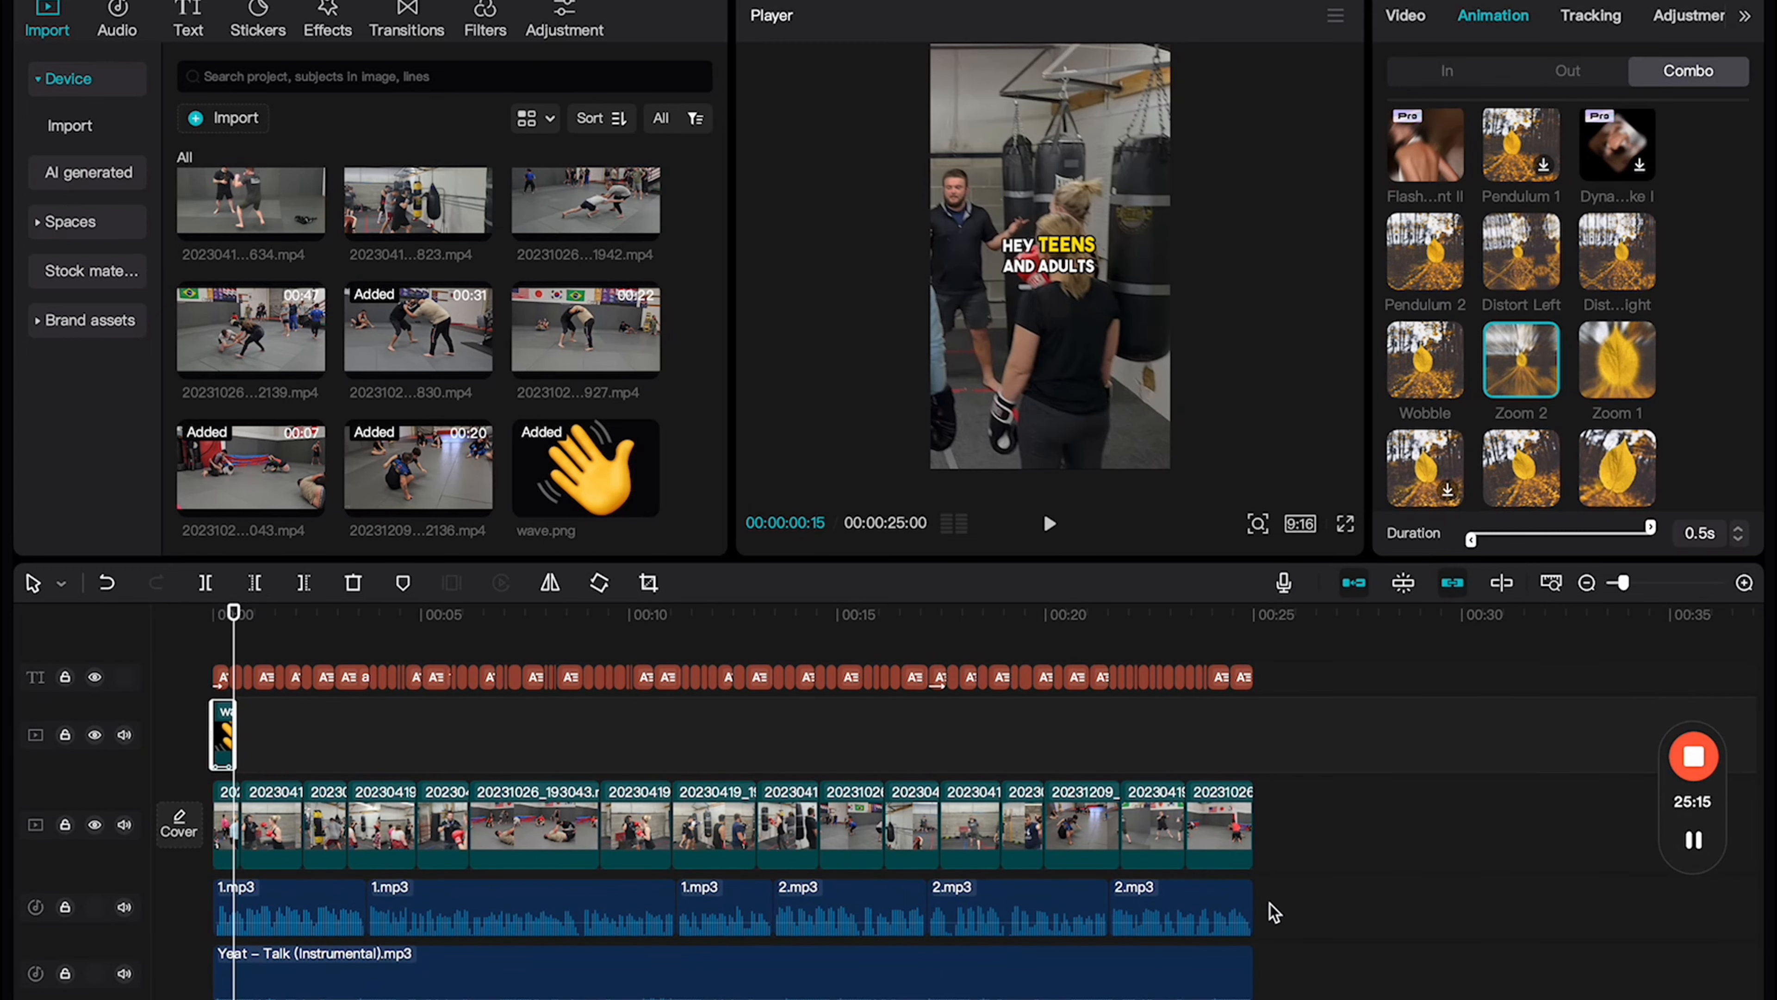
pyautogui.click(249, 897)
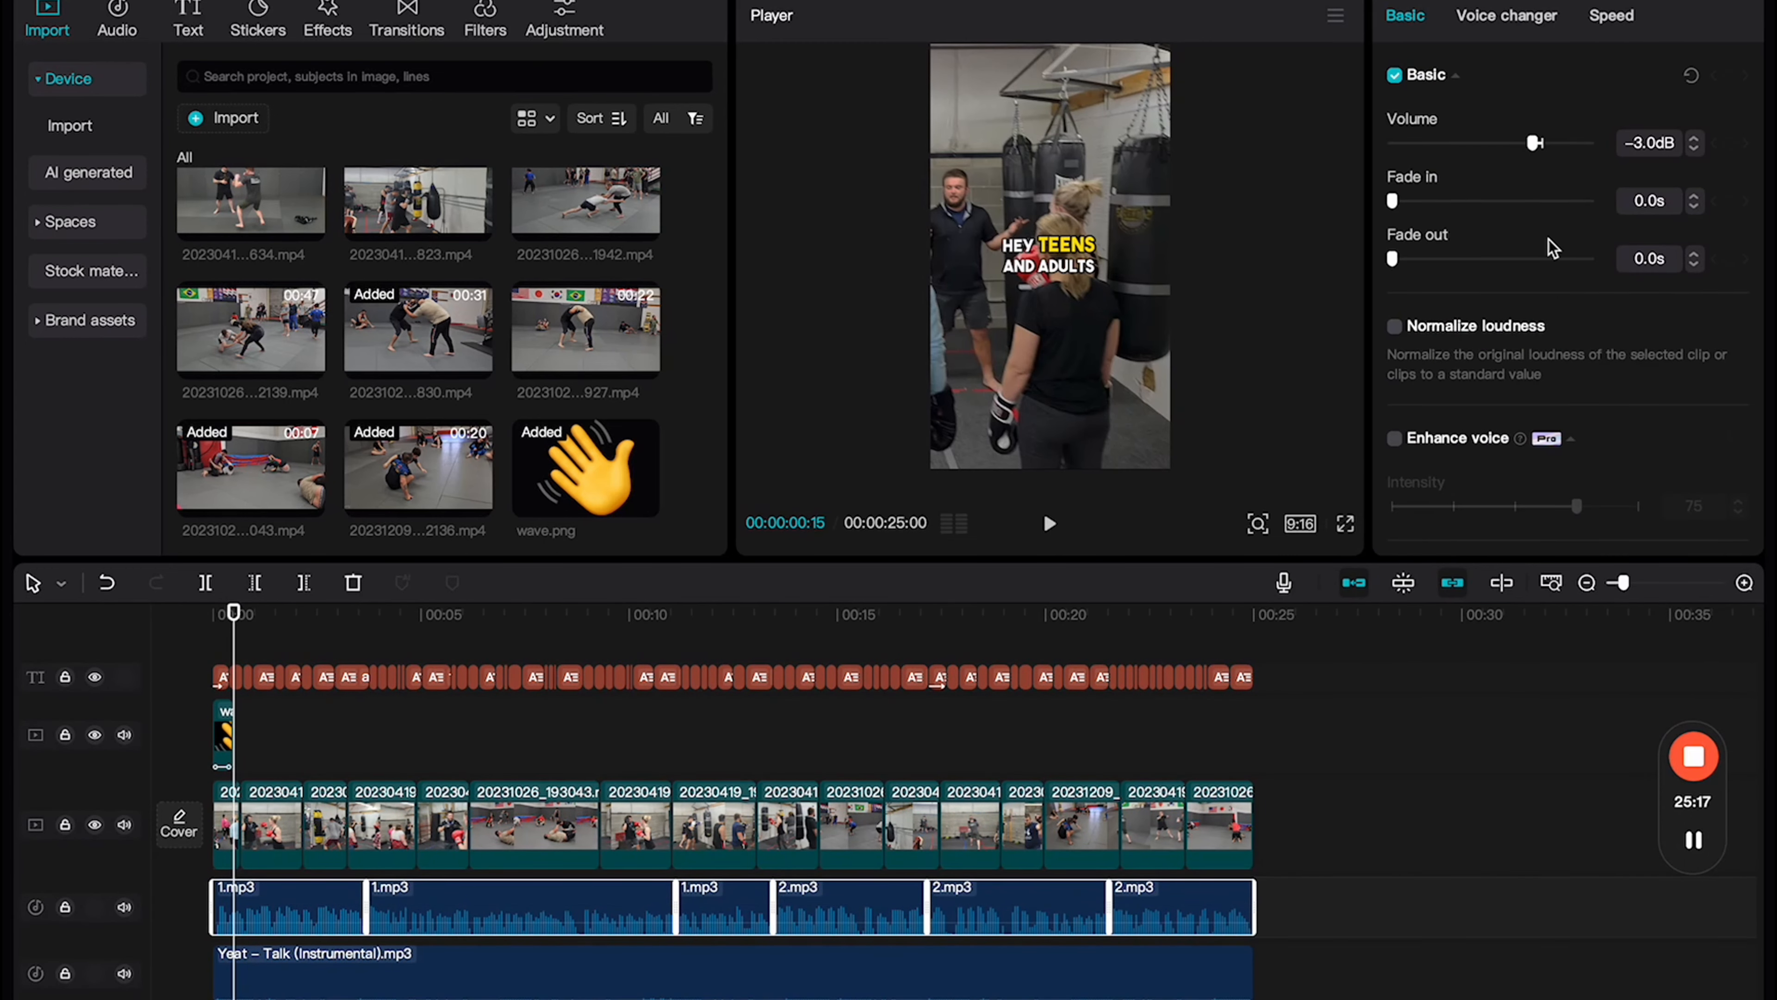
pyautogui.click(1396, 325)
pyautogui.scroll(-3, 1397, 329)
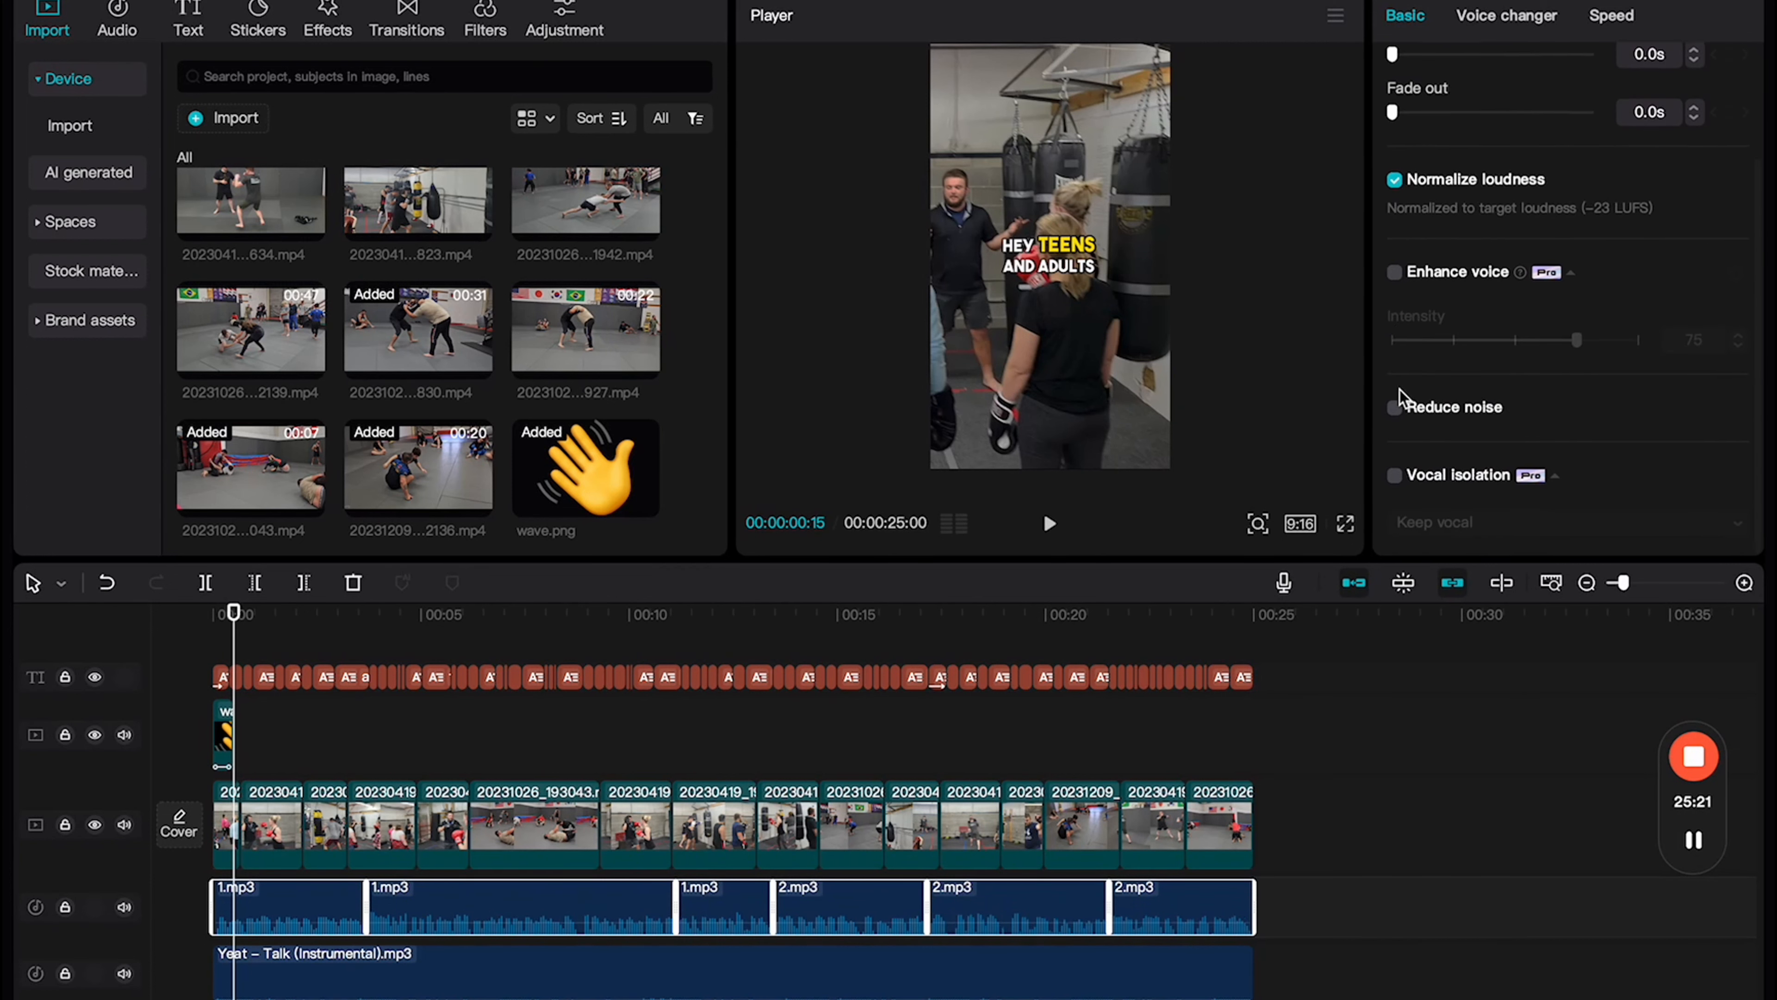
pyautogui.click(1395, 410)
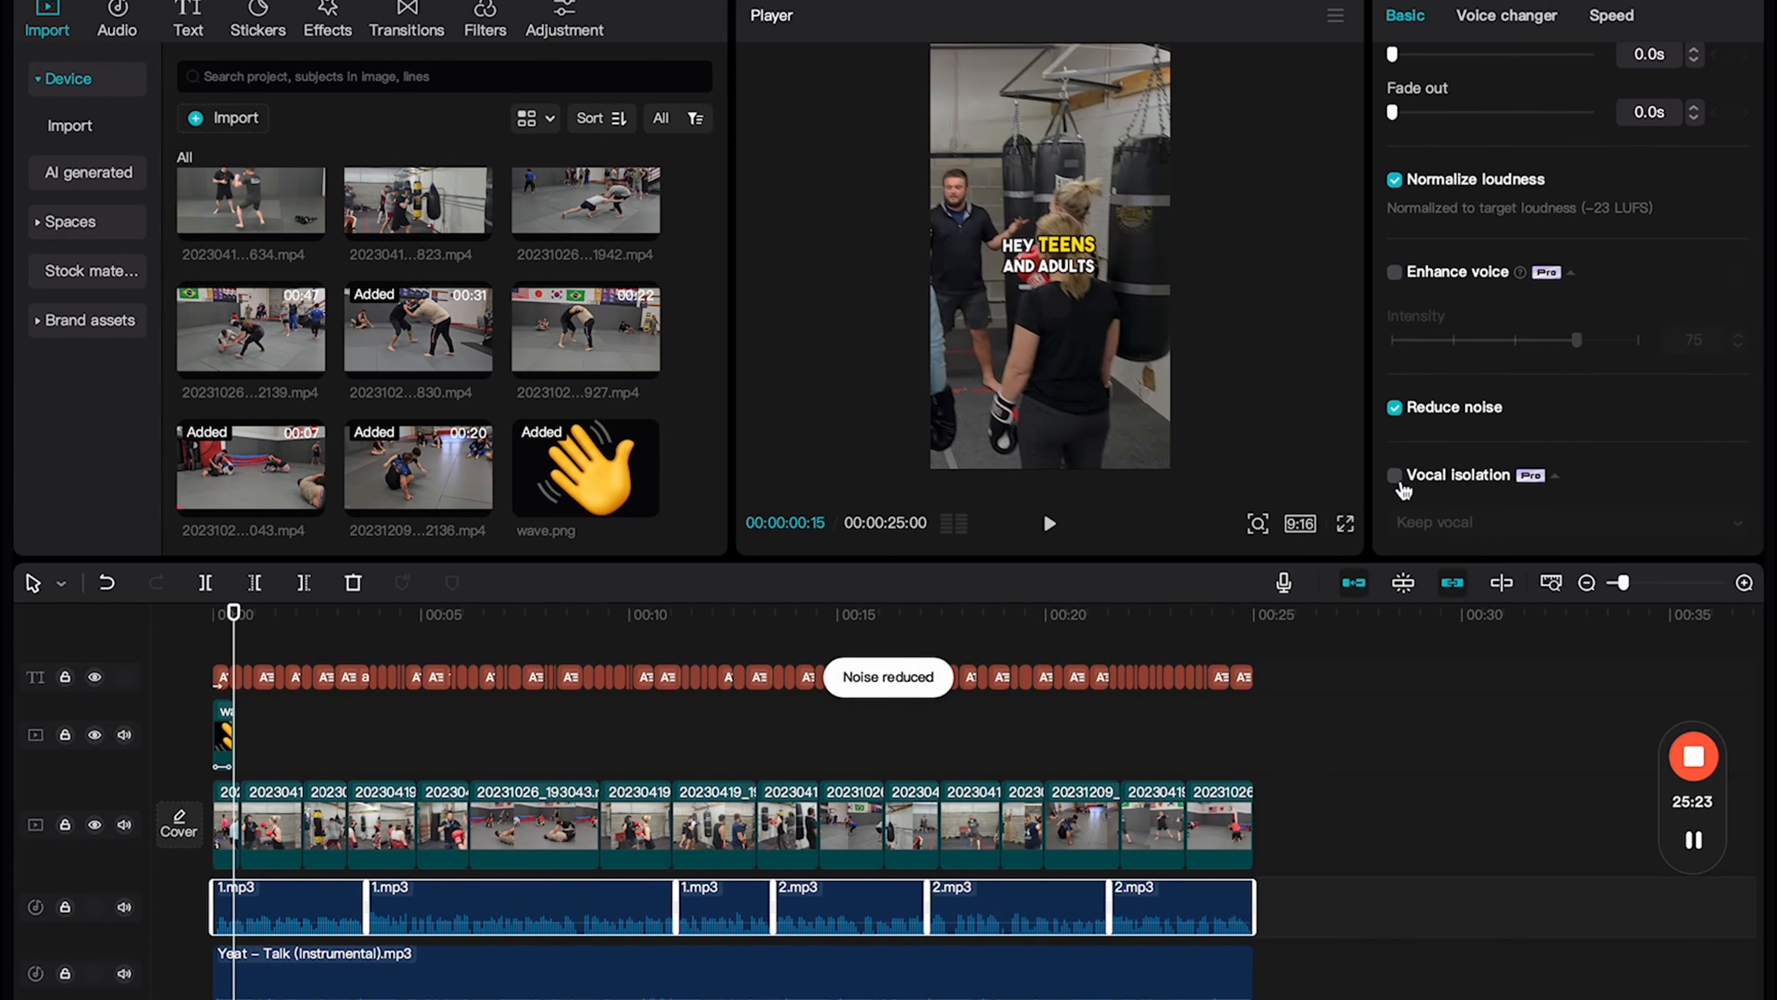
pyautogui.click(1396, 478)
# Step: Review how the emoji images are placed over the video clips and captions from the ad's end back to its start
pyautogui.scroll(-1, 1482, 406)
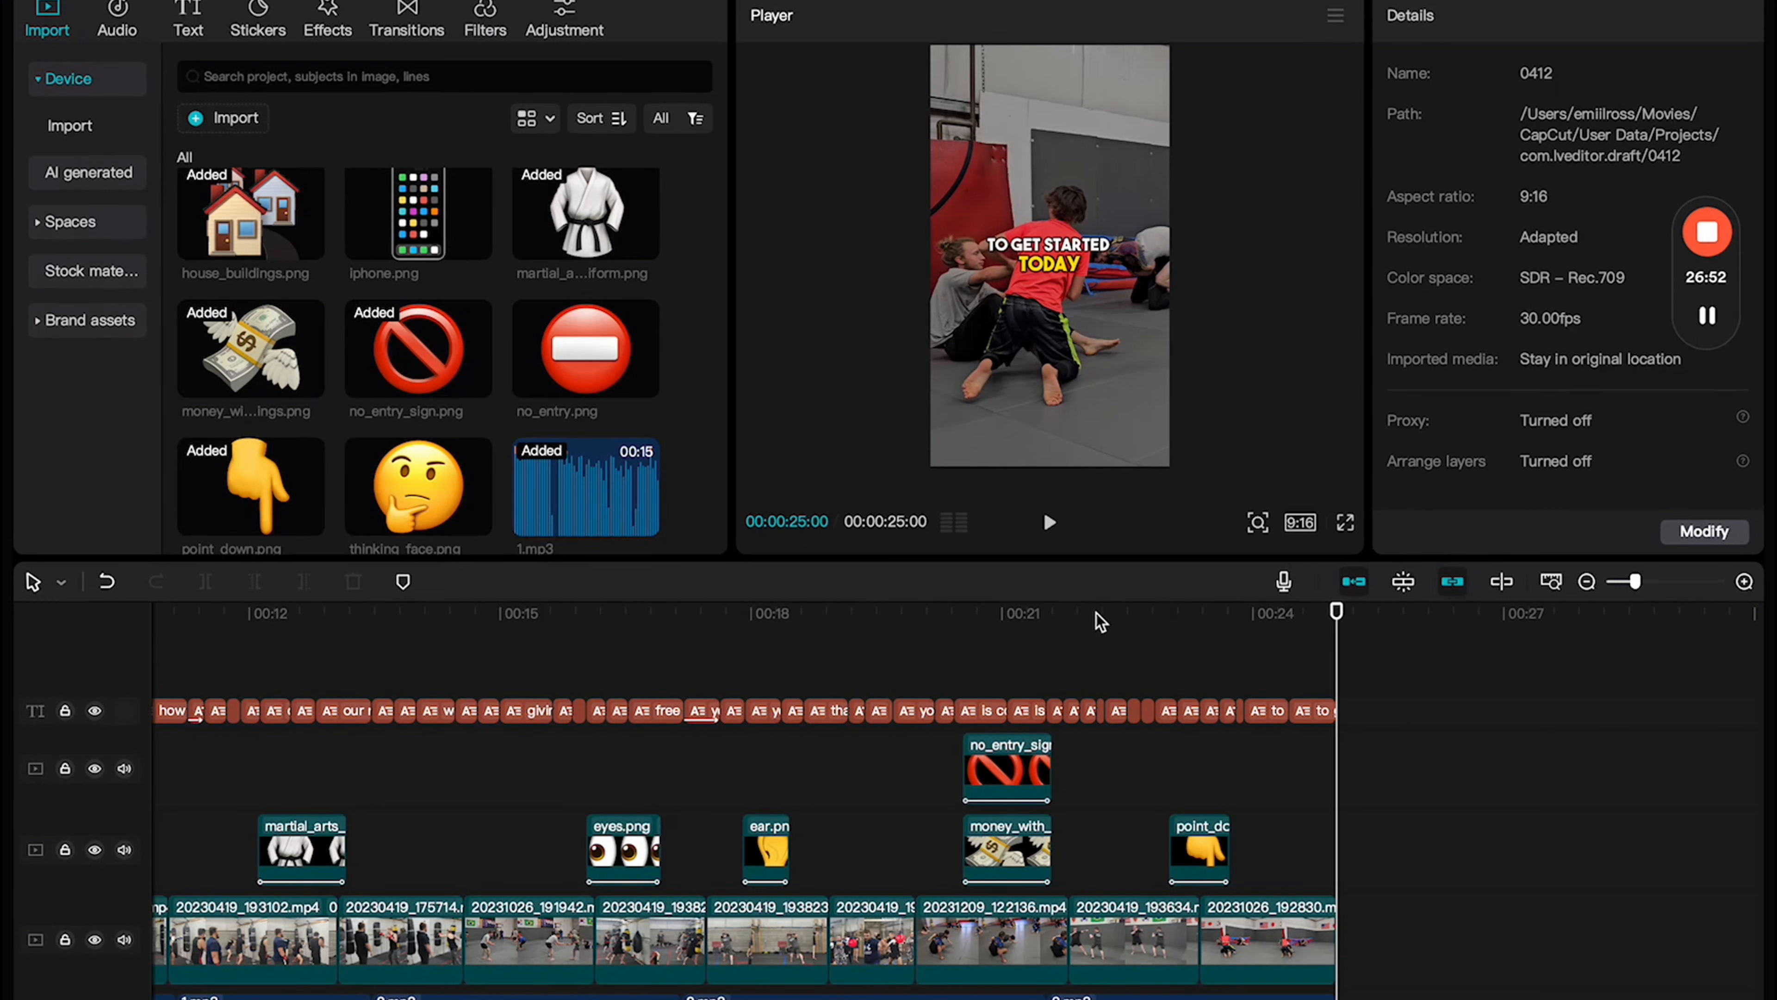
pyautogui.scroll(-4, 1072, 655)
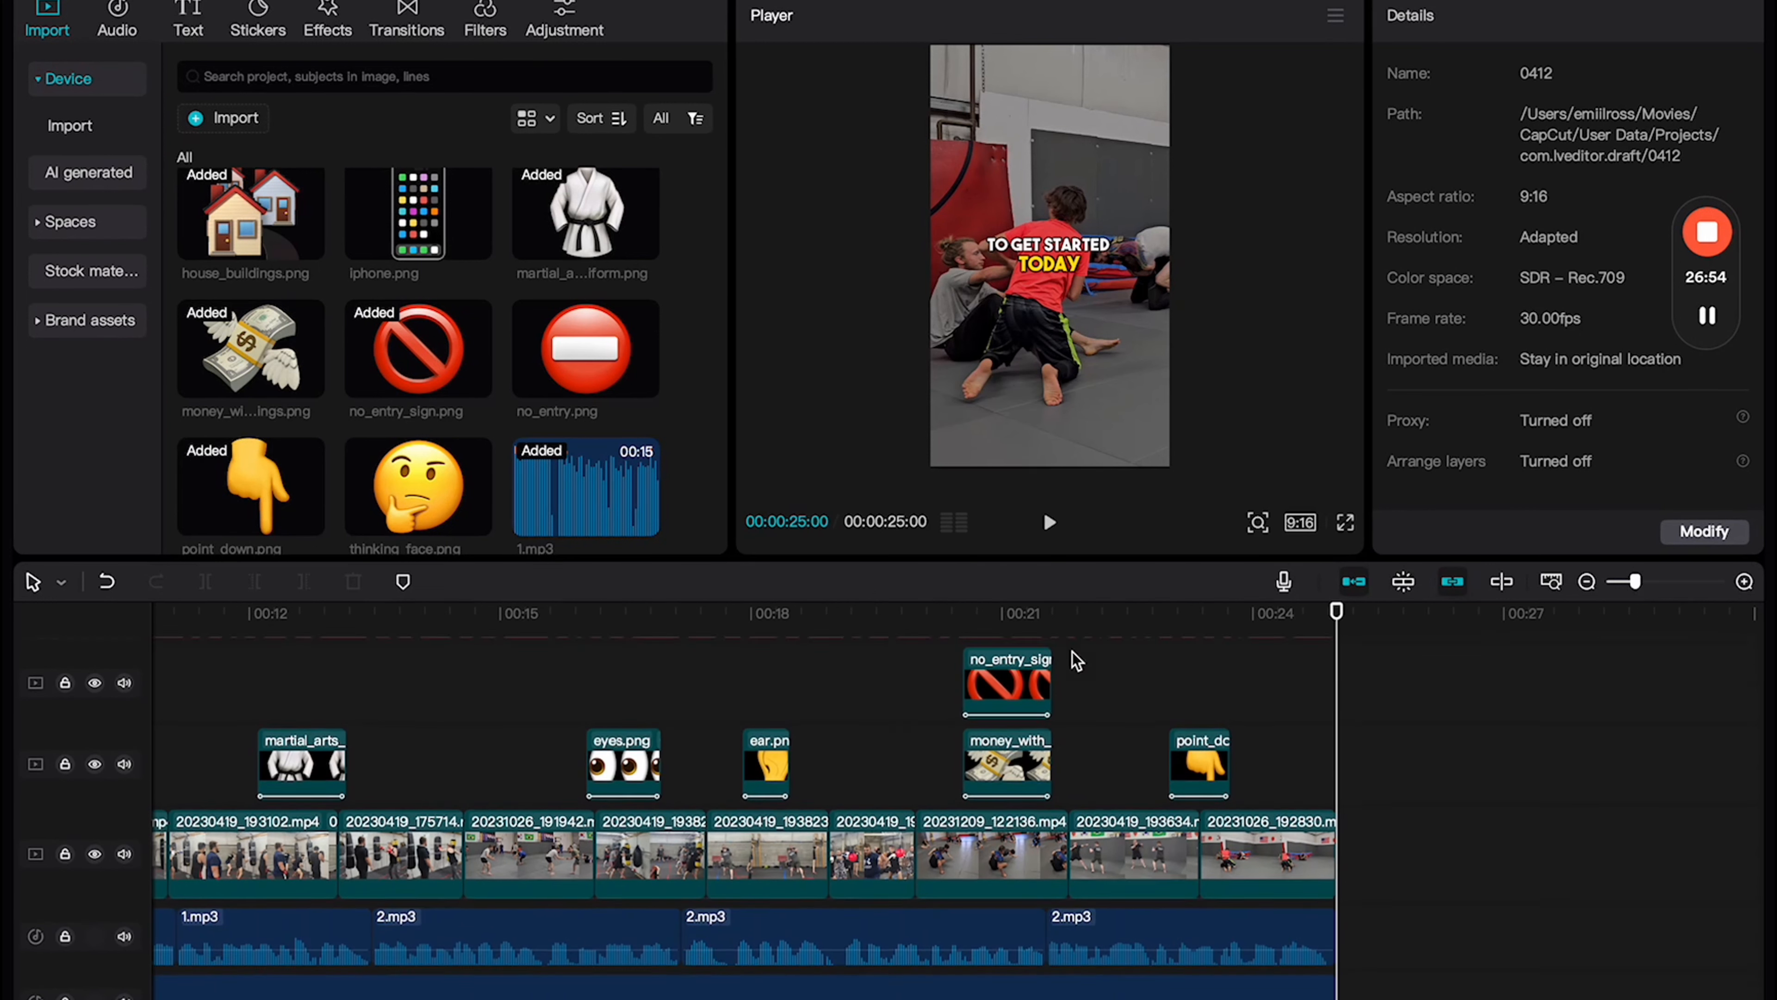
pyautogui.scroll(4, 1082, 826)
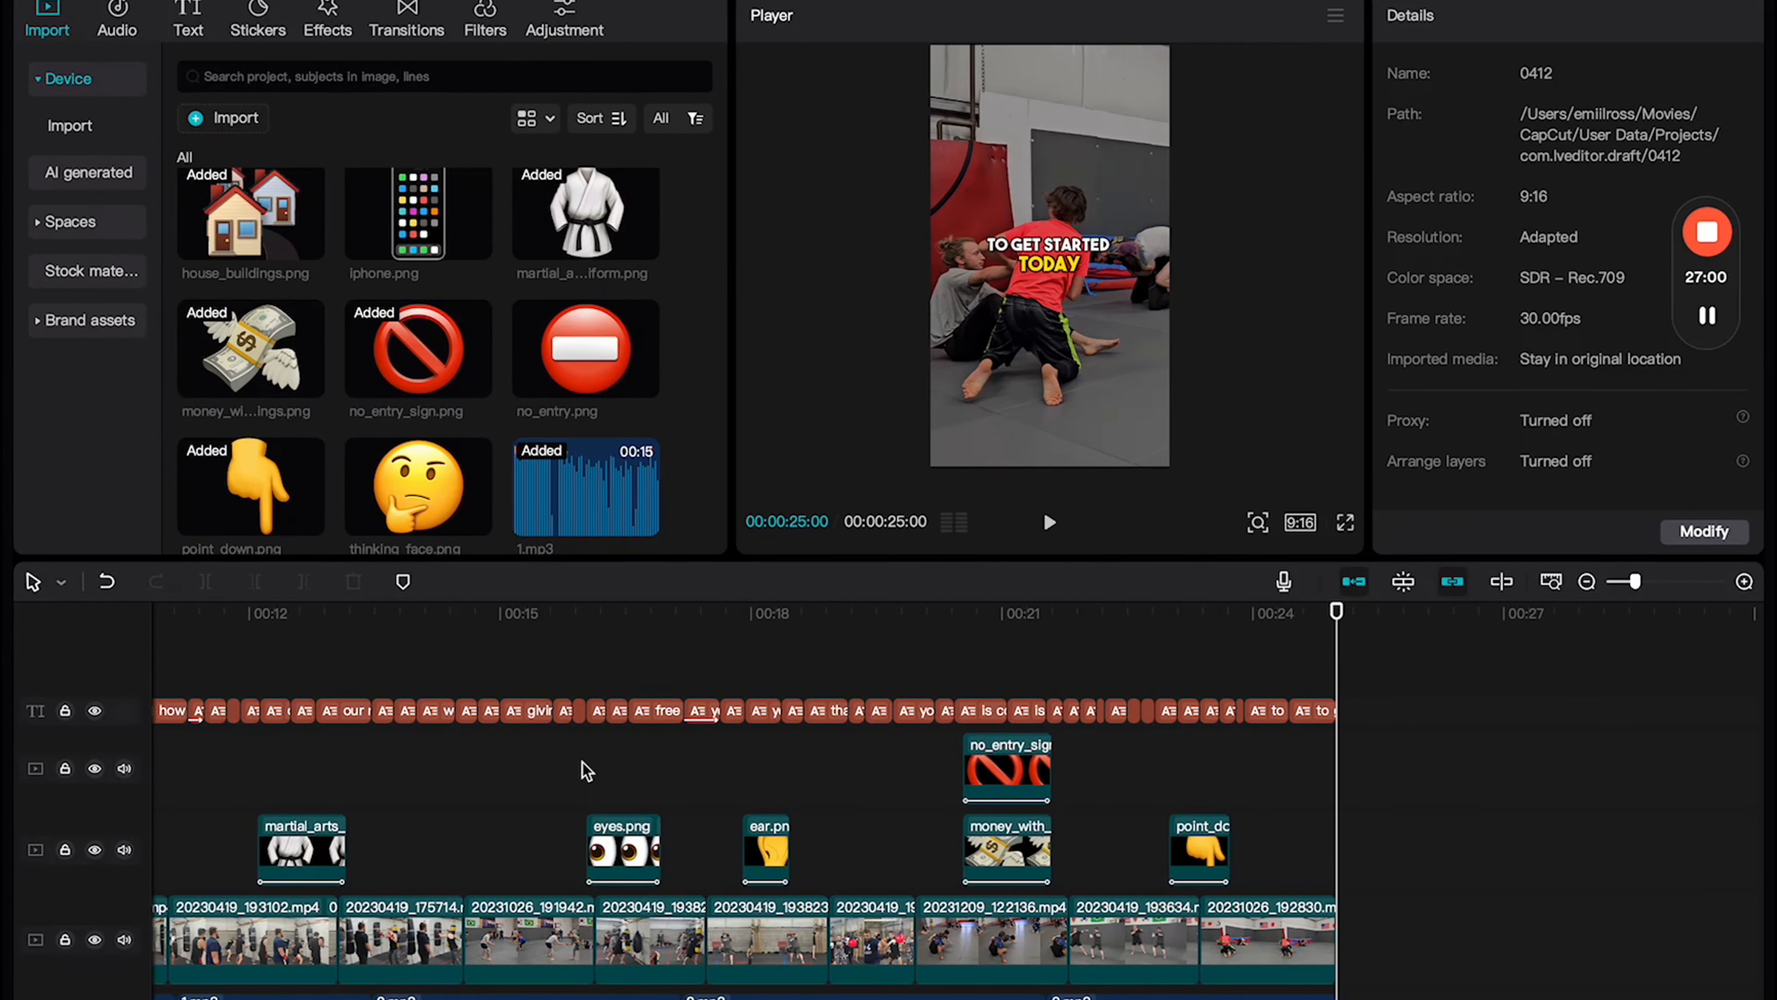
pyautogui.hscroll(-10, 584, 798)
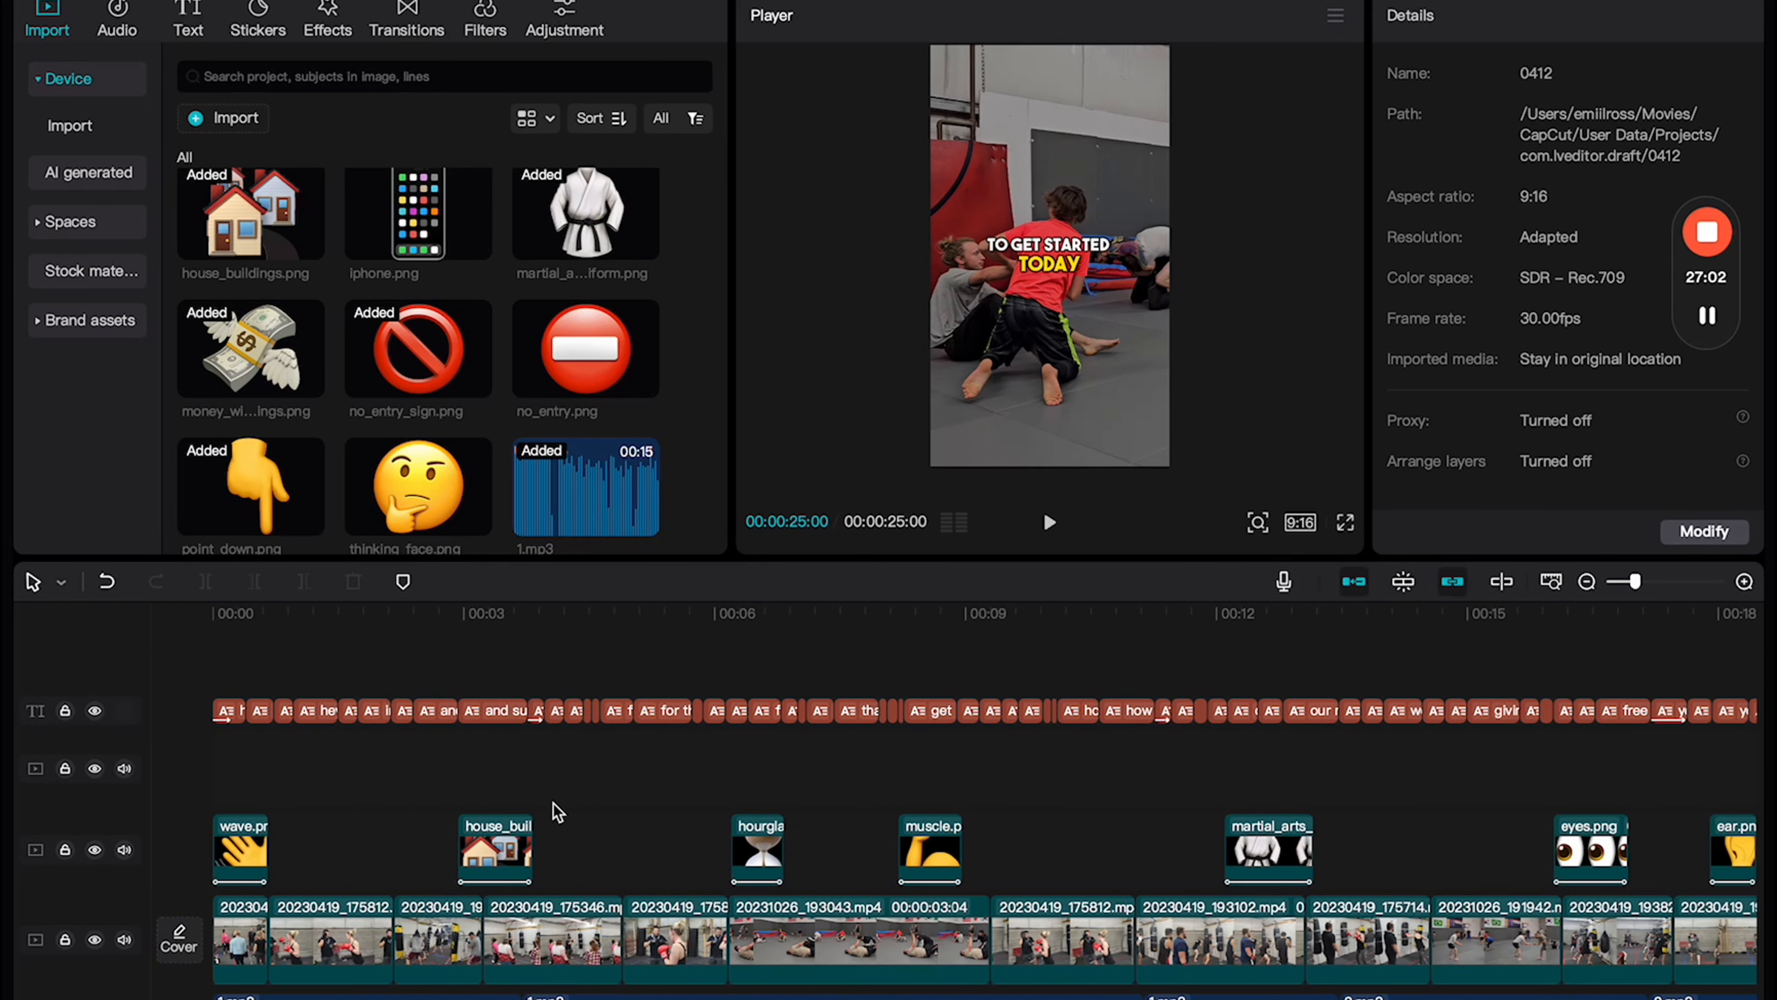
pyautogui.scroll(-3, 553, 805)
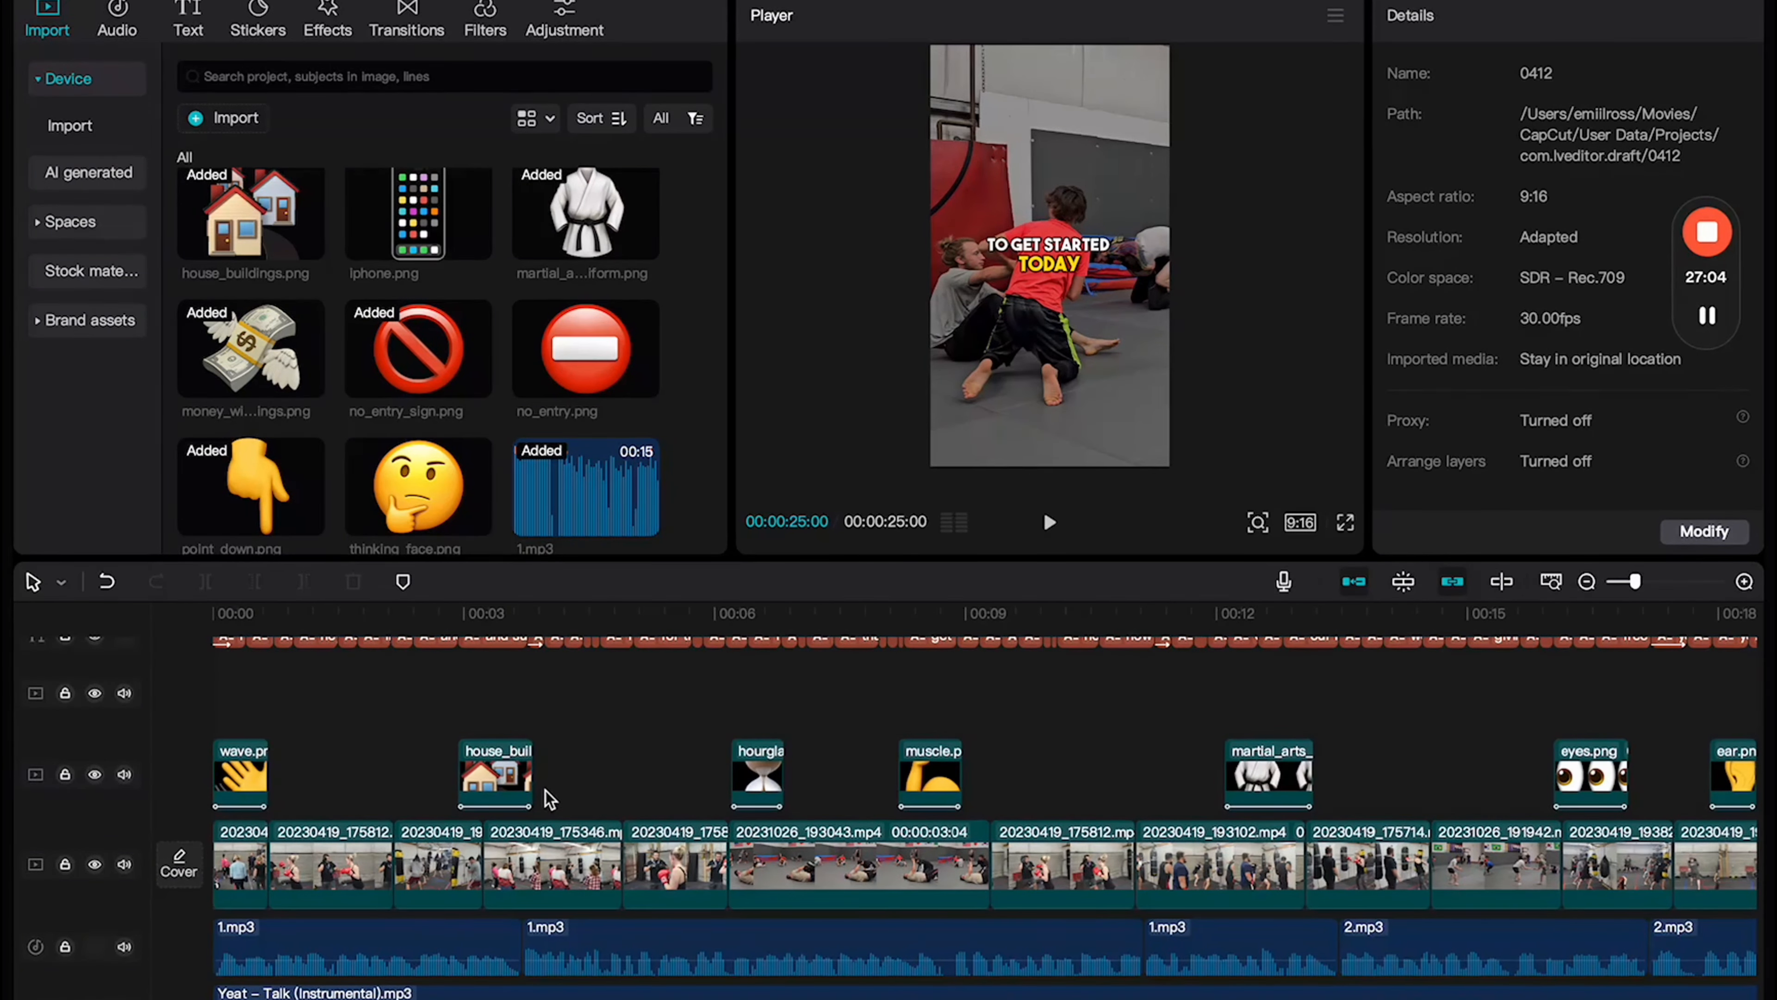
pyautogui.scroll(-3, 549, 798)
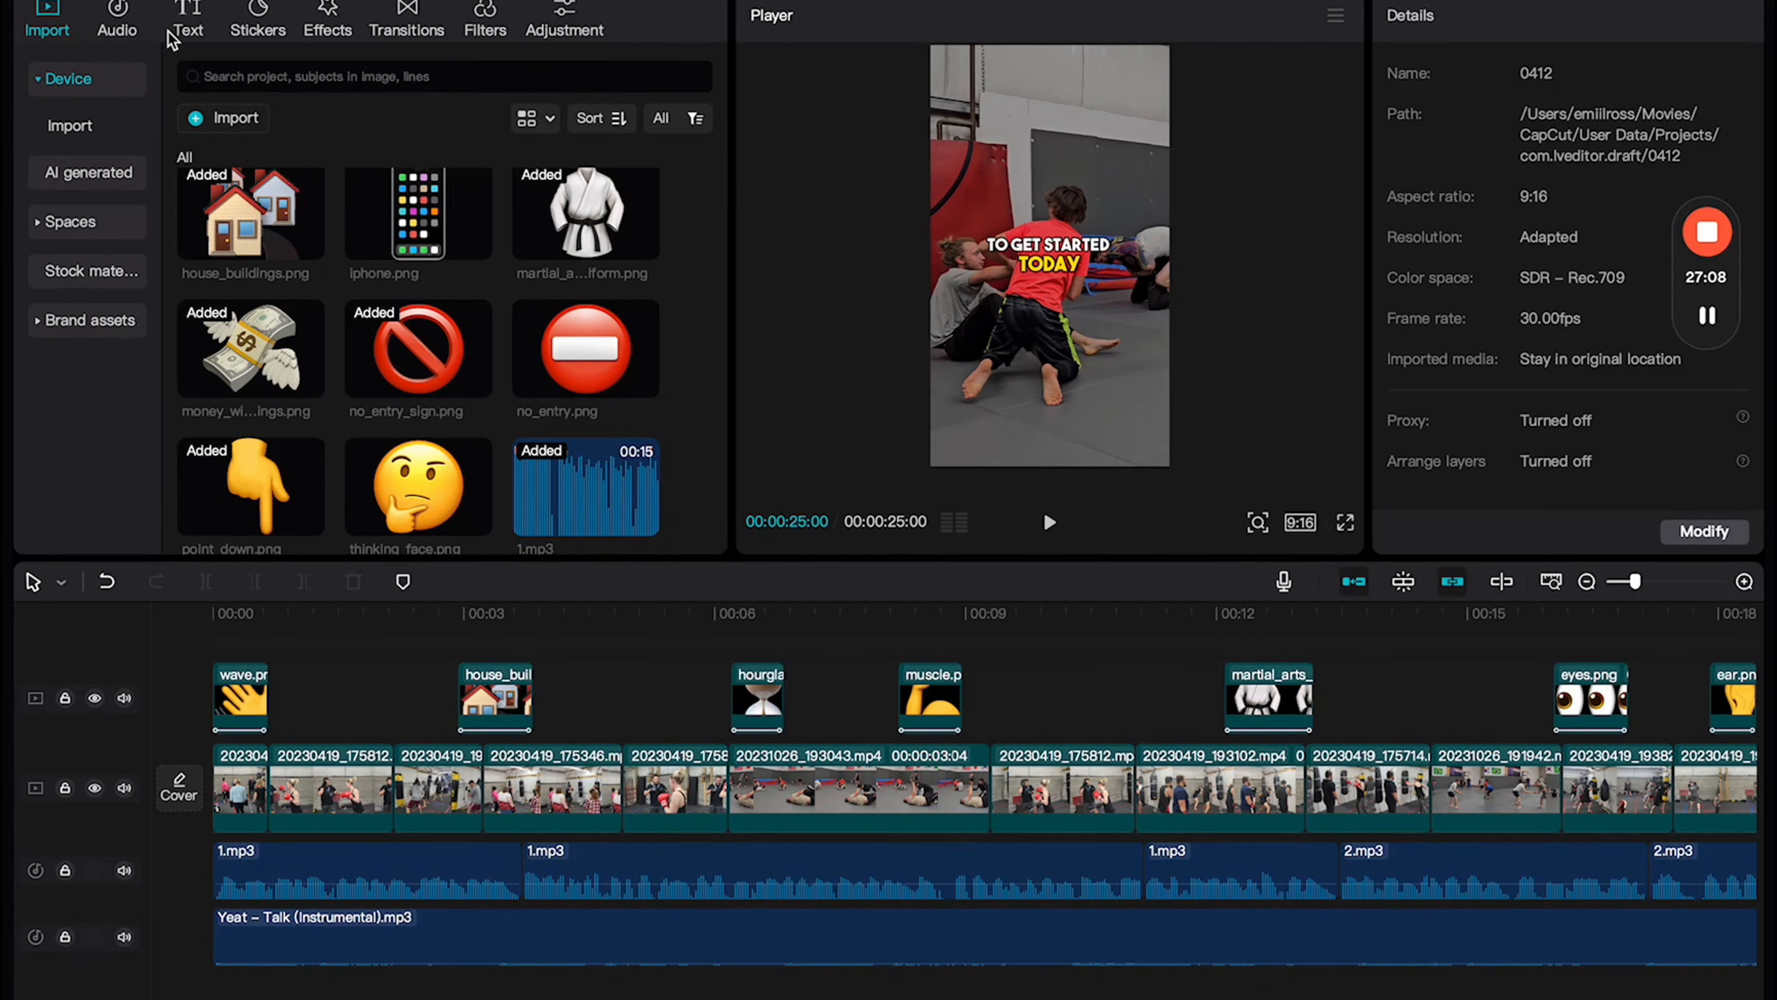
# Step: Search the audio library for "woosh sound" and add the Official Sound Studio Woosh near the timeline start, below the music
pyautogui.click(110, 30)
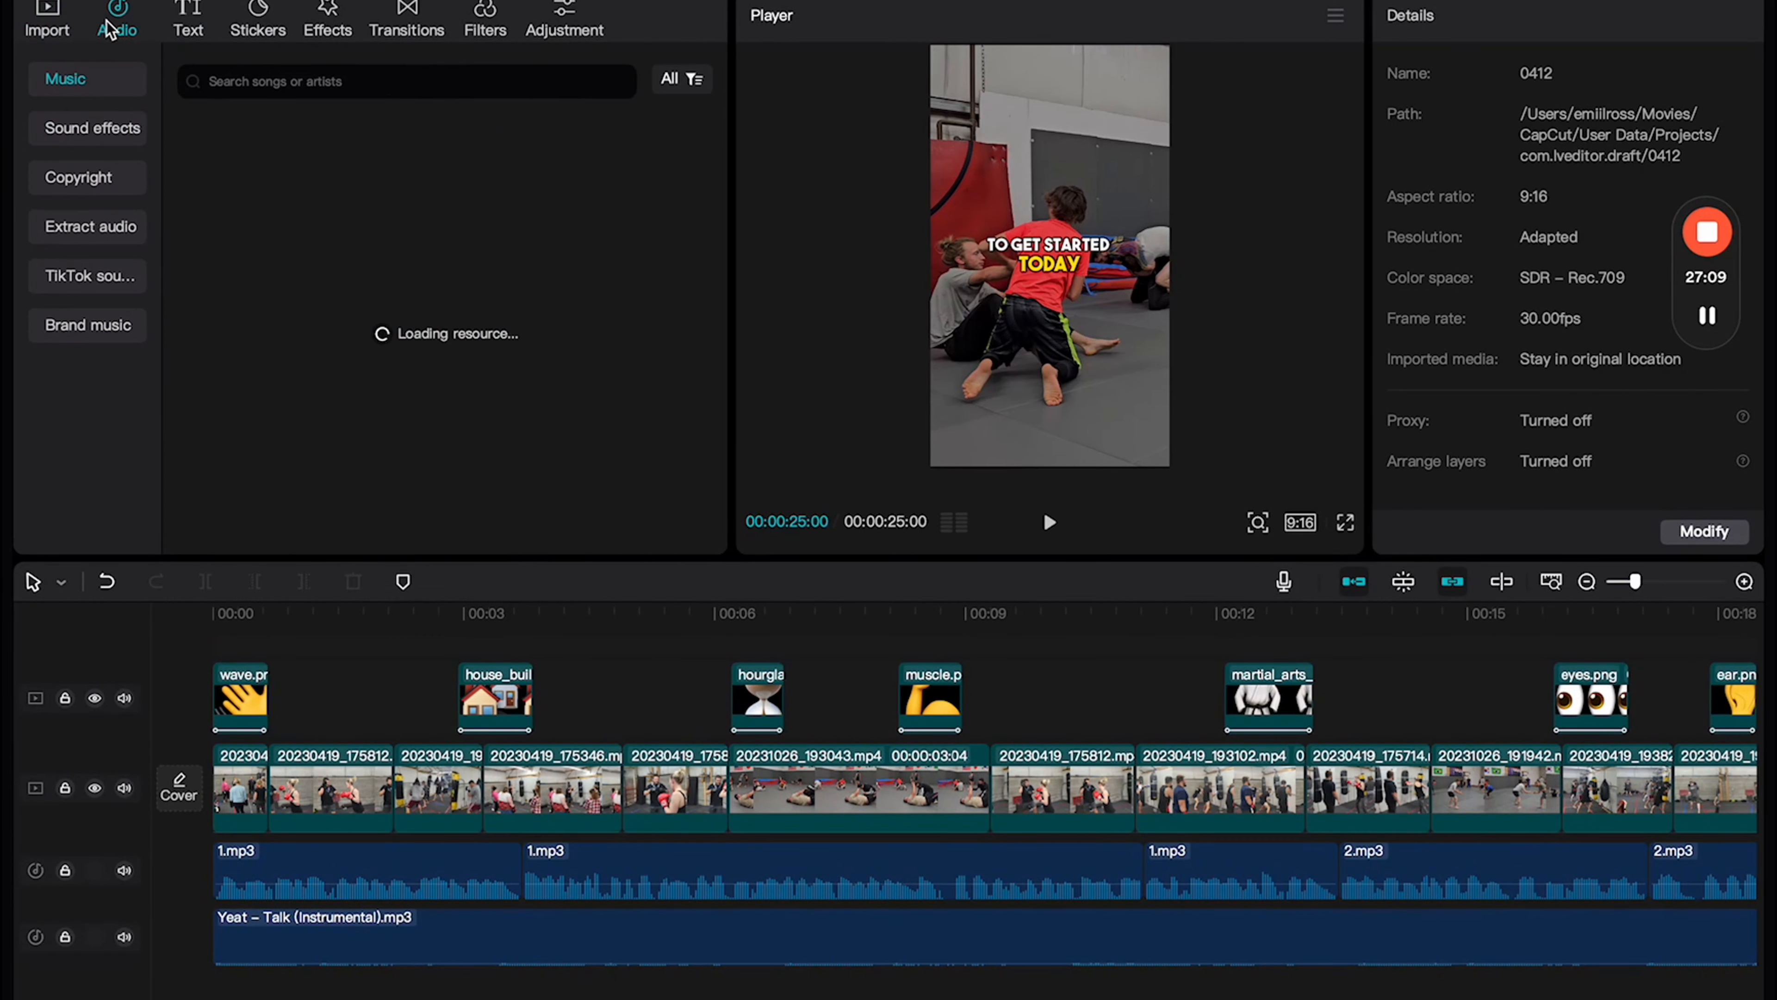
pyautogui.click(249, 81)
pyautogui.write('woosh')
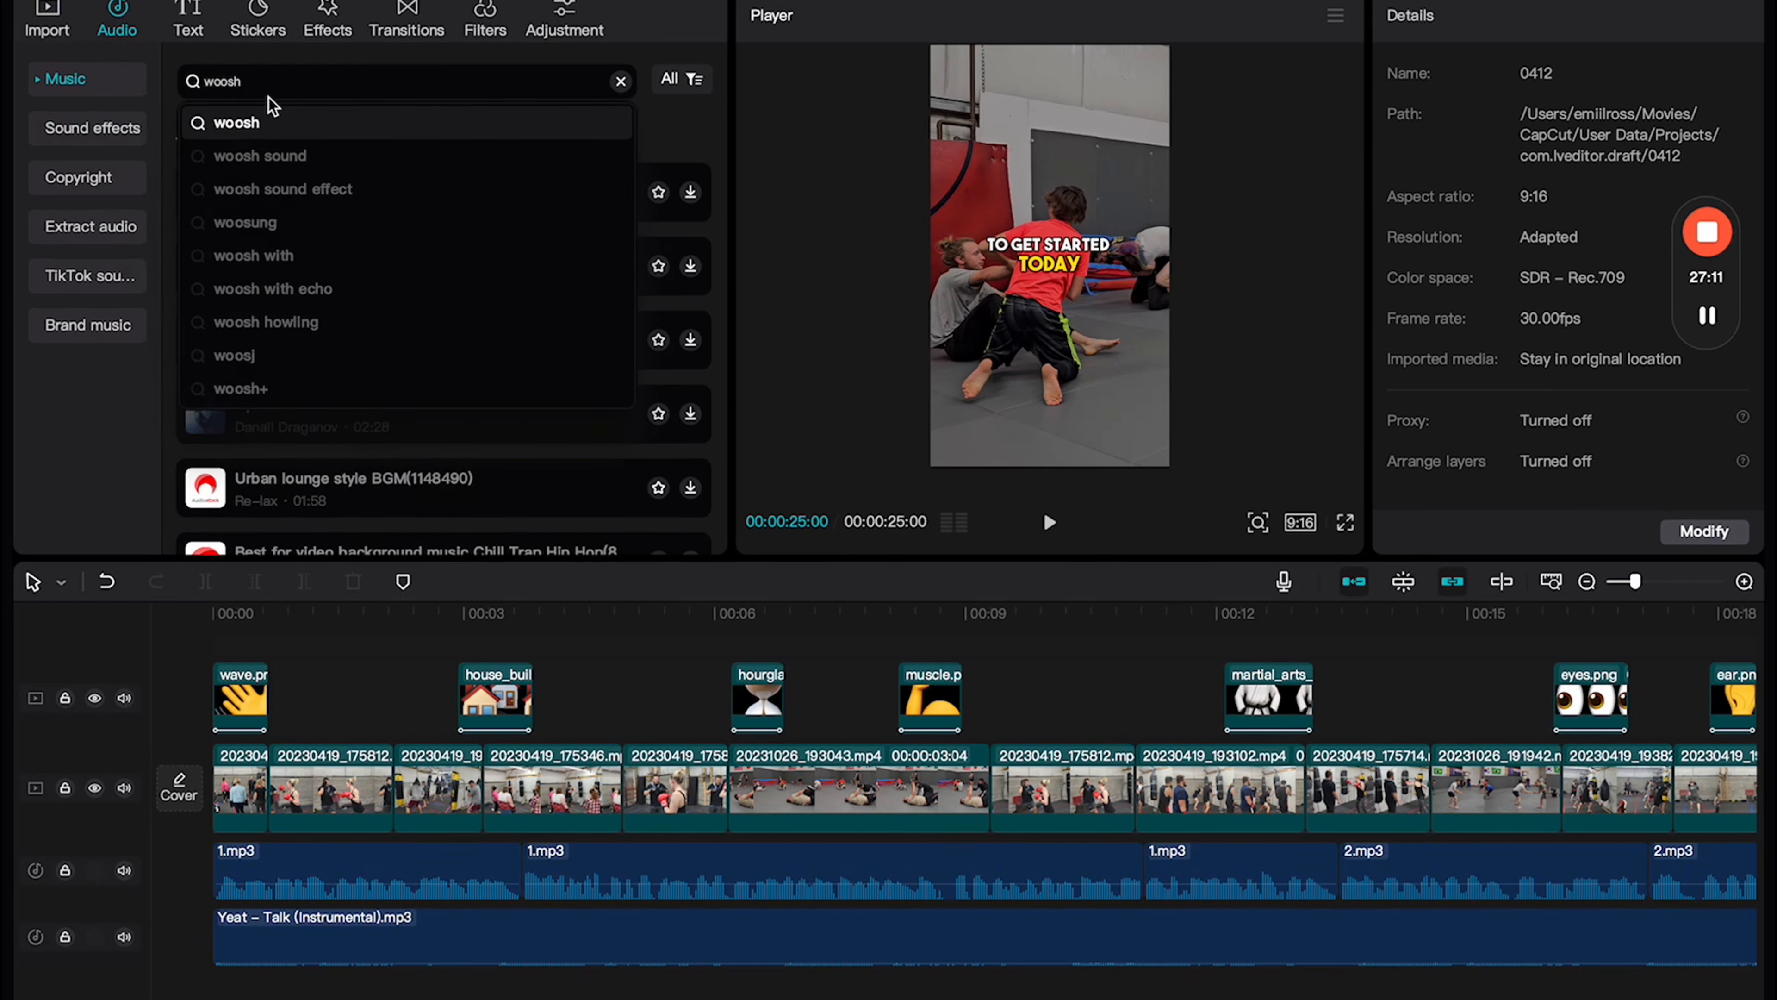
pyautogui.click(272, 124)
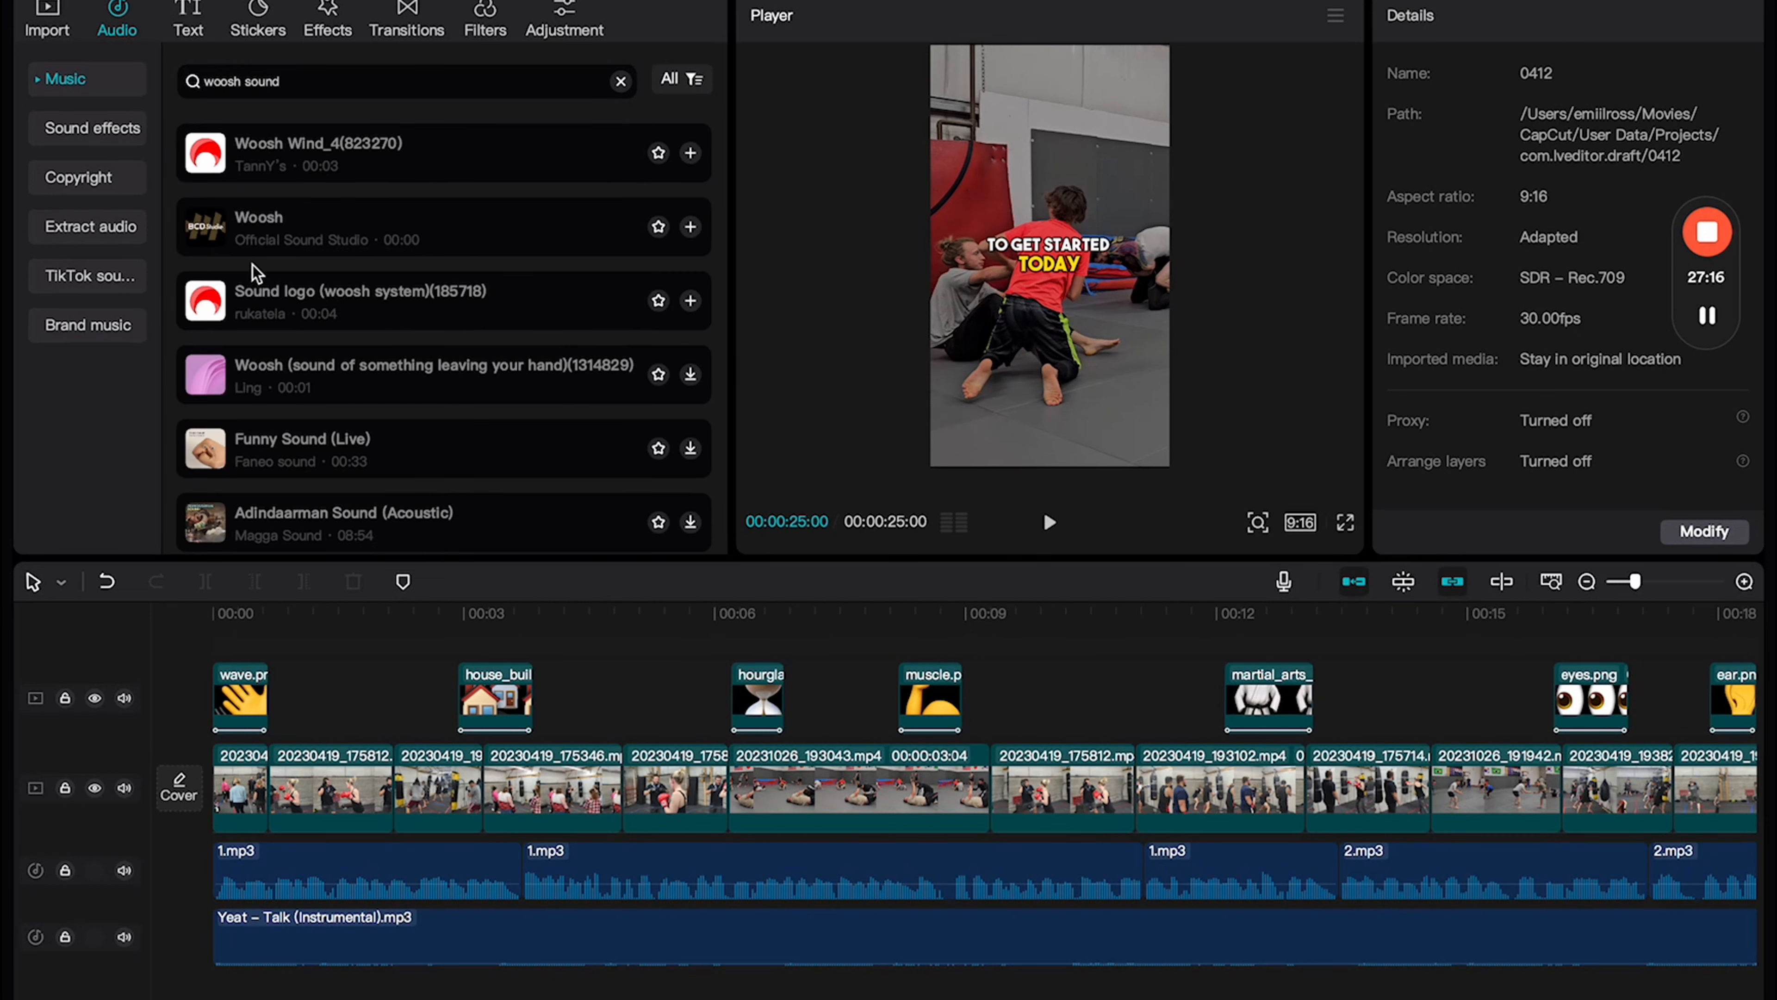
pyautogui.click(218, 213)
pyautogui.moveTo(217, 211); pyautogui.dragTo(245, 981)
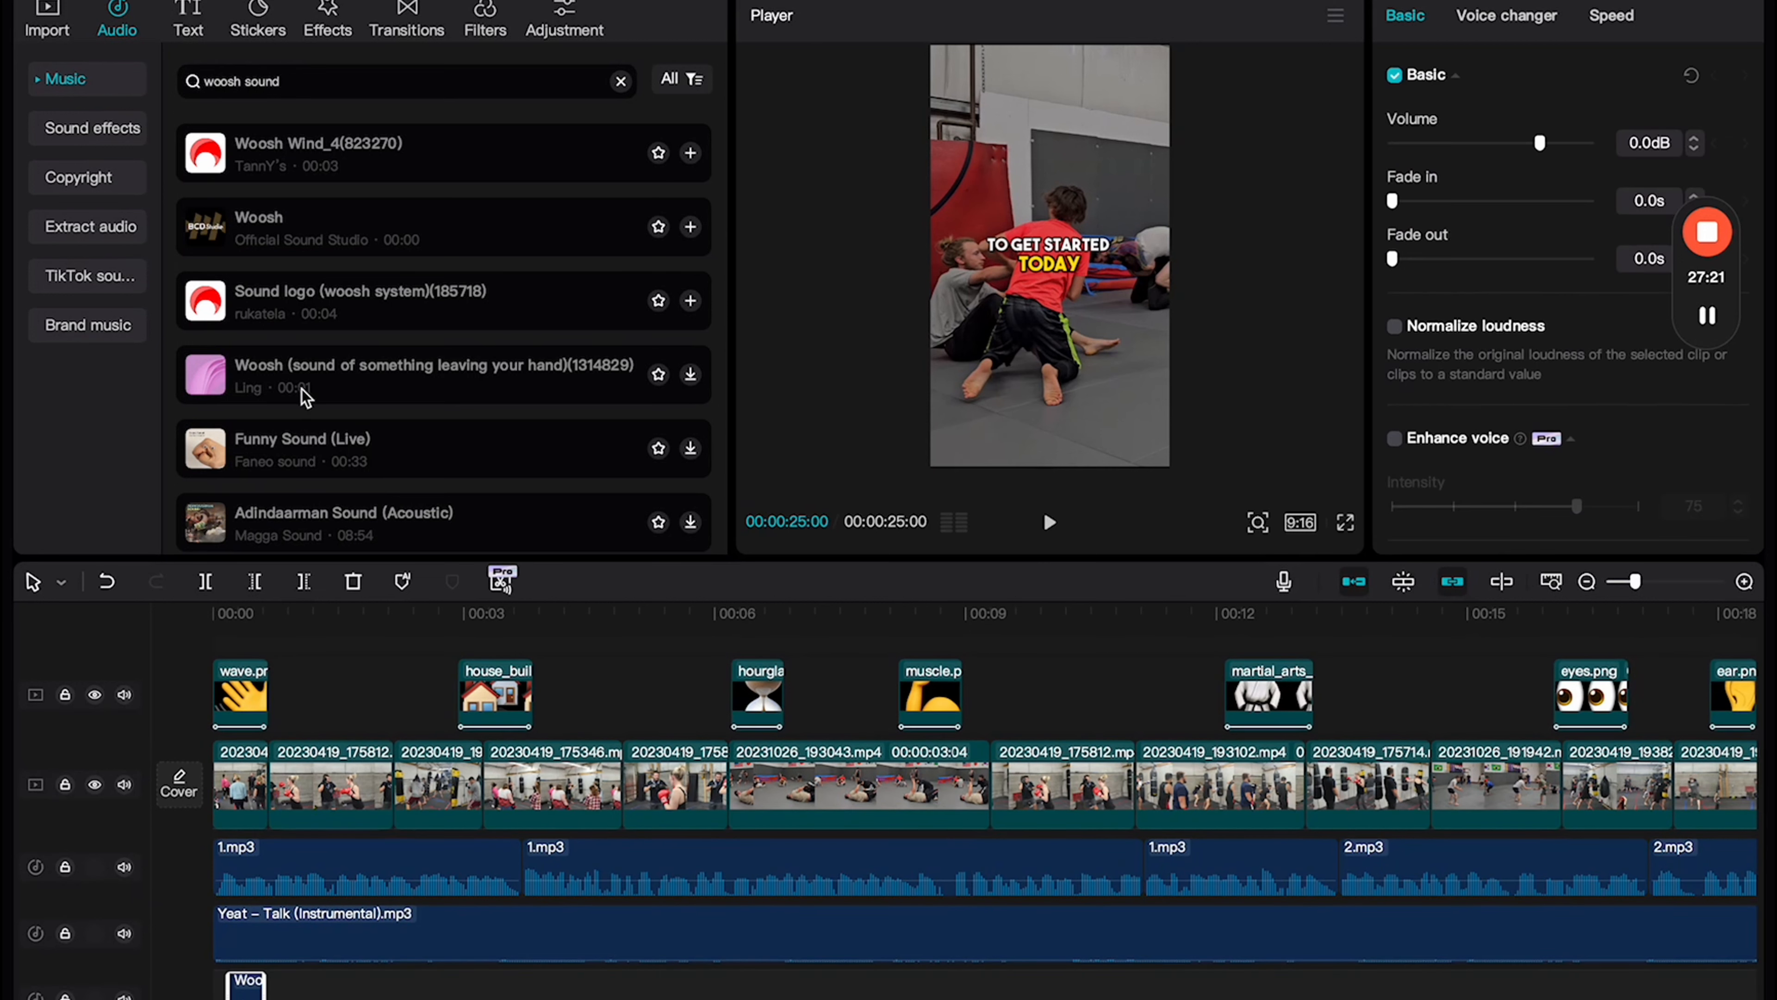
# Step: Look through the other "woosh sound" search results for alternative effects
pyautogui.scroll(-5, 307, 369)
pyautogui.scroll(-8, 305, 371)
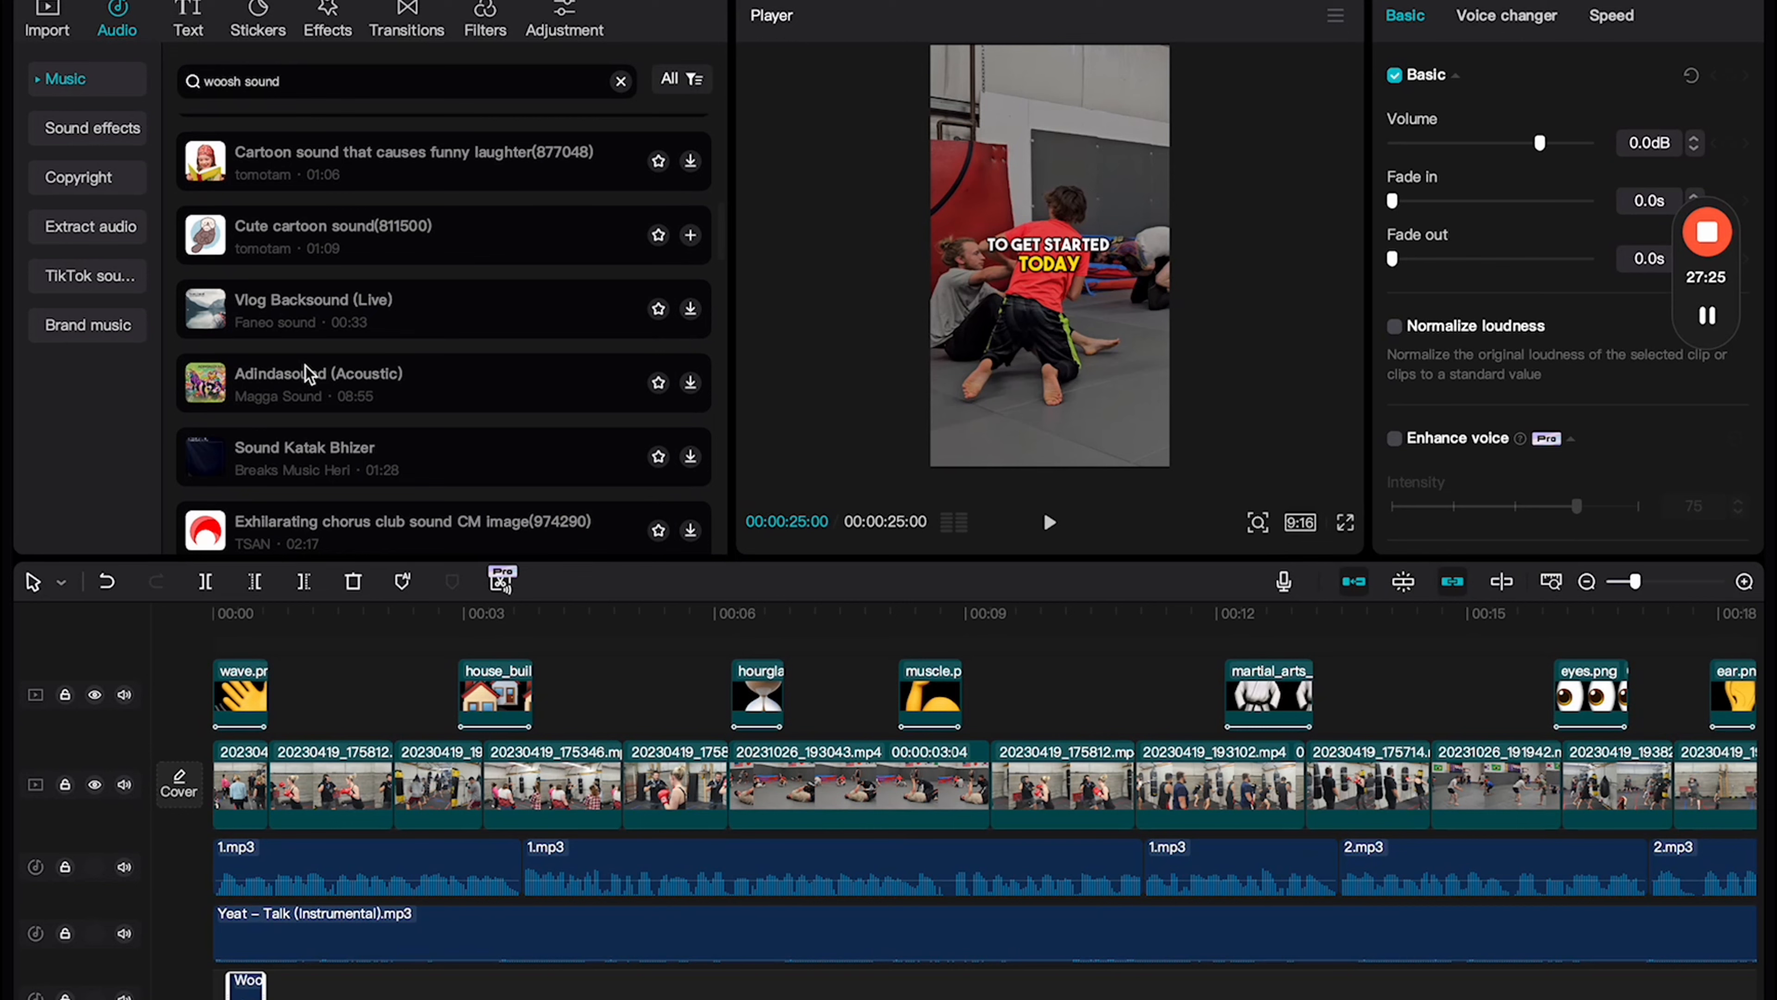
pyautogui.scroll(-10, 306, 366)
pyautogui.scroll(20, 292, 460)
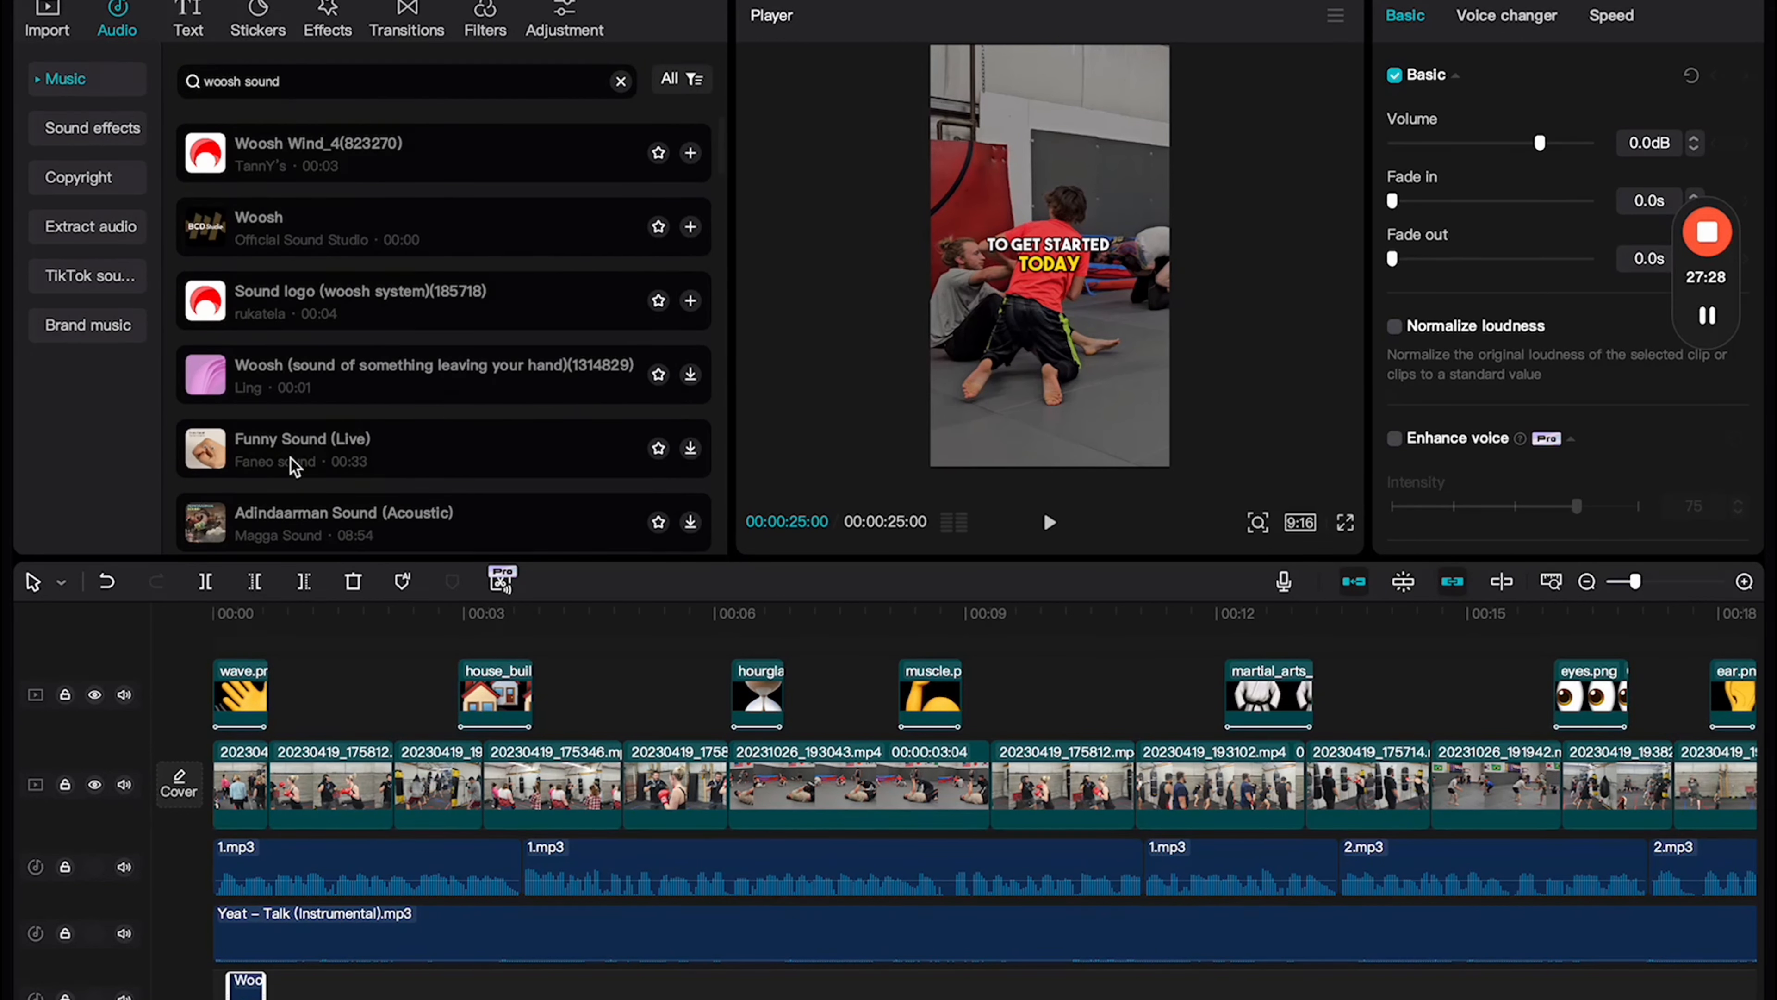
# Step: Move the Woosh clip to the very start of the timeline and set its volume to -15 dB
pyautogui.scroll(-2, 384, 847)
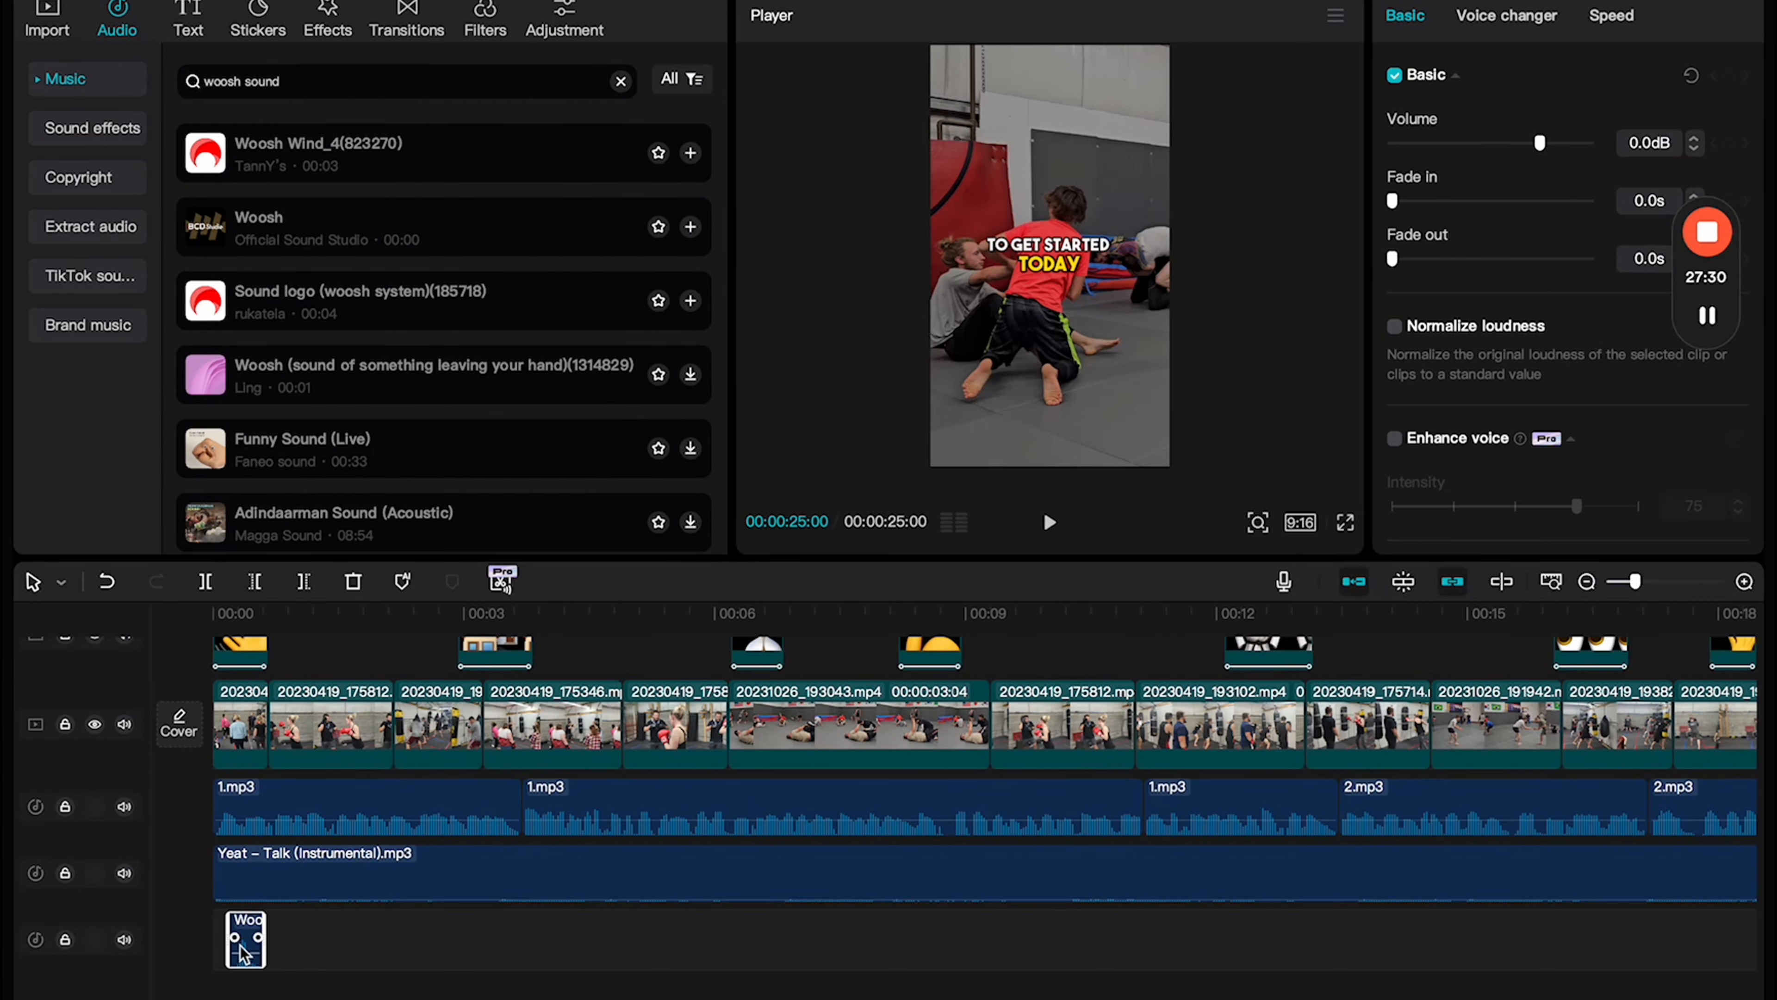
pyautogui.press('super+equal')
pyautogui.hscroll(-20, 239, 945)
pyautogui.moveTo(288, 934)
pyautogui.mouseDown()
pyautogui.moveTo(215, 927)
pyautogui.moveTo(285, 926)
pyautogui.moveTo(257, 938)
pyautogui.mouseUp()
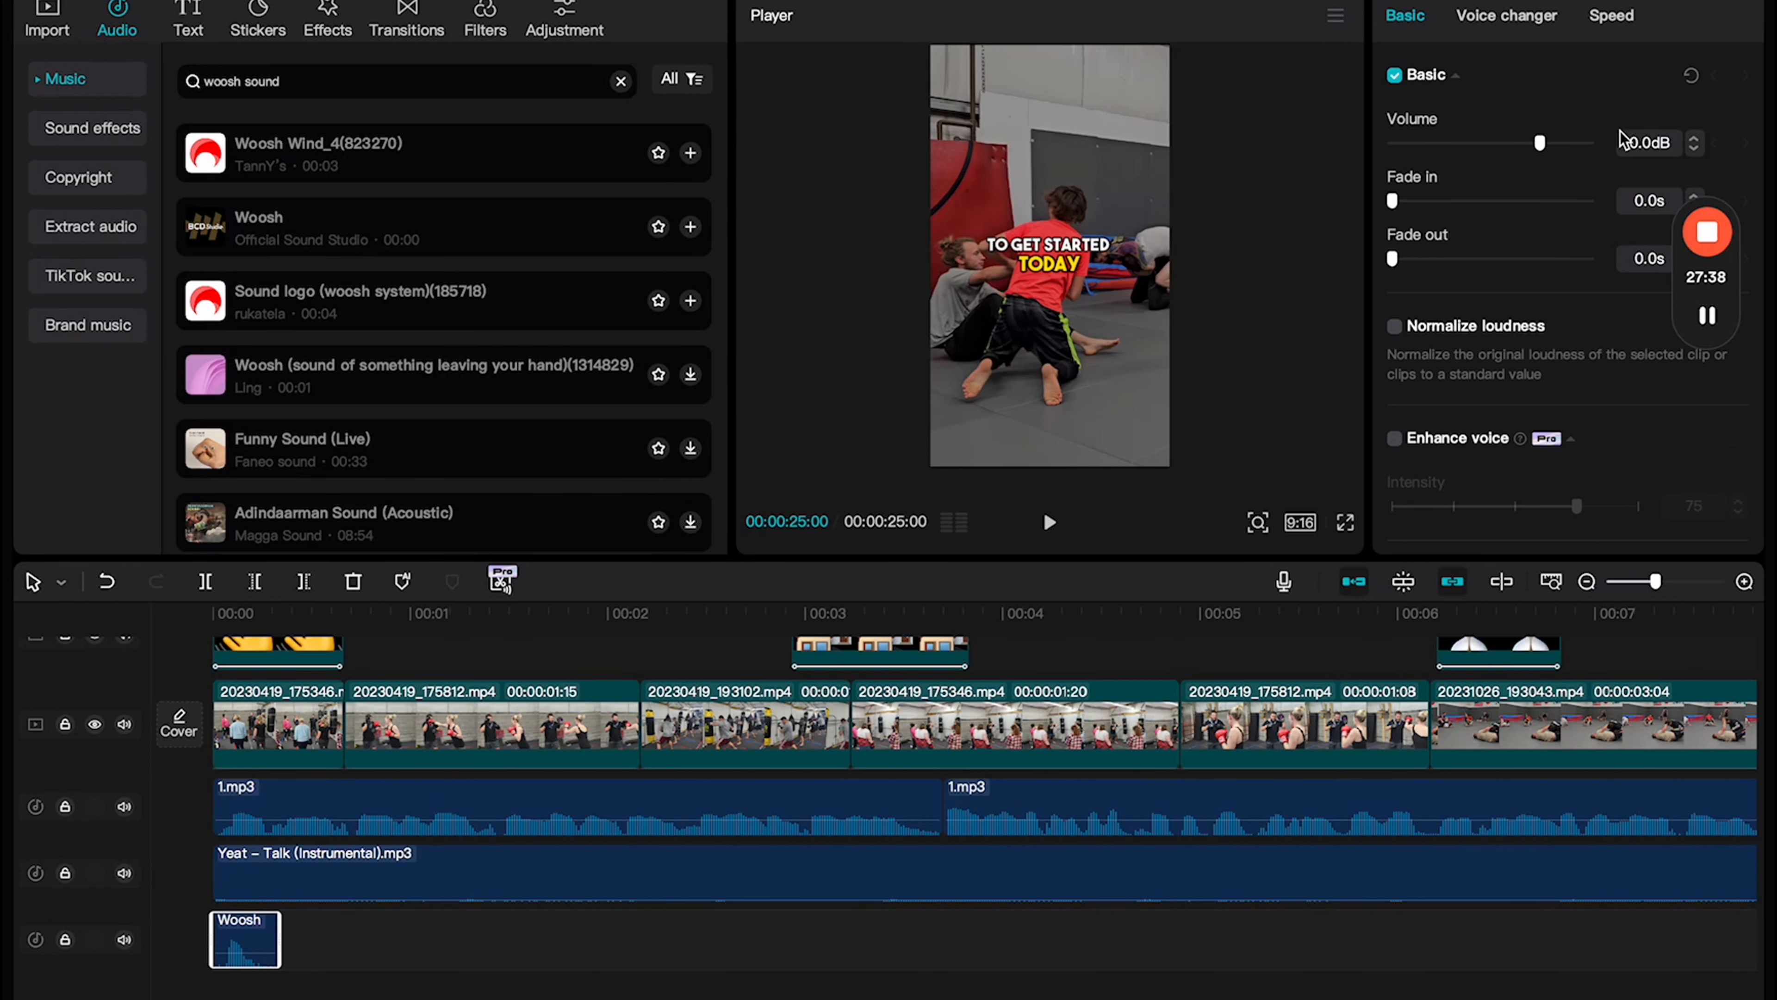
pyautogui.tripleClick(1635, 148)
pyautogui.write('-15')
pyautogui.press('Return')
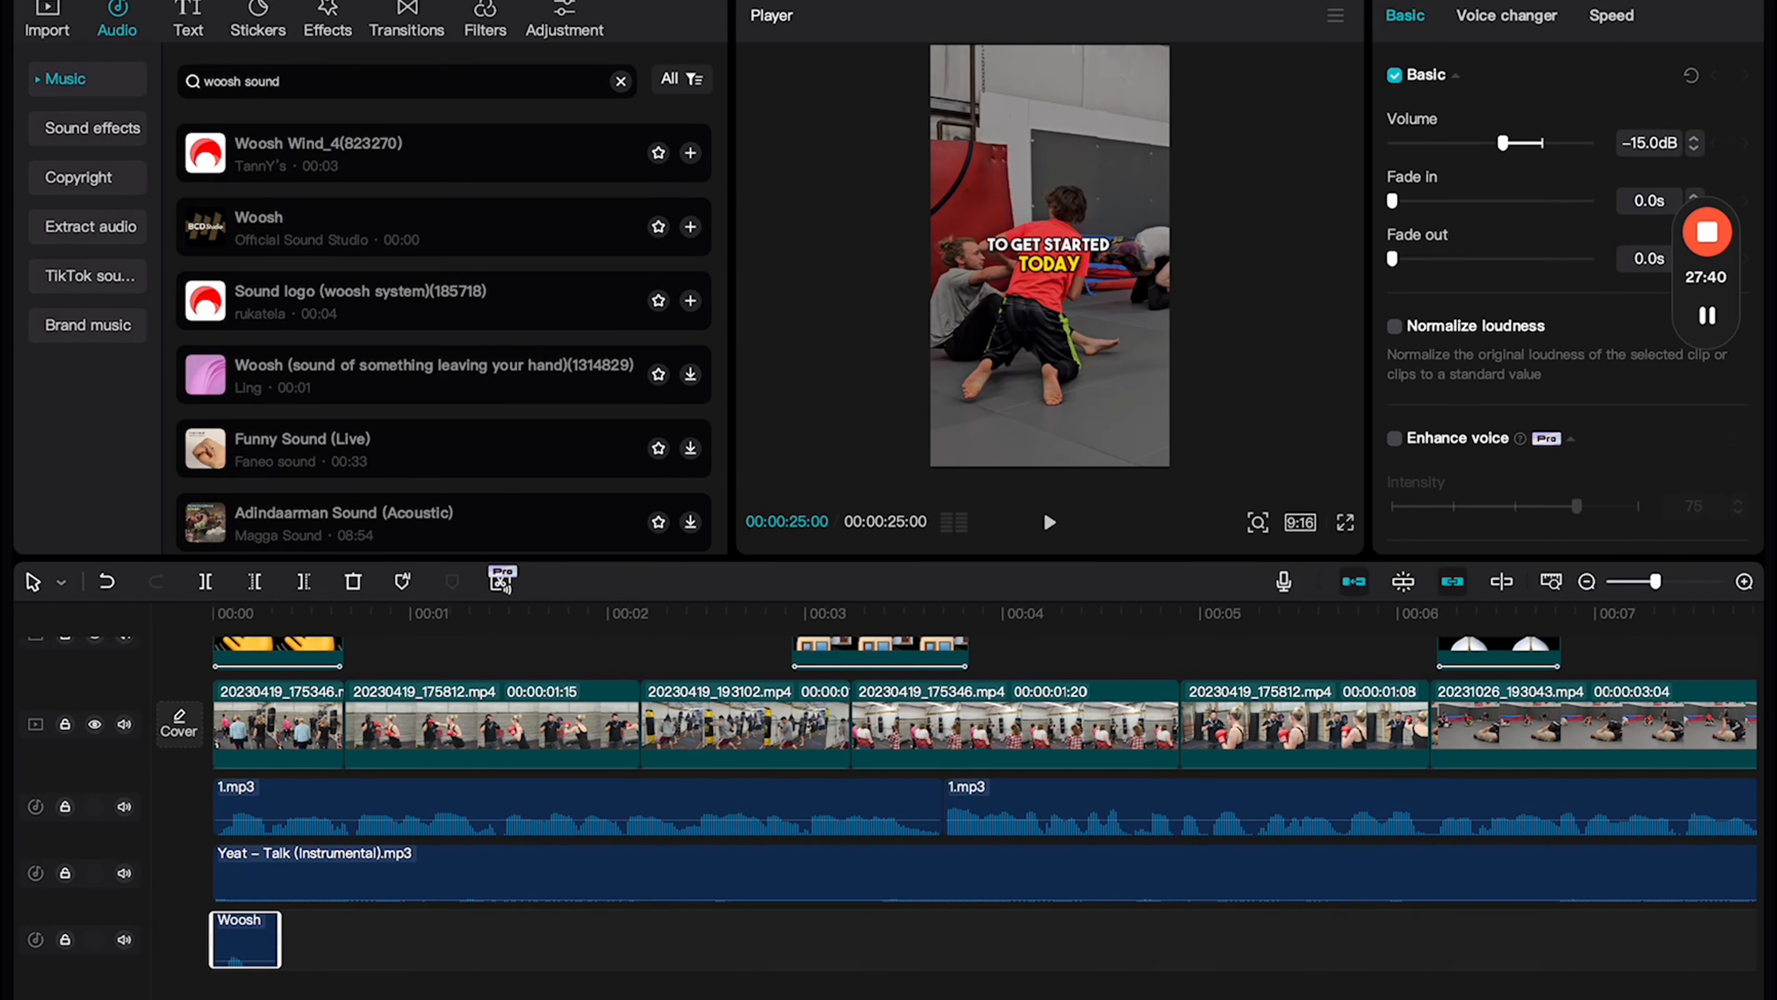
# Step: Paste a copy of the Woosh clip on its track at the start of the house emoji image
pyautogui.scroll(-3, 336, 779)
pyautogui.scroll(5, 336, 779)
pyautogui.scroll(-5, 327, 691)
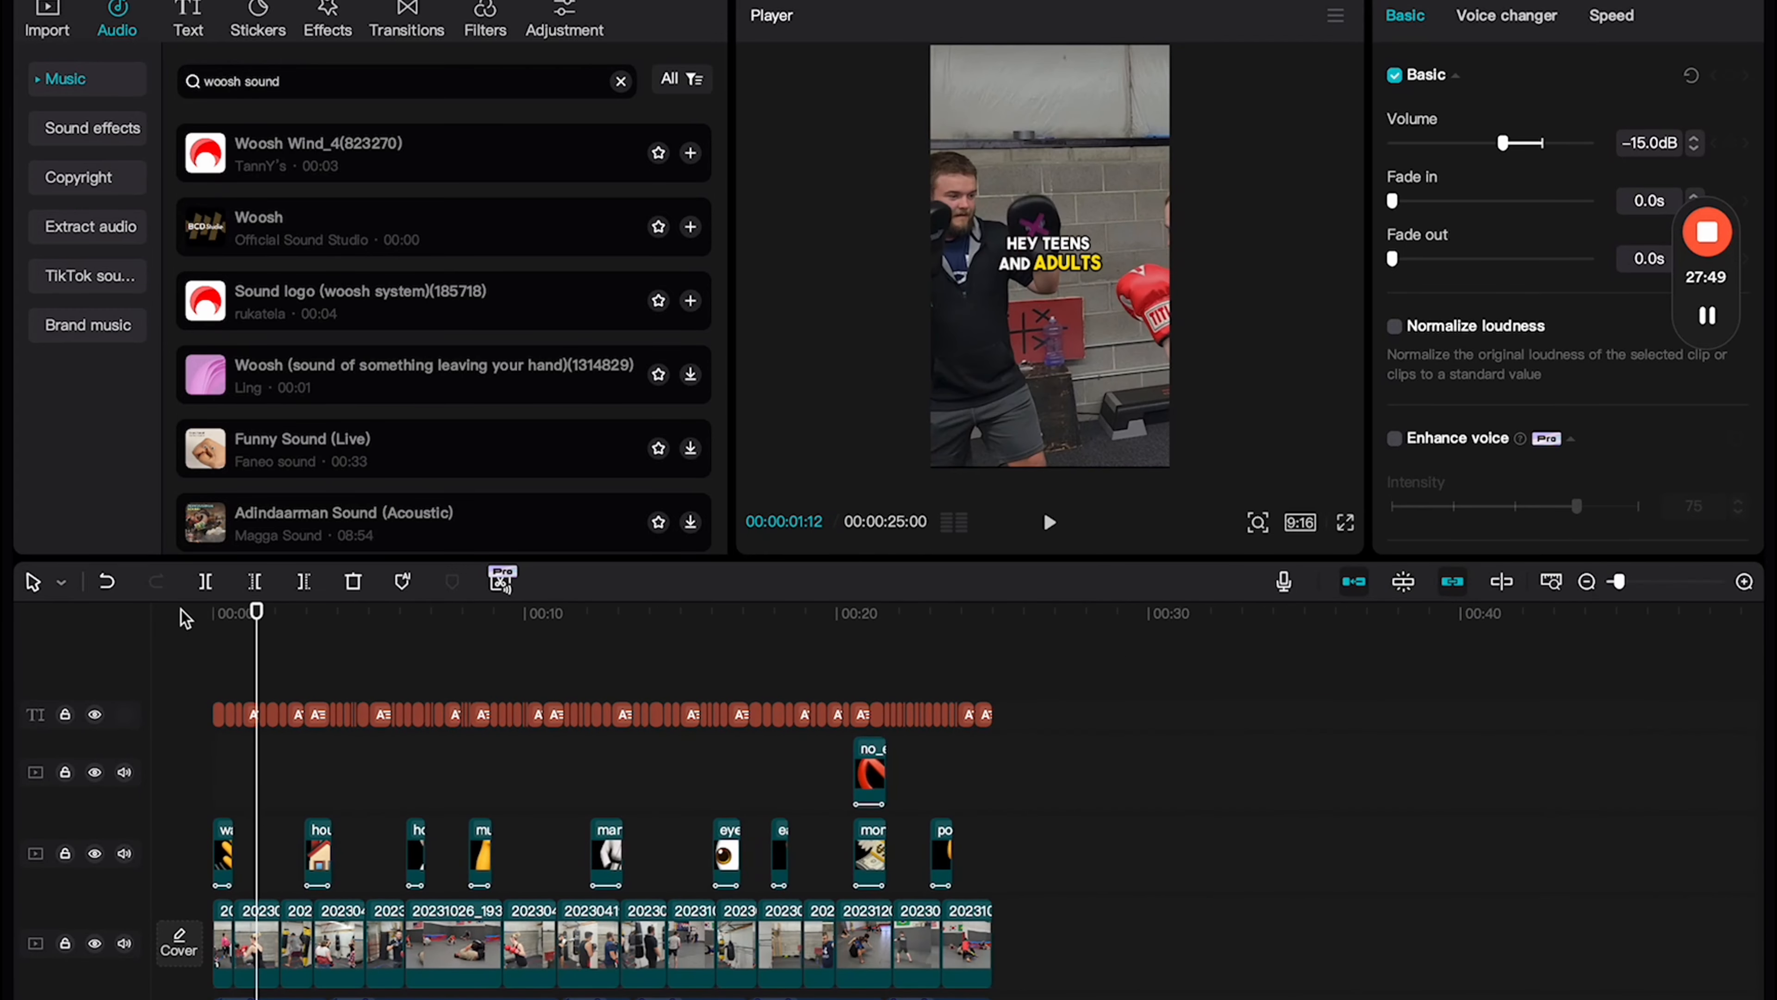
pyautogui.scroll(-5, 406, 882)
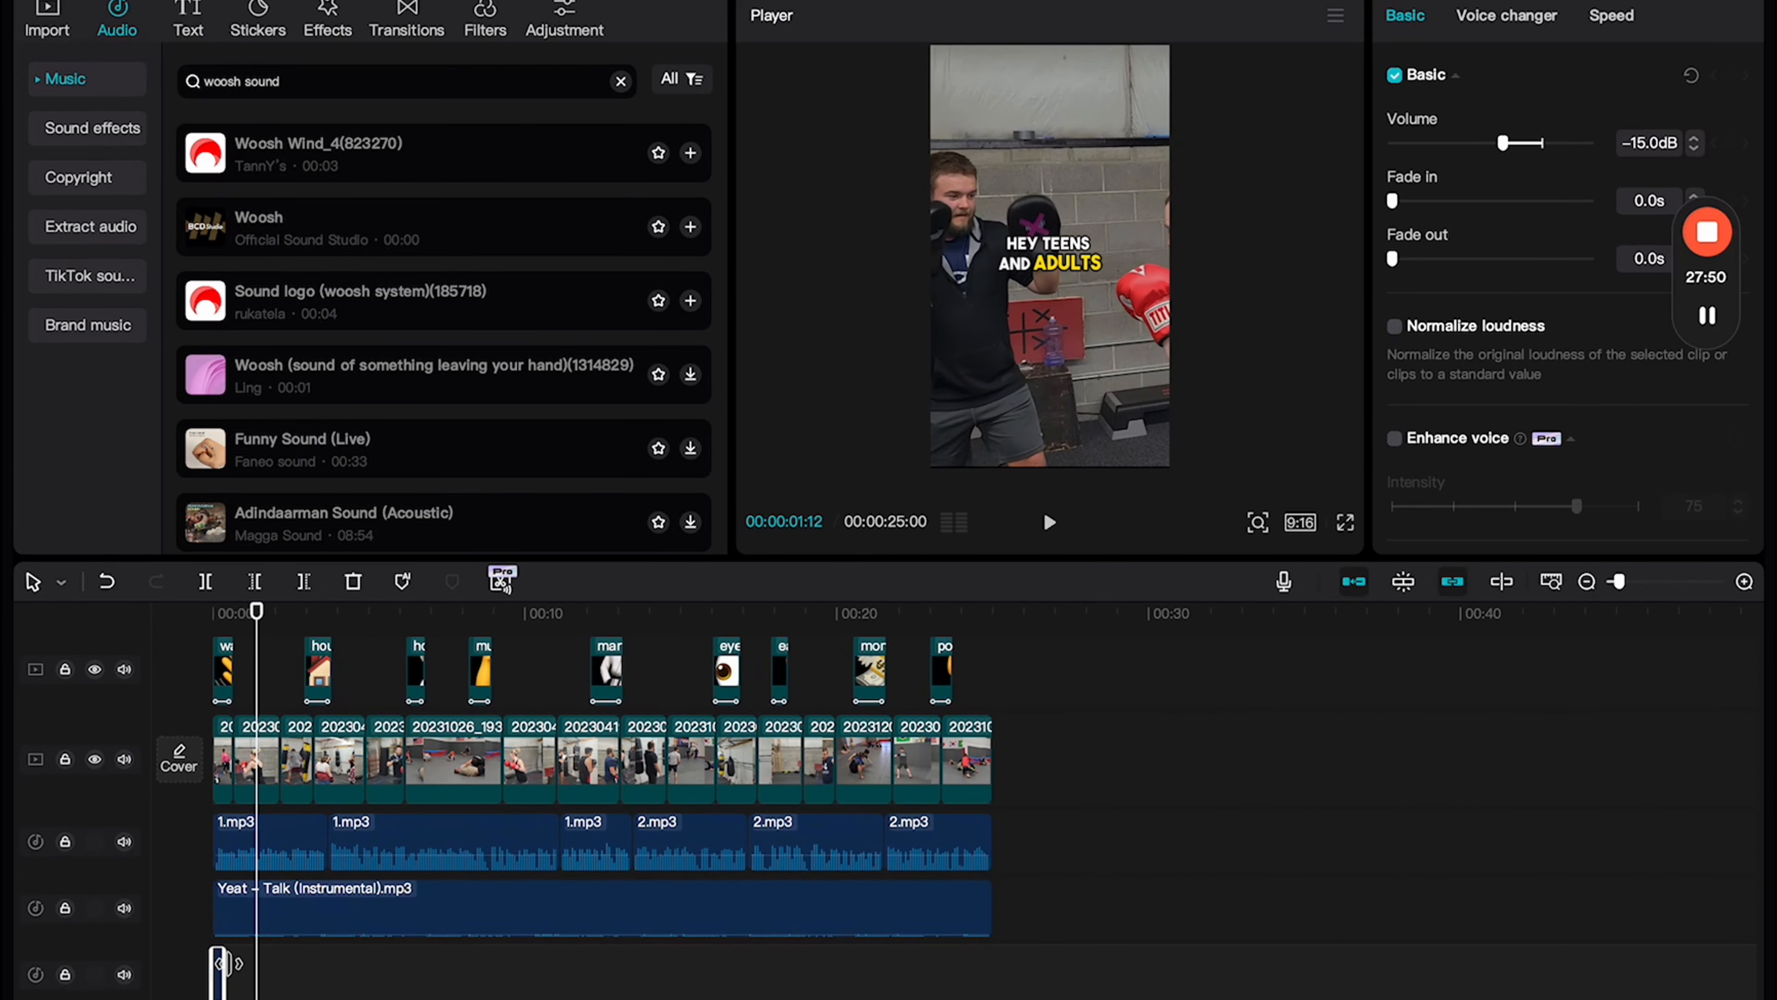
pyautogui.click(331, 971)
pyautogui.moveTo(329, 618); pyautogui.dragTo(305, 617)
pyautogui.press('super+v')
# Step: Play back the house emoji section and shift its Woosh copy slightly earlier to match the image's entrance
pyautogui.click(287, 663)
pyautogui.scroll(1, 287, 663)
pyautogui.press('space')
pyautogui.press('space')
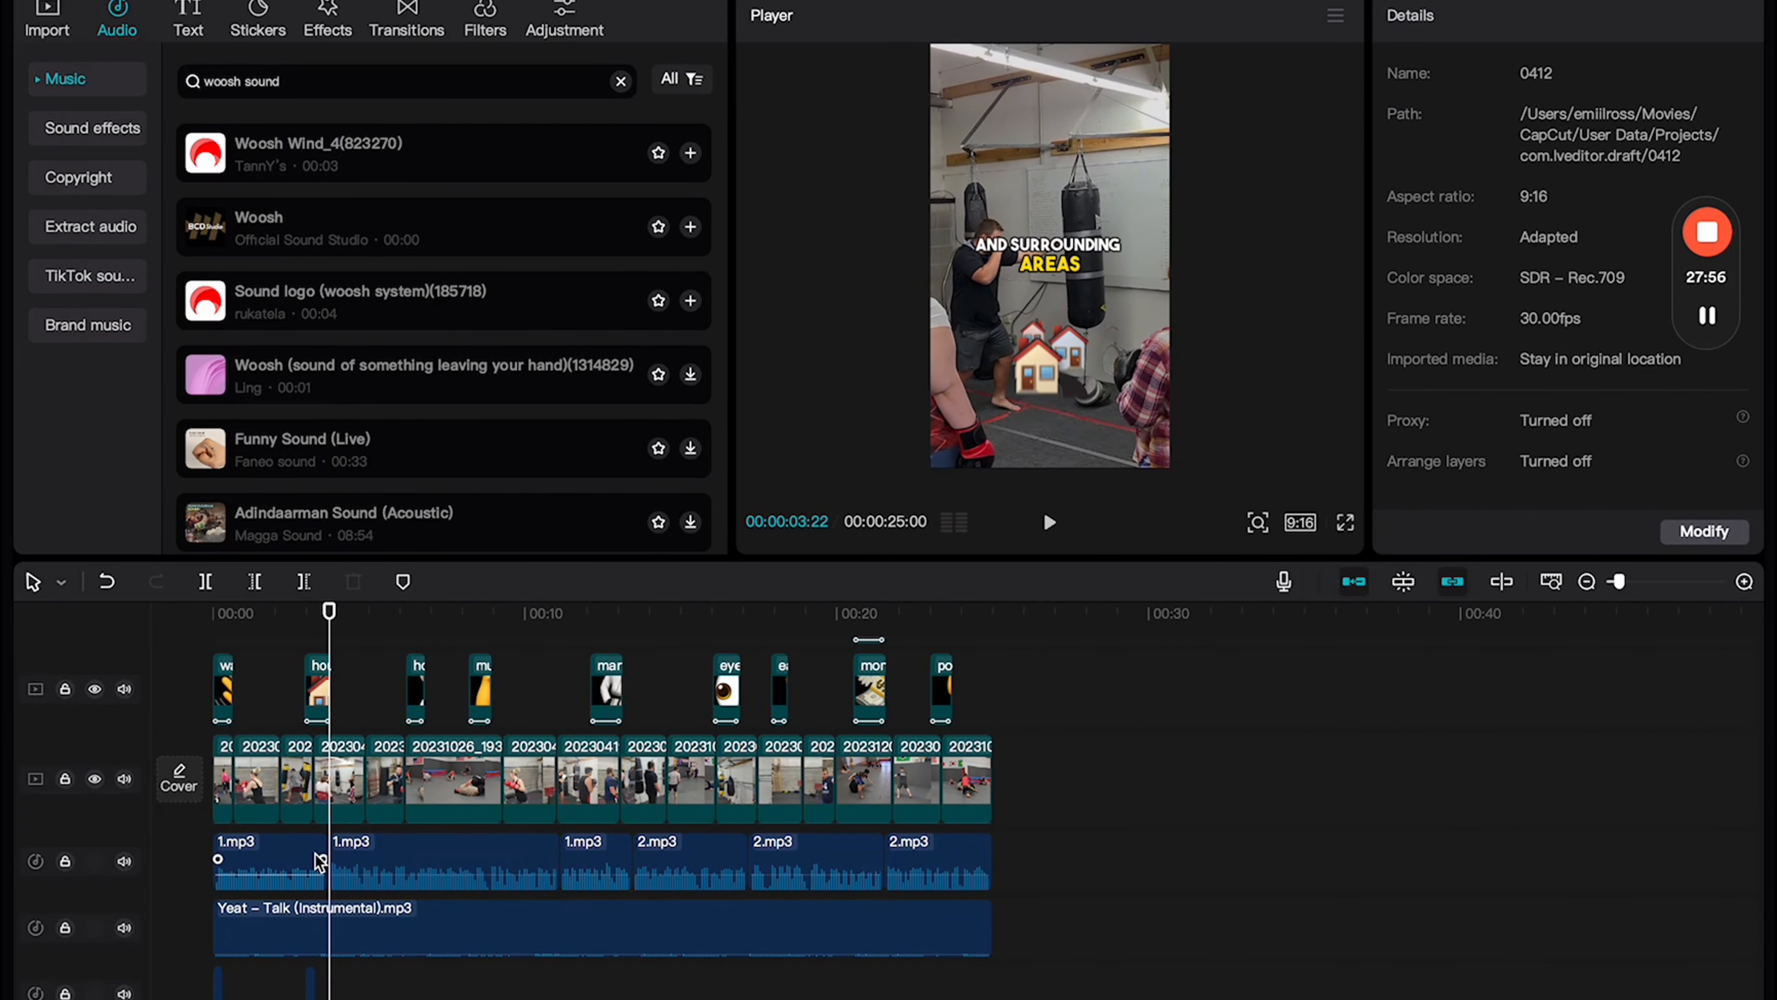
pyautogui.scroll(3, 319, 862)
pyautogui.scroll(-2, 318, 861)
pyautogui.scroll(2, 318, 861)
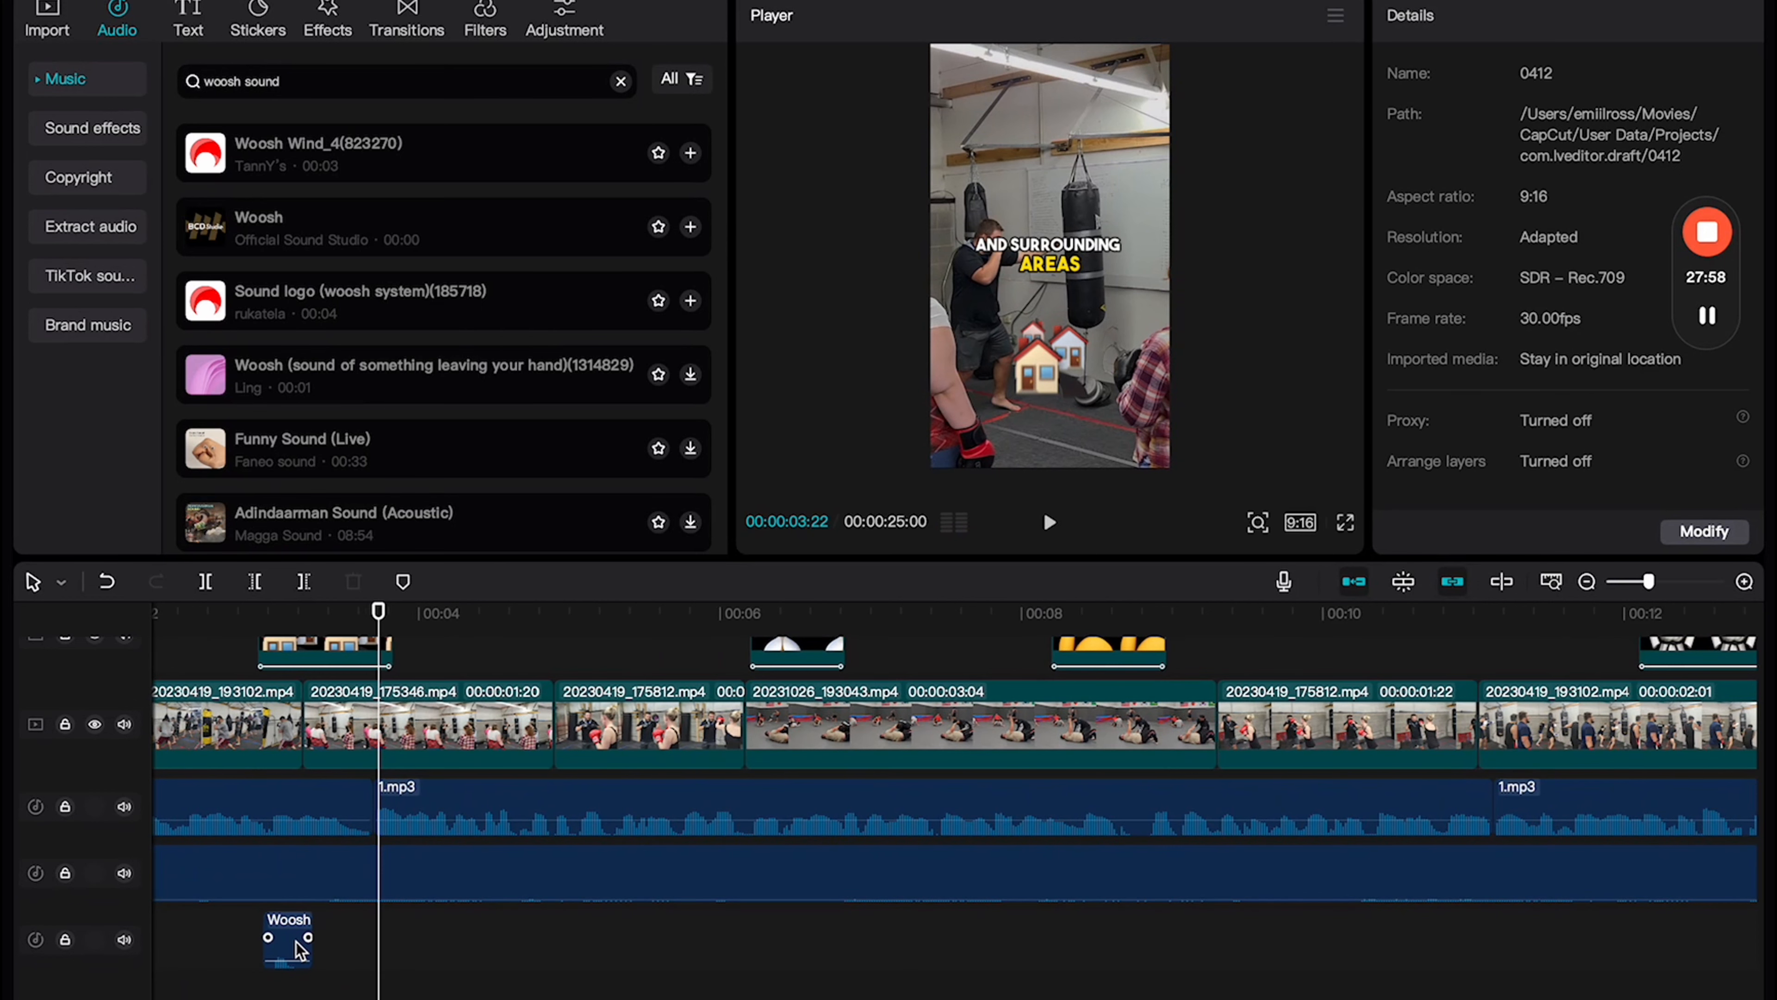
pyautogui.moveTo(297, 942); pyautogui.dragTo(283, 943)
pyautogui.click(172, 655)
pyautogui.press('space')
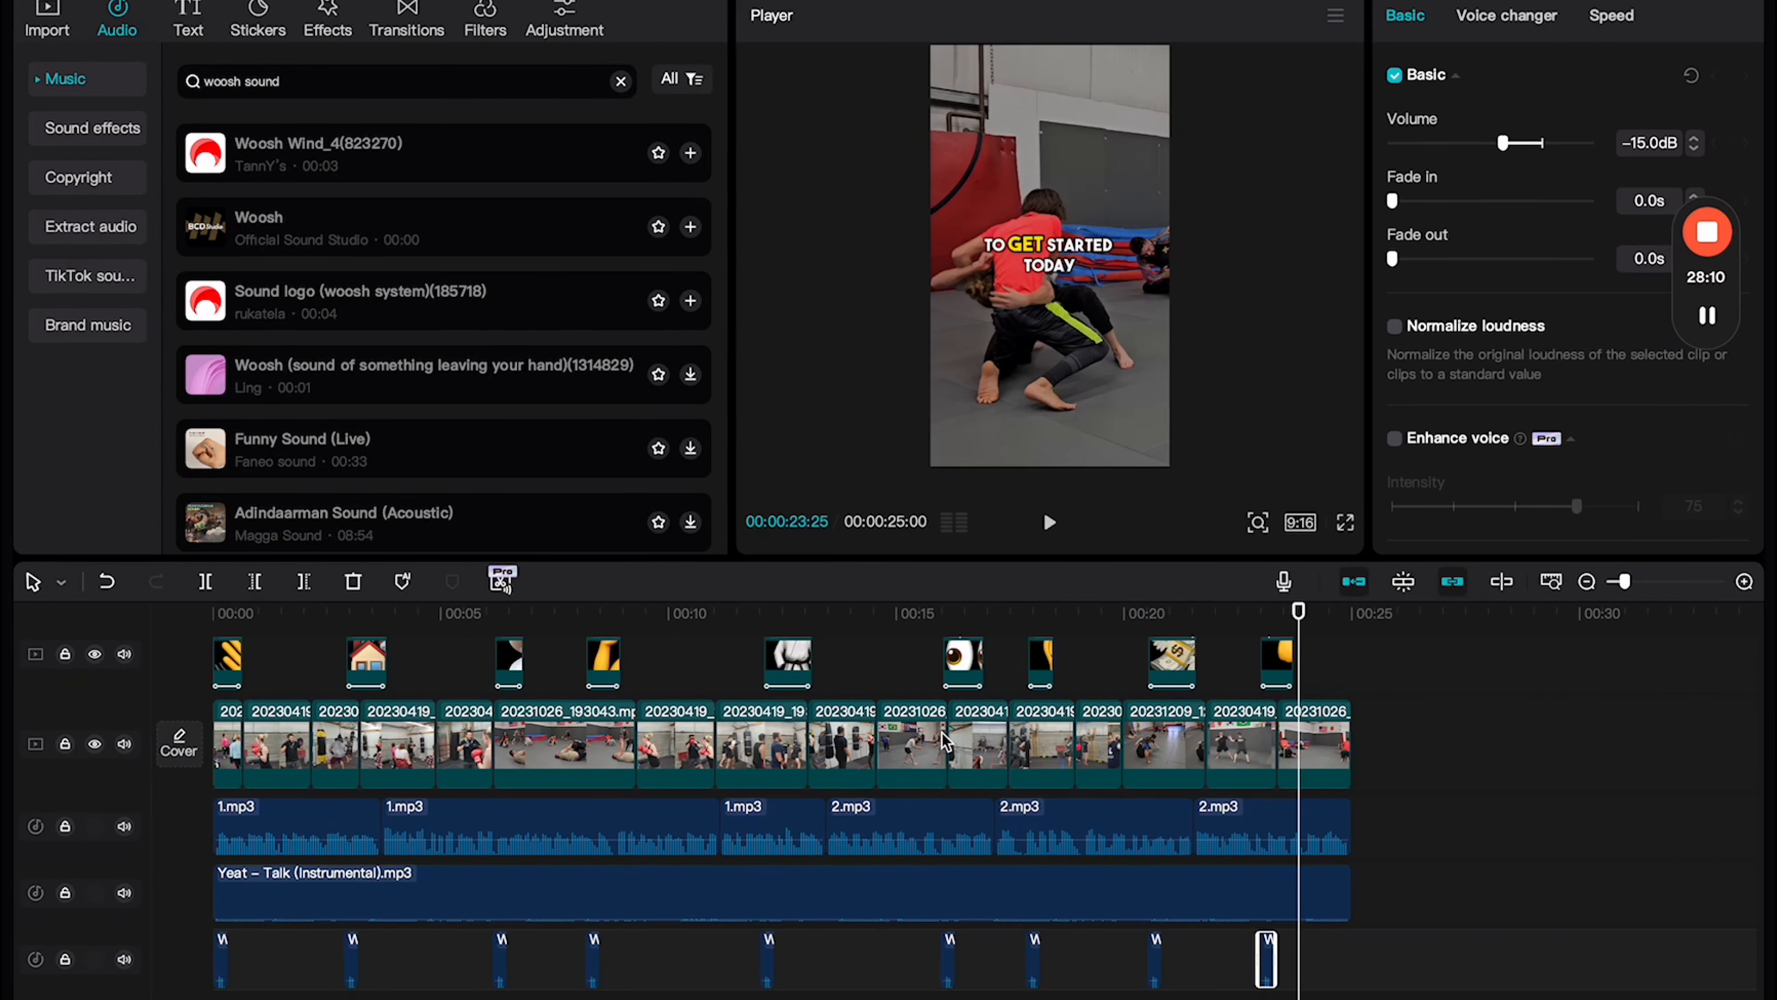
# Step: Return the playhead to the timeline start and look over the Woosh copies and image layers across the whole ad
pyautogui.hscroll(2, 946, 741)
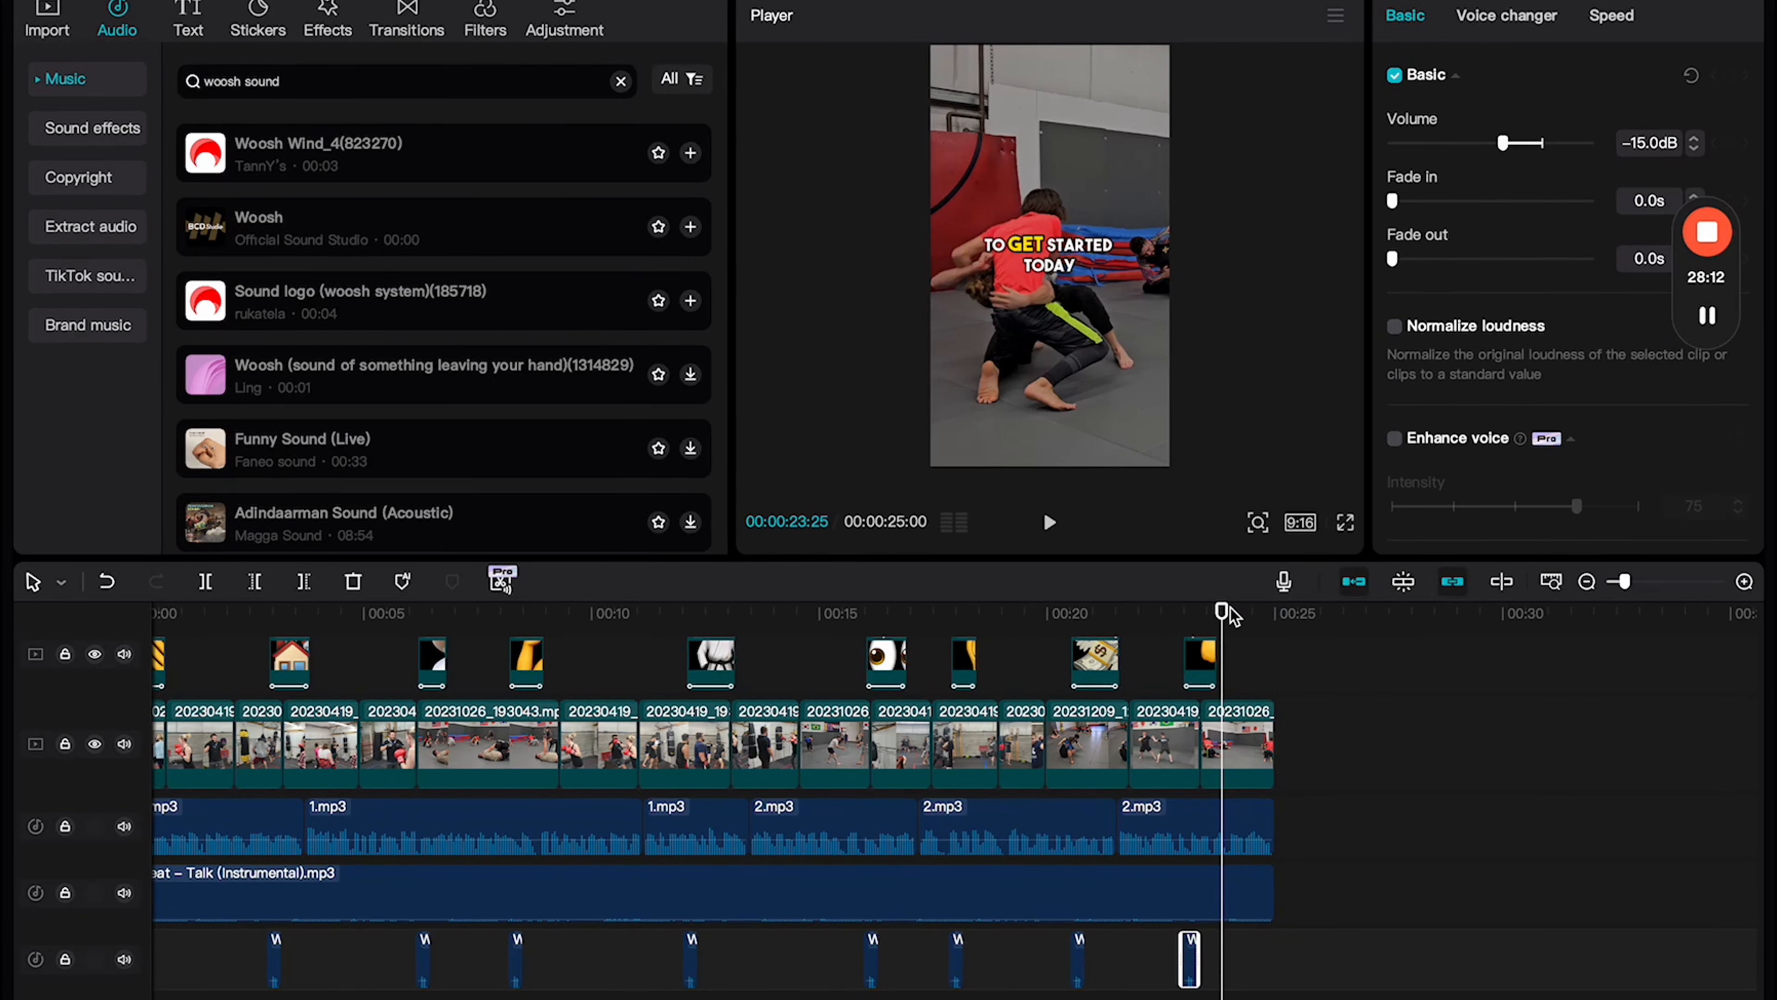
pyautogui.moveTo(1229, 610); pyautogui.dragTo(177, 654)
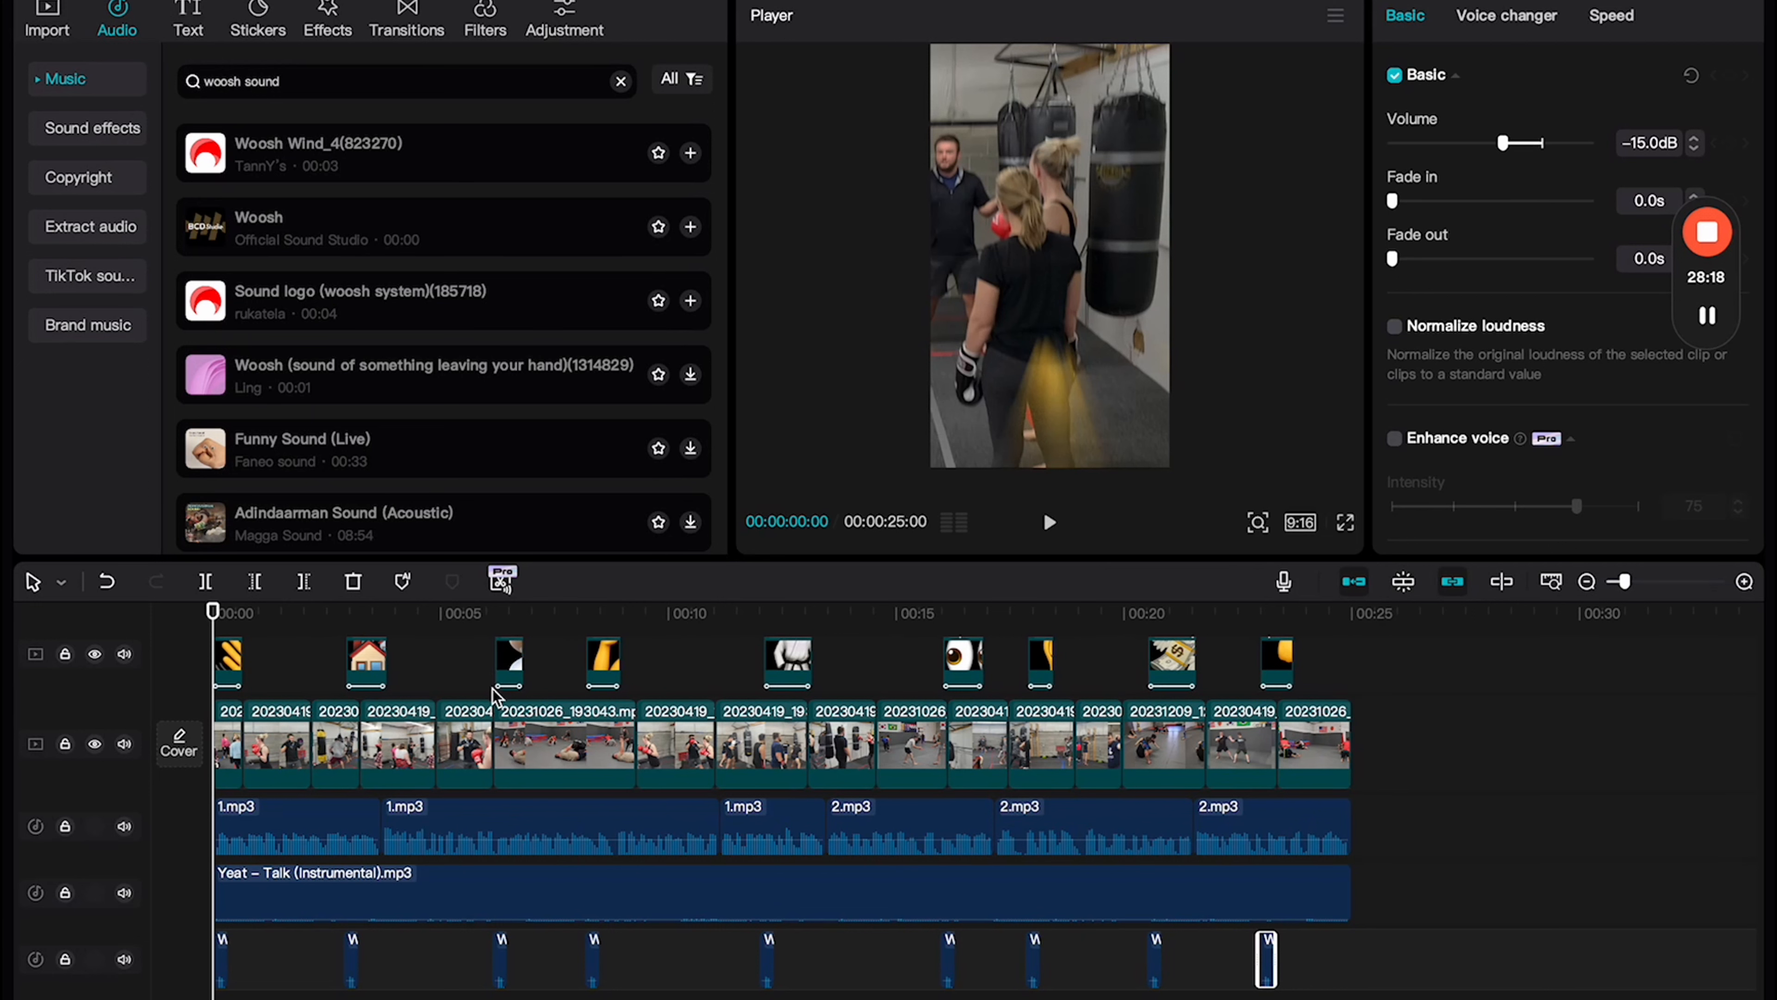
pyautogui.scroll(1, 399, 735)
pyautogui.scroll(3, 431, 762)
pyautogui.scroll(-2, 428, 805)
pyautogui.scroll(-3, 422, 837)
pyautogui.scroll(-1, 424, 844)
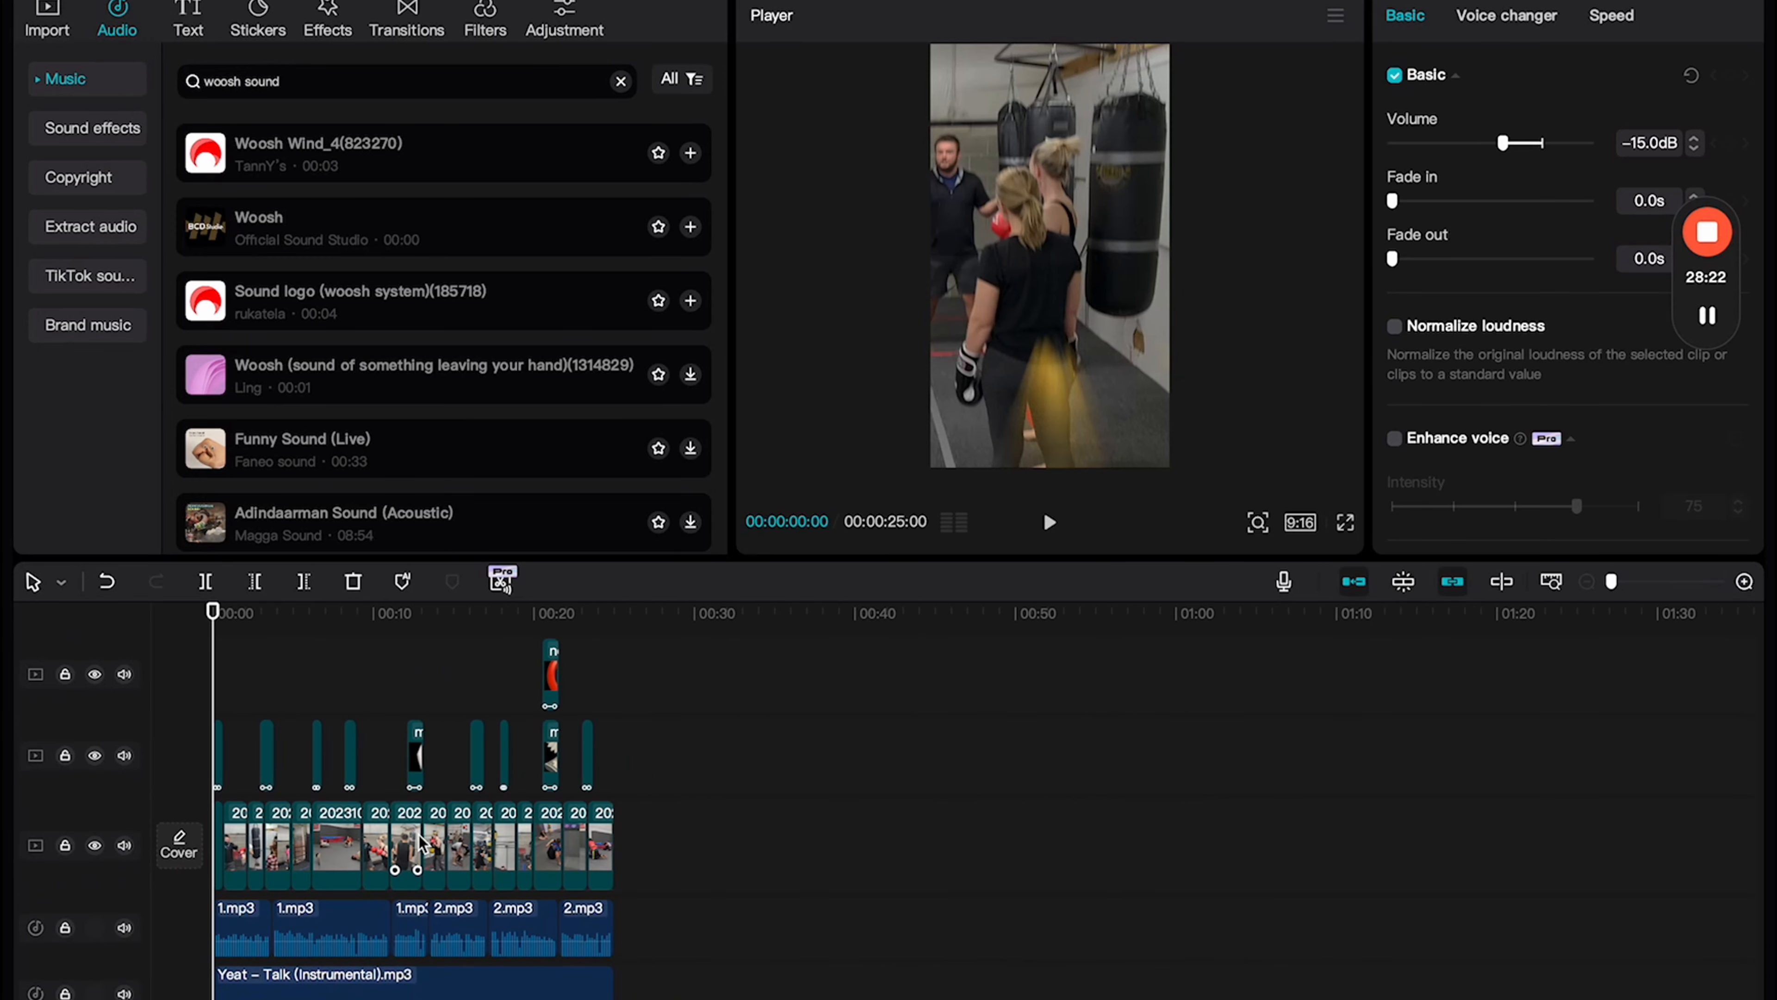